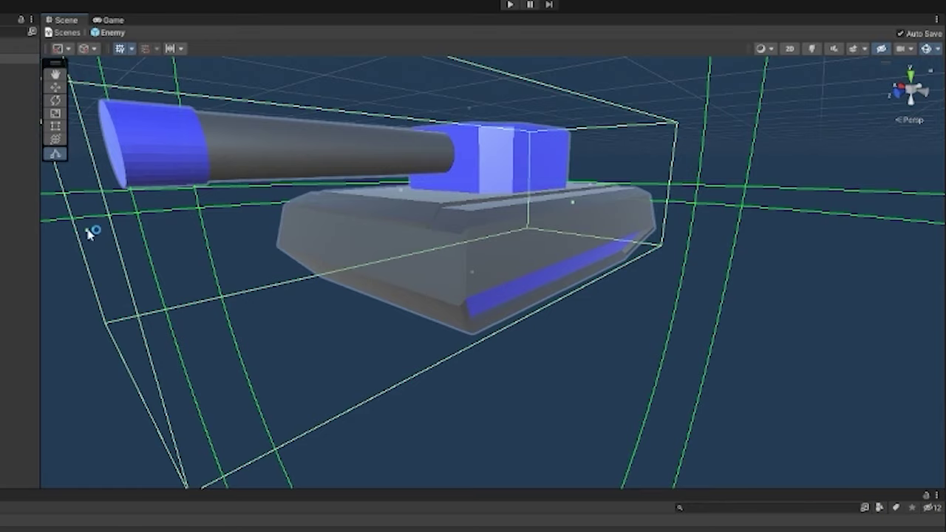
pyautogui.moveTo(91, 229); pyautogui.dragTo(536, 221, button='middle')
pyautogui.keyDown('alt'); pyautogui.moveTo(537, 220); pyautogui.dragTo(448, 285); pyautogui.keyUp('alt')
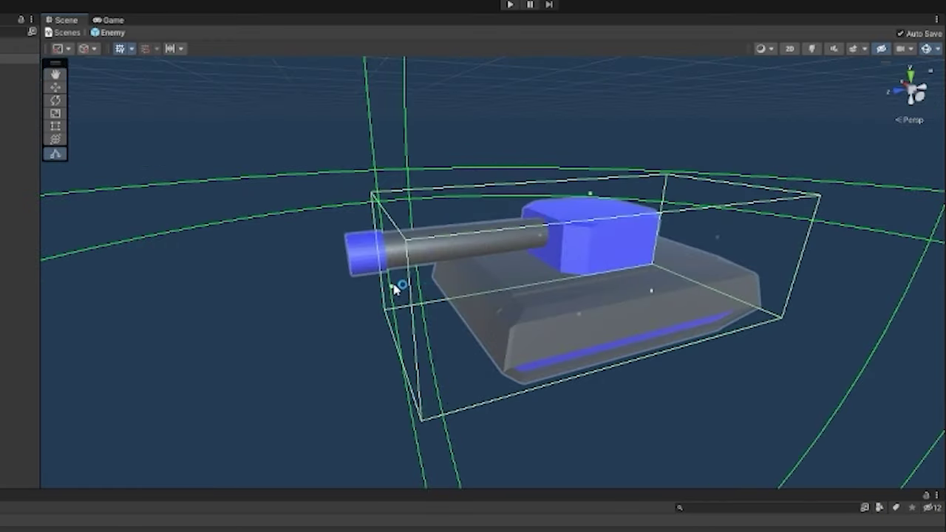
pyautogui.keyDown('alt'); pyautogui.moveTo(516, 291); pyautogui.dragTo(672, 308); pyautogui.keyUp('alt')
pyautogui.moveTo(672, 308); pyautogui.dragTo(555, 261, button='middle')
pyautogui.keyDown('alt'); pyautogui.moveTo(517, 295); pyautogui.dragTo(351, 335); pyautogui.keyUp('alt')
pyautogui.scroll(-5, 350, 336)
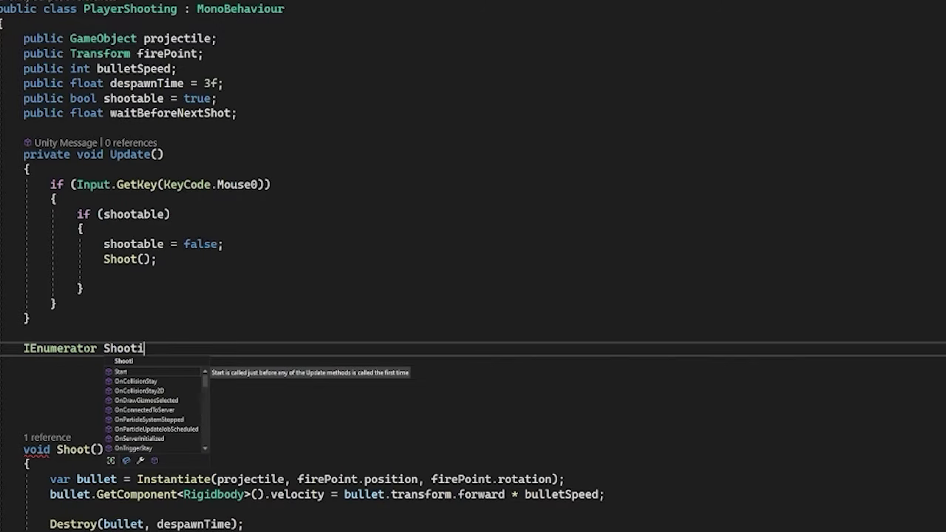
# Complete the ShootingYield() coroutine so it waits for waitBeforeNextShot seconds and then sets shootable to true.
pyautogui.write('ingYield()')
pyautogui.press('Return')
pyautogui.write('{')
pyautogui.press('Return')
pyautogui.write('yield return new WaitForSeconds(waitBeforeNextShot);')
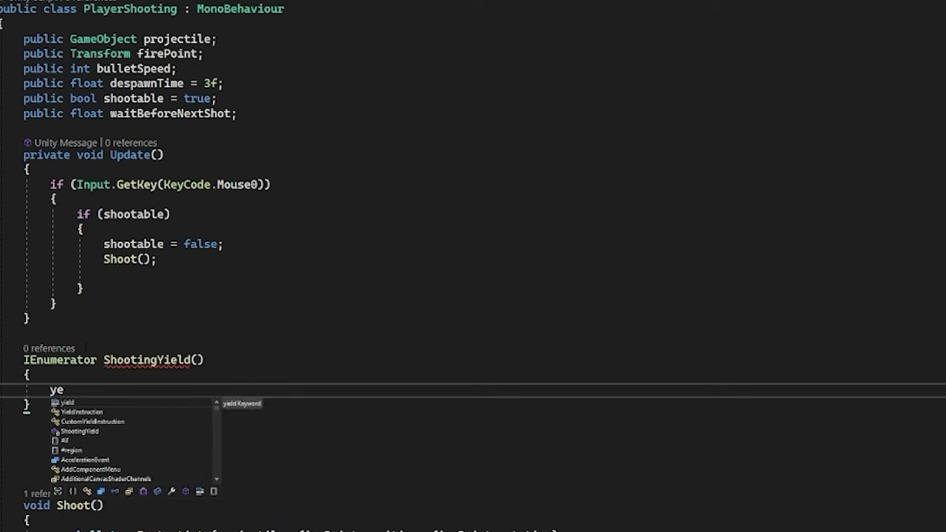
pyautogui.press('Return')
pyautogui.write('shootable = true;')
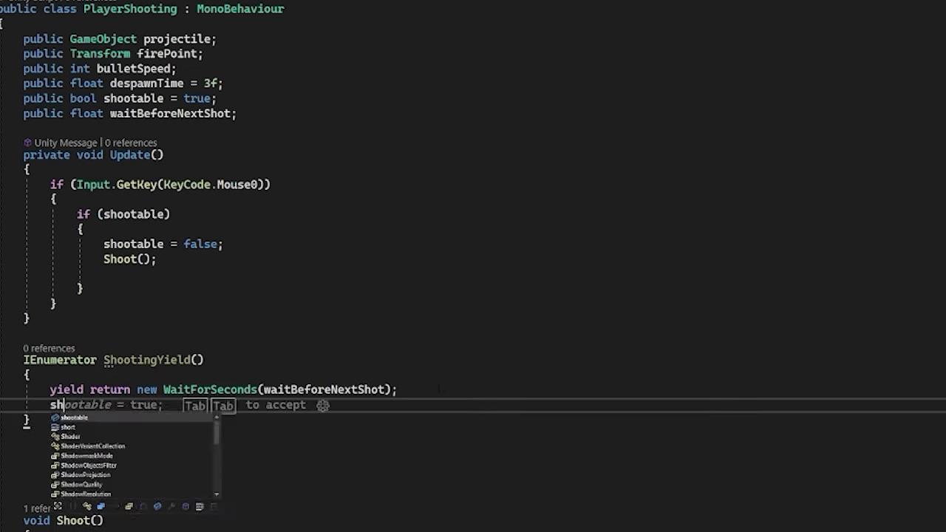
# Start the ShootingYield() coroutine directly after the Shoot() call in Update.
pyautogui.click(157, 258)
pyautogui.press('Return')
pyautogui.write('sta')
pyautogui.press('BackSpace')
pyautogui.press('BackSpace')
pyautogui.press('BackSpace')
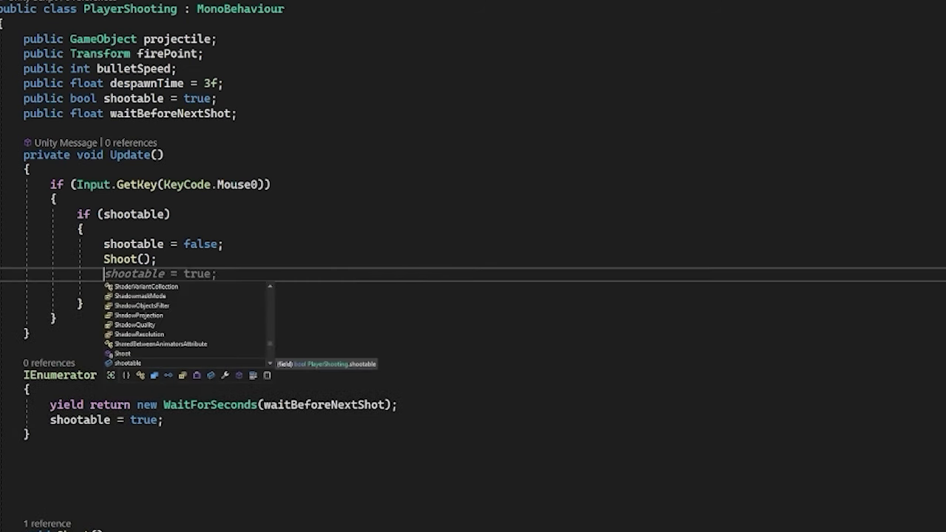
pyautogui.write('StartCoroutine(ShootingYield());')
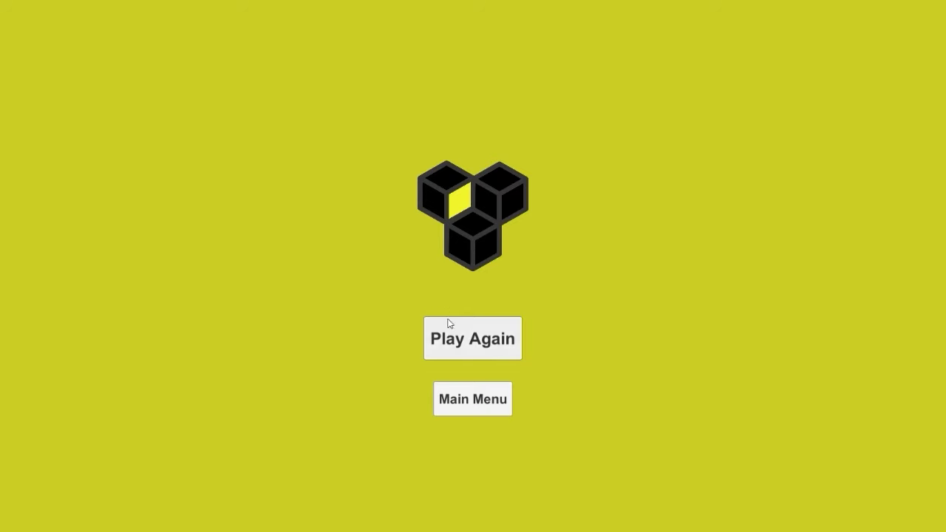
pyautogui.click(447, 320)
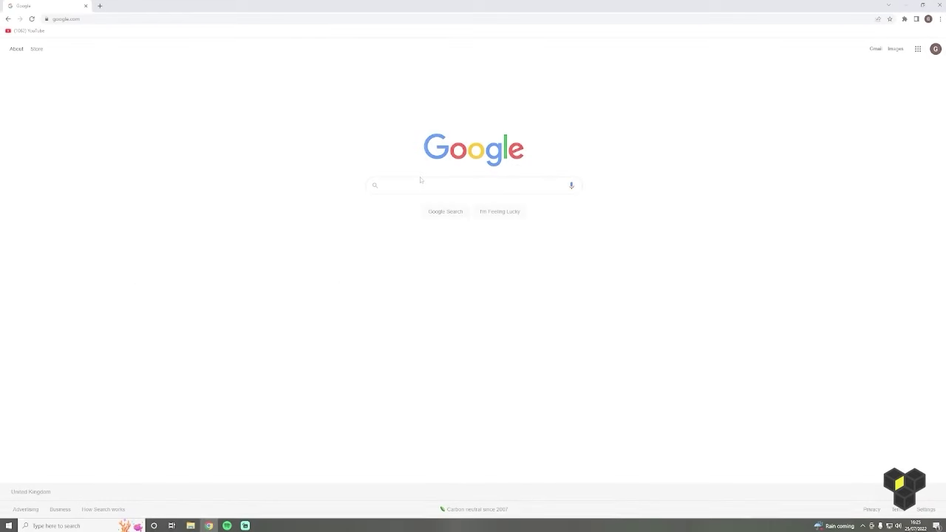
# Search Google for Unity, open the official unity.com site and accept all its cookies.
pyautogui.click(414, 185)
pyautogui.write('Unity')
pyautogui.press('Return')
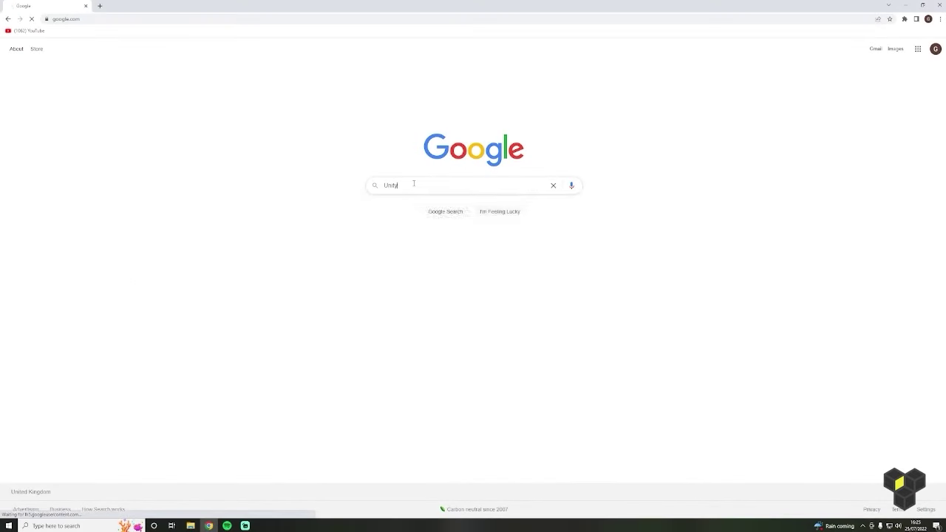
pyautogui.click(131, 121)
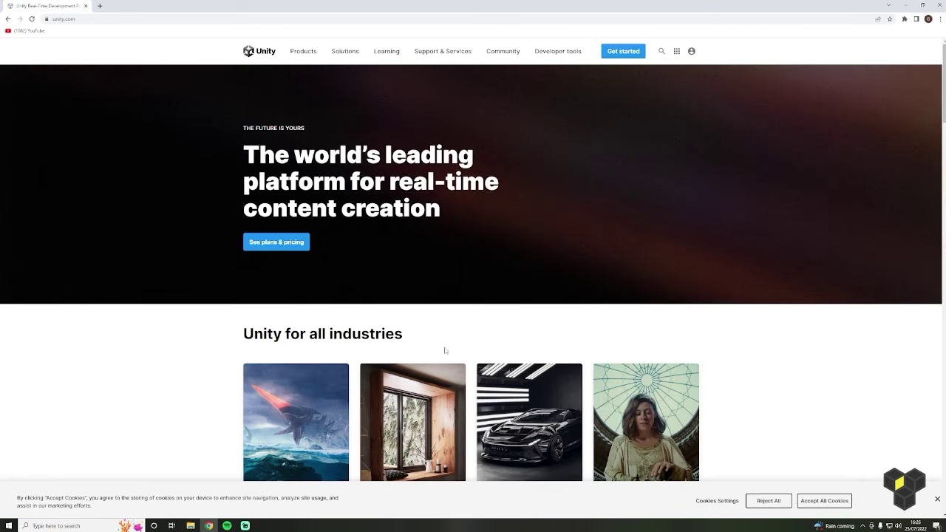
pyautogui.click(809, 501)
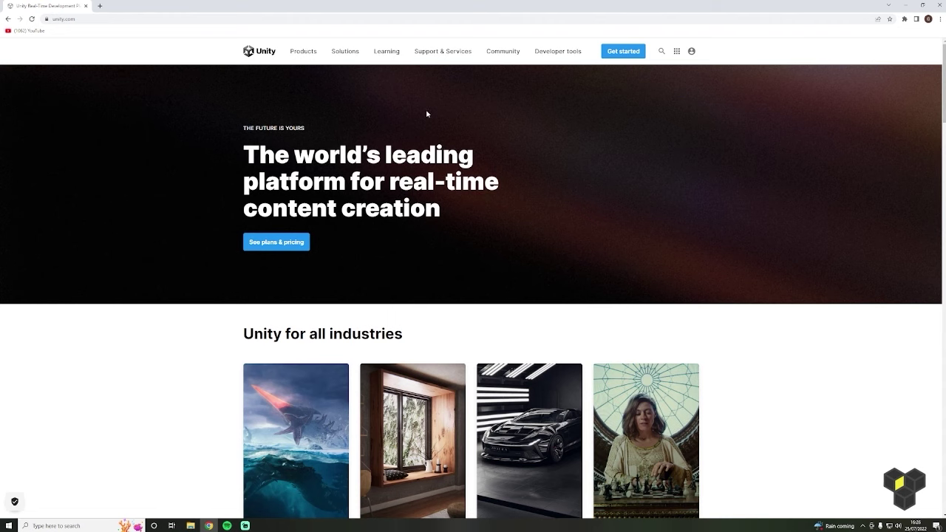
# Choose the free Personal plan among Unity's individual plans and download Unity Hub for Windows.
pyautogui.click(618, 49)
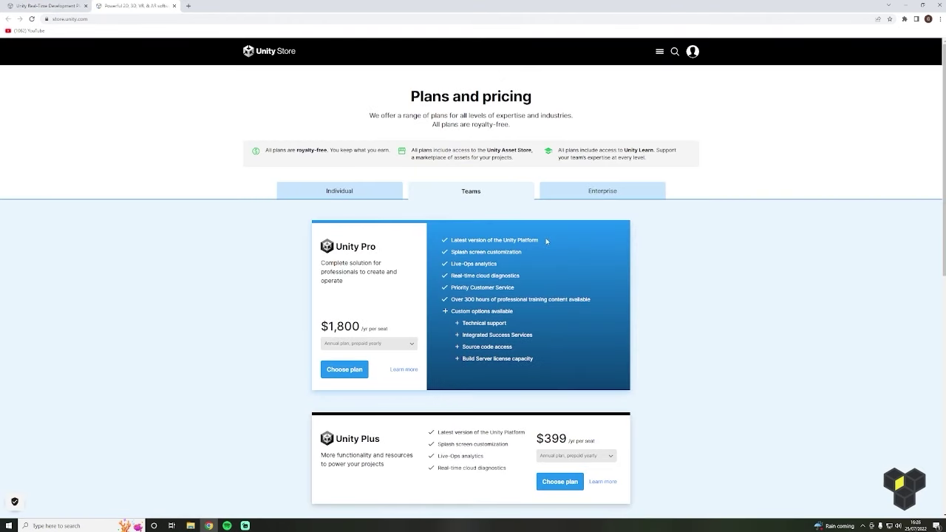
pyautogui.scroll(-1, 546, 241)
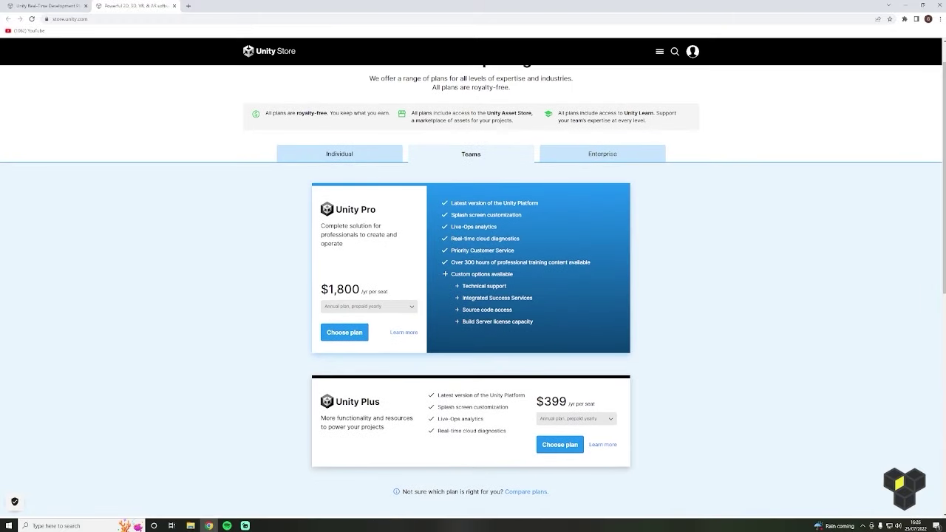
pyautogui.click(334, 155)
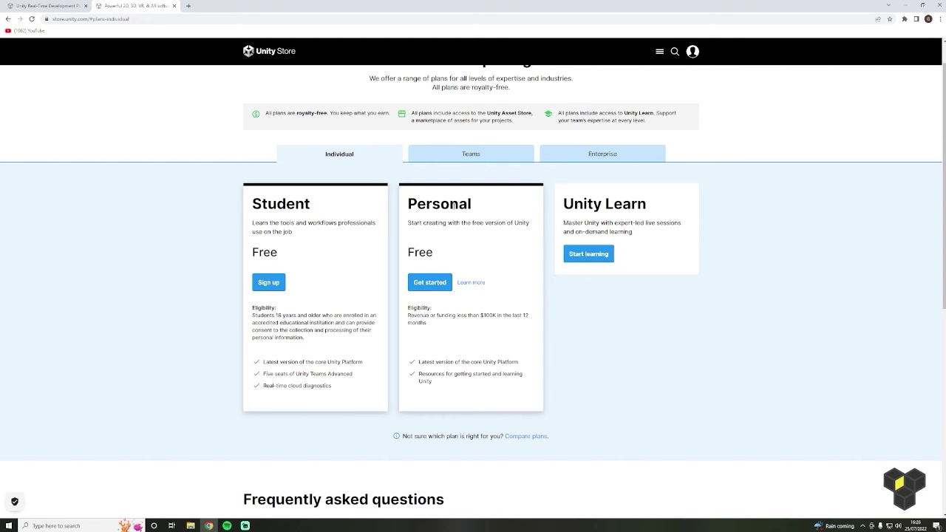
pyautogui.click(437, 282)
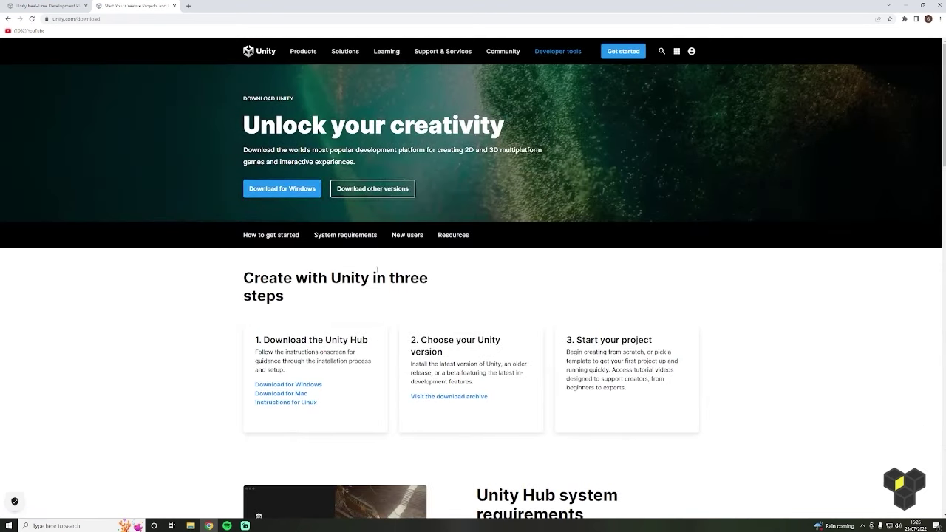
pyautogui.click(307, 193)
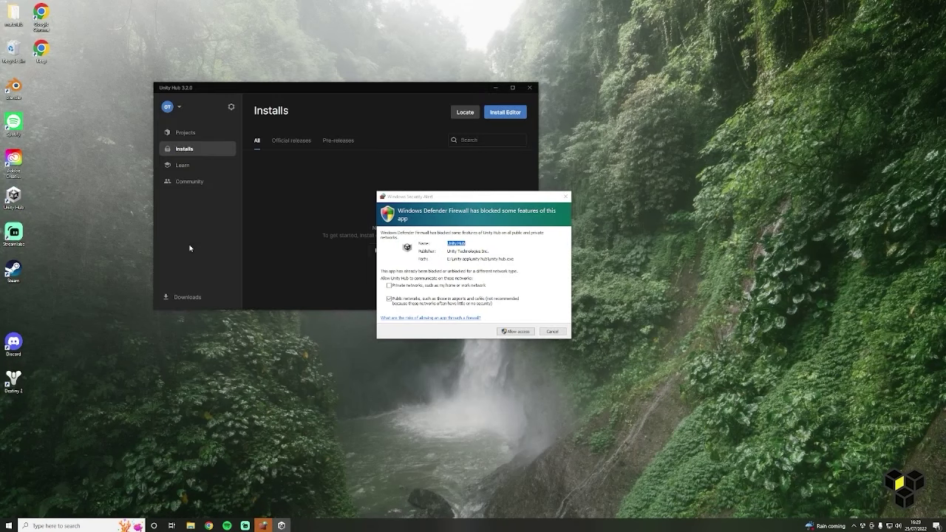
# Allow Unity Hub access through Windows Defender Firewall on public networks.
pyautogui.click(509, 331)
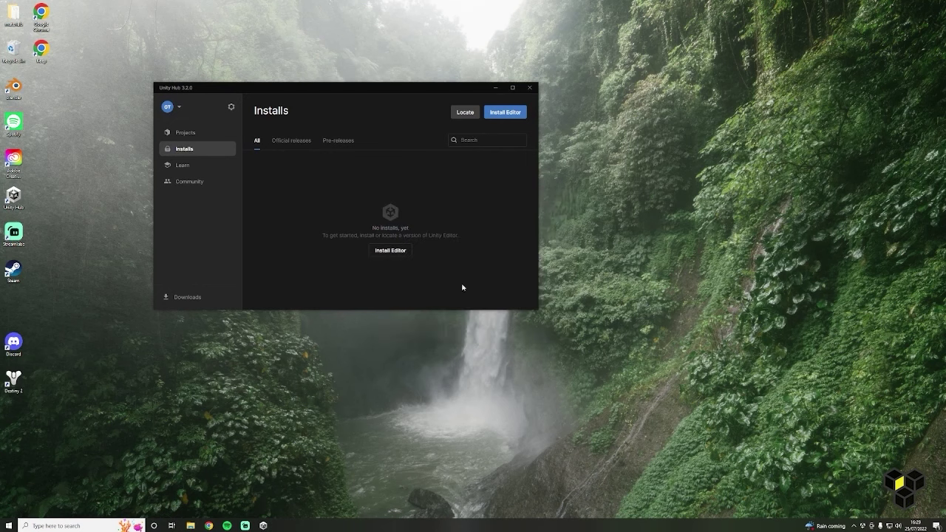
pyautogui.click(636, 130)
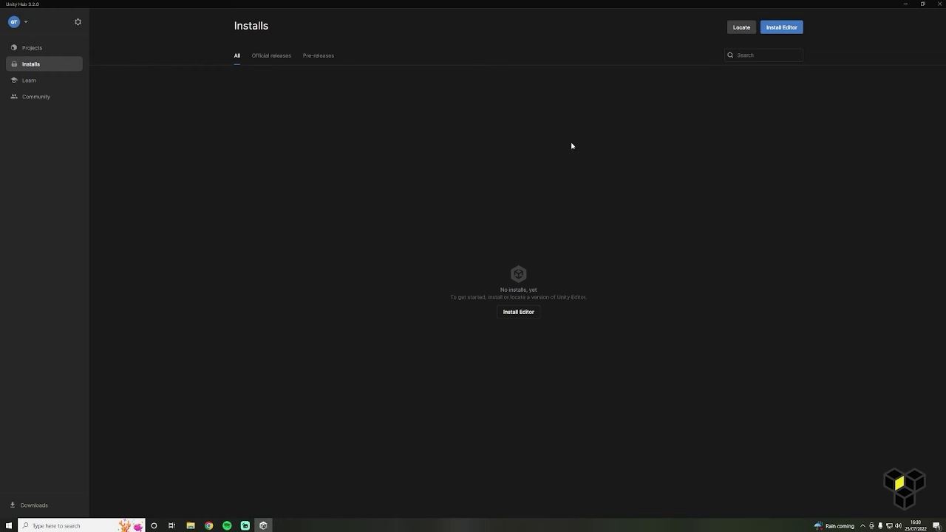
# Choose the recommended 2021.3.6f1 LTS release as the Unity Editor version to install.
pyautogui.click(526, 316)
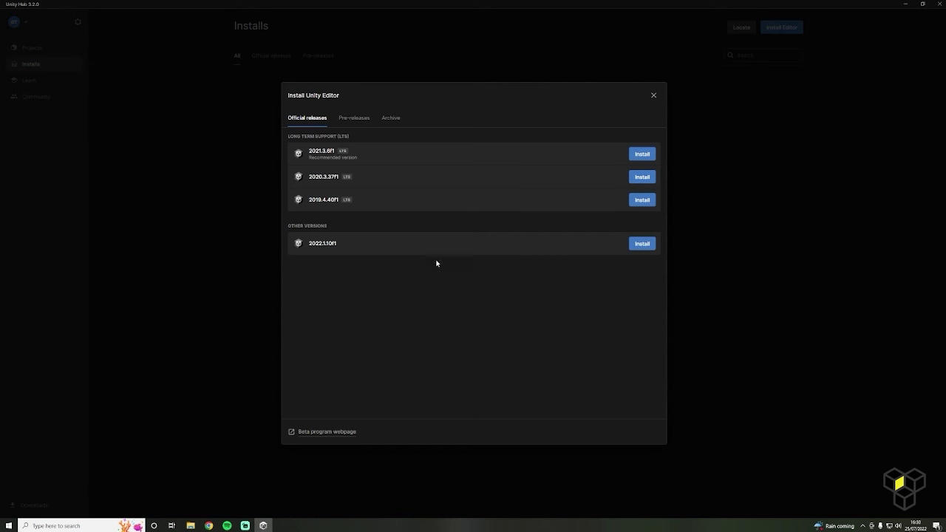
pyautogui.moveTo(306, 156); pyautogui.dragTo(366, 160)
pyautogui.click(365, 161)
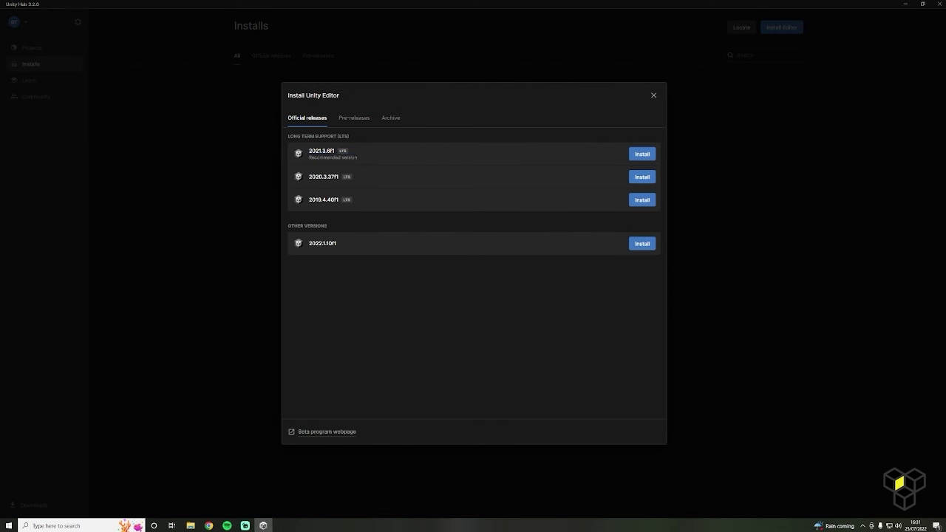
pyautogui.click(643, 154)
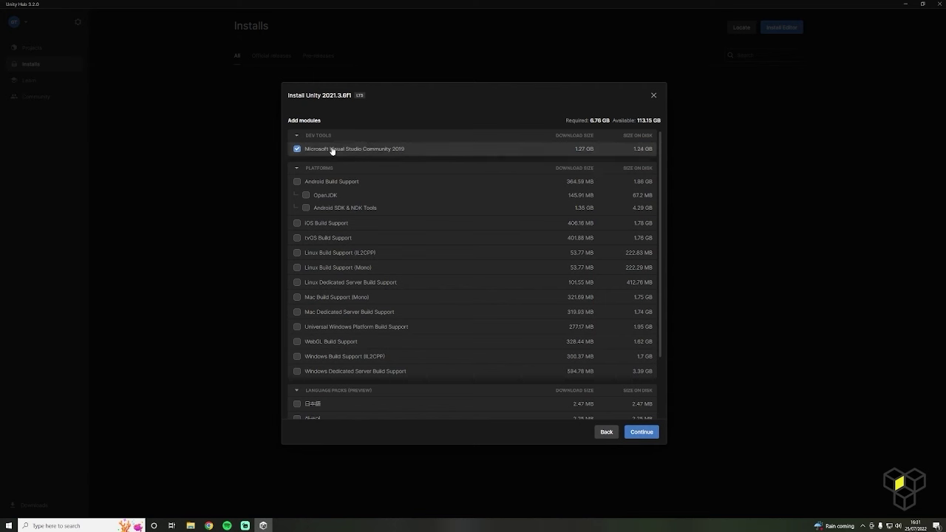
# Install the editor with the Microsoft Visual Studio Community 2019 module, agreeing to its license terms.
pyautogui.click(407, 151)
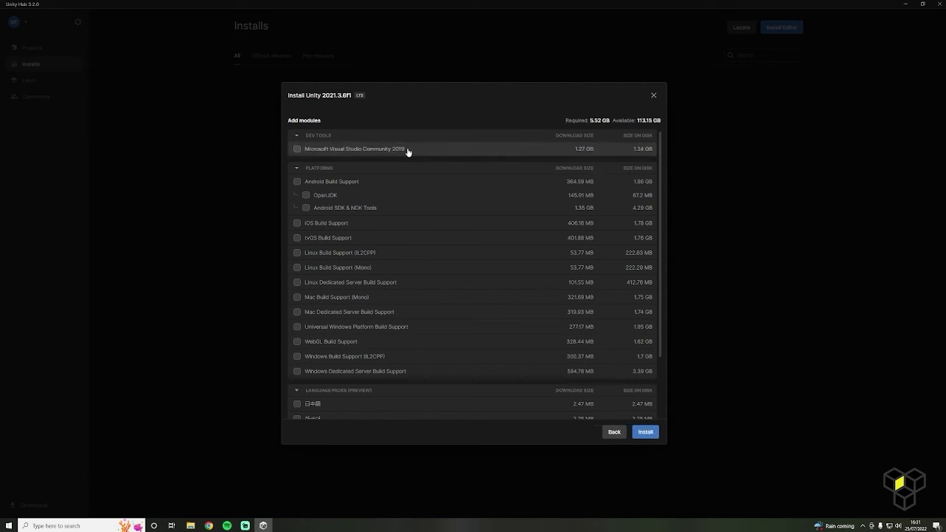
pyautogui.click(408, 151)
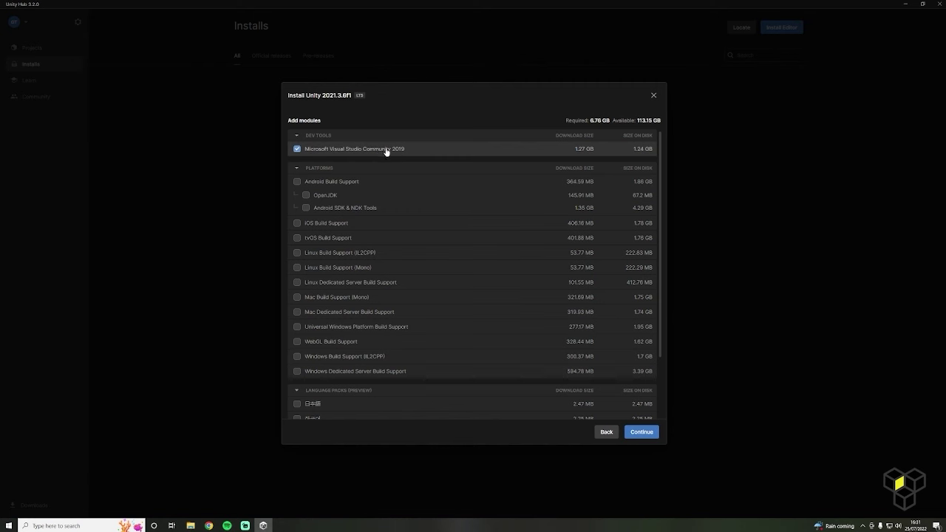
pyautogui.click(641, 434)
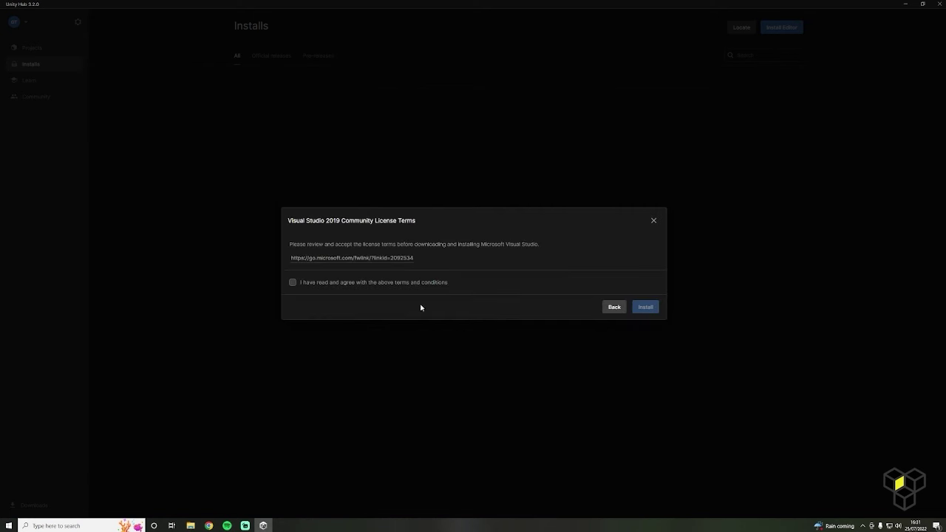
pyautogui.click(293, 282)
pyautogui.click(646, 307)
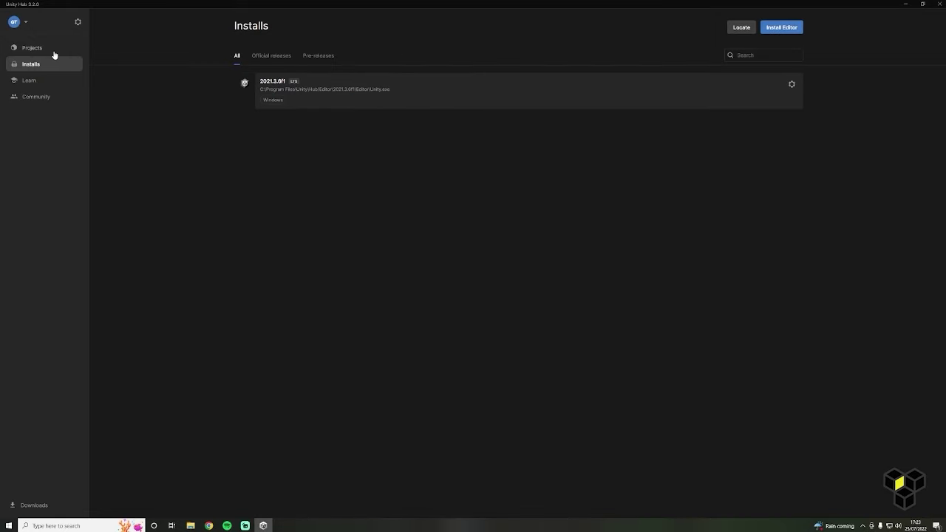
# Create a new project named Tank Game in E:\games from the 3D core template.
pyautogui.click(54, 50)
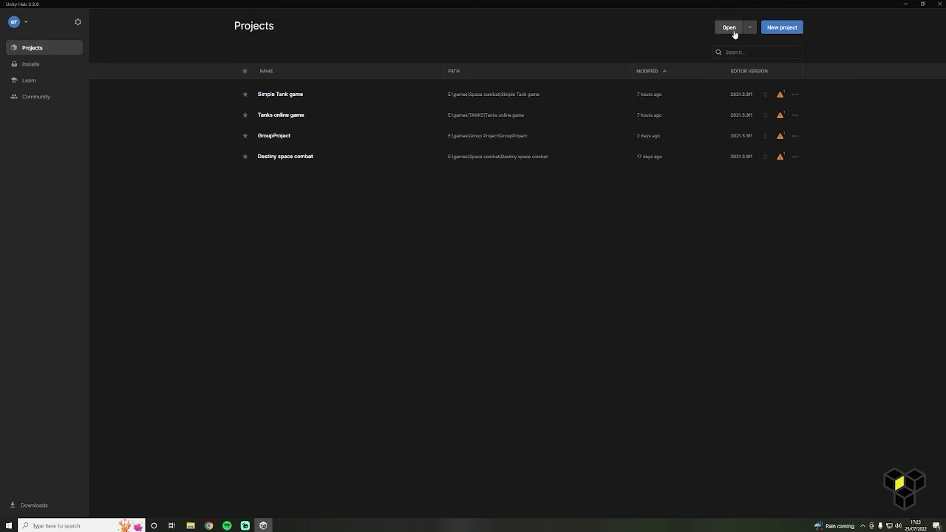
pyautogui.click(776, 32)
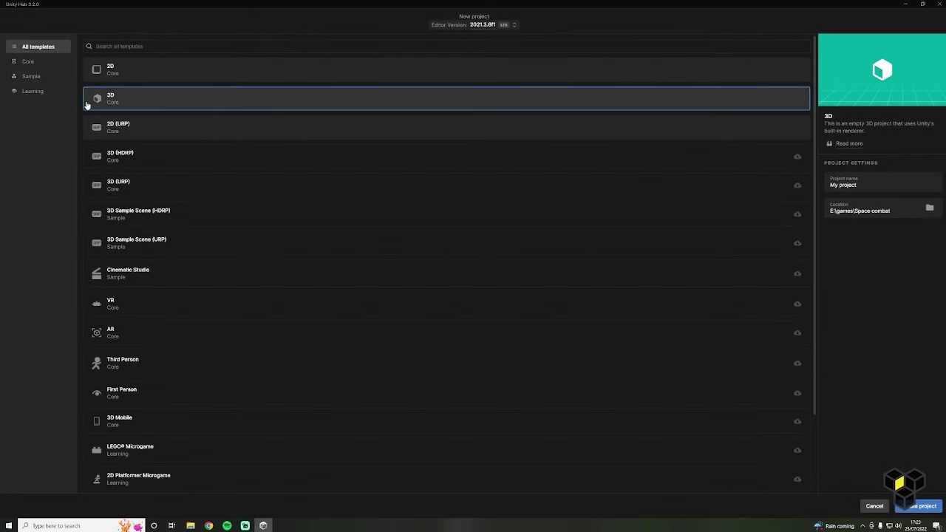
pyautogui.moveTo(862, 185); pyautogui.dragTo(821, 190)
pyautogui.press('BackSpace')
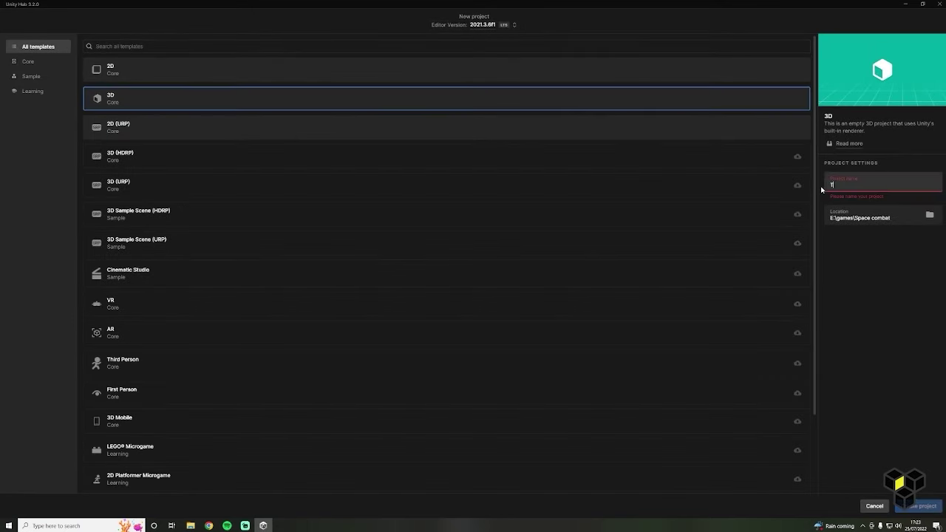
pyautogui.write('Tank Game')
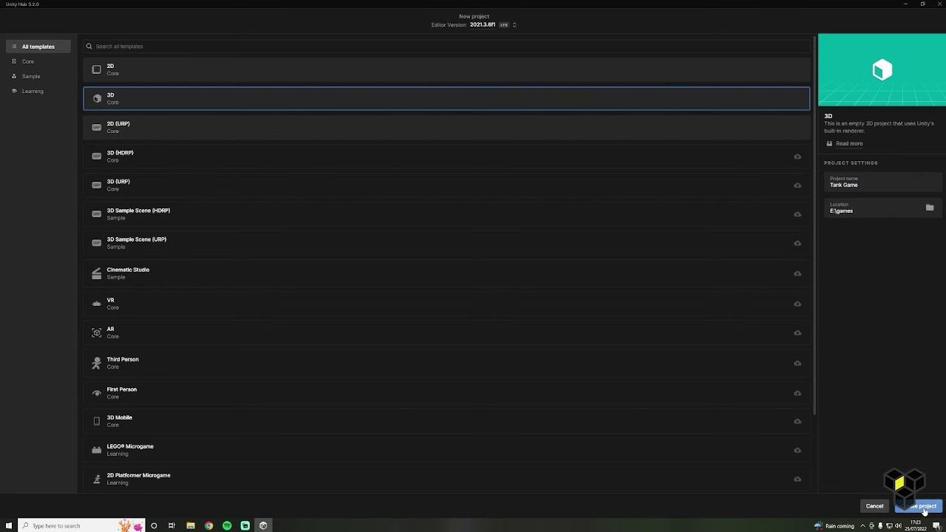
pyautogui.click(920, 506)
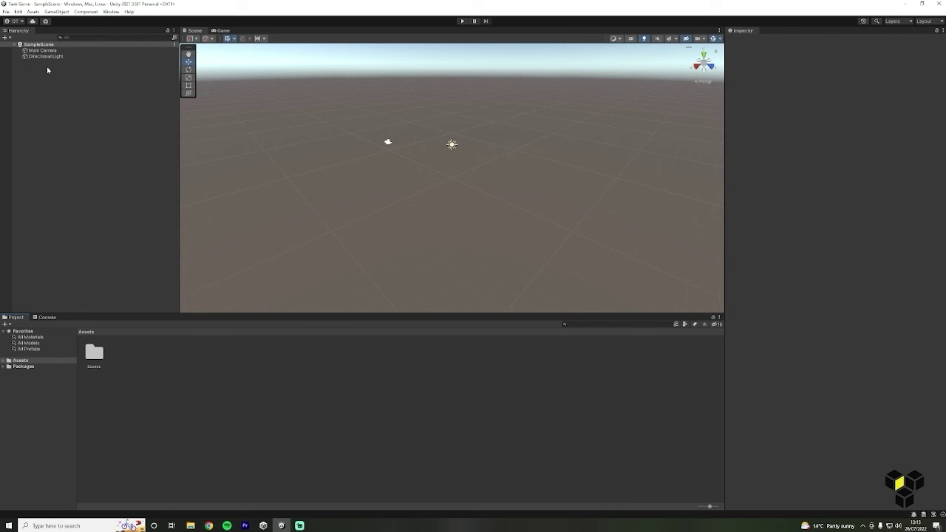
# Set the external script editor to Microsoft Visual Studio 2022 in the preferences and close them.
pyautogui.click(19, 13)
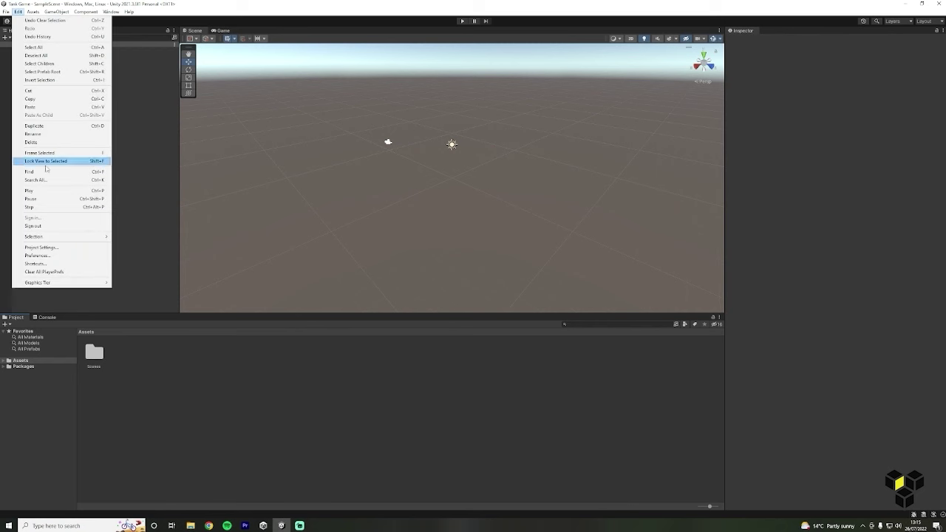
pyautogui.click(52, 255)
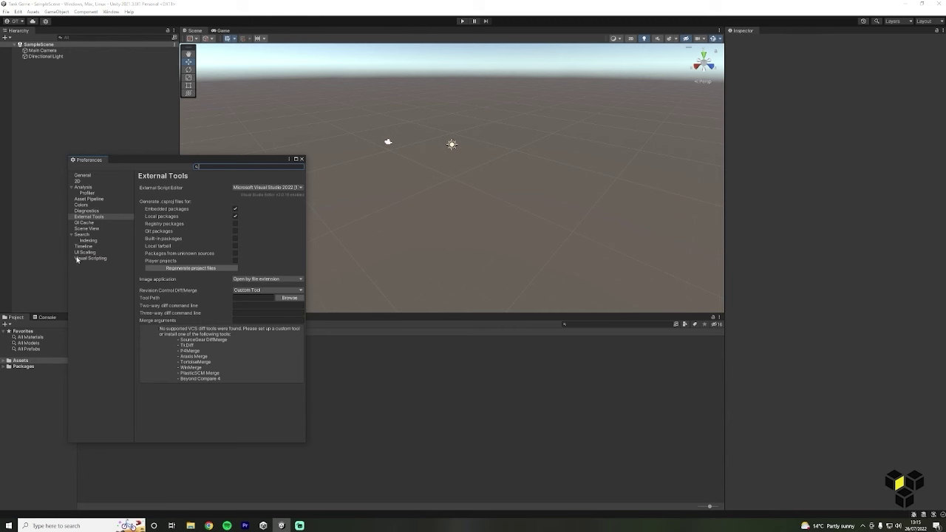
pyautogui.click(93, 219)
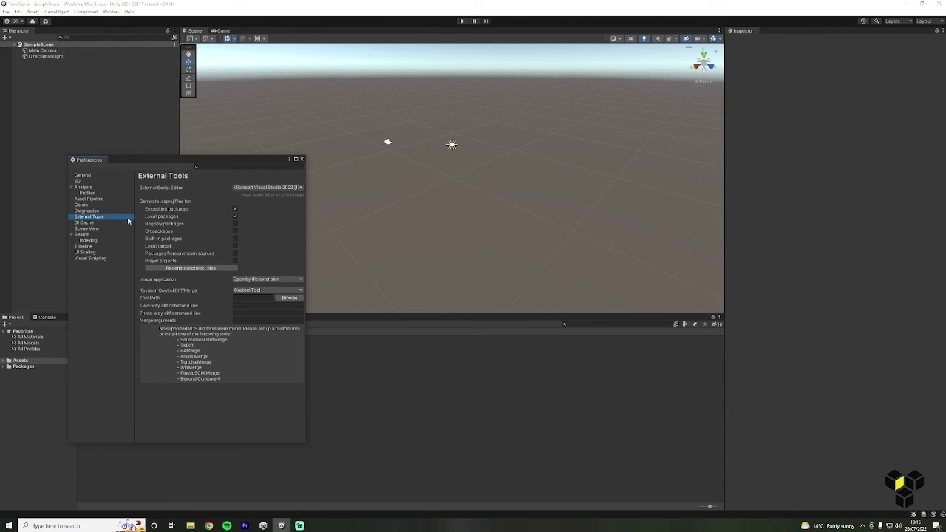
pyautogui.click(256, 188)
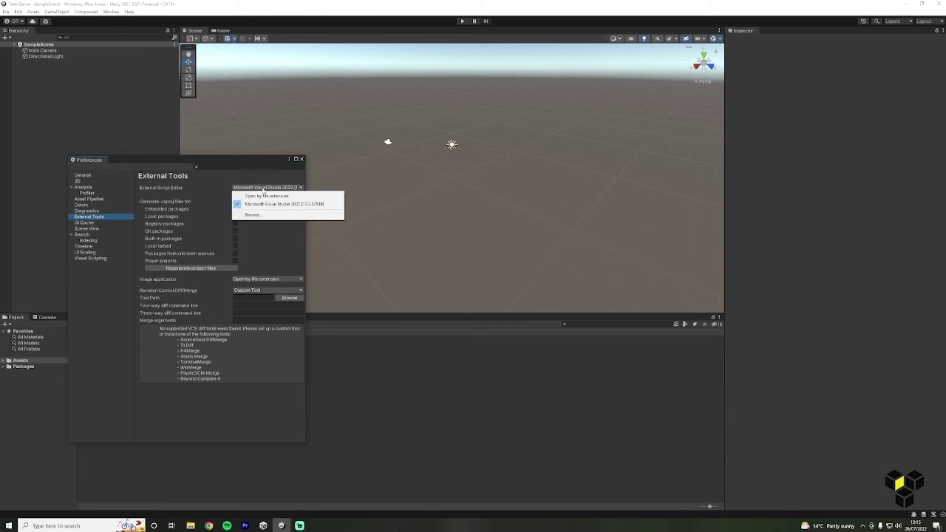
pyautogui.click(270, 206)
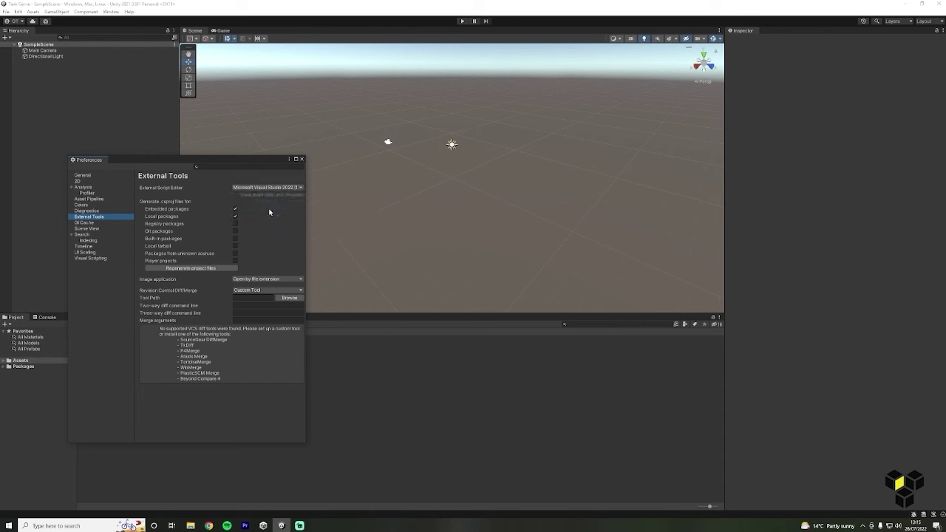
pyautogui.click(302, 159)
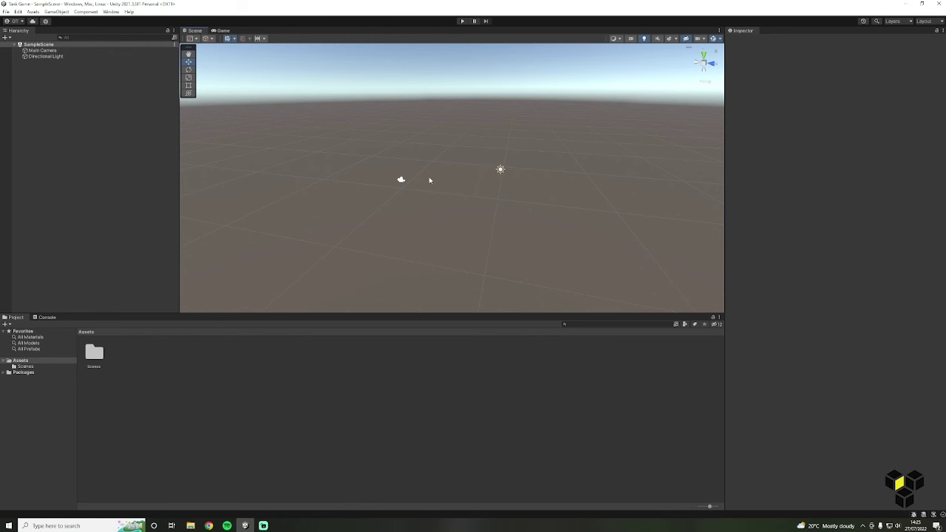
# Open the Scenes folder and look around the sample scene by rotating, panning and zooming the scene view.
pyautogui.doubleClick(94, 351)
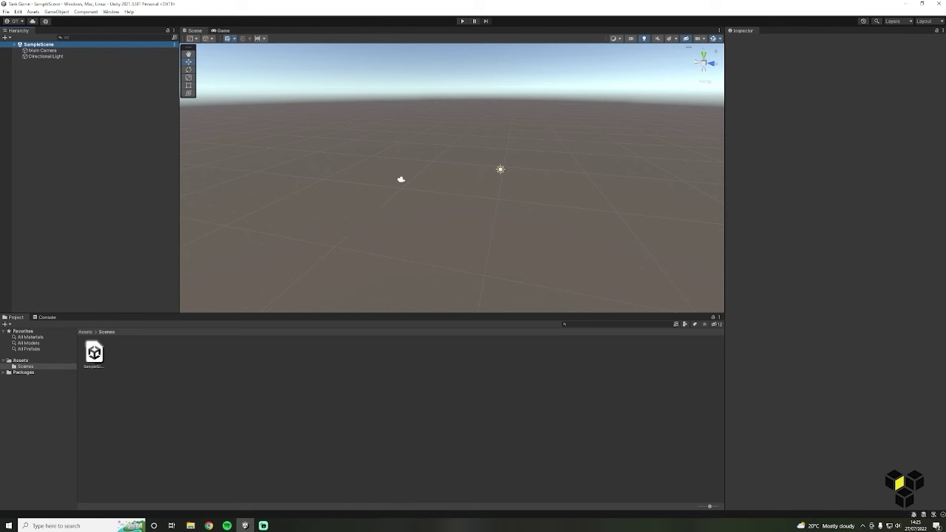
pyautogui.moveTo(392, 191); pyautogui.dragTo(357, 170, button='right')
pyautogui.keyDown('alt'); pyautogui.moveTo(356, 170); pyautogui.dragTo(431, 169); pyautogui.keyUp('alt')
pyautogui.scroll(2, 436, 182)
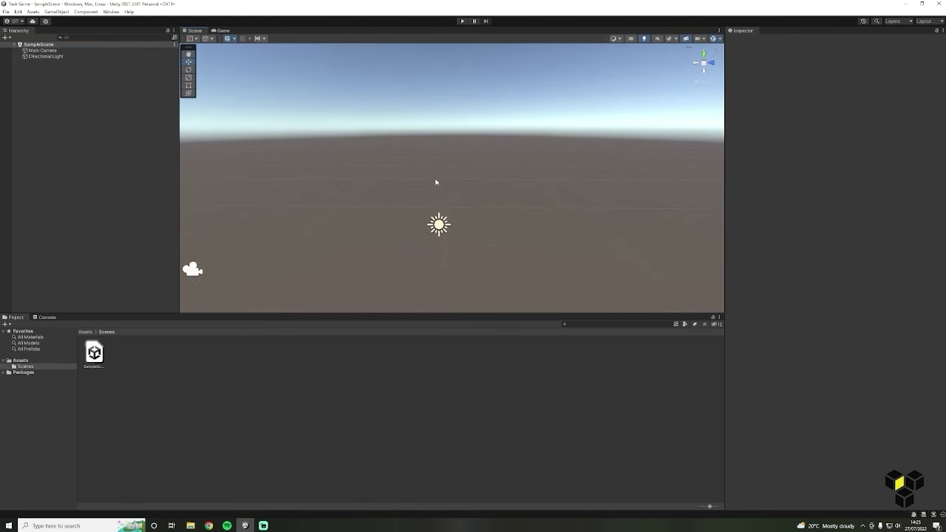
pyautogui.scroll(-3, 436, 182)
pyautogui.moveTo(435, 179); pyautogui.dragTo(490, 165, button='middle')
pyautogui.moveTo(408, 165); pyautogui.dragTo(466, 175, button='middle')
pyautogui.scroll(1, 466, 175)
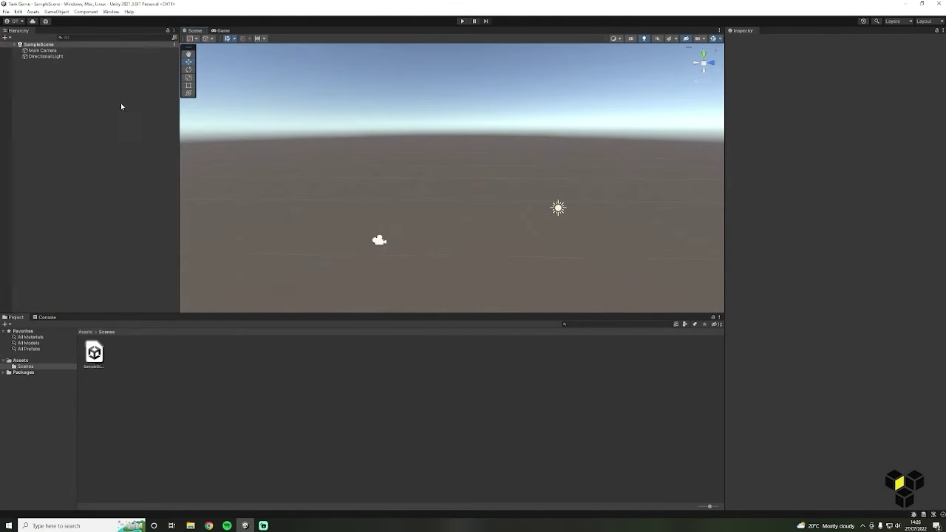
# Inspect the Main Camera's properties and compare its Game view with the Scene view.
pyautogui.click(50, 45)
pyautogui.click(55, 49)
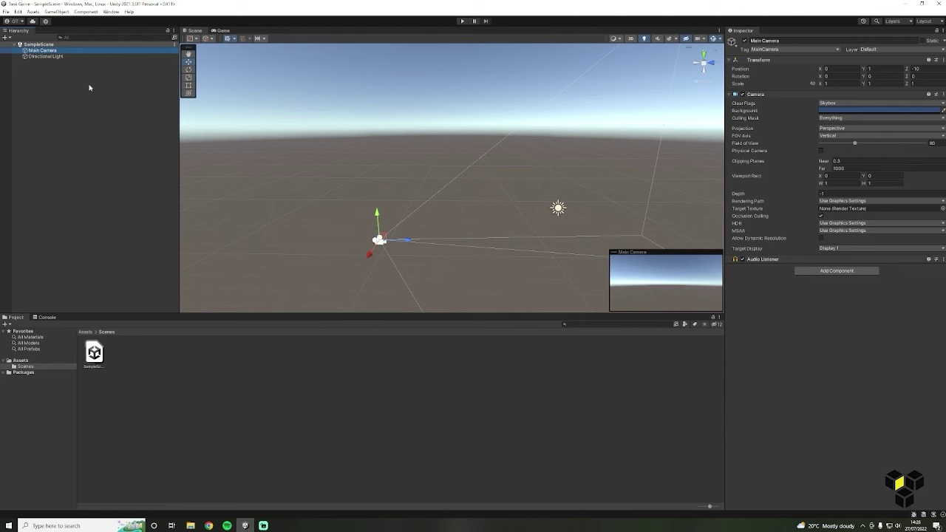
pyautogui.click(120, 111)
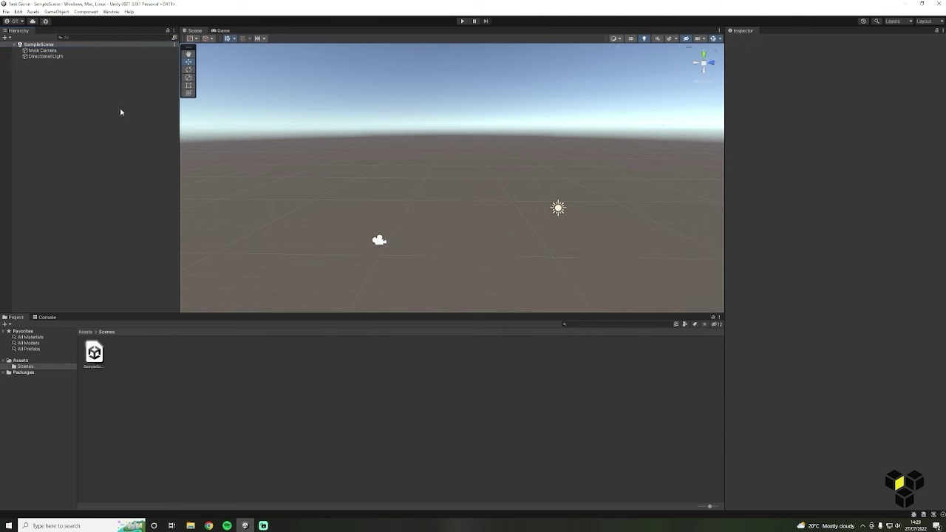
pyautogui.click(87, 51)
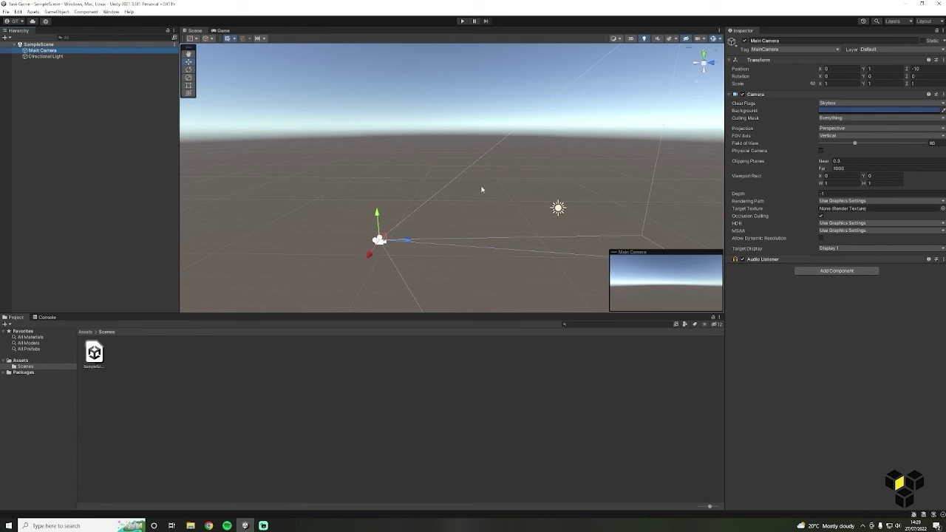
pyautogui.click(221, 31)
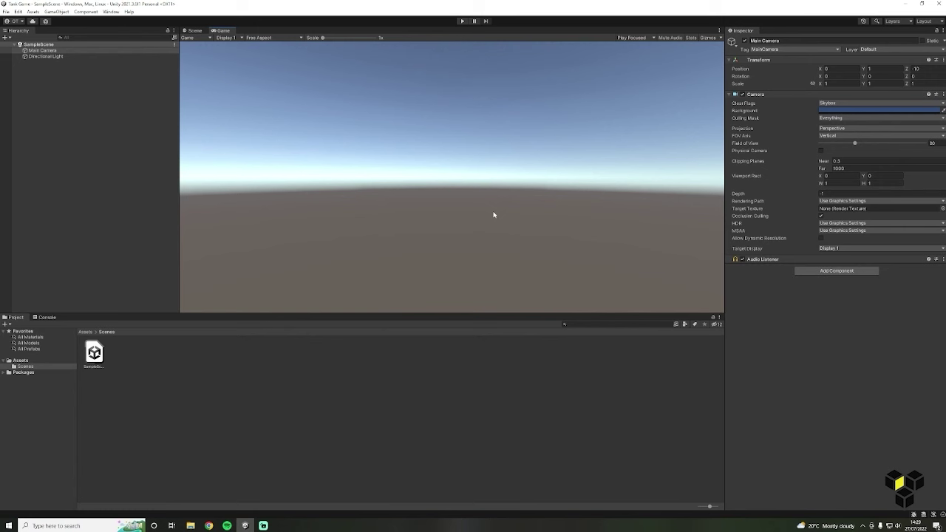
pyautogui.click(195, 31)
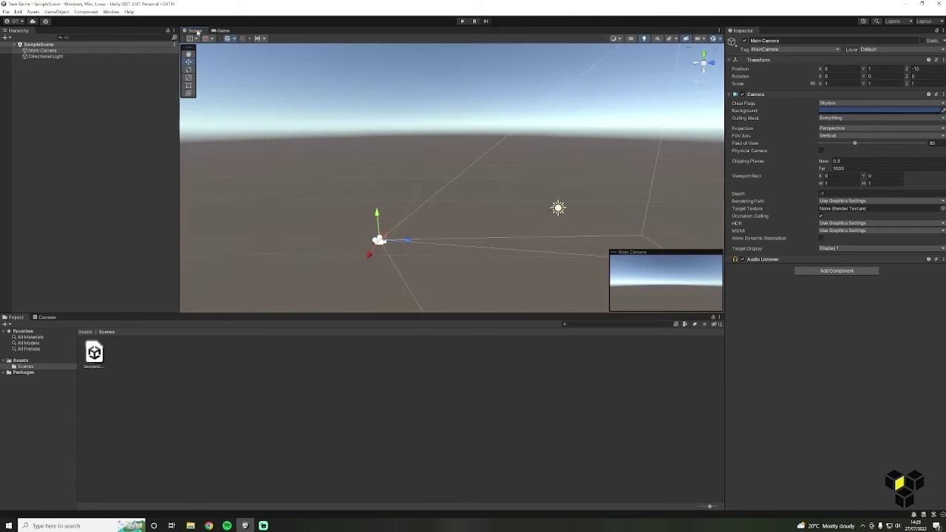
# Try moving the Main Camera to X 0.42 and Y 9.1, then undo the move after checking the Game view.
pyautogui.moveTo(820, 69); pyautogui.dragTo(25, 72)
pyautogui.click(222, 30)
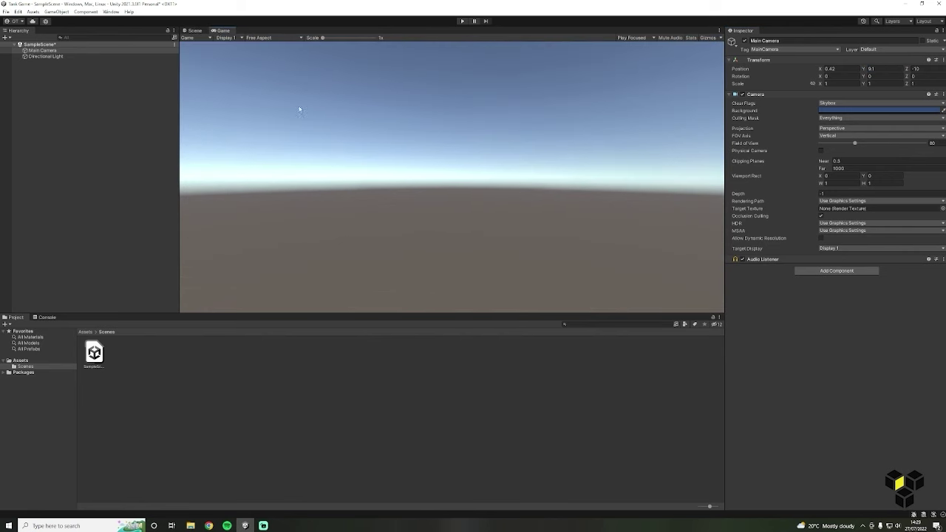
pyautogui.click(202, 31)
pyautogui.hotkey('ctrl', 'z')
pyautogui.hotkey('ctrl', 'z')
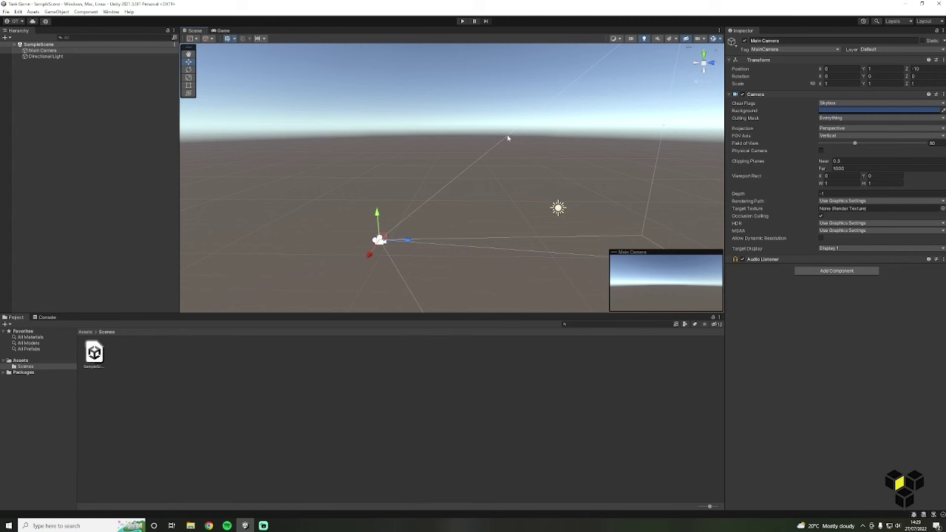
# Run the scene in play mode and stop it again.
pyautogui.click(462, 20)
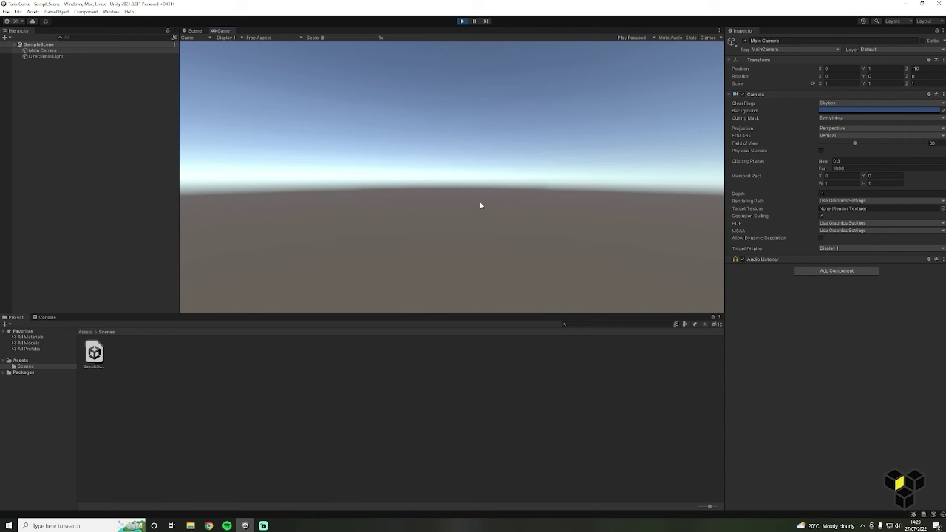
pyautogui.click(464, 22)
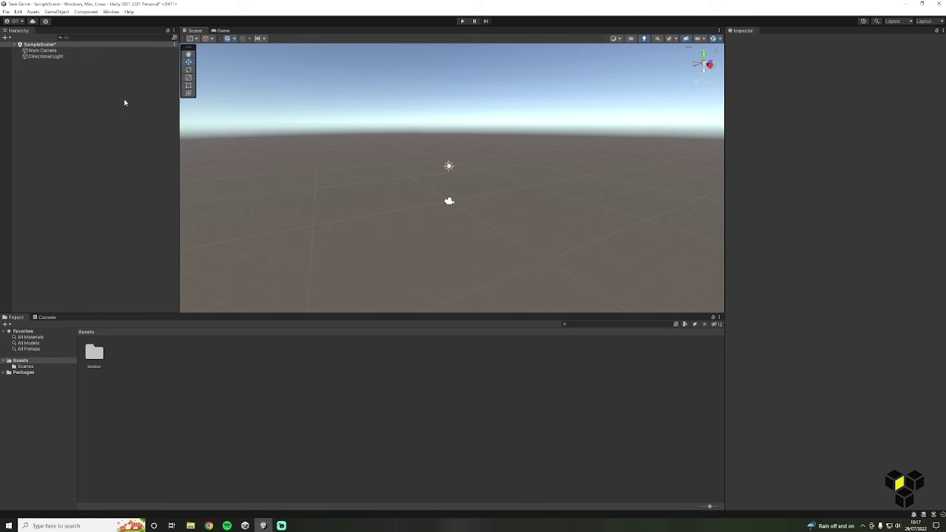
# Add a 3D cube to the sample scene, keeping its default name.
pyautogui.rightClick(60, 79)
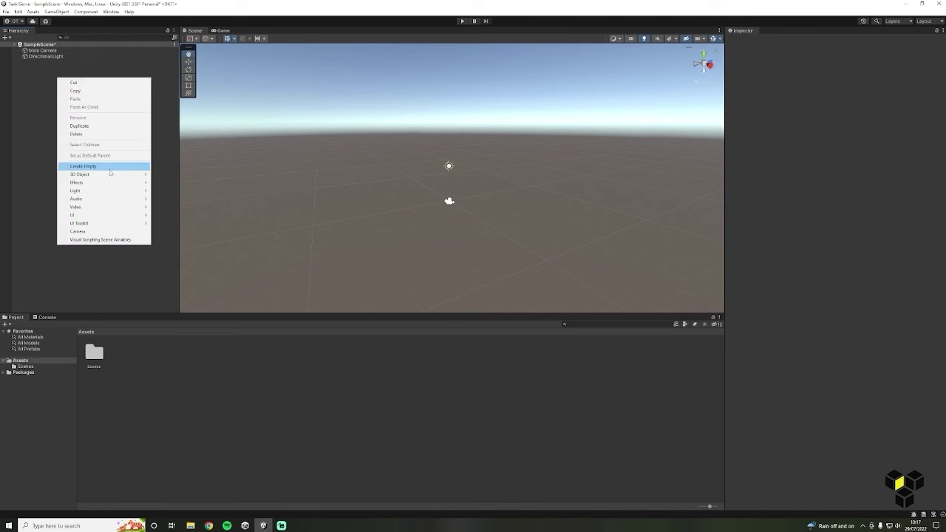
pyautogui.moveTo(110, 174)
pyautogui.click(168, 175)
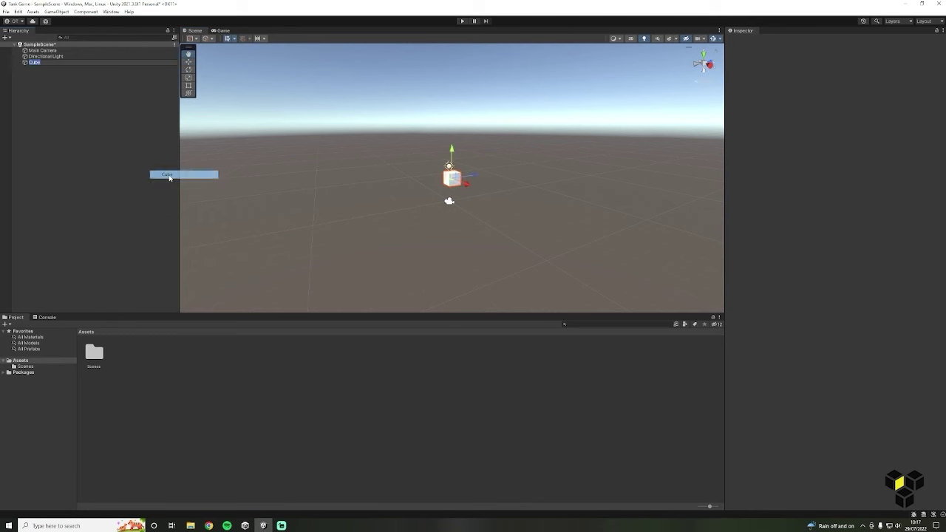
pyautogui.click(168, 178)
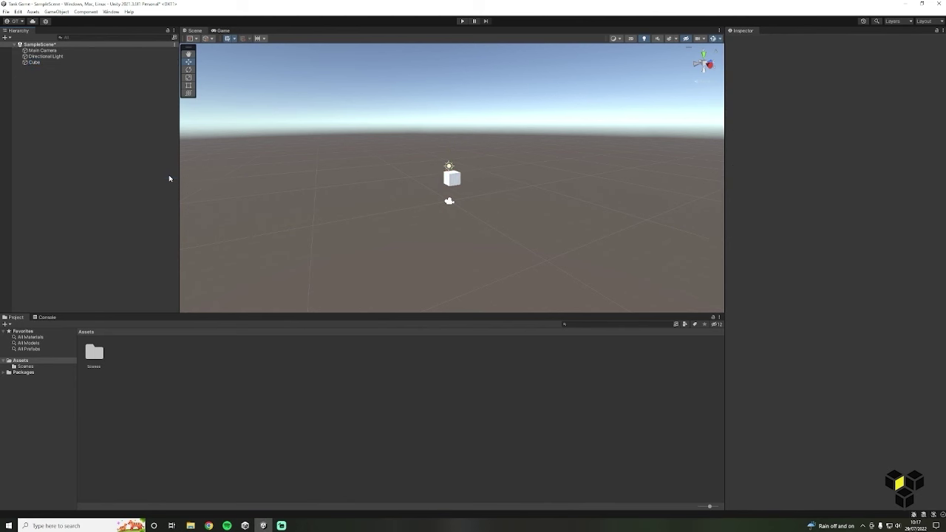
# Reset the cube's Transform so it sits at the scene origin.
pyautogui.doubleClick(65, 64)
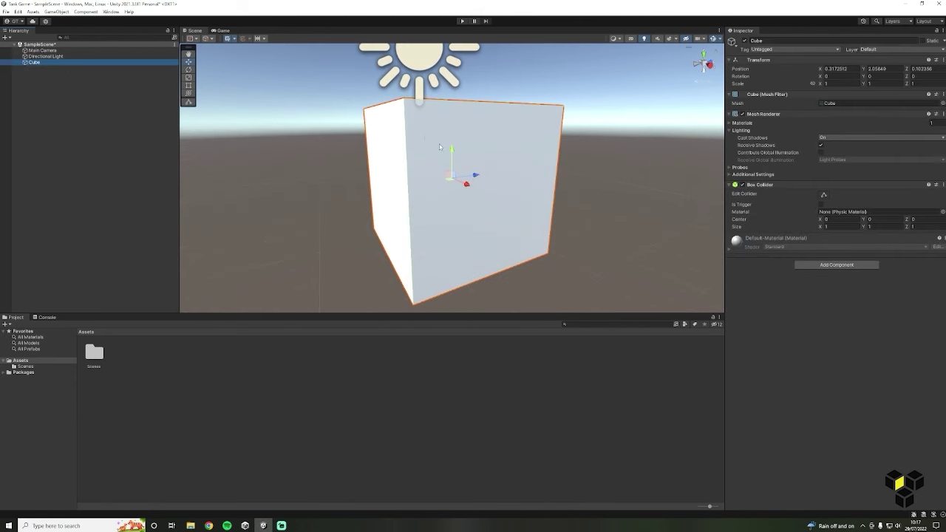
pyautogui.scroll(-5, 439, 147)
pyautogui.click(530, 153)
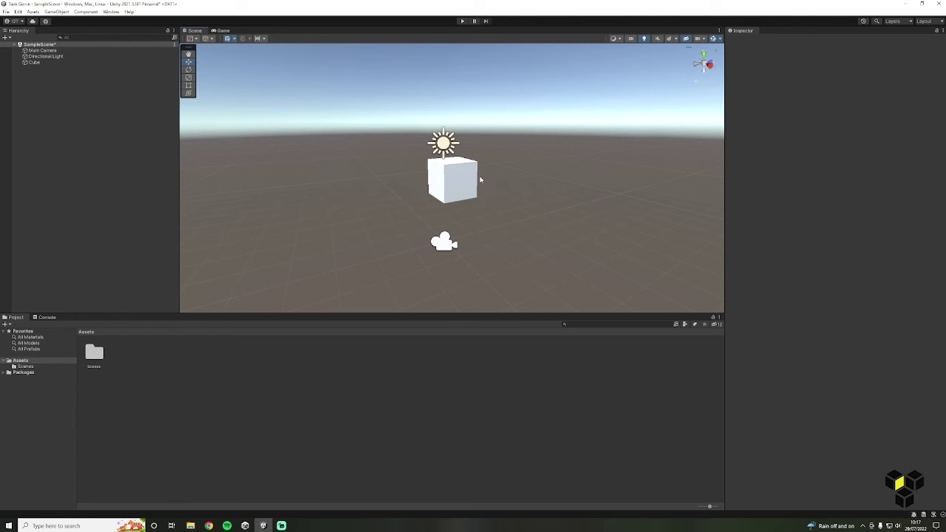
pyautogui.click(472, 181)
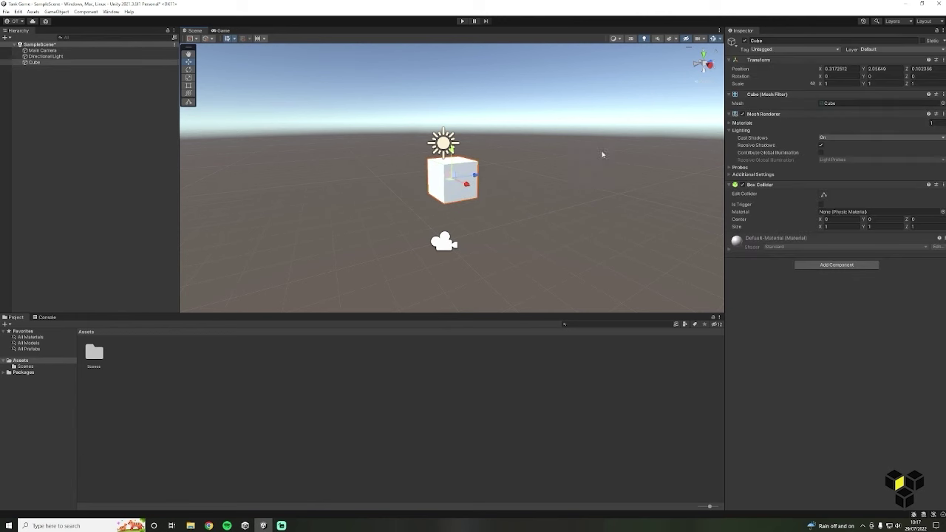
pyautogui.rightClick(773, 59)
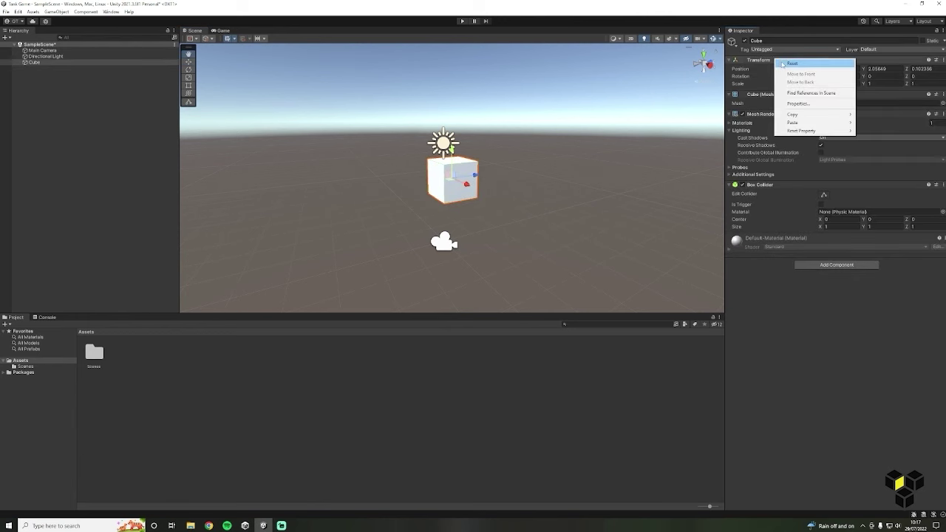
pyautogui.click(782, 65)
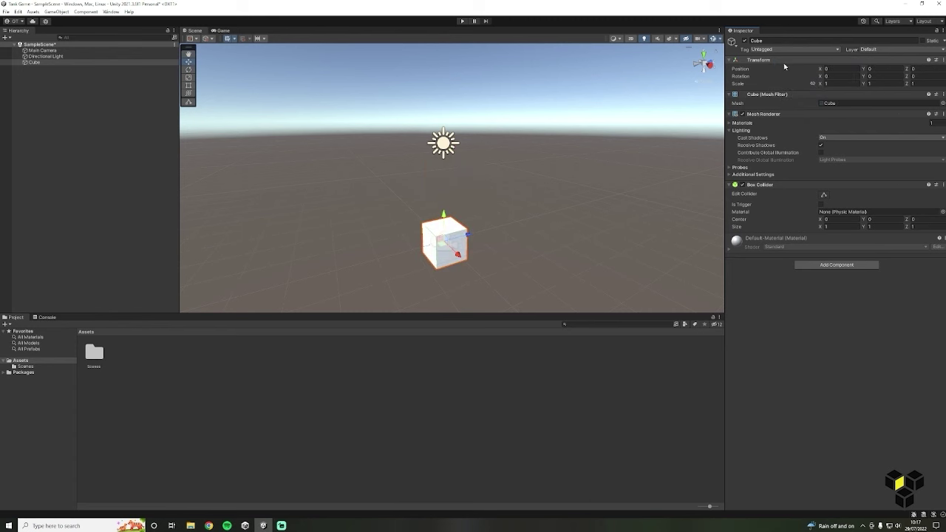
# Rename the cube as Ground.
pyautogui.click(762, 40)
pyautogui.write('Gro')
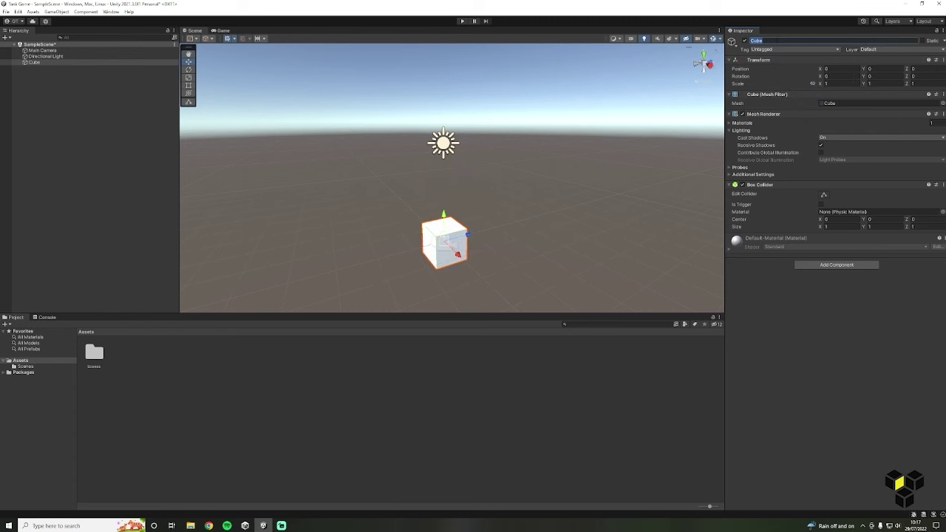
pyautogui.write('und')
pyautogui.press('Return')
# Set the Ground object's scale to X 12, Y 10 and Z 12.
pyautogui.click(828, 83)
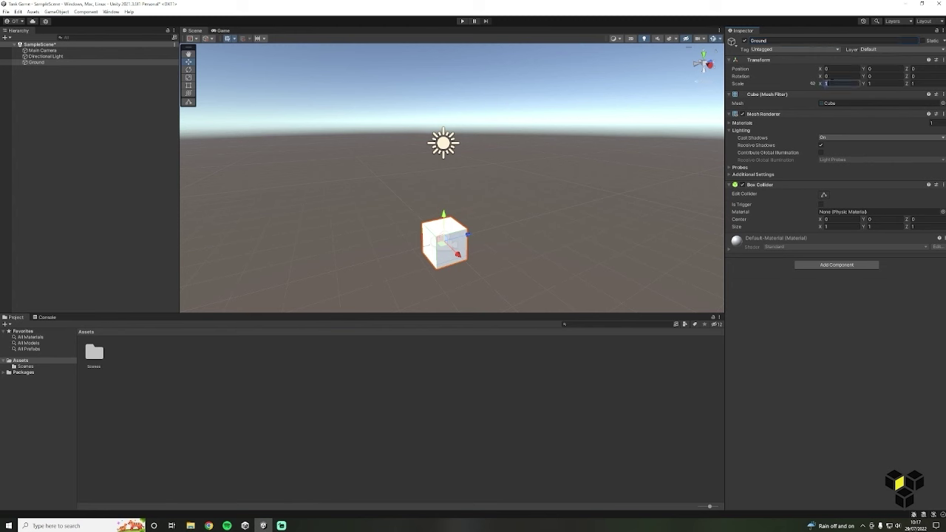
pyautogui.write('12')
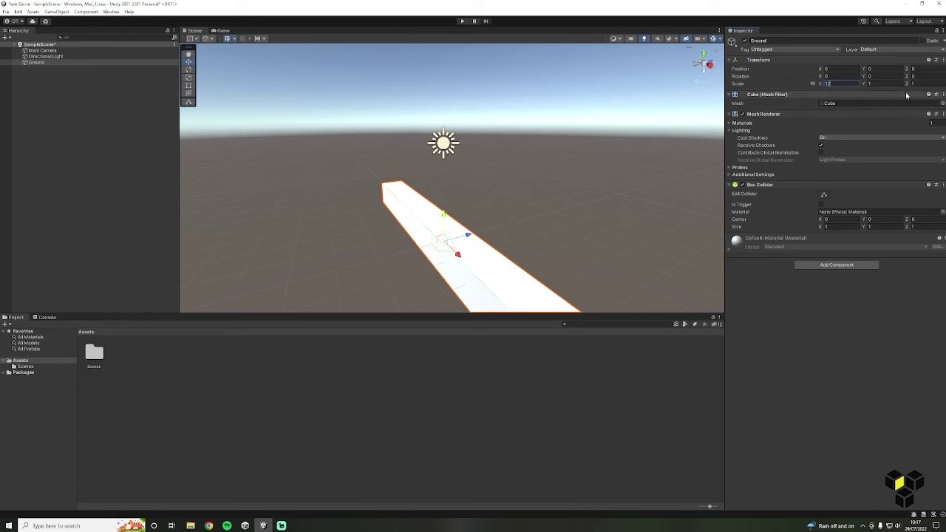
pyautogui.click(915, 84)
pyautogui.write('12')
pyautogui.click(871, 83)
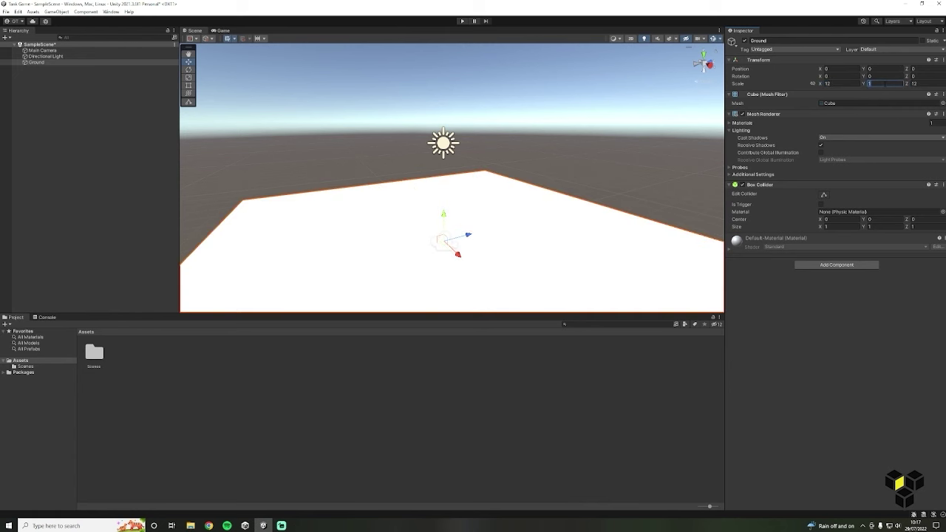
pyautogui.press('BackSpace')
pyautogui.write('10')
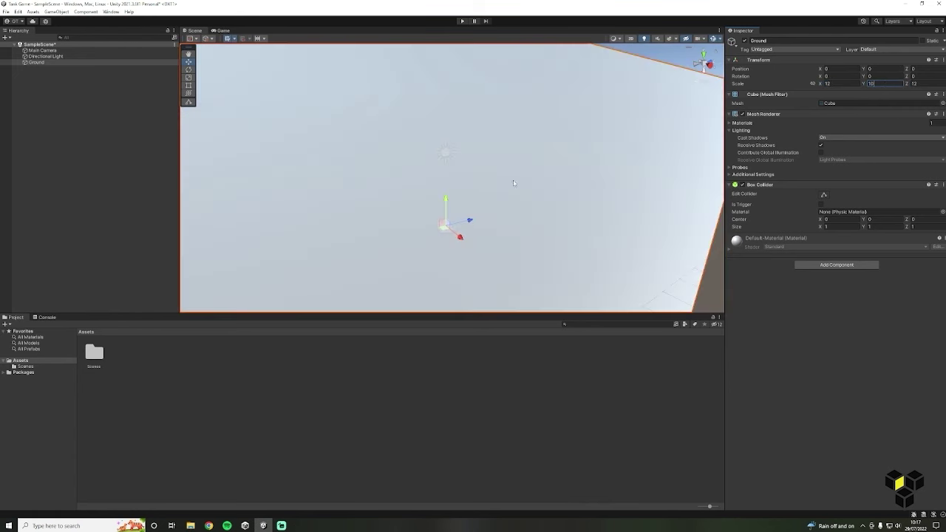
# Lower the Ground object by setting its Y position to -12.
pyautogui.scroll(-3, 459, 203)
pyautogui.moveTo(459, 203); pyautogui.dragTo(500, 224, button='middle')
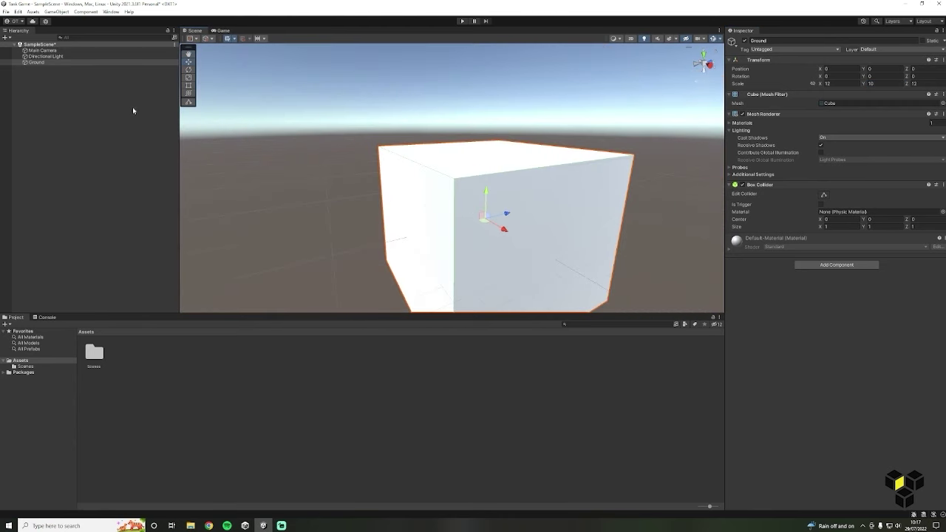
pyautogui.doubleClick(52, 62)
pyautogui.moveTo(387, 127); pyautogui.dragTo(540, 152, button='right')
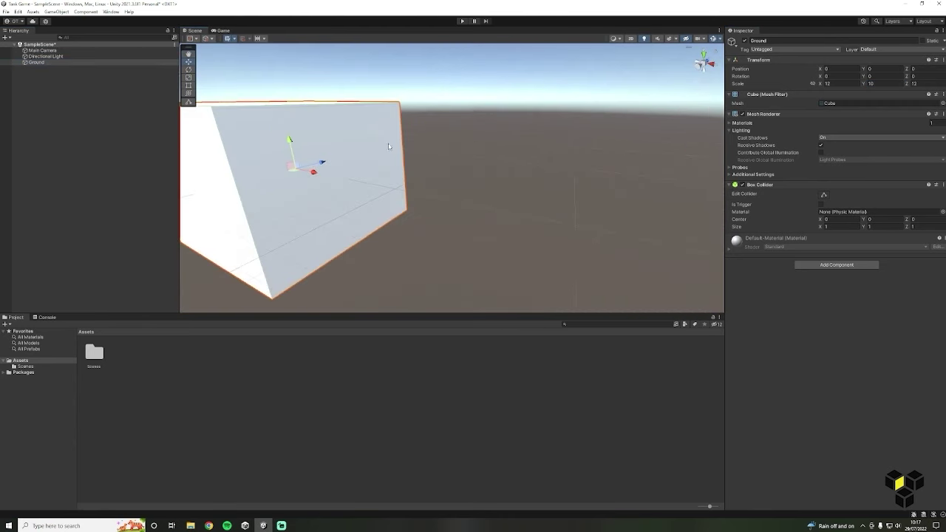
pyautogui.moveTo(389, 147); pyautogui.dragTo(497, 210, button='middle')
pyautogui.scroll(-1, 497, 210)
pyautogui.click(881, 69)
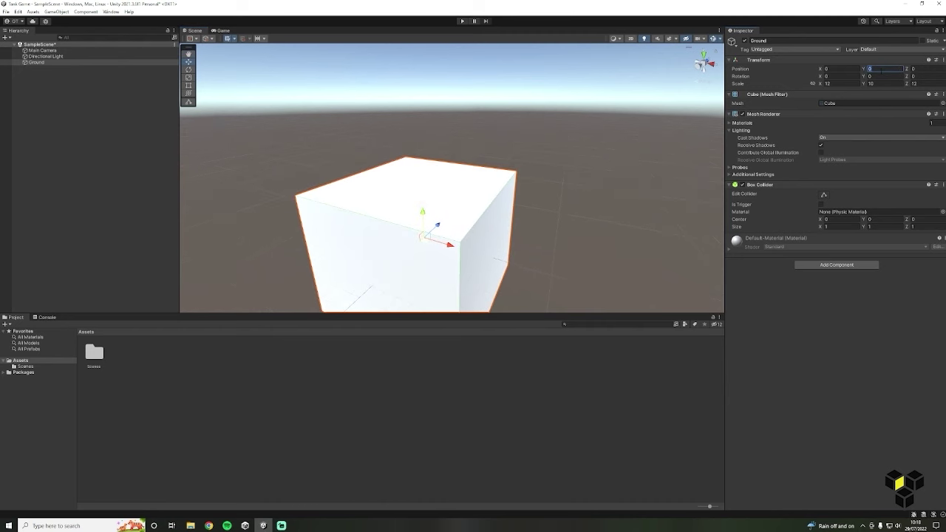
pyautogui.write('-12')
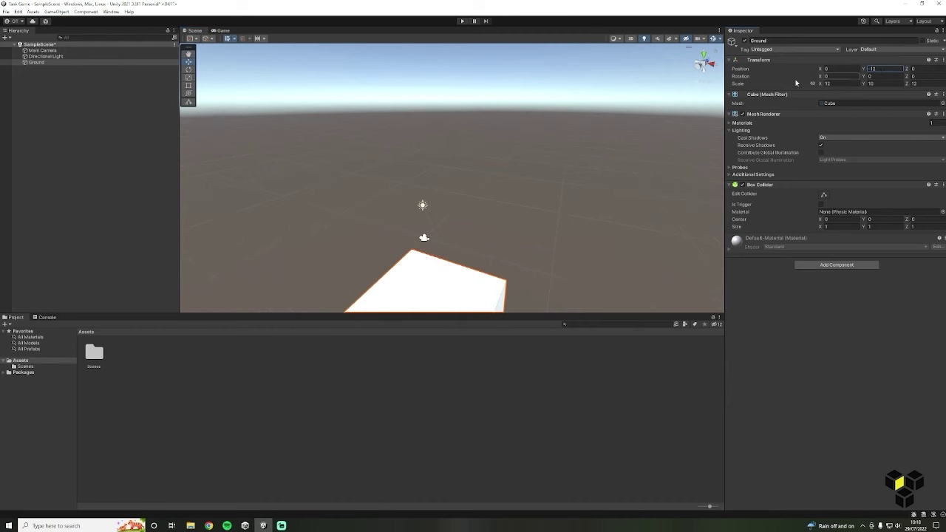
pyautogui.moveTo(475, 191); pyautogui.dragTo(475, 78)
pyautogui.moveTo(475, 79); pyautogui.dragTo(481, 101, button='middle')
pyautogui.click(482, 101)
# Set the Main Camera's position to X -20, Y 5, Z -20 and its Y rotation to 45.
pyautogui.click(66, 52)
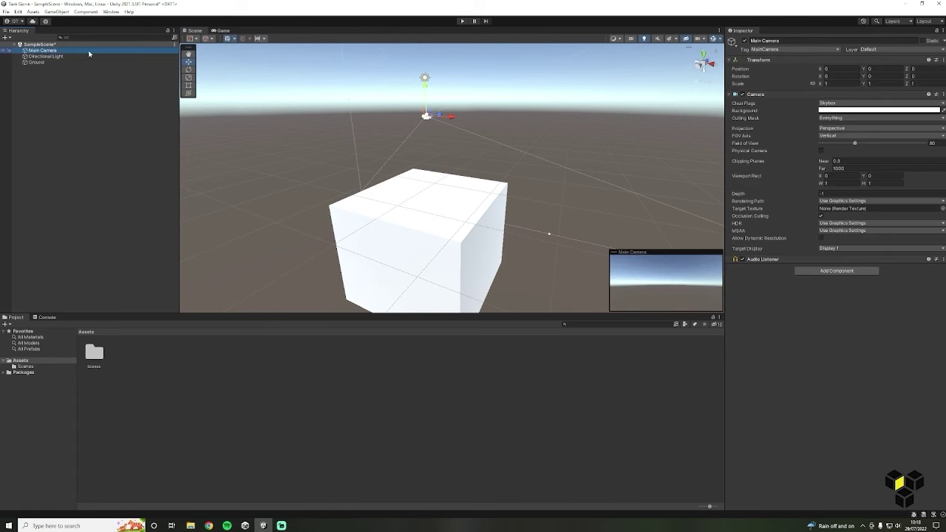
pyautogui.click(839, 68)
pyautogui.write('-20')
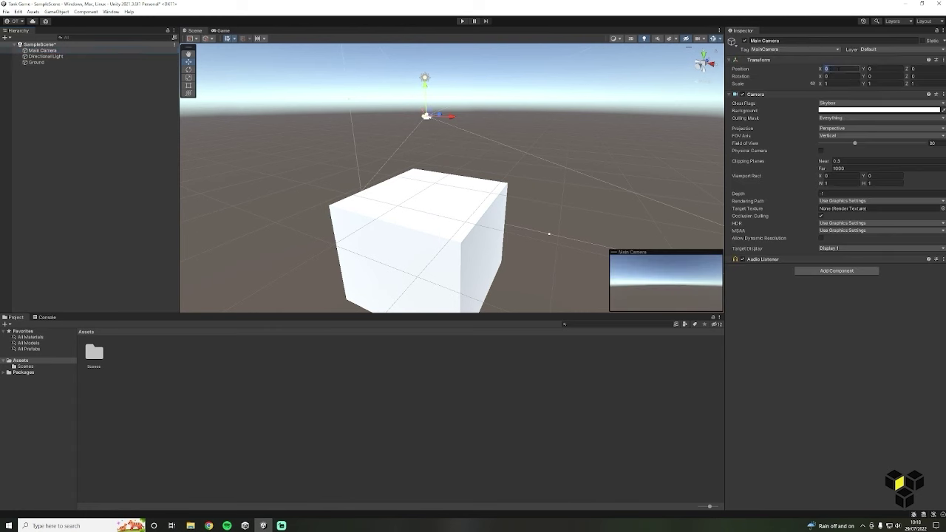
pyautogui.click(939, 68)
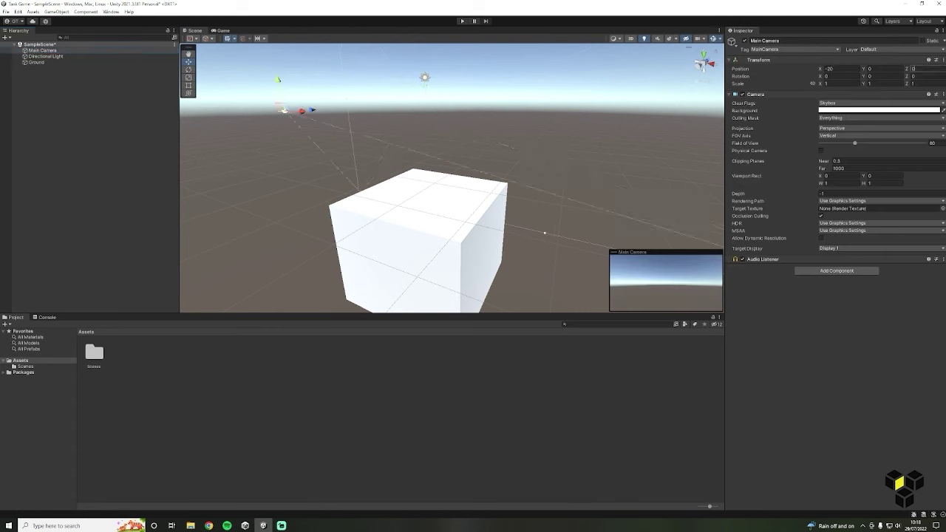
pyautogui.write('-20')
pyautogui.click(887, 68)
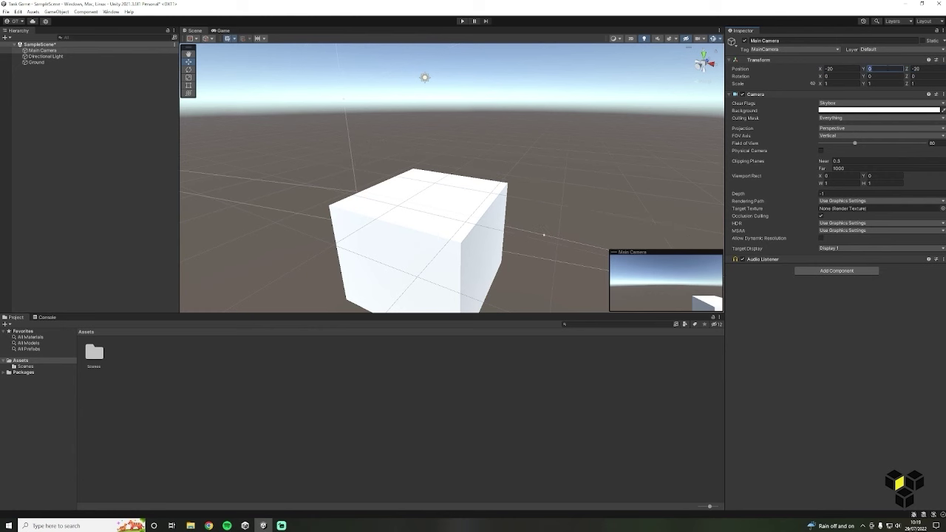
pyautogui.write('5')
pyautogui.click(883, 76)
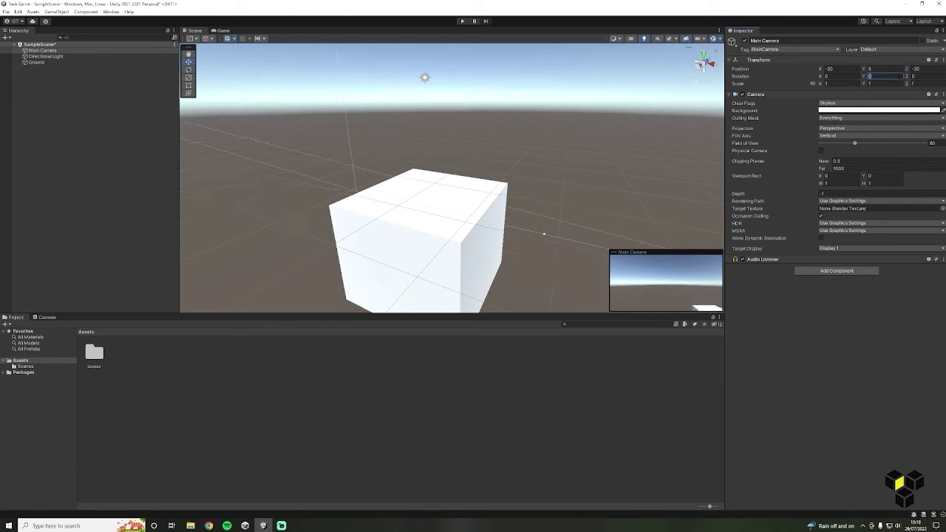
pyautogui.write('45')
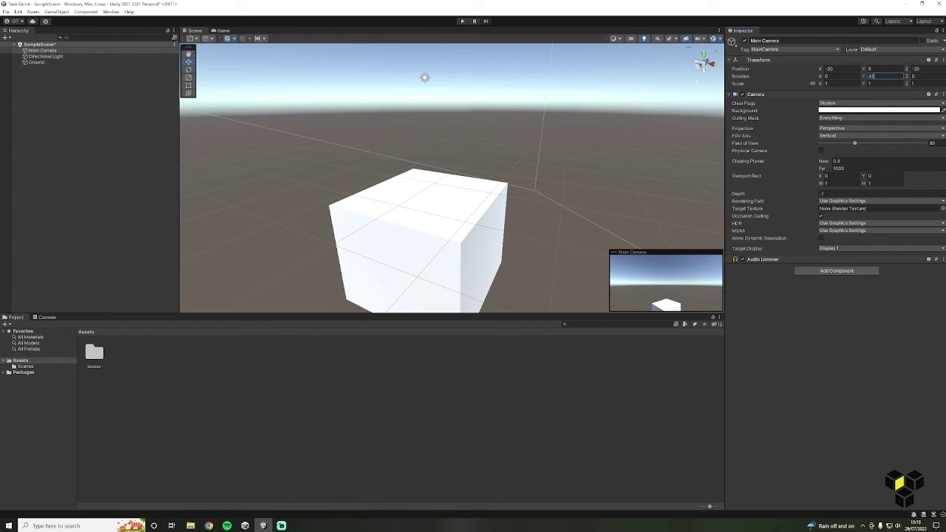
# Set the Main Camera's X rotation to 22.5, half of 45.
pyautogui.click(843, 77)
pyautogui.write('45')
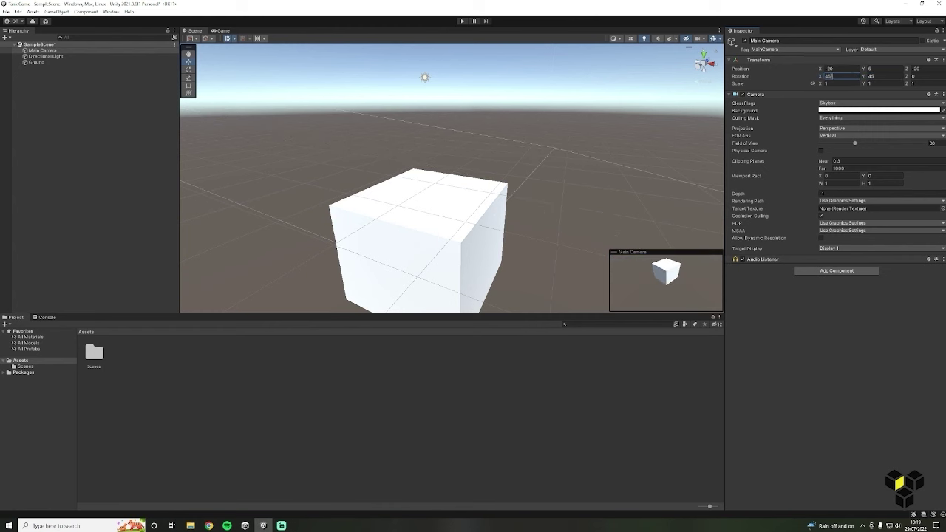
pyautogui.write('0')
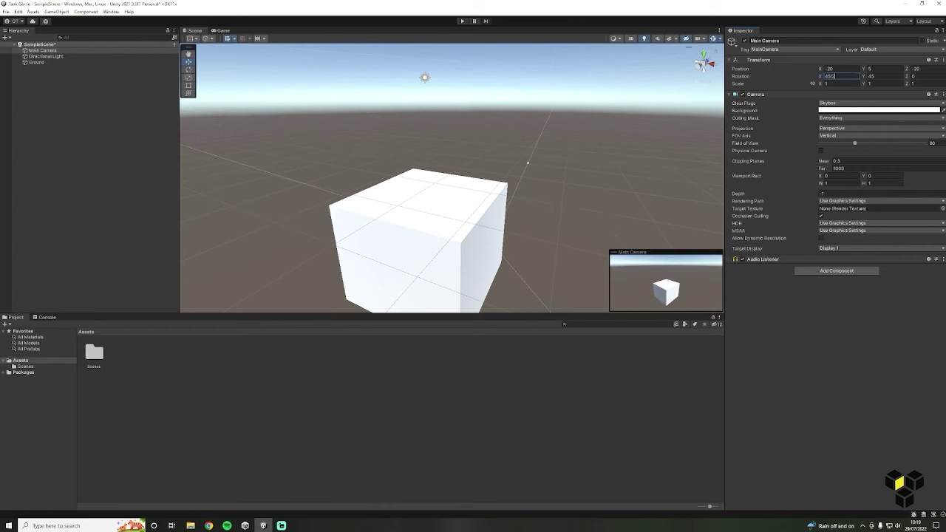
pyautogui.write('2')
pyautogui.press('Return')
# Switch the Main Camera's projection to Orthographic and its clear flags to Solid Color.
pyautogui.click(844, 132)
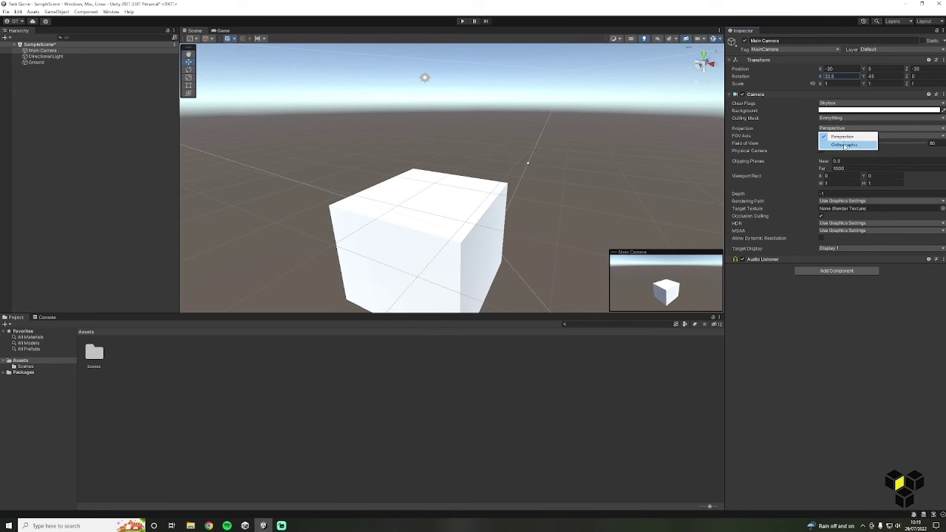
pyautogui.click(845, 145)
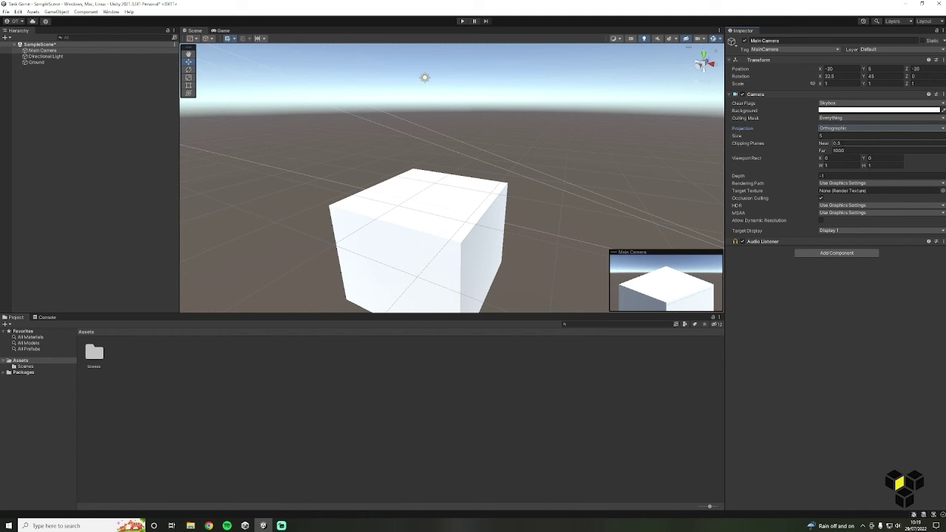
pyautogui.click(842, 103)
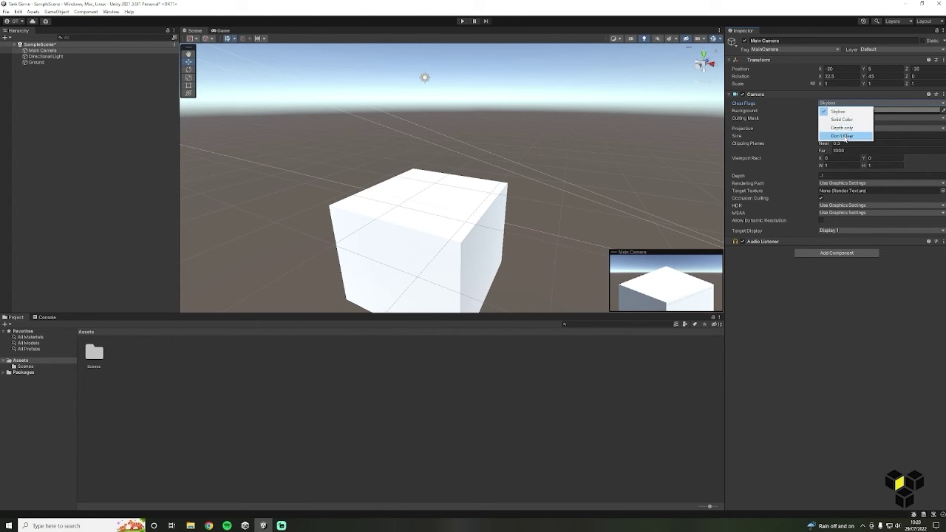
pyautogui.click(844, 120)
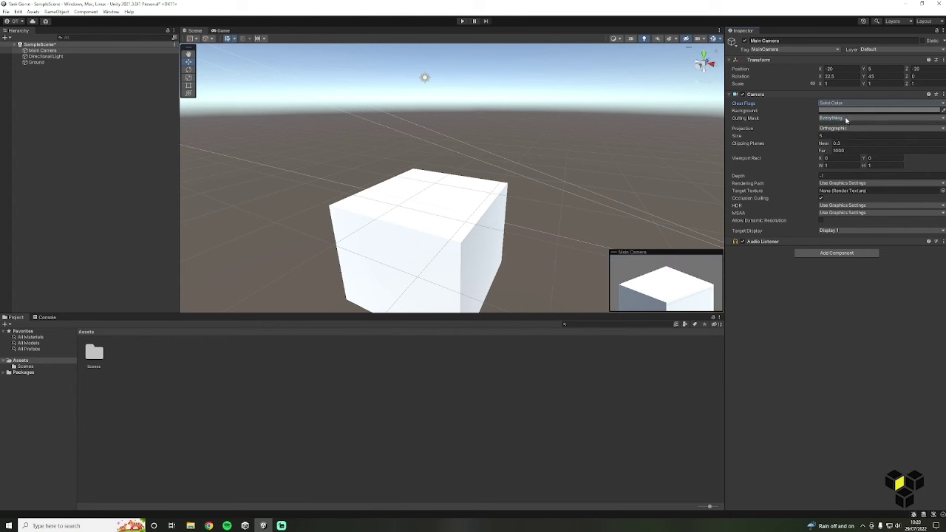
# Change the Main Camera's background to a bright cyan-blue with hue 189 and check the result in the Game view.
pyautogui.click(850, 110)
pyautogui.click(857, 167)
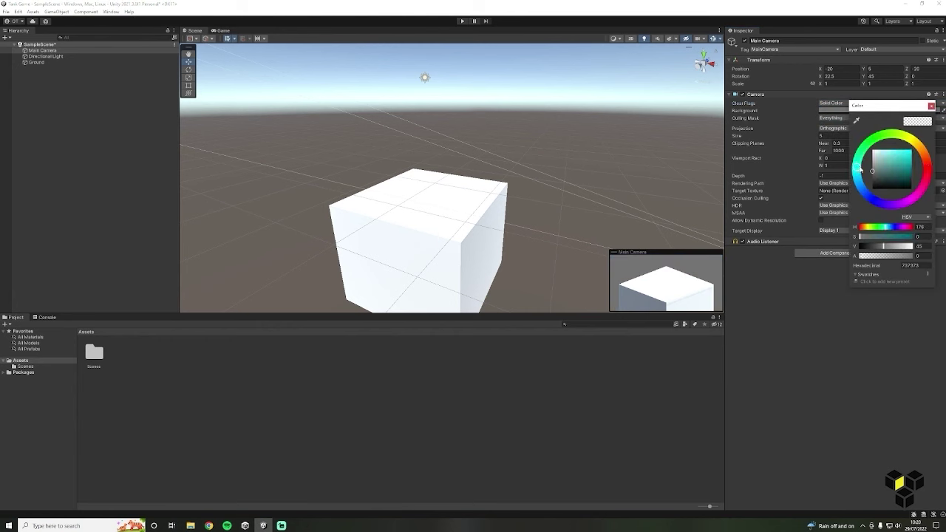
pyautogui.moveTo(891, 164); pyautogui.dragTo(906, 154)
pyautogui.click(857, 177)
pyautogui.moveTo(858, 177); pyautogui.dragTo(859, 176)
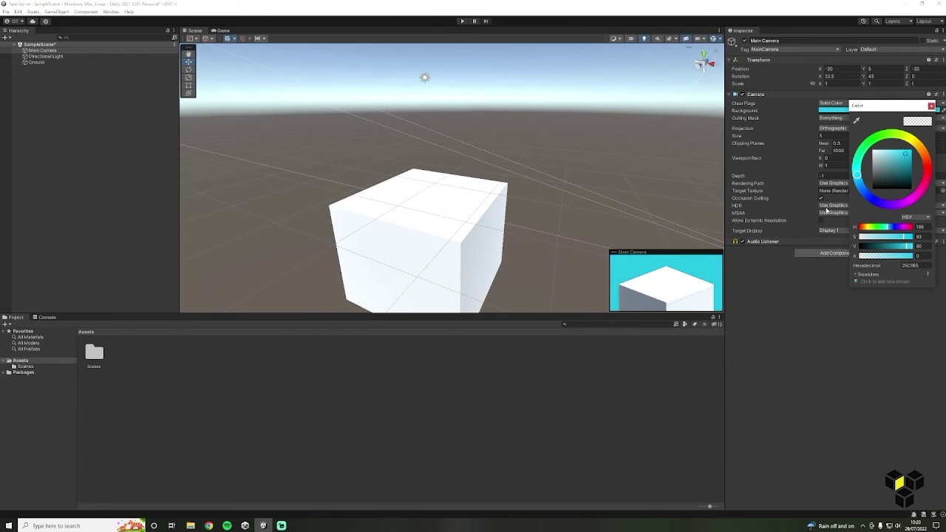
pyautogui.click(787, 298)
pyautogui.click(220, 30)
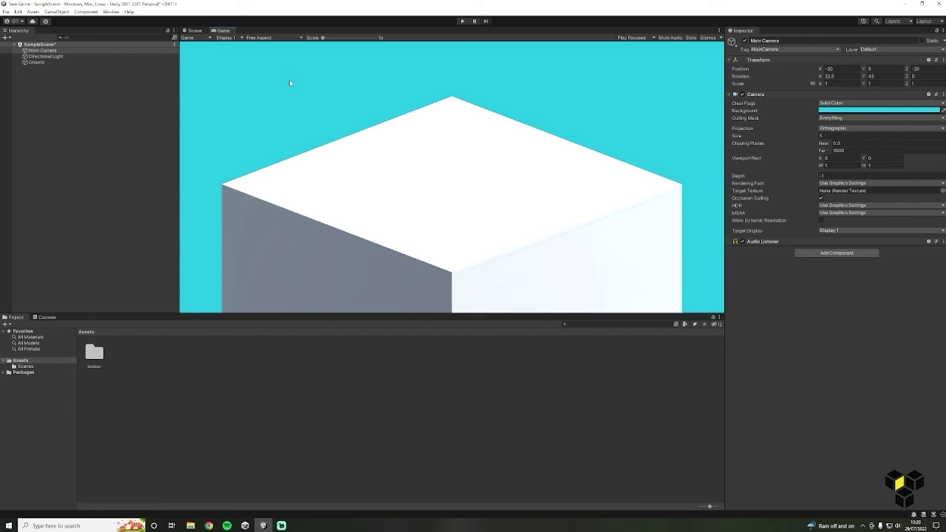
pyautogui.click(195, 31)
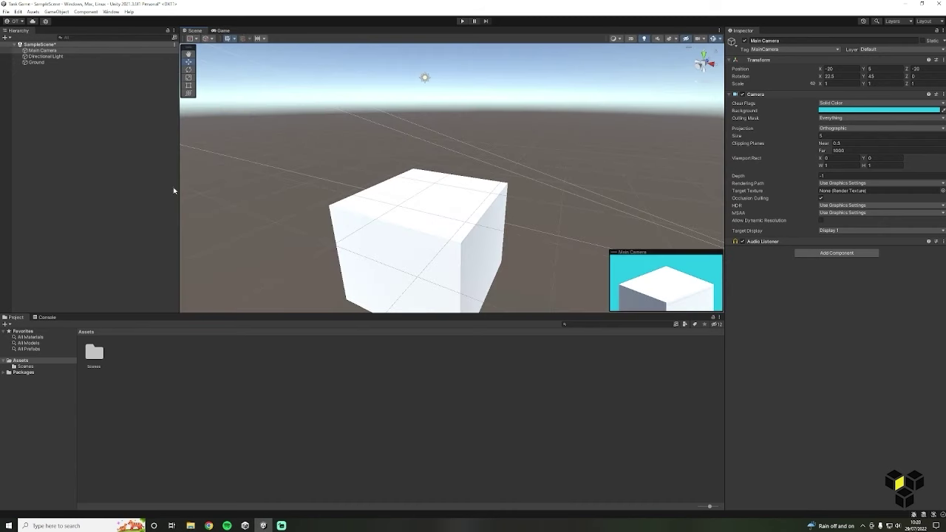
# Create a folder named Materials in the project's Assets.
pyautogui.rightClick(141, 353)
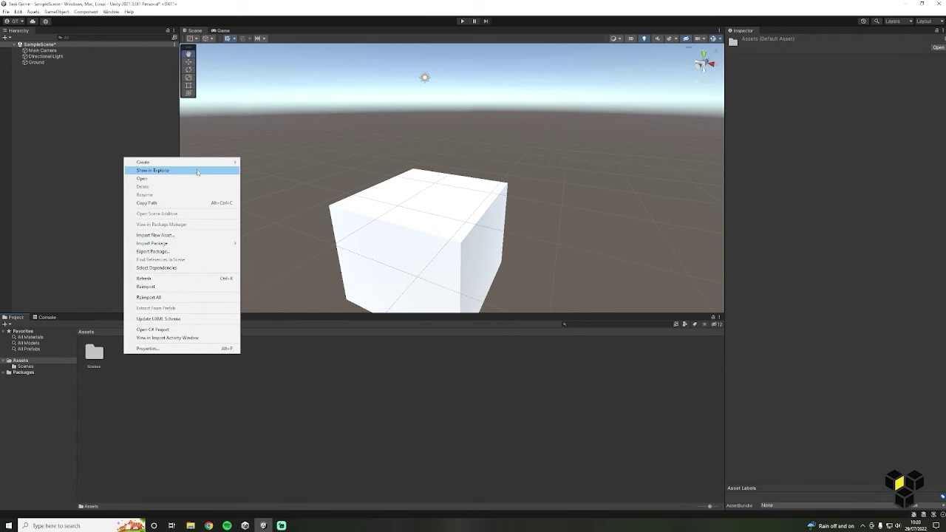
pyautogui.moveTo(198, 163)
pyautogui.click(258, 163)
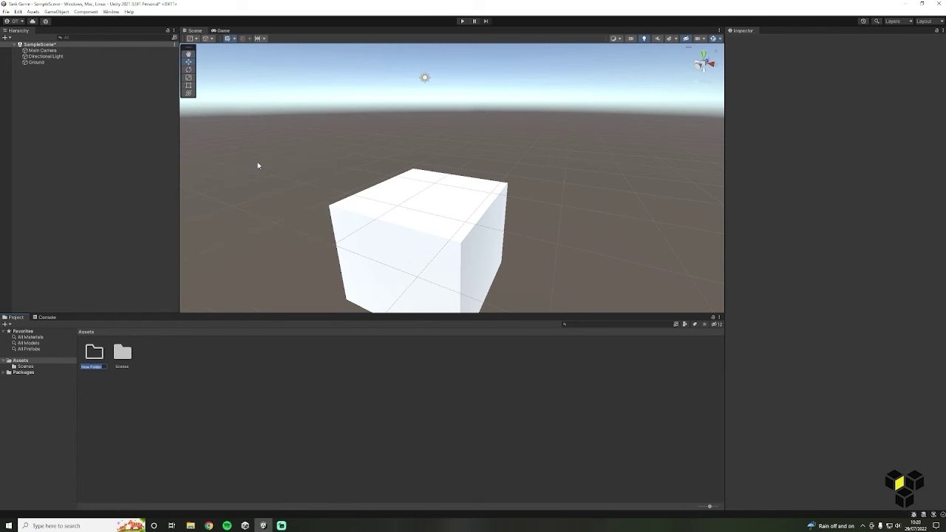
pyautogui.write('Materials')
pyautogui.press('Return')
# Create a material named GroundMat inside the Materials folder.
pyautogui.doubleClick(97, 346)
pyautogui.rightClick(97, 343)
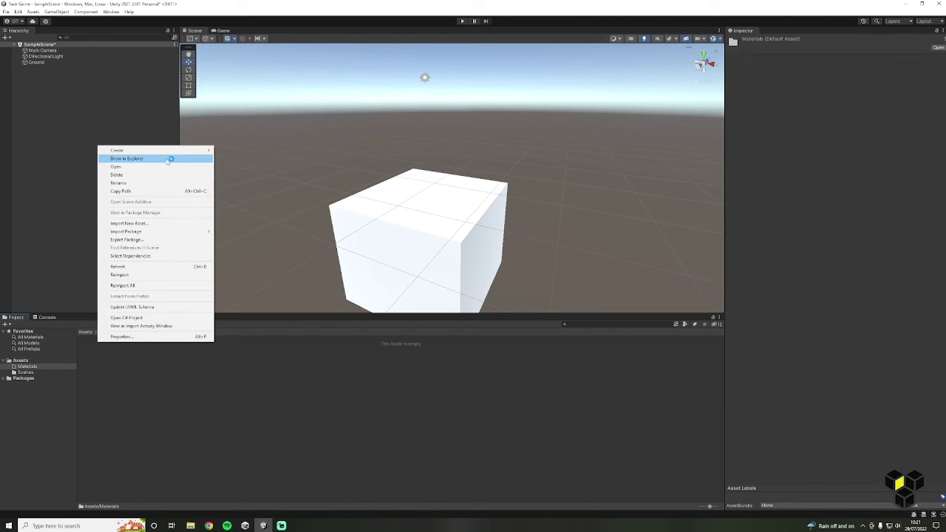
pyautogui.moveTo(172, 151)
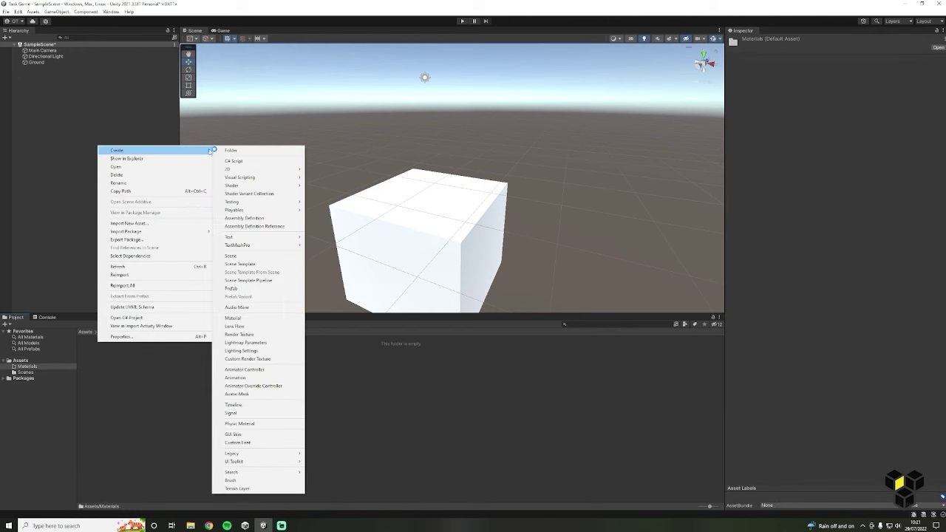
pyautogui.click(247, 319)
pyautogui.write('Ground')
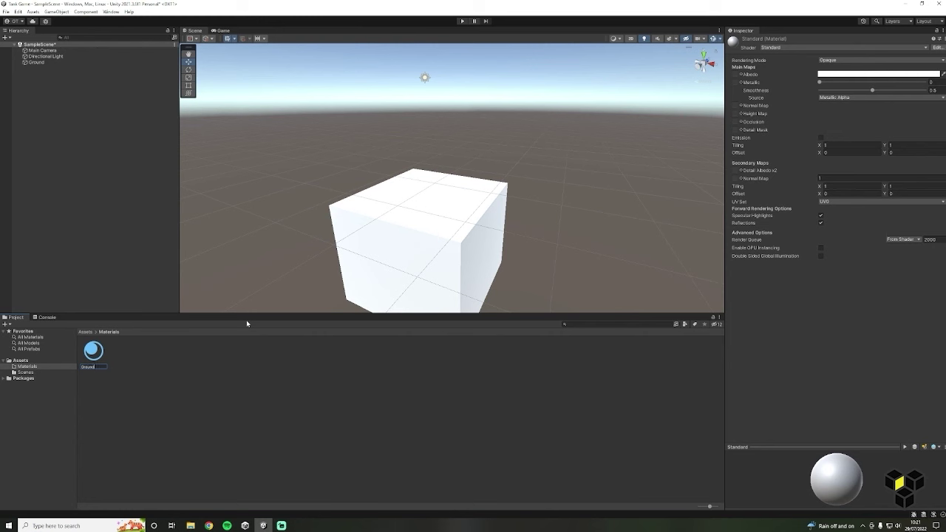
pyautogui.write('Mat')
pyautogui.press('Return')
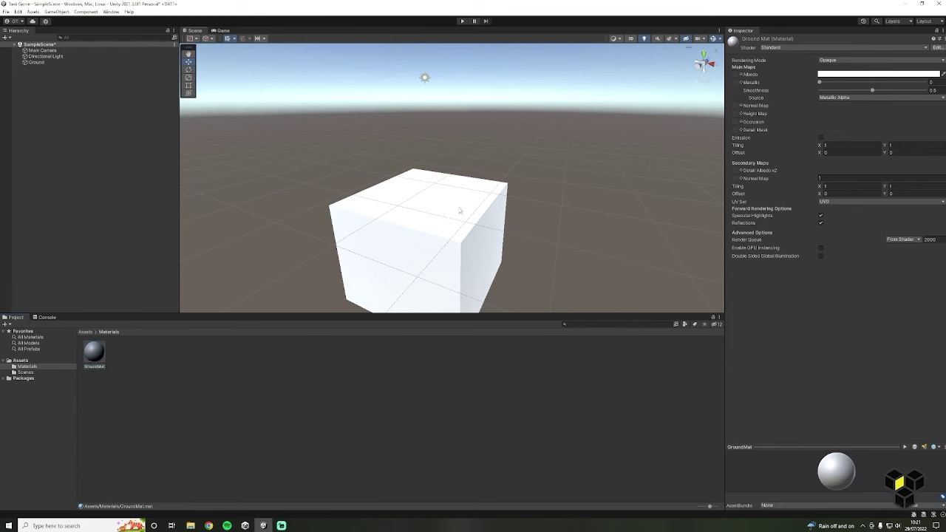
# Apply GroundMat to the Ground cube, set its albedo to green with hue 120, and check it in the Game view.
pyautogui.click(921, 75)
pyautogui.click(887, 103)
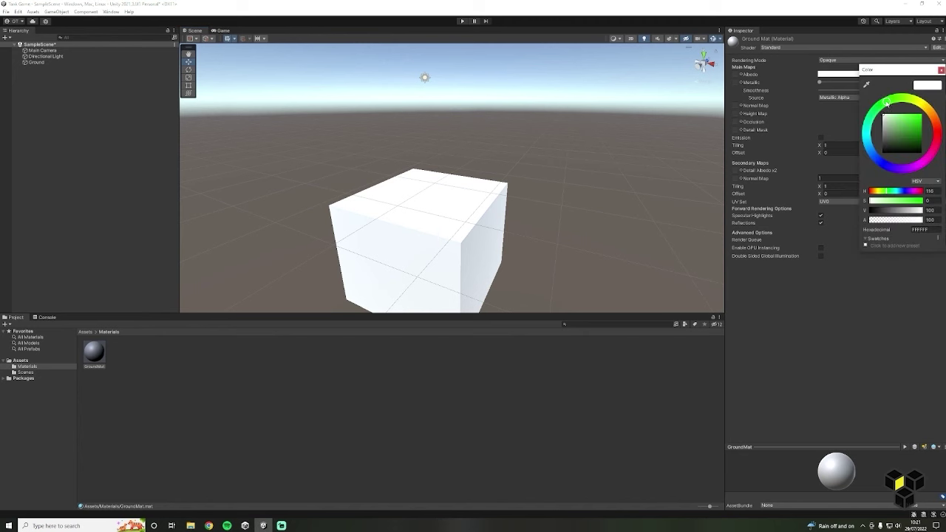
pyautogui.moveTo(887, 102); pyautogui.dragTo(885, 102)
pyautogui.moveTo(903, 119); pyautogui.dragTo(914, 120)
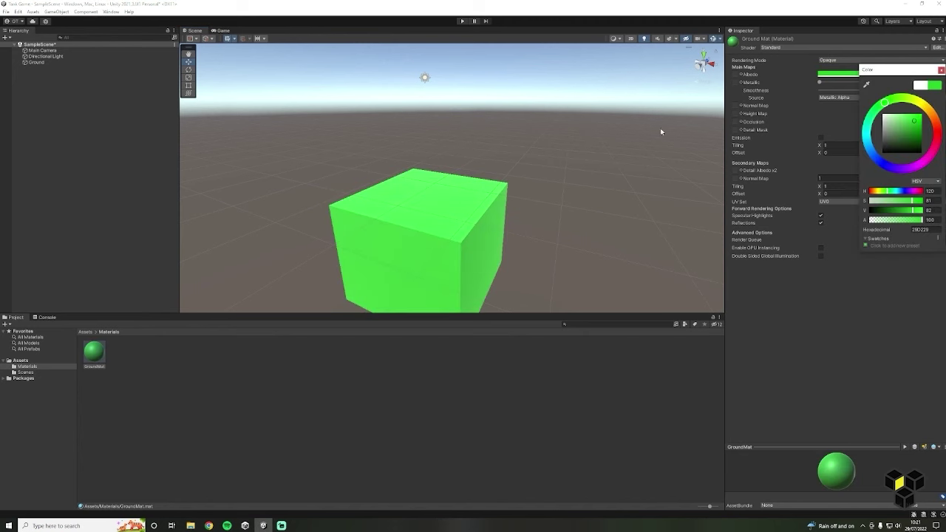
pyautogui.click(222, 30)
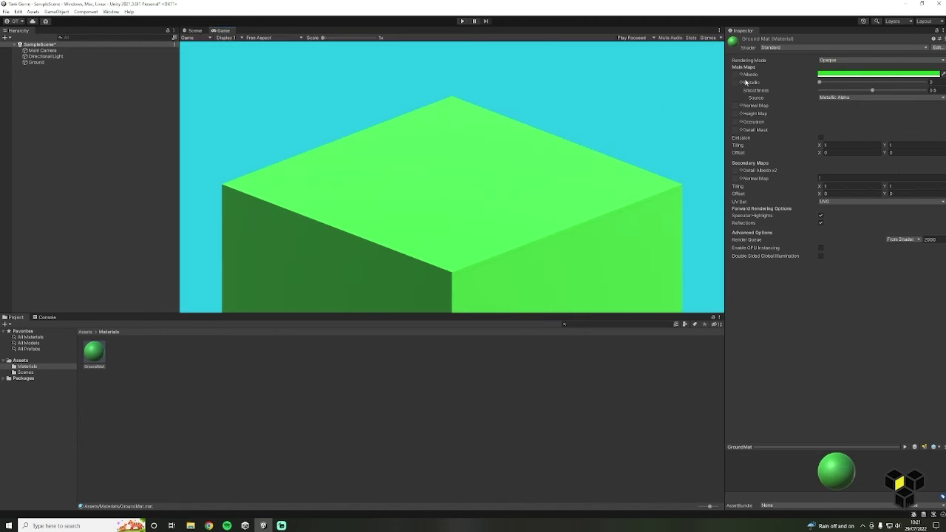
# Darken GroundMat's green albedo to saturation 92 and value 67, and try adjusting its metallic value.
pyautogui.click(839, 74)
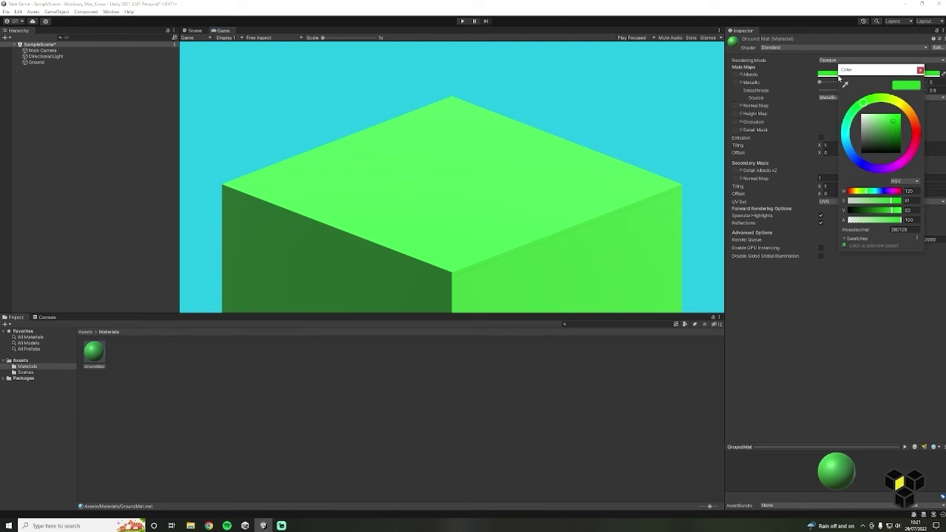
pyautogui.moveTo(888, 120); pyautogui.dragTo(899, 130)
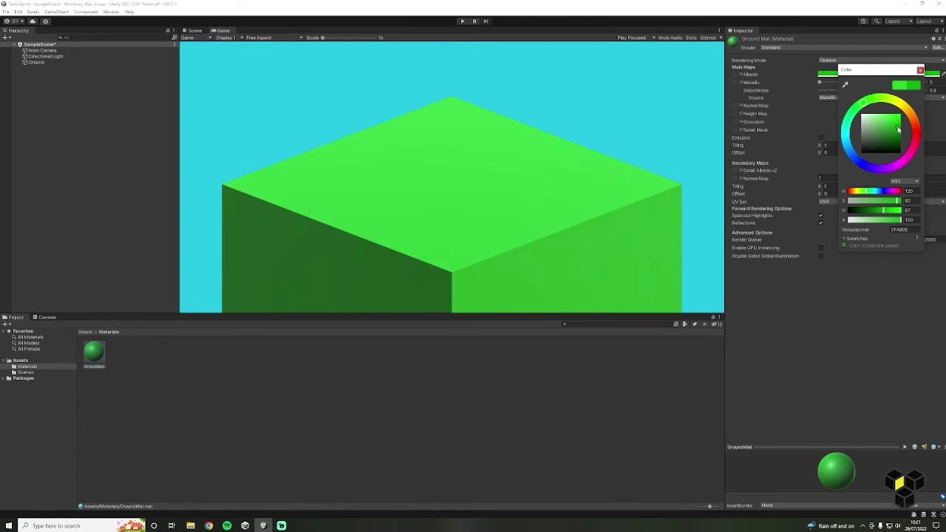
pyautogui.moveTo(821, 83)
pyautogui.mouseDown()
pyautogui.moveTo(881, 82)
pyautogui.moveTo(819, 82)
pyautogui.moveTo(902, 92)
pyautogui.moveTo(844, 91)
pyautogui.moveTo(868, 91)
pyautogui.mouseUp()
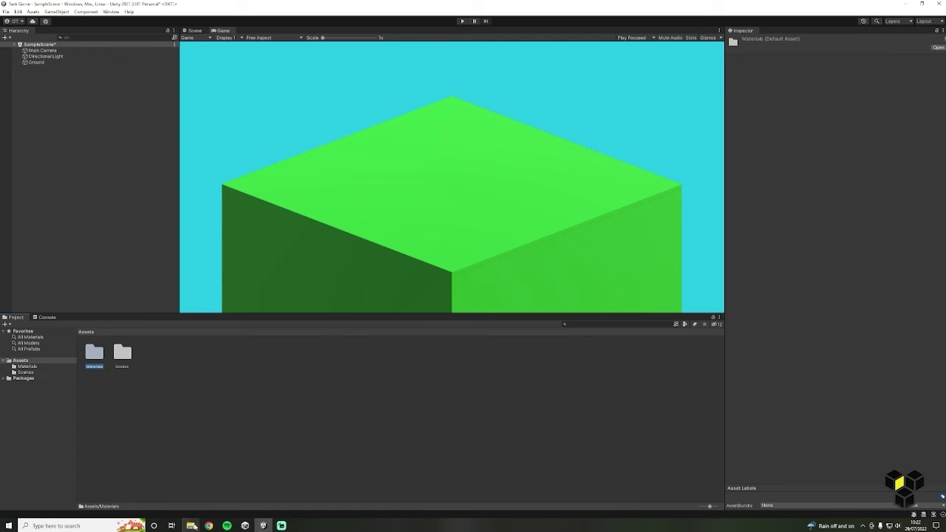
# Switch to File Explorer and extract the Low Poly Tanks archive into its default destination in the Tanks pack folder.
pyautogui.click(192, 525)
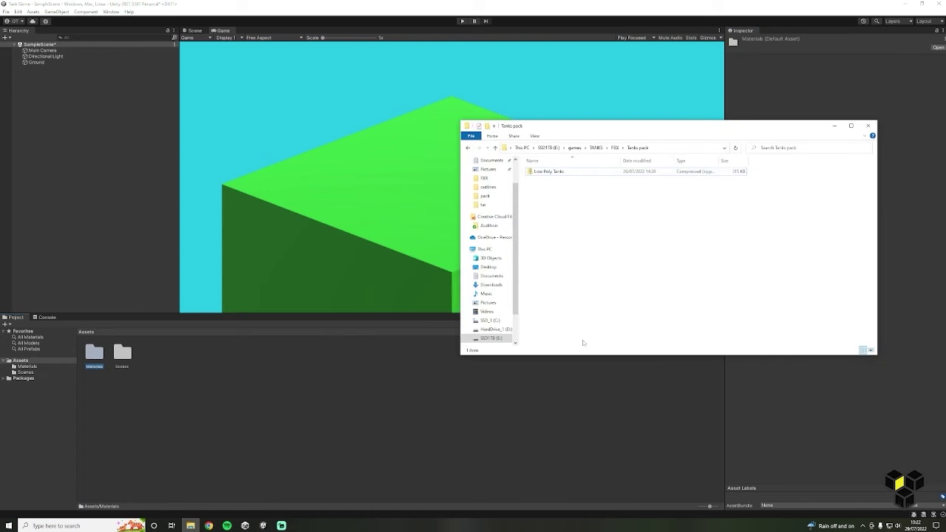
pyautogui.click(550, 172)
pyautogui.rightClick(555, 170)
pyautogui.click(577, 202)
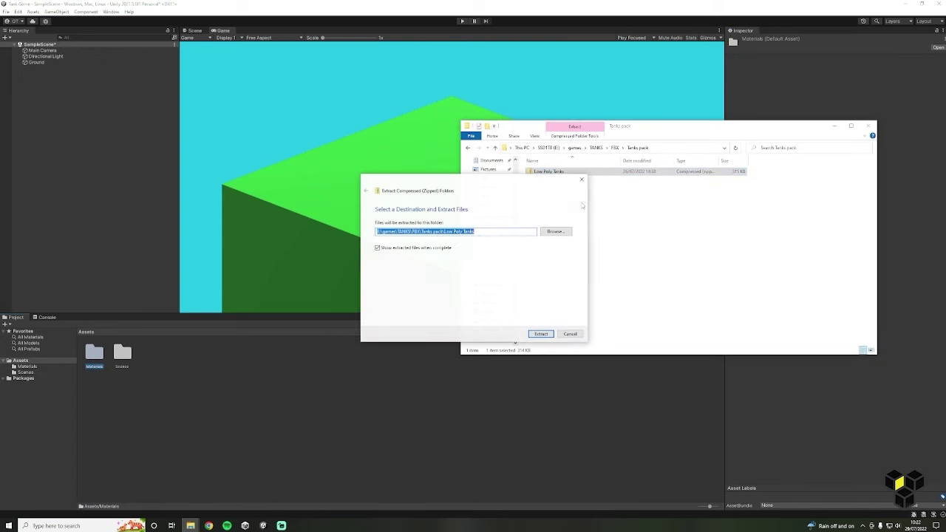
pyautogui.click(545, 333)
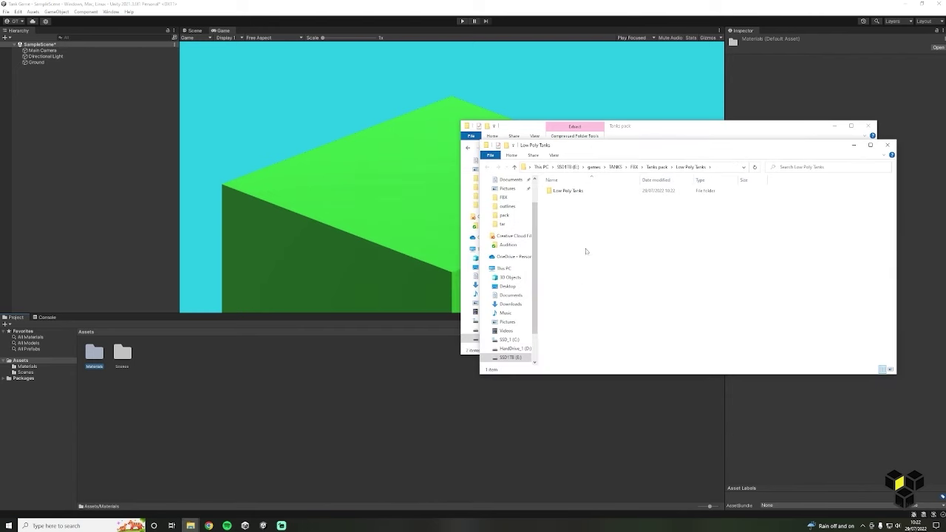
# Import the extracted Low Poly Tanks folder into the Unity project's Assets and close both File Explorer windows.
pyautogui.moveTo(581, 195); pyautogui.dragTo(192, 357)
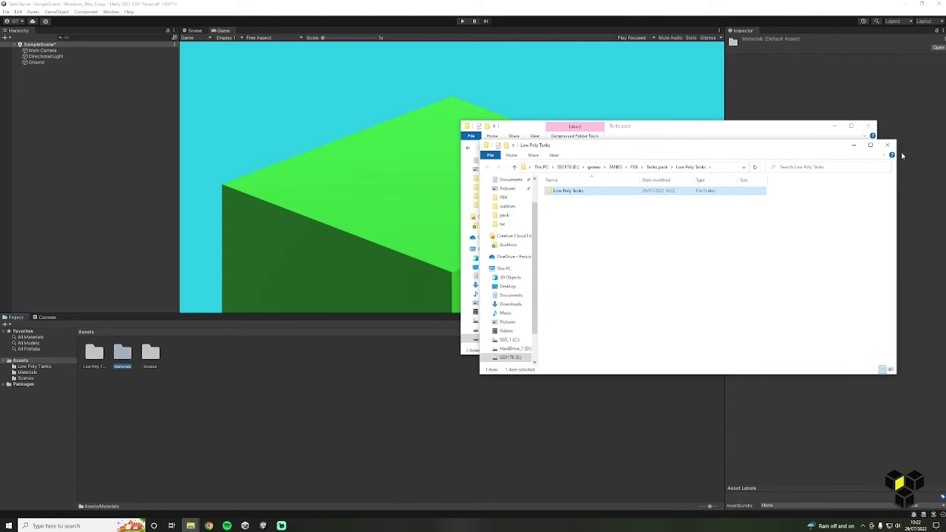
pyautogui.click(887, 145)
pyautogui.click(868, 126)
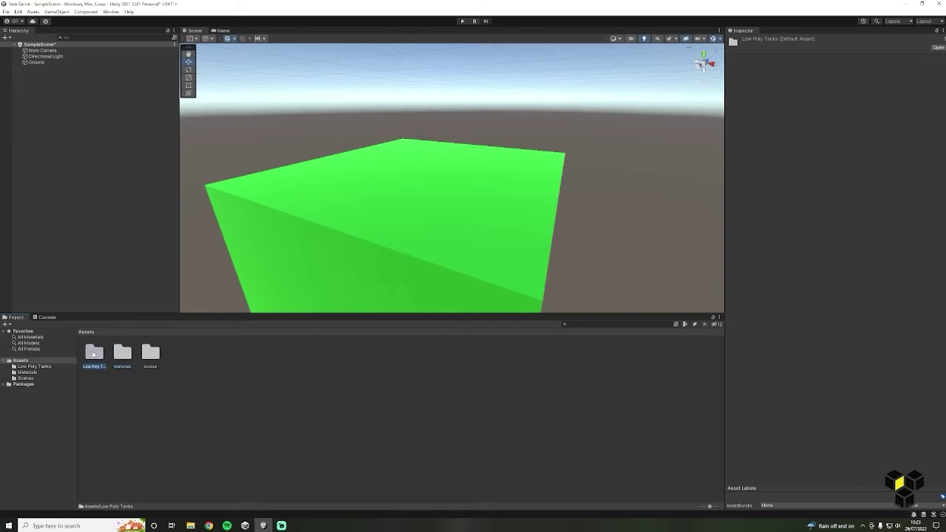
# Place the base_tank_Red model from the Low Poly Tanks folder on the Ground block and set its position to X 0 and Z 0.
pyautogui.doubleClick(94, 353)
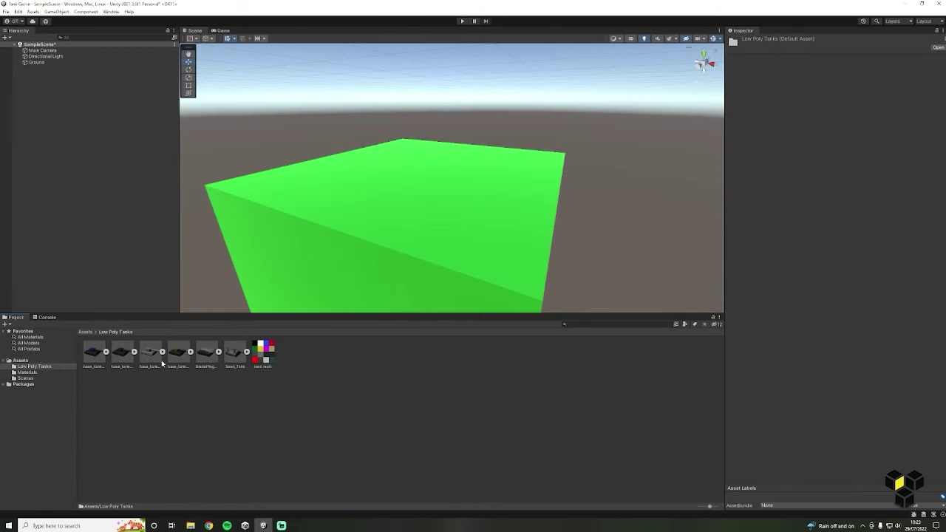
pyautogui.moveTo(94, 352); pyautogui.dragTo(419, 184)
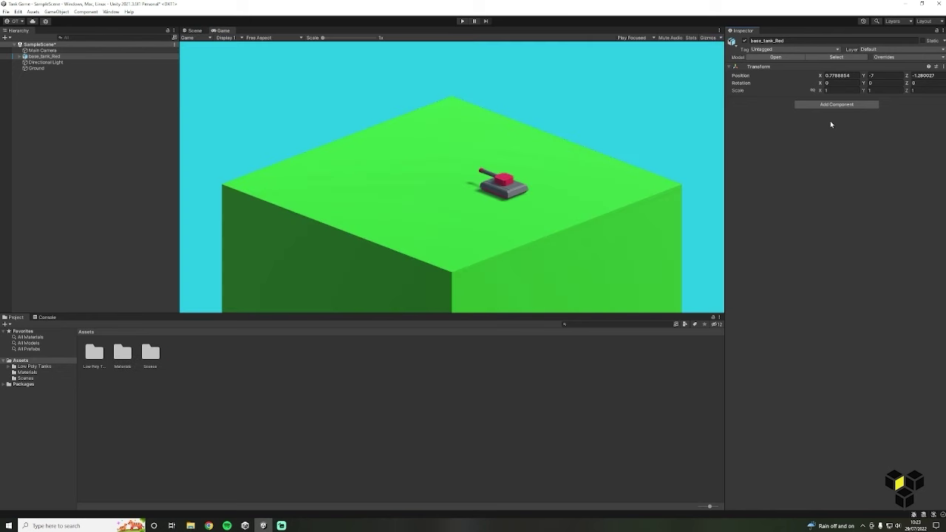
pyautogui.click(839, 75)
pyautogui.write('0')
pyautogui.click(921, 76)
pyautogui.write('0')
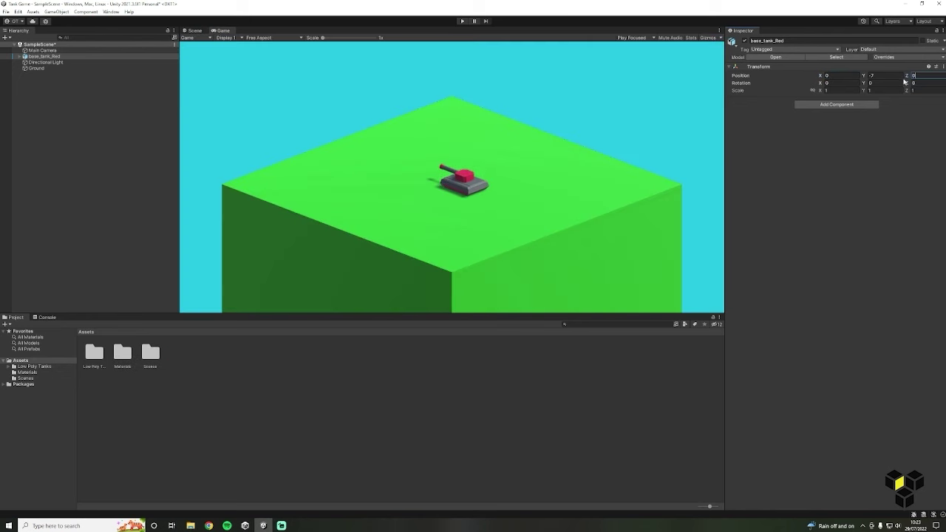
pyautogui.click(860, 167)
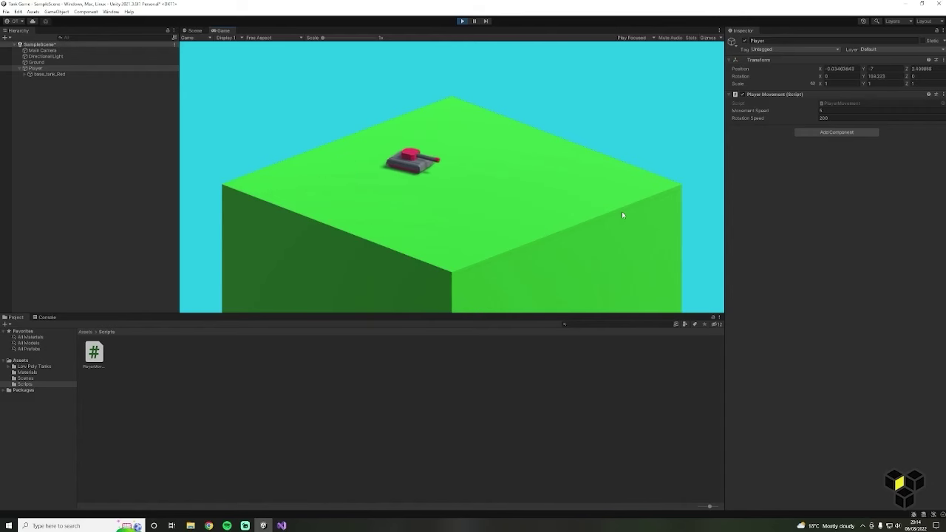
# Test the Player tank's movement in Play mode by driving it forward and turning it around the ground block.
pyautogui.press('w')
pyautogui.press('a')
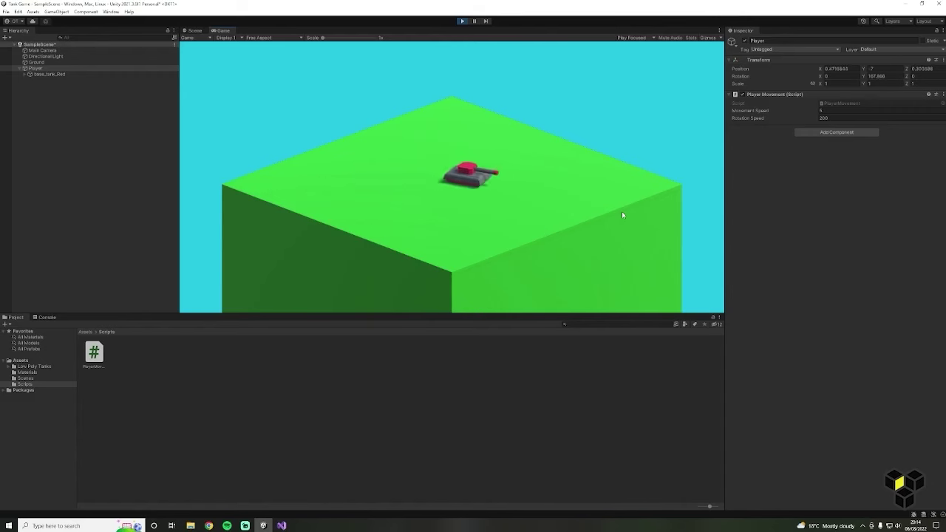
pyautogui.press('w')
pyautogui.press('a')
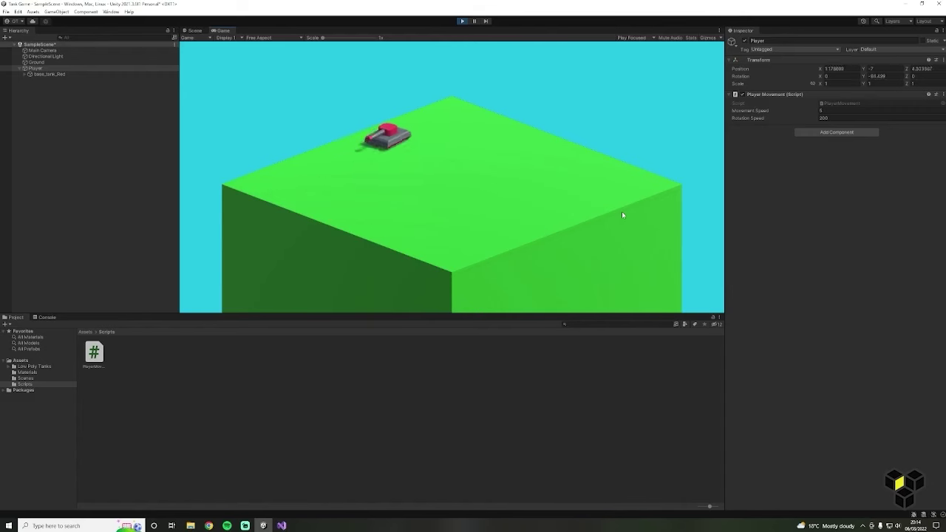
pyautogui.press('w')
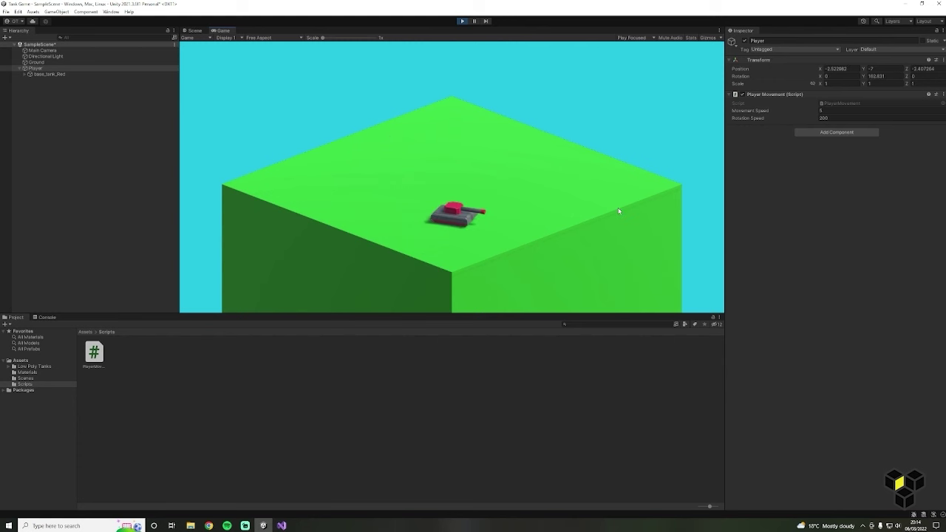
pyautogui.press('a')
pyautogui.press('w')
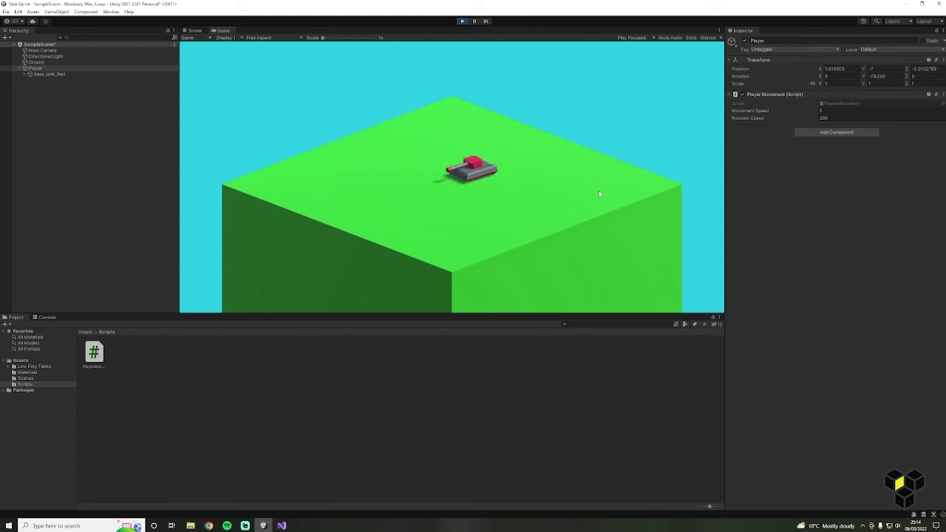
# Check the Player tank's steering in Play mode by rotating it both ways and driving it between turns.
pyautogui.press('d')
pyautogui.press('w')
pyautogui.press('d')
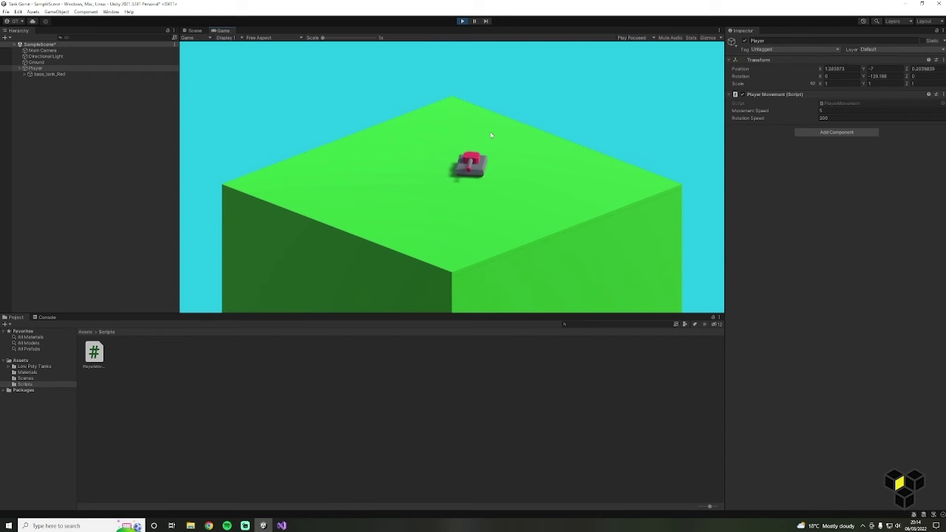
pyautogui.press('a')
pyautogui.press('w')
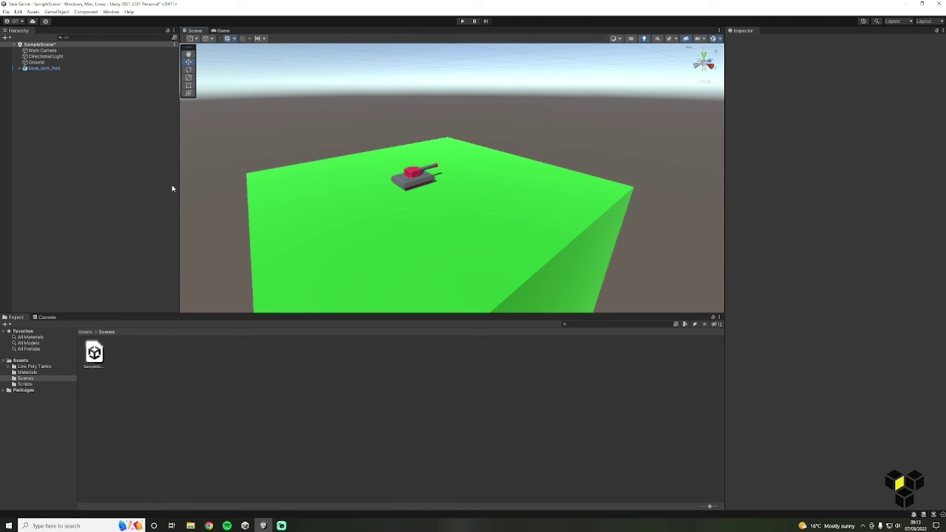
# Create an empty game object named Player in the scene and reset its transform.
pyautogui.rightClick(91, 144)
pyautogui.click(135, 231)
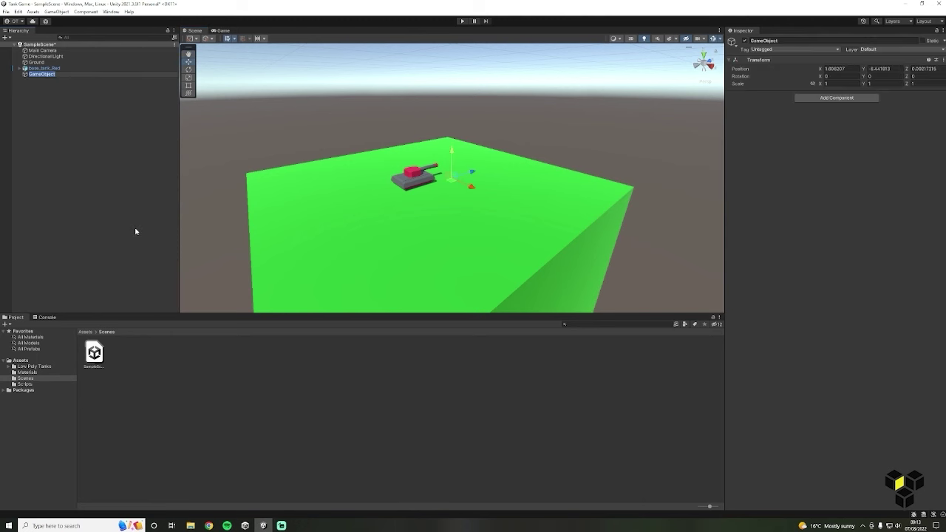
pyautogui.write('Player')
pyautogui.press('Return')
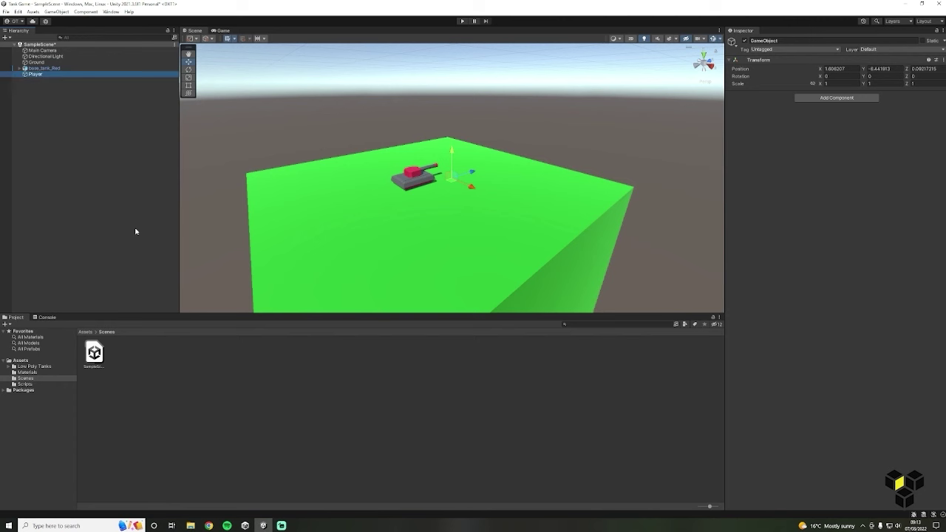
pyautogui.rightClick(763, 62)
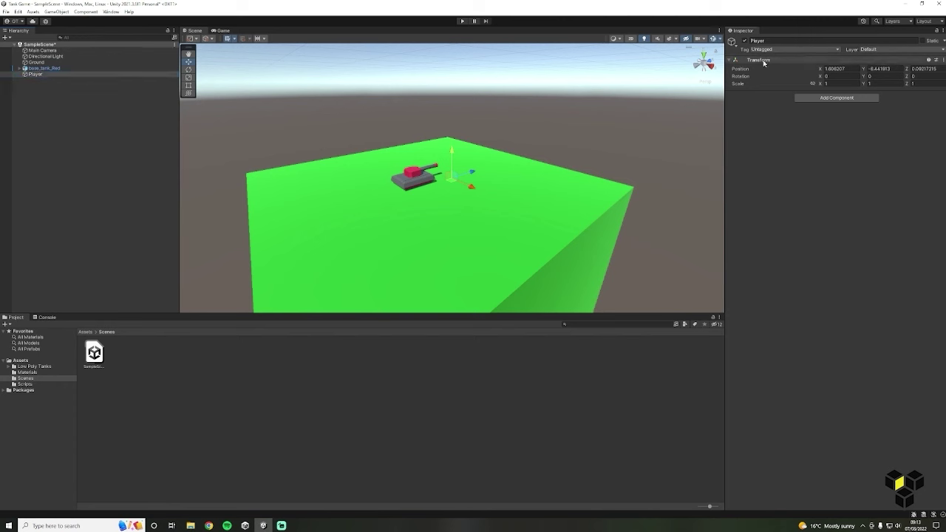
pyautogui.rightClick(764, 63)
pyautogui.click(784, 66)
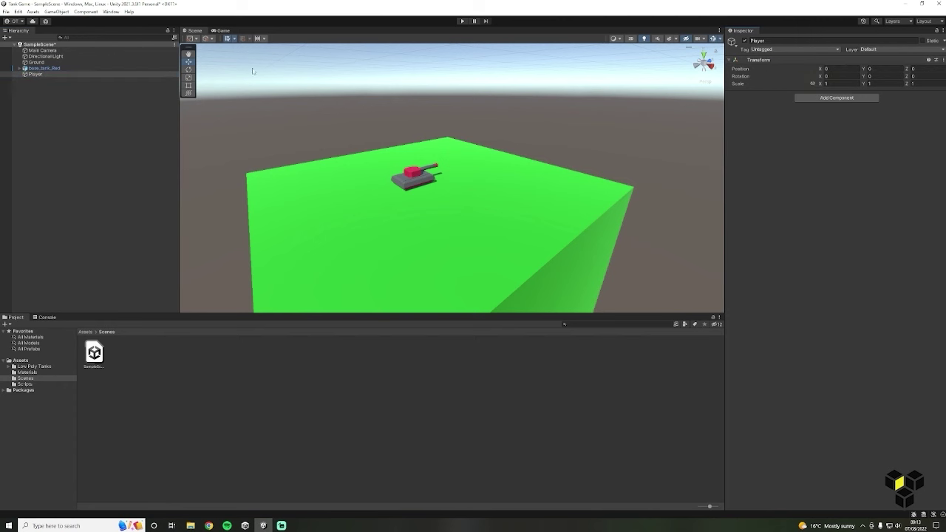
# Reset the transform of the base_tank_Red object and frame it in the Scene view.
pyautogui.click(104, 68)
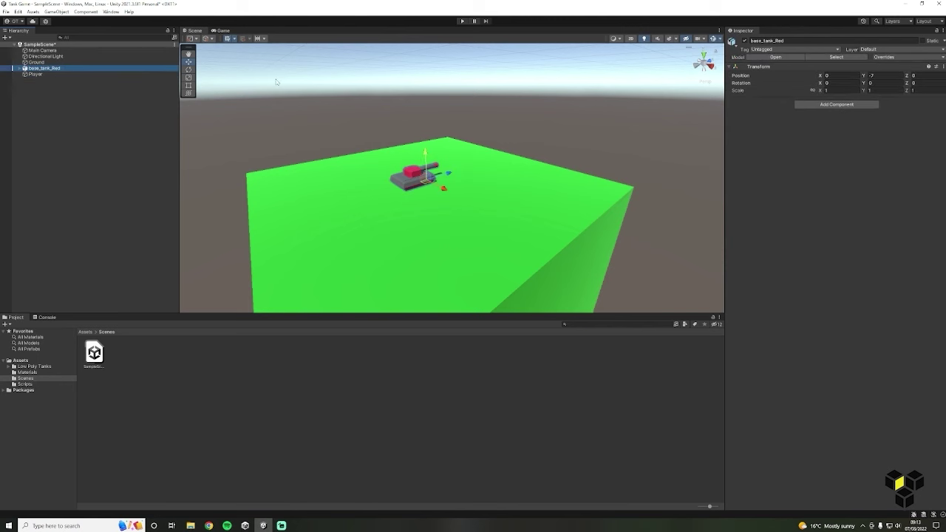
pyautogui.rightClick(807, 68)
pyautogui.click(814, 73)
pyautogui.doubleClick(117, 68)
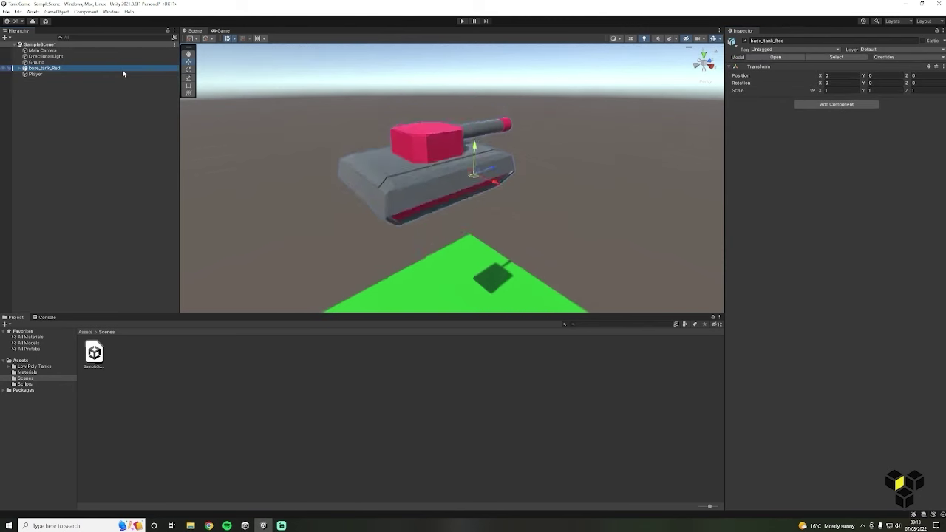
# Move the Player object back along the tank's length and set its Z position to -0.5.
pyautogui.click(106, 74)
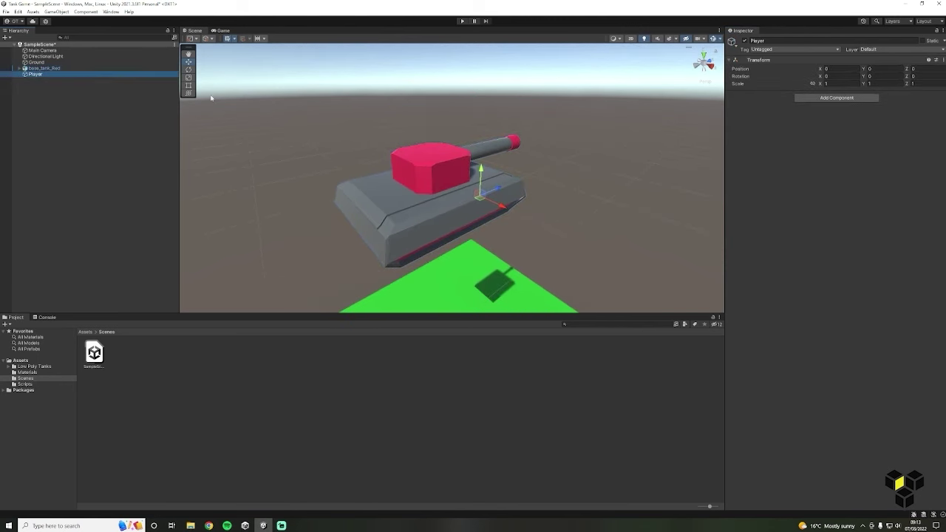
pyautogui.moveTo(503, 189); pyautogui.dragTo(453, 210)
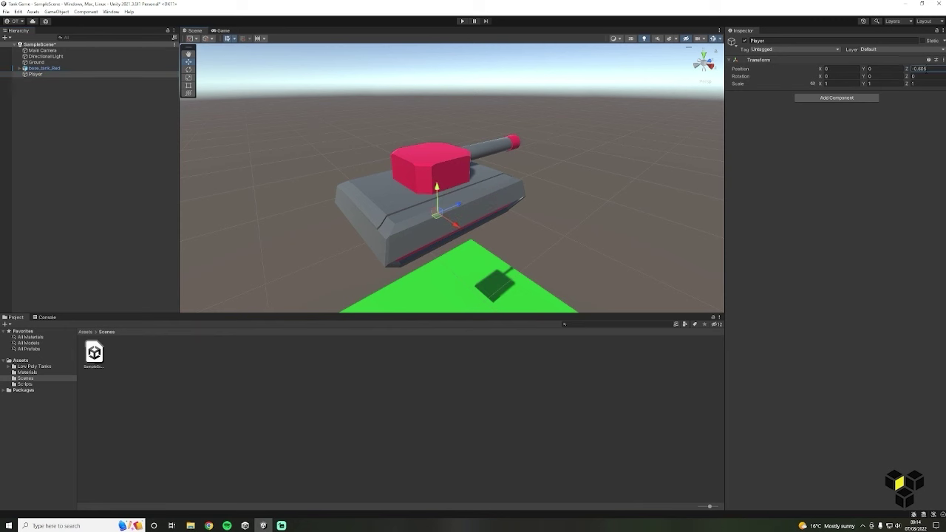
pyautogui.click(919, 68)
pyautogui.write('0.5')
# Make base_tank_Red a child of Player and set Player's Y position to -7.
pyautogui.click(46, 69)
pyautogui.moveTo(46, 69); pyautogui.dragTo(46, 74)
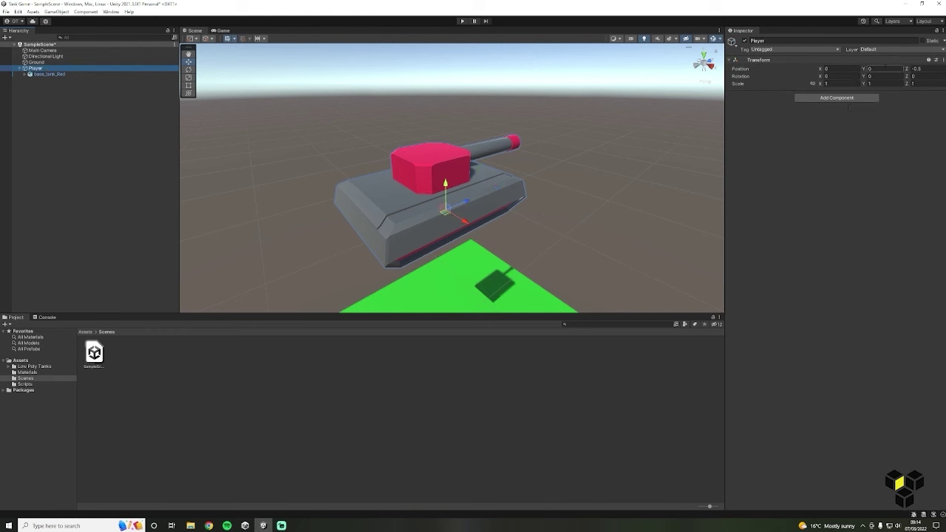
pyautogui.click(883, 68)
pyautogui.write('-7')
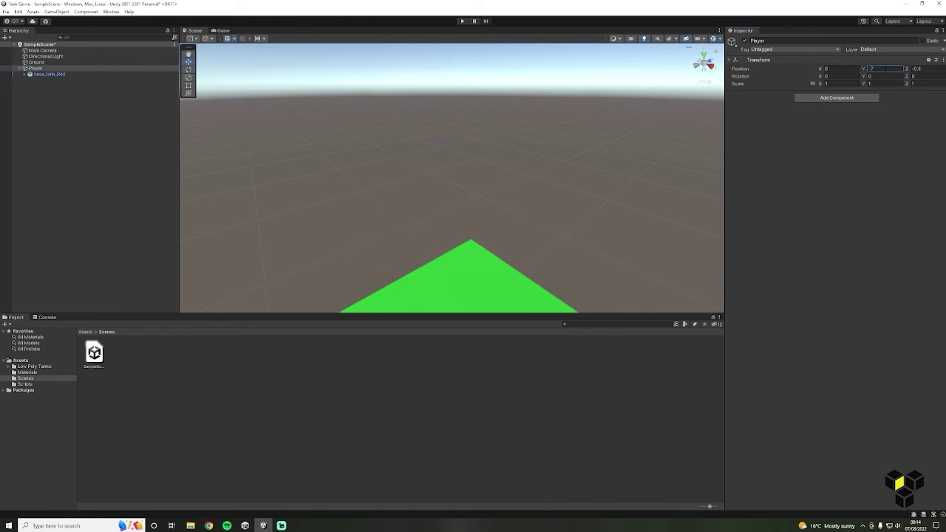
pyautogui.scroll(-6, 525, 224)
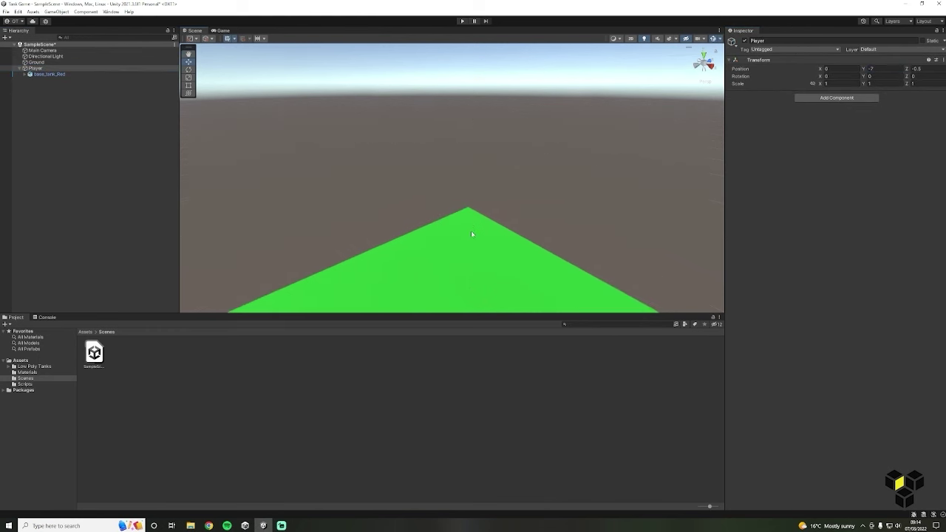
pyautogui.press('f')
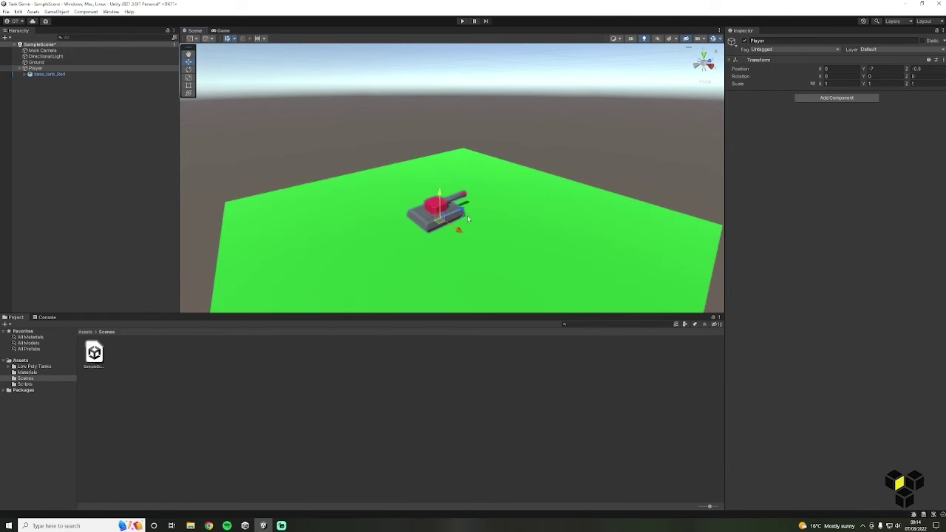
pyautogui.press('w')
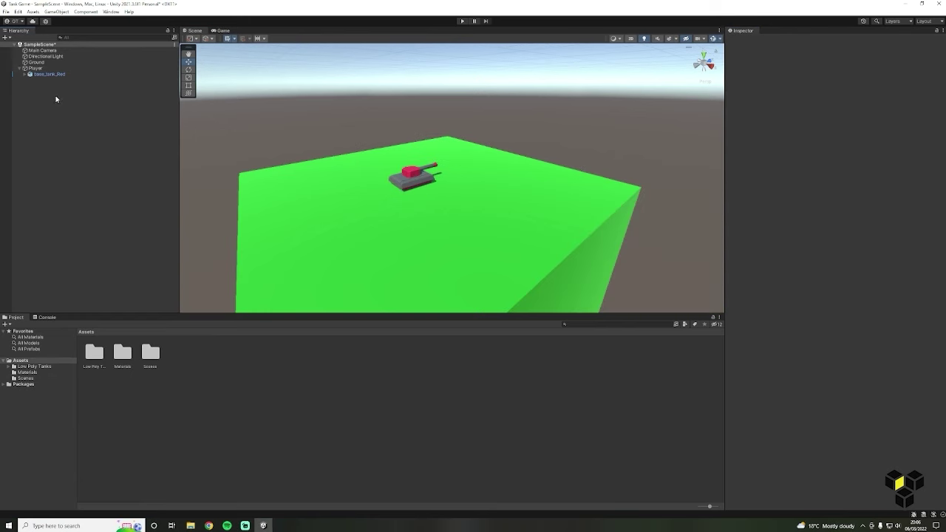
# Create a folder named Scripts in Assets and open it.
pyautogui.rightClick(177, 364)
pyautogui.moveTo(241, 170)
pyautogui.click(316, 172)
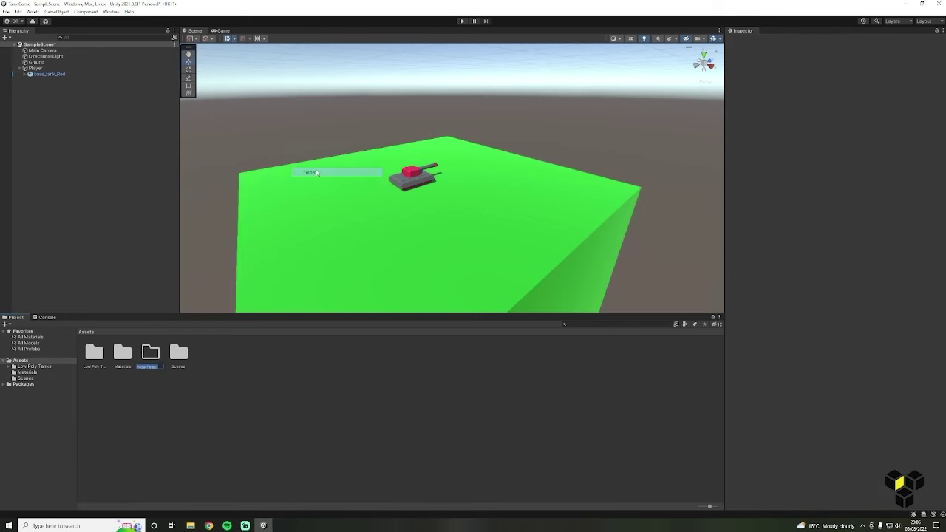
pyautogui.press('BackSpace')
pyautogui.write('Scripts')
pyautogui.press('Return')
pyautogui.doubleClick(174, 355)
# Create a C# script named PlayerMovement in the Scripts folder.
pyautogui.rightClick(129, 351)
pyautogui.moveTo(163, 159)
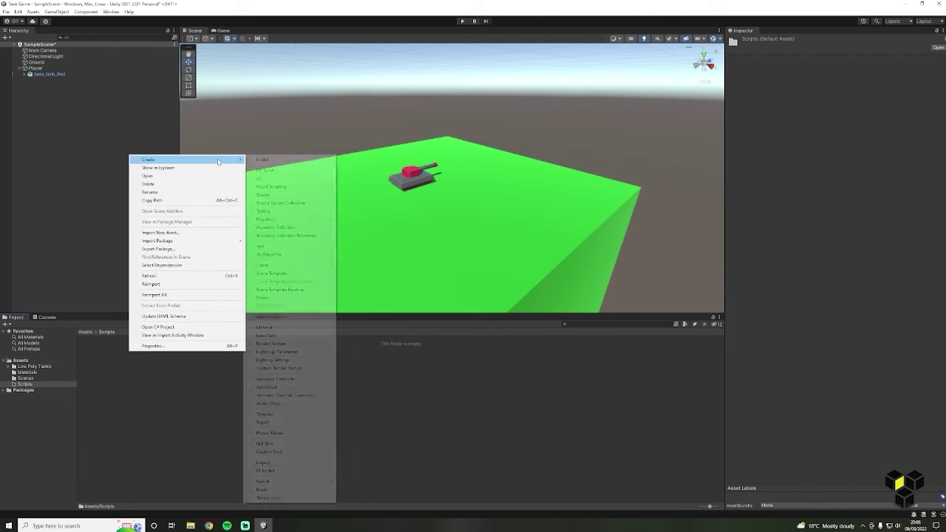
pyautogui.click(285, 168)
pyautogui.write('Play')
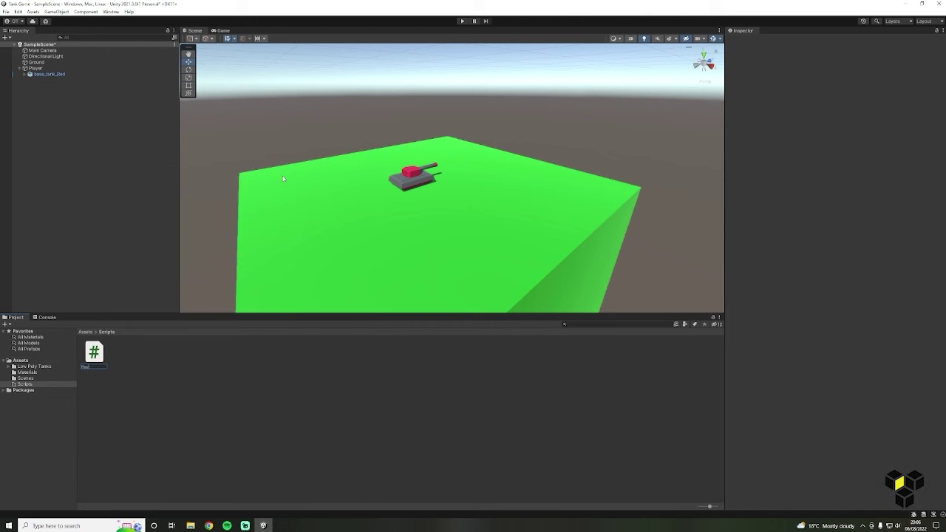
pyautogui.write('erMovement')
pyautogui.press('Return')
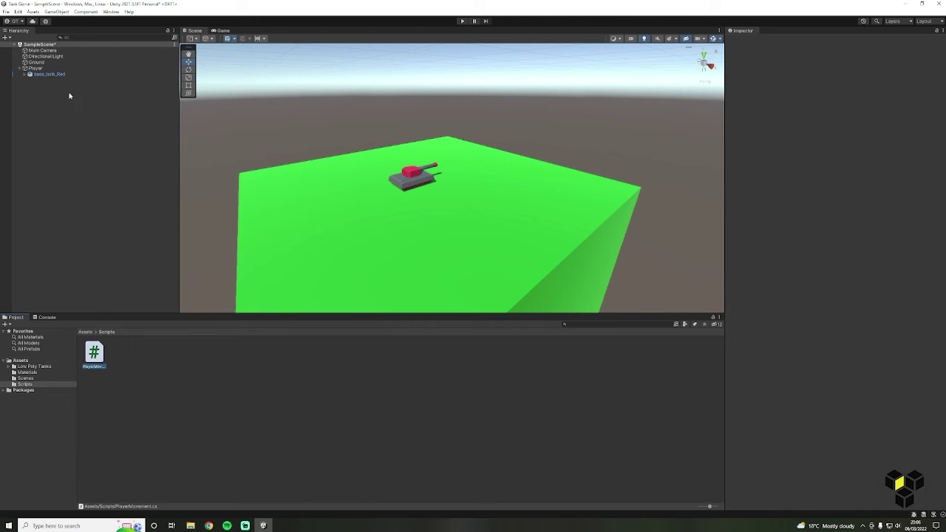
# Attach the PlayerMovement script to the Player object and open the script in Visual Studio.
pyautogui.click(65, 69)
pyautogui.moveTo(65, 71); pyautogui.dragTo(65, 71)
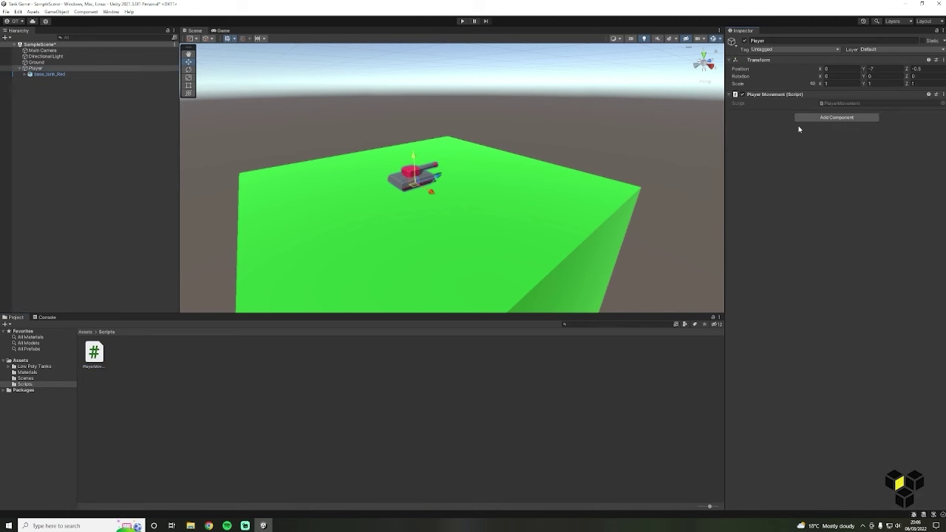
pyautogui.click(94, 353)
pyautogui.doubleClick(94, 352)
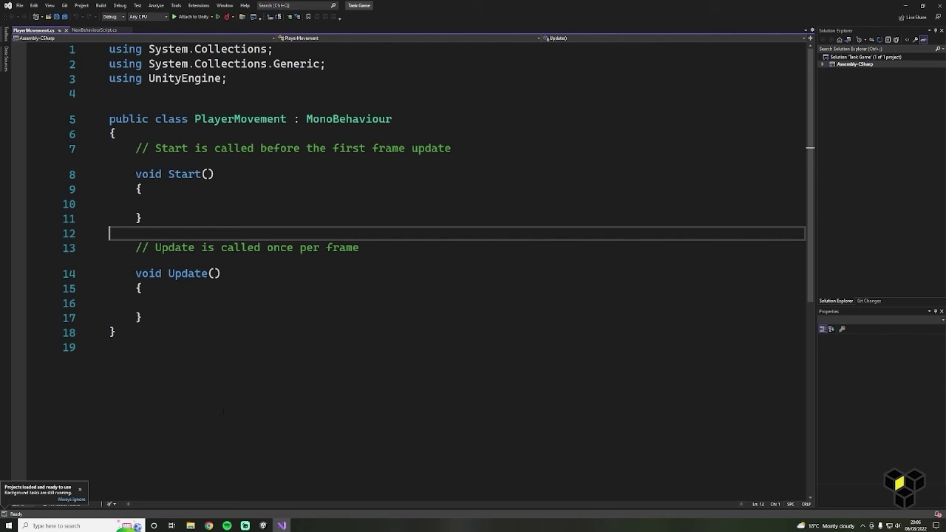
# Declare "public float movementSpeed = 5f;" at the start of the PlayerMovement class.
pyautogui.click(117, 134)
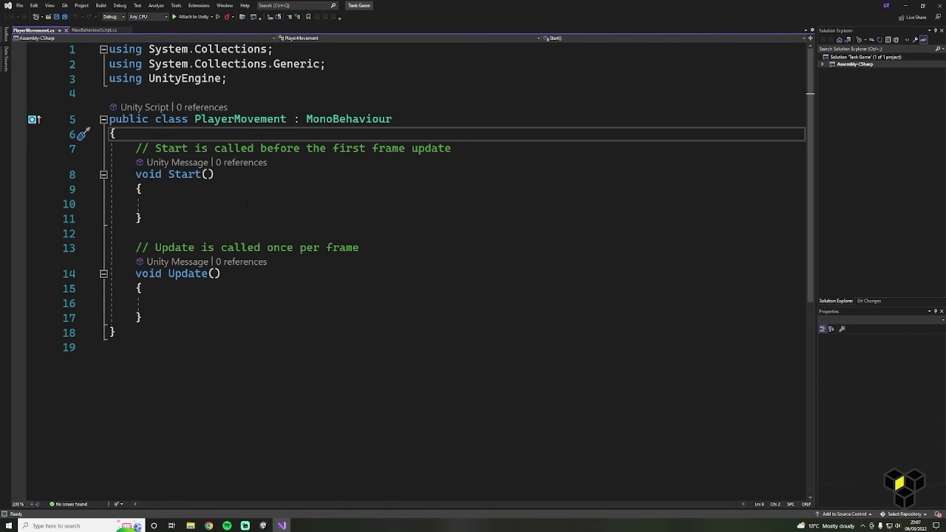
pyautogui.press('Return')
pyautogui.write('public')
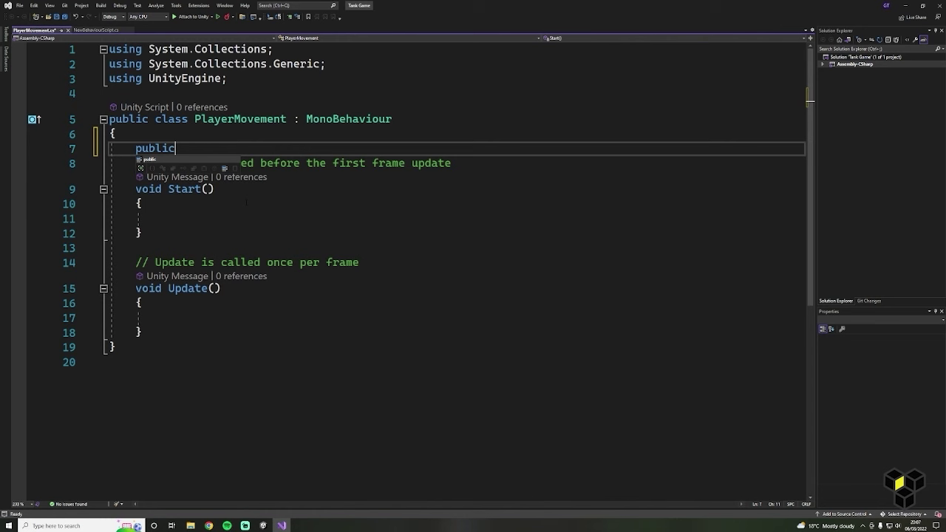
pyautogui.write('float')
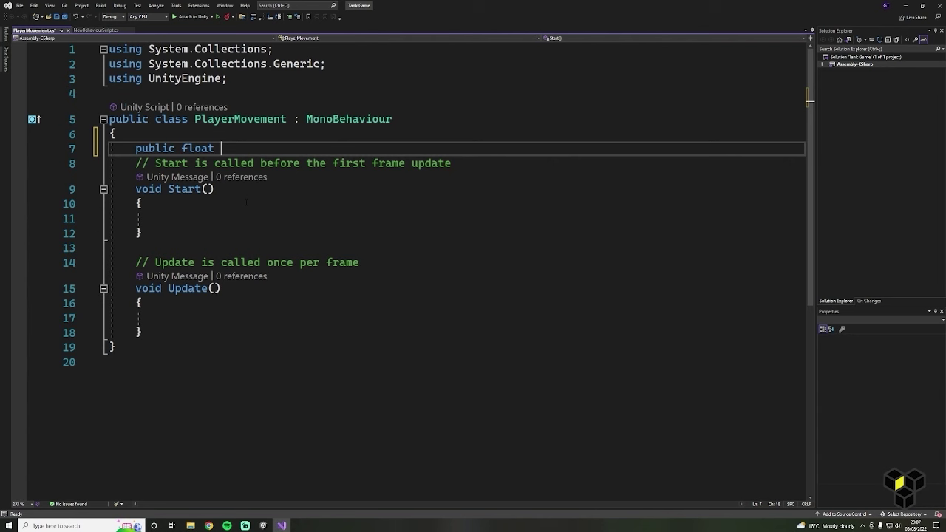
pyautogui.write('movementSpeed')
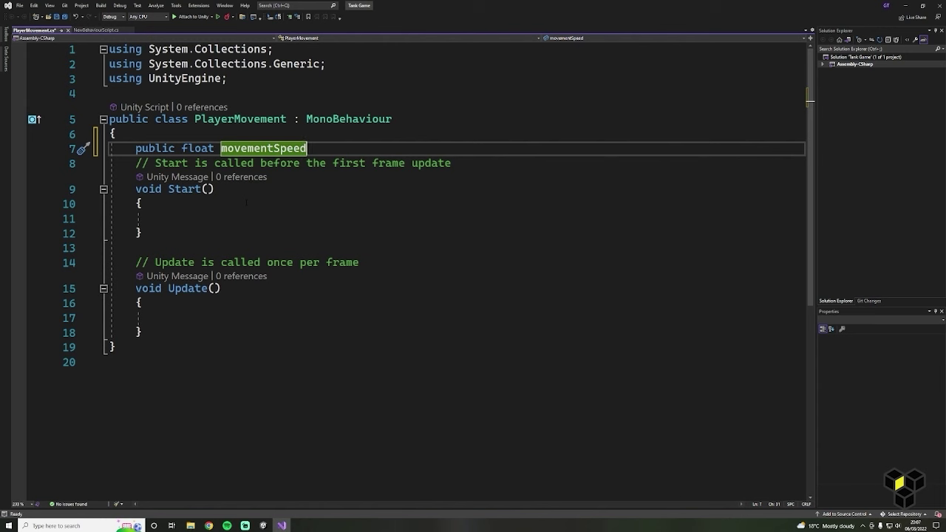
pyautogui.write('= ')
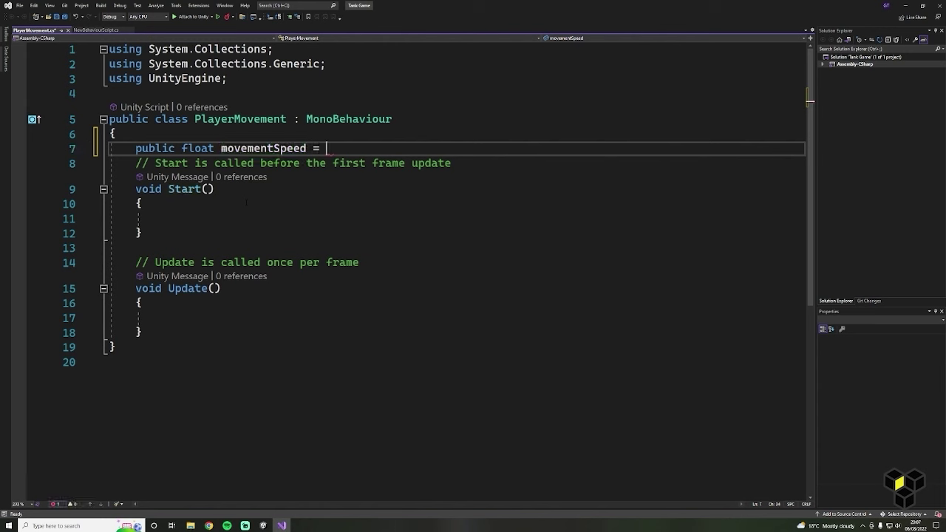
pyautogui.write('5f;')
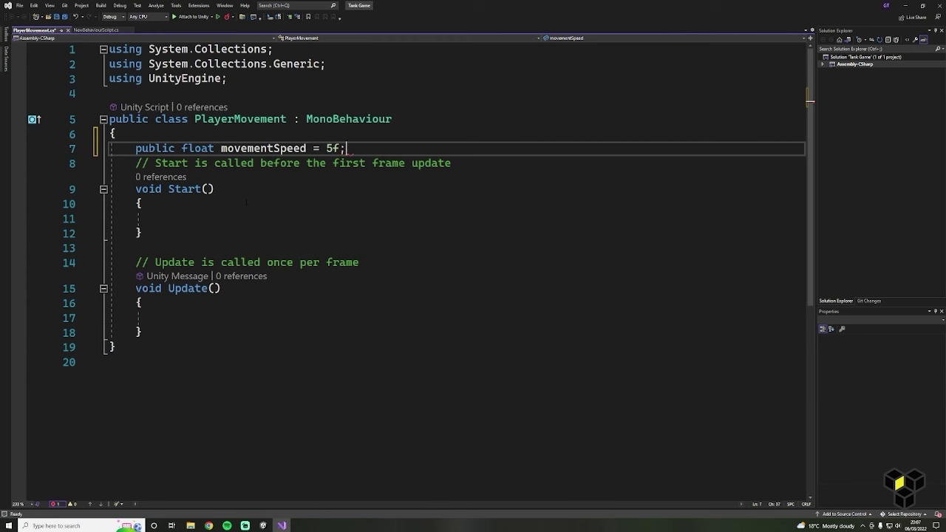
# Declare "public float rotationSpeed = 200f;" below the movementSpeed variable and save the script.
pyautogui.press('Return')
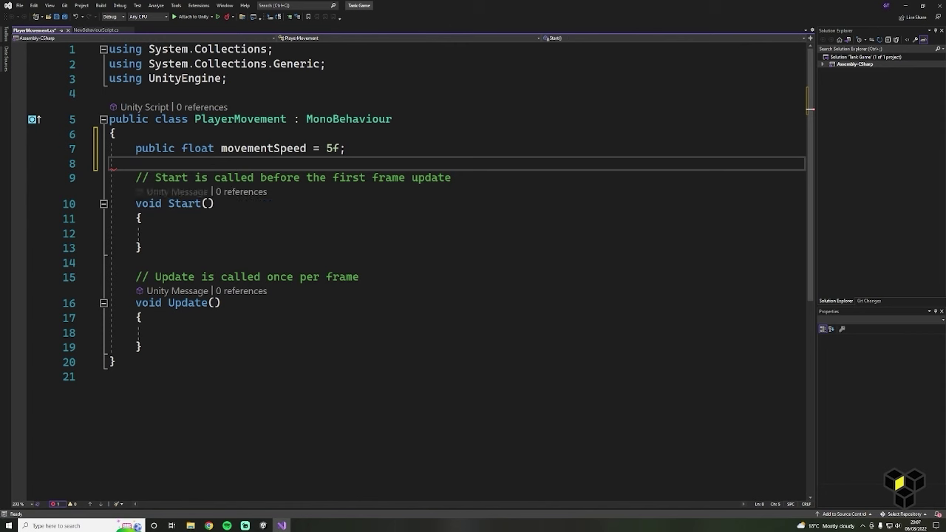
pyautogui.write('public flo')
pyautogui.press('Tab')
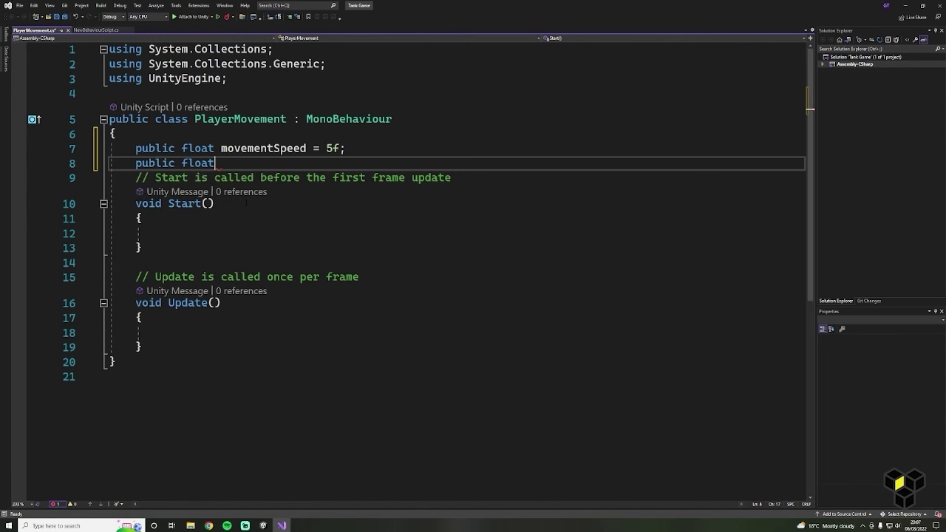
pyautogui.write('rotationSpeed = ')
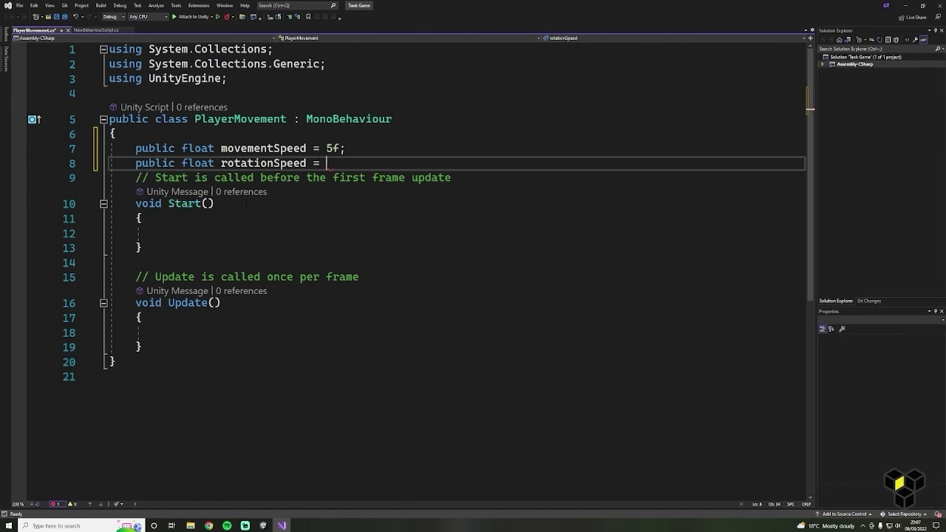
pyautogui.write('200f;')
pyautogui.hotkey('ctrl', 's')
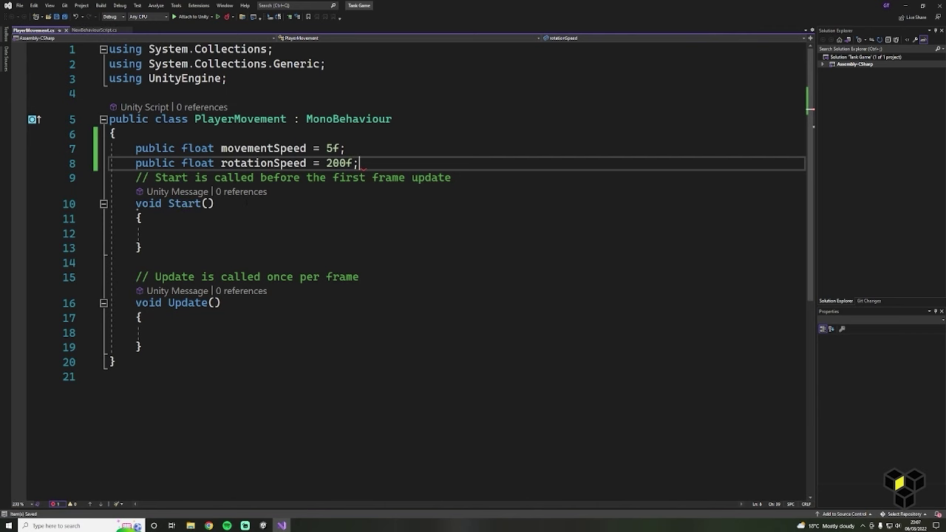
# Delete the Start method and the default Start and Update comments from the PlayerMovement script.
pyautogui.click(163, 234)
pyautogui.moveTo(142, 248); pyautogui.dragTo(130, 203)
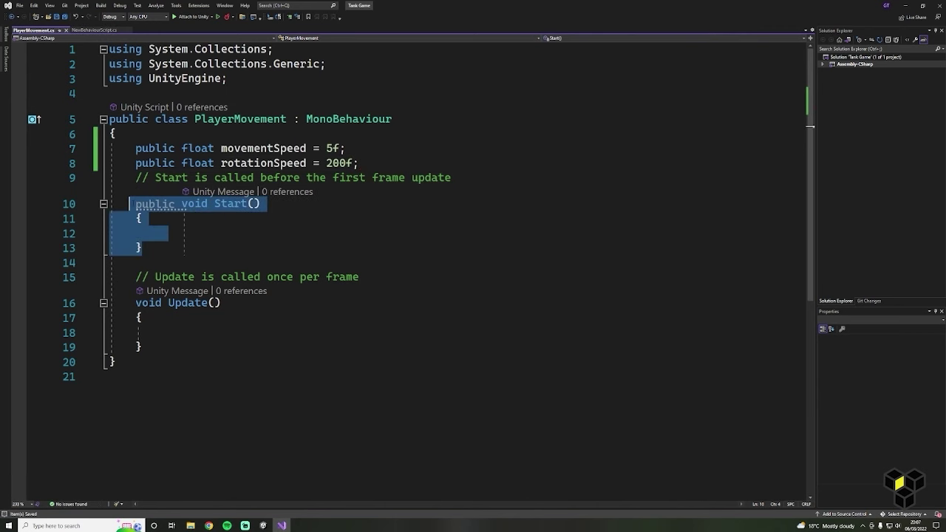
pyautogui.press('BackSpace')
pyautogui.click(133, 206)
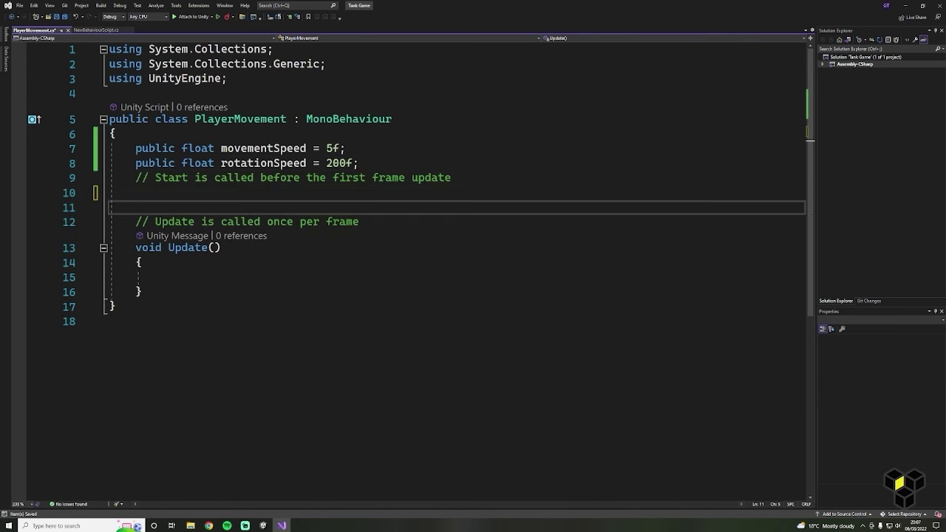
pyautogui.hotkey('ctrl', 's')
pyautogui.moveTo(360, 222); pyautogui.dragTo(135, 178)
pyautogui.press('BackSpace')
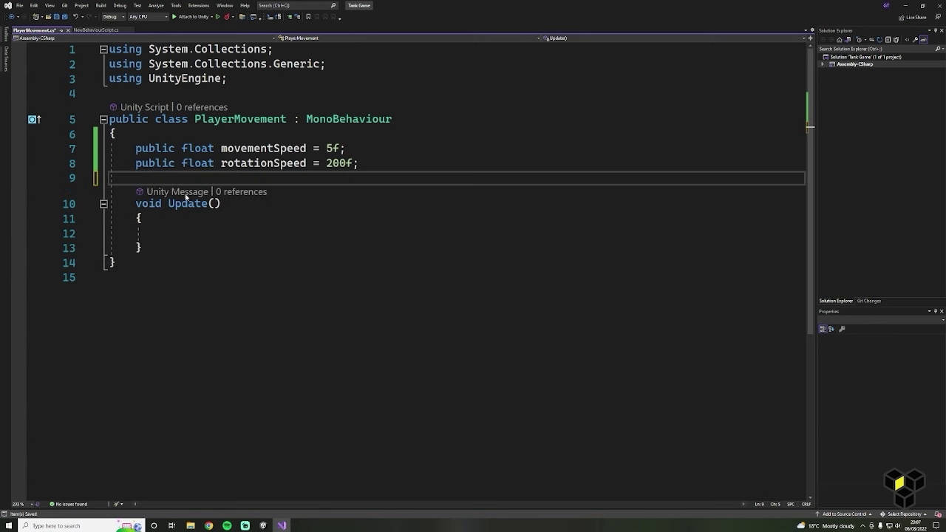
# Start a transform.Rotate call on a new line inside the Update method with 0 as its first argument.
pyautogui.click(170, 233)
pyautogui.click(170, 218)
pyautogui.press('Return')
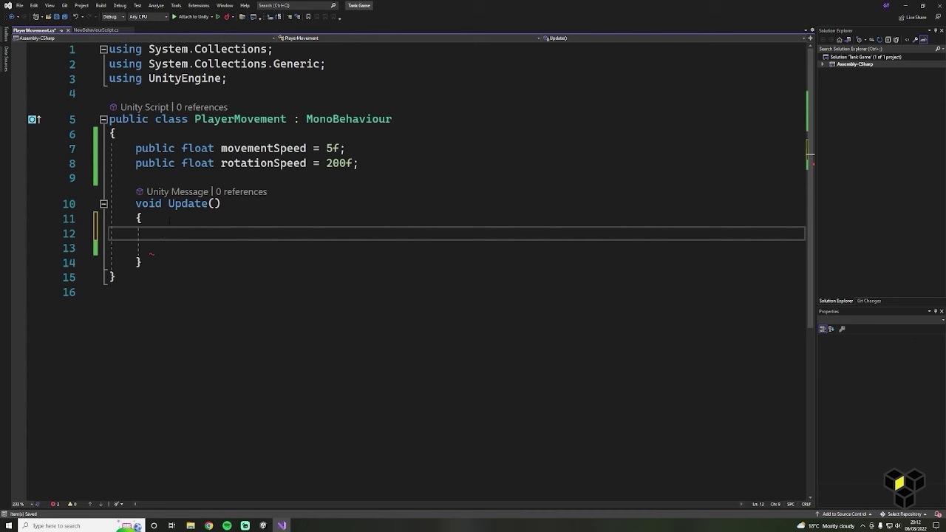
pyautogui.write('transform')
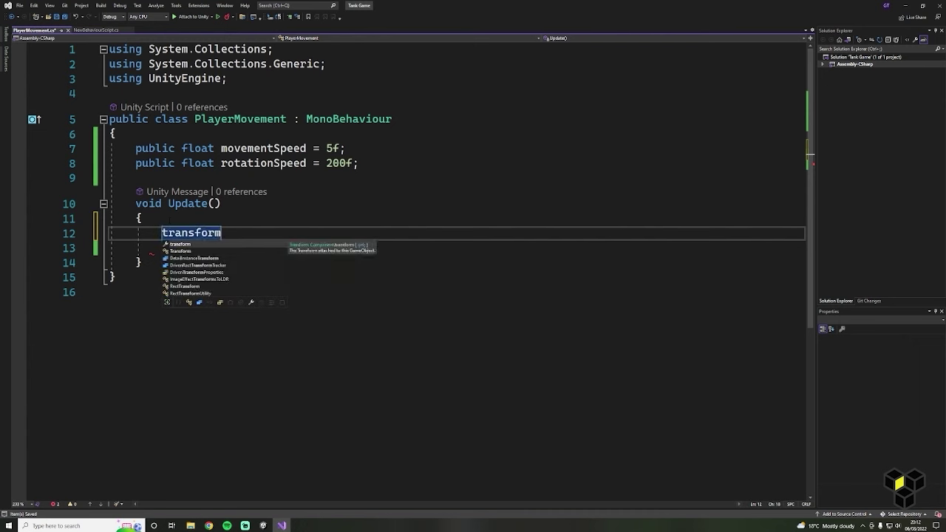
pyautogui.write('.Rot')
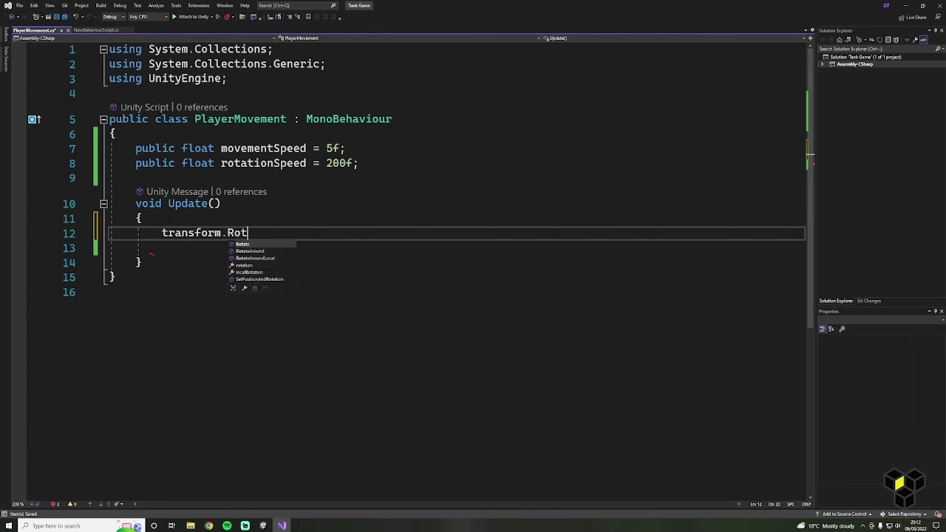
pyautogui.write('ate')
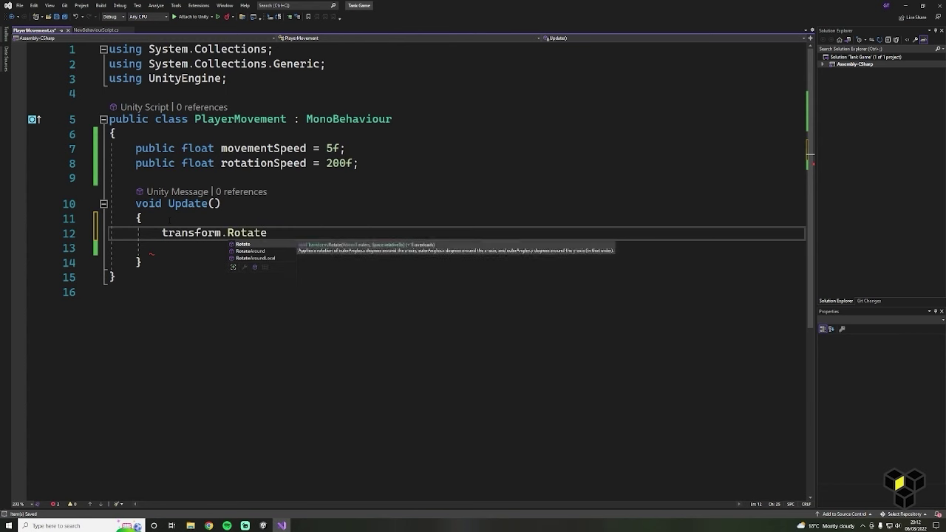
pyautogui.write('(')
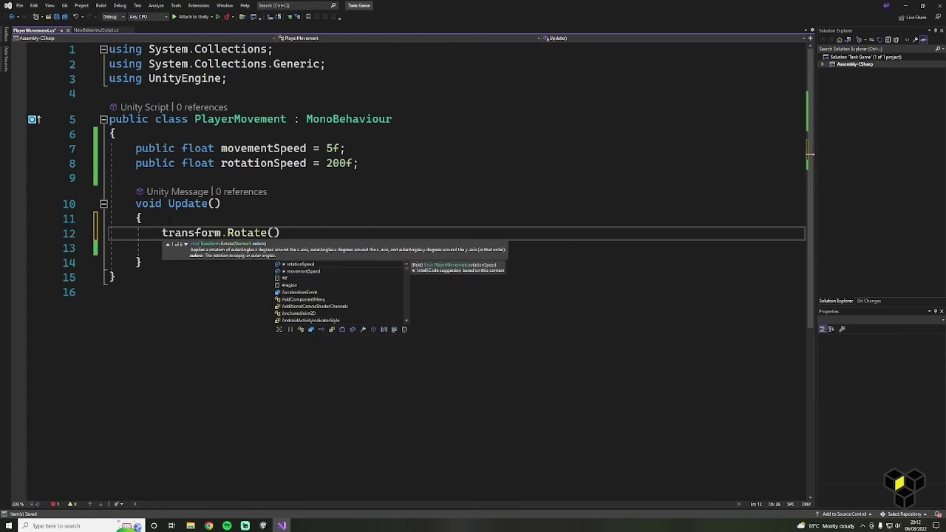
pyautogui.write('0,')
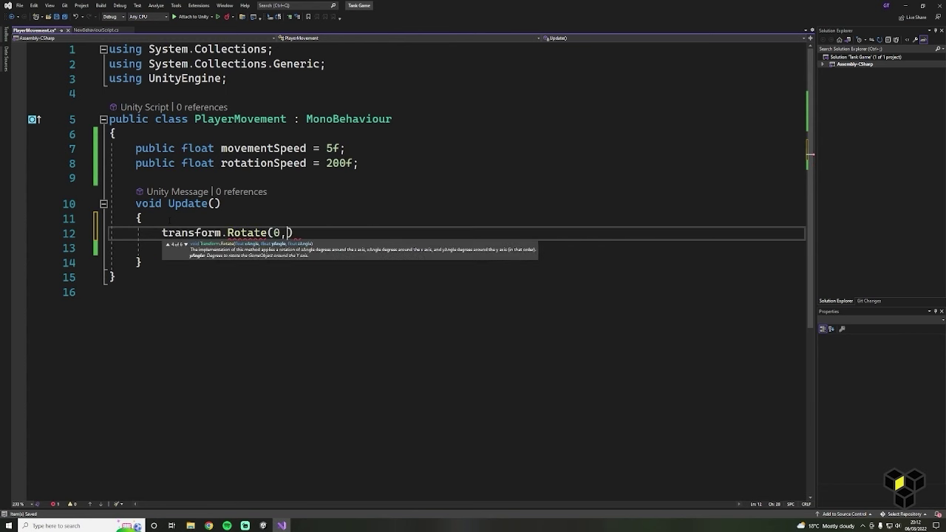
# Enter Input.GetAxis("Horizontal") as the second argument of the transform.Rotate call.
pyautogui.write('Inp')
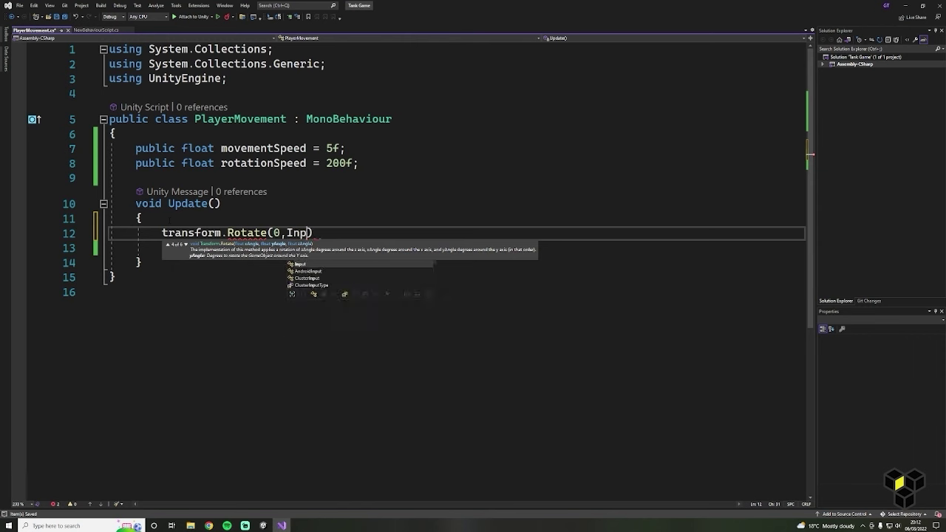
pyautogui.write('ut.G')
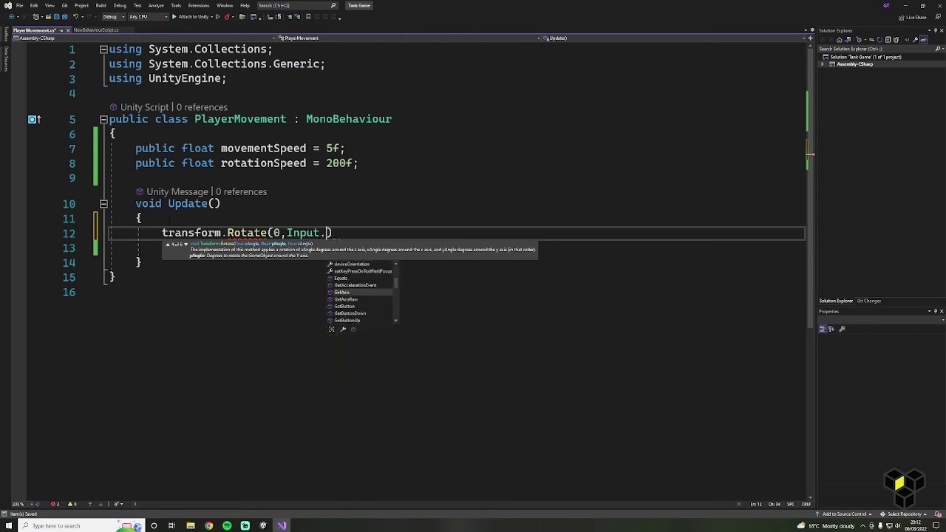
pyautogui.write('et')
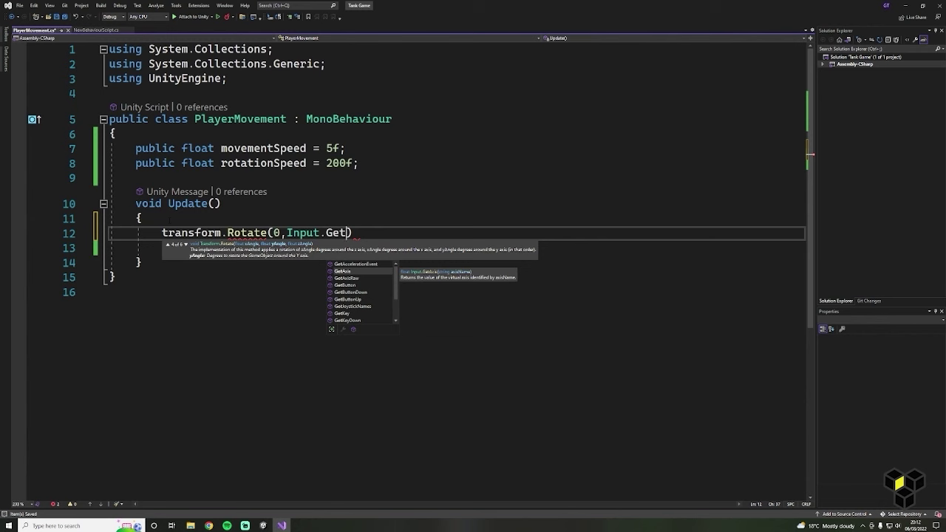
pyautogui.write('A')
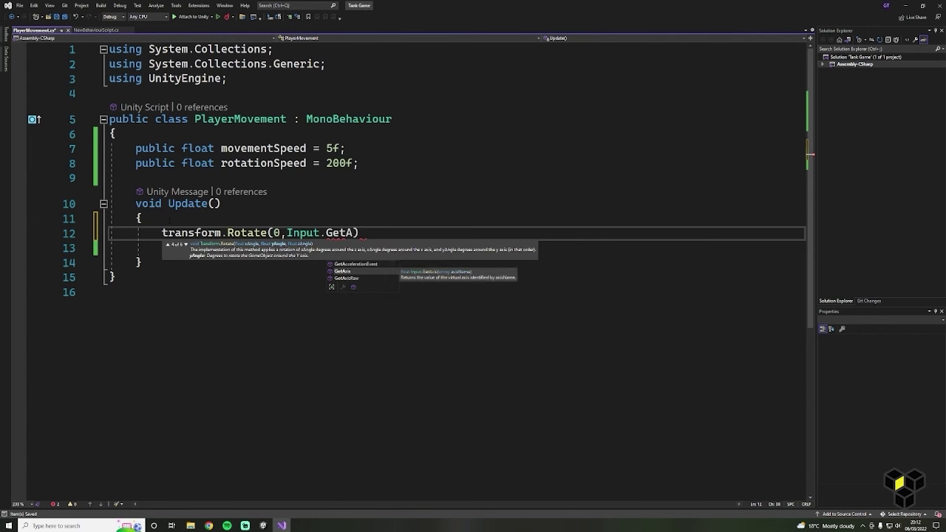
pyautogui.write('xis')
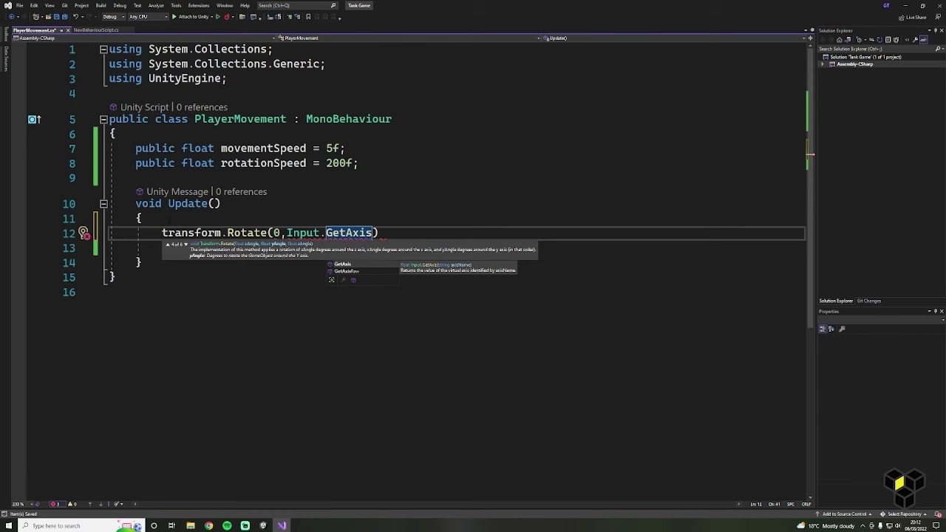
pyautogui.write('("hor')
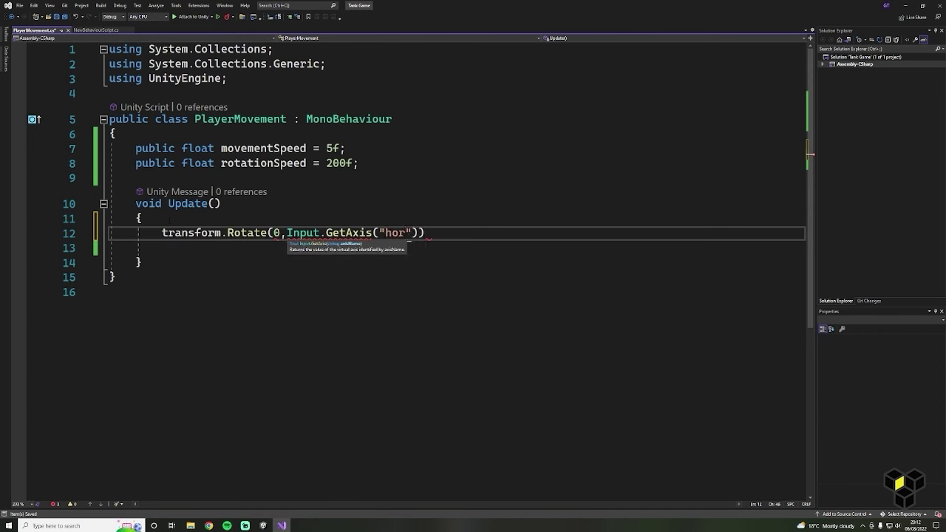
pyautogui.press('BackSpace')
pyautogui.press('BackSpace')
pyautogui.press('BackSpace')
pyautogui.write('Horizontal")')
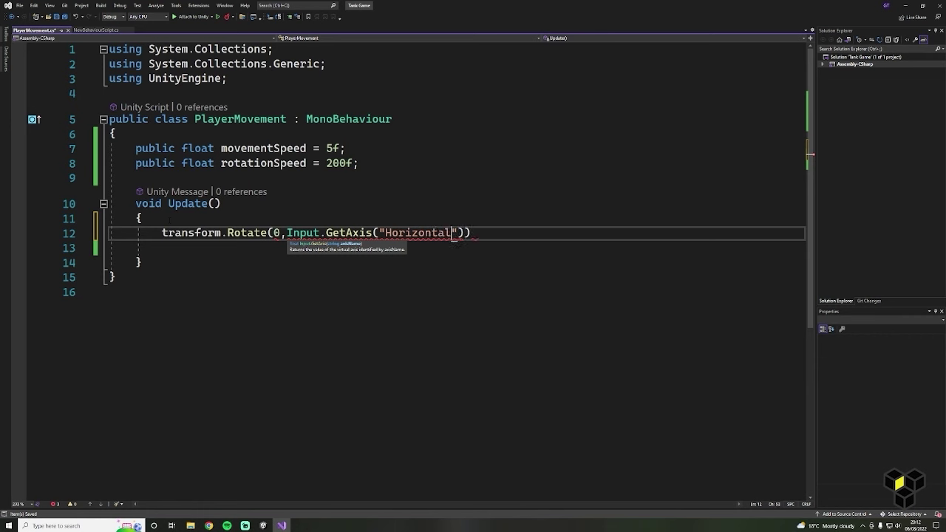
# Multiply the horizontal axis input in the Rotate call by Time.deltaTime * rotationSpeed.
pyautogui.write('*')
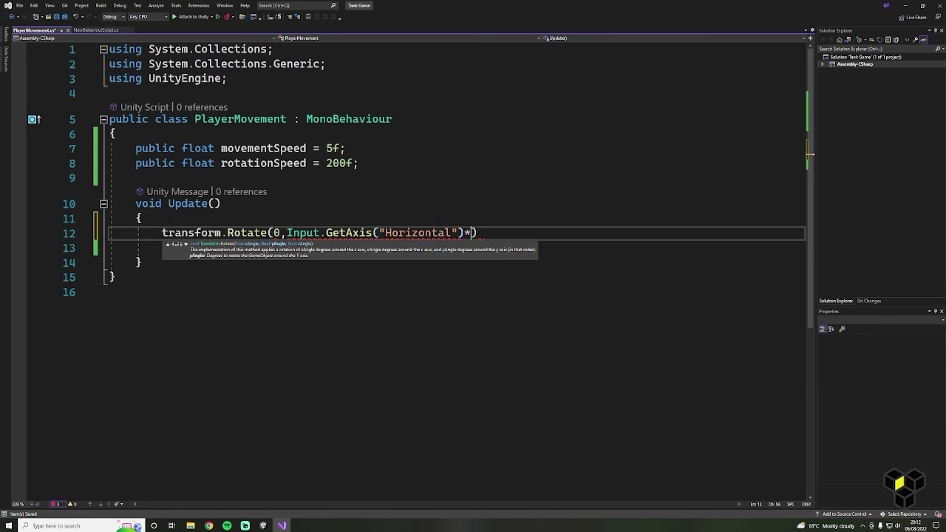
pyautogui.write('Time')
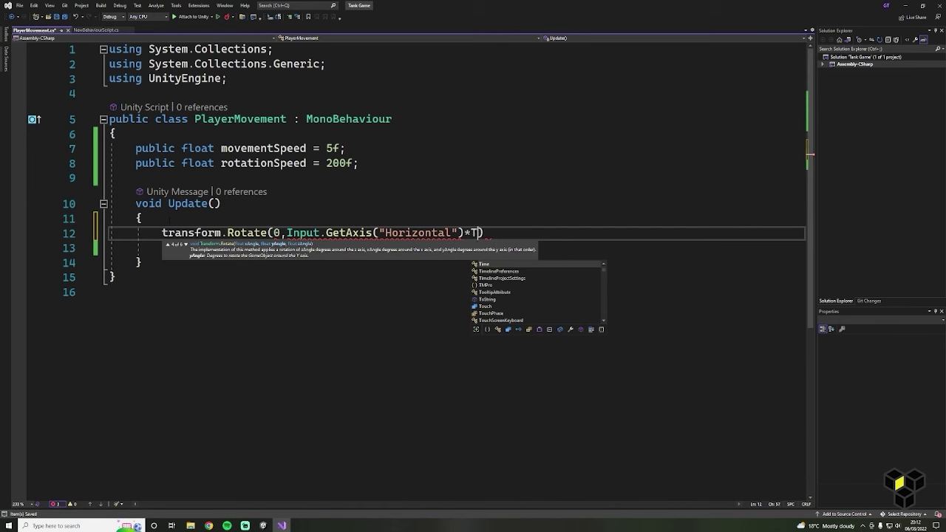
pyautogui.write('.del')
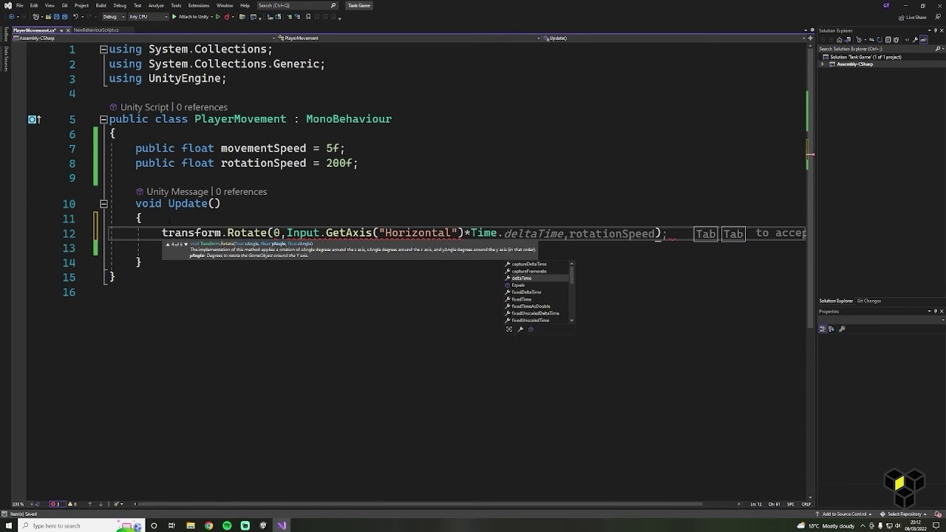
pyautogui.write('taT')
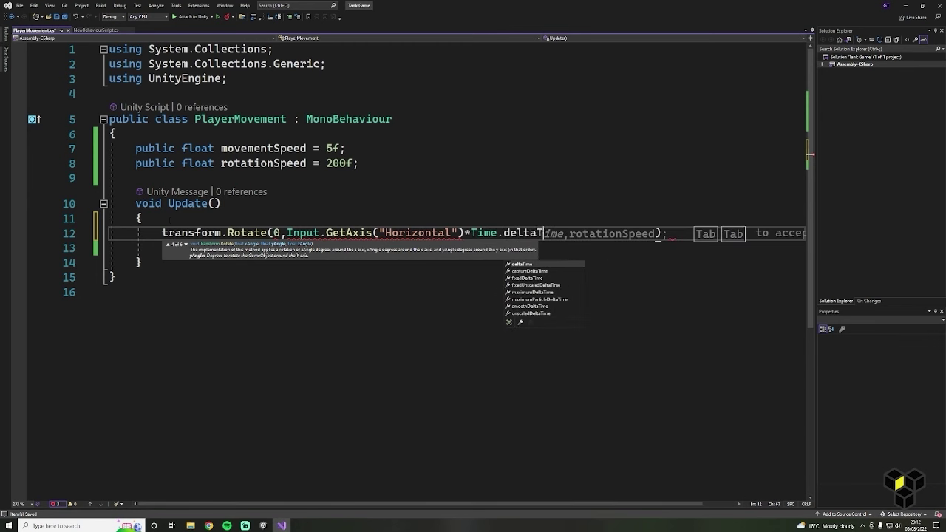
pyautogui.write('ime')
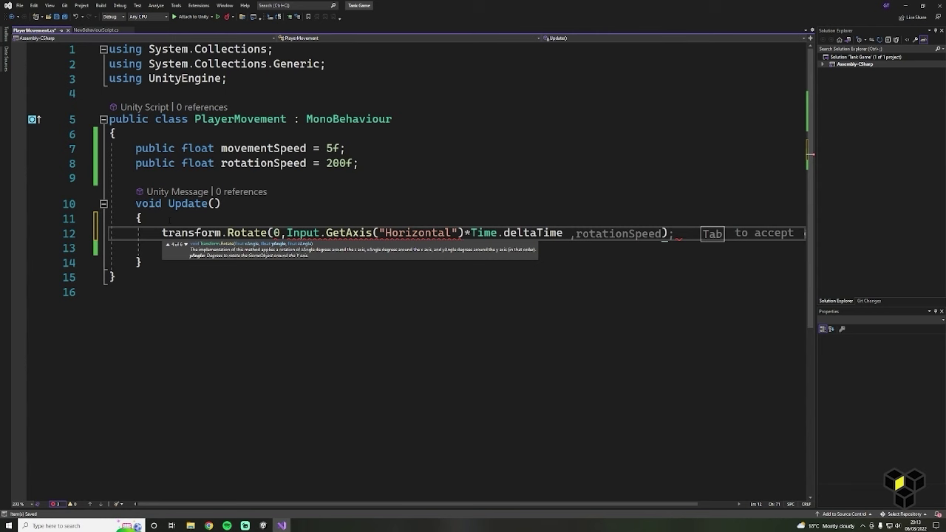
pyautogui.write('* ')
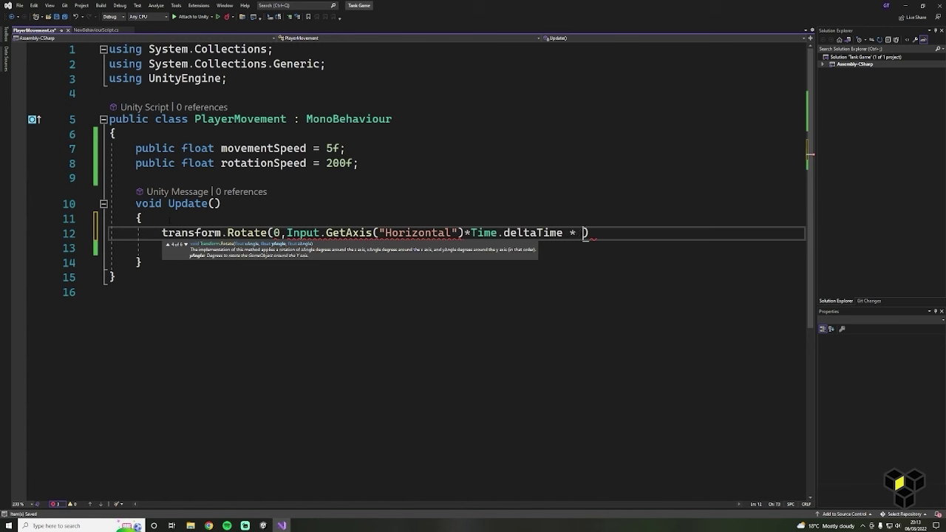
pyautogui.write('ro')
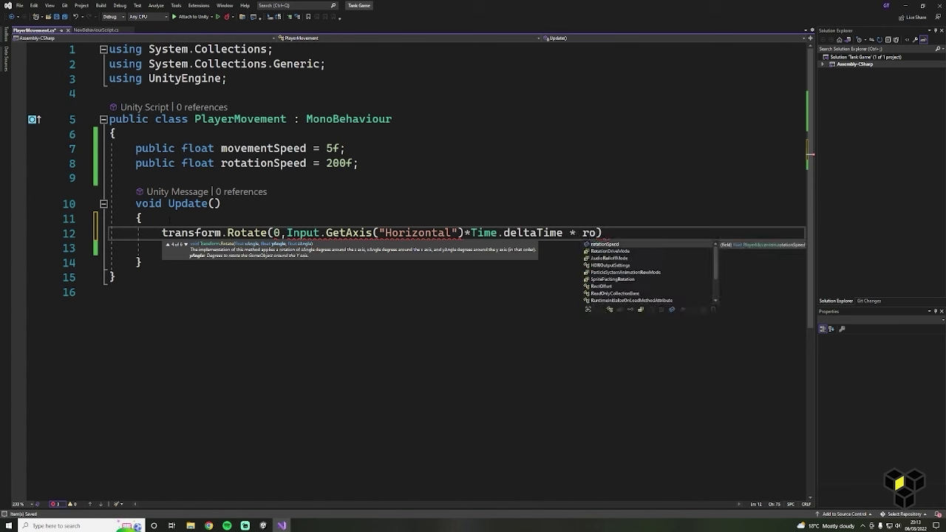
pyautogui.write('tat')
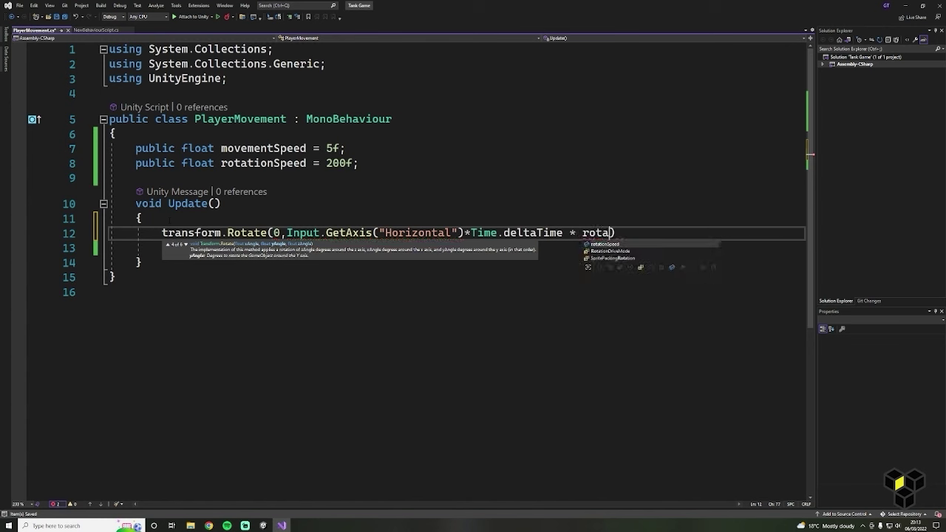
pyautogui.write('ionSp')
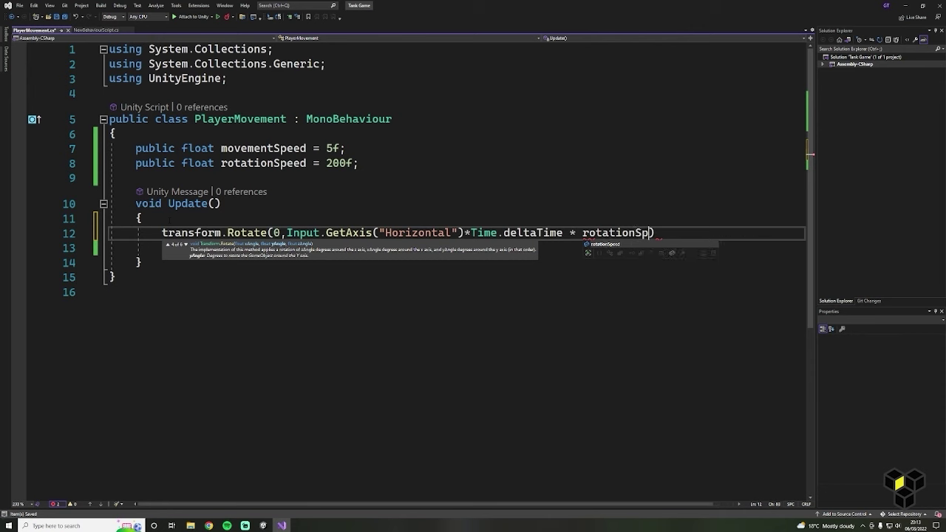
pyautogui.write('eed')
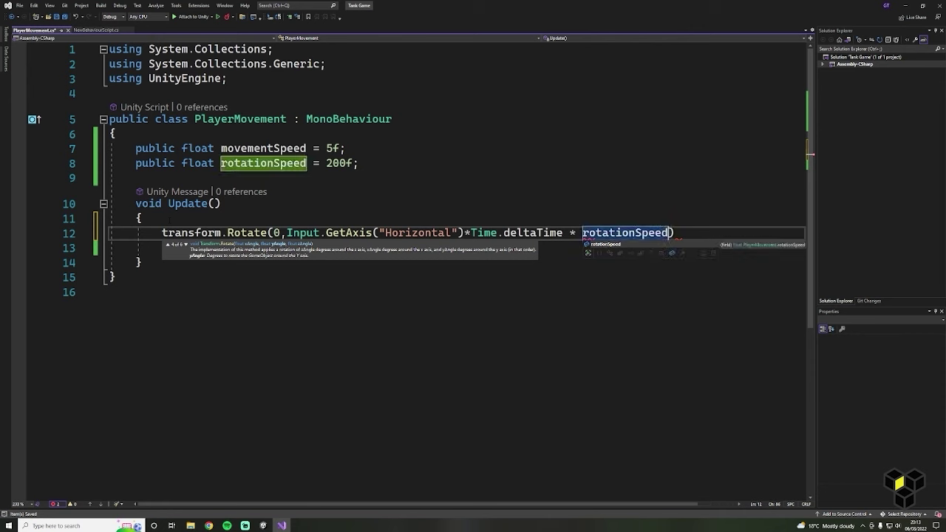
# Add 0 as the third argument of the Rotate call and end the statement with a semicolon.
pyautogui.write(')')
pyautogui.press('Left')
pyautogui.write(', ')
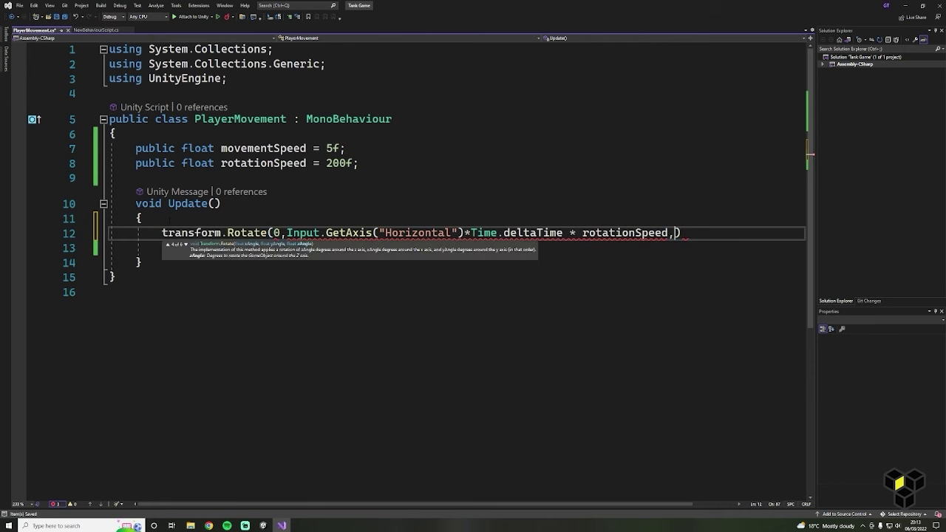
pyautogui.write('0')
pyautogui.press('Right')
pyautogui.write(';')
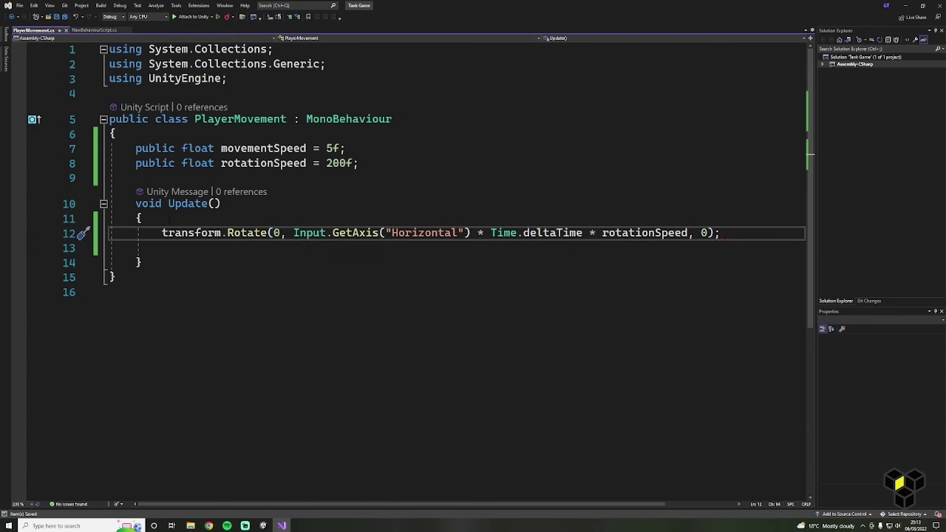
# Start a transform.Translate call on the line below the Rotate statement with 0,0 as its first two arguments.
pyautogui.press('Return')
pyautogui.write('tran')
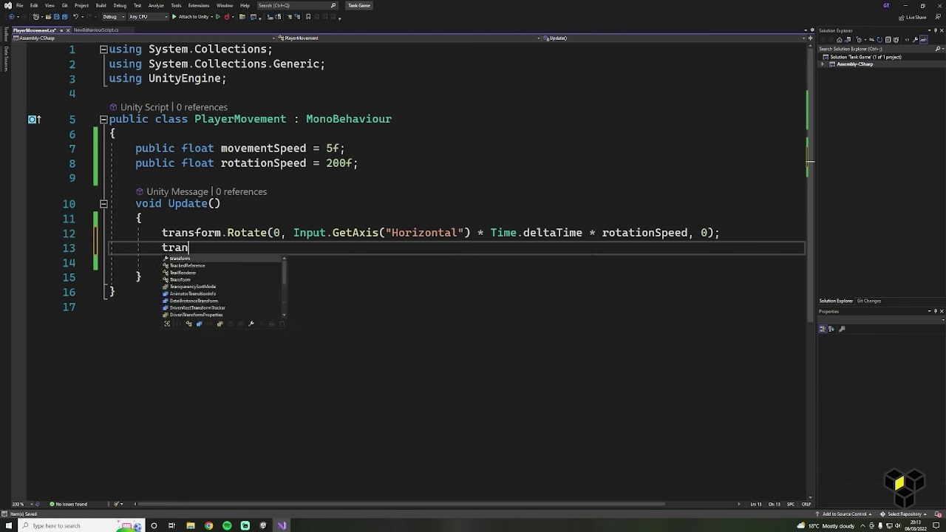
pyautogui.write('sform.')
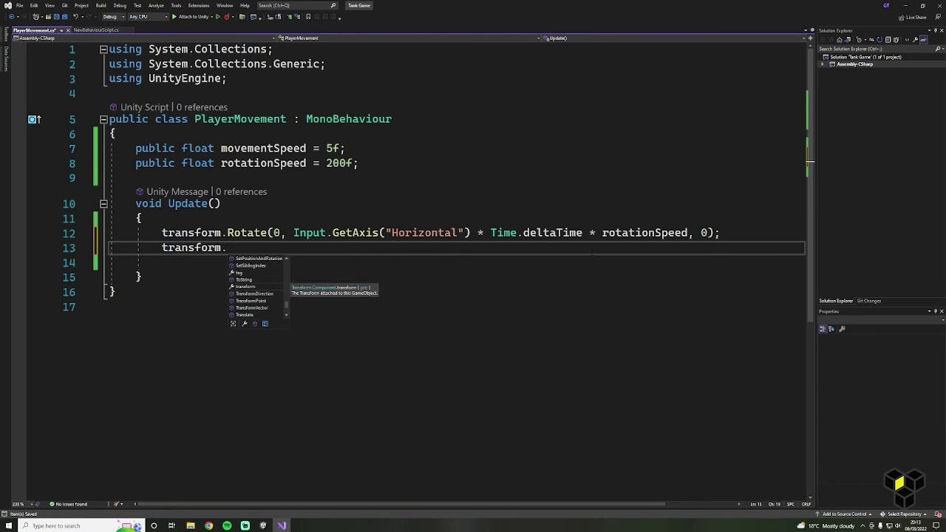
pyautogui.write('Translate')
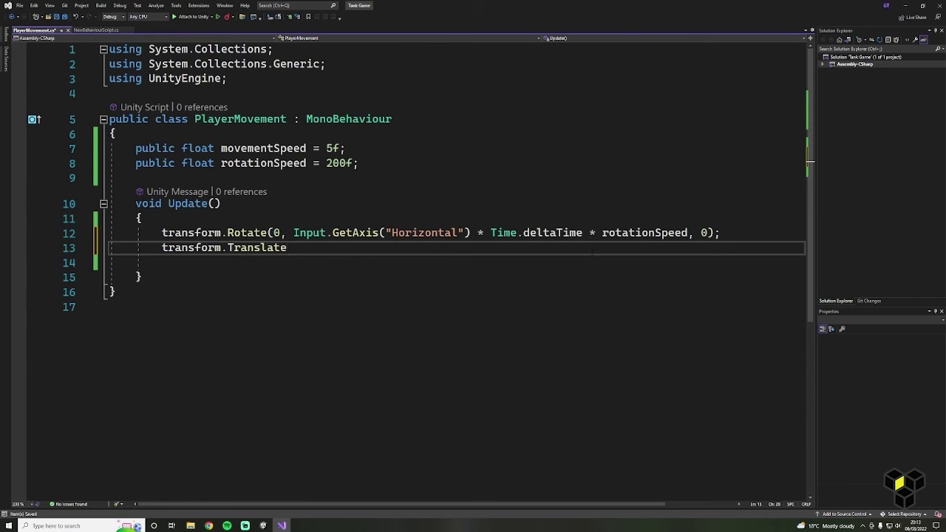
pyautogui.write('(0')
pyautogui.write(',0')
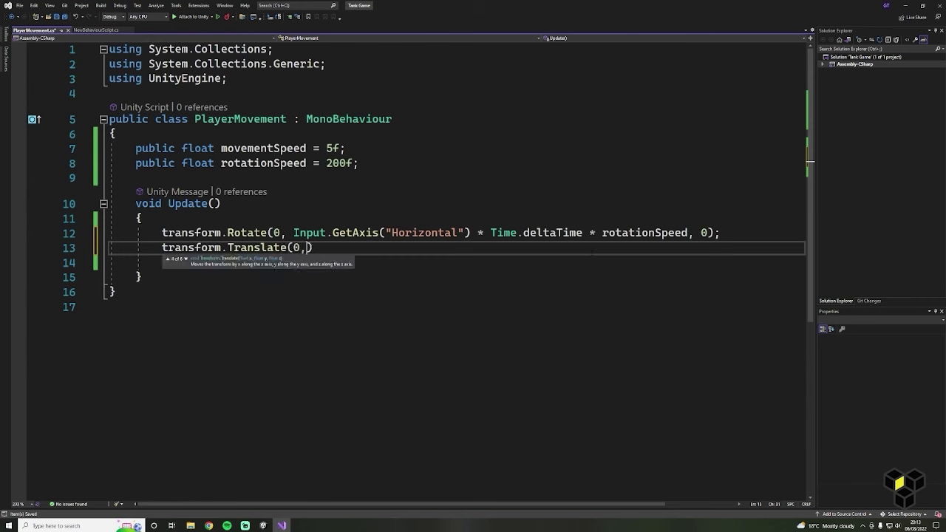
# Enter Input.GetAxis("Vertical") as the third argument of the transform.Translate call.
pyautogui.write(',Input>g')
pyautogui.press('BackSpace')
pyautogui.press('BackSpace')
pyautogui.write('.Get')
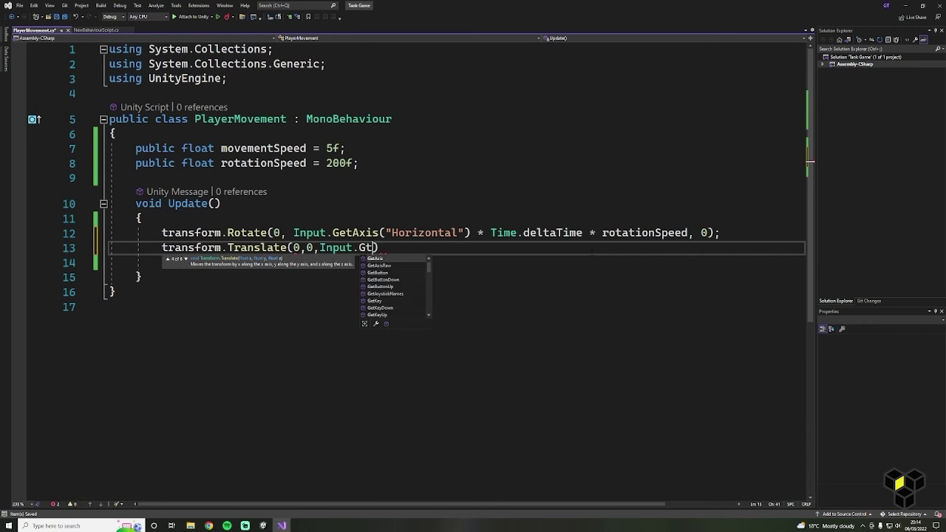
pyautogui.press('Tab')
pyautogui.write('("Vertical")')
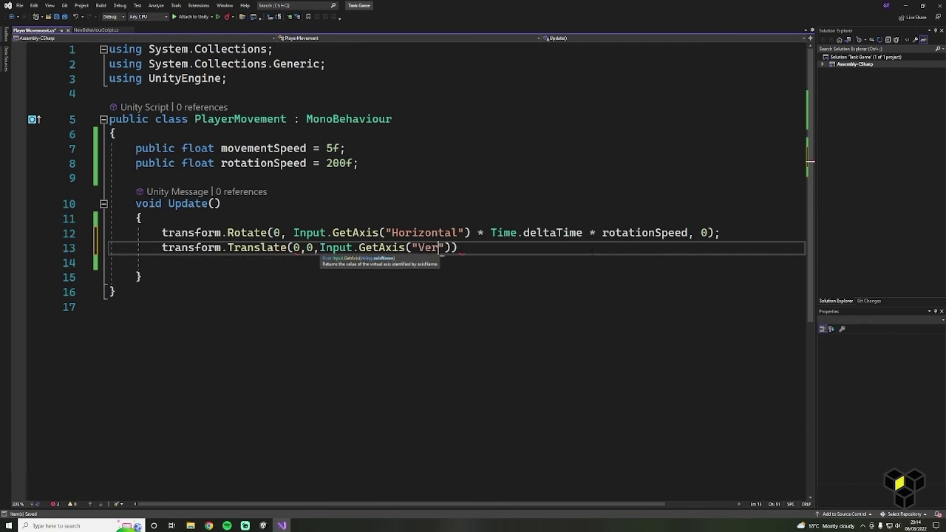
pyautogui.write(')')
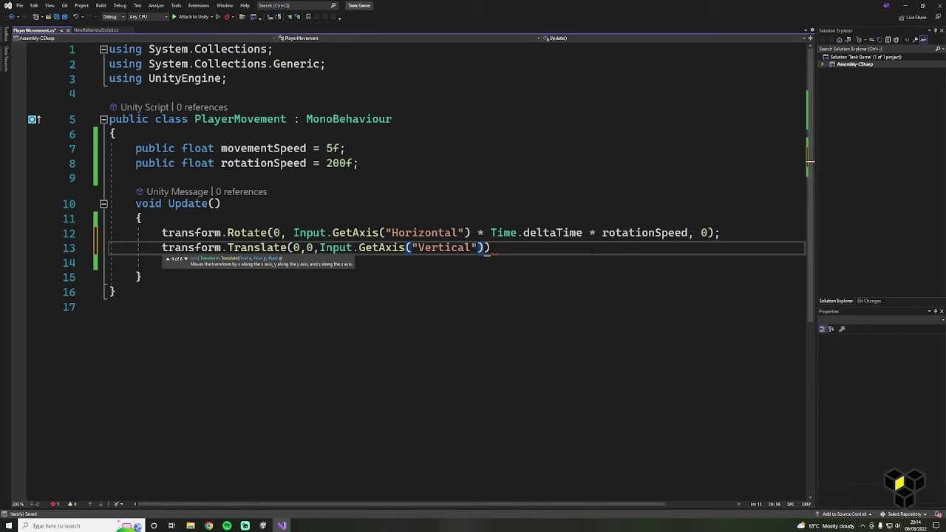
# Multiply the vertical axis input in the Translate call by Time.deltaTime * movementSpeed and end the statement with a semicolon.
pyautogui.write('*Ti')
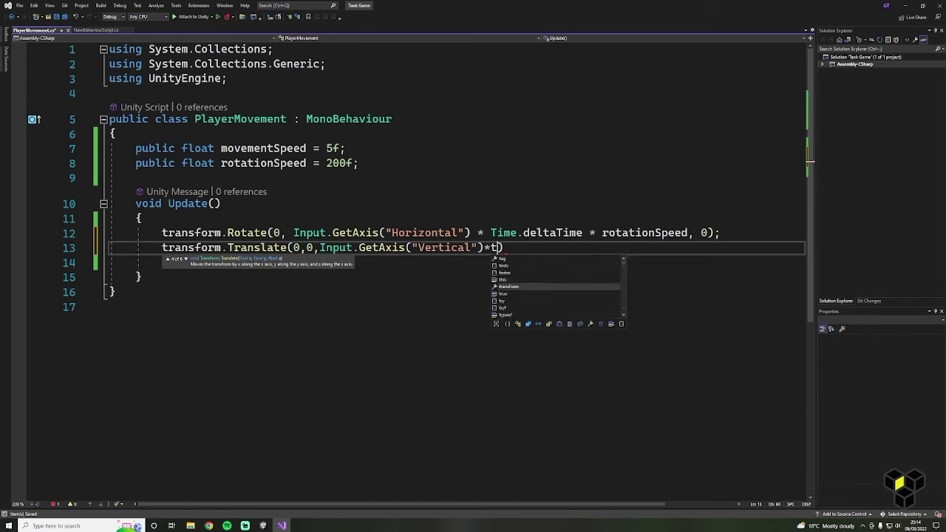
pyautogui.write('me.deltaTime')
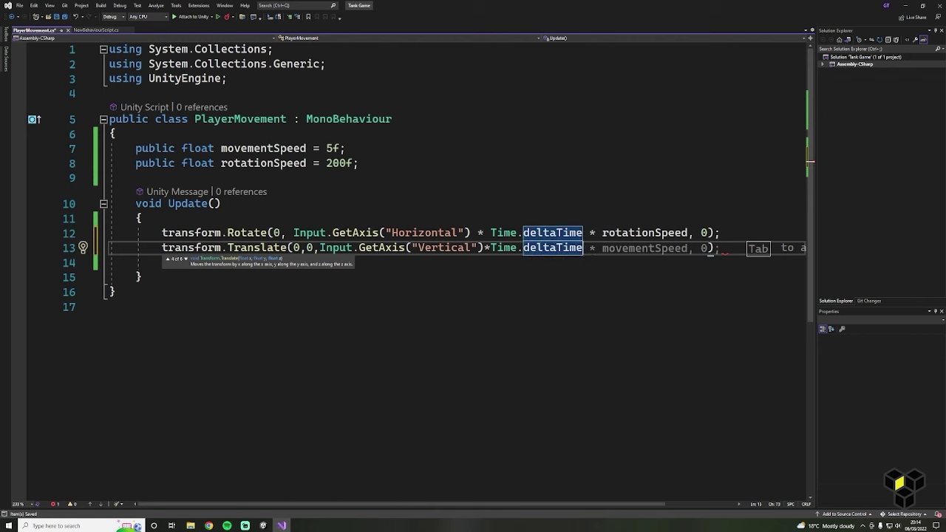
pyautogui.write(' * movementSpeed')
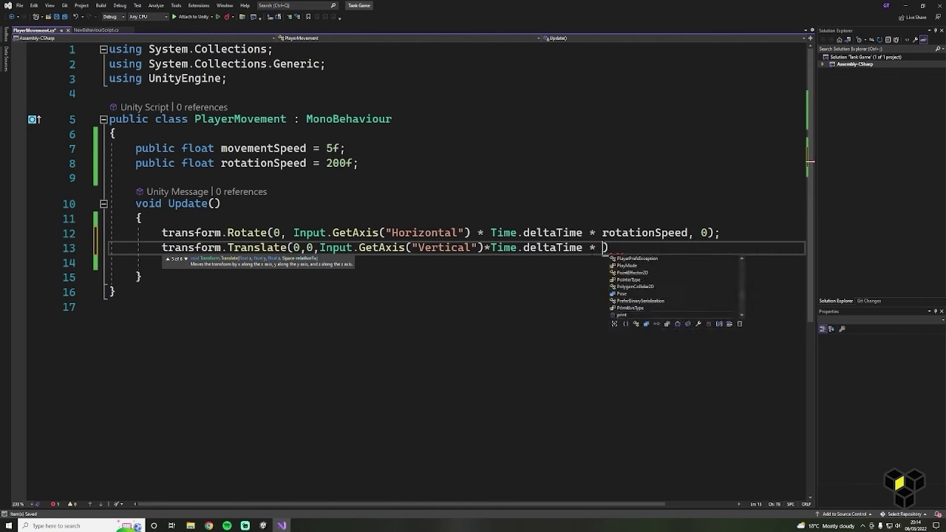
pyautogui.write(');')
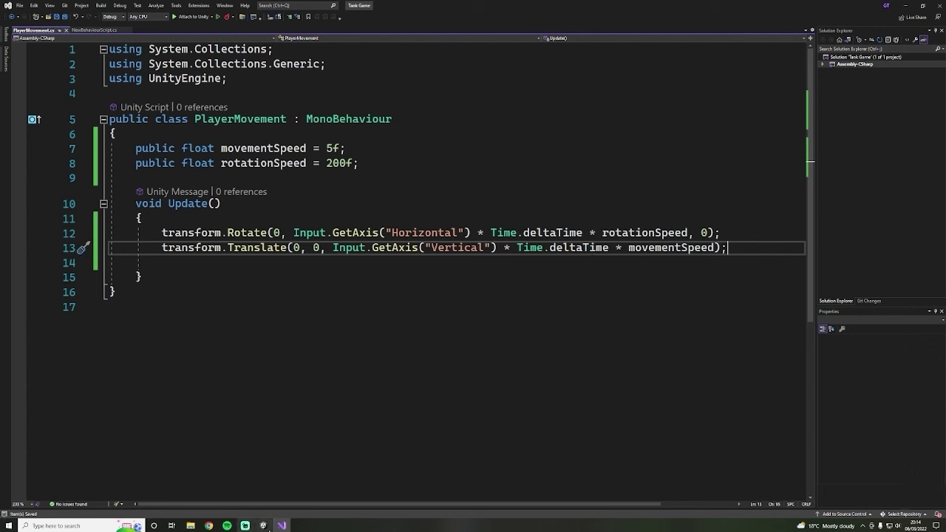
# Switch to Unity, run the game and test driving the red tank forward, backward and around turns on the ground.
pyautogui.hotkey('alt', 'Tab')
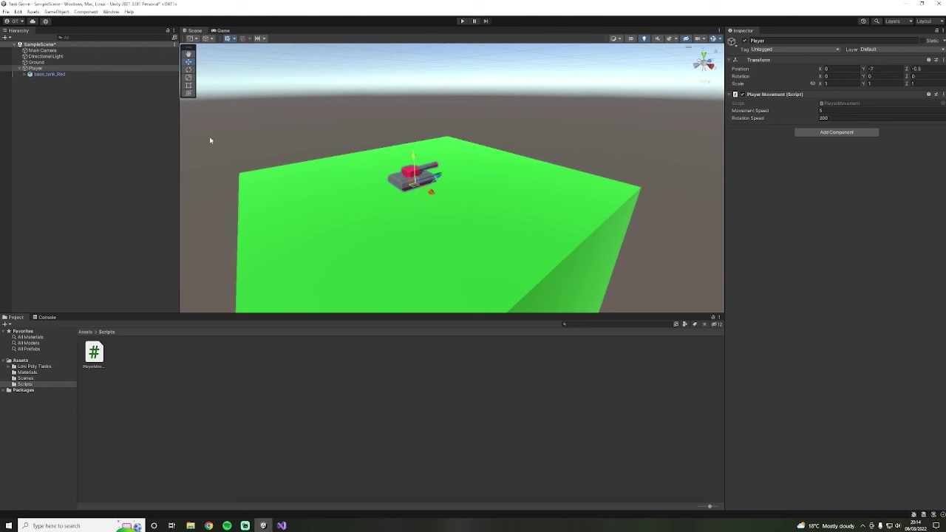
pyautogui.click(462, 22)
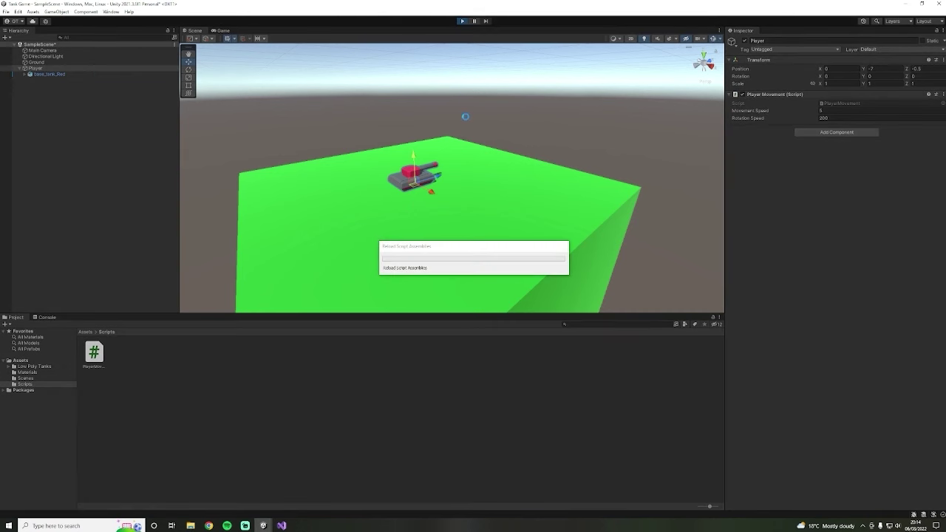
pyautogui.press('w')
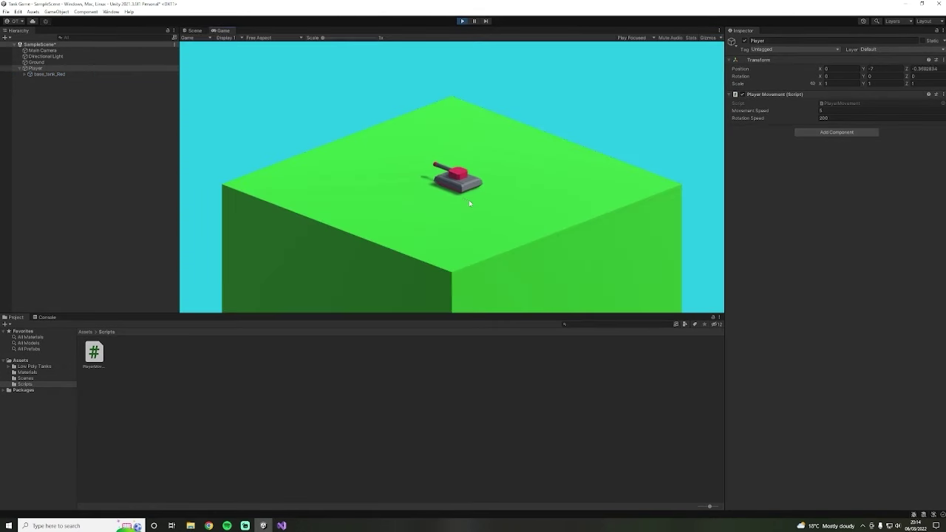
pyautogui.press('s')
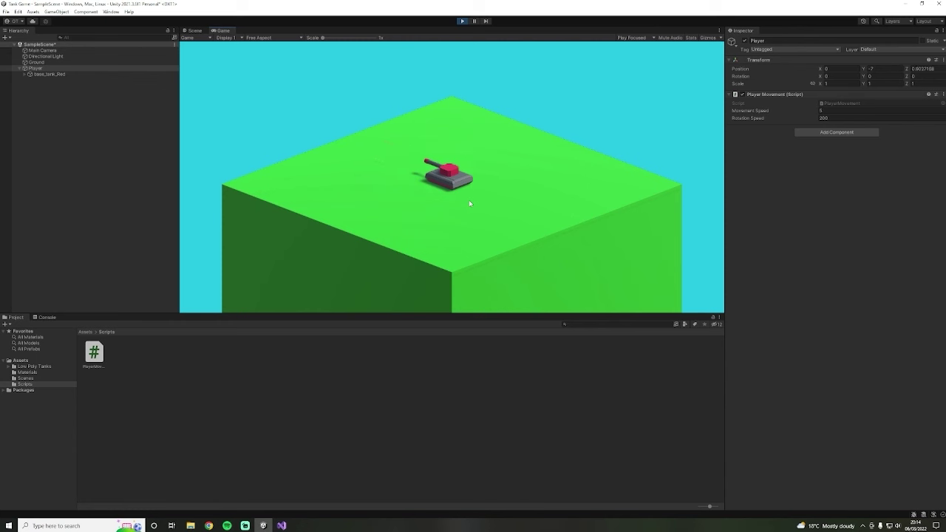
pyautogui.press('d')
pyautogui.press('w')
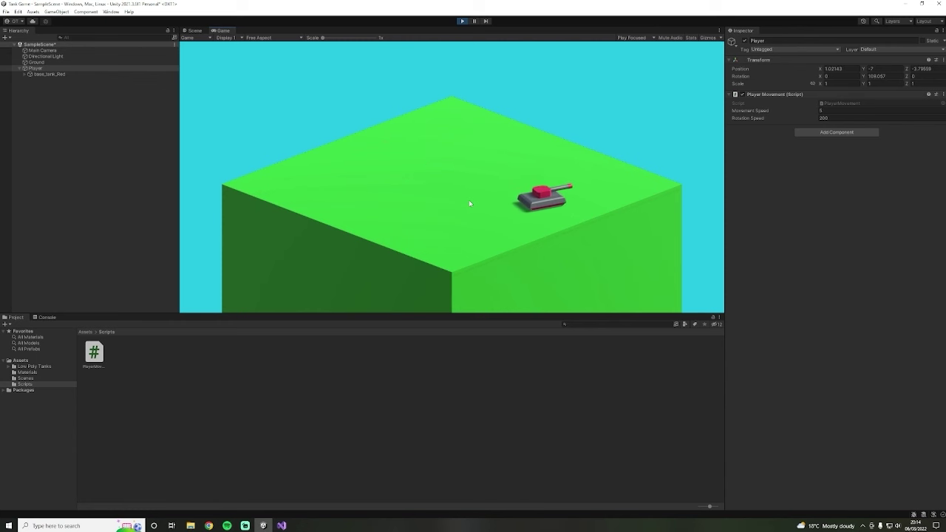
pyautogui.press('a')
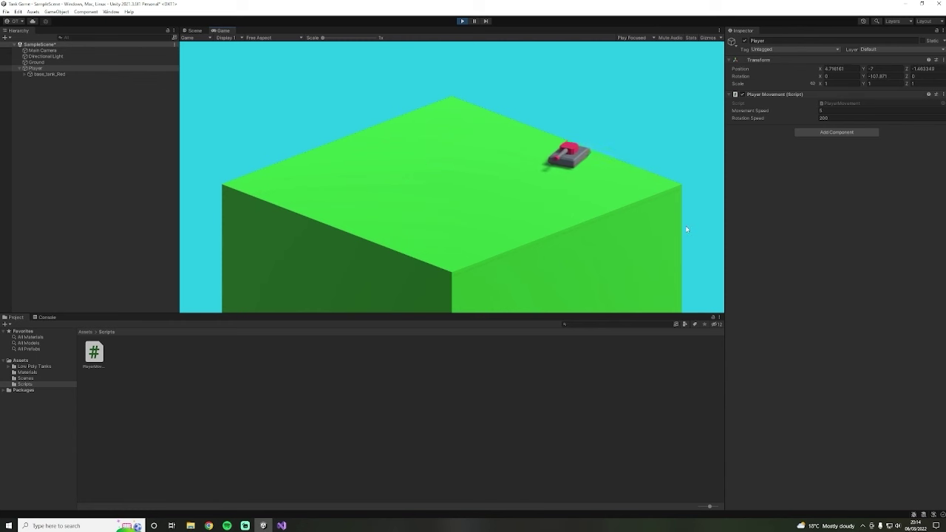
pyautogui.press('d')
pyautogui.press('a')
pyautogui.press('d')
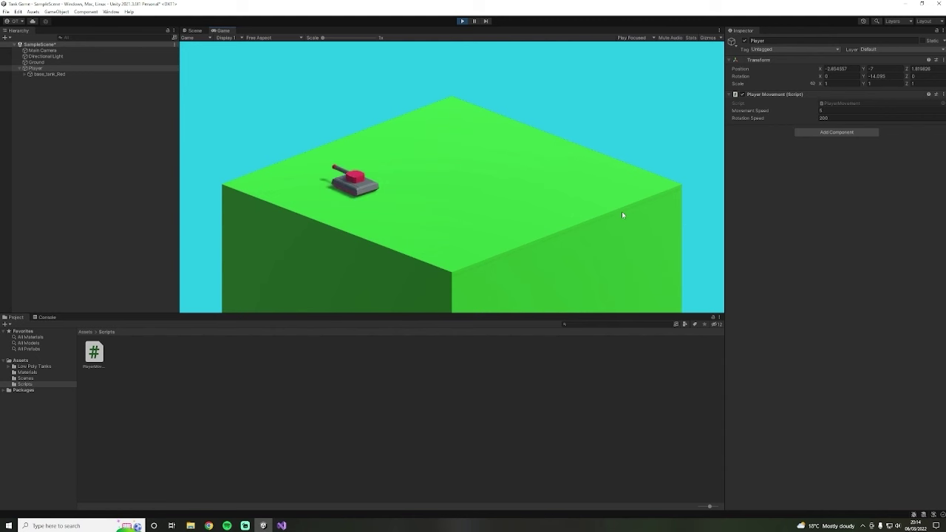
pyautogui.press('w')
pyautogui.press('a')
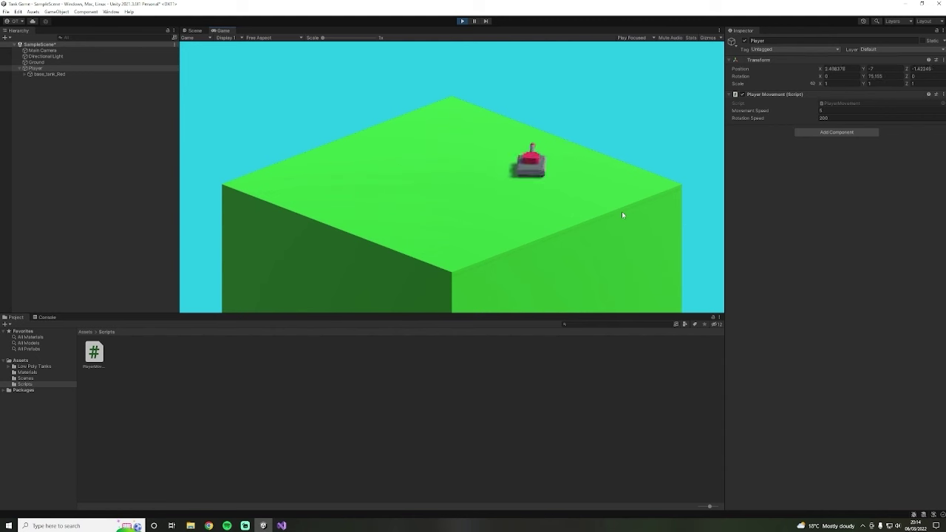
pyautogui.press('w')
pyautogui.press('a')
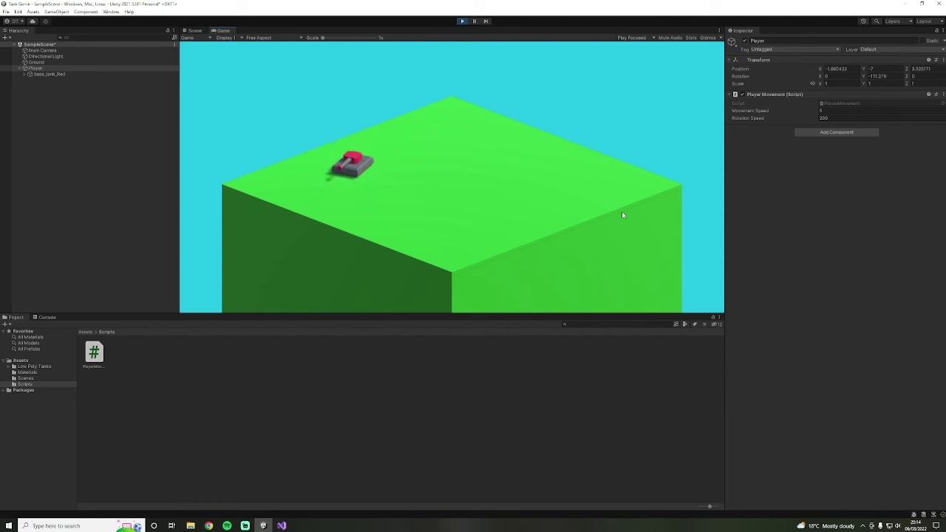
pyautogui.press('w')
pyautogui.press('a')
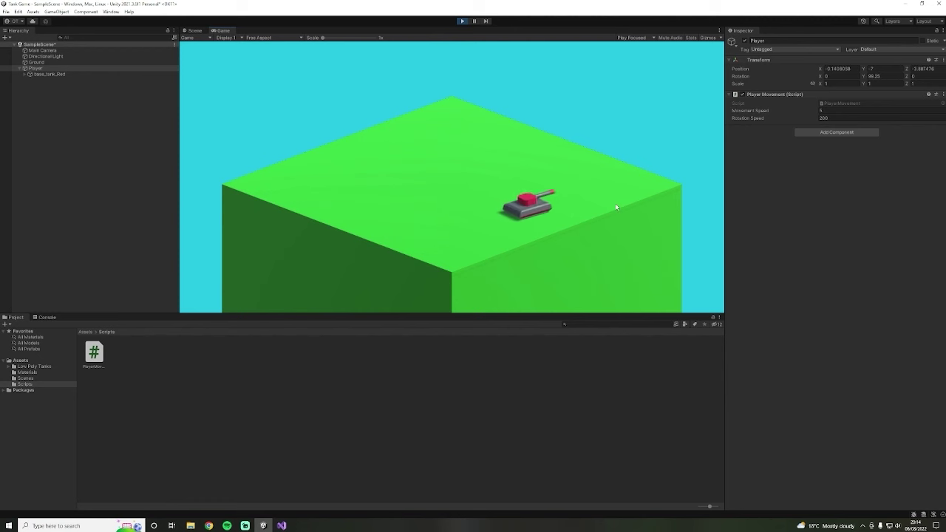
pyautogui.press('w')
pyautogui.press('d')
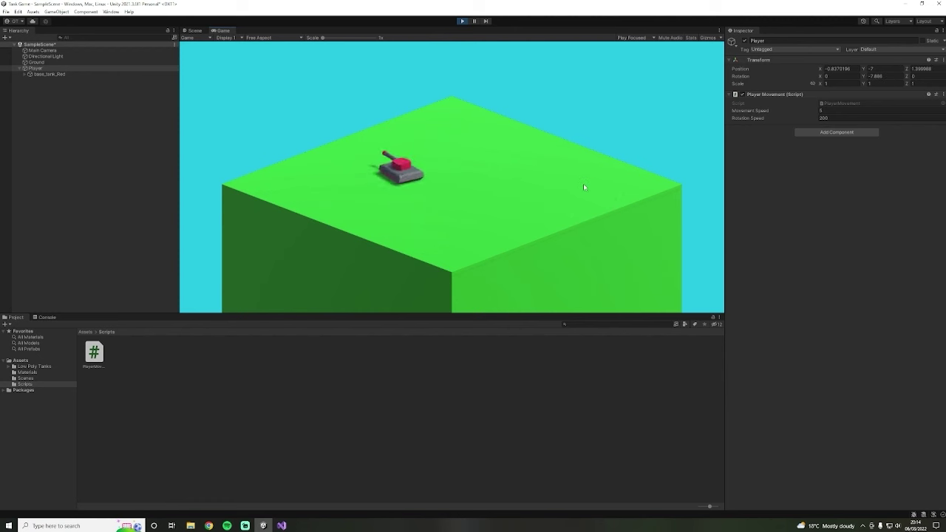
pyautogui.press('w')
pyautogui.press('d')
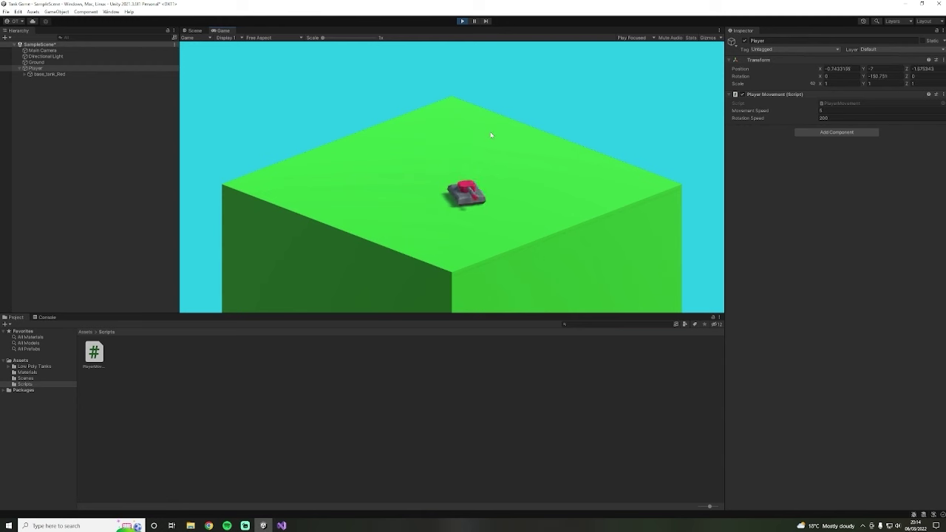
pyautogui.press('a')
pyautogui.press('w')
pyautogui.press('a')
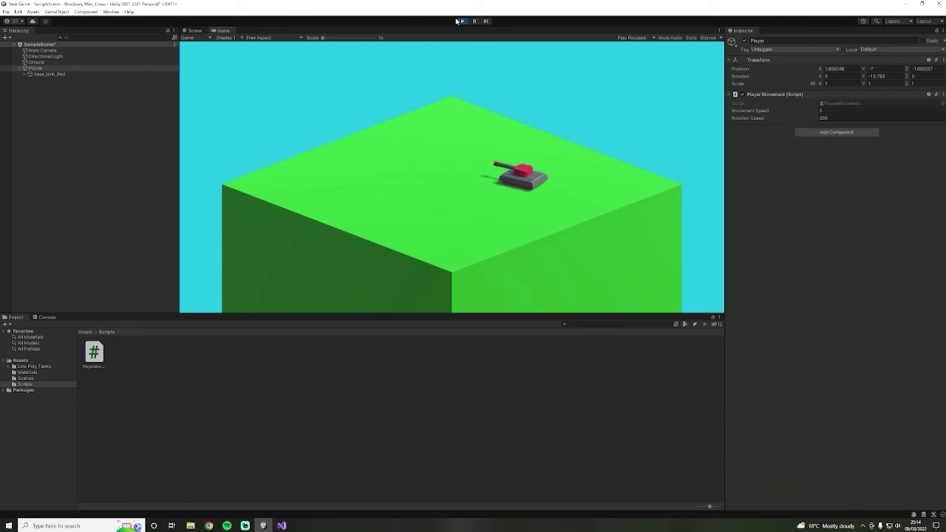
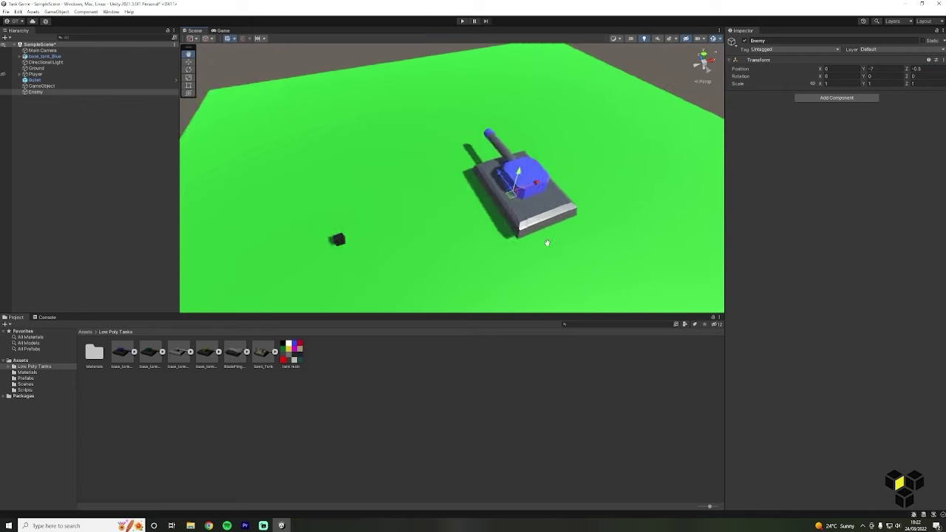
# Make base_tank_Blue a child of the Enemy object, and try rotating Enemy about Y before undoing the rotation.
pyautogui.keyDown('alt'); pyautogui.moveTo(509, 207); pyautogui.dragTo(545, 202); pyautogui.keyUp('alt')
pyautogui.moveTo(318, 209); pyautogui.dragTo(380, 143, button='middle')
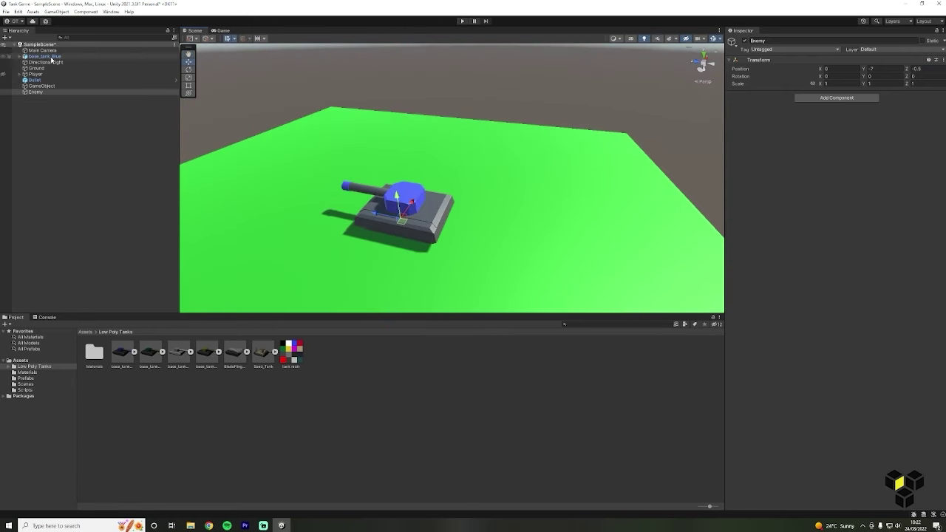
pyautogui.moveTo(50, 57); pyautogui.dragTo(40, 92)
pyautogui.click(19, 85)
pyautogui.click(33, 88)
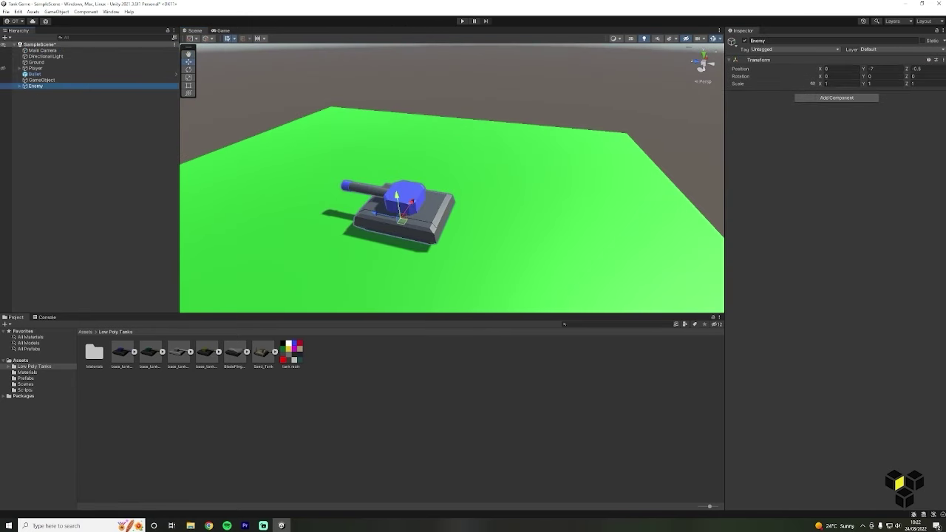
pyautogui.moveTo(864, 76); pyautogui.dragTo(176, 164)
pyautogui.hotkey('ctrl', 'z')
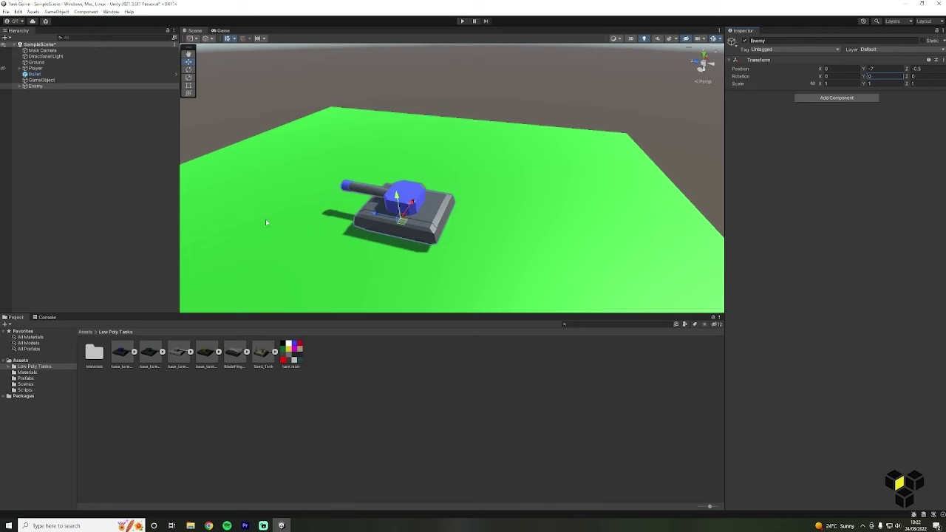
# Move the Enemy tank forward to about Z 2.72 and make the hidden Player tank visible in the scene.
pyautogui.moveTo(514, 255); pyautogui.dragTo(469, 210, button='right')
pyautogui.scroll(-3, 469, 209)
pyautogui.moveTo(429, 246); pyautogui.dragTo(337, 211)
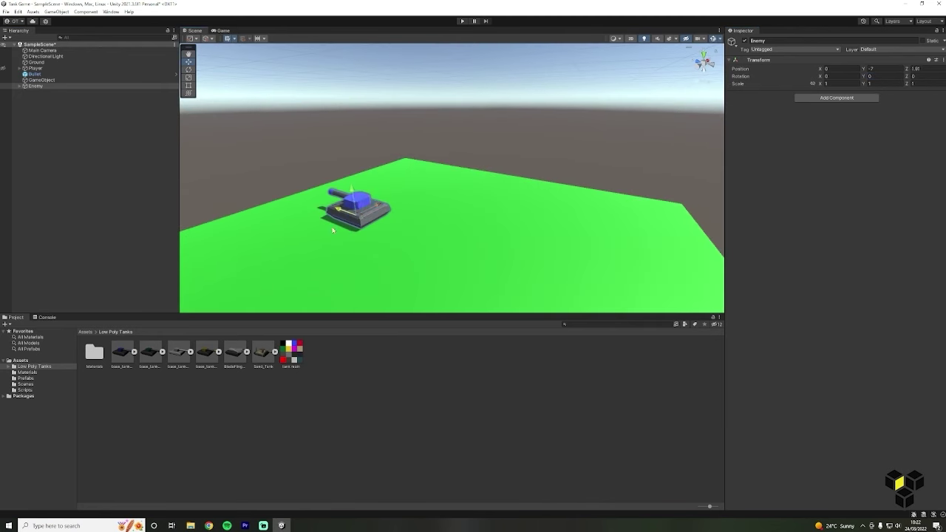
pyautogui.click(3, 86)
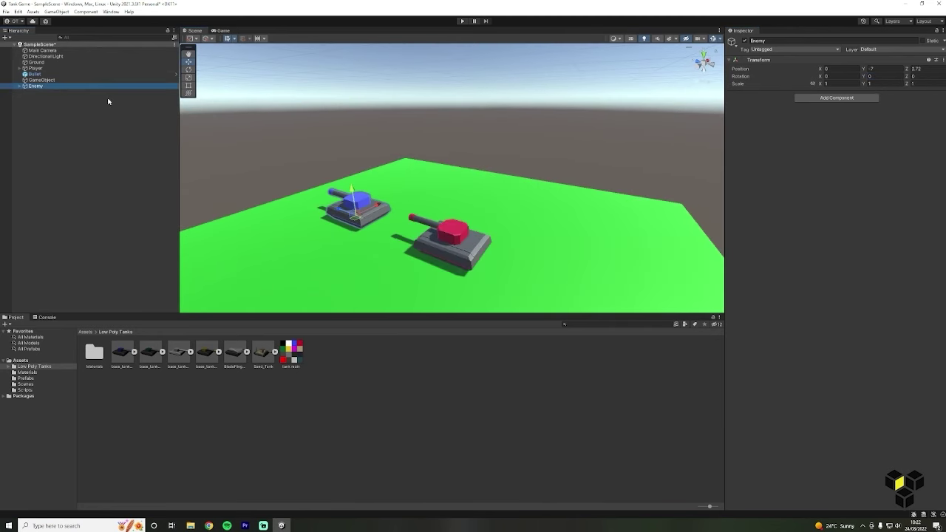
pyautogui.click(388, 194)
pyautogui.moveTo(414, 192); pyautogui.dragTo(462, 198, button='middle')
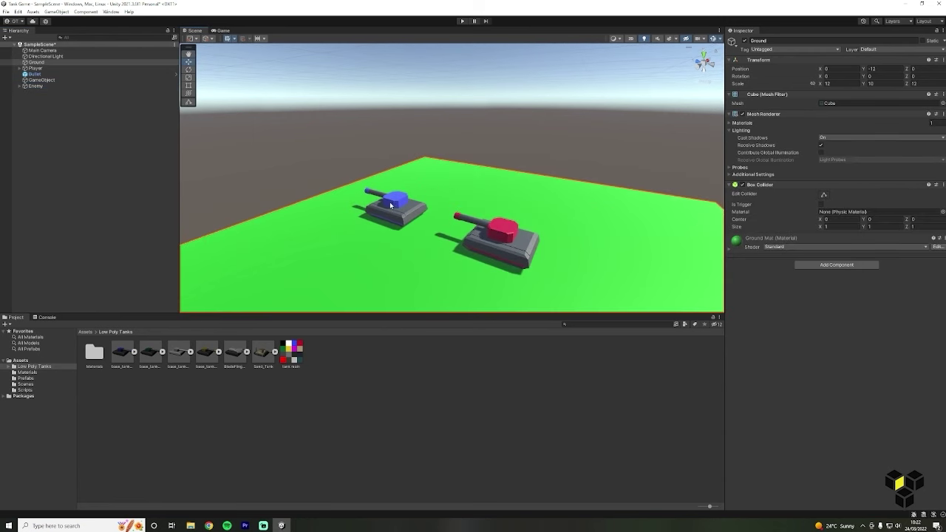
# Create an empty child object under Enemy and name it FirePoint.
pyautogui.click(61, 86)
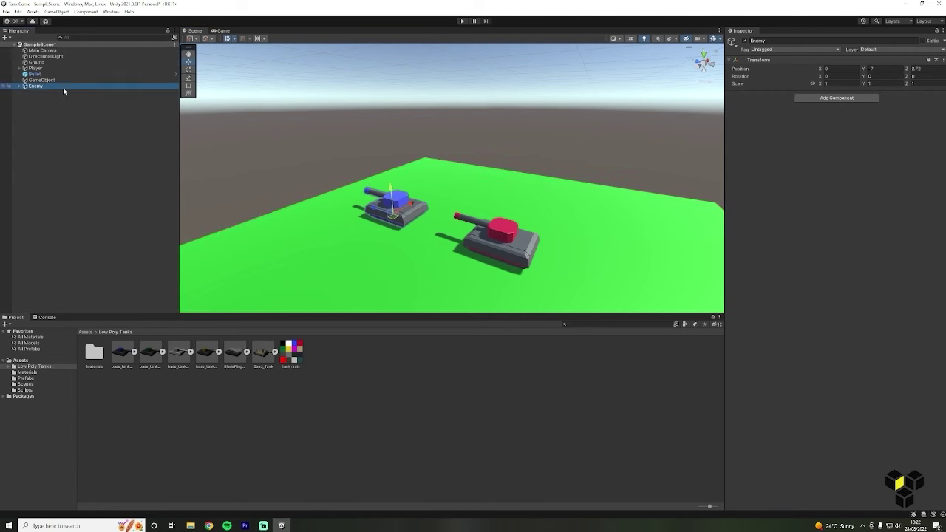
pyautogui.rightClick(48, 87)
pyautogui.click(74, 173)
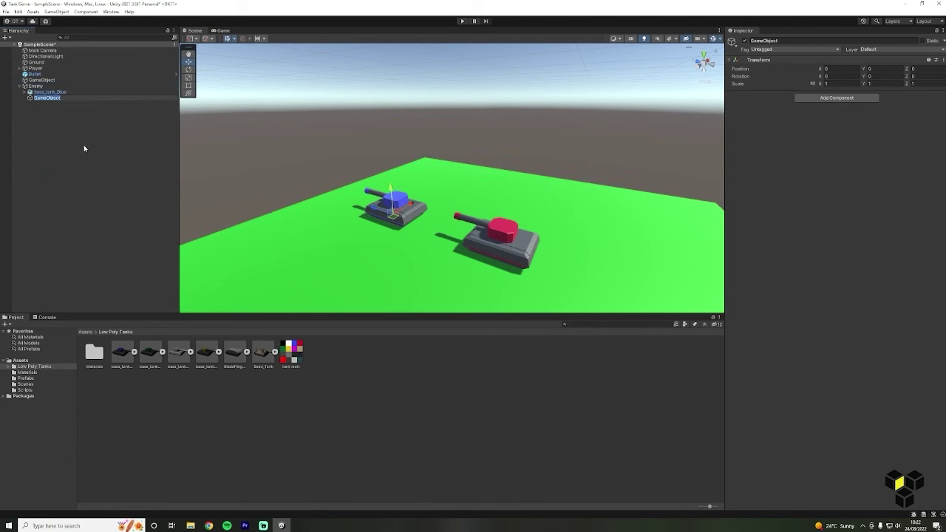
pyautogui.write('FirePoint')
pyautogui.press('Return')
# Move FirePoint forward and up to just in front of the blue tank's barrel tip.
pyautogui.scroll(4, 370, 215)
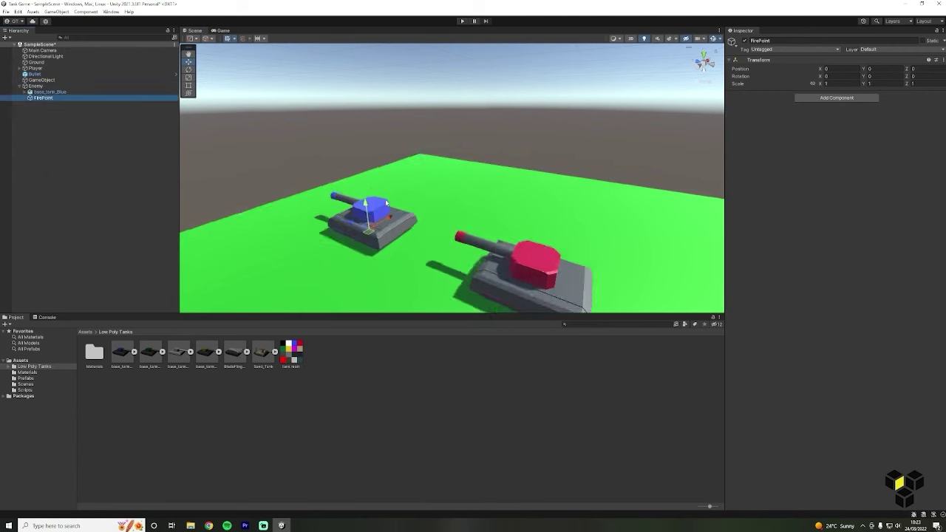
pyautogui.keyDown('alt'); pyautogui.moveTo(370, 236); pyautogui.dragTo(494, 247); pyautogui.keyUp('alt')
pyautogui.moveTo(494, 247); pyautogui.dragTo(632, 195, button='middle')
pyautogui.scroll(4, 512, 235)
pyautogui.moveTo(512, 235); pyautogui.dragTo(394, 221)
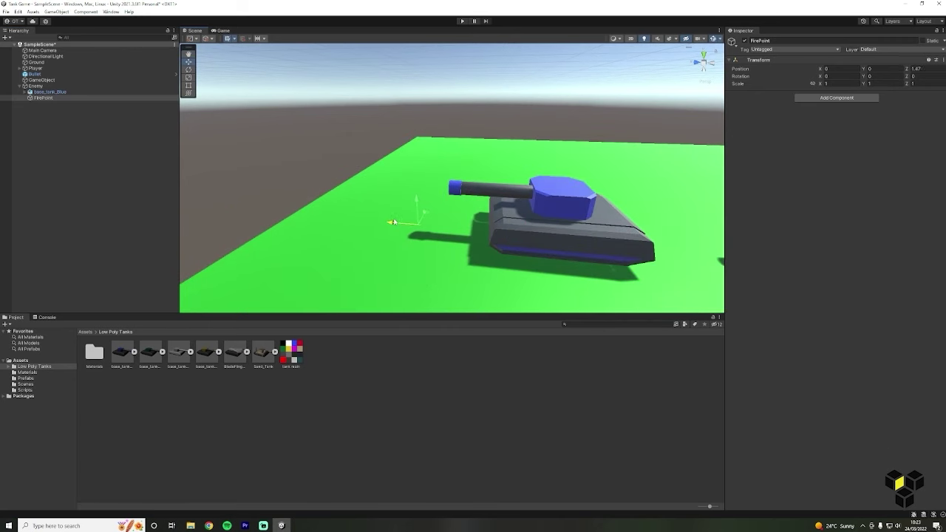
pyautogui.moveTo(415, 190); pyautogui.dragTo(441, 163)
pyautogui.moveTo(438, 189); pyautogui.dragTo(427, 189)
pyautogui.keyDown('alt'); pyautogui.moveTo(534, 154); pyautogui.dragTo(517, 180); pyautogui.keyUp('alt')
pyautogui.scroll(-4, 516, 181)
pyautogui.click(53, 124)
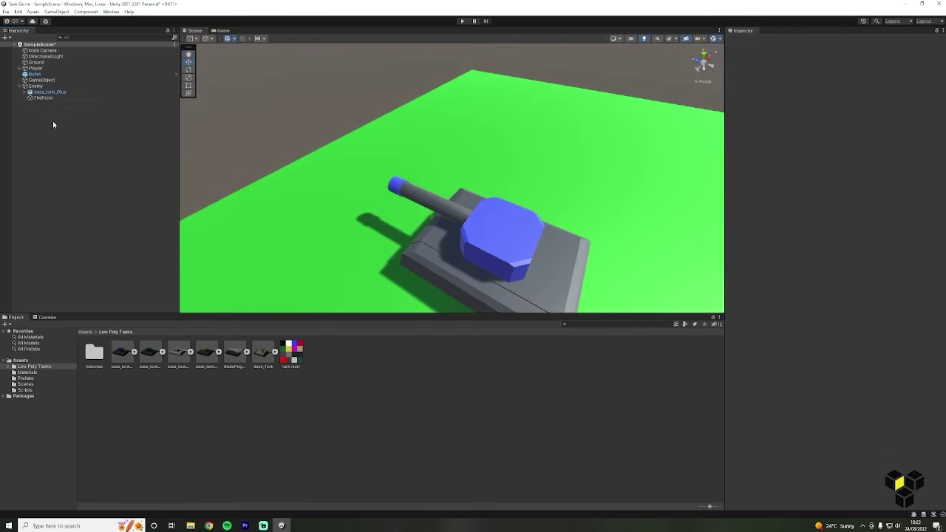
# Create a C# script named EnemyAI in the Scripts folder.
pyautogui.click(381, 198)
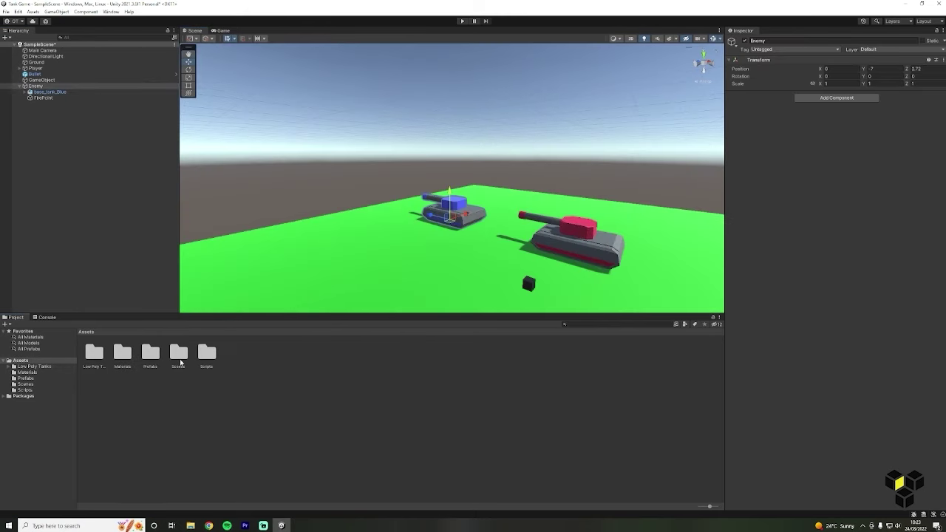
pyautogui.doubleClick(205, 360)
pyautogui.rightClick(153, 358)
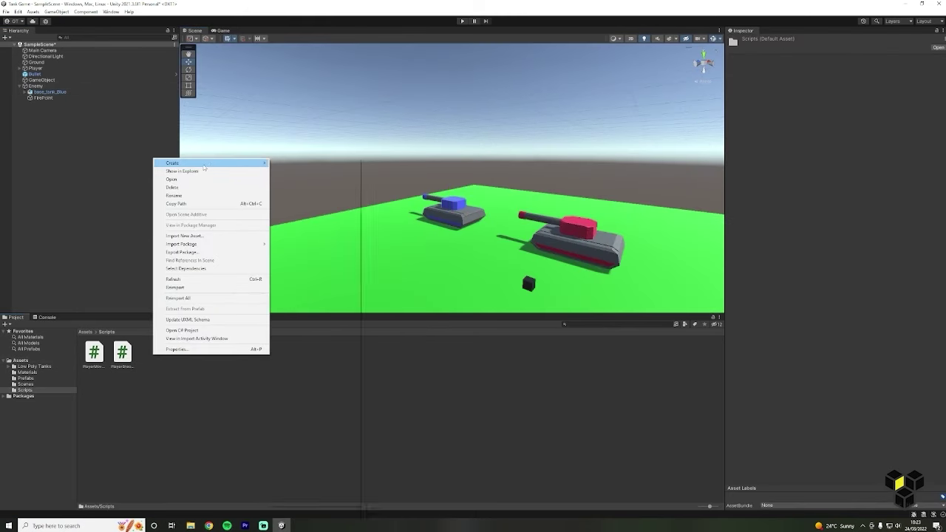
pyautogui.moveTo(206, 164)
pyautogui.click(294, 174)
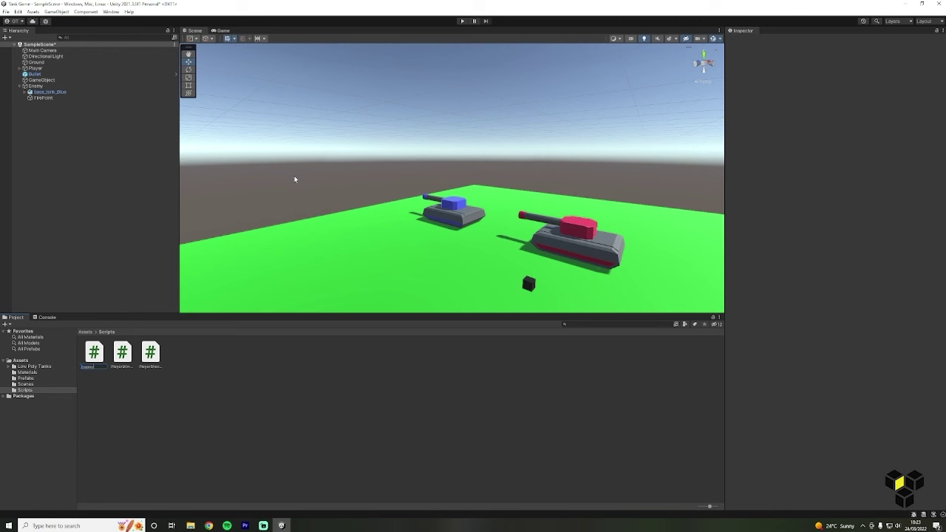
pyautogui.press('Return')
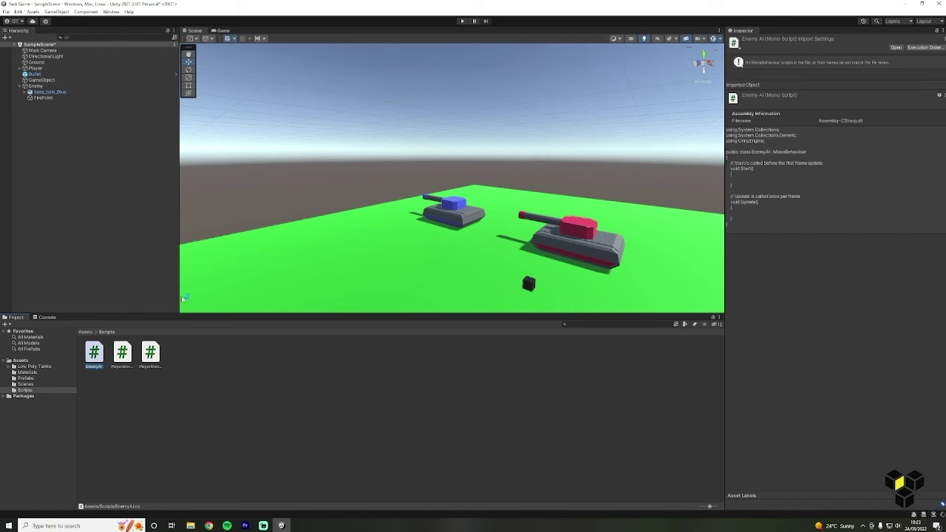
# Open the EnemyAI script in Visual Studio and insert blank lines at the start of the class, above the Start method's comment.
pyautogui.doubleClick(98, 353)
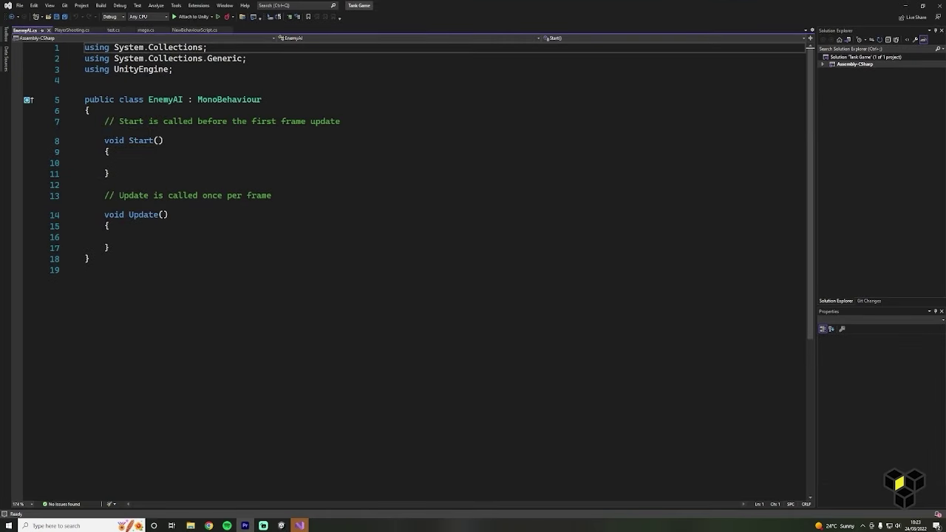
pyautogui.click(217, 110)
pyautogui.press('Return')
pyautogui.press('Return')
pyautogui.press('Return')
pyautogui.press('Return')
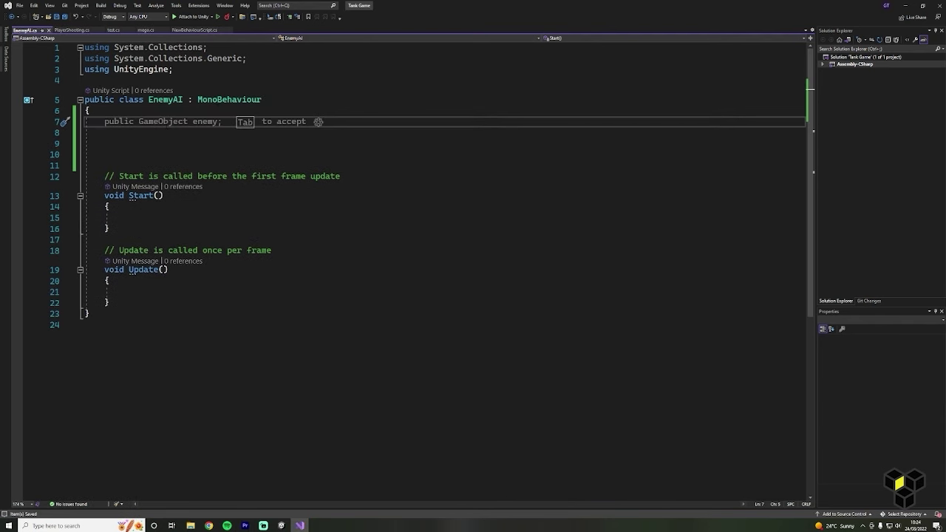
# Declare the public float fields speed and lineOfSight at the start of the EnemyAI class.
pyautogui.write('public floa')
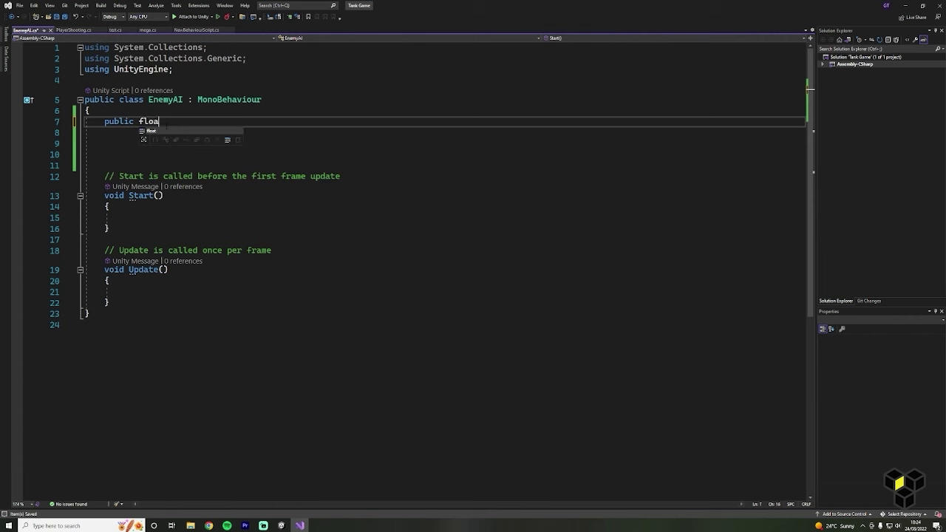
pyautogui.write('t sp')
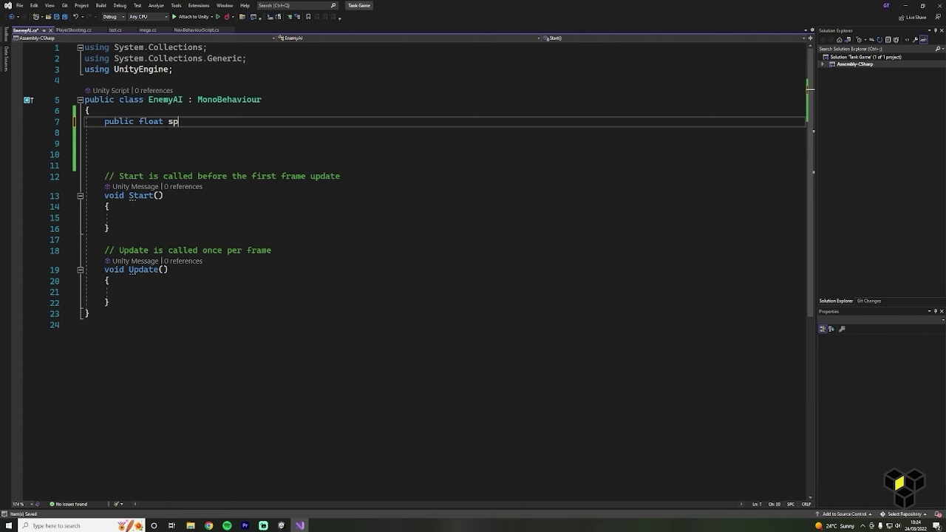
pyautogui.write('eed;')
pyautogui.press('Return')
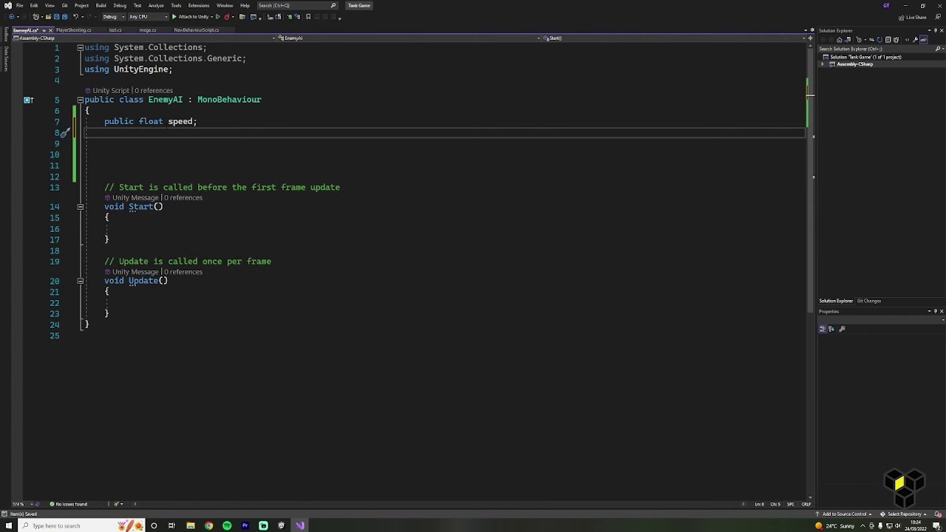
pyautogui.write('public float lineOfSight;')
pyautogui.press('Return')
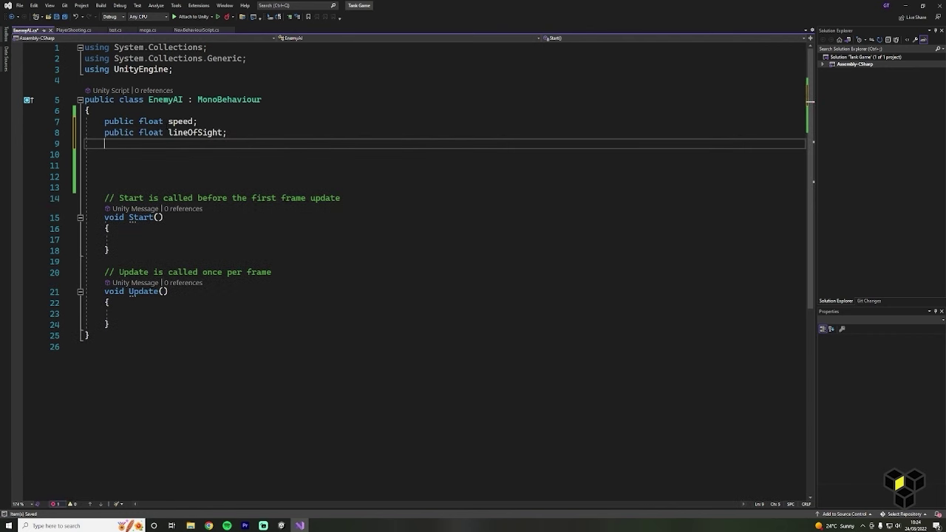
# Add the public float fields shootingRange and fireRate = 1f below lineOfSight.
pyautogui.write('public f')
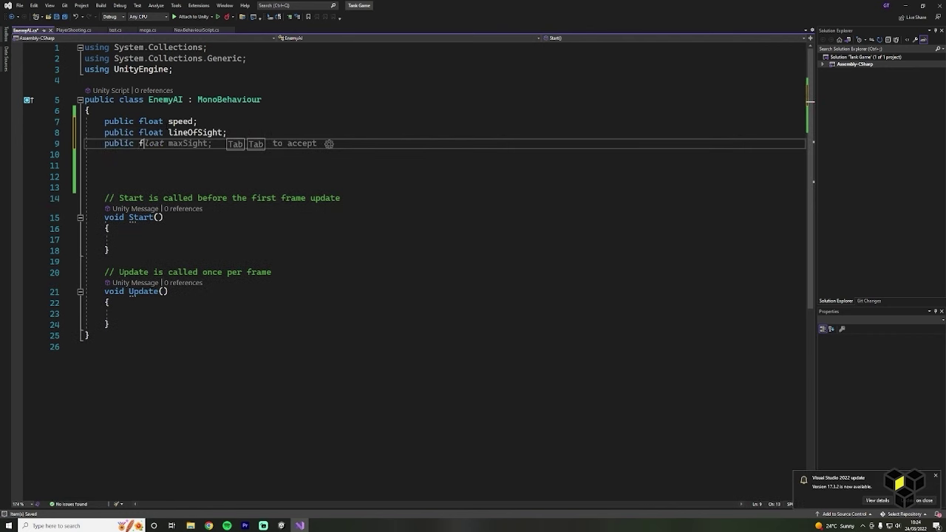
pyautogui.write('loat s')
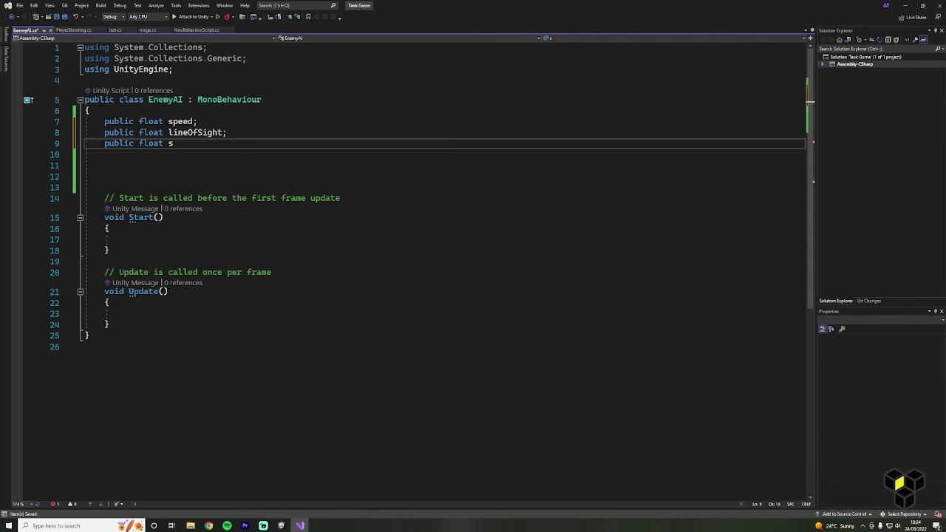
pyautogui.write('hootingRange')
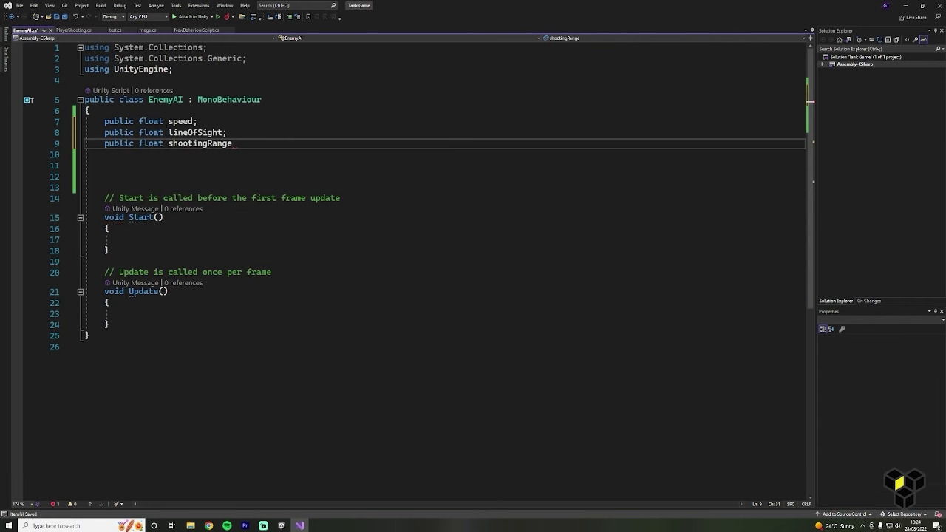
pyautogui.write(';')
pyautogui.press('Return')
pyautogui.press('Tab')
pyautogui.press('Return')
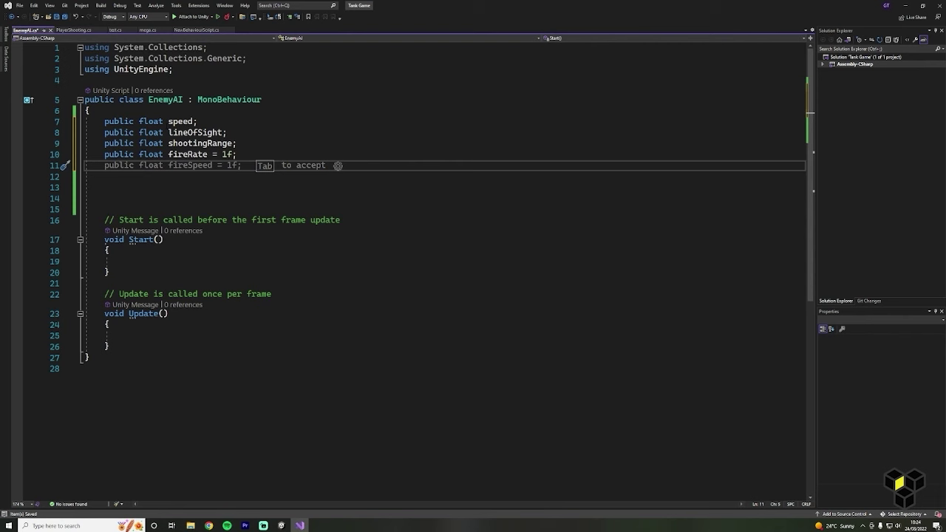
# Declare a public GameObject named projectile and a public Transform named firePoint below fireRate.
pyautogui.write('public GameObject')
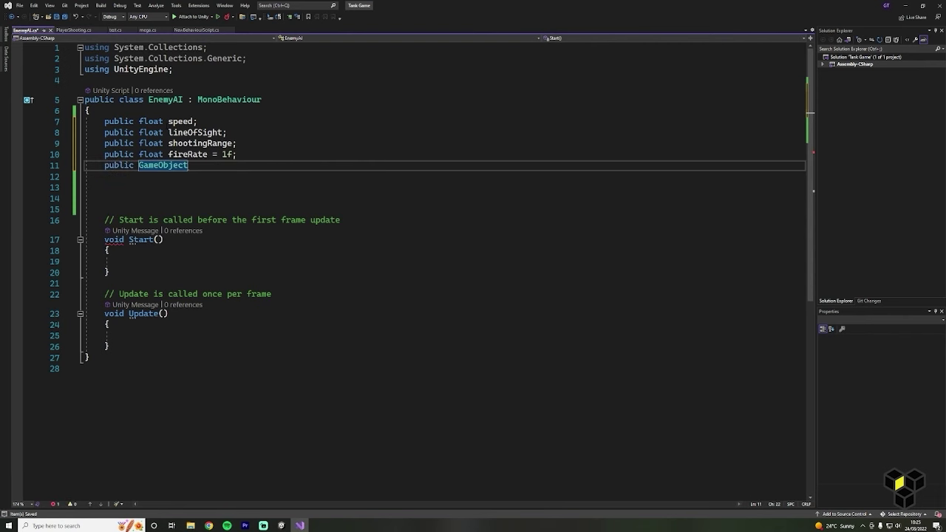
pyautogui.write(' projectile')
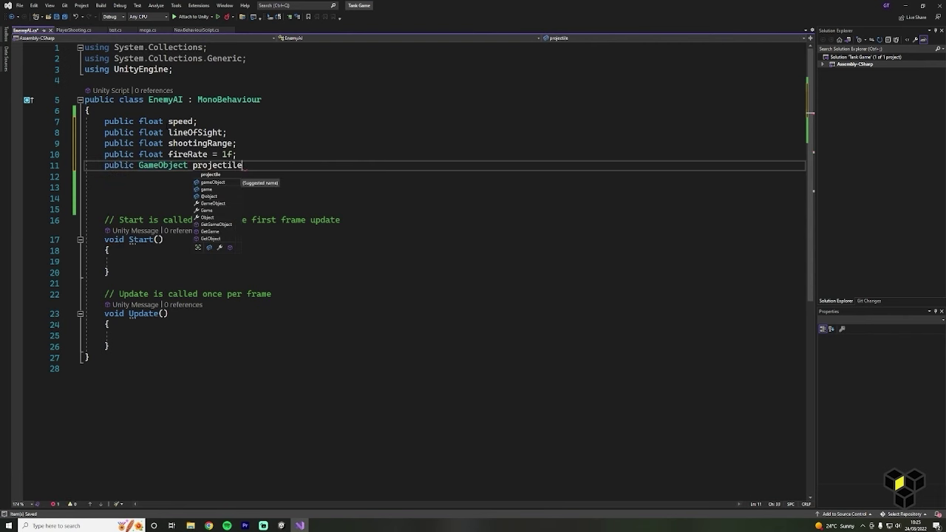
pyautogui.write(';')
pyautogui.press('Return')
pyautogui.write('public tran')
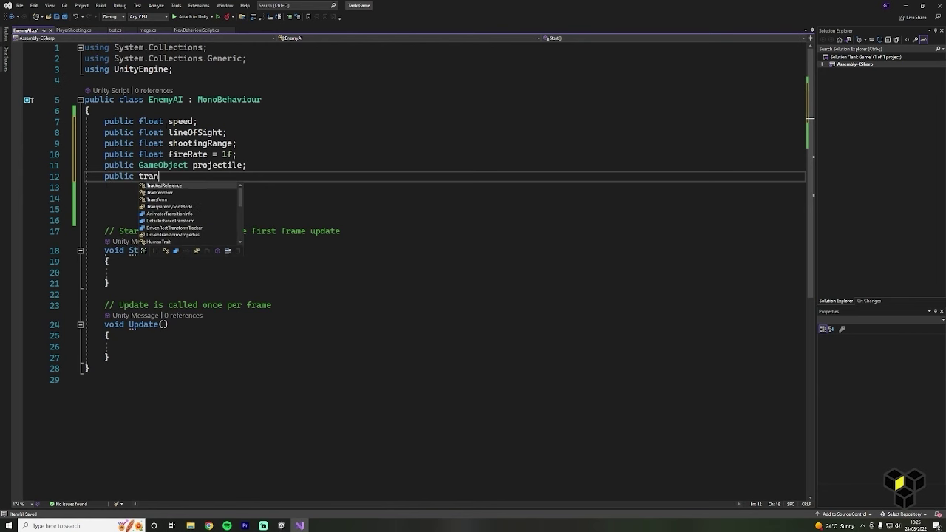
pyautogui.write('sform fireP')
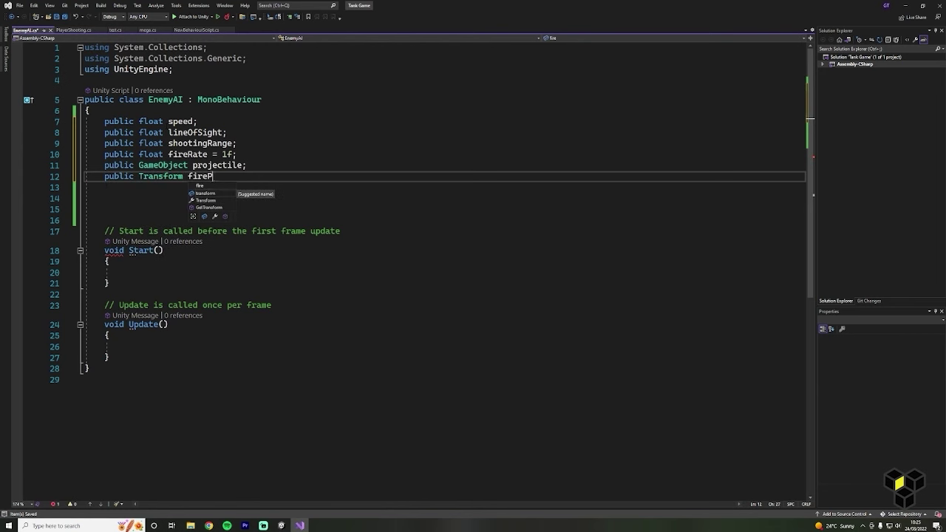
pyautogui.write('oint;')
pyautogui.press('Return')
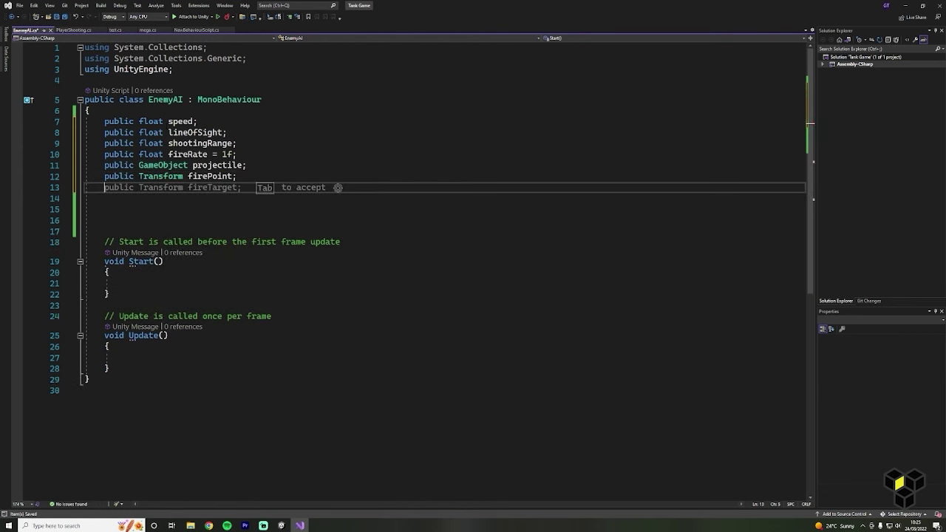
# Declare a private Transform named player and a private float named nextFireTime below firePoint, and save the script.
pyautogui.write('private Transform player;')
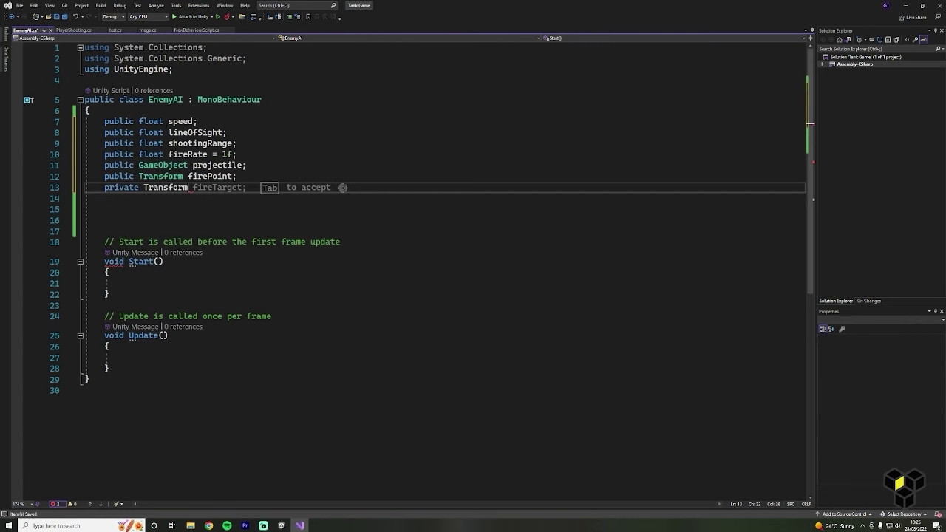
pyautogui.press('Return')
pyautogui.write('private float ')
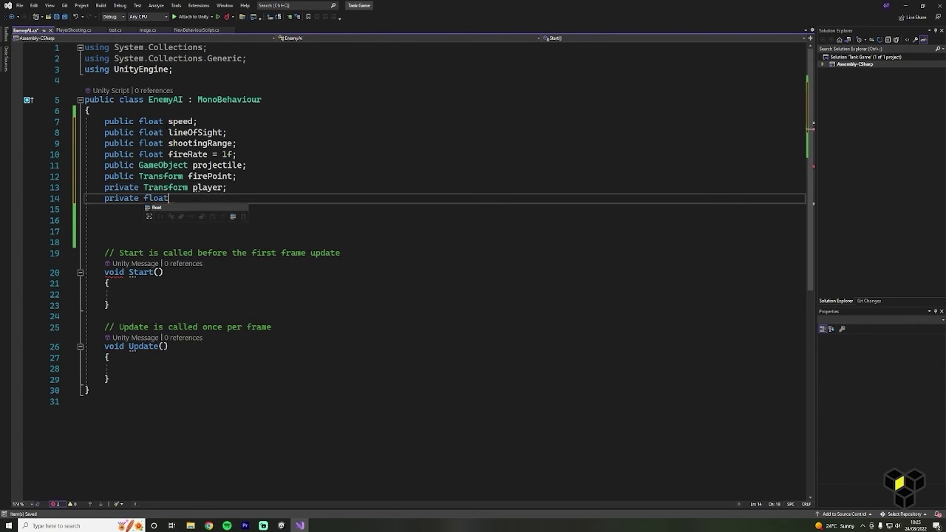
pyautogui.write('nextFireT')
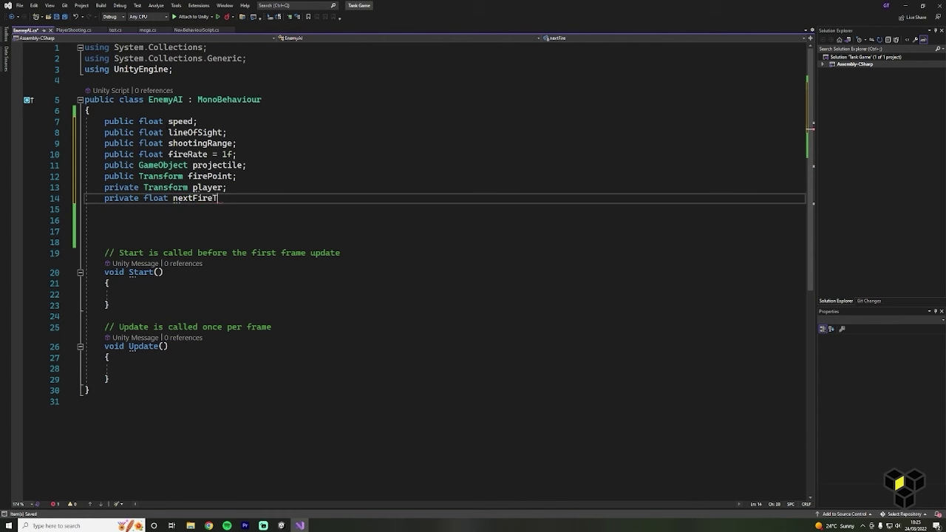
pyautogui.write('ime;')
pyautogui.press('Return')
pyautogui.hotkey('ctrl', 's')
# Delete the surplus blank lines and the comments above Start and Update, keeping one blank line between the fields and Start.
pyautogui.moveTo(107, 253); pyautogui.dragTo(87, 209)
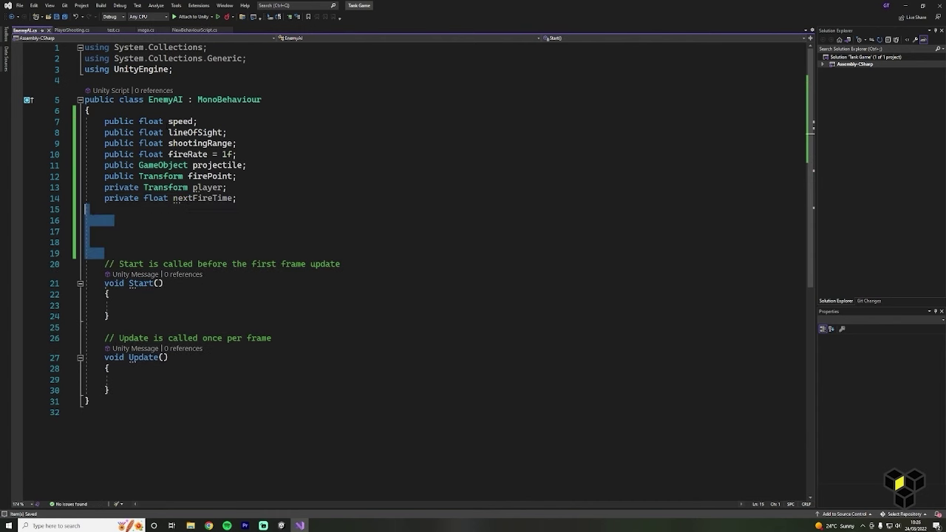
pyautogui.press('BackSpace')
pyautogui.press('BackSpace')
pyautogui.tripleClick(216, 209)
pyautogui.press('BackSpace')
pyautogui.tripleClick(168, 272)
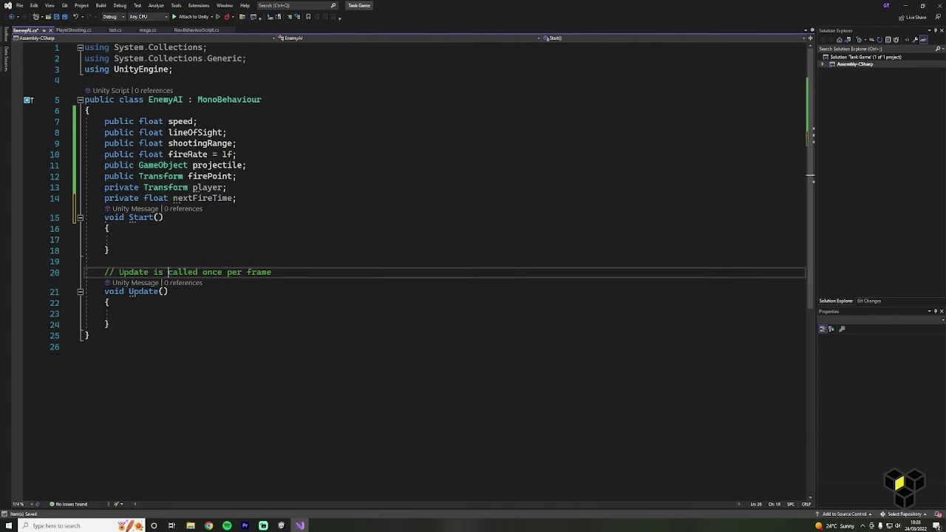
pyautogui.press('BackSpace')
pyautogui.press('Up')
pyautogui.press('Up')
pyautogui.press('Up')
pyautogui.press('Up')
pyautogui.press('Up')
pyautogui.press('Up')
pyautogui.press('End')
pyautogui.press('Return')
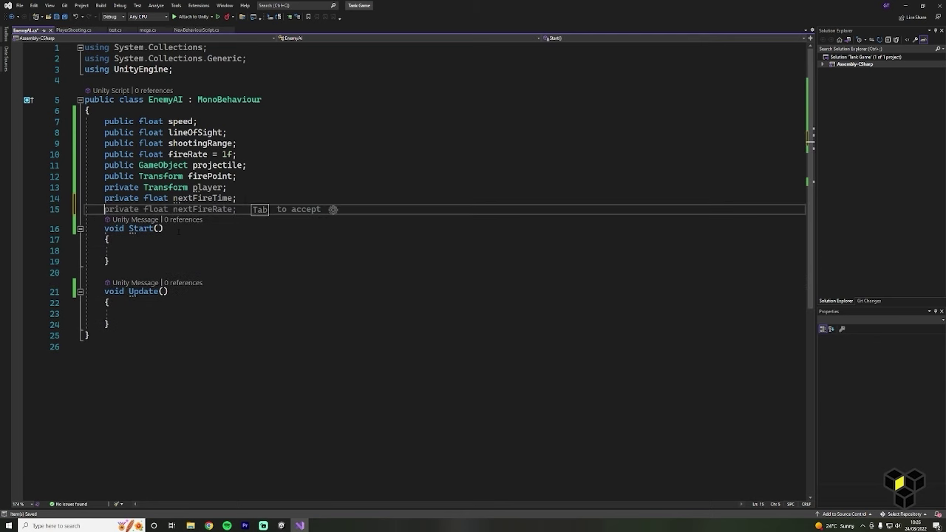
# In Start, add player = gameObject.FindGameObjectWithTag("Player").transform; and save the script.
pyautogui.press('Down')
pyautogui.press('Down')
pyautogui.press('Down')
pyautogui.write('p')
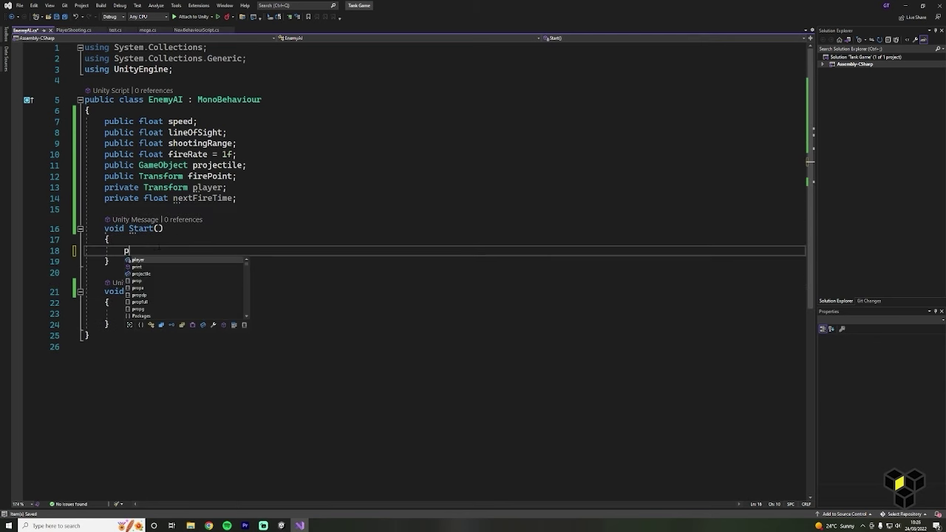
pyautogui.write('layer = ')
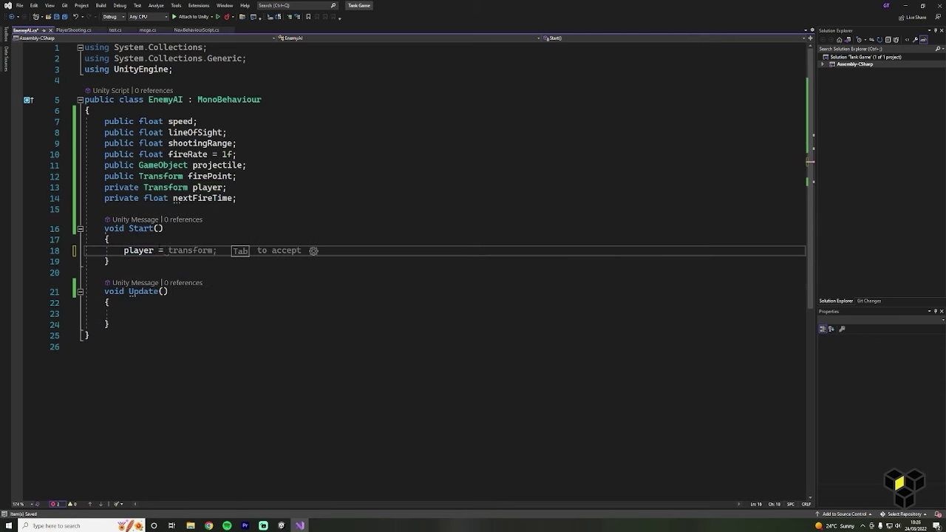
pyautogui.write('gameObject.')
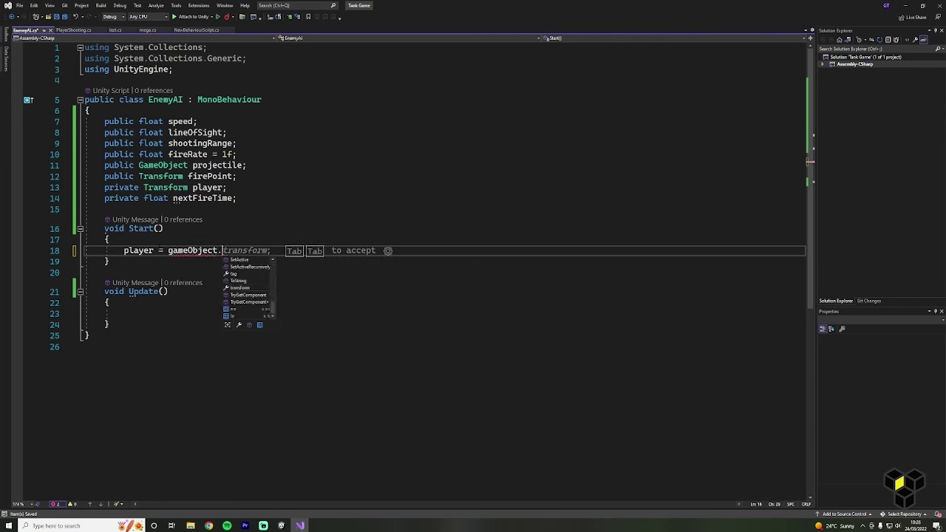
pyautogui.write('find')
pyautogui.press('BackSpace')
pyautogui.press('BackSpace')
pyautogui.press('BackSpace')
pyautogui.press('BackSpace')
pyautogui.write('Fi')
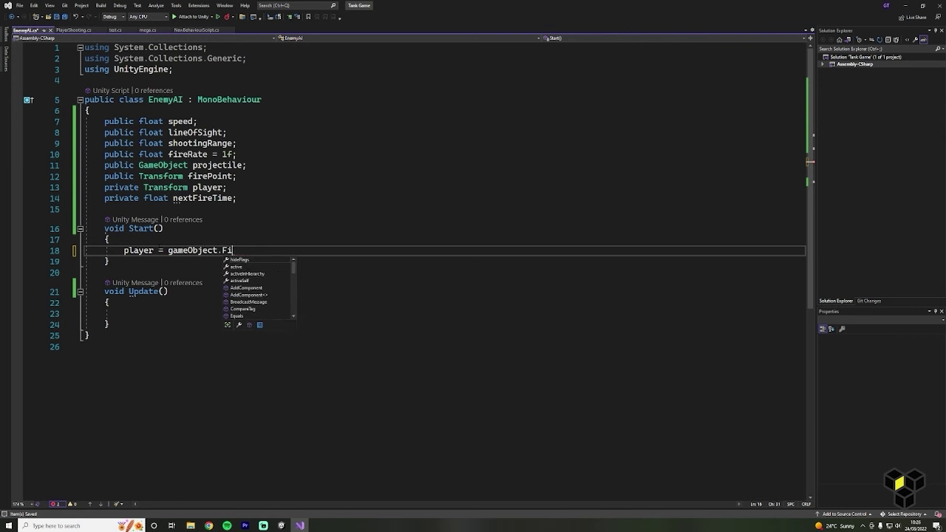
pyautogui.write('ndGameObjectWithTag')
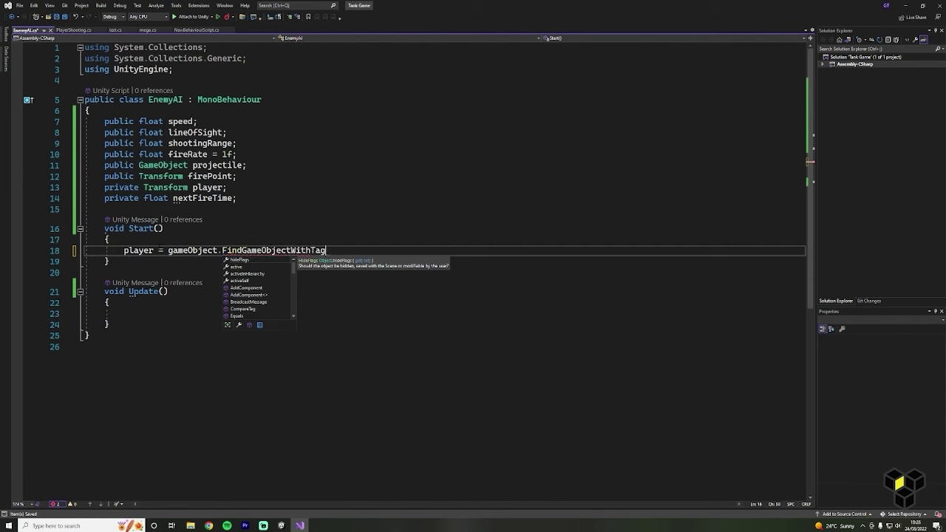
pyautogui.write('("P')
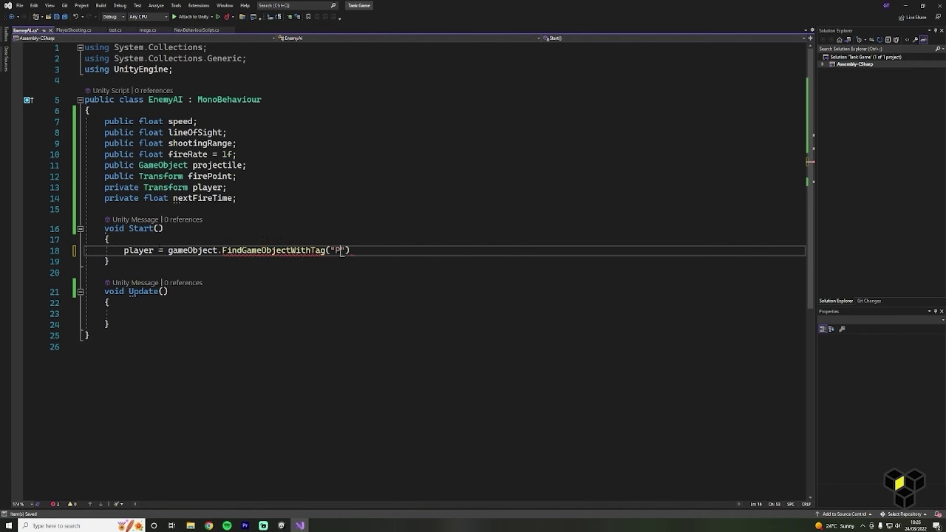
pyautogui.write('layer").transform;')
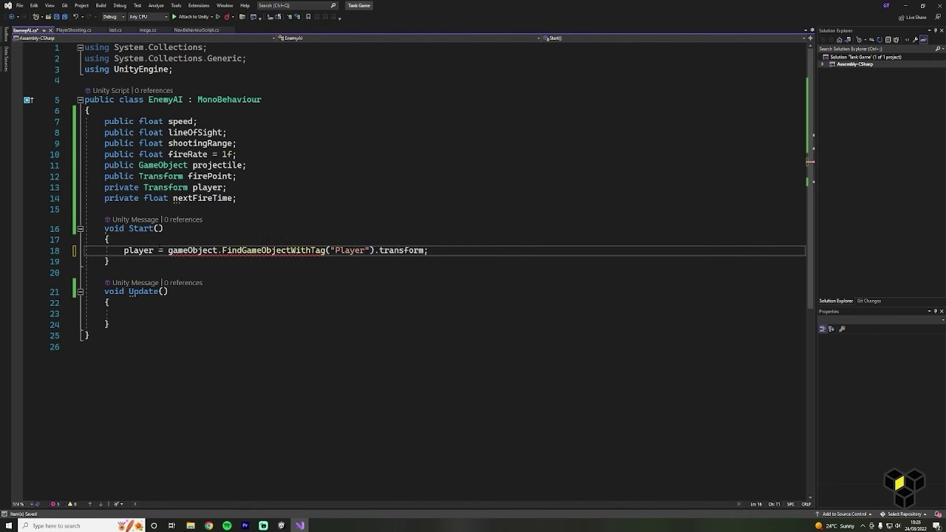
pyautogui.hotkey('ctrl', 's')
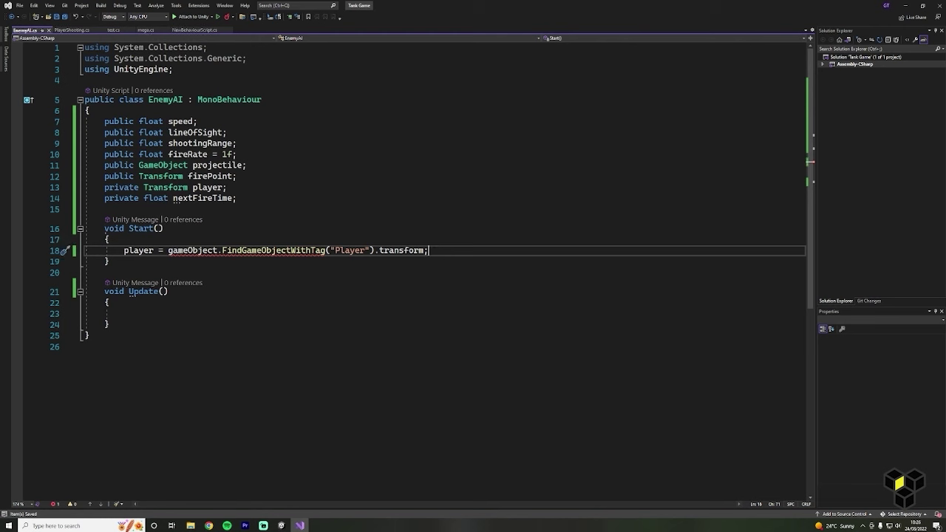
# Correct gameObject to the class name GameObject in the player assignment in Start.
pyautogui.click(173, 251)
pyautogui.press('BackSpace')
pyautogui.write('G')
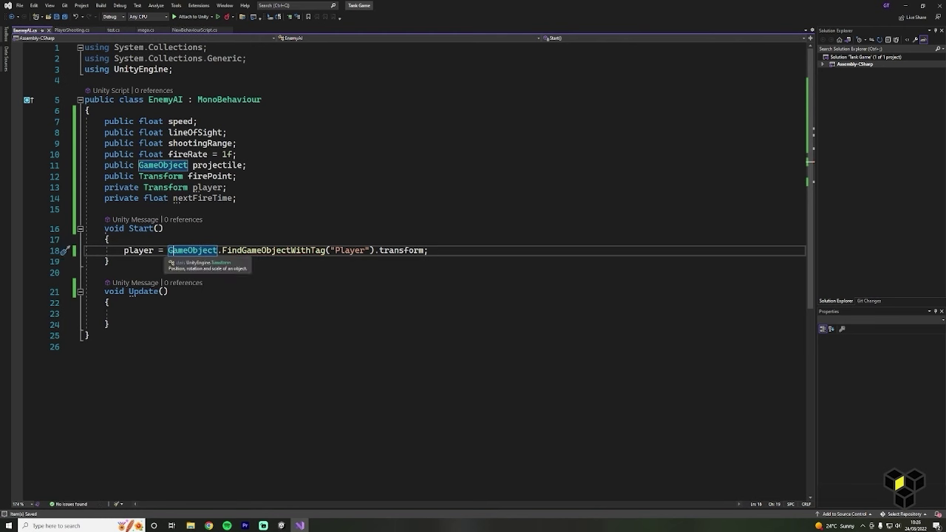
# In the Update method, add transform.LookAt(player); so the enemy faces the player.
pyautogui.click(109, 302)
pyautogui.click(130, 313)
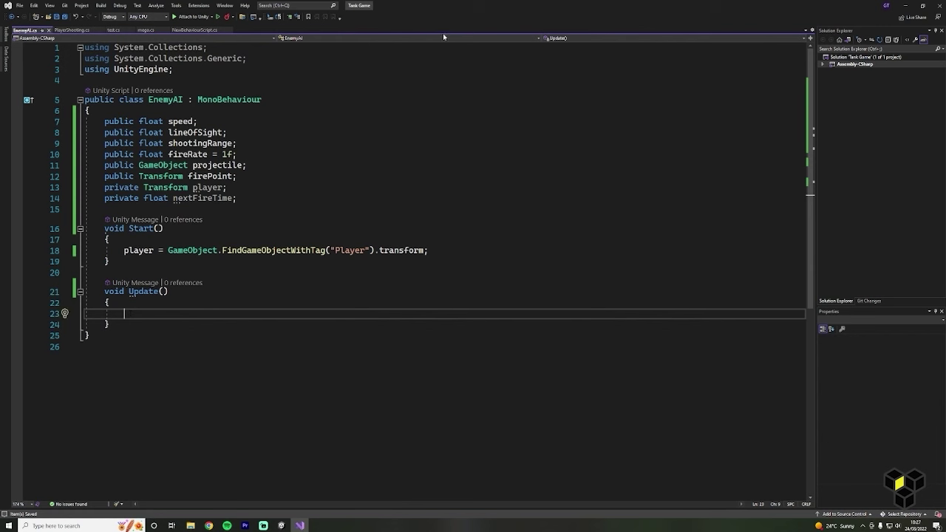
pyautogui.write('trans')
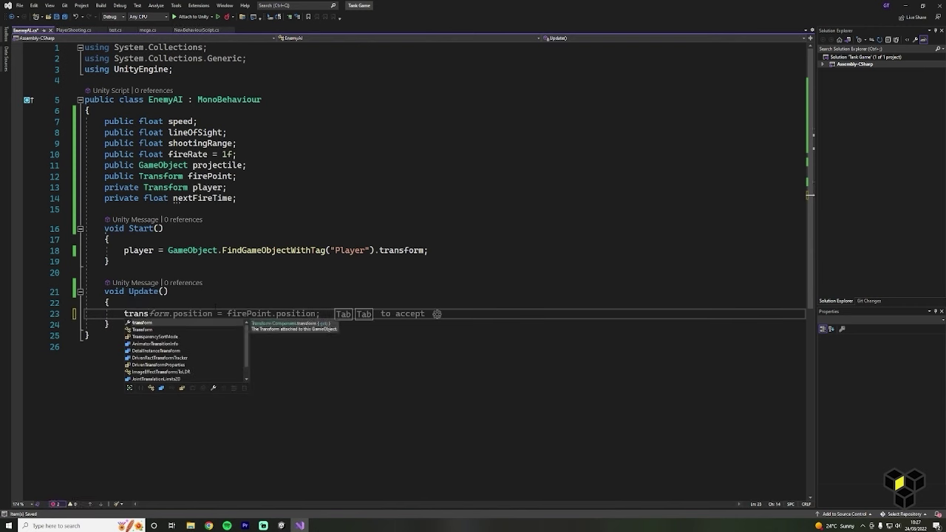
pyautogui.write('form.loo')
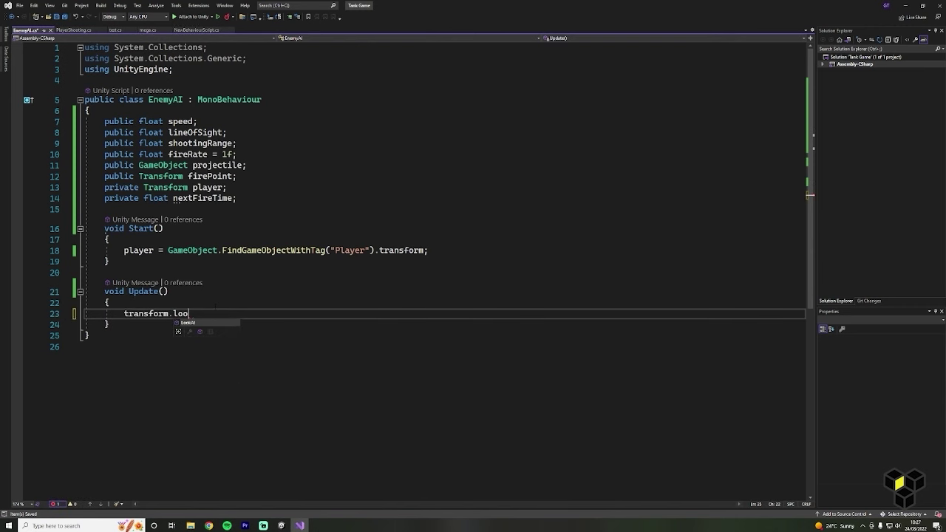
pyautogui.press('Tab')
pyautogui.write('(')
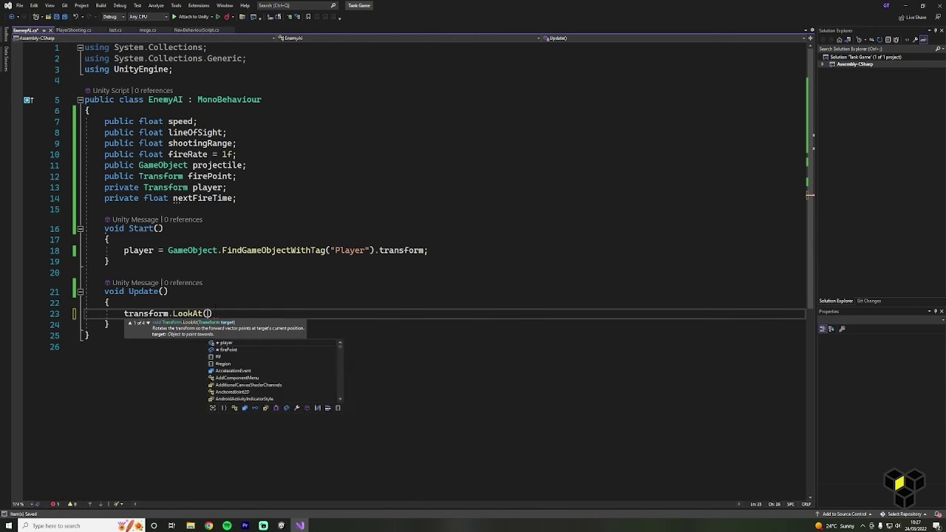
pyautogui.write('player);')
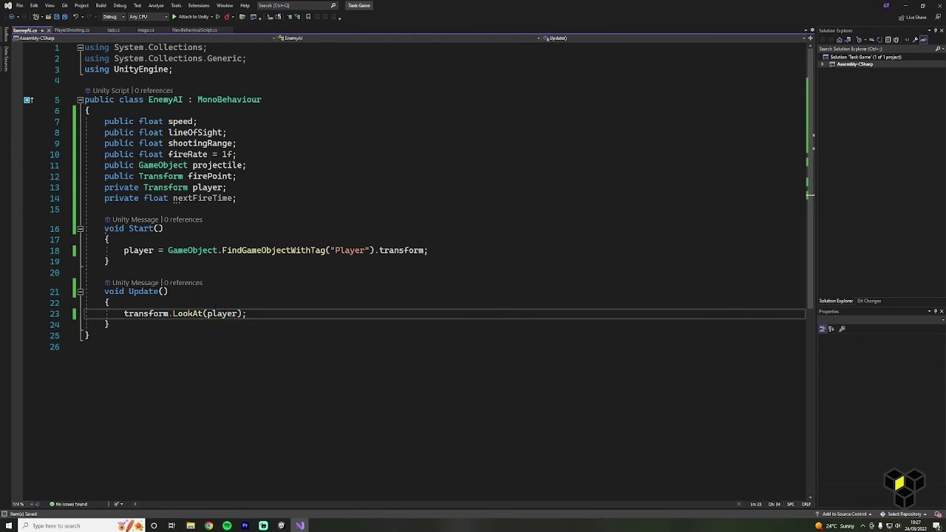
# Below the LookAt line in Update, declare float distanceFromPlayer = Vector3.Distance(player.position, transform.position);.
pyautogui.press('Return')
pyautogui.write('float ')
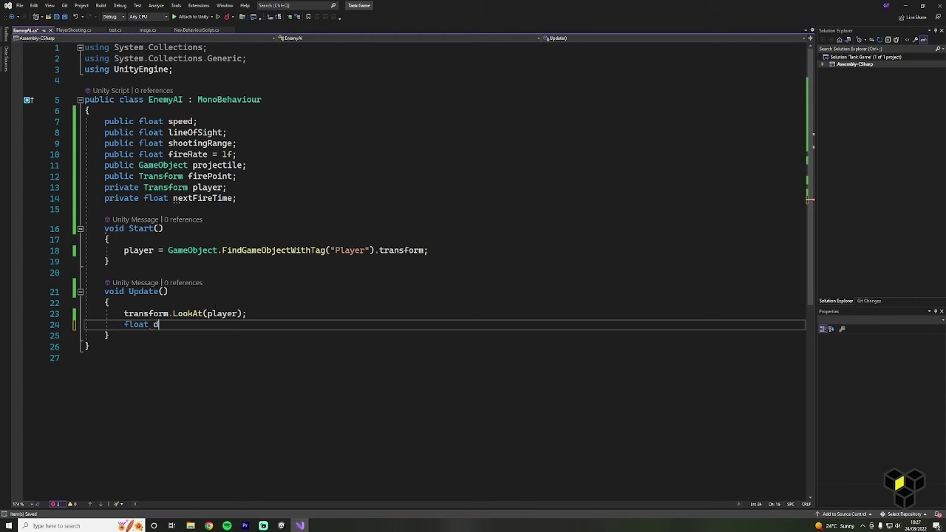
pyautogui.write('distanceFrom')
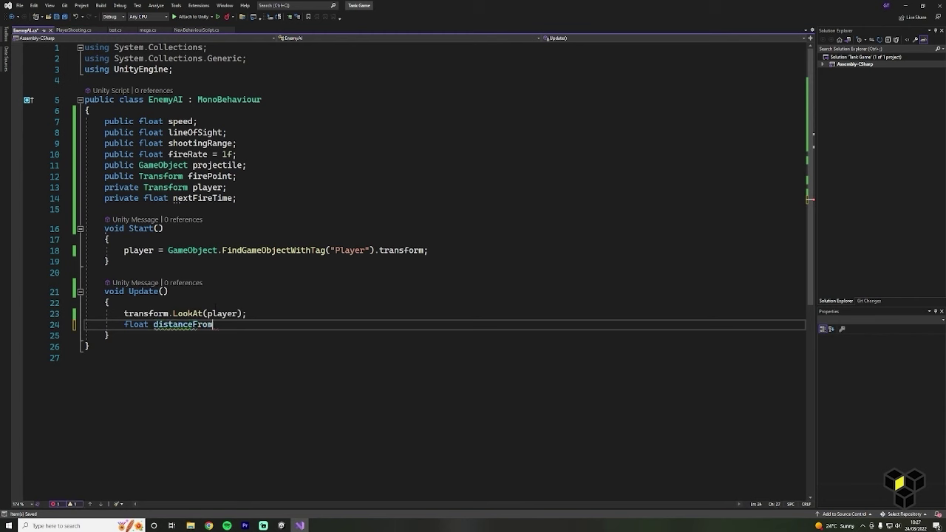
pyautogui.write('Player')
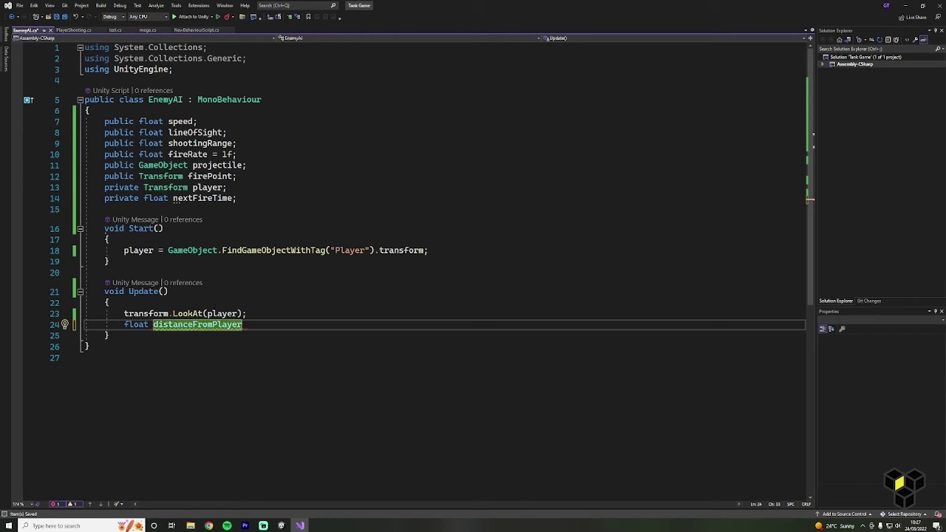
pyautogui.write(' = ve')
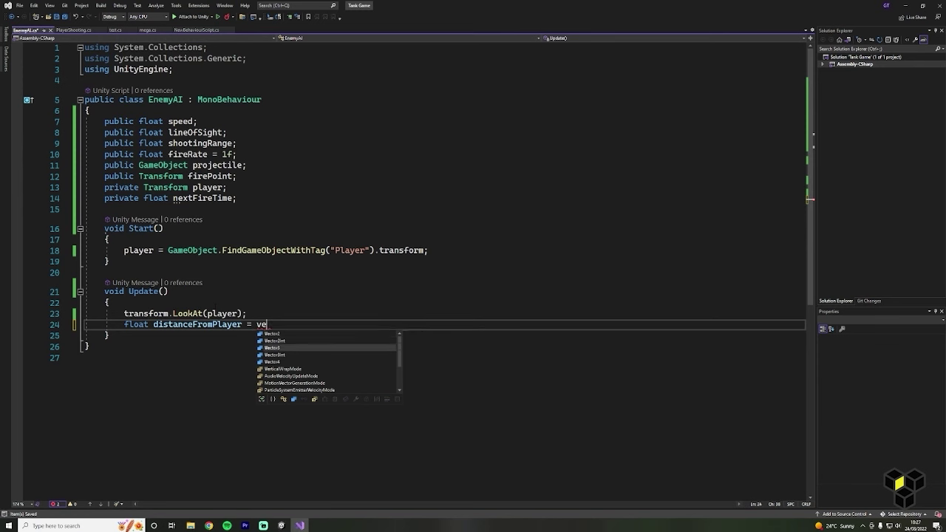
pyautogui.press('Tab')
pyautogui.write('.dis')
pyautogui.press('Tab')
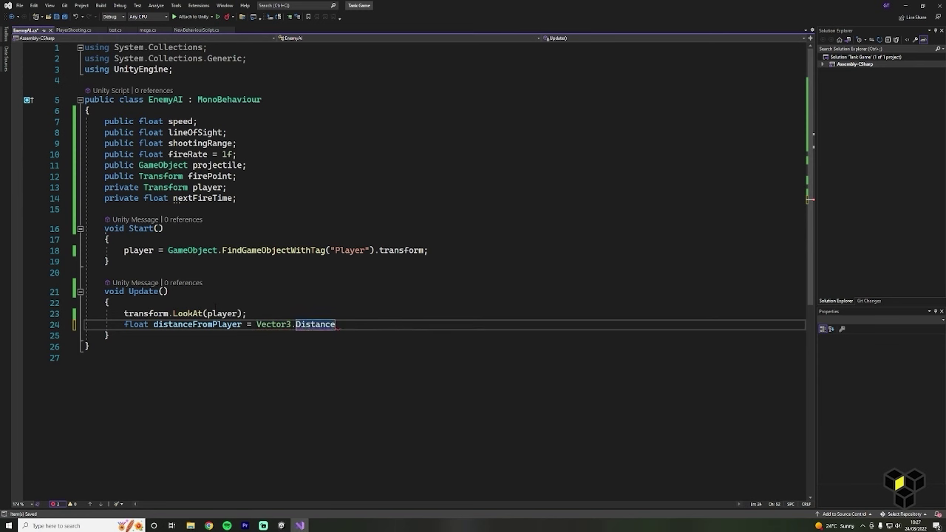
pyautogui.write('(player.po')
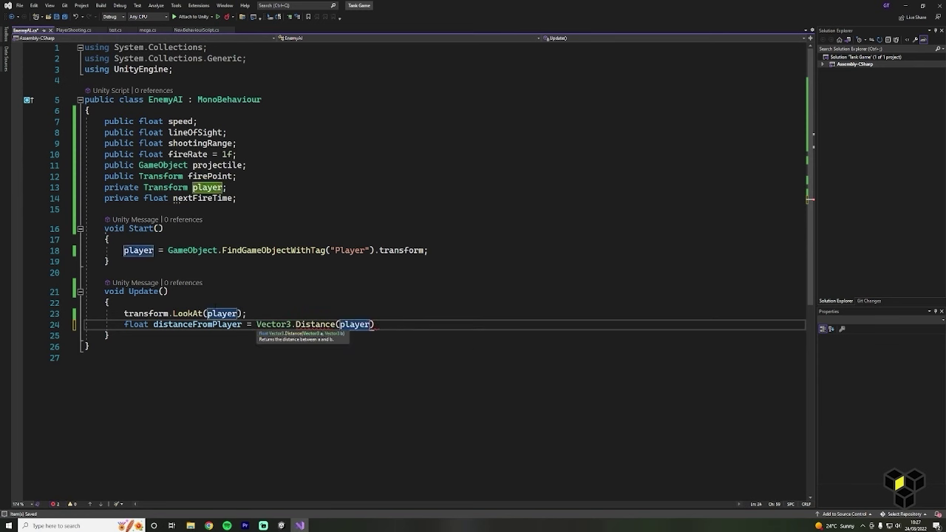
pyautogui.press('Tab')
pyautogui.write(',transform.')
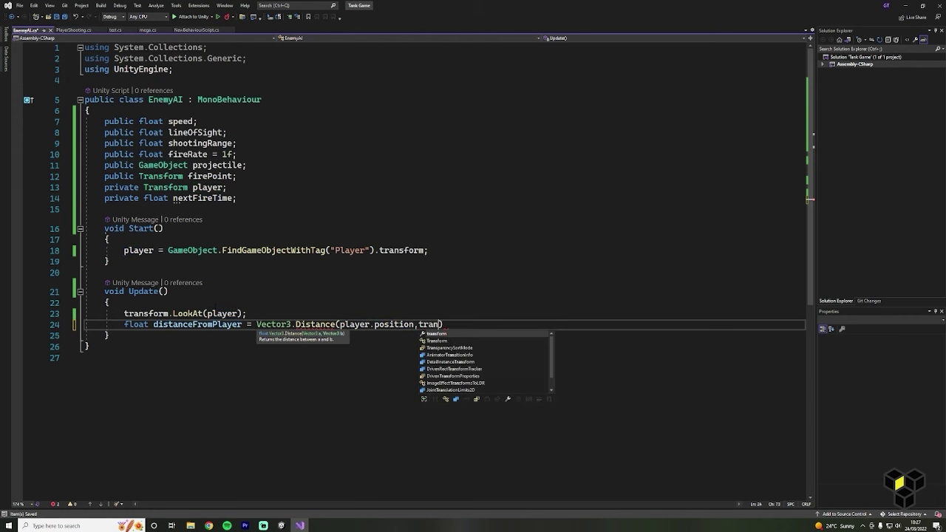
pyautogui.press('Tab')
pyautogui.write(');')
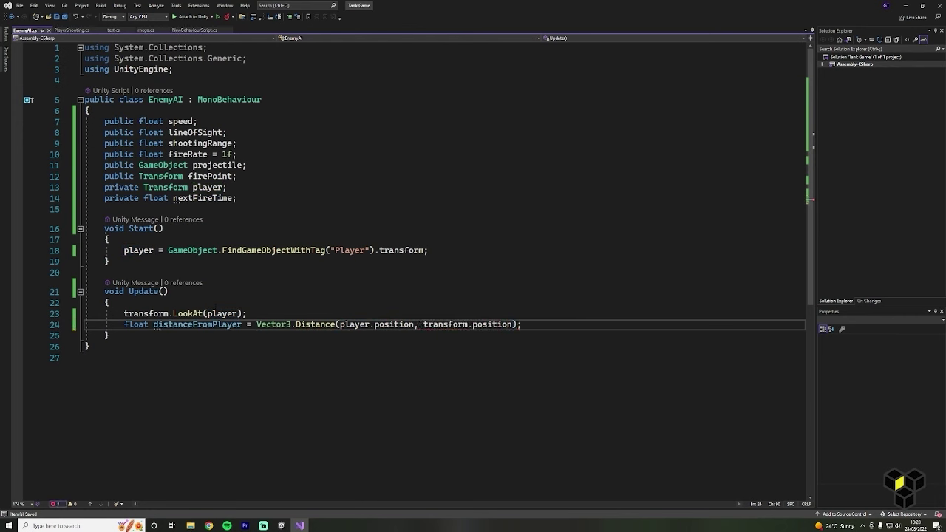
# After a blank line in Update, add an if block with the condition distanceFromPlayer < lineOfSight && distanceFromPlayer > shootingRange.
pyautogui.press('Return')
pyautogui.press('Return')
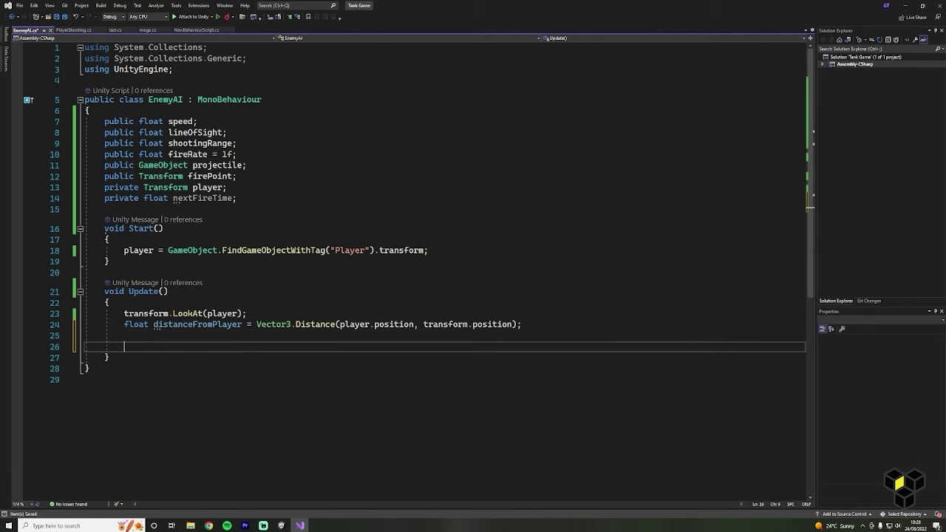
pyautogui.write('if(distanceFromPlayer')
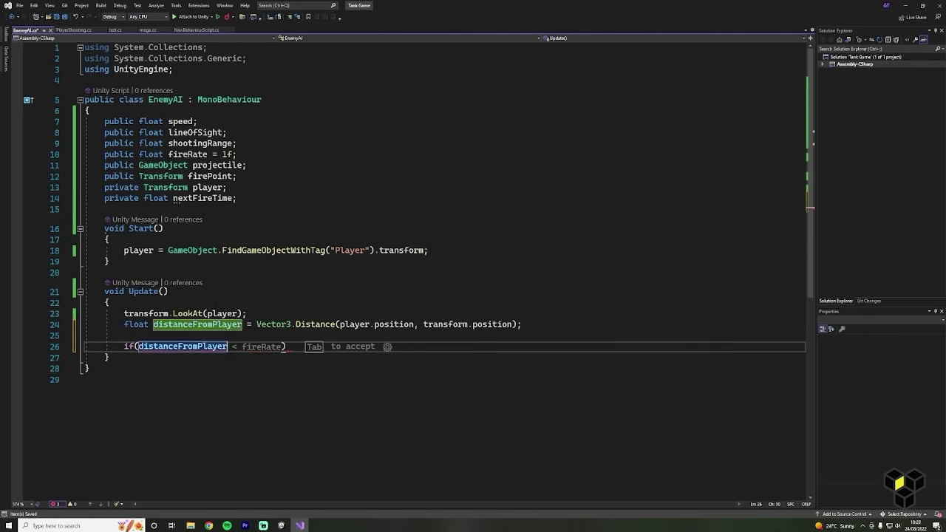
pyautogui.write(' < ')
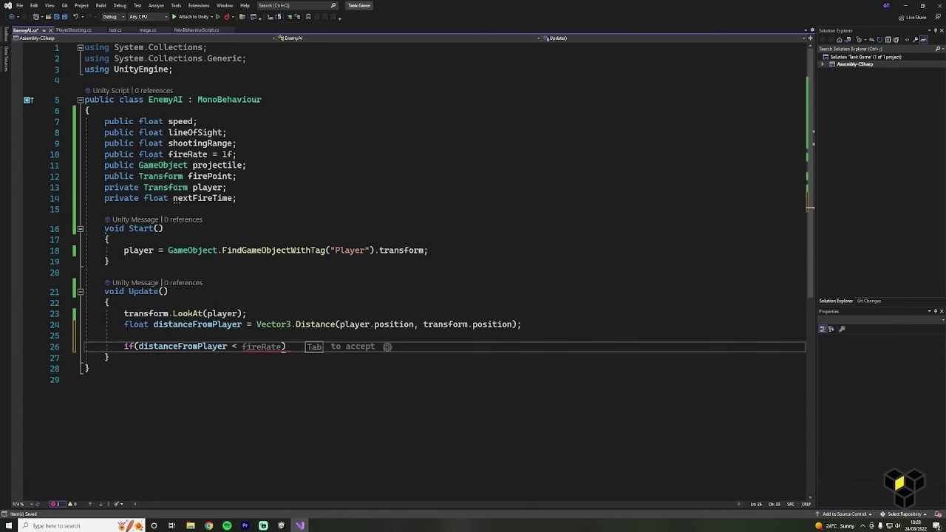
pyautogui.write('lineOfSight')
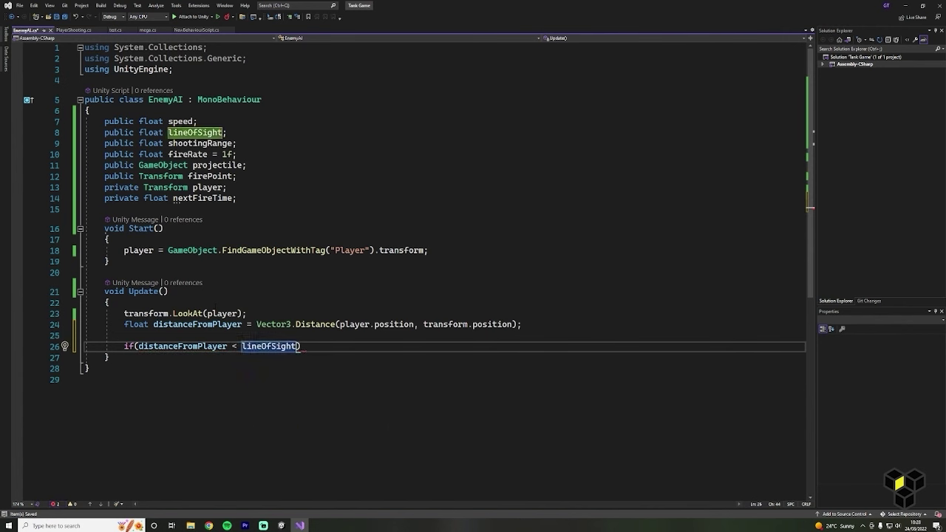
pyautogui.write(' && ')
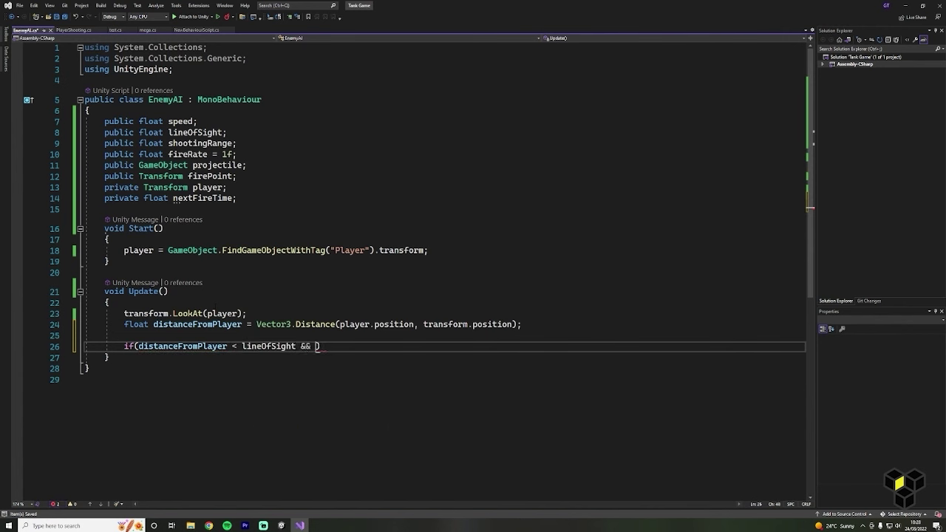
pyautogui.write('distanceFromPlayer')
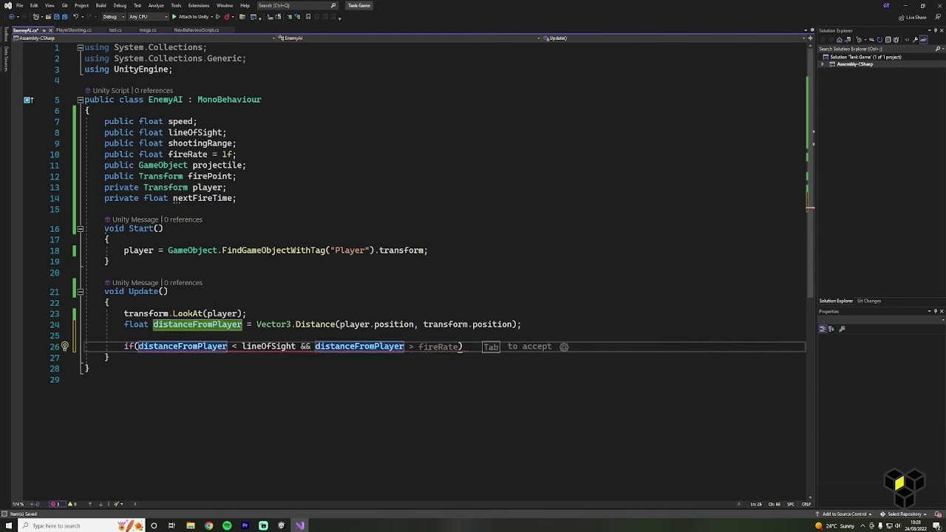
pyautogui.write(' > shootingRange')
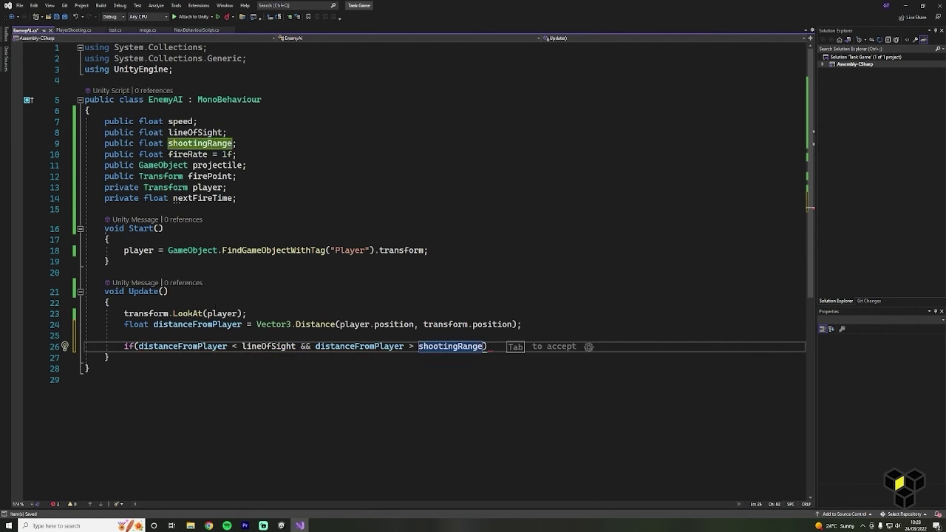
pyautogui.write(') {')
pyautogui.press('Return')
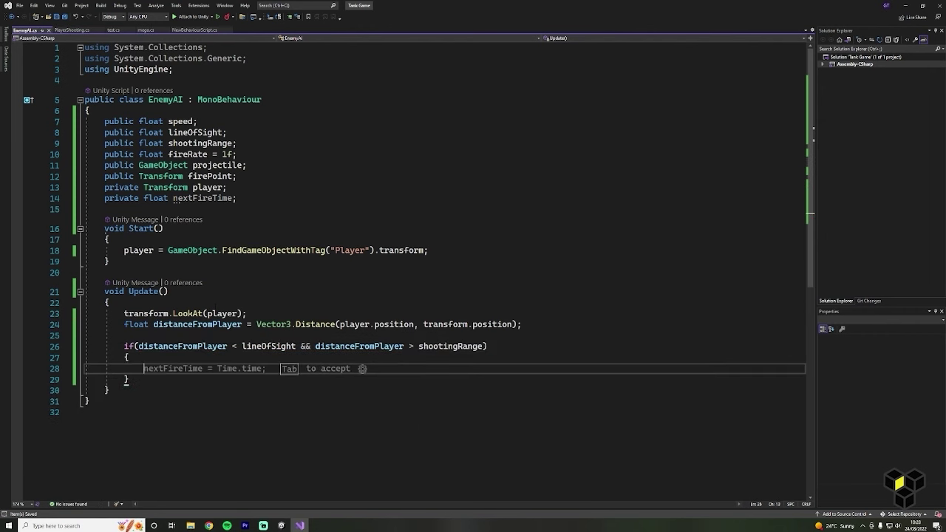
# Inside the if block, add transform.position = Vector3.MoveTowards(this.transform.position, player.position, speed * Time.deltaTime); and save the script.
pyautogui.write('tran')
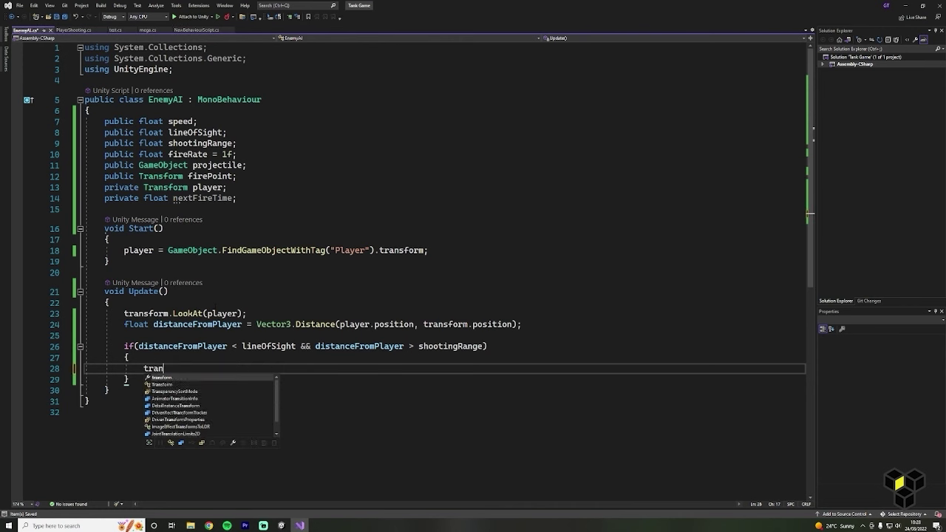
pyautogui.write('sform.po')
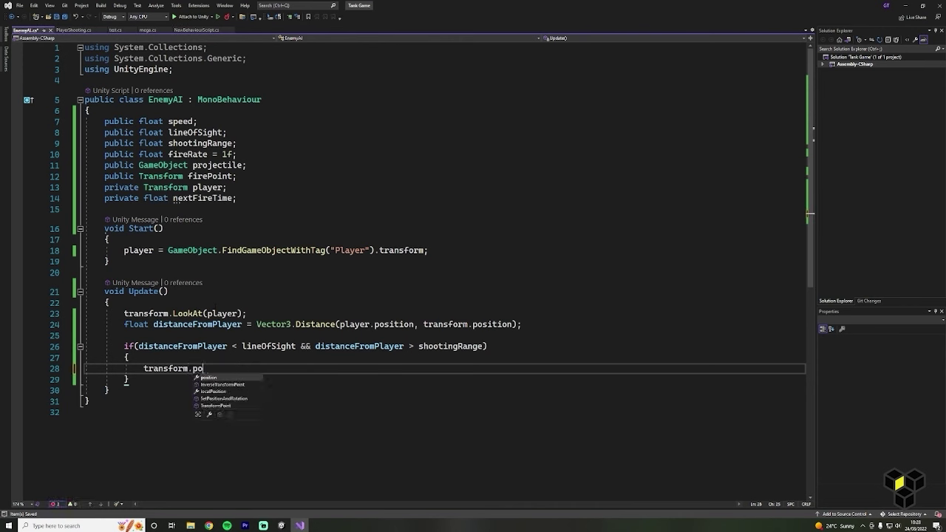
pyautogui.write('sition = Vec')
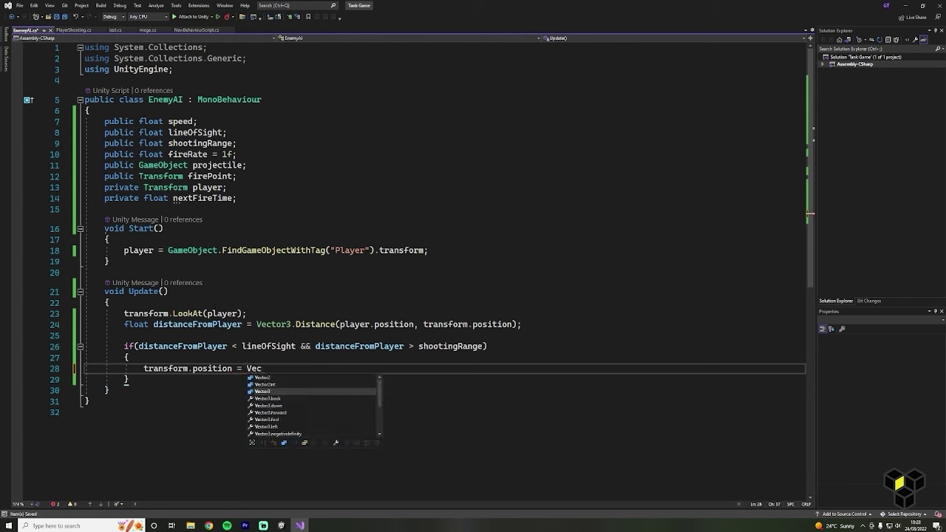
pyautogui.press('Tab')
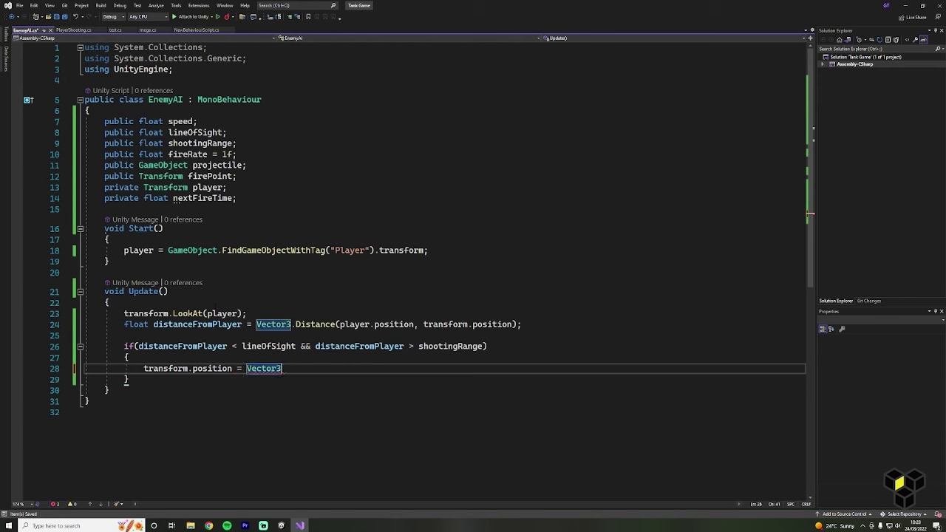
pyautogui.write('.MoveTowards')
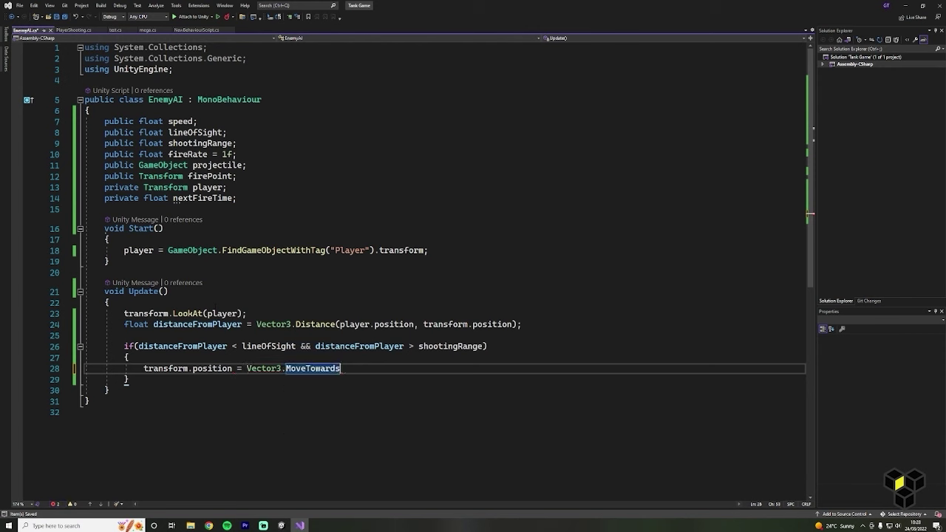
pyautogui.write('(this.')
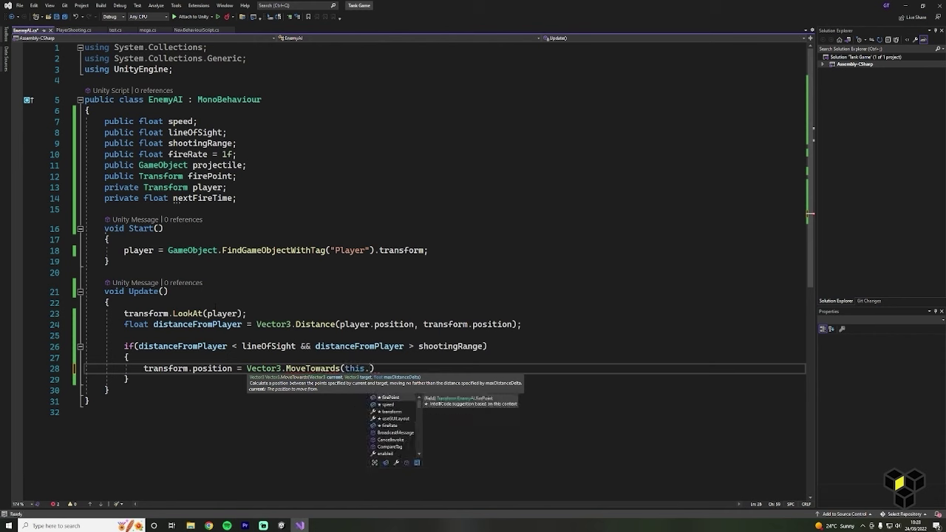
pyautogui.write('transform.position')
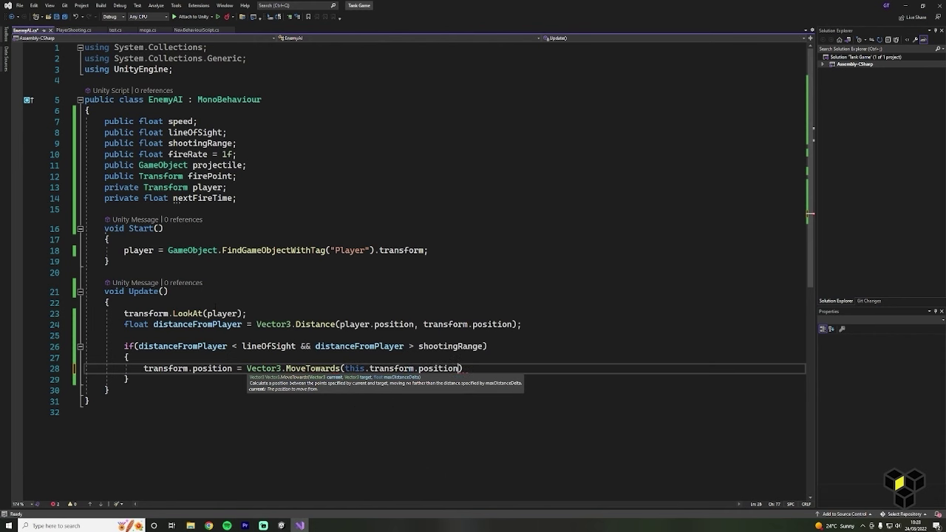
pyautogui.write(', player.')
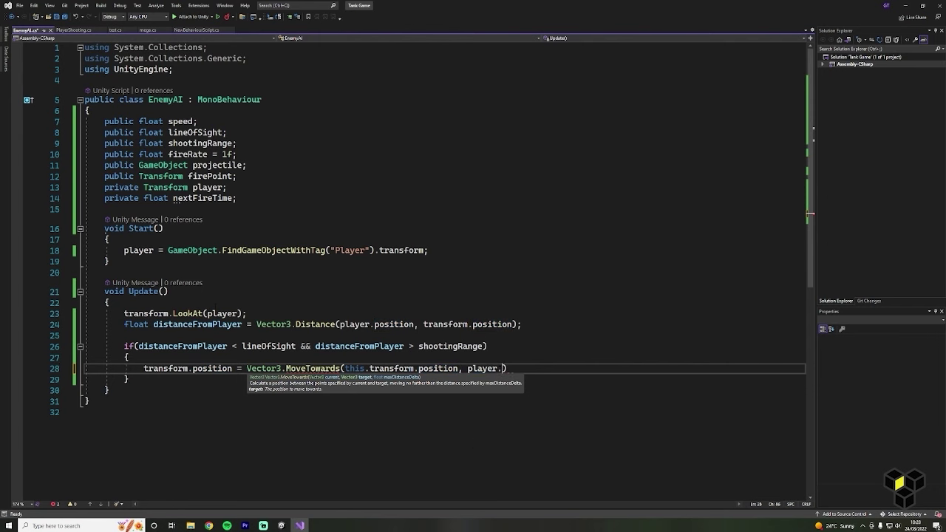
pyautogui.write('position')
pyautogui.write(', speed ')
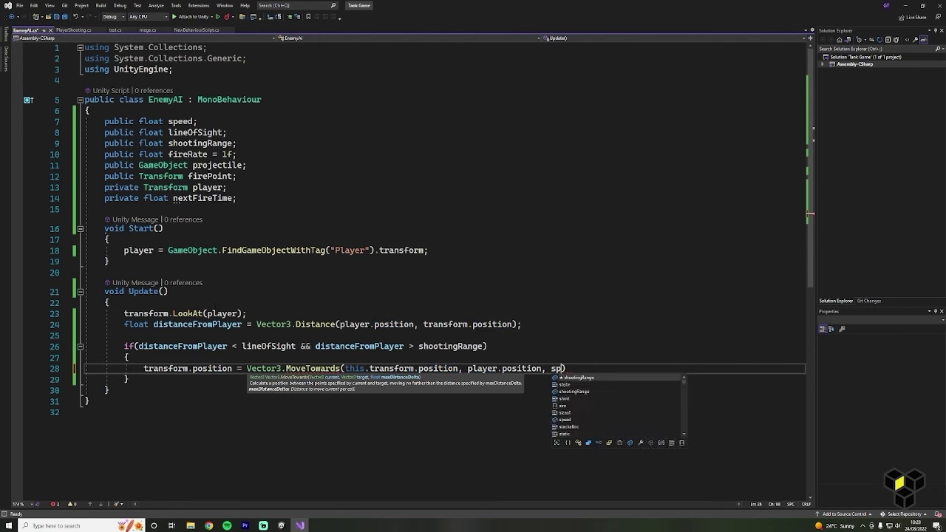
pyautogui.write('*Time.deltaTime')
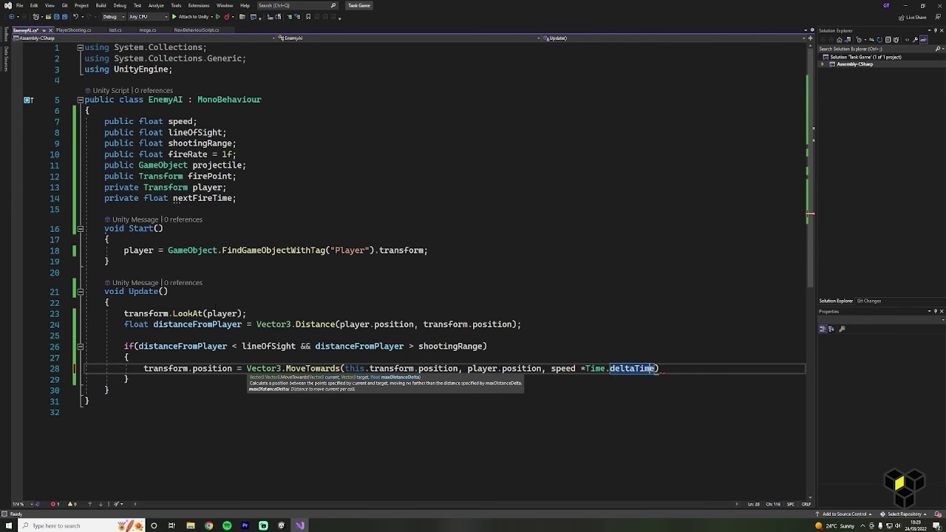
pyautogui.press('Left')
pyautogui.press('Left')
pyautogui.press('Left')
pyautogui.press('Left')
pyautogui.press('Left')
pyautogui.press('Left')
pyautogui.press('Left')
pyautogui.press('Left')
pyautogui.press('Left')
pyautogui.press('Left')
pyautogui.press('Left')
pyautogui.press('Left')
pyautogui.press('Left')
pyautogui.press('Right')
pyautogui.press('Right')
pyautogui.press('Right')
pyautogui.press('Right')
pyautogui.press('Right')
pyautogui.press('Right')
pyautogui.press('Right')
pyautogui.press('Right')
pyautogui.press('Right')
pyautogui.press('Right')
pyautogui.press('Right')
pyautogui.press('Right')
pyautogui.press('Right')
pyautogui.press('Right')
pyautogui.press('Right')
pyautogui.write(';')
pyautogui.hotkey('ctrl', 's')
# Below the if block, add an else if block with the condition distanceFromPlayer <= shootingRange && nextFireTime < Time.time.
pyautogui.write('el')
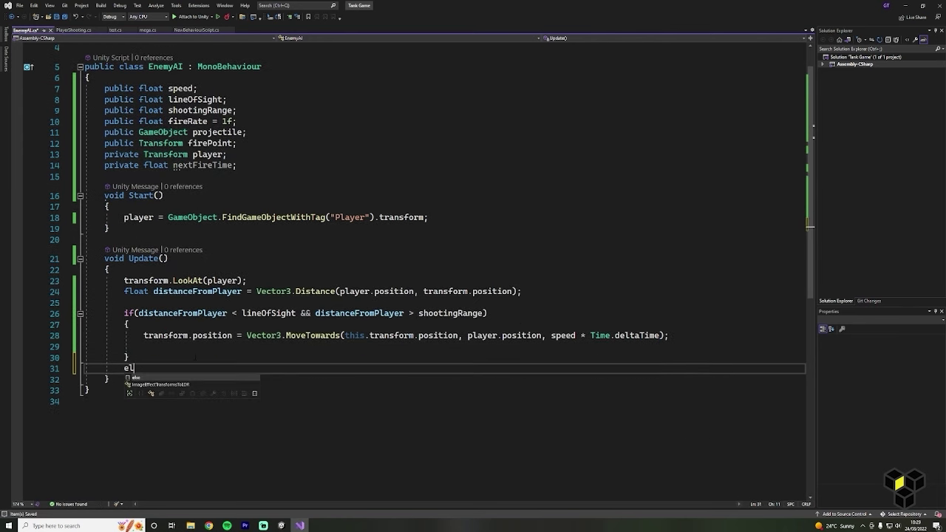
pyautogui.write('se if')
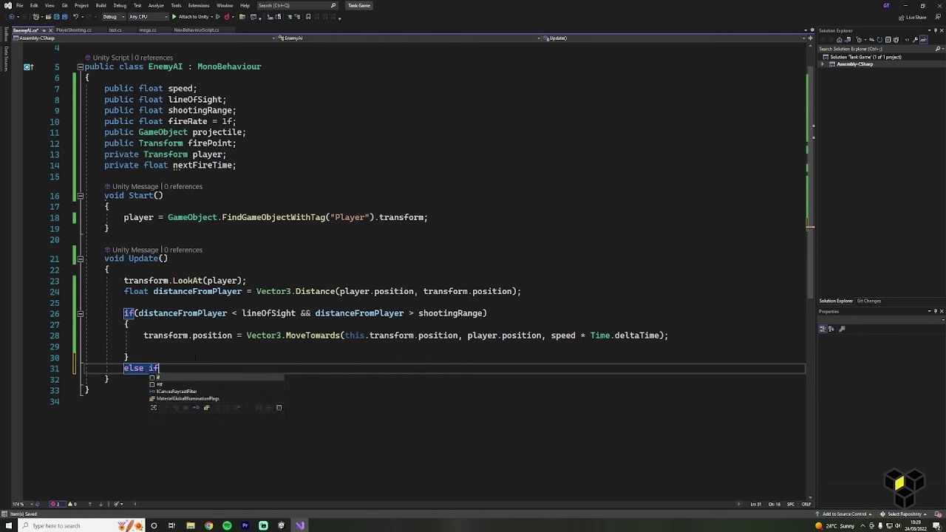
pyautogui.write('(')
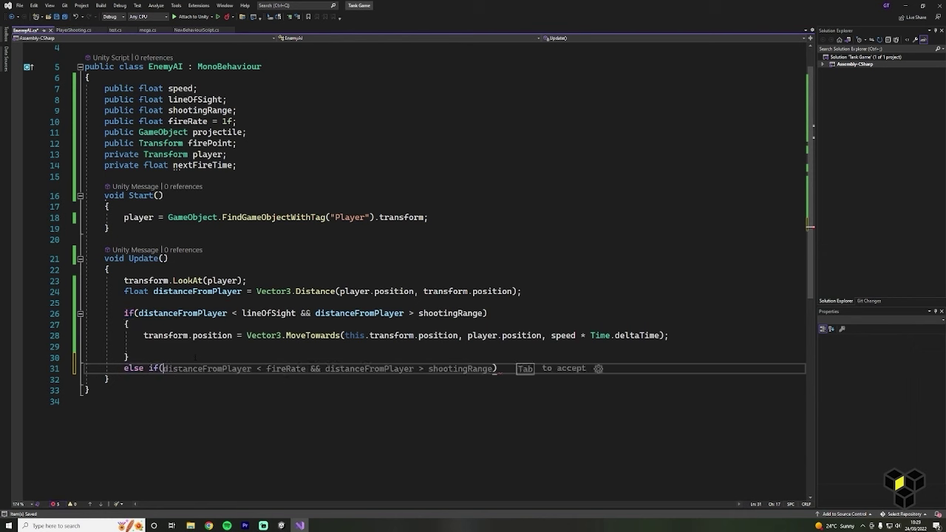
pyautogui.press('Tab')
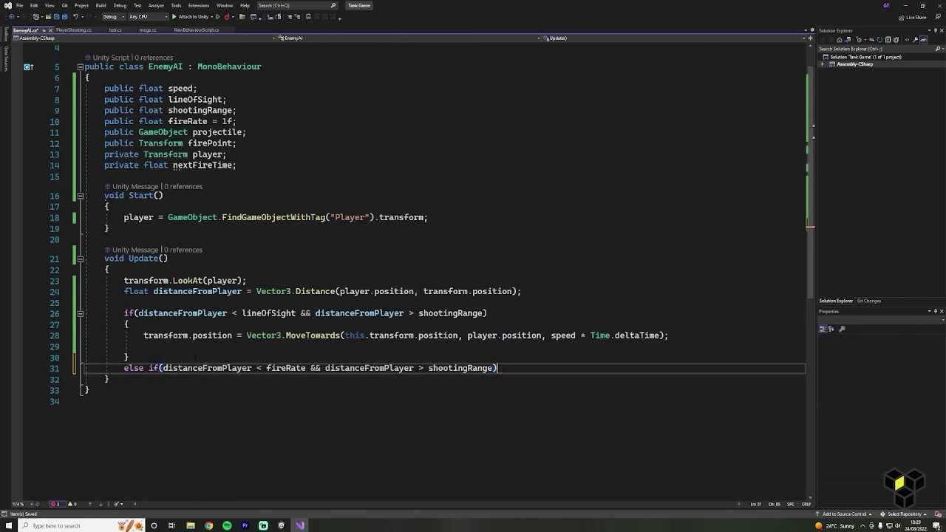
pyautogui.hotkey('ctrl', 'z')
pyautogui.write('distanceFromPlayer')
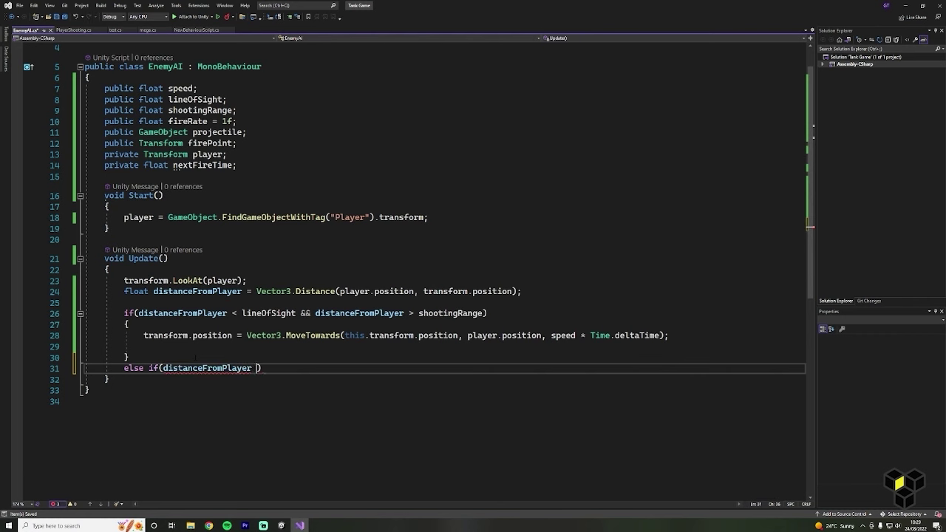
pyautogui.write('<= shootingRange')
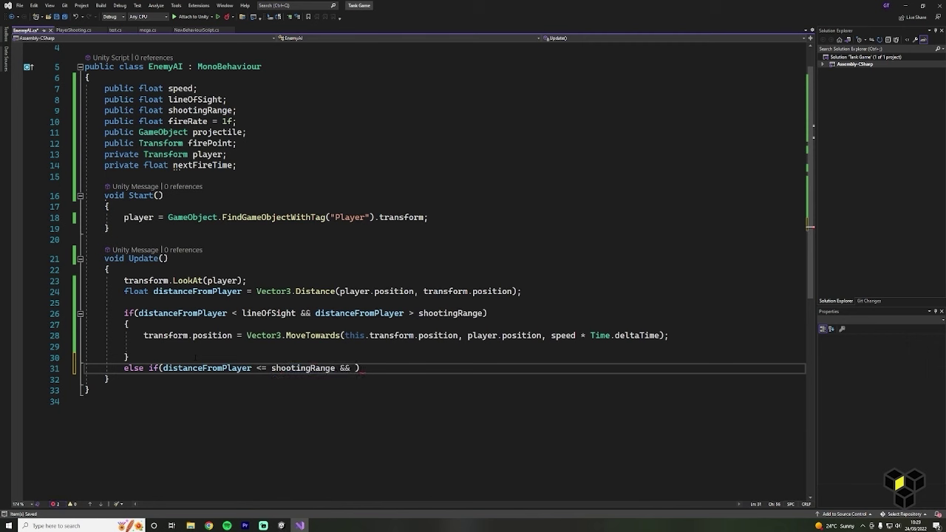
pyautogui.write(' && nextFireTime ')
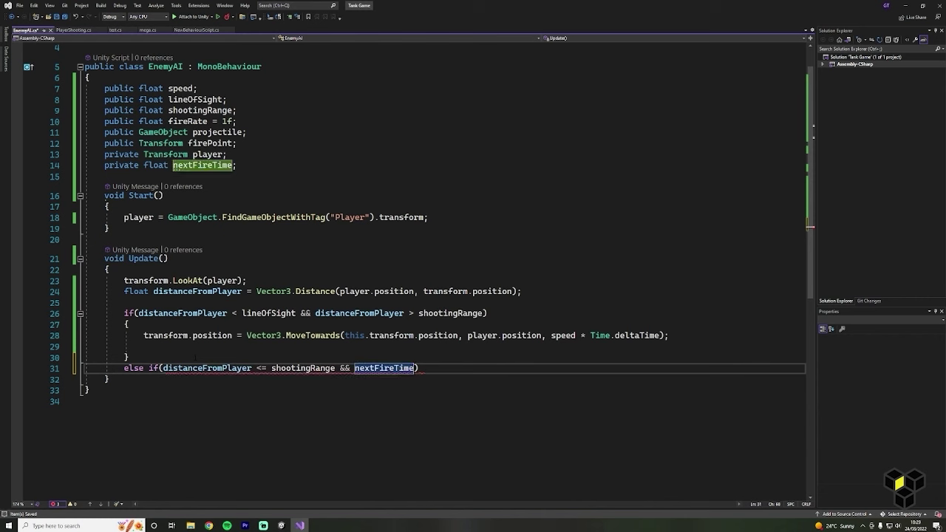
pyautogui.write('<Time.time')
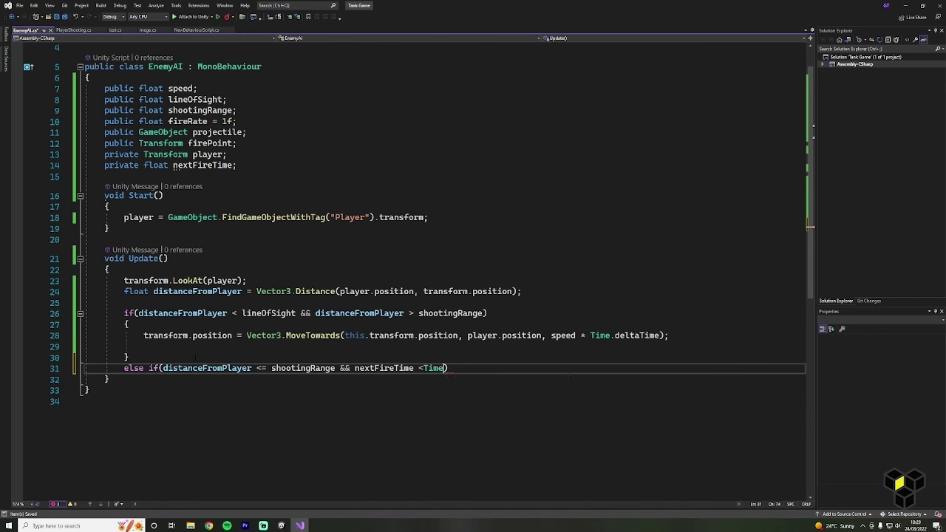
pyautogui.write(') {')
pyautogui.press('Return')
# Inside the else if block, add the line Instantiate(projectile, firePoint.transform.position, firePoint.rotation);.
pyautogui.write('Instantiate(')
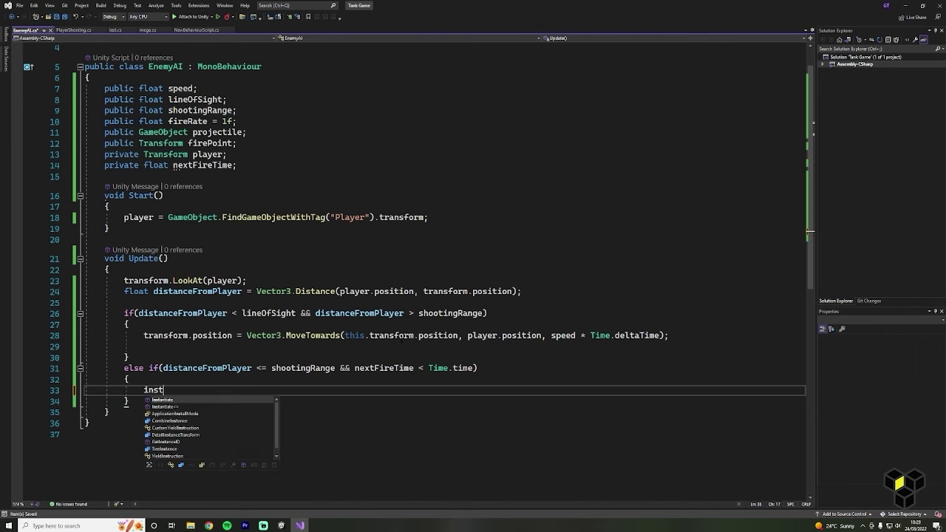
pyautogui.write('proj')
pyautogui.press('Tab')
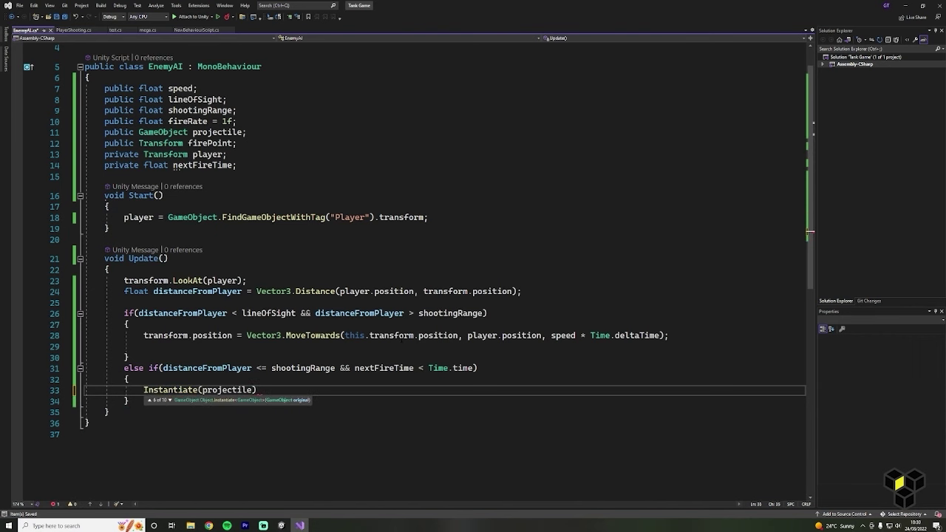
pyautogui.write(',fire')
pyautogui.press('Tab')
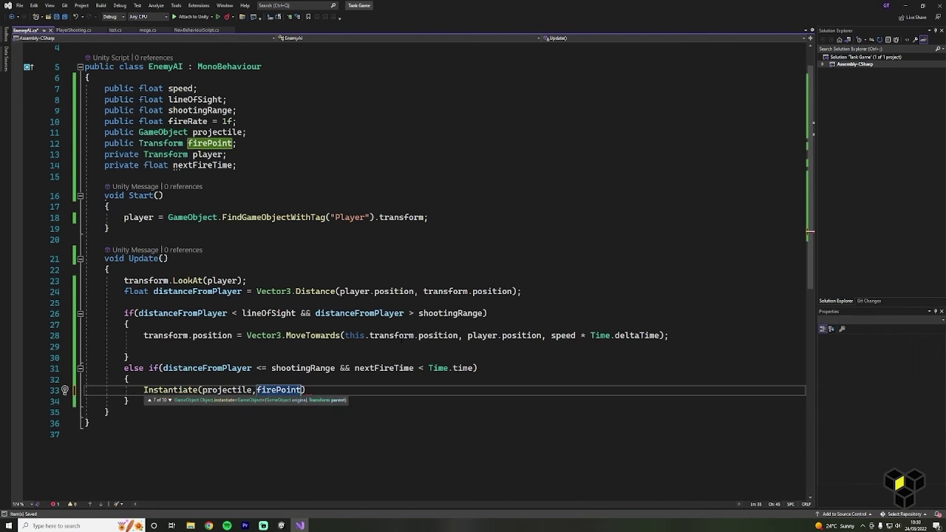
pyautogui.write('.tr')
pyautogui.press('Tab')
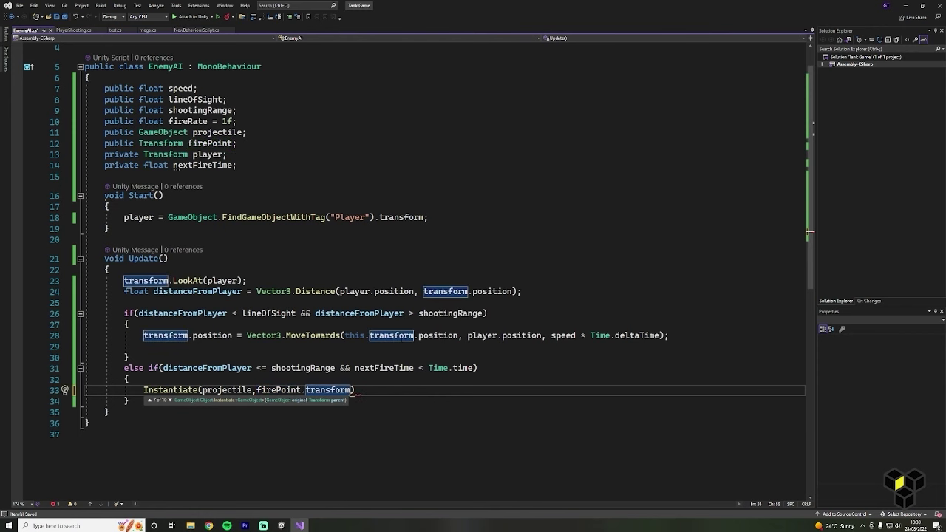
pyautogui.write('.pos')
pyautogui.press('Tab')
pyautogui.write(',fire')
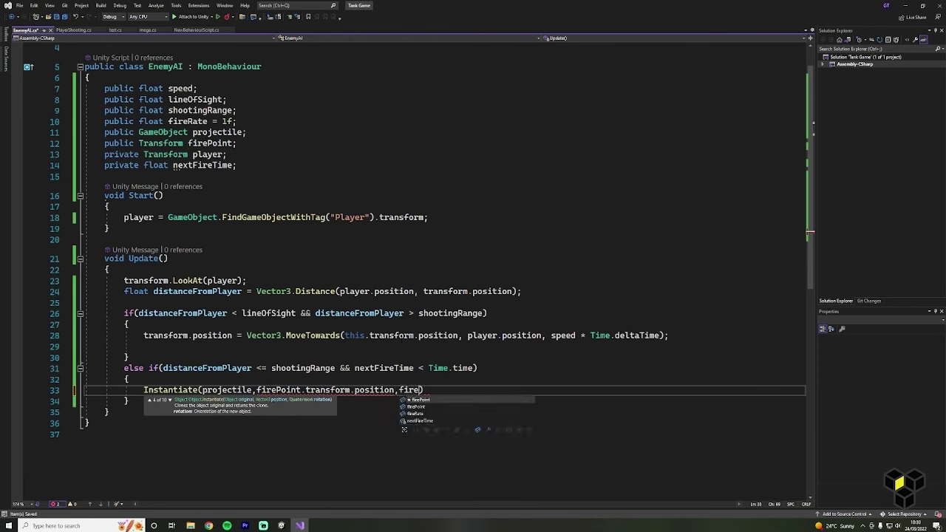
pyautogui.press('Tab')
pyautogui.write('.tr')
pyautogui.press('BackSpace')
pyautogui.press('BackSpace')
pyautogui.write('ra')
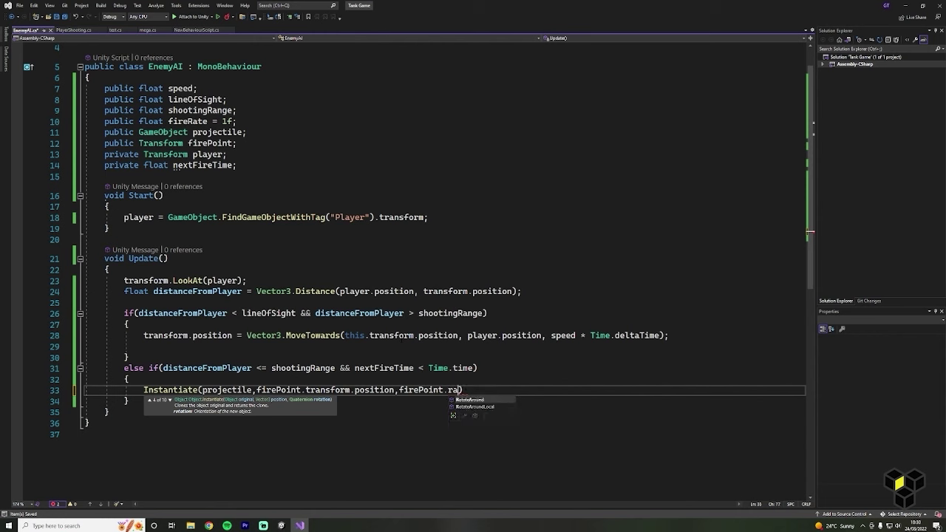
pyautogui.press('BackSpace')
pyautogui.press('BackSpace')
pyautogui.write('rot')
pyautogui.press('Tab')
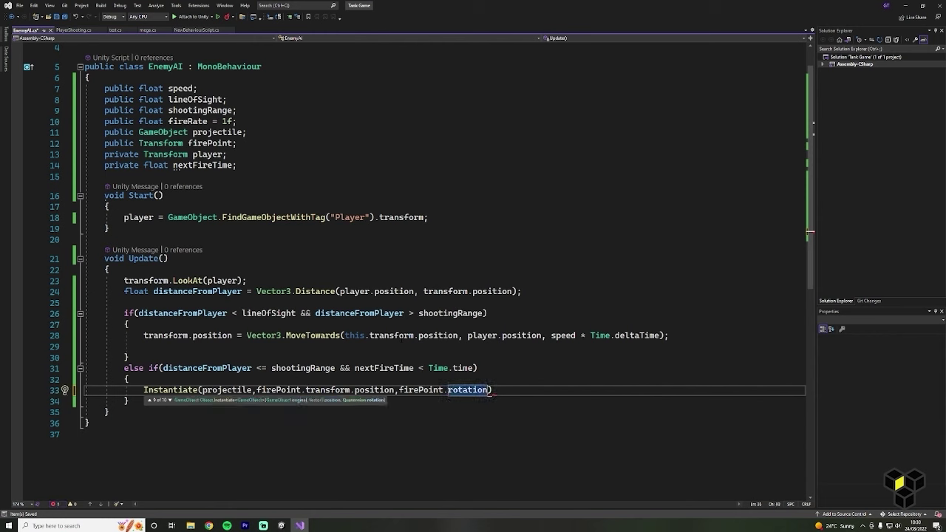
pyautogui.write(';')
# Below the Instantiate line, add nextFireTime = Time.time + fireRate; and save the script.
pyautogui.press('Return')
pyautogui.write('ne')
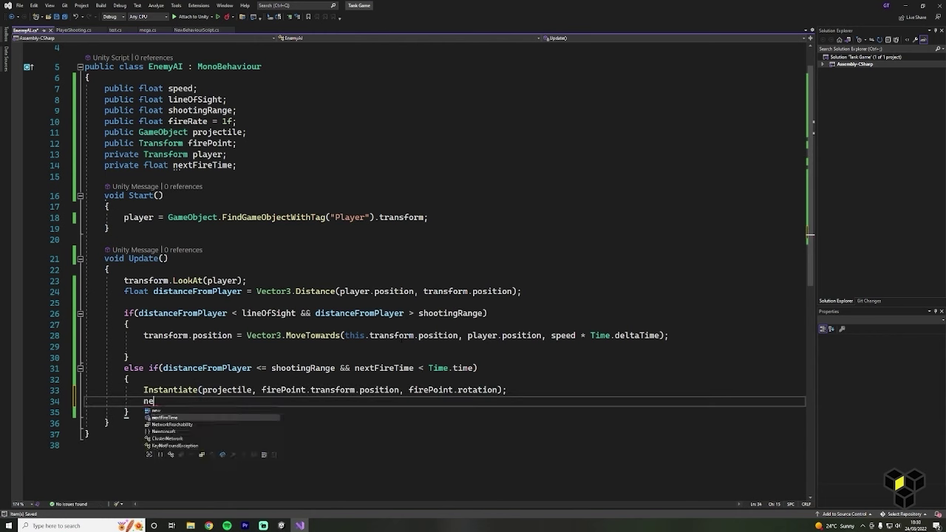
pyautogui.press('Tab')
pyautogui.write('= Time.ti')
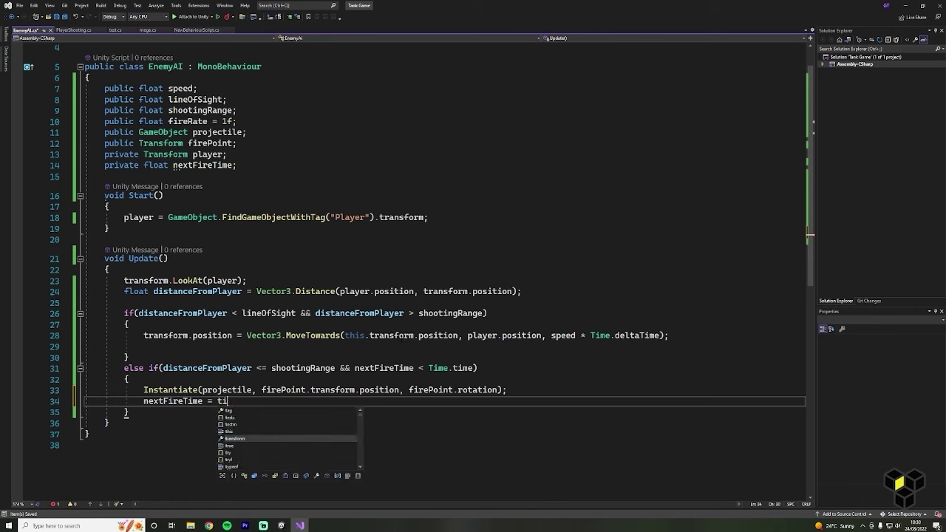
pyautogui.write('m')
pyautogui.press('Tab')
pyautogui.write('.ti')
pyautogui.press('Tab')
pyautogui.write('+ ')
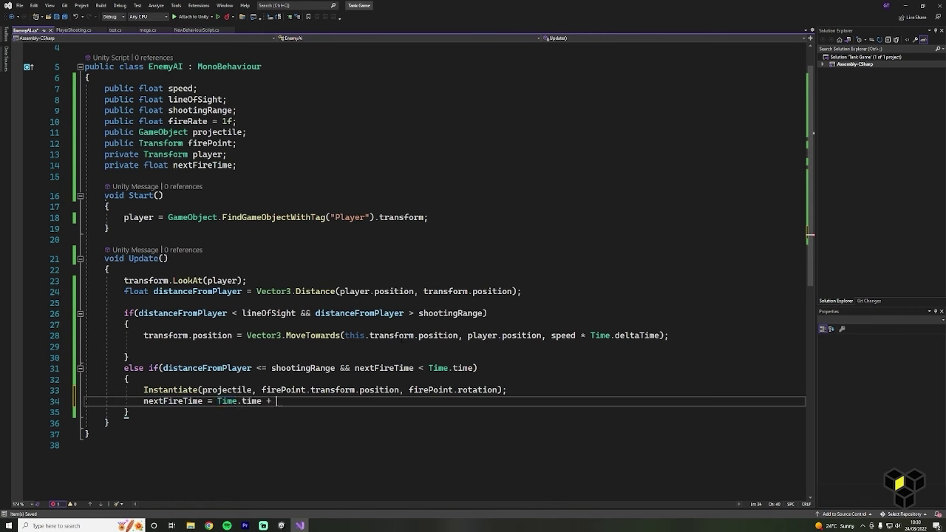
pyautogui.write('fire')
pyautogui.press('Tab')
pyautogui.write(';')
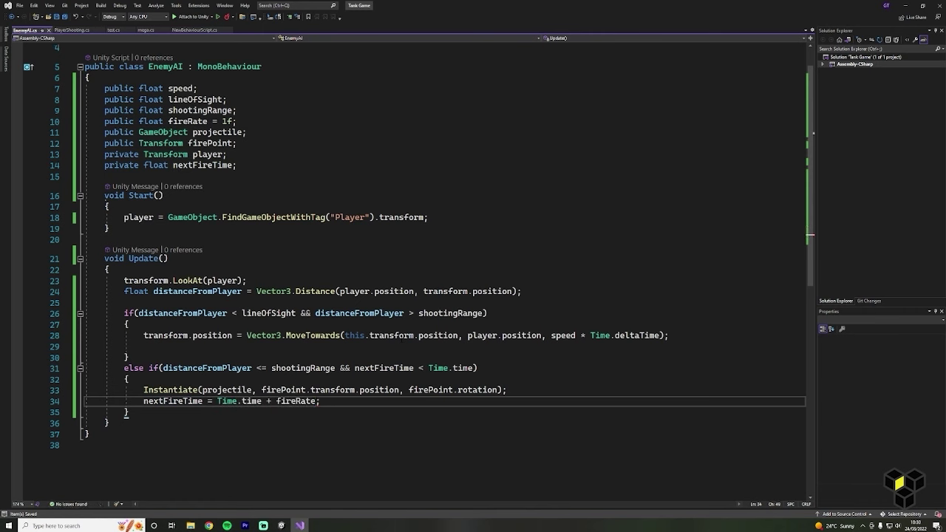
# Below the Update method, leave a blank line and add an empty private void OnDrawGizmosSelected() method.
pyautogui.click(127, 412)
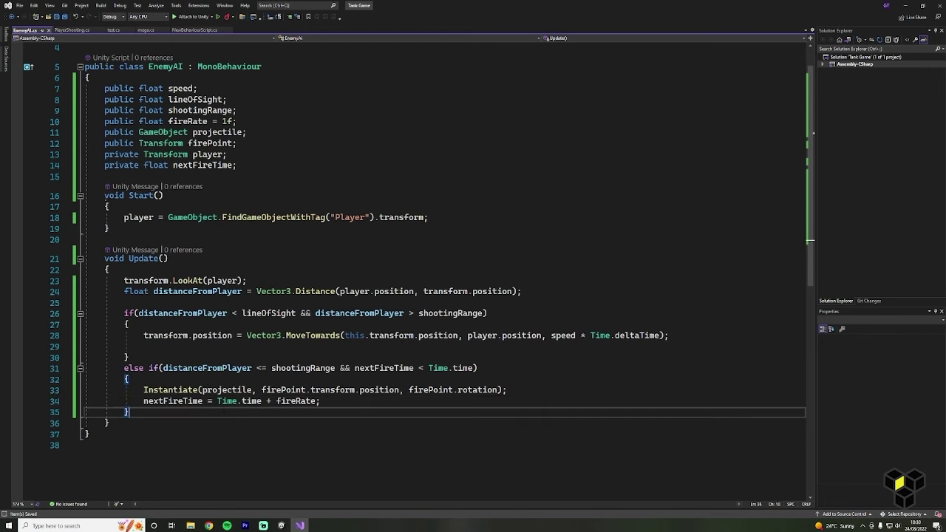
pyautogui.press('Down')
pyautogui.press('Return')
pyautogui.press('Return')
pyautogui.press('Return')
pyautogui.scroll(-2, 444, 266)
pyautogui.press('Up')
pyautogui.press('Up')
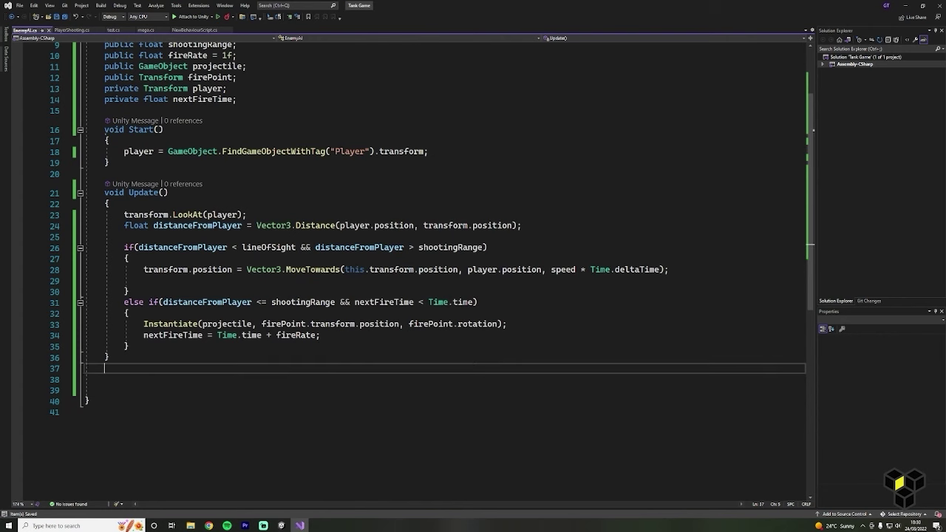
pyautogui.press('Down')
pyautogui.write('private')
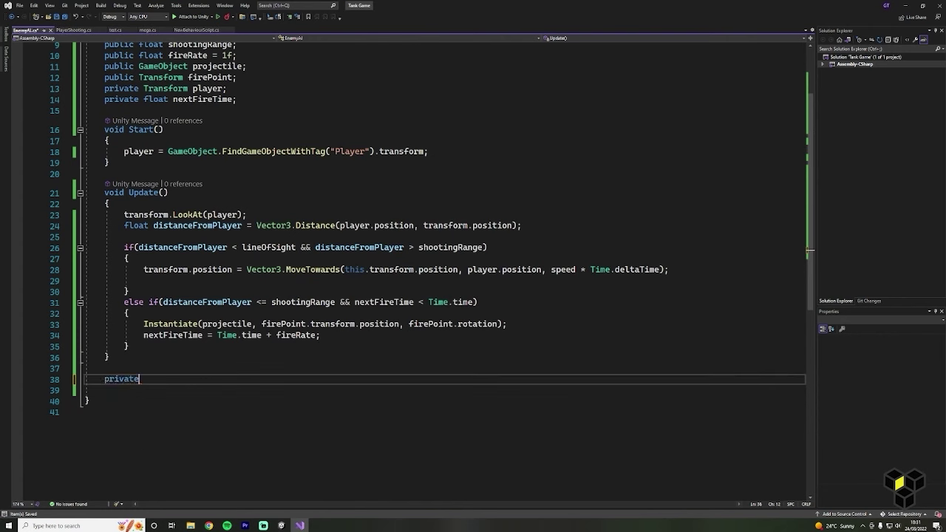
pyautogui.write(' Ond')
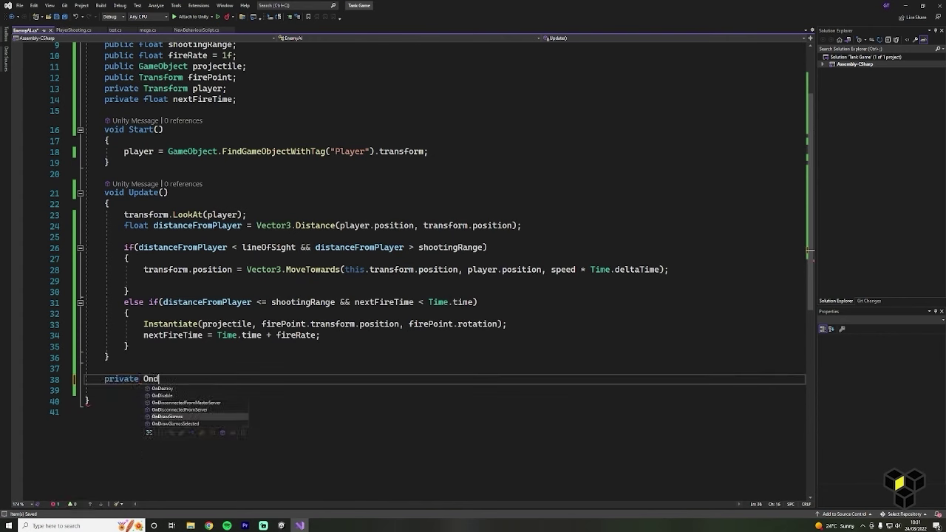
pyautogui.press('Down')
pyautogui.press('Tab')
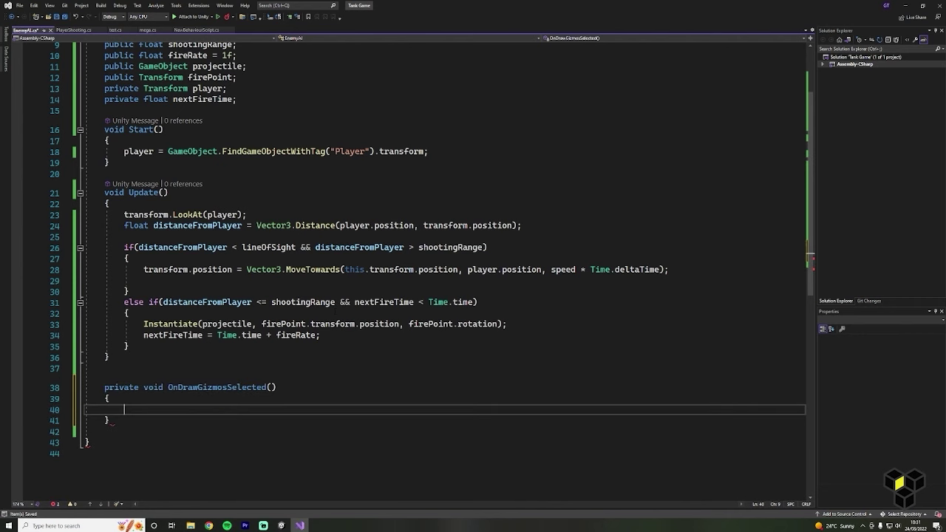
# Inside OnDrawGizmosSelected, add Gizmos.color = Color.green;.
pyautogui.write('Gizmos')
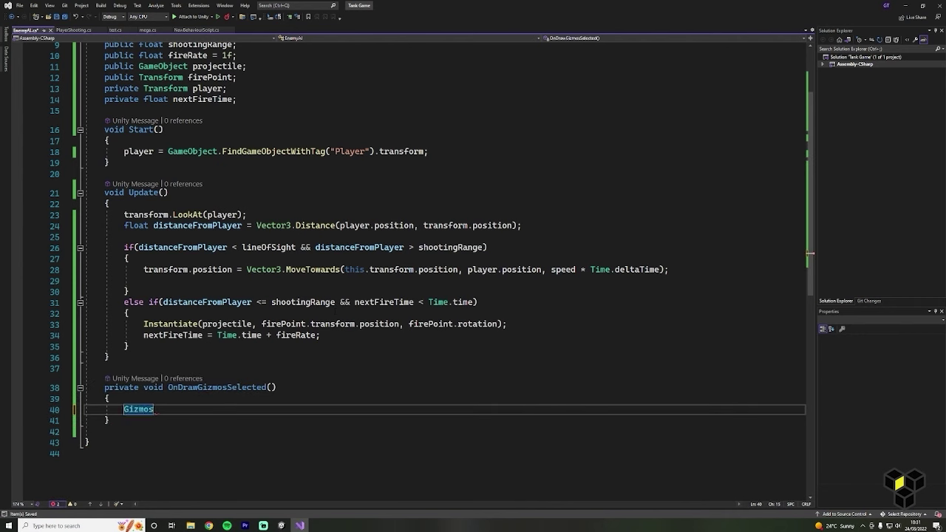
pyautogui.write('.color = Color')
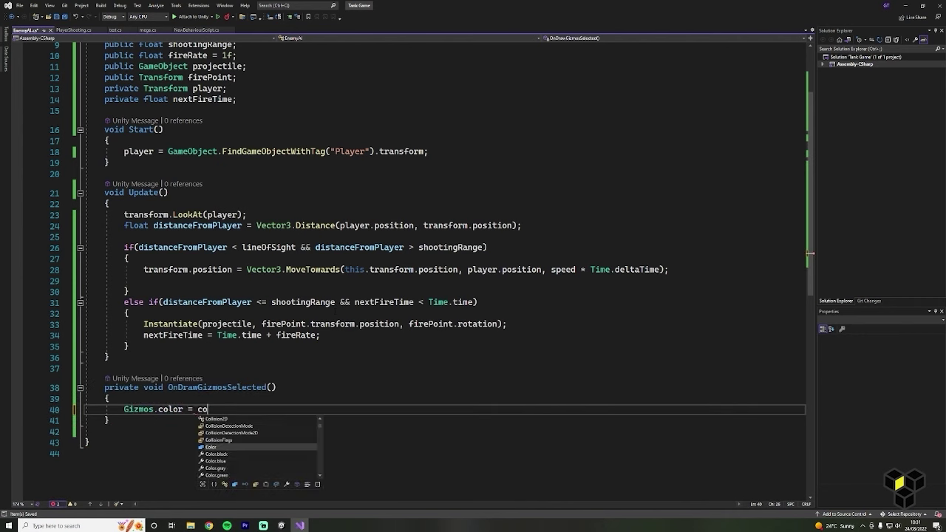
pyautogui.write('.green;')
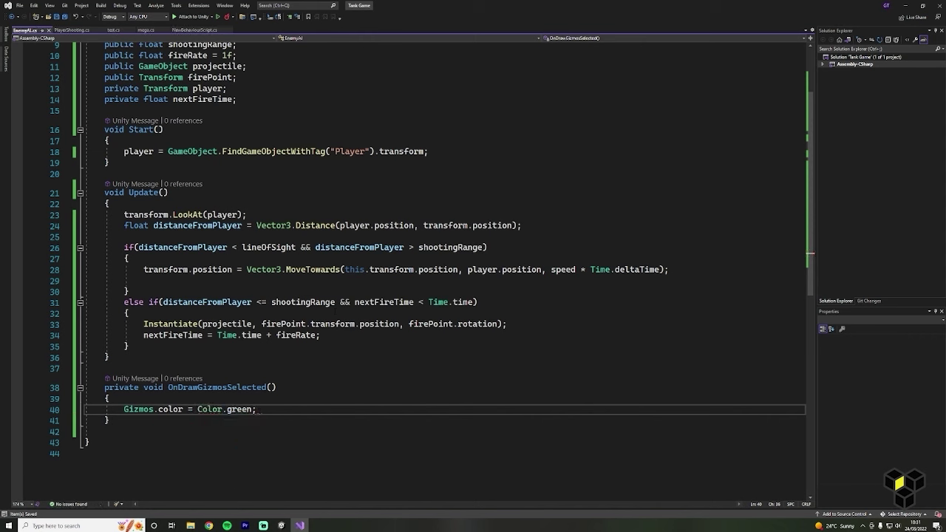
# Below the gizmo color line, add Gizmos.DrawWireSphere(transform.position, lineOfSight);.
pyautogui.press('Return')
pyautogui.write('Gizmos')
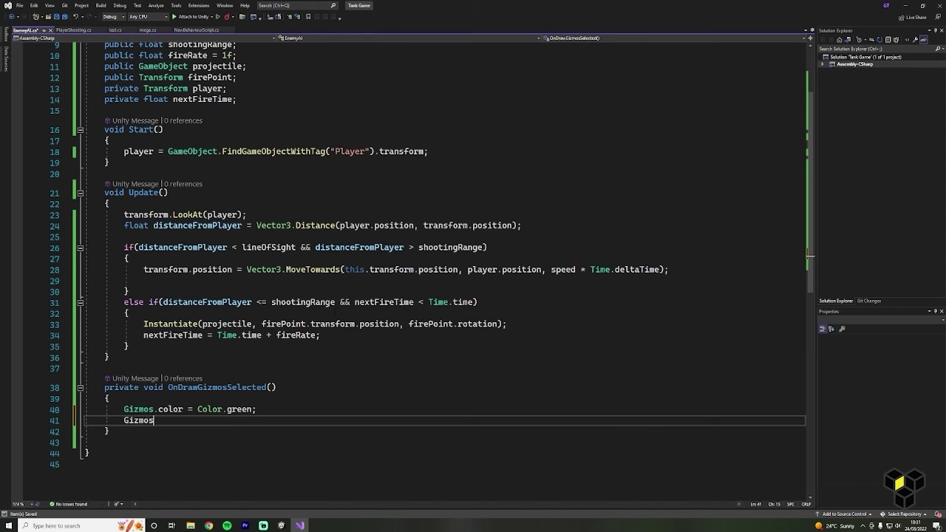
pyautogui.write('.drawWireSphere')
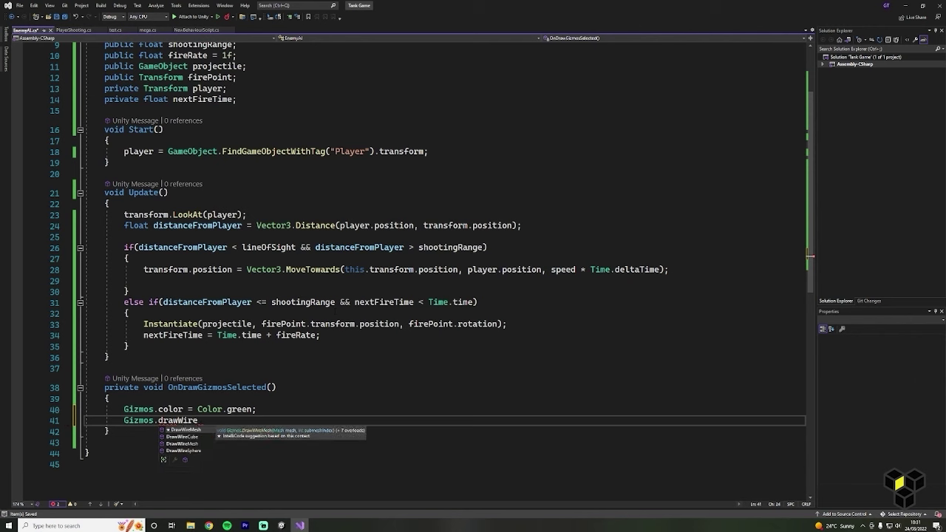
pyautogui.press('Tab')
pyautogui.write('(transform.pos')
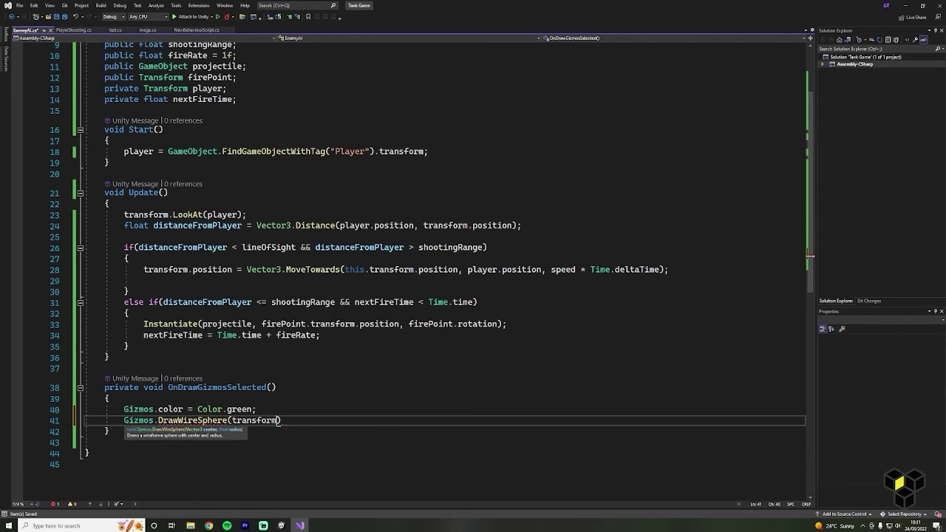
pyautogui.press('Tab')
pyautogui.write(', lineOfSight);')
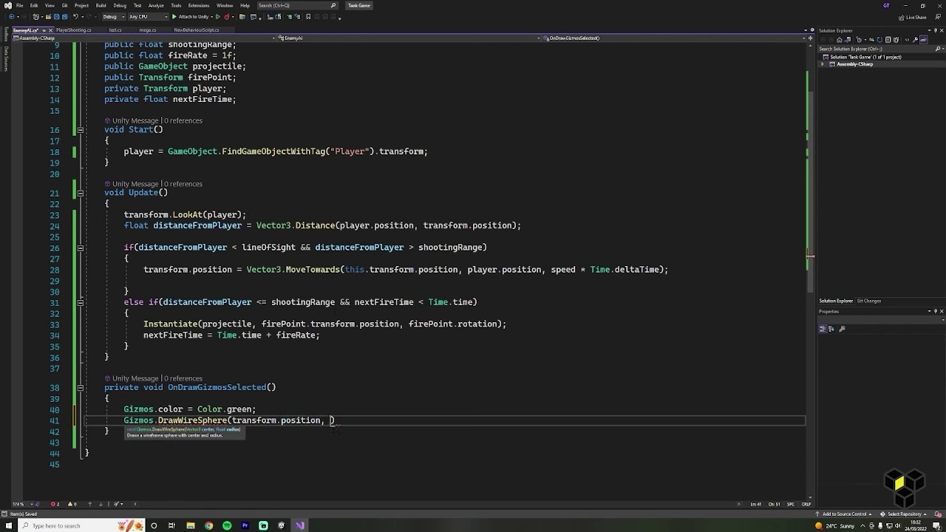
# Add a second line Gizmos.DrawWireSphere (transform.position, shootingRange); to OnDrawGizmosSelected and save the script.
pyautogui.press('Return')
pyautogui.write('Gizmos')
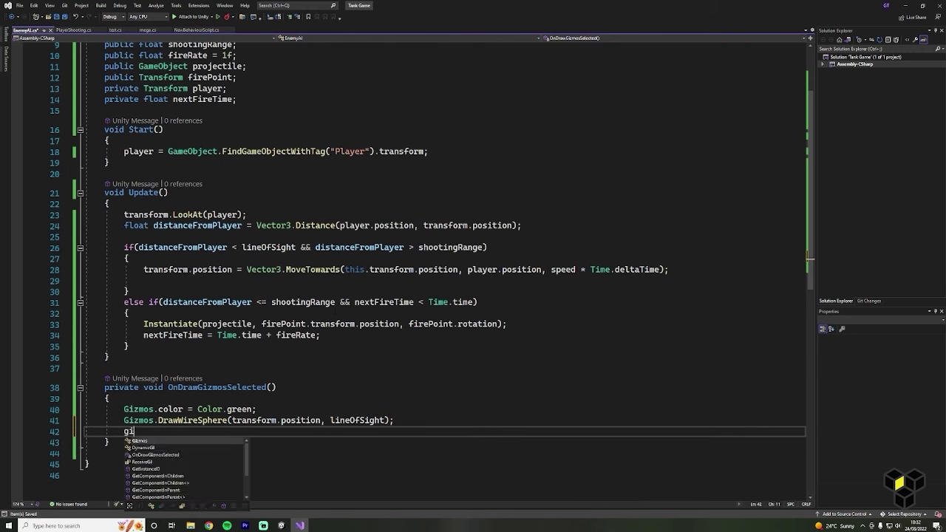
pyautogui.write('.Draw')
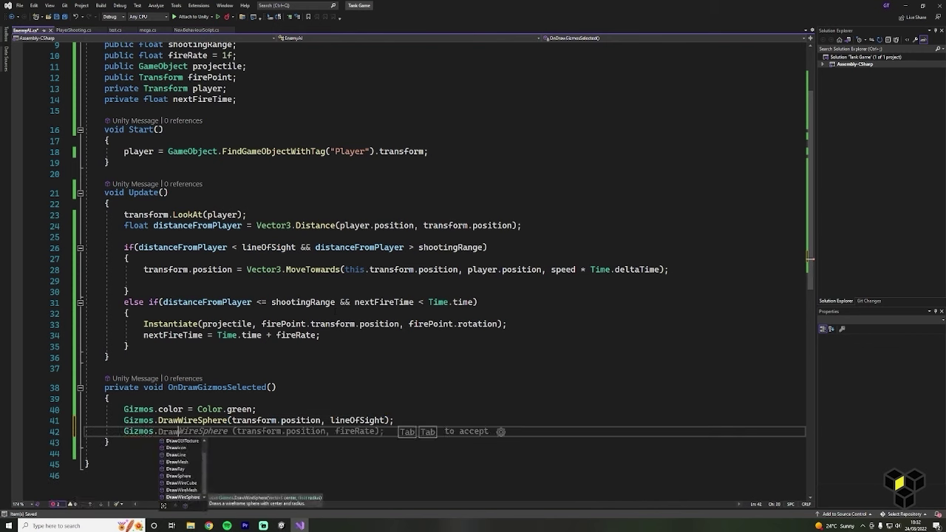
pyautogui.press('Tab')
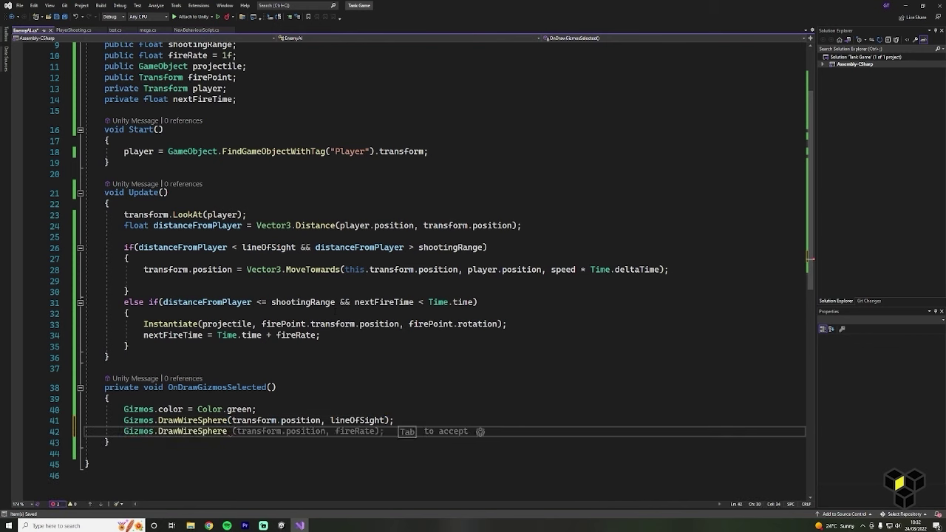
pyautogui.press('Tab')
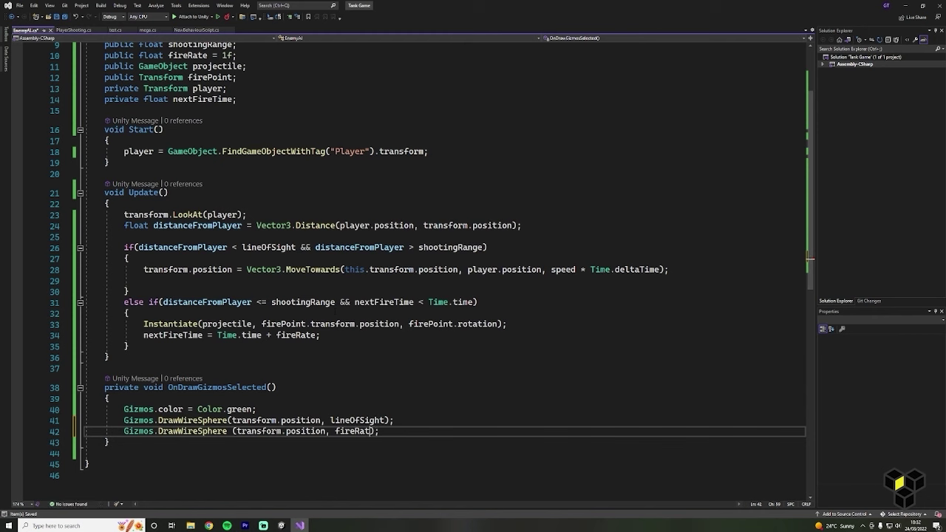
pyautogui.press('BackSpace')
pyautogui.press('BackSpace')
pyautogui.press('BackSpace')
pyautogui.press('BackSpace')
pyautogui.press('BackSpace')
pyautogui.press('BackSpace')
pyautogui.press('BackSpace')
pyautogui.write('s')
pyautogui.press('Tab')
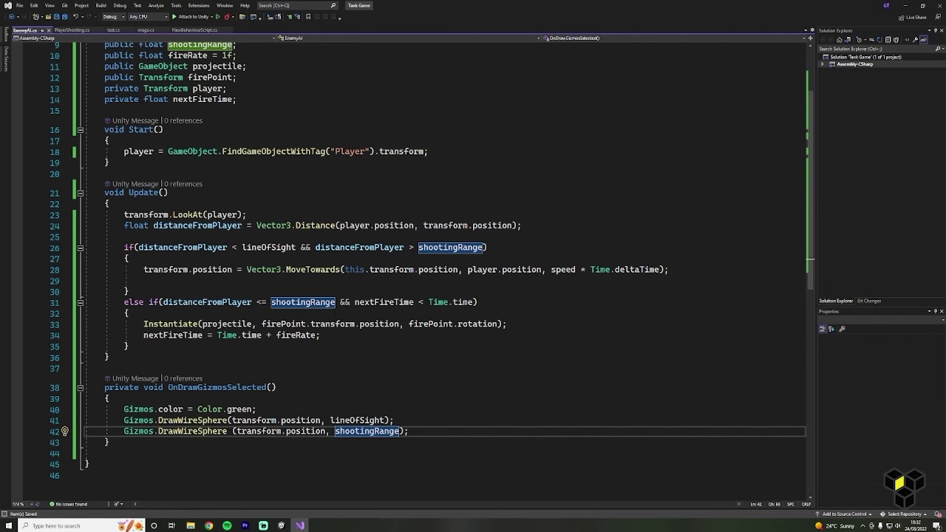
# Switch to Unity, create a 3D cube in the scene and reset its transform.
pyautogui.click(281, 526)
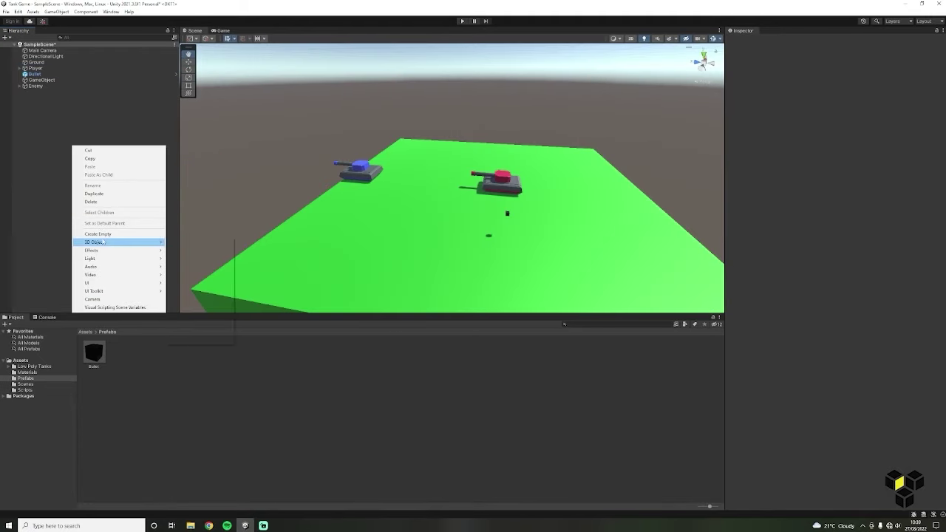
pyautogui.click(188, 241)
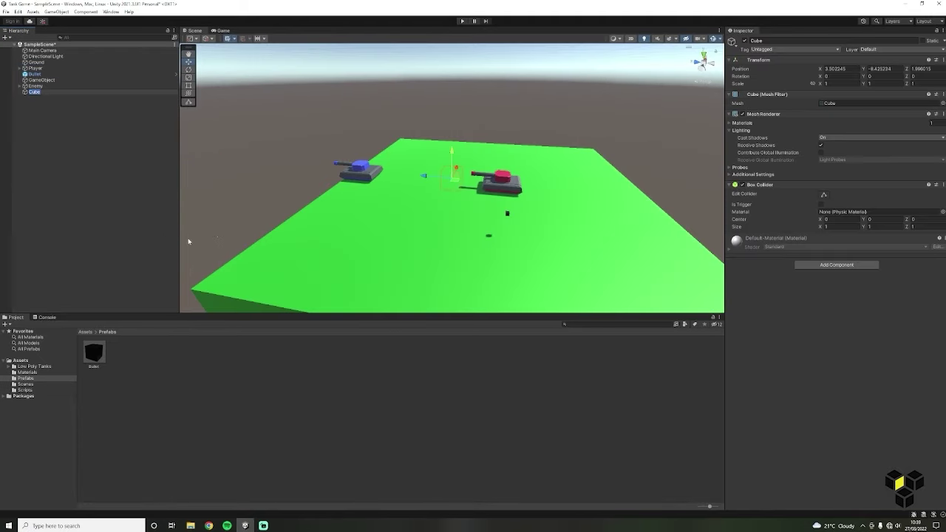
pyautogui.moveTo(456, 152); pyautogui.dragTo(454, 87)
pyautogui.rightClick(818, 58)
pyautogui.click(835, 64)
pyautogui.scroll(-5, 547, 142)
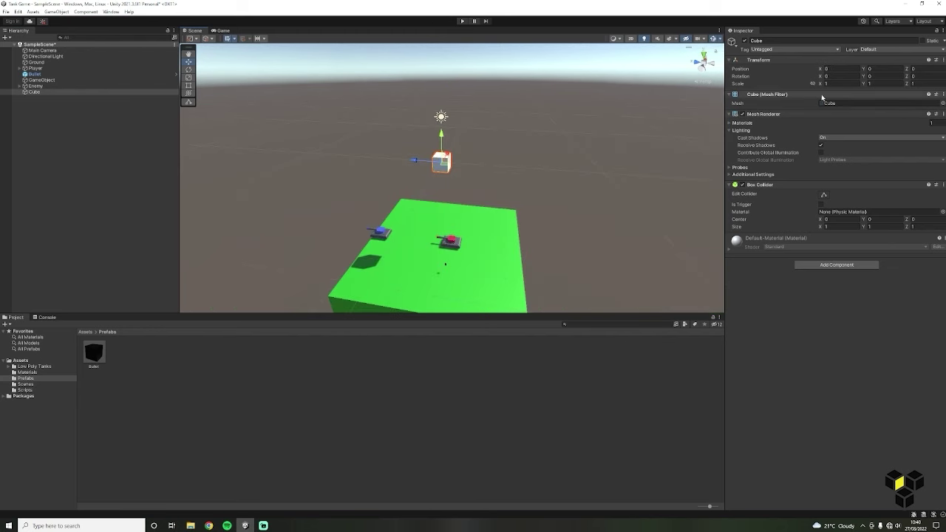
# Set the cube's scale to 0.1 on X, Y and Z.
pyautogui.click(841, 84)
pyautogui.write('0.1')
pyautogui.press('Tab')
pyautogui.write('0')
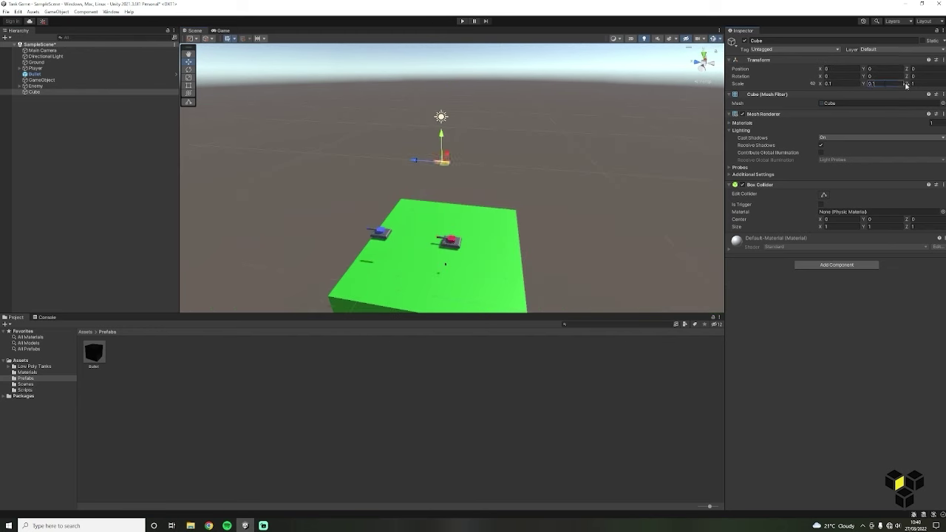
pyautogui.press('Tab')
pyautogui.write('0.1')
# Apply the Bullet material from the Materials folder to the cube and return to the Assets folder.
pyautogui.scroll(8, 469, 184)
pyautogui.moveTo(469, 184); pyautogui.dragTo(479, 228, button='middle')
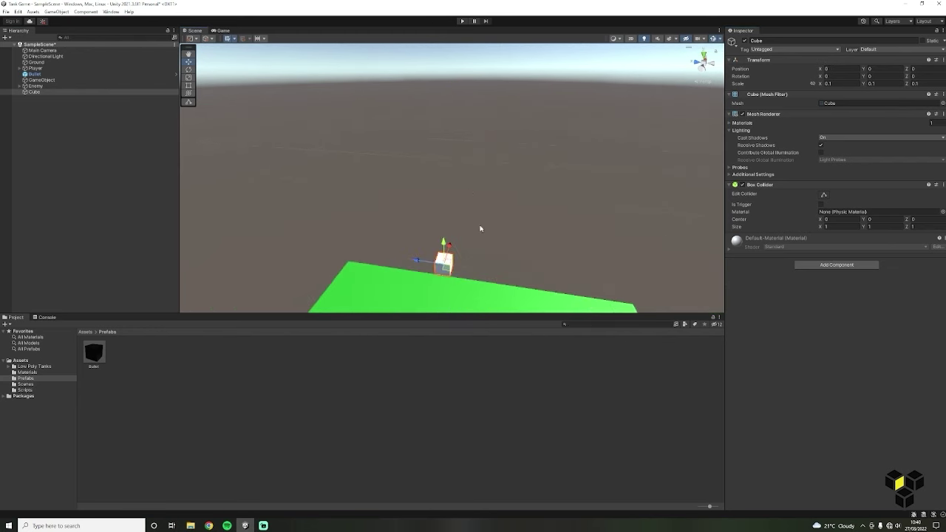
pyautogui.click(86, 332)
pyautogui.doubleClick(120, 351)
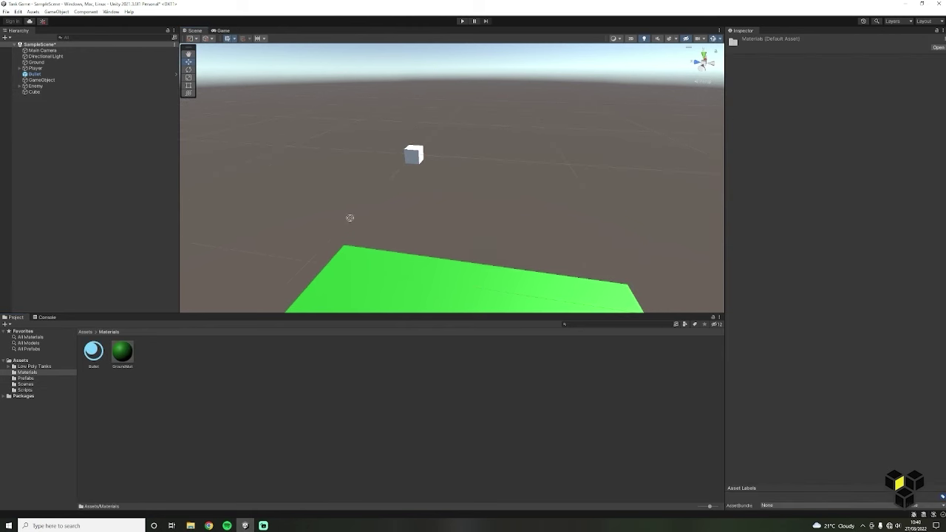
pyautogui.moveTo(349, 218); pyautogui.dragTo(417, 159)
pyautogui.click(86, 332)
# Add a Rigidbody component to the black cube, leaving collider editing switched off.
pyautogui.click(329, 397)
pyautogui.click(420, 152)
pyautogui.click(815, 266)
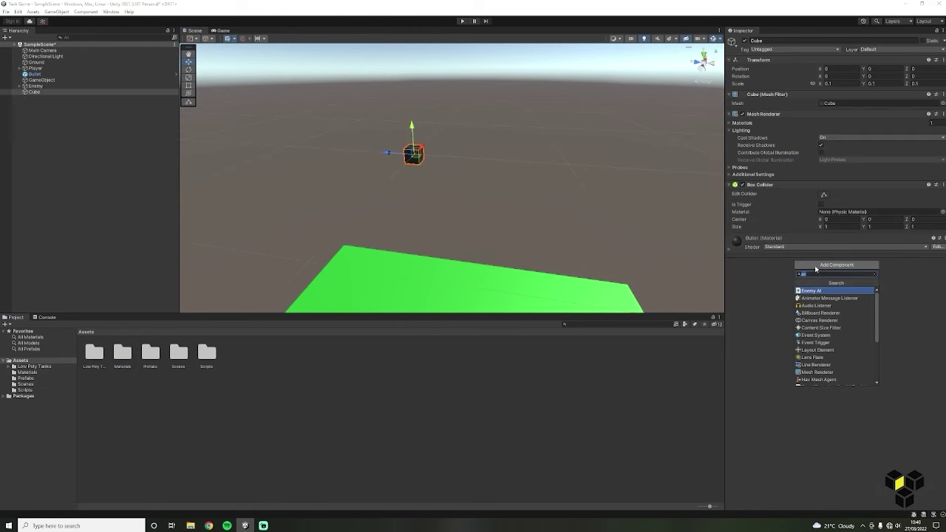
pyautogui.write('rid')
pyautogui.press('BackSpace')
pyautogui.press('Return')
pyautogui.click(845, 346)
pyautogui.click(824, 196)
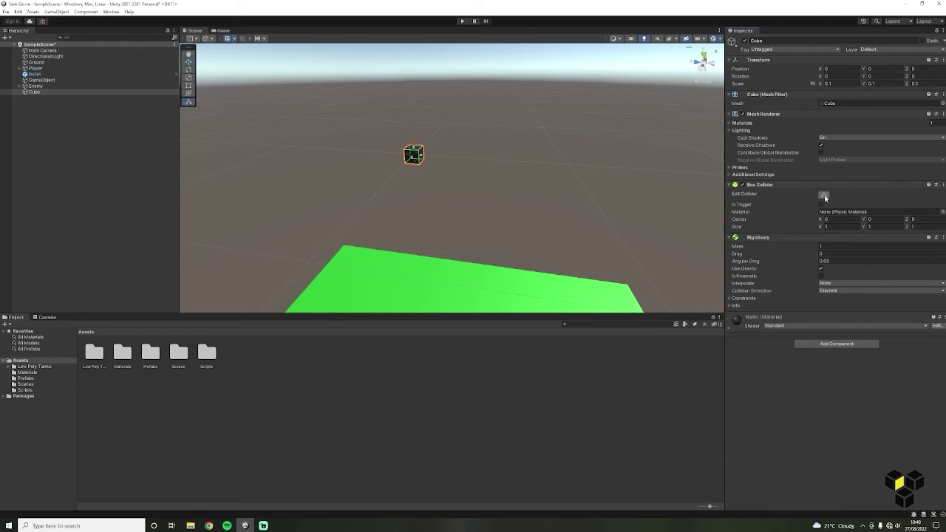
pyautogui.click(825, 195)
# Move the cube down beside the blue tank, to about X -2.9, Y -6.7, Z 3.1.
pyautogui.scroll(-3, 444, 163)
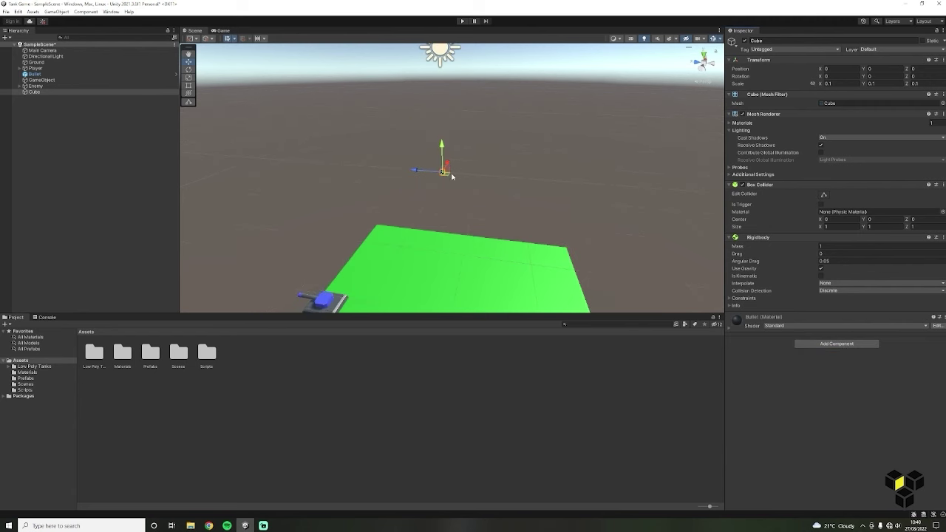
pyautogui.moveTo(443, 147); pyautogui.dragTo(445, 251)
pyautogui.moveTo(445, 251); pyautogui.dragTo(470, 172, button='middle')
pyautogui.scroll(2, 451, 177)
pyautogui.moveTo(489, 112); pyautogui.dragTo(338, 291)
pyautogui.moveTo(401, 266); pyautogui.dragTo(410, 213, button='middle')
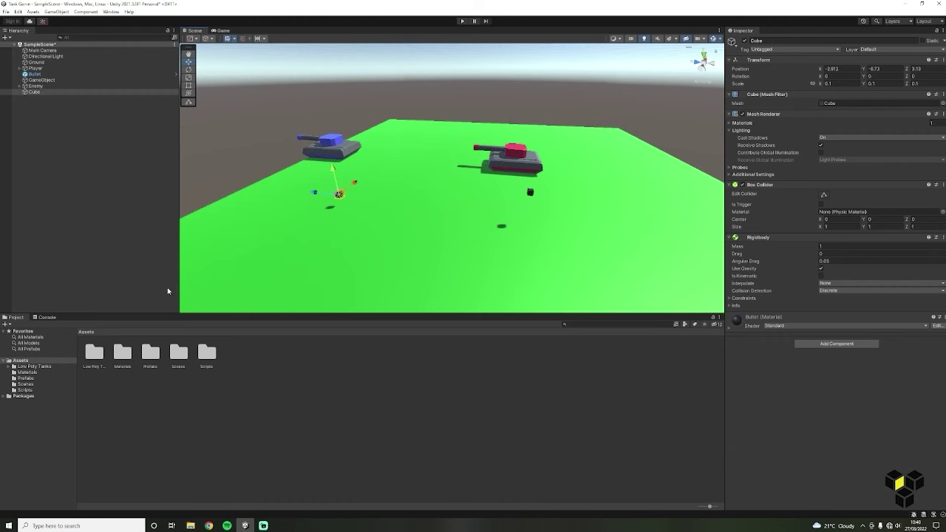
# Rename the cube Enemy Projectile and save it as a prefab in the Prefabs folder.
pyautogui.doubleClick(152, 351)
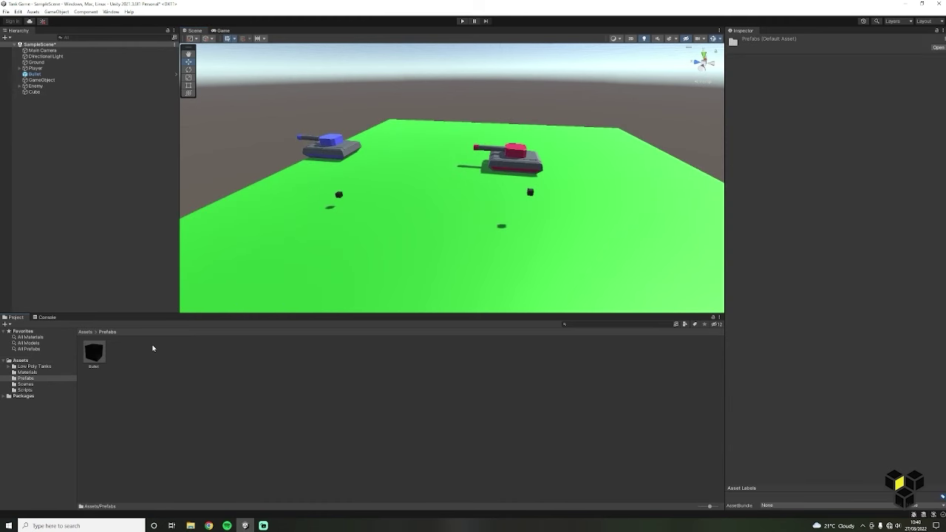
pyautogui.click(59, 92)
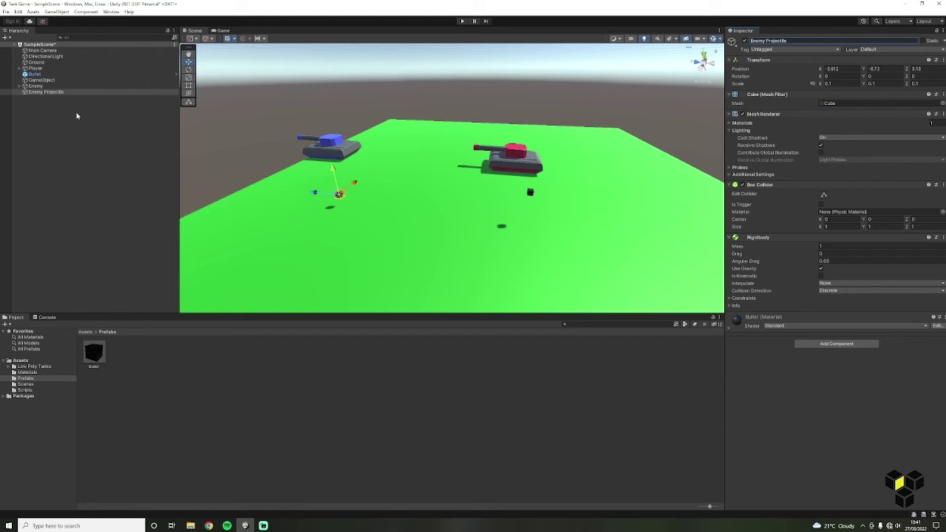
pyautogui.moveTo(72, 91); pyautogui.dragTo(126, 367)
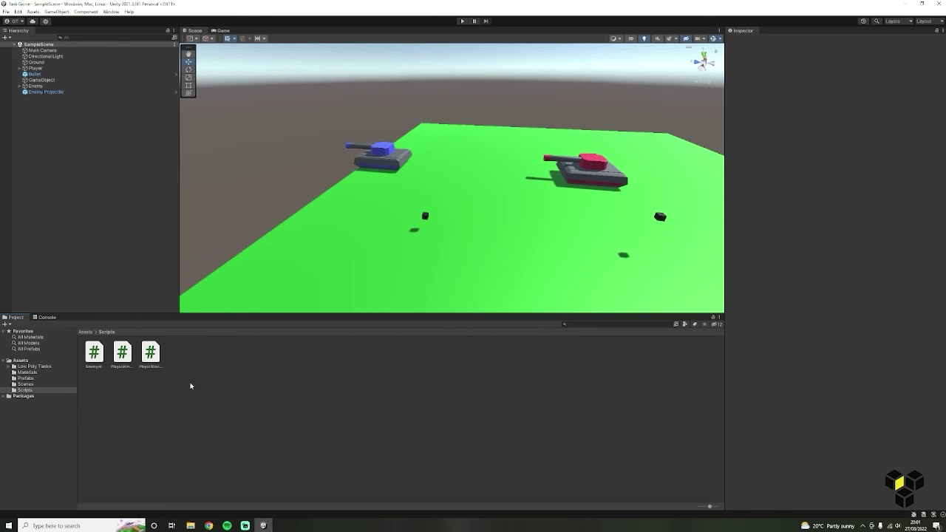
# Create a C# script named EnemyProjectile in the Scripts folder and open it in Visual Studio.
pyautogui.rightClick(190, 386)
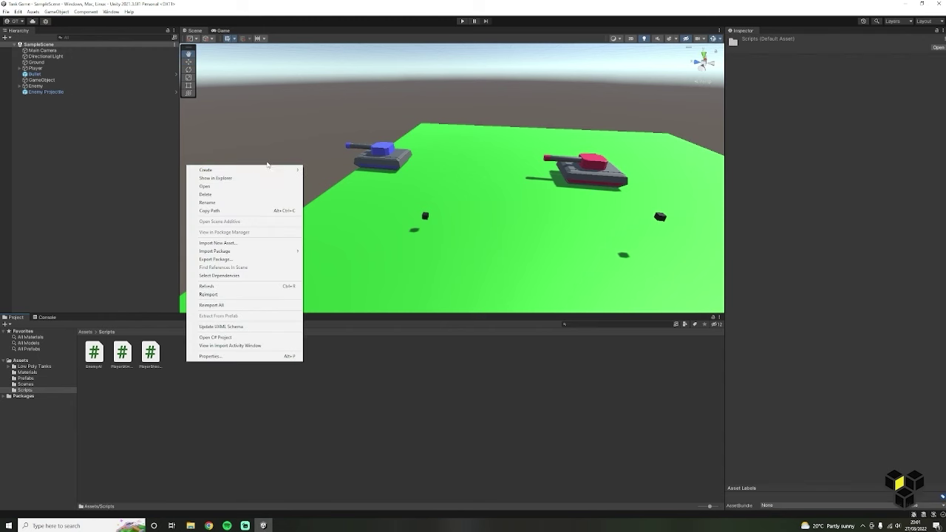
pyautogui.moveTo(262, 169)
pyautogui.click(331, 180)
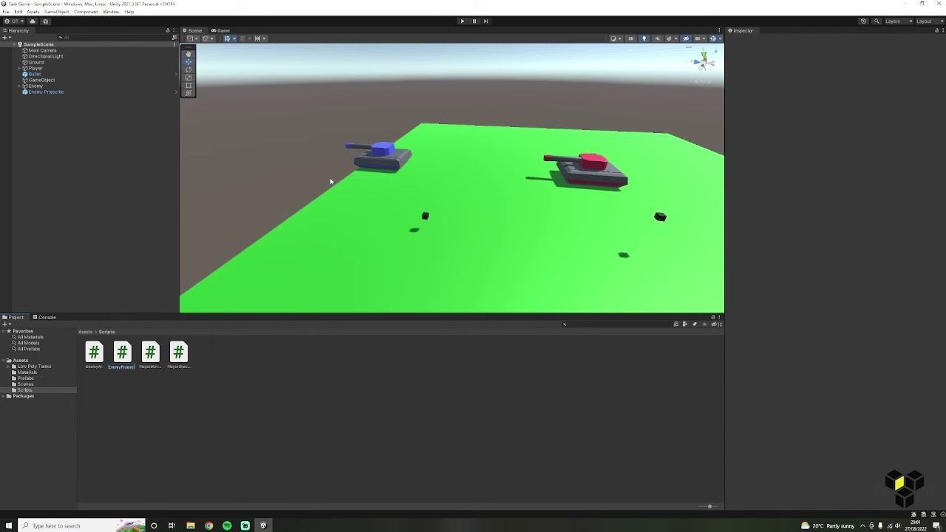
pyautogui.press('Return')
pyautogui.doubleClick(122, 353)
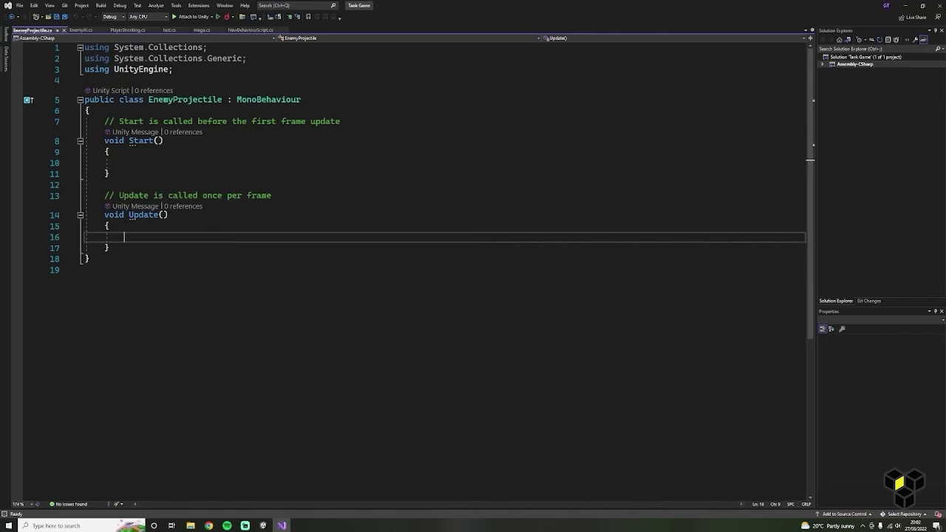
# Delete the default comment lines above the Update and Start methods.
pyautogui.tripleClick(229, 195)
pyautogui.press('Delete')
pyautogui.tripleClick(174, 121)
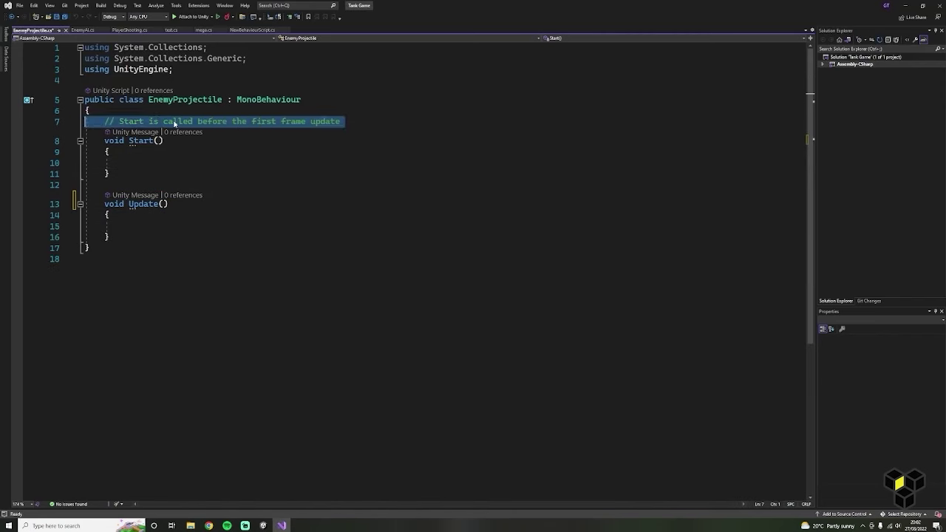
pyautogui.press('Delete')
# Make room above Start and declare the field public float speed; at the beginning of the class.
pyautogui.press('Return')
pyautogui.press('Return')
pyautogui.press('Return')
pyautogui.press('Return')
pyautogui.press('Return')
pyautogui.press('Up')
pyautogui.press('Up')
pyautogui.press('Up')
pyautogui.press('Up')
pyautogui.press('Up')
pyautogui.write('public floa')
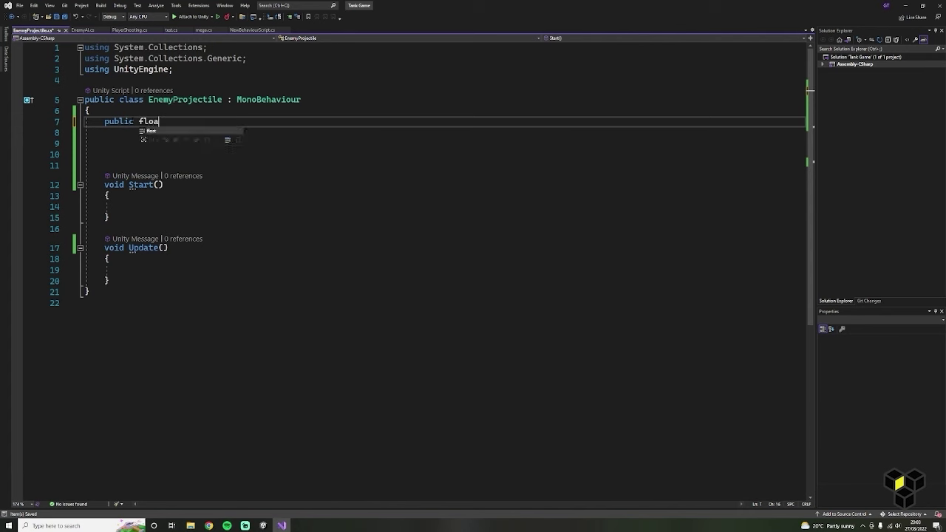
pyautogui.write('t speed;')
pyautogui.press('Return')
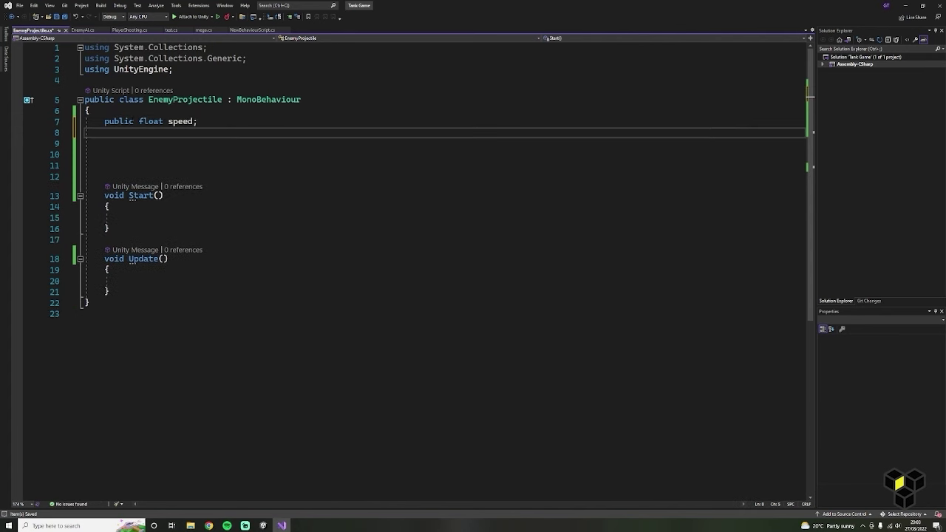
# Declare the fields private GameObject target; and private Rigidbody bulletRB; below speed.
pyautogui.write('private GameO')
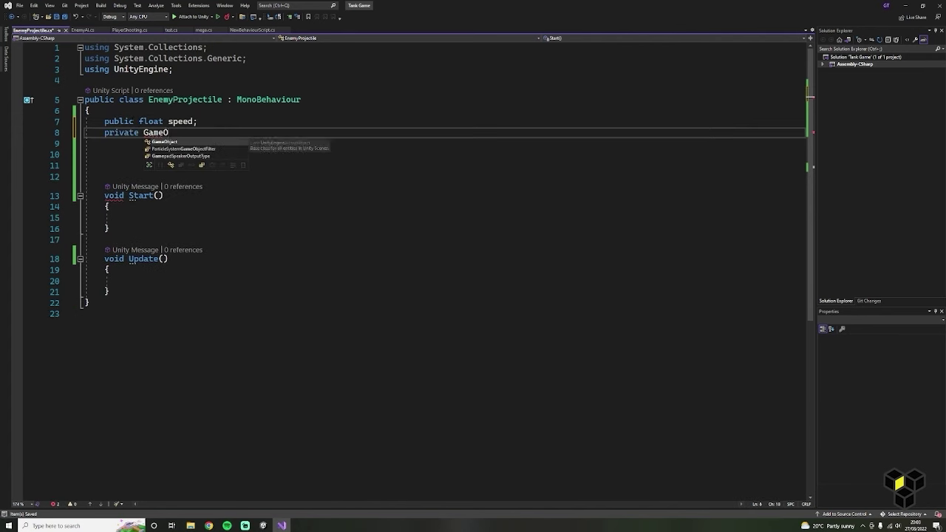
pyautogui.write('bject target;')
pyautogui.press('Return')
pyautogui.write('private rid')
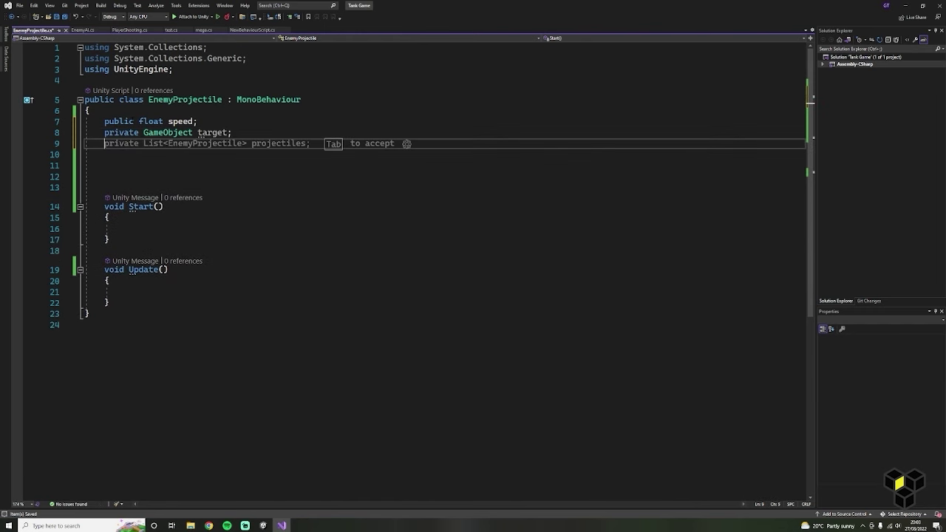
pyautogui.press('Tab')
pyautogui.write('bull')
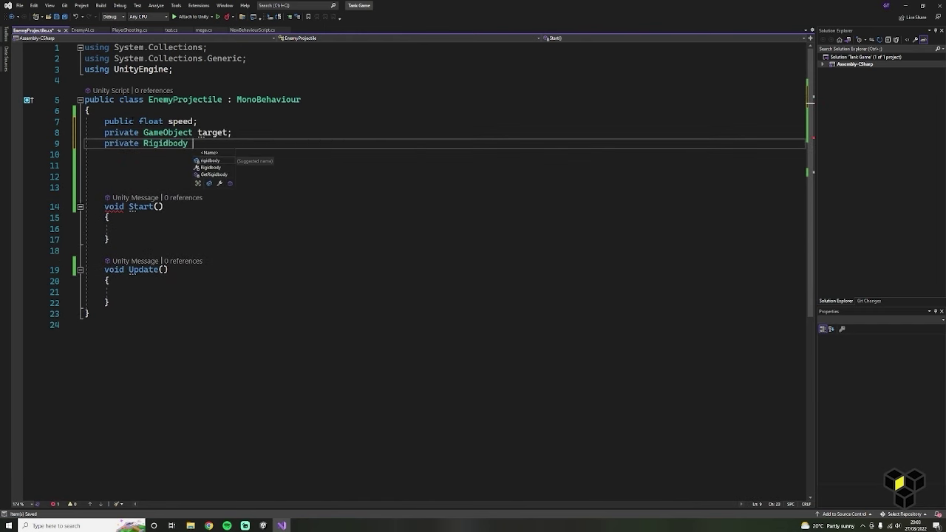
pyautogui.write('etRB;')
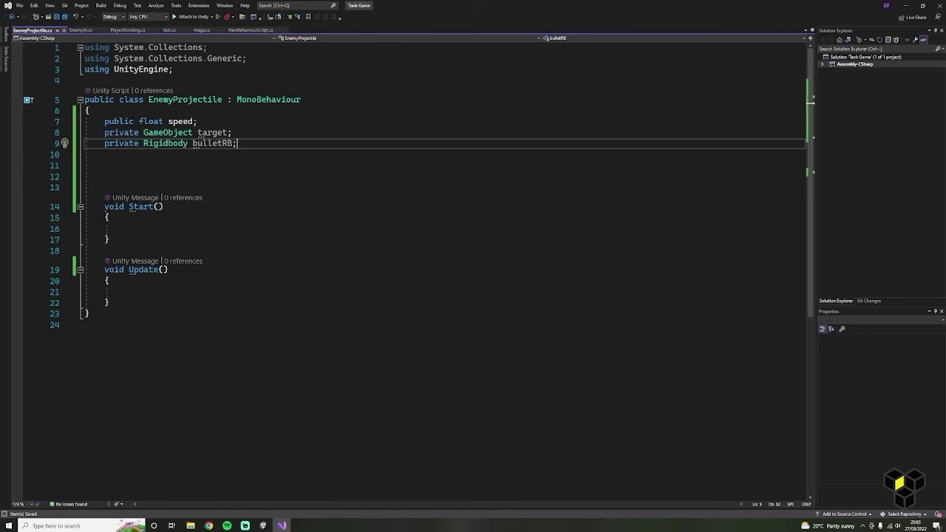
# Delete the Update method and the surplus blank lines above Start, and save the script.
pyautogui.moveTo(109, 303); pyautogui.dragTo(85, 250)
pyautogui.press('BackSpace')
pyautogui.hotkey('ctrl', 's')
pyautogui.moveTo(105, 188); pyautogui.dragTo(85, 165)
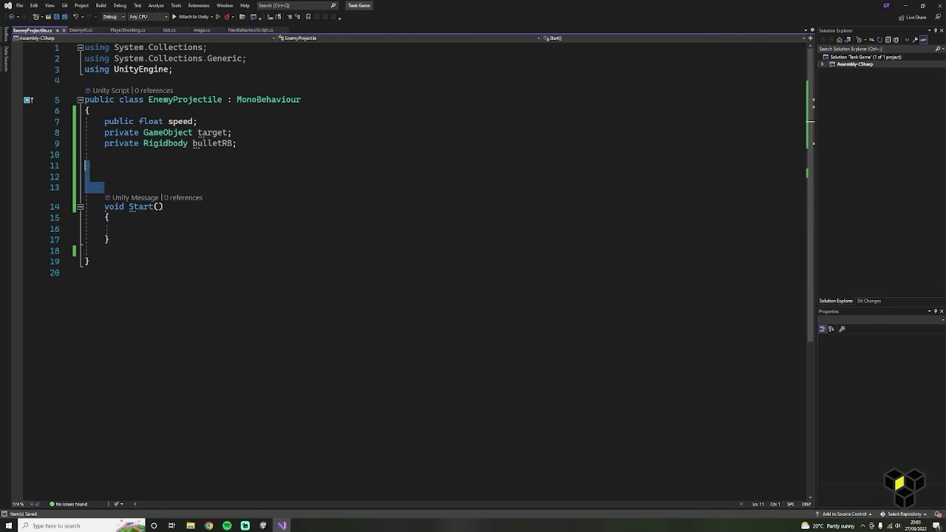
pyautogui.press('BackSpace')
pyautogui.press('BackSpace')
pyautogui.click(111, 185)
pyautogui.click(124, 196)
pyautogui.hotkey('ctrl', 's')
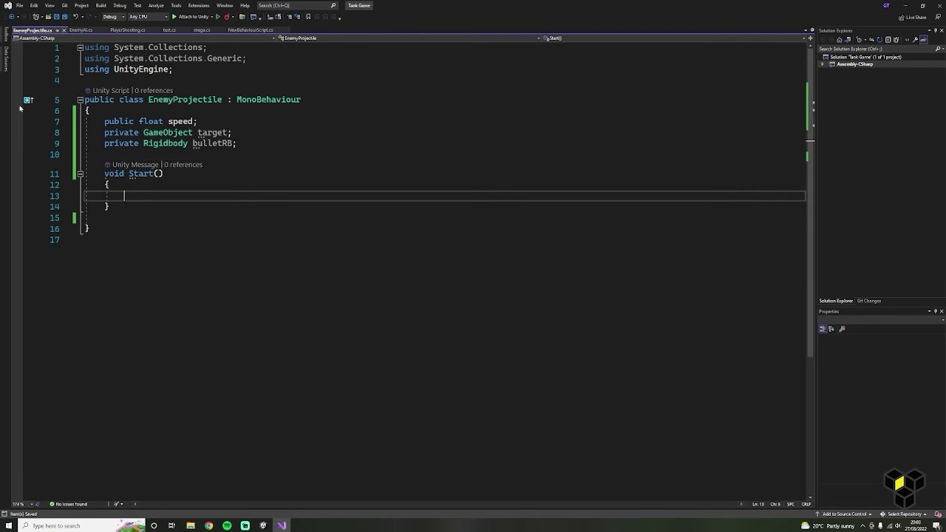
# In Start, add bulletRB = GetComponent<Rigidbody>(); and target = GameObject.FindGameObjectWithTag("Player");.
pyautogui.write('bulletRB = GetComponent<Rigidbody>();')
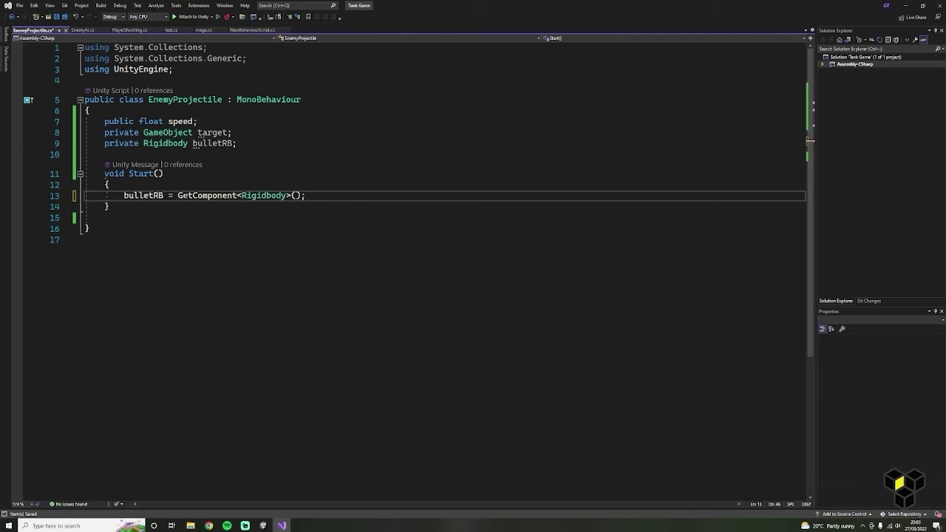
pyautogui.press('Return')
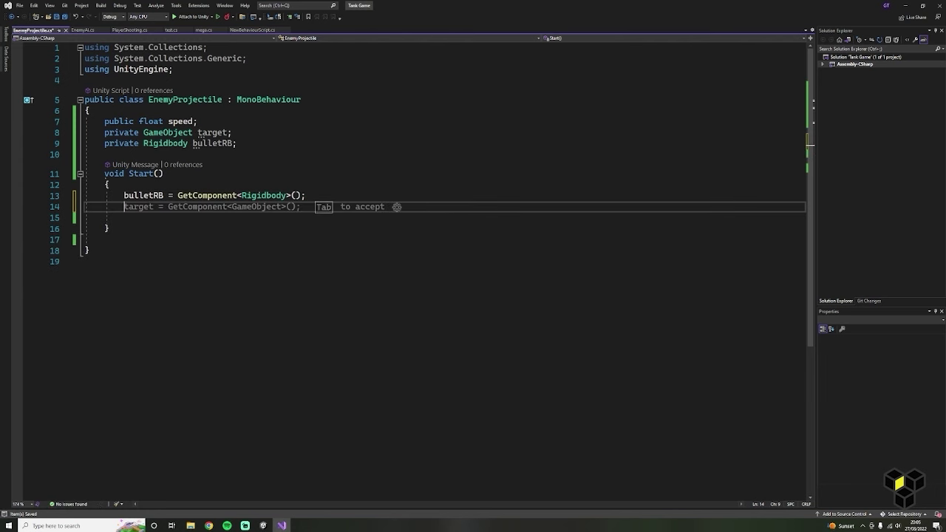
pyautogui.write('target = ')
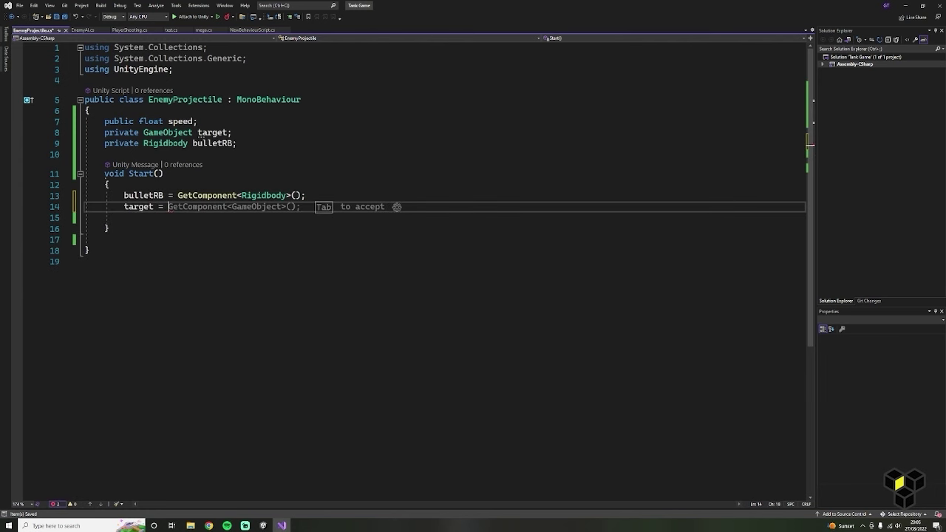
pyautogui.write('GameObject.find')
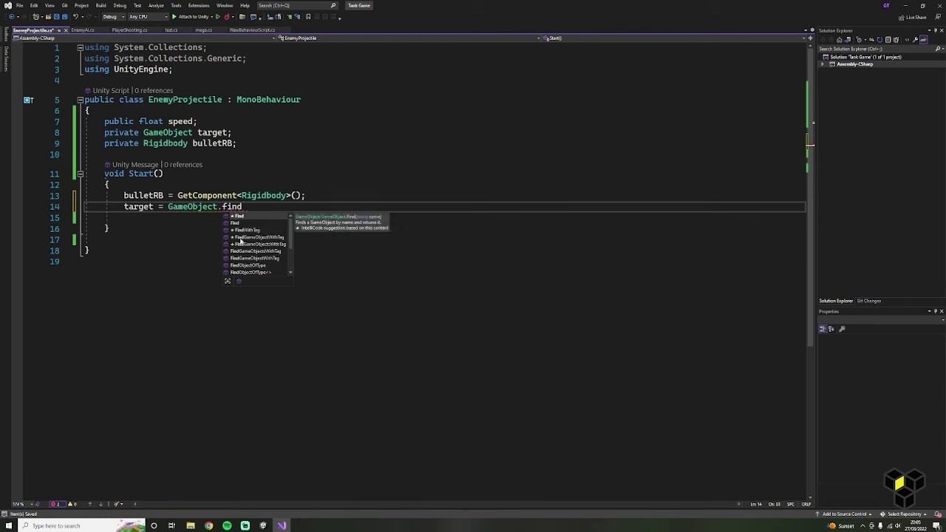
pyautogui.doubleClick(259, 237)
pyautogui.write('(')
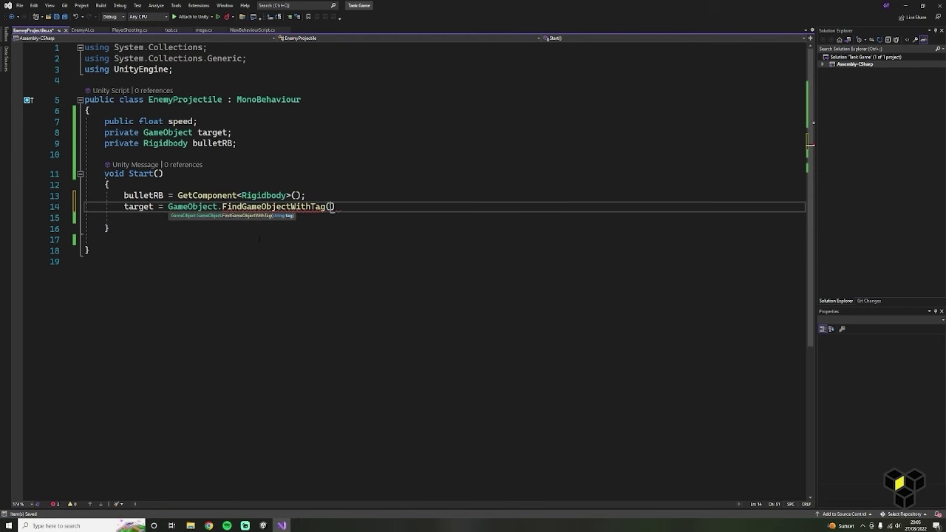
pyautogui.write('"Player");')
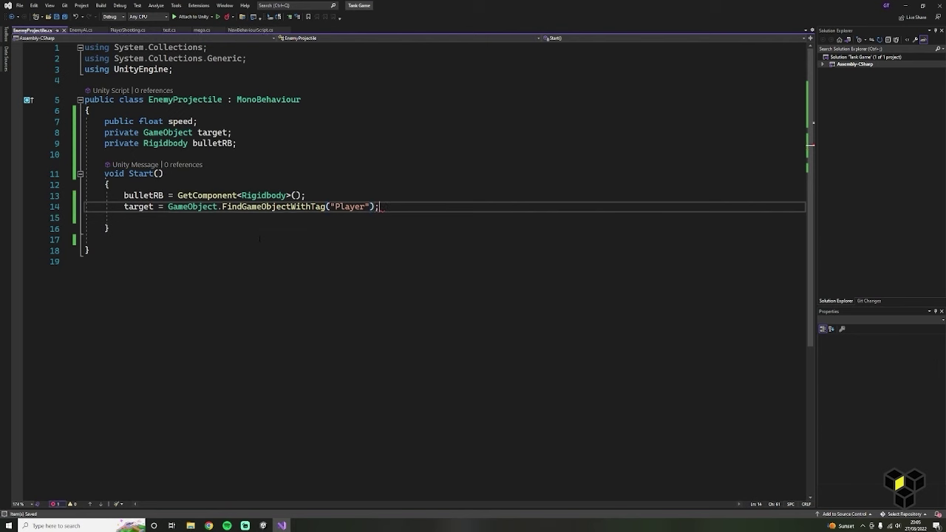
# Add the line Vector3 movedir = (target.transform.position - transform.position).normalized * speed; at the end of Start.
pyautogui.press('Return')
pyautogui.write('vector3 ')
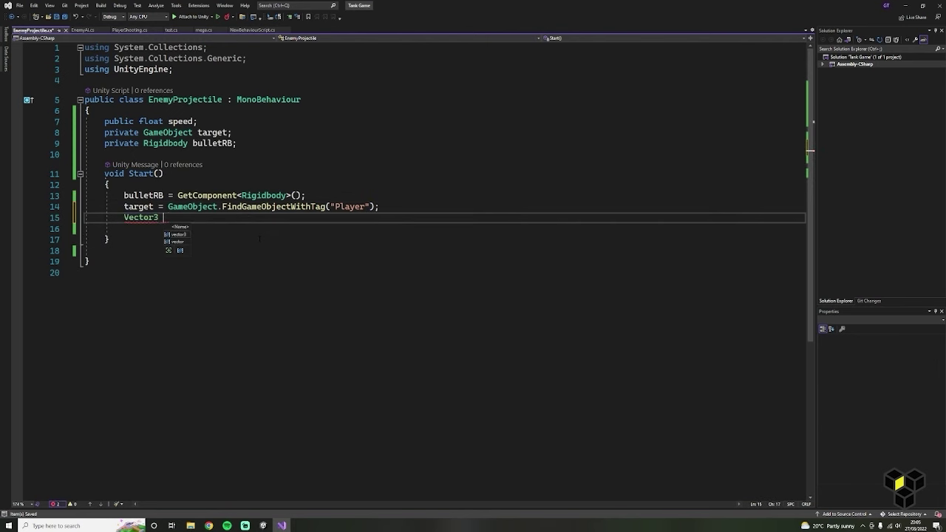
pyautogui.write('movedir = ')
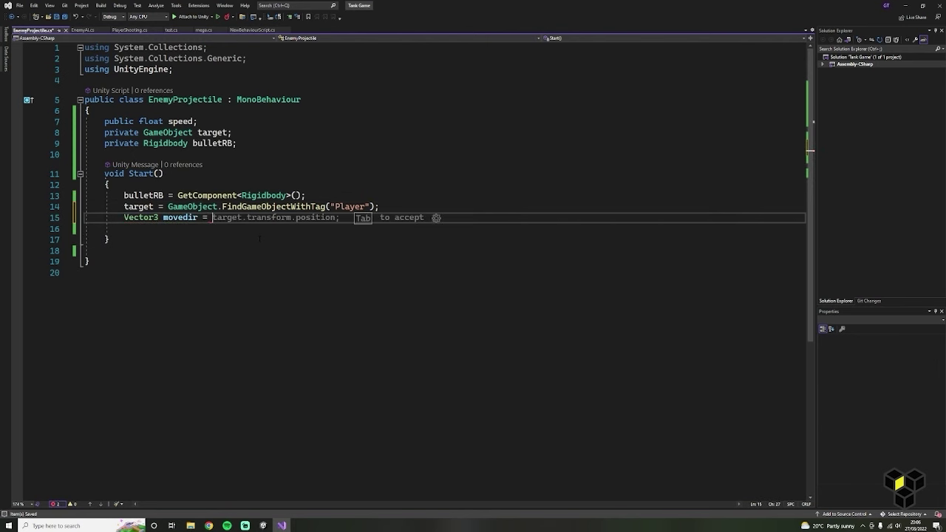
pyautogui.write('(target')
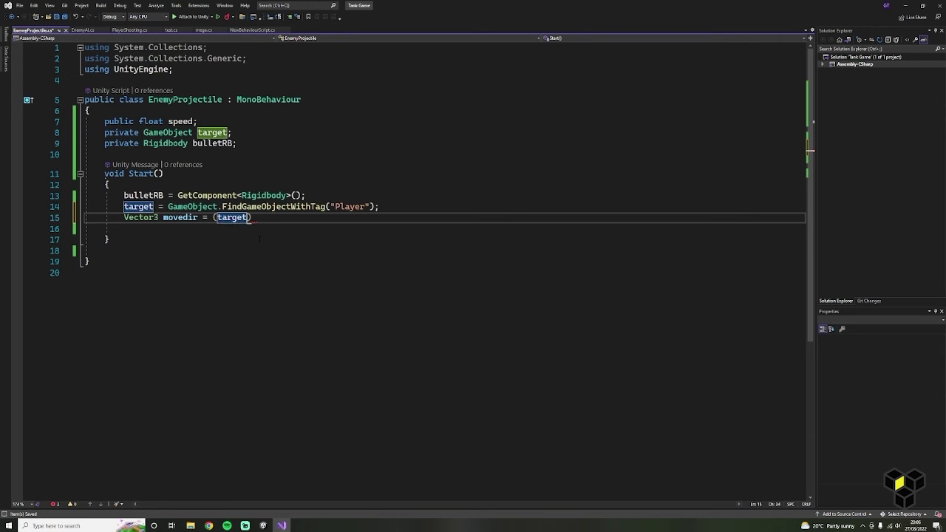
pyautogui.write('.transform.')
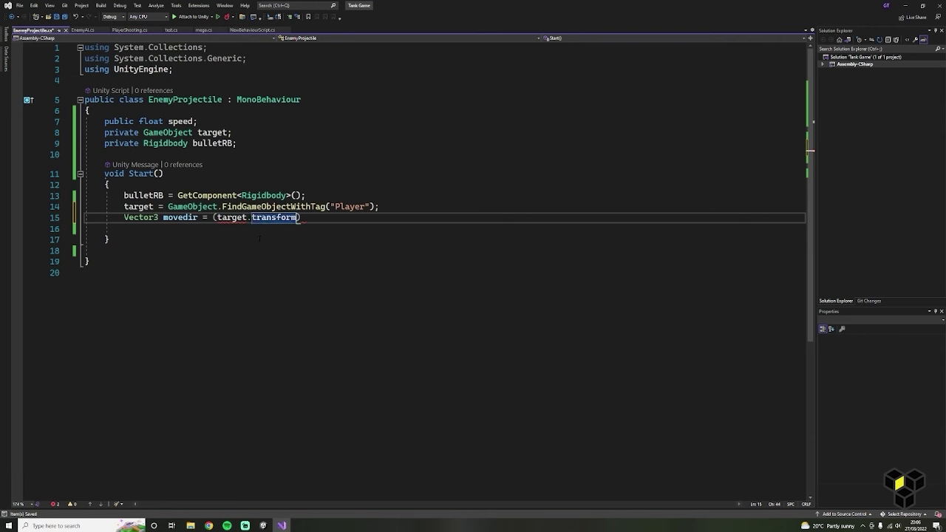
pyautogui.write('position')
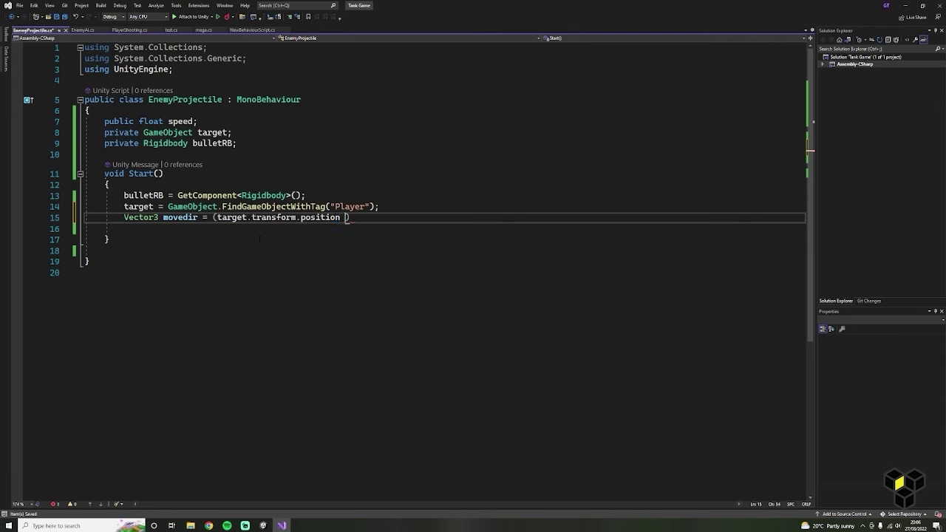
pyautogui.write(' - transform.position')
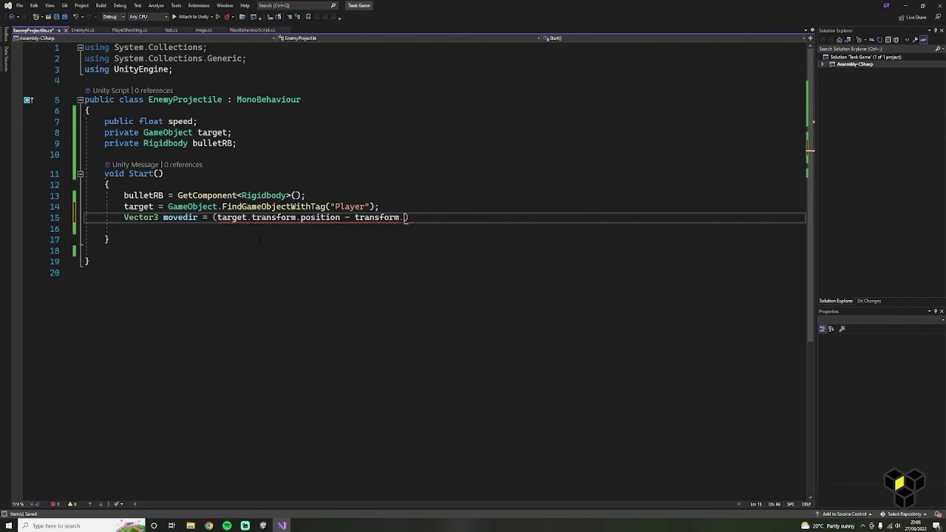
pyautogui.write(')')
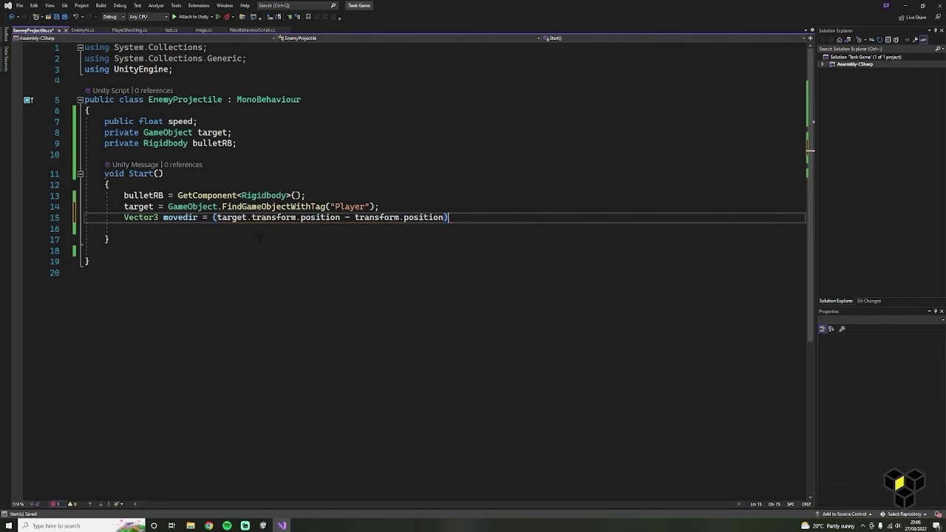
pyautogui.write(',norm')
pyautogui.press('BackSpace')
pyautogui.press('BackSpace')
pyautogui.press('BackSpace')
pyautogui.press('BackSpace')
pyautogui.write('.normalized * speed;')
pyautogui.press('Return')
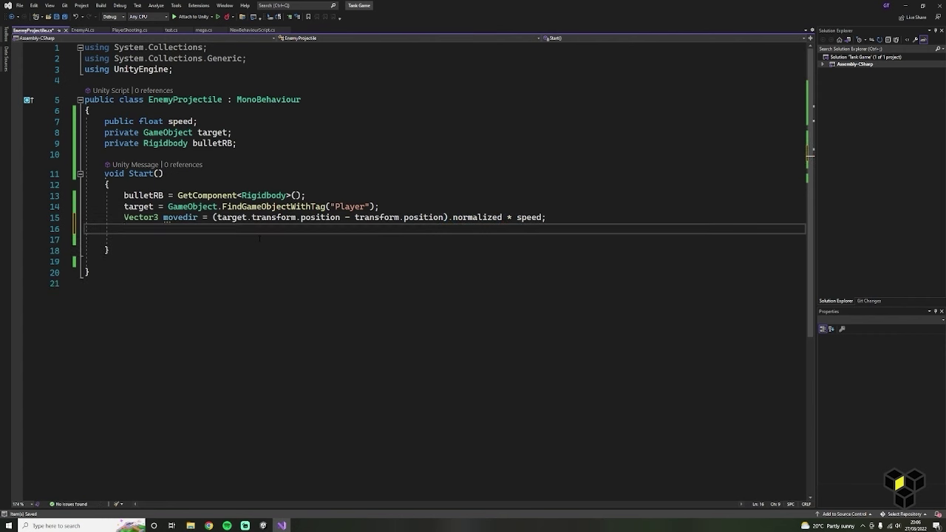
# Add bulletRB.velocity = new Vector3(movedir.x, 0, movedir.z); at the end of Start and save the script.
pyautogui.write('bulletRB.ve')
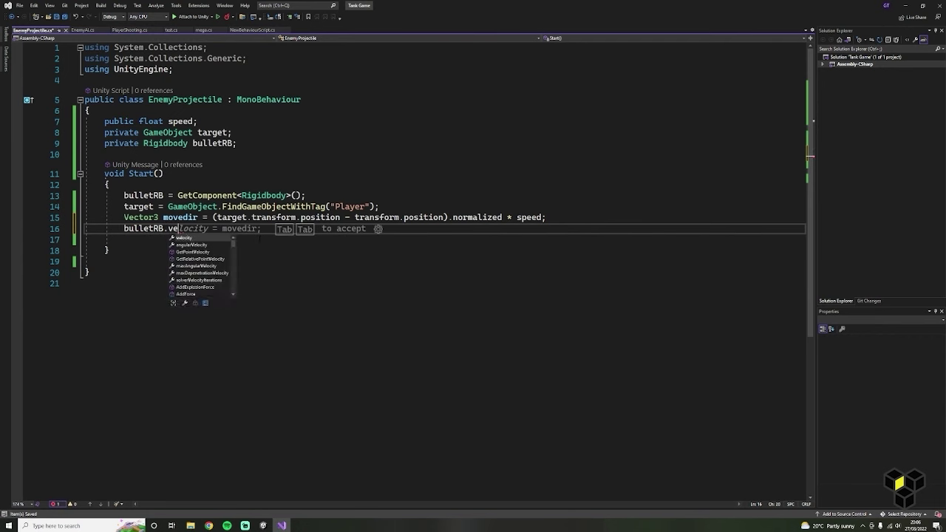
pyautogui.press('Tab')
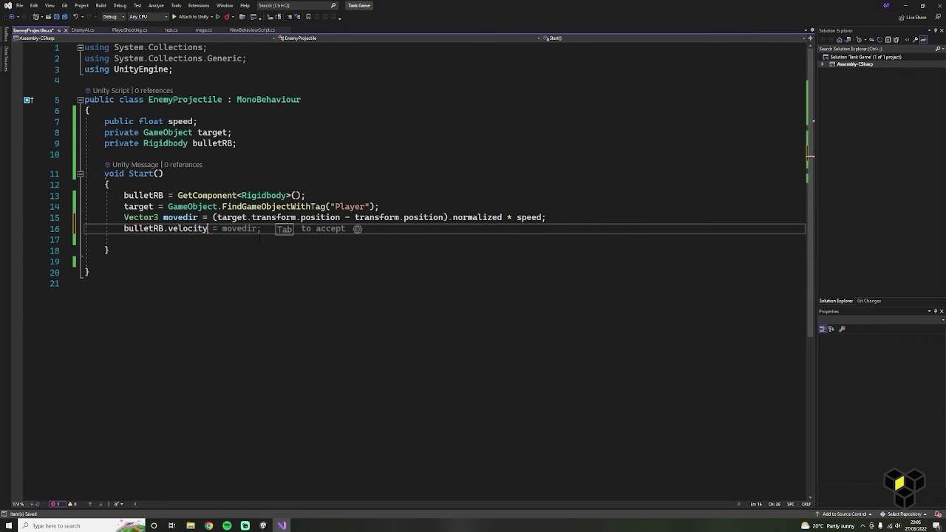
pyautogui.write('= new Vector3')
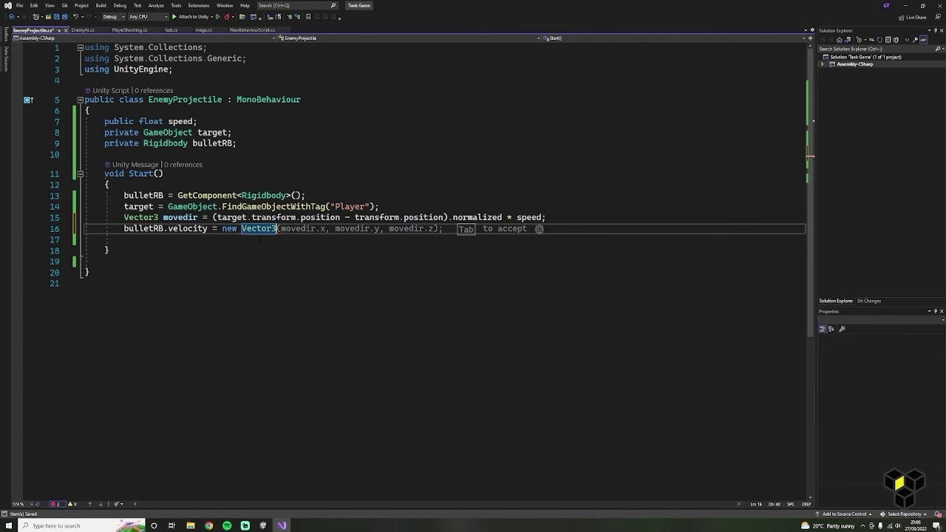
pyautogui.press('Tab')
pyautogui.moveTo(384, 230); pyautogui.dragTo(335, 230)
pyautogui.press('BackSpace')
pyautogui.write('0')
pyautogui.hotkey('ctrl', 's')
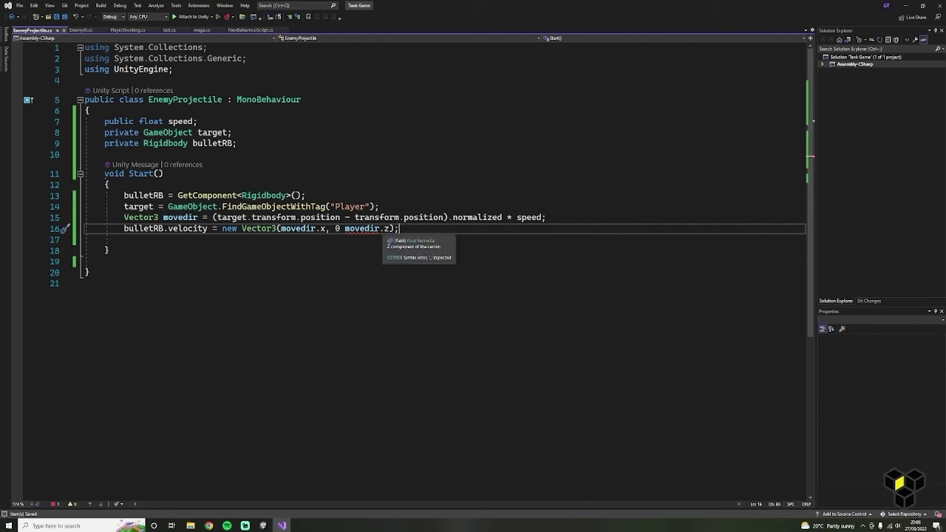
pyautogui.click(340, 229)
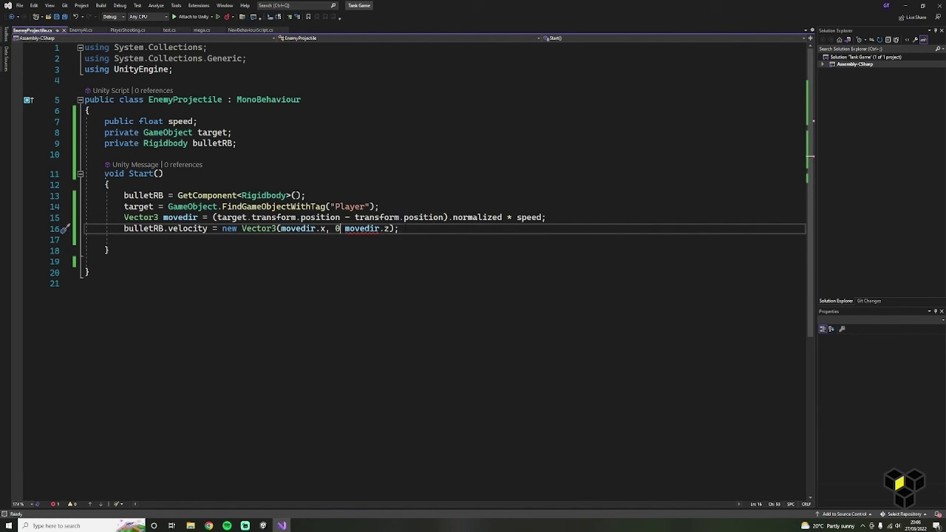
pyautogui.write(',')
pyautogui.hotkey('ctrl', 's')
# Add the line Destroy(this.gameObject, 1); below the velocity assignment in Start.
pyautogui.click(444, 230)
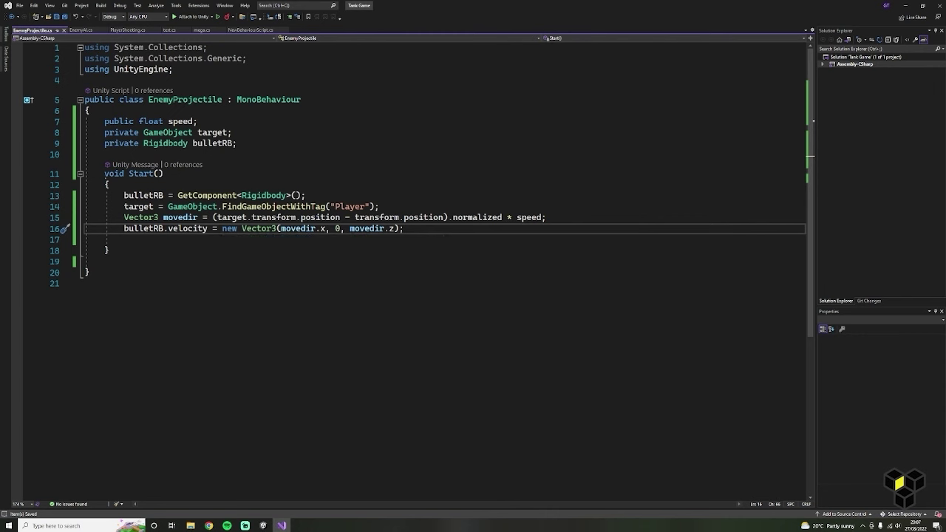
pyautogui.press('Return')
pyautogui.write('Des')
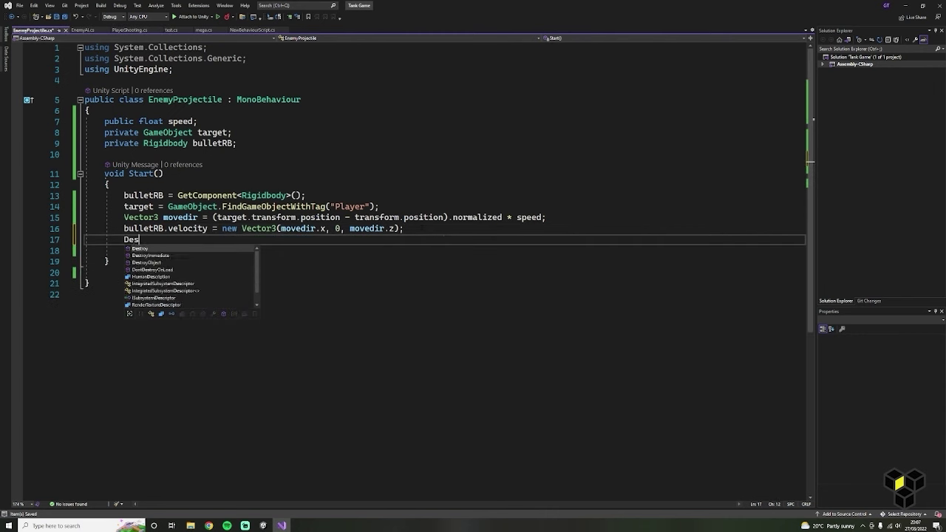
pyautogui.write('troy(this.')
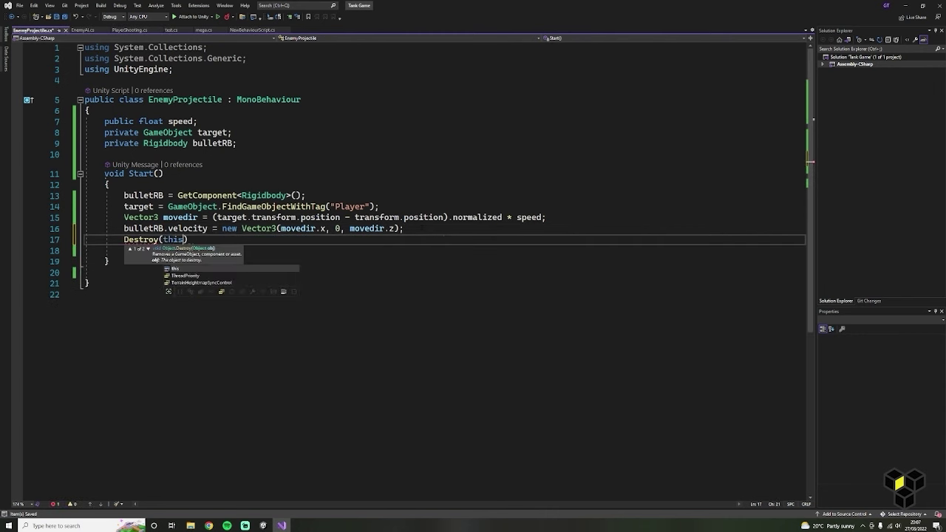
pyautogui.write('gameObject')
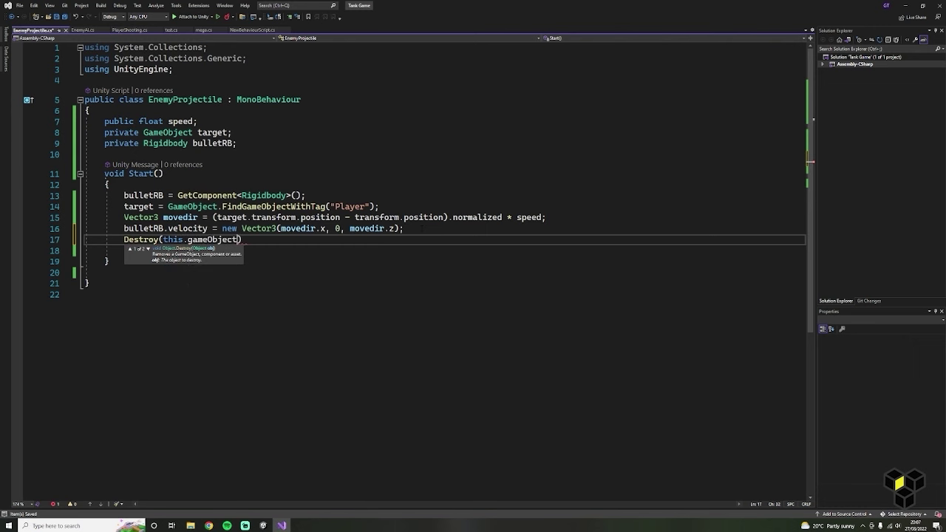
pyautogui.write(', 1);')
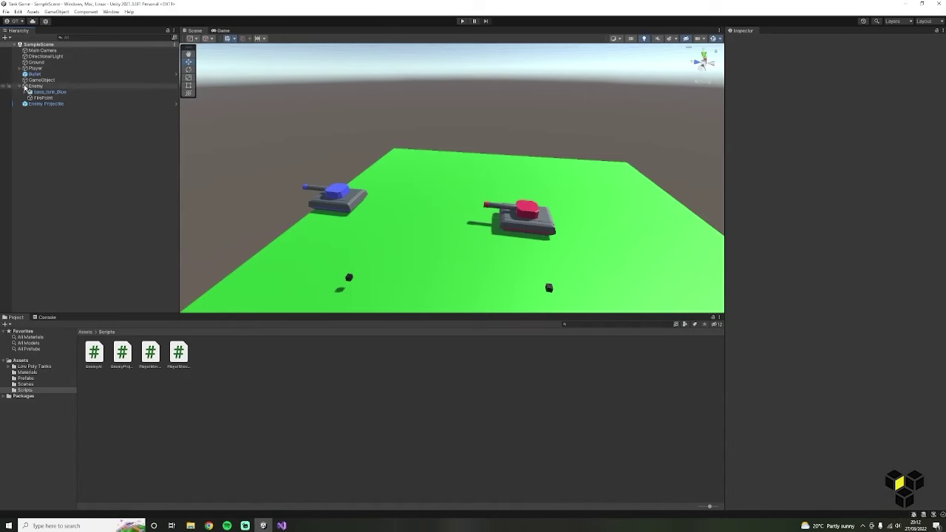
# Switch to Unity and set the Enemy's AI values to speed 3, line of sight about 7.26 and shooting range about 3.93.
pyautogui.click(35, 86)
pyautogui.click(822, 111)
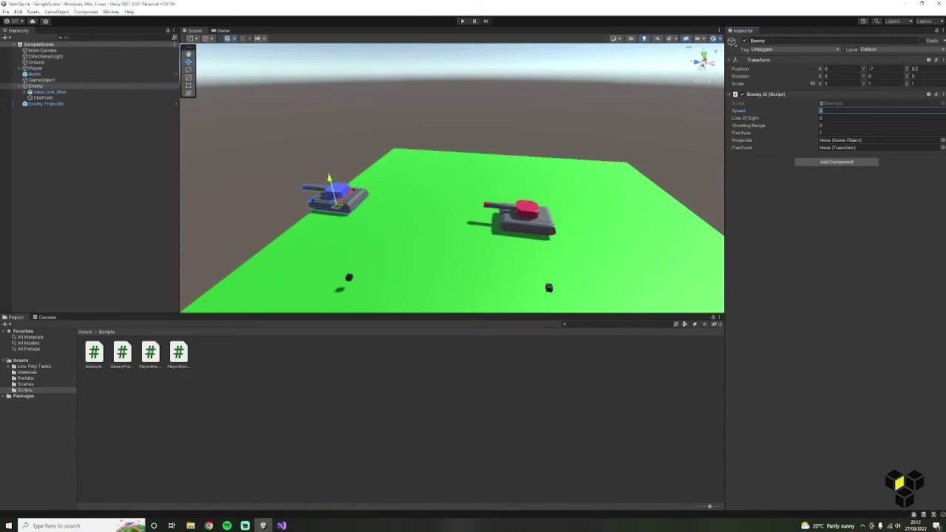
pyautogui.press('Tab')
pyautogui.moveTo(816, 119)
pyautogui.mouseDown()
pyautogui.moveTo(862, 122)
pyautogui.moveTo(803, 128)
pyautogui.moveTo(857, 123)
pyautogui.moveTo(799, 118)
pyautogui.moveTo(817, 117)
pyautogui.moveTo(805, 127)
pyautogui.mouseUp()
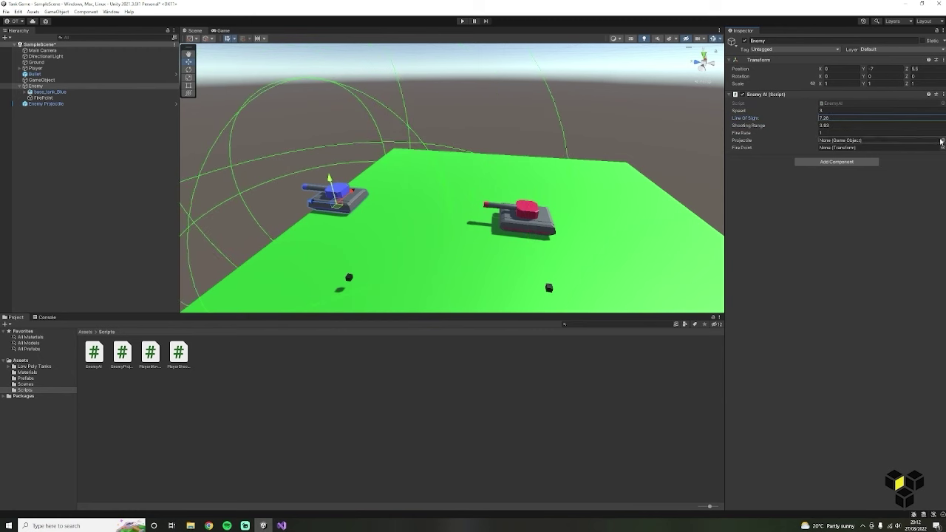
# Assign the Enemy Projectile prefab and the Enemy's FirePoint to the Projectile and Fire Point references of its Enemy AI script.
pyautogui.click(86, 332)
pyautogui.doubleClick(151, 355)
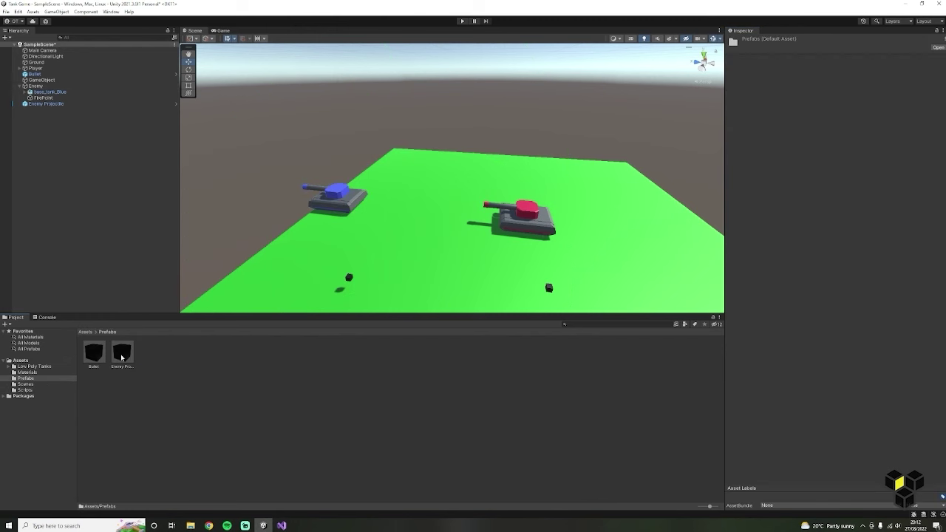
pyautogui.click(61, 86)
pyautogui.moveTo(170, 338); pyautogui.dragTo(835, 142)
pyautogui.moveTo(31, 98); pyautogui.dragTo(828, 147)
# Add the Enemy Projectile script to the Enemy Projectile prefab with a speed of 10.
pyautogui.click(114, 355)
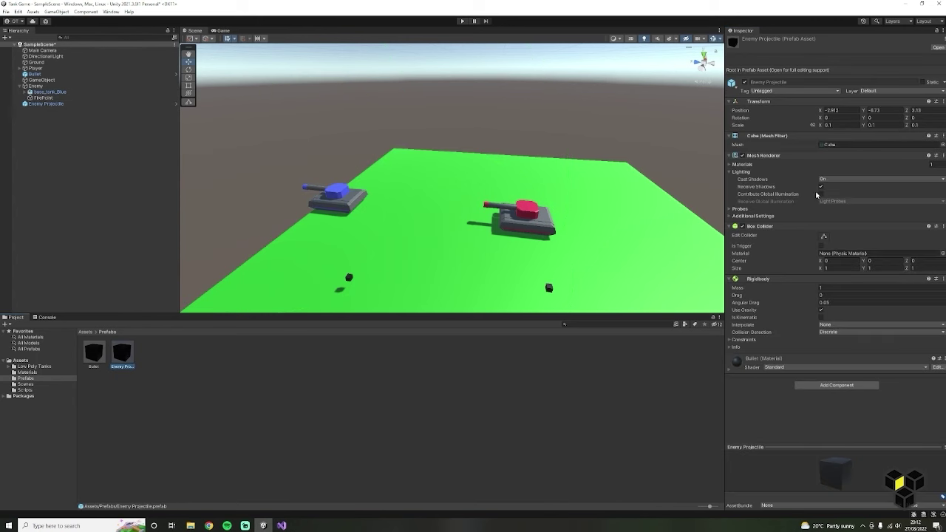
pyautogui.click(829, 386)
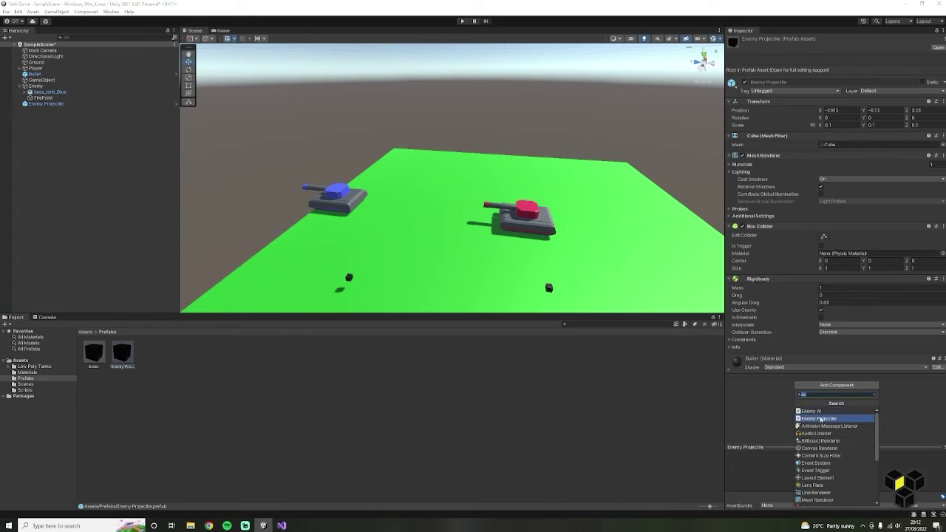
pyautogui.click(819, 419)
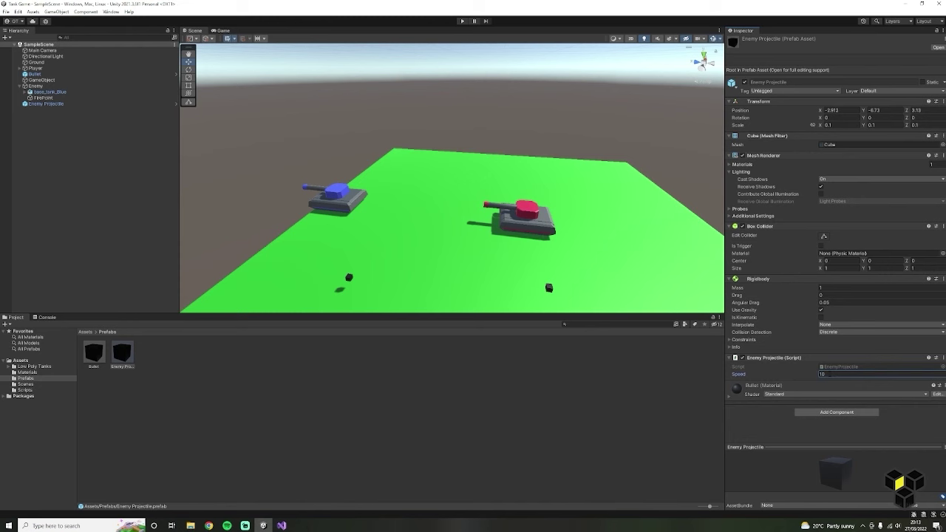
# Play the game and drive the player tank around to test the enemy's chasing and shooting.
pyautogui.click(462, 21)
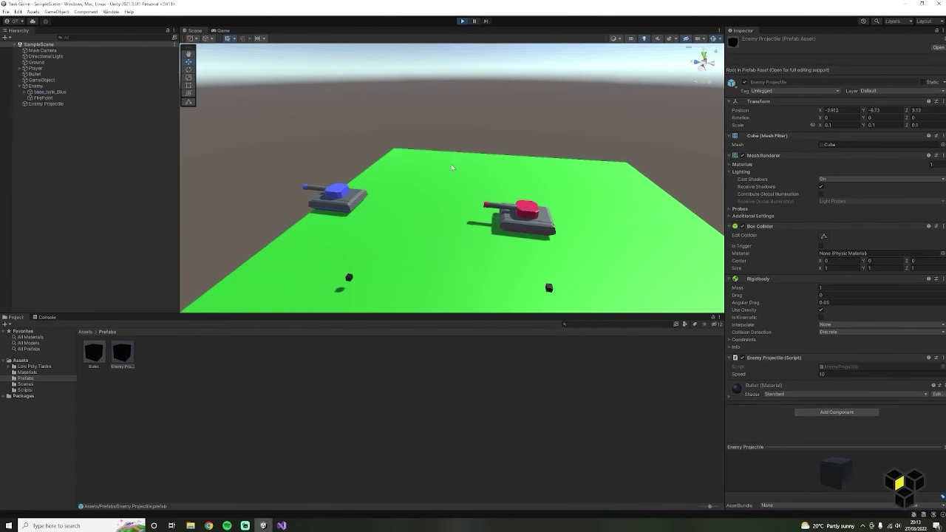
pyautogui.press('w')
pyautogui.press('a')
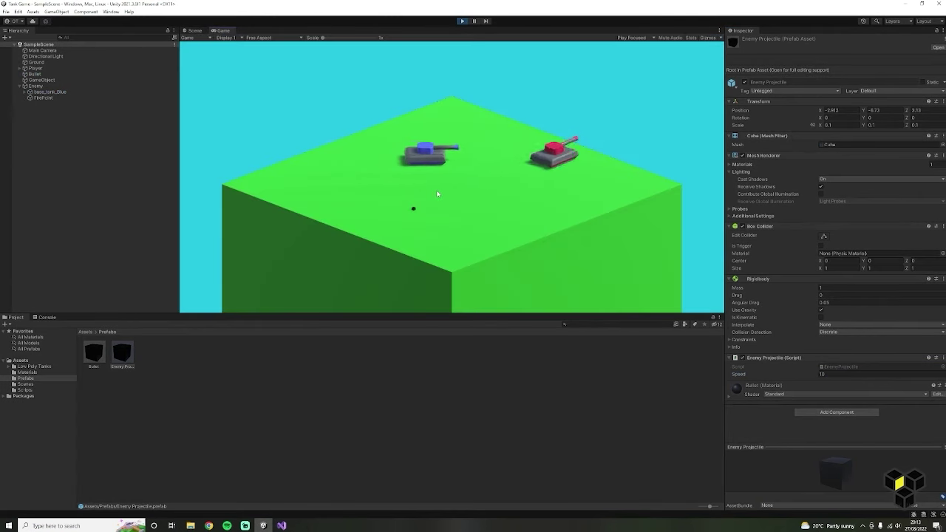
pyautogui.press('w')
pyautogui.press('a')
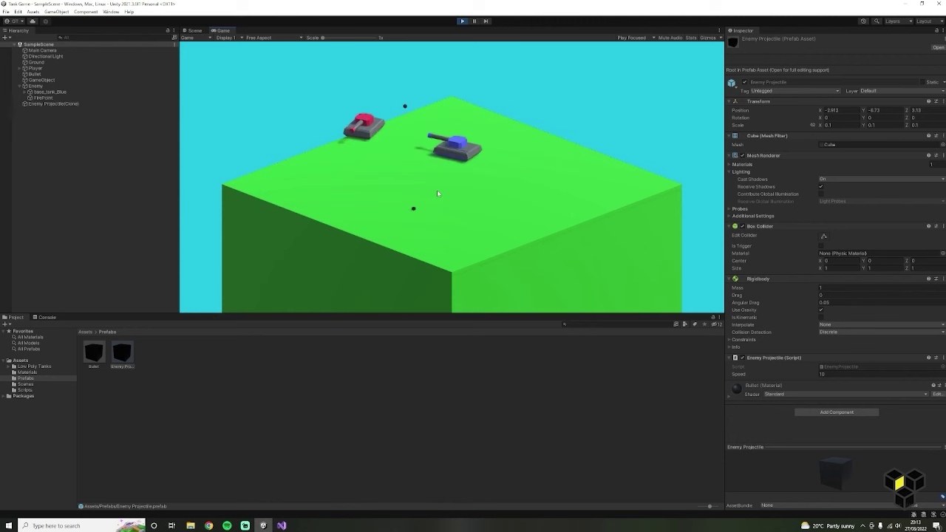
pyautogui.click(458, 187)
pyautogui.press('w')
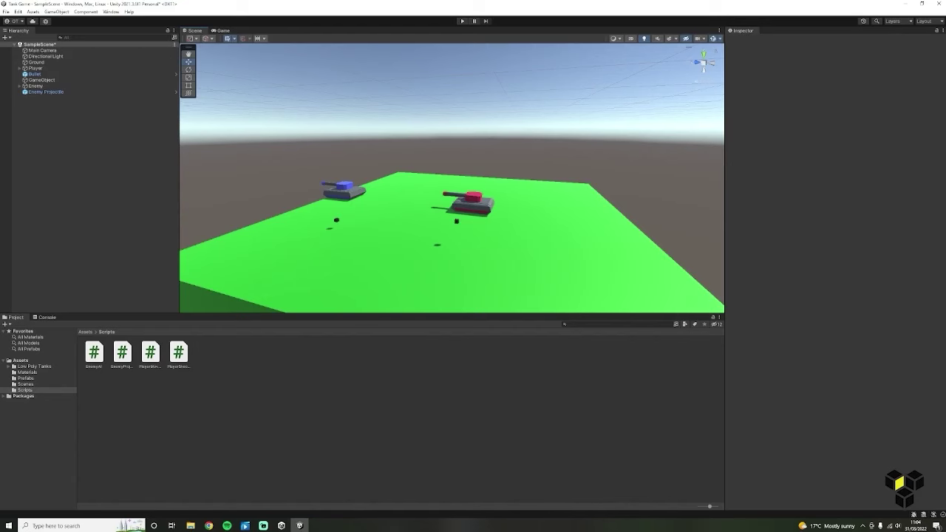
# Delete the leftover Bullet and Enemy Projectile objects from the scene.
pyautogui.click(337, 220)
pyautogui.press('Delete')
# Add a Box Collider component to the Player object.
pyautogui.click(462, 207)
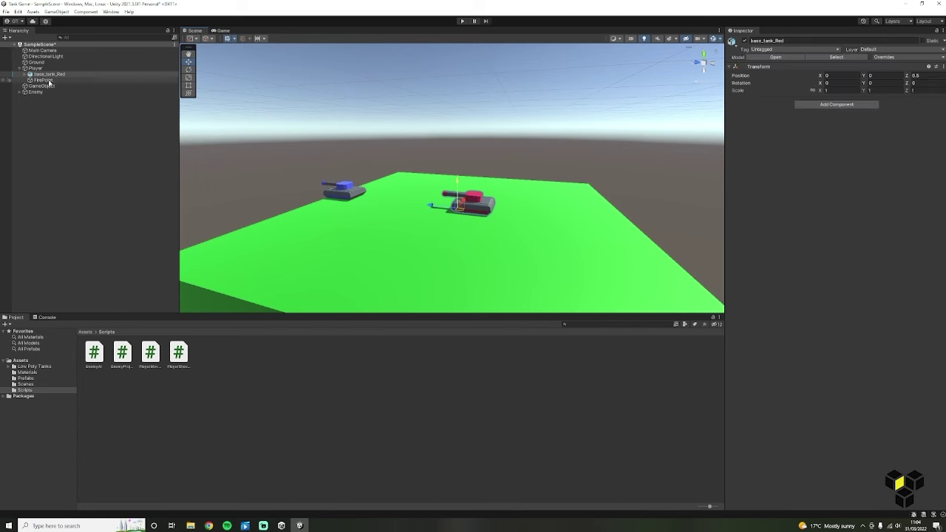
pyautogui.click(19, 68)
pyautogui.click(44, 68)
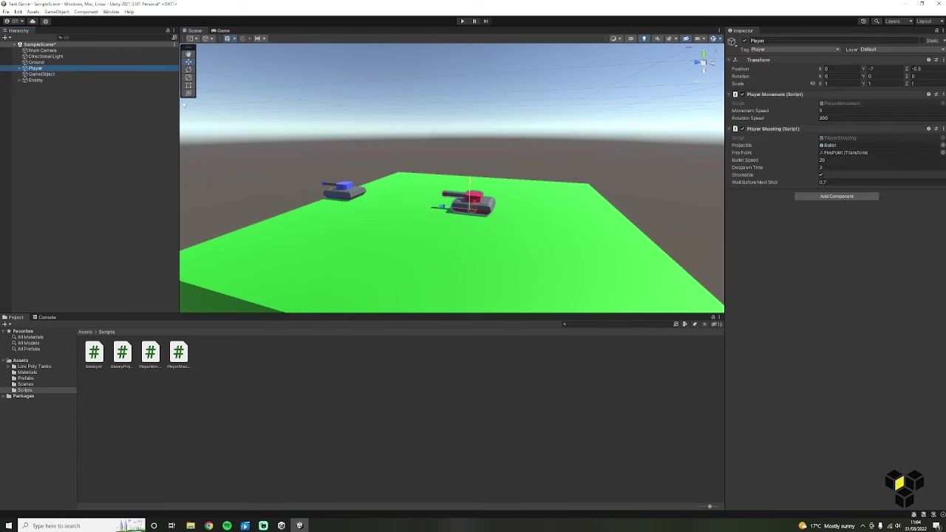
pyautogui.click(818, 194)
pyautogui.click(816, 224)
# Reshape the Player's Box Collider around the red tank to a size of about 1 × 0.79 × 2.33.
pyautogui.scroll(6, 473, 214)
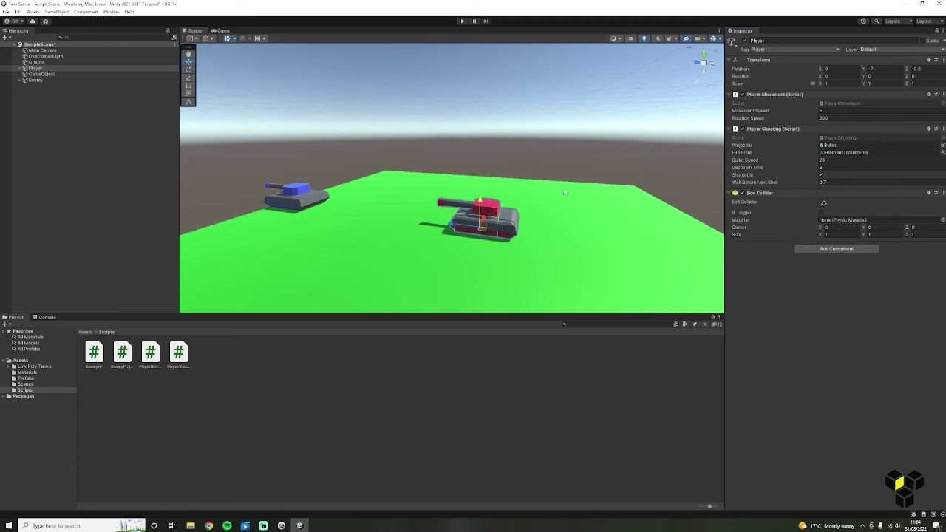
pyautogui.click(824, 203)
pyautogui.moveTo(529, 261); pyautogui.dragTo(571, 266)
pyautogui.moveTo(465, 253); pyautogui.dragTo(420, 244)
pyautogui.moveTo(484, 272); pyautogui.dragTo(490, 213)
# Add a Box Collider to the Enemy object and fit it around the blue tank at about 1 × 0.82 × 2.39.
pyautogui.click(44, 80)
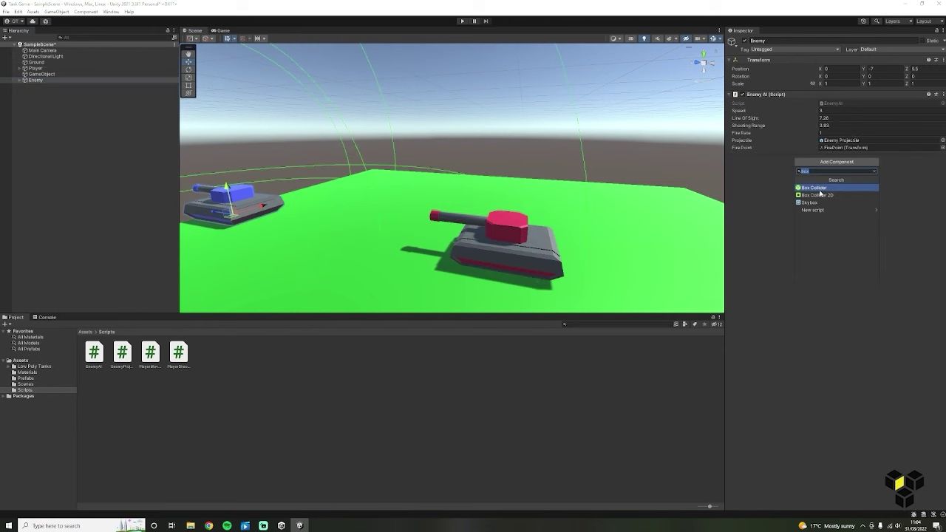
pyautogui.press('f')
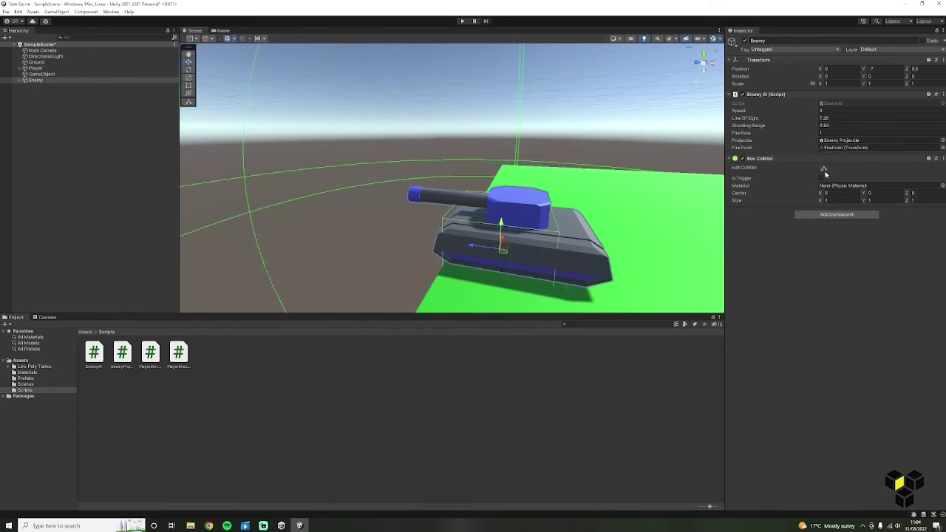
pyautogui.click(824, 168)
pyautogui.moveTo(464, 247); pyautogui.dragTo(401, 235)
pyautogui.moveTo(548, 258); pyautogui.dragTo(627, 265)
pyautogui.moveTo(501, 287); pyautogui.dragTo(501, 263)
pyautogui.moveTo(499, 206); pyautogui.dragTo(498, 187)
pyautogui.moveTo(464, 224); pyautogui.dragTo(451, 199, button='middle')
pyautogui.scroll(-6, 488, 204)
pyautogui.moveTo(529, 205); pyautogui.dragTo(537, 206, button='middle')
pyautogui.keyDown('alt'); pyautogui.moveTo(537, 205); pyautogui.dragTo(502, 241); pyautogui.keyUp('alt')
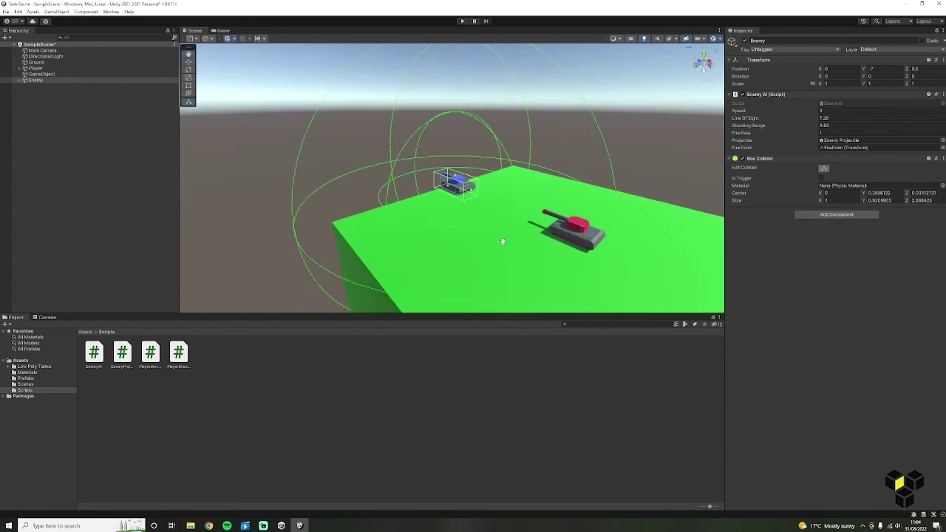
pyautogui.click(157, 166)
# Set the Player object's scale to 0.8 on the X, Y and Z axes.
pyautogui.click(65, 68)
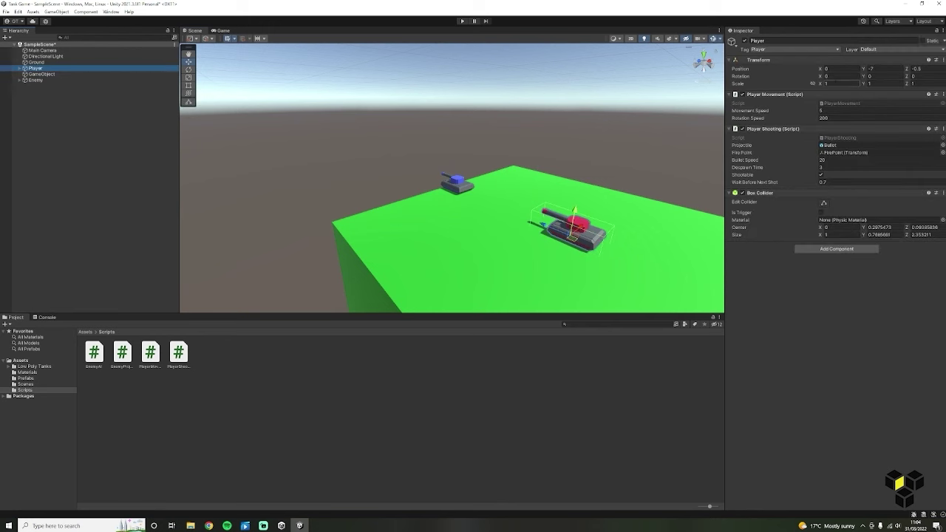
pyautogui.write('0.8')
pyautogui.press('Tab')
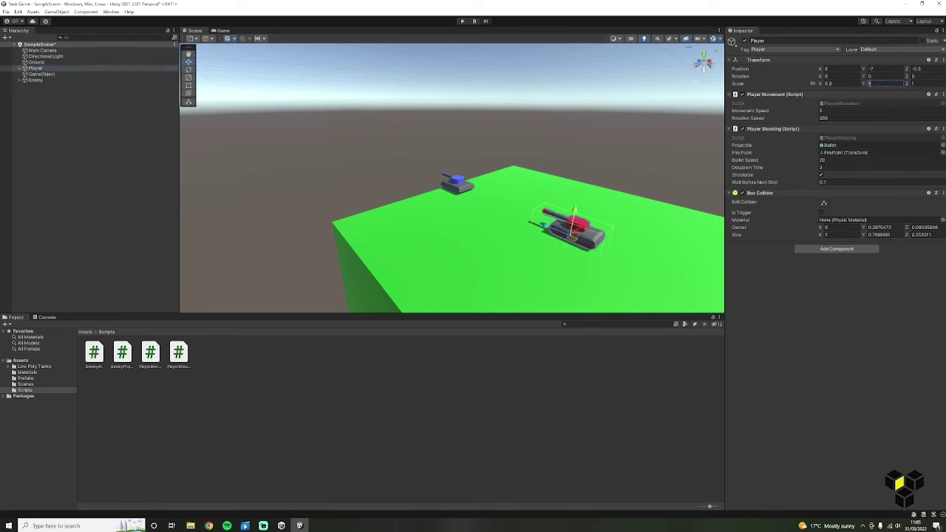
pyautogui.write('0.8')
pyautogui.press('Tab')
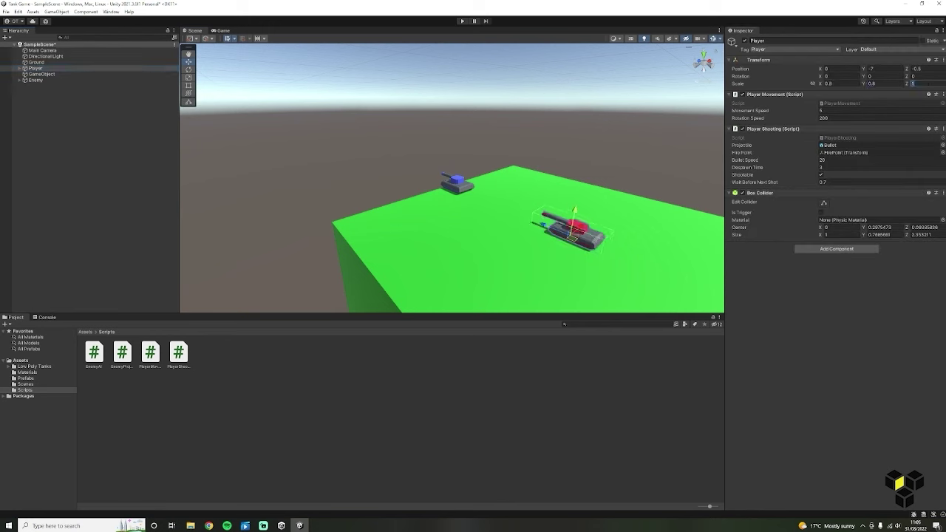
pyautogui.write('0.8')
# Set the Enemy object's scale to 0.8 on the X, Y and Z axes.
pyautogui.click(36, 80)
pyautogui.click(839, 83)
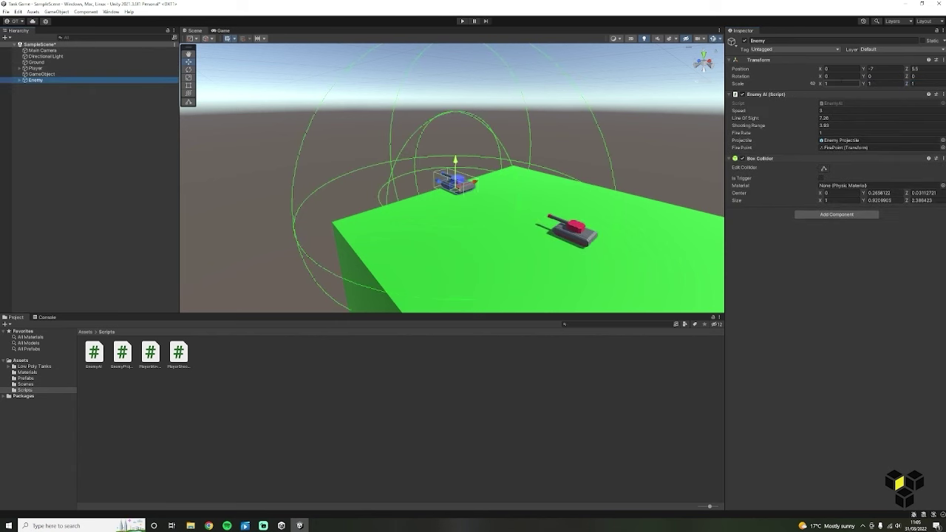
pyautogui.write('0.8')
pyautogui.press('Tab')
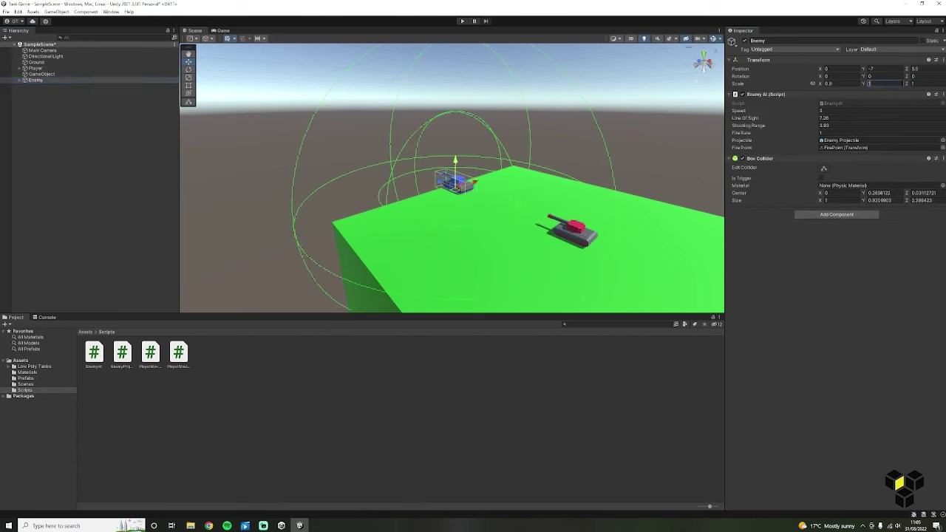
pyautogui.write('0.8')
pyautogui.press('Tab')
pyautogui.write('0.8')
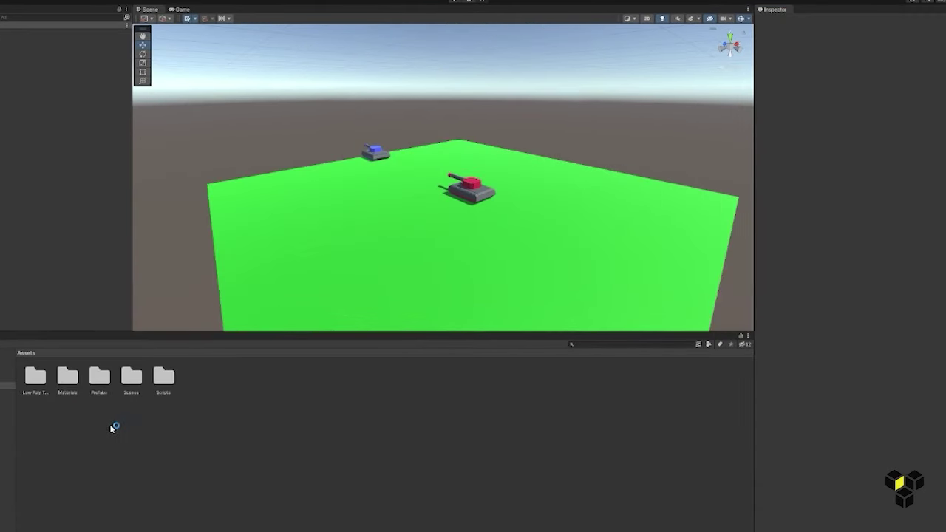
# Enable Is Trigger on the Box Collider of the Bullet prefab.
pyautogui.click(105, 380)
pyautogui.doubleClick(105, 380)
pyautogui.click(46, 380)
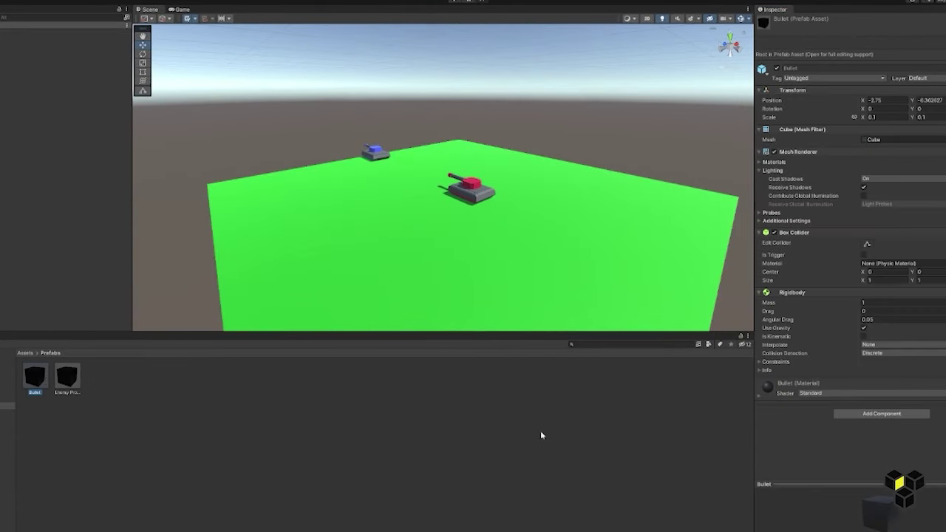
pyautogui.click(865, 255)
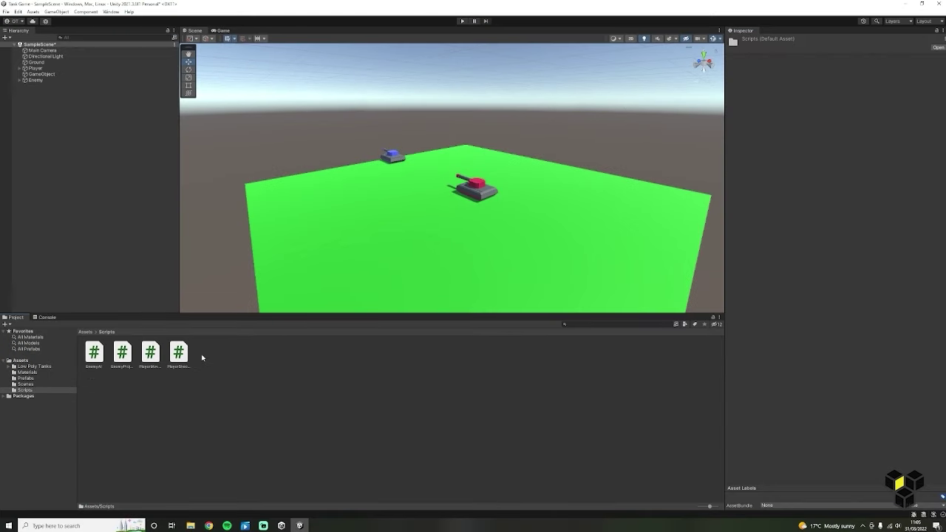
# Add an OnTriggerEnter method to the EnemyAI script that calls Destroy(gameObject);.
pyautogui.doubleClick(95, 354)
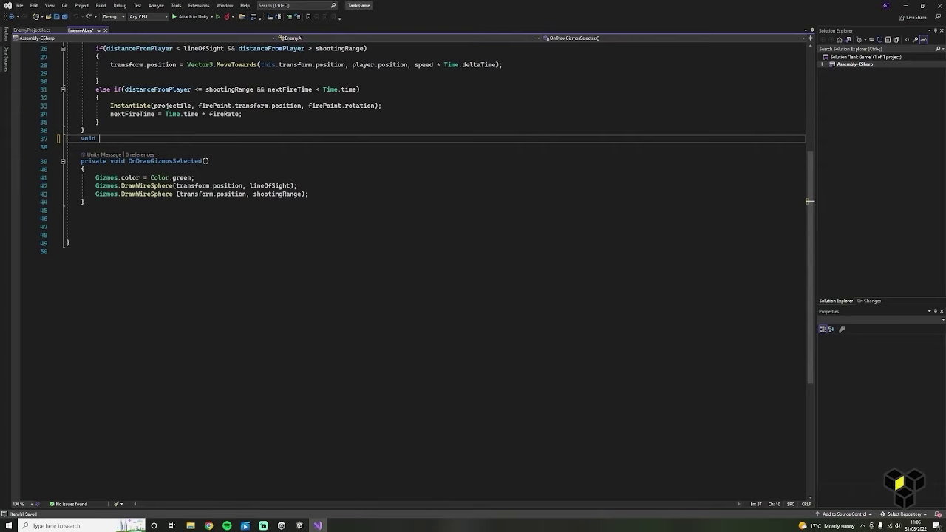
pyautogui.write('ontr')
pyautogui.press('Tab')
pyautogui.click(142, 161)
pyautogui.write('Des')
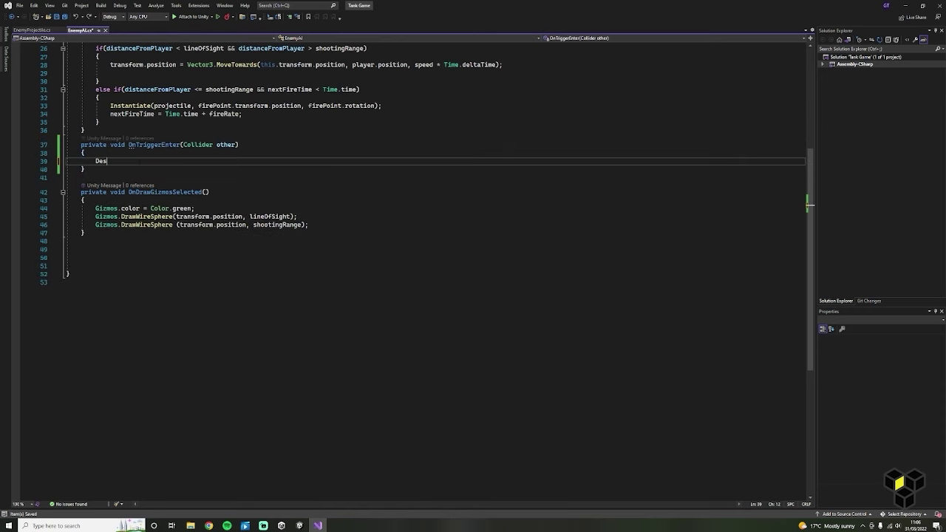
pyautogui.write('troy(gameObject)')
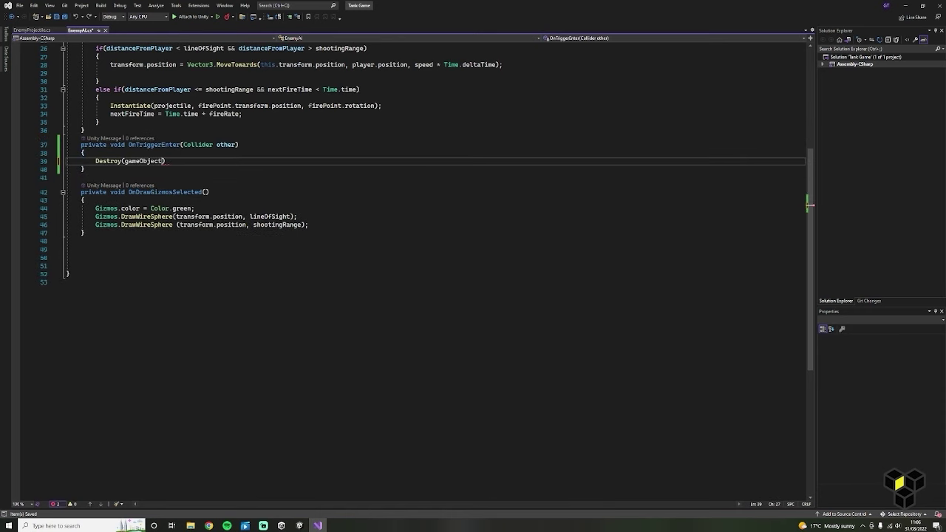
pyautogui.write(';')
# Rename the OnTriggerEnter method's Collider parameter to hitInfo and save the EnemyAI script.
pyautogui.click(221, 145)
pyautogui.write('hitInfo')
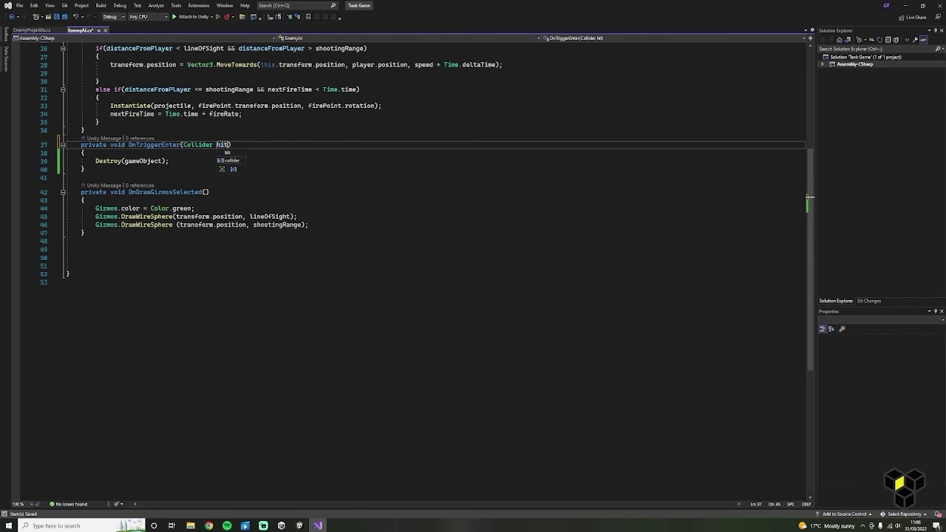
pyautogui.hotkey('ctrl', 's')
pyautogui.click(207, 169)
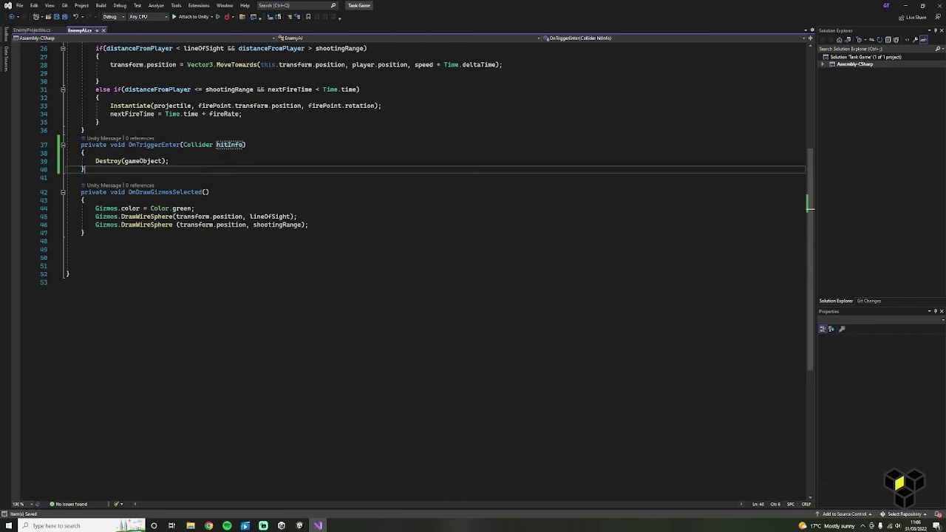
pyautogui.click(207, 266)
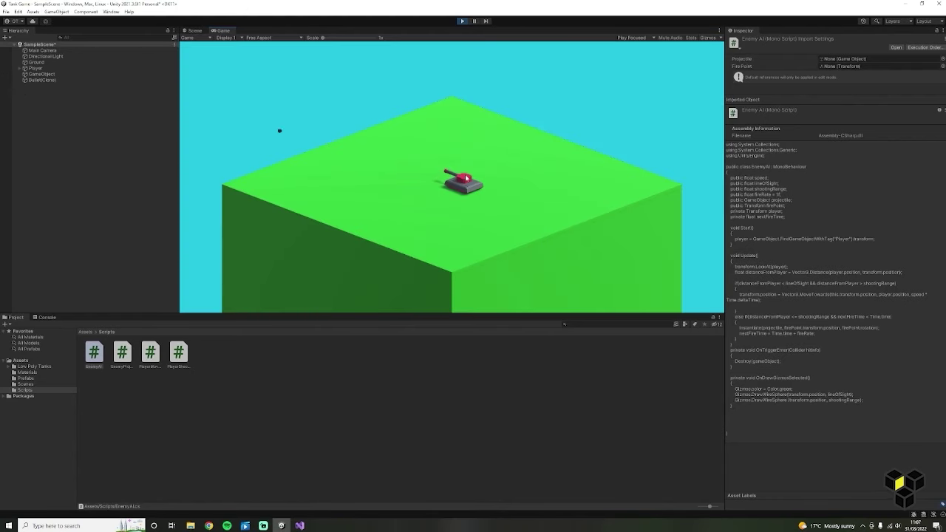
# End the play test in Unity and add a UI Image to the scene.
pyautogui.click(463, 22)
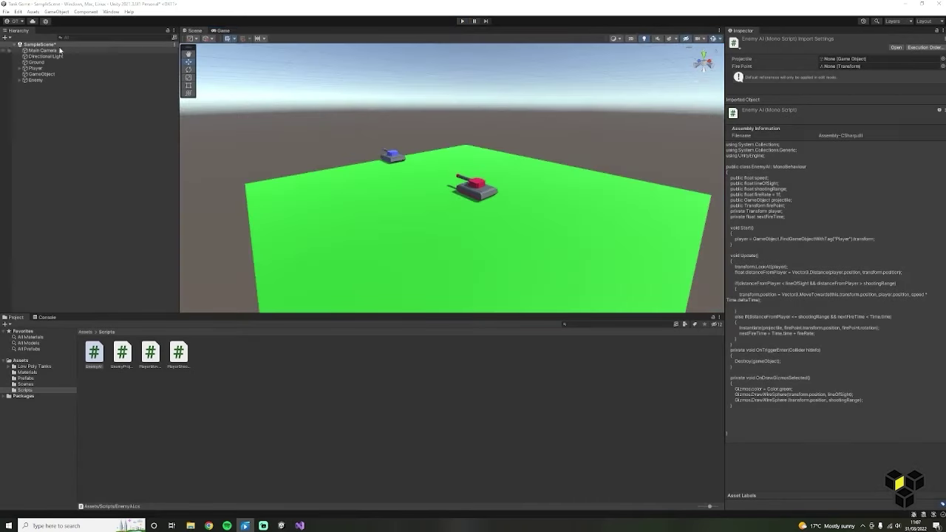
pyautogui.rightClick(49, 117)
pyautogui.moveTo(87, 251)
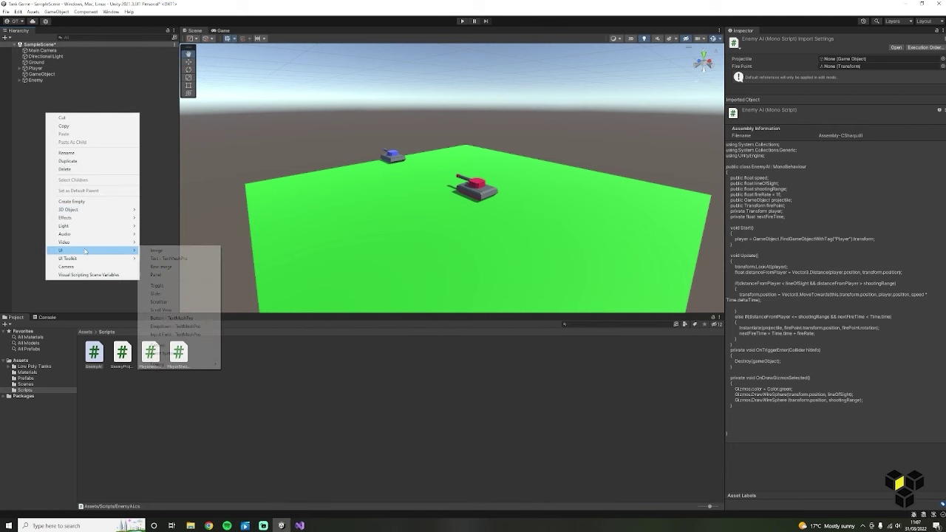
pyautogui.click(158, 251)
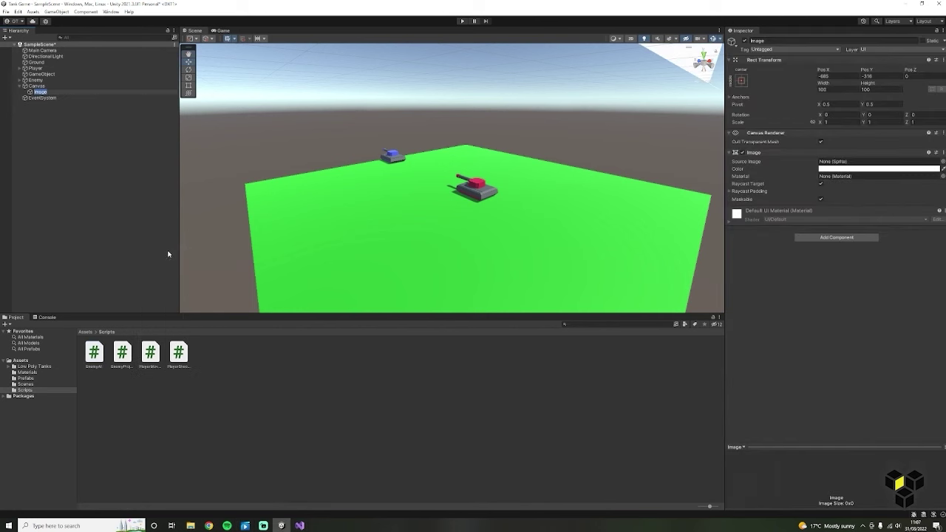
pyautogui.click(142, 181)
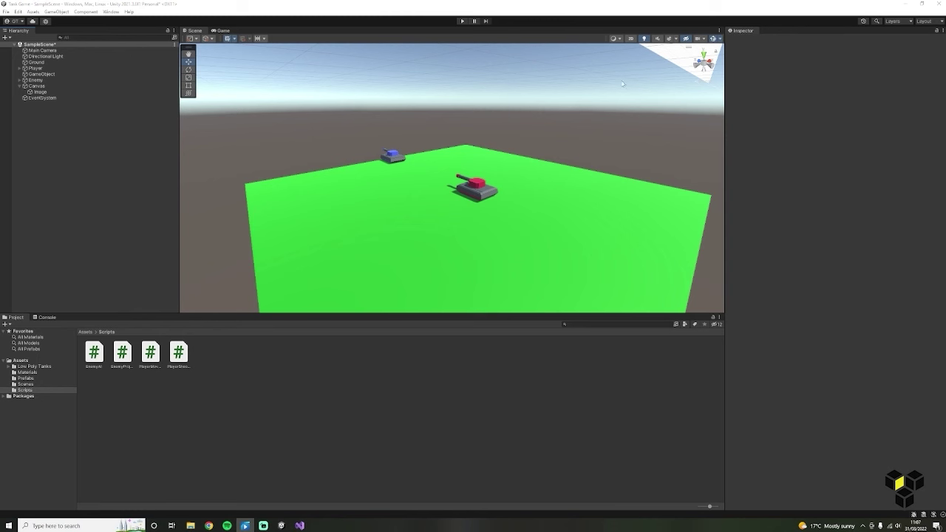
# Switch the Scene view to 2D and move the Image to the canvas's horizontal centre, at X 0 and about Y -222.
pyautogui.click(631, 40)
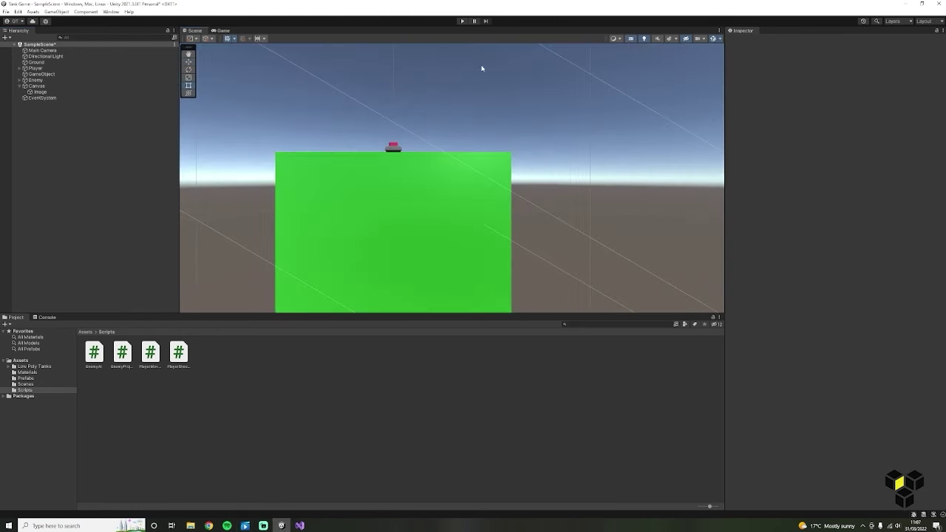
pyautogui.click(83, 91)
pyautogui.doubleClick(83, 92)
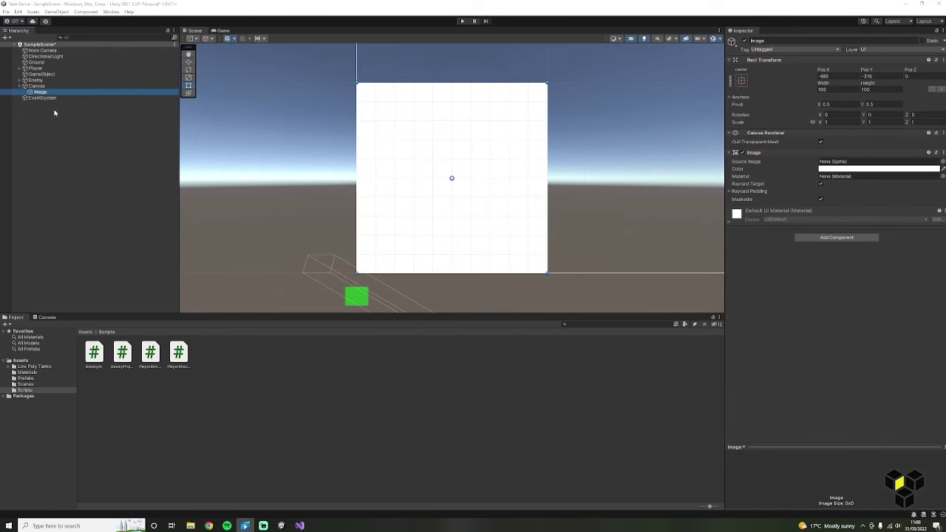
pyautogui.scroll(-10, 492, 142)
pyautogui.moveTo(530, 136); pyautogui.dragTo(302, 253, button='middle')
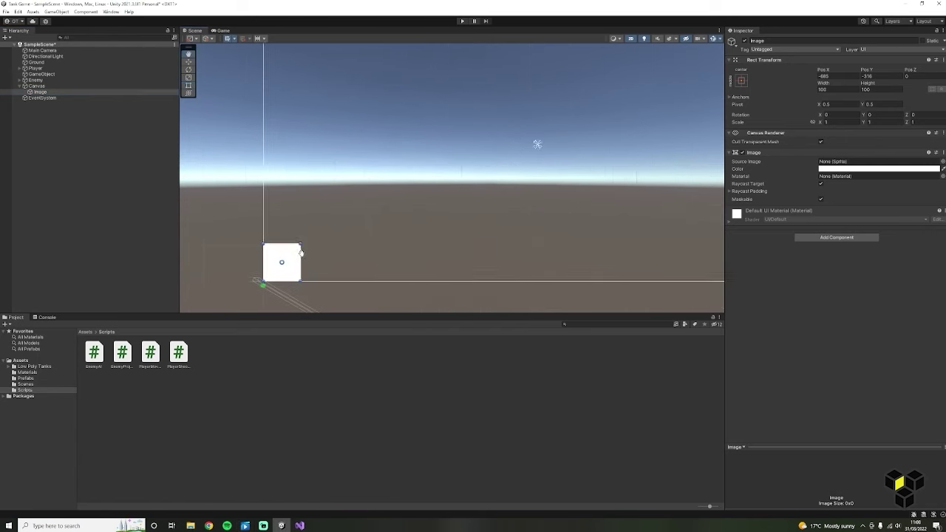
pyautogui.scroll(-3, 302, 251)
pyautogui.scroll(-2, 457, 188)
pyautogui.moveTo(453, 188); pyautogui.dragTo(384, 197, button='middle')
pyautogui.scroll(-1, 374, 198)
pyautogui.scroll(1, 374, 197)
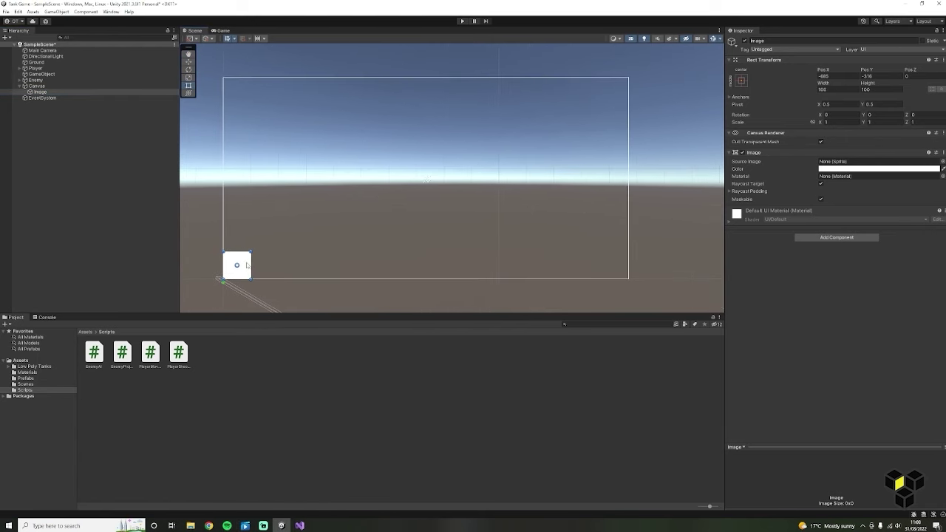
pyautogui.moveTo(247, 265); pyautogui.dragTo(436, 239)
# Set the Image's width to 500 and its height to 70.
pyautogui.click(823, 89)
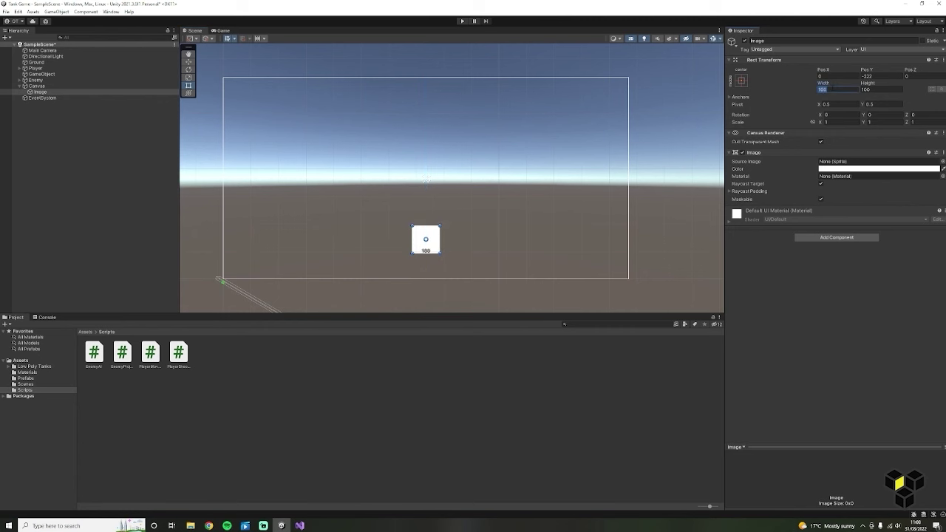
pyautogui.write('600')
pyautogui.press('BackSpace')
pyautogui.press('BackSpace')
pyautogui.press('BackSpace')
pyautogui.write('500')
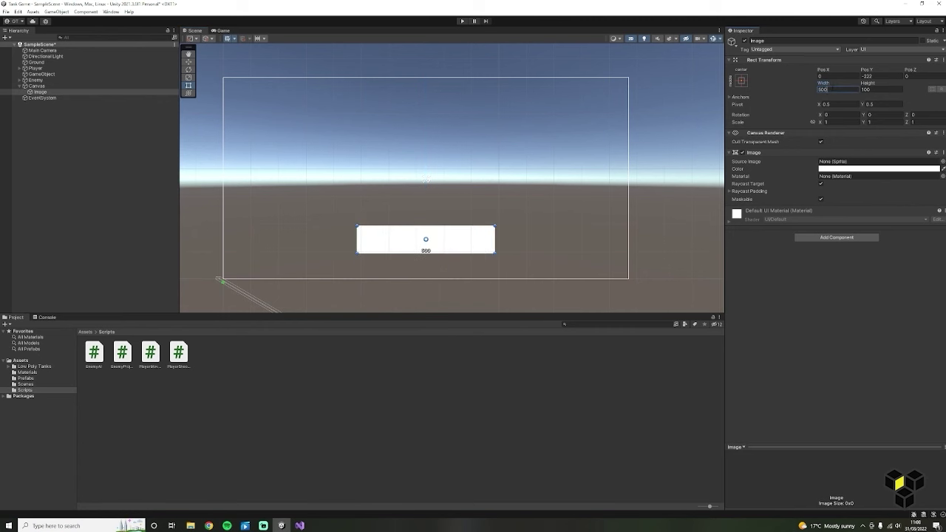
pyautogui.press('Tab')
pyautogui.write('70')
# Move the Image down to about Y -304 near the canvas's lower edge and check its placement in the Game view.
pyautogui.moveTo(442, 245); pyautogui.dragTo(456, 261)
pyautogui.click(223, 30)
pyautogui.click(195, 30)
pyautogui.click(223, 30)
pyautogui.click(194, 31)
pyautogui.click(223, 30)
pyautogui.click(194, 30)
pyautogui.click(220, 31)
pyautogui.click(201, 30)
# Set the Image's height to 60 and check its size in the Game view.
pyautogui.click(831, 89)
pyautogui.press('Tab')
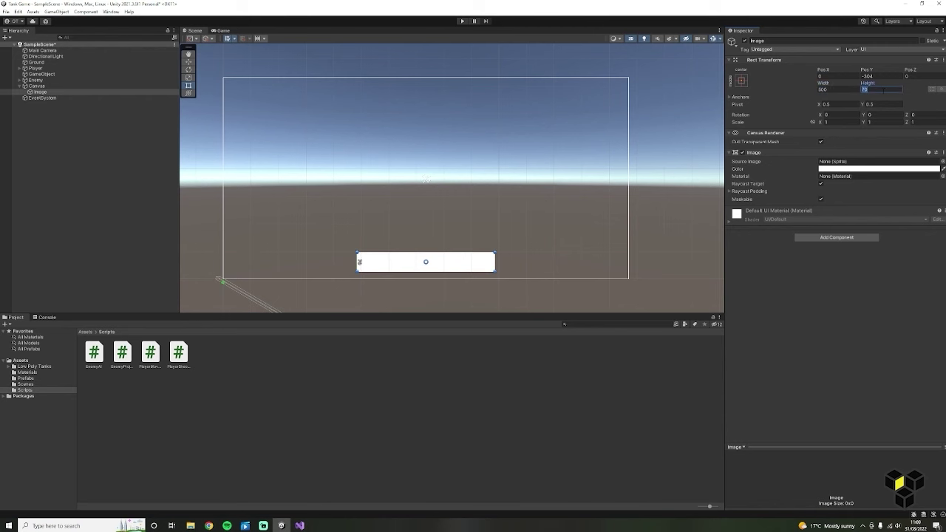
pyautogui.write('60')
pyautogui.click(230, 31)
pyautogui.click(195, 31)
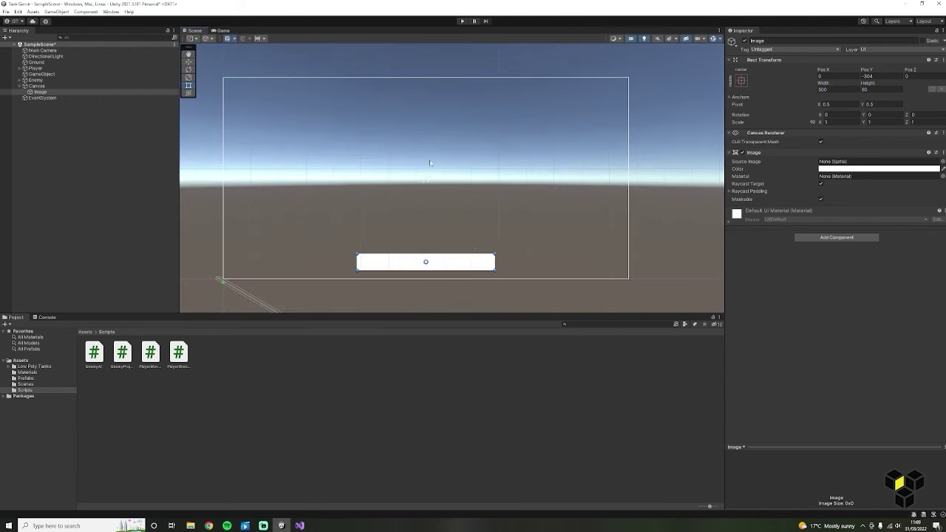
# Duplicate the white Image under the Canvas and set the copy's colour to red, hexadecimal D44545.
pyautogui.click(245, 526)
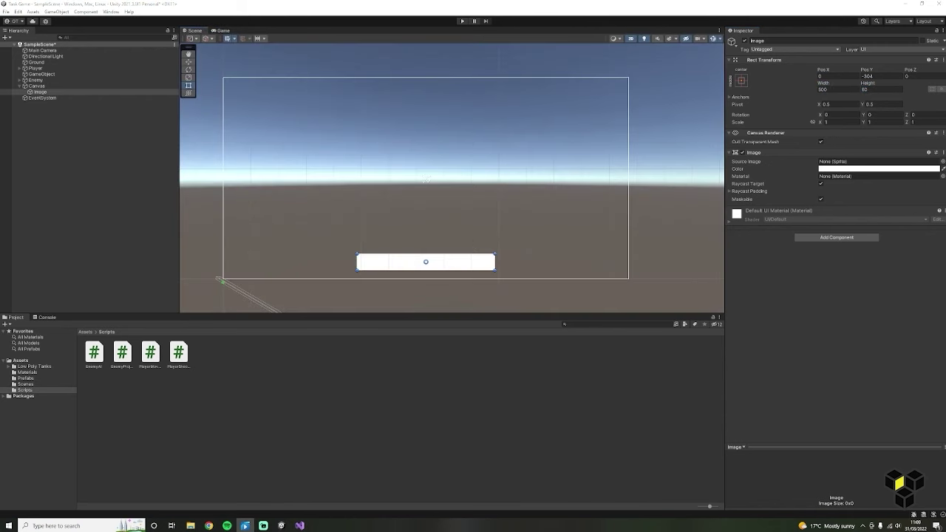
pyautogui.click(55, 91)
pyautogui.hotkey('ctrl', 'd')
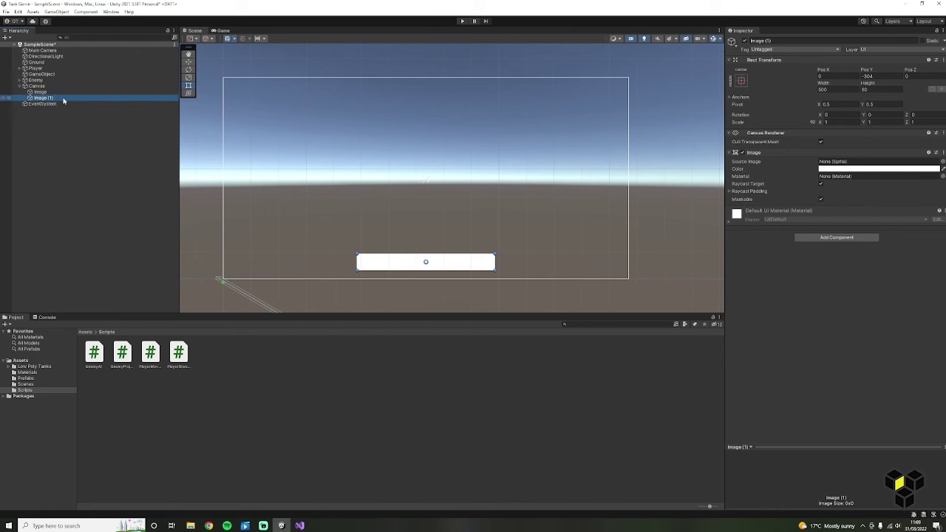
pyautogui.click(856, 169)
pyautogui.moveTo(910, 215)
pyautogui.mouseDown()
pyautogui.moveTo(935, 235)
pyautogui.moveTo(908, 216)
pyautogui.mouseUp()
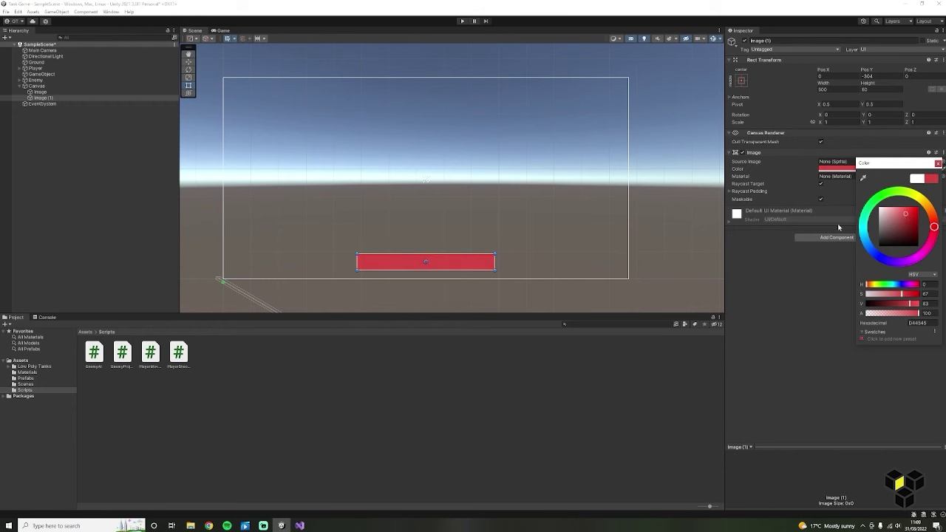
pyautogui.click(793, 271)
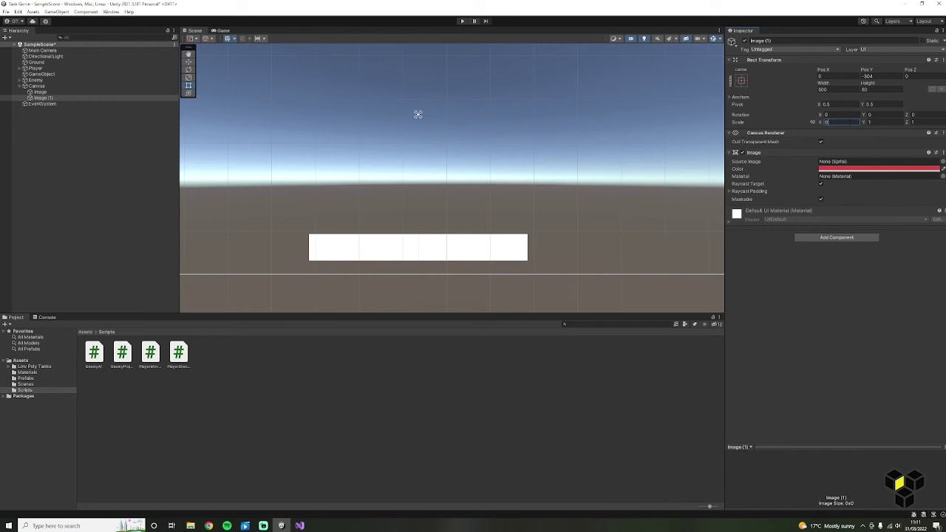
# Scale the red image to 0.99 in X and 0.94 in Y so the white image frames it.
pyautogui.write('99')
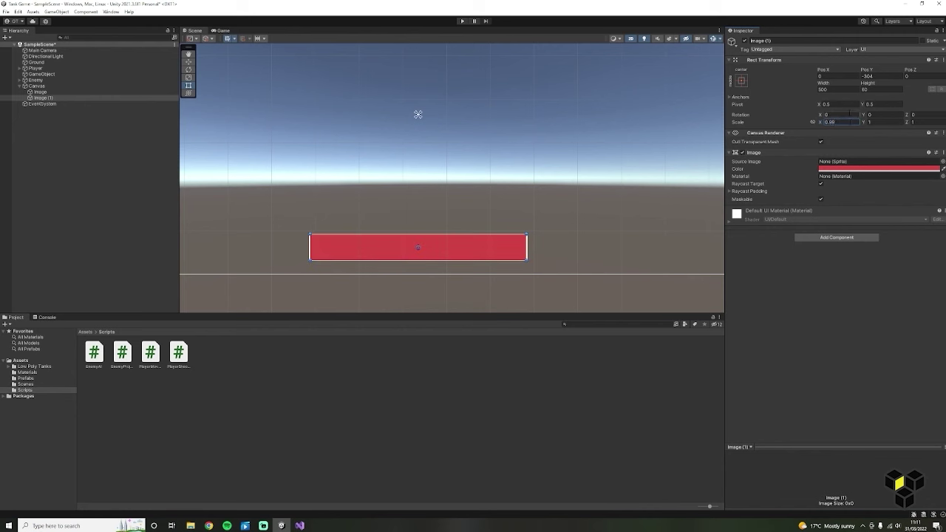
pyautogui.press('Tab')
pyautogui.write('0.9')
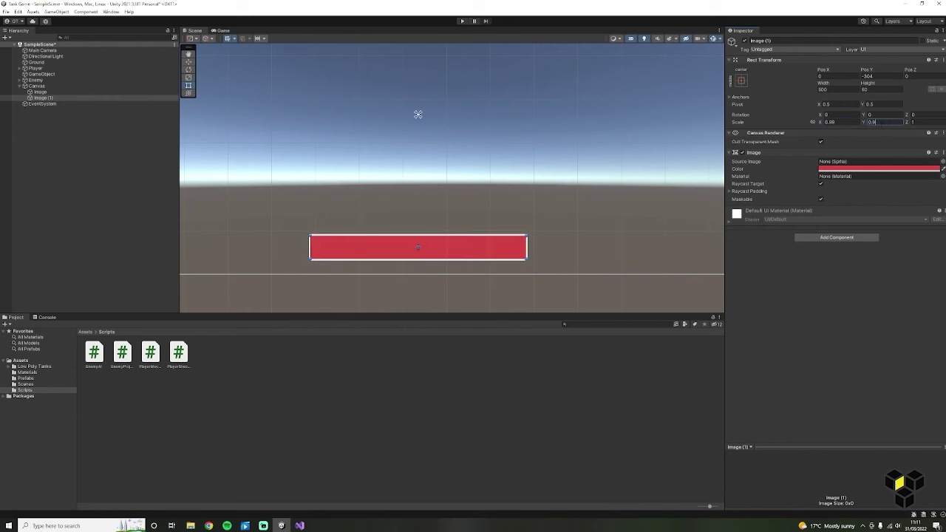
pyautogui.write('4')
pyautogui.click(488, 173)
pyautogui.moveTo(515, 144); pyautogui.dragTo(512, 189, button='middle')
pyautogui.scroll(-7, 513, 182)
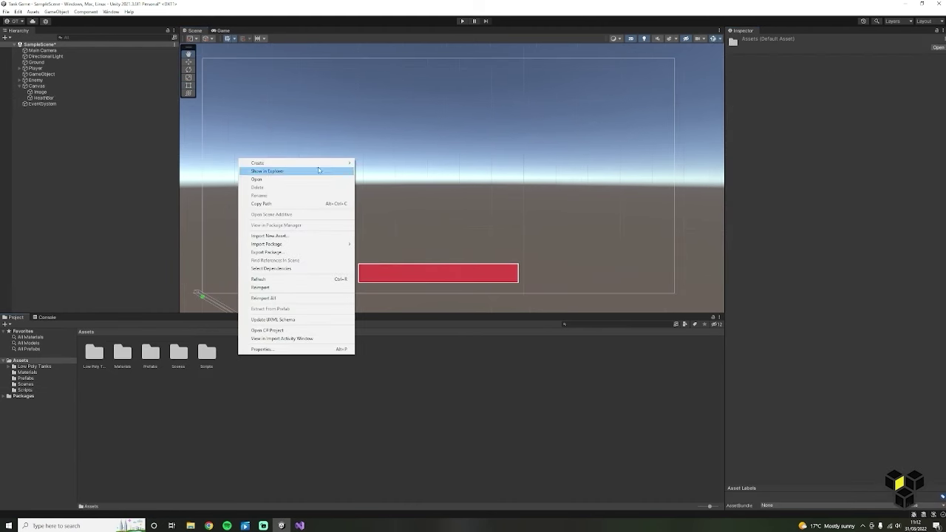
# Create a folder named UI in Assets and open it.
pyautogui.moveTo(320, 161)
pyautogui.click(371, 164)
pyautogui.write('U')
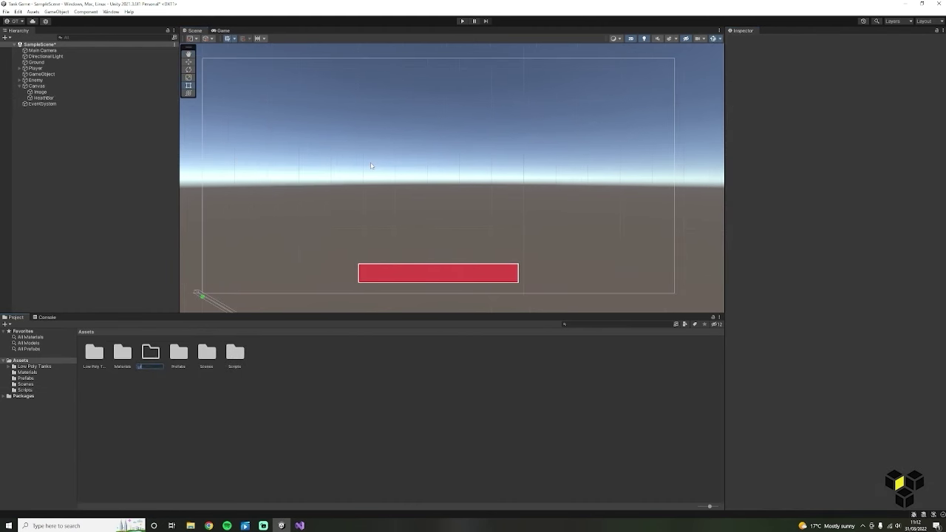
pyautogui.write('I')
pyautogui.press('Return')
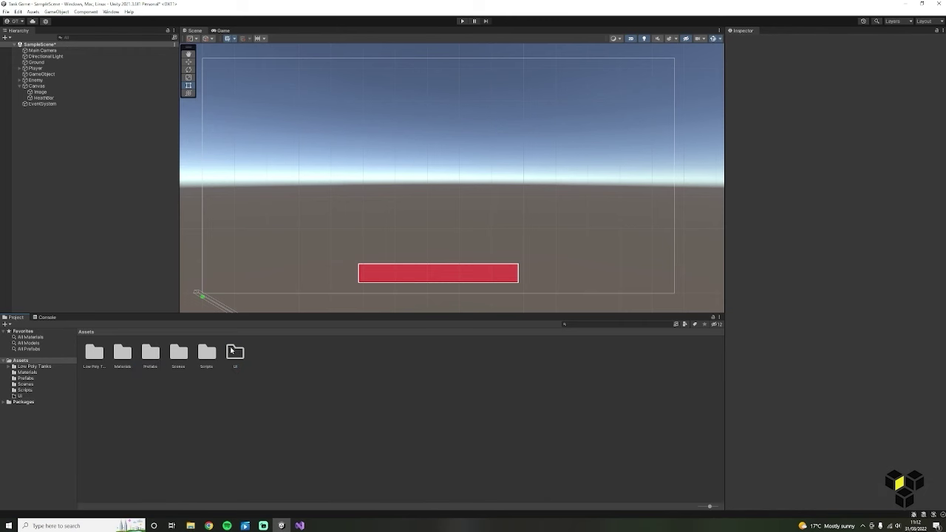
pyautogui.doubleClick(230, 349)
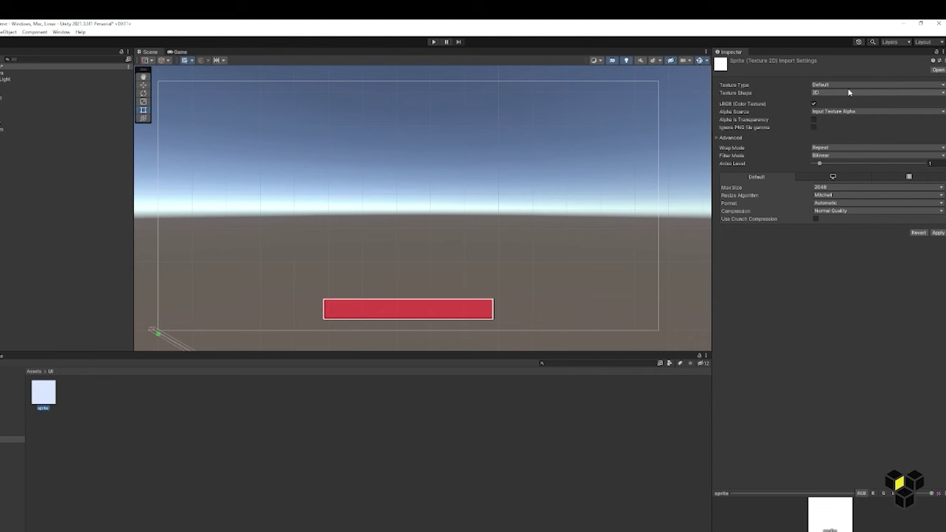
# Change the sprite texture's type to Sprite (2D and UI) and apply the import settings.
pyautogui.click(855, 61)
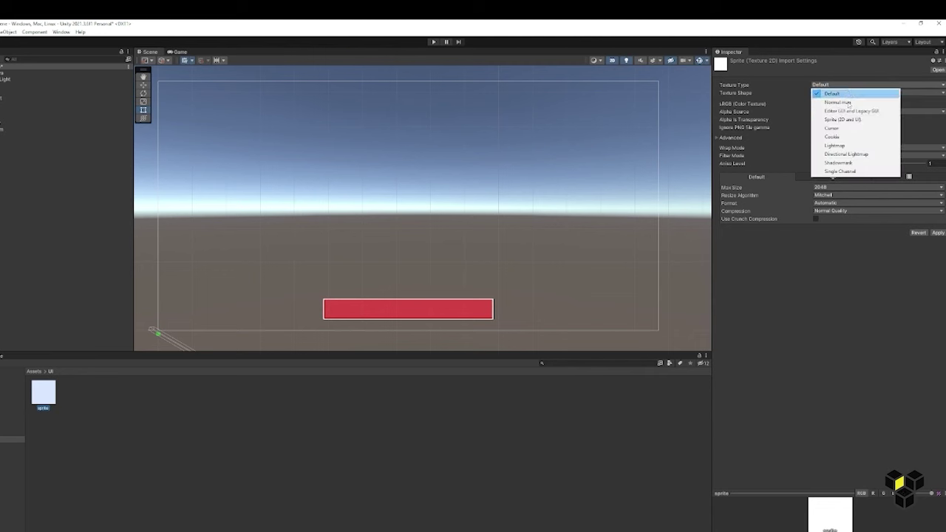
pyautogui.click(847, 120)
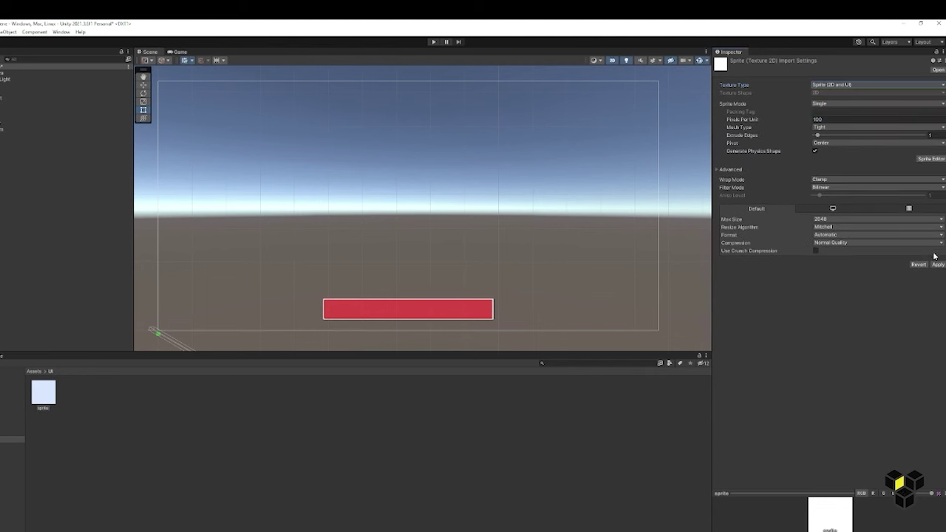
pyautogui.click(936, 264)
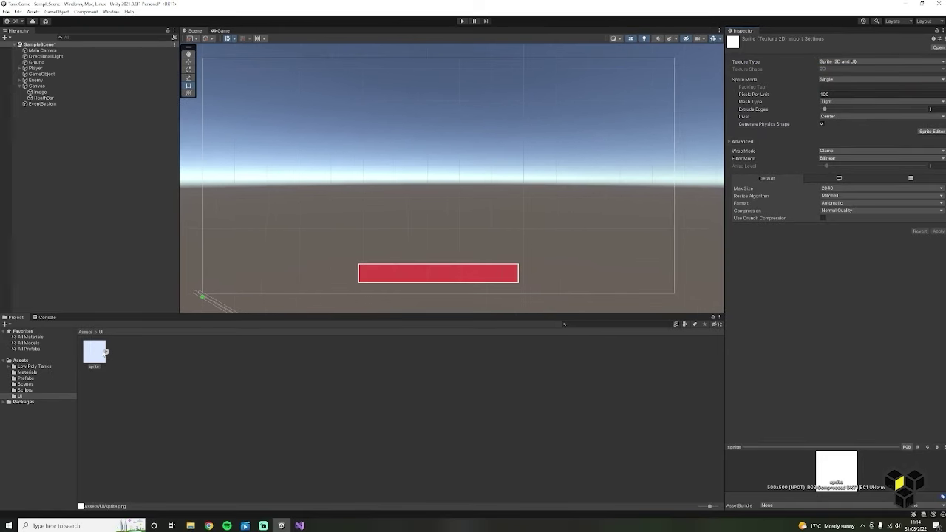
# Assign the sprite as the red bar's source image and make it Filled with the Horizontal method and fill amount 1.
pyautogui.click(439, 275)
pyautogui.moveTo(94, 352); pyautogui.dragTo(843, 161)
pyautogui.click(836, 209)
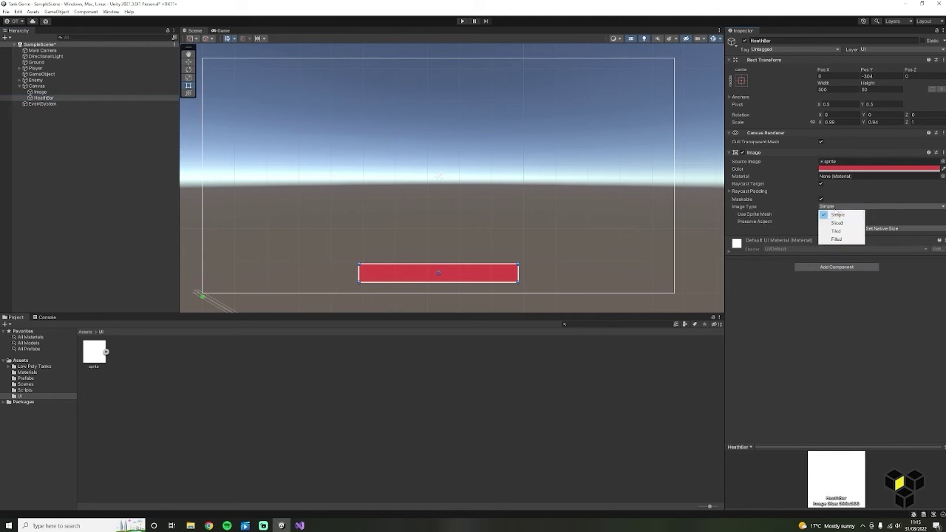
pyautogui.click(840, 240)
pyautogui.click(850, 214)
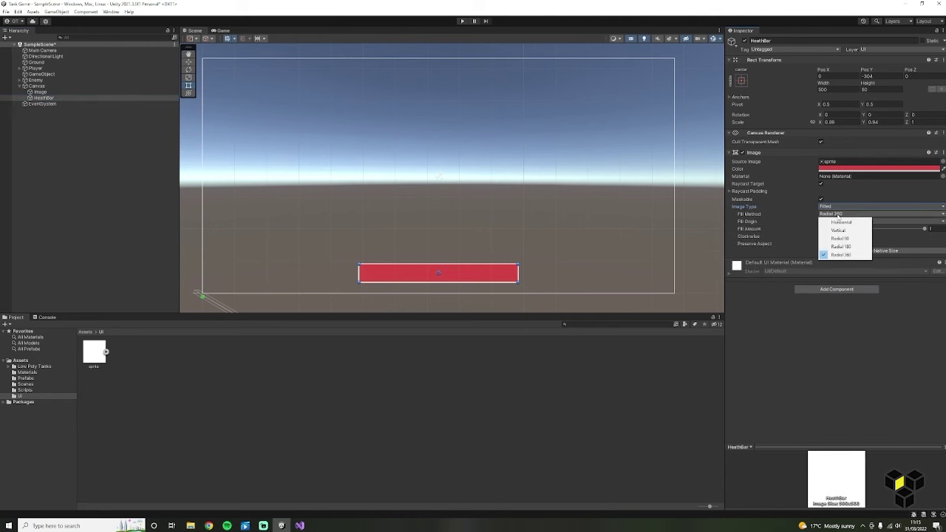
pyautogui.click(837, 215)
pyautogui.moveTo(925, 231)
pyautogui.mouseDown()
pyautogui.moveTo(824, 229)
pyautogui.moveTo(939, 229)
pyautogui.moveTo(809, 231)
pyautogui.moveTo(930, 232)
pyautogui.mouseUp()
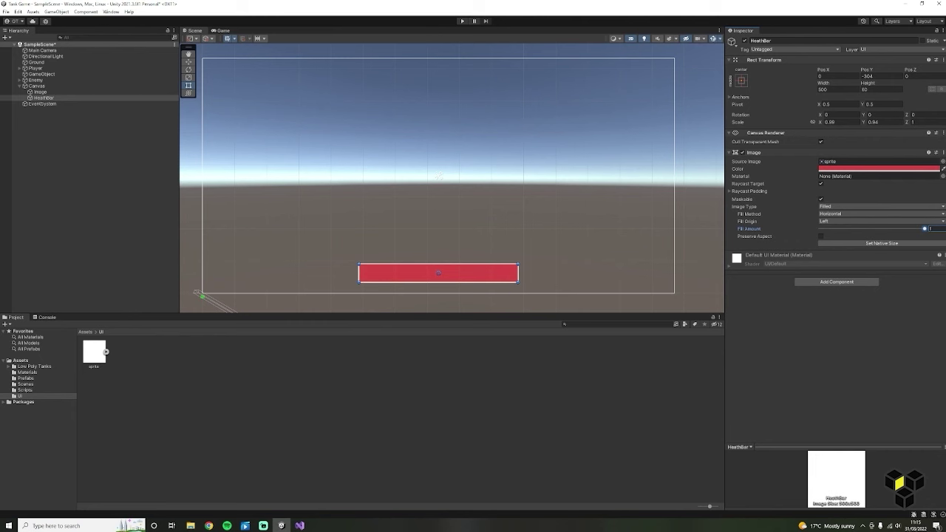
# Create a C# script named PlayerHealth in the Scripts folder.
pyautogui.click(245, 525)
pyautogui.click(26, 390)
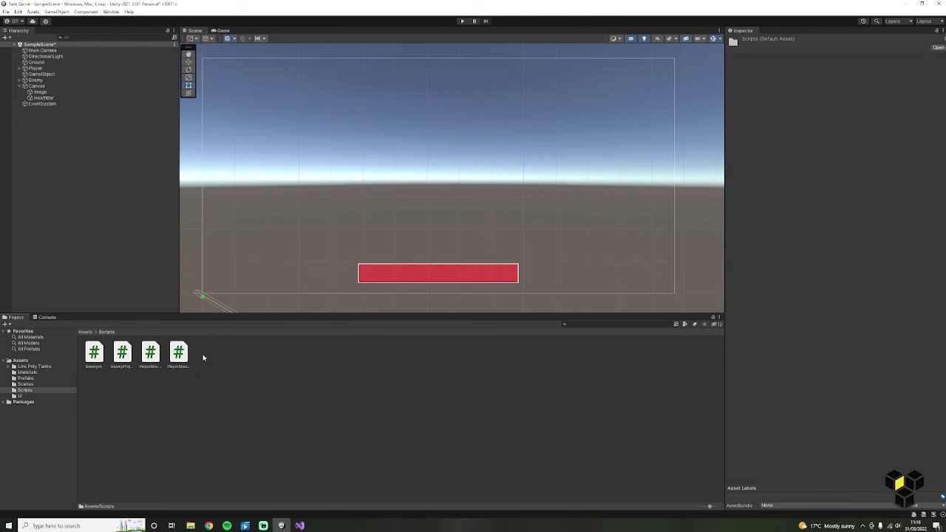
pyautogui.rightClick(214, 359)
pyautogui.moveTo(310, 162)
pyautogui.click(349, 174)
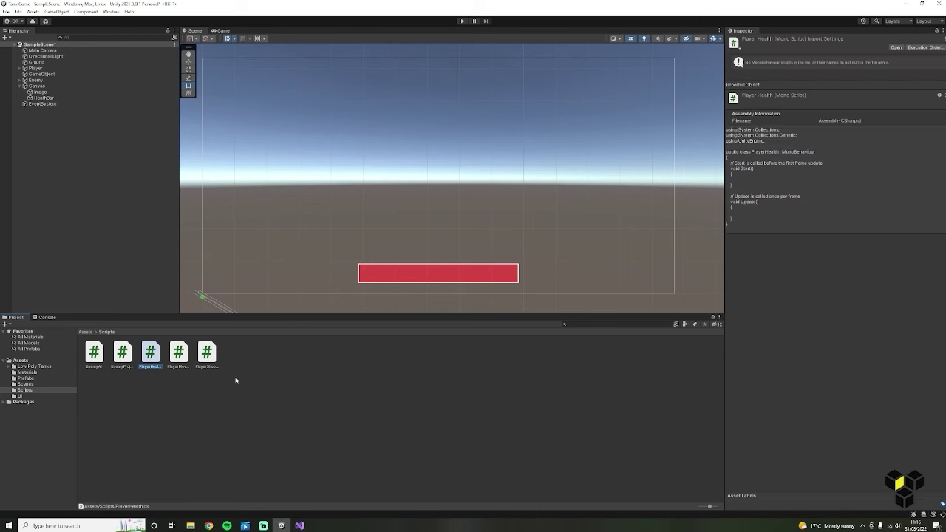
# Add a using UnityEngine.UI directive to the PlayerHealth script and save it.
pyautogui.hotkey('ctrl', 'd')
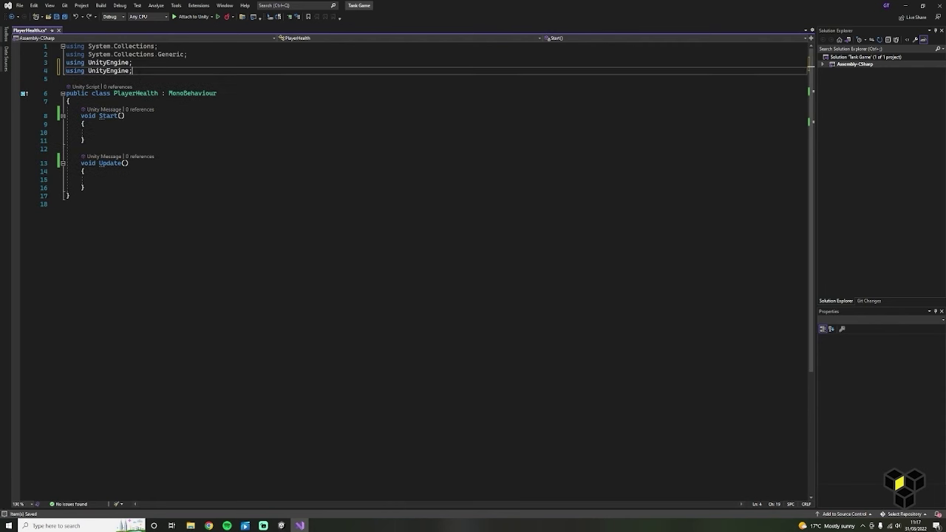
pyautogui.press('Left')
pyautogui.write('.UI')
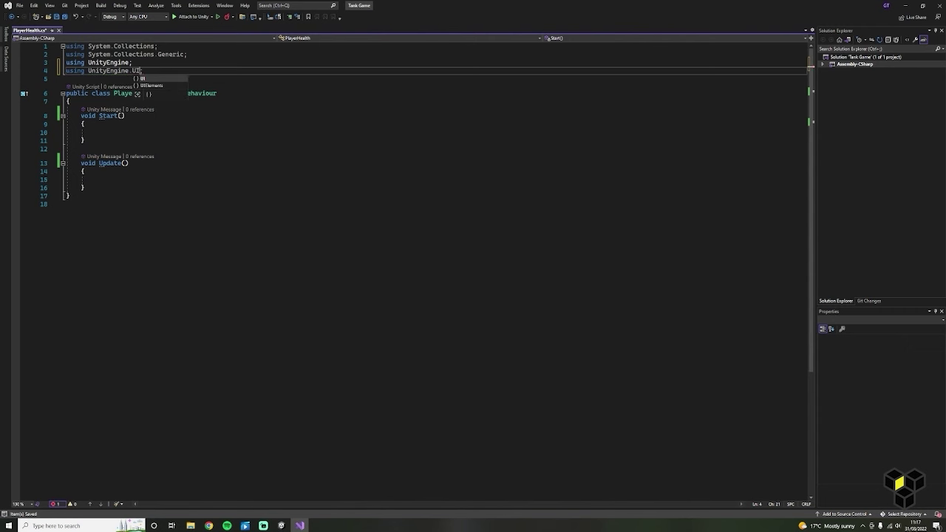
pyautogui.hotkey('ctrl', 's')
pyautogui.hotkey('alt', 'Tab')
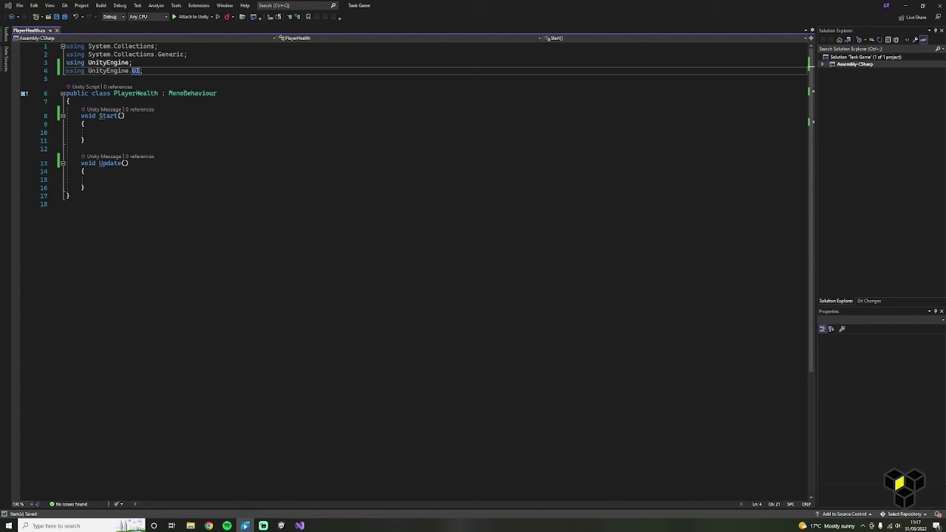
# Replace the Start method with the field declaration public float healthAmount = 100f;.
pyautogui.moveTo(78, 116); pyautogui.dragTo(85, 139)
pyautogui.press('BackSpace')
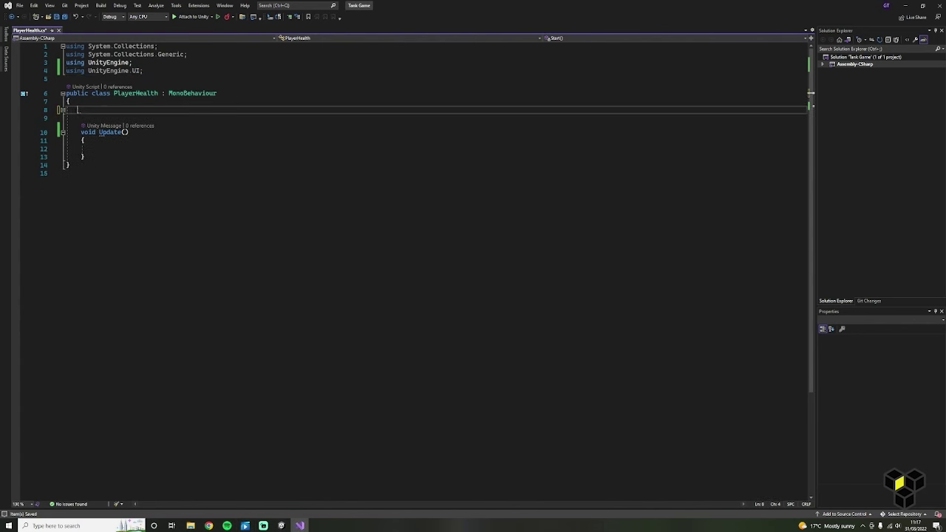
pyautogui.write('public float')
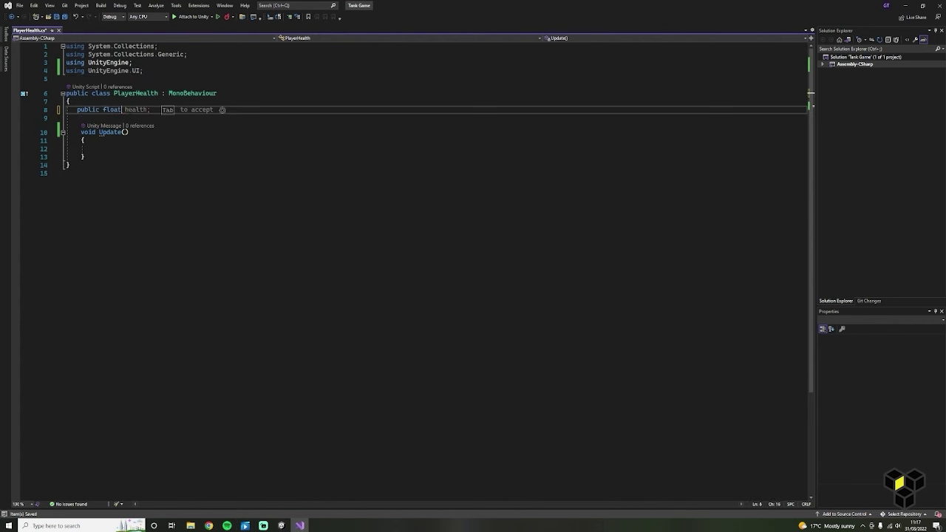
pyautogui.write(' healthAmount')
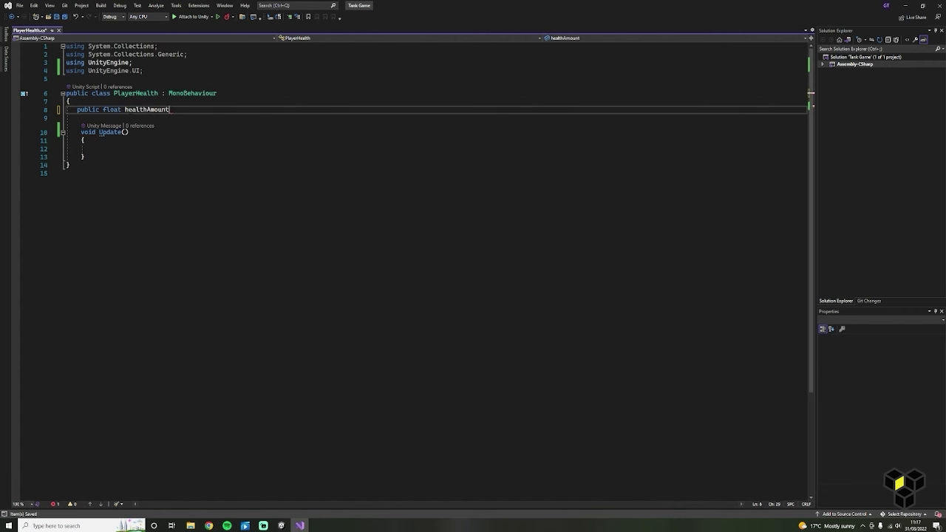
pyautogui.write(' = 100f;')
# Declare a public Image field named healthBar below healthAmount and save the script.
pyautogui.press('Return')
pyautogui.write('publ')
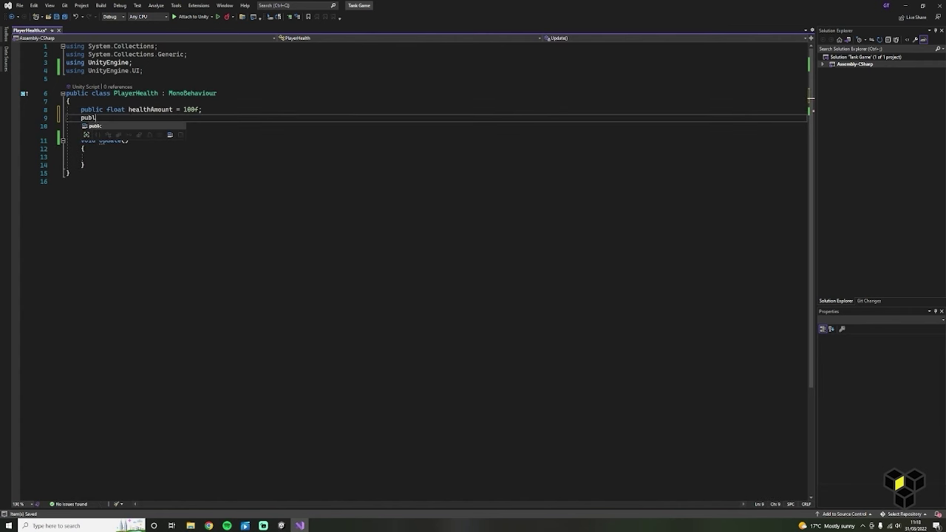
pyautogui.write('ic Image ')
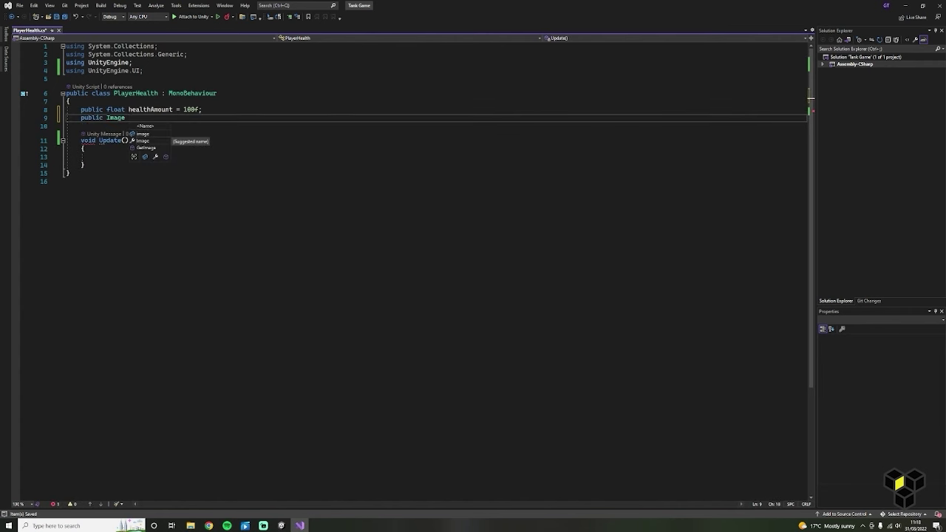
pyautogui.write('healthBar')
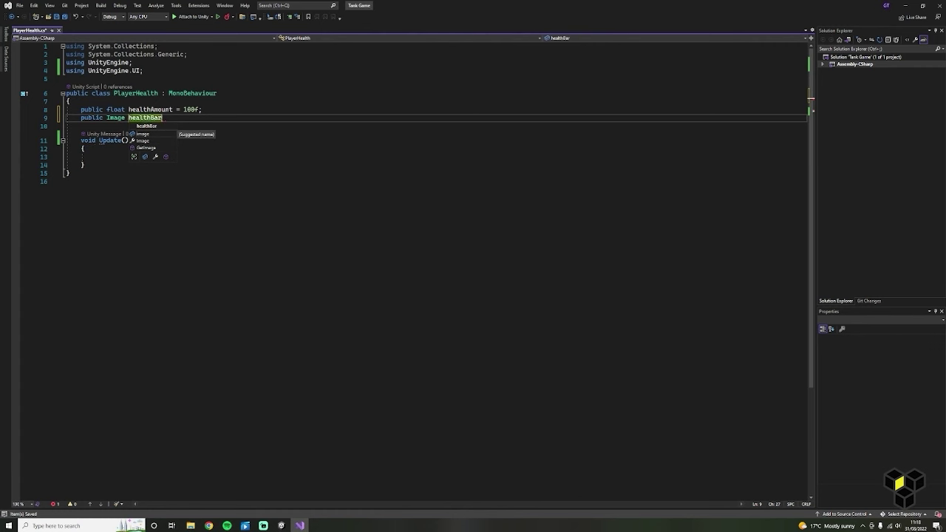
pyautogui.write(';')
pyautogui.hotkey('ctrl', 's')
# Add an if block to the Update method that checks whether healthAmount <= 0.
pyautogui.press('Down')
pyautogui.press('Down')
pyautogui.press('Down')
pyautogui.press('Down')
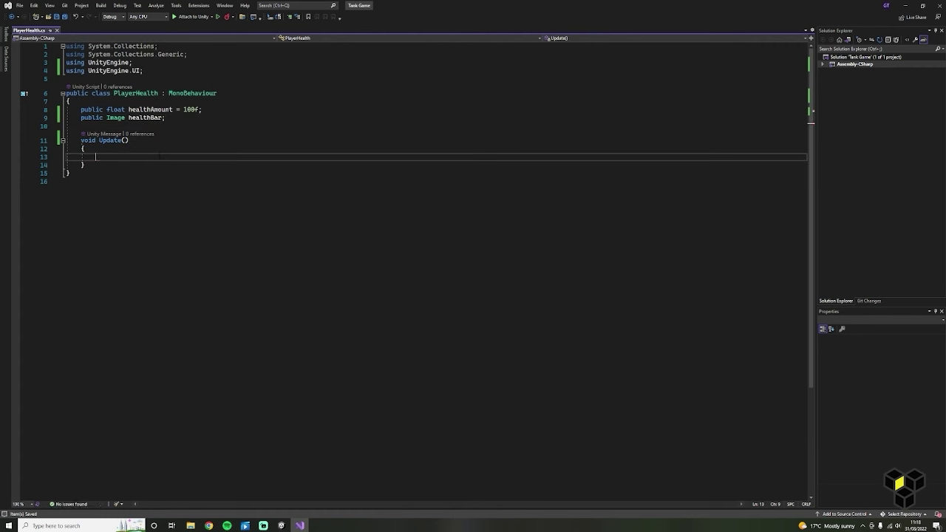
pyautogui.write('if(')
pyautogui.write('healthAmount')
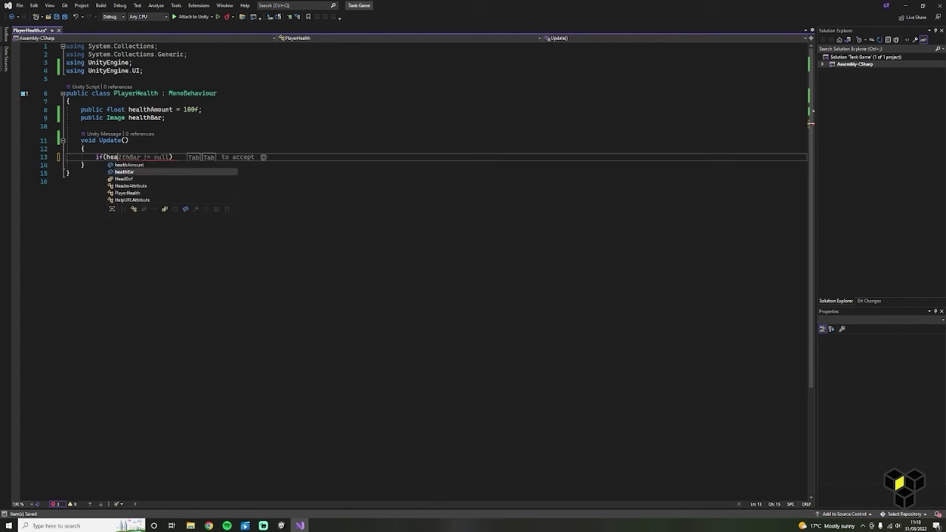
pyautogui.write(' <= 0')
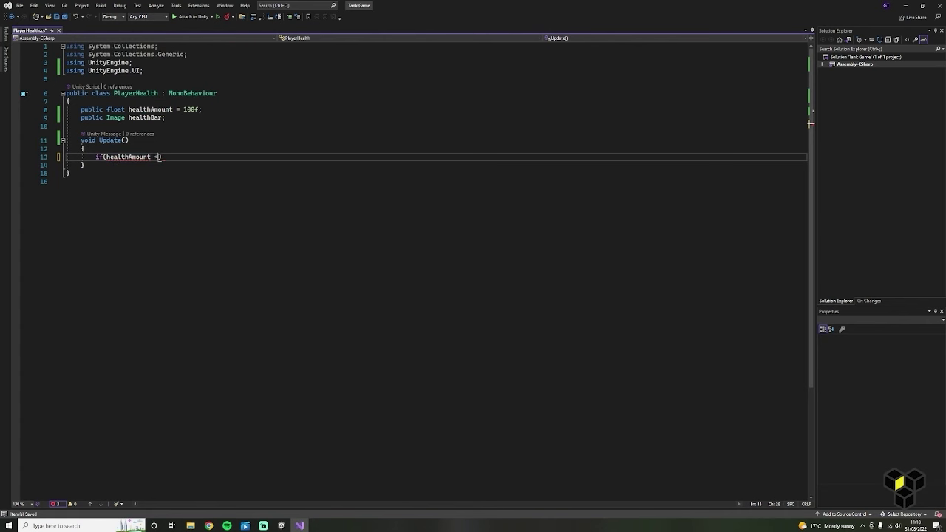
pyautogui.write(')')
pyautogui.press('Return')
pyautogui.write('{')
pyautogui.press('Return')
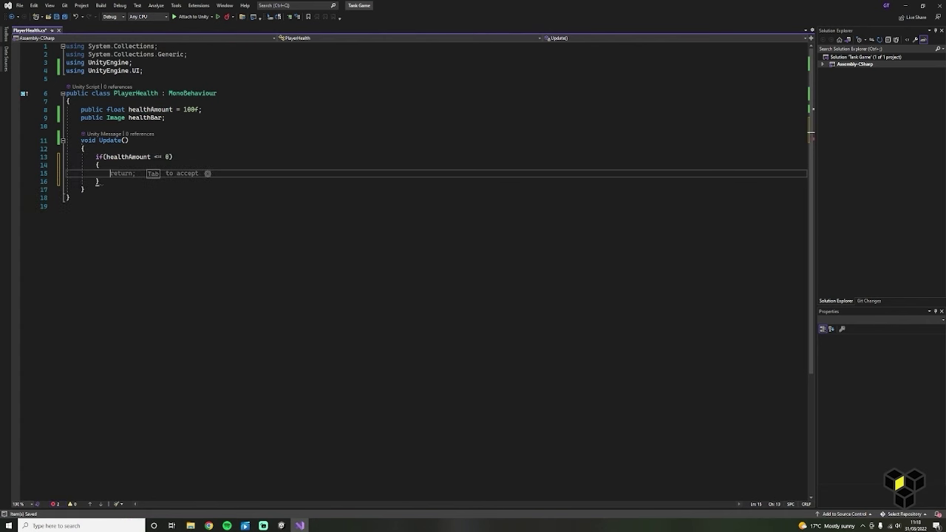
# Log "dead" to the console inside the healthAmount check with Debug.Log.
pyautogui.write('Debug')
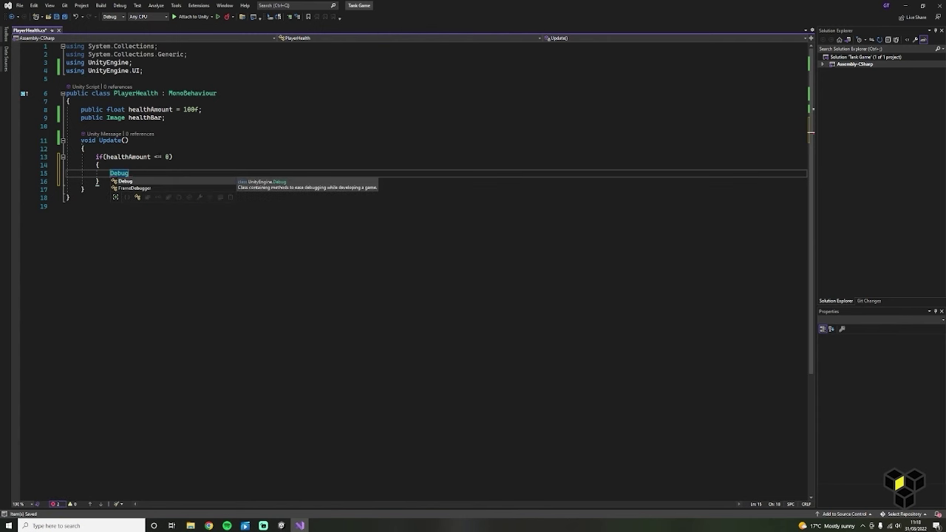
pyautogui.write('.Log("dead");')
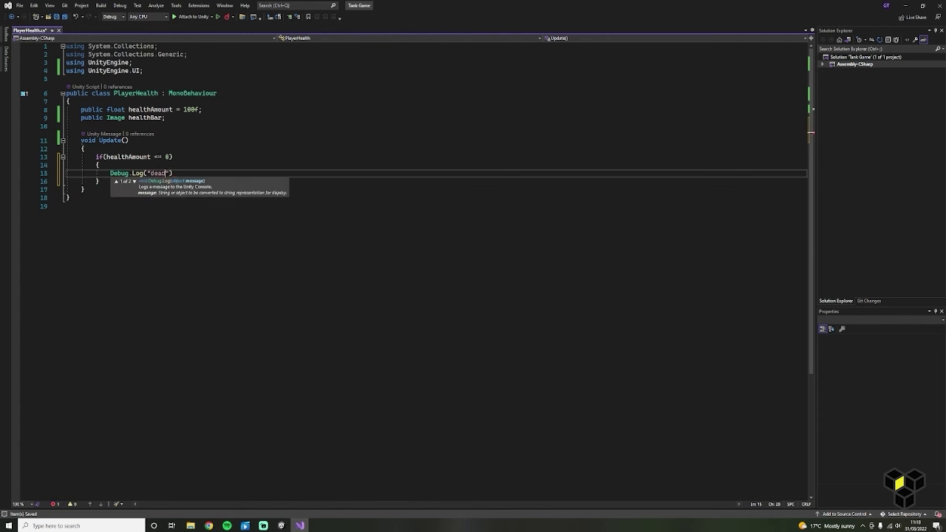
pyautogui.press('Down')
pyautogui.press('Down')
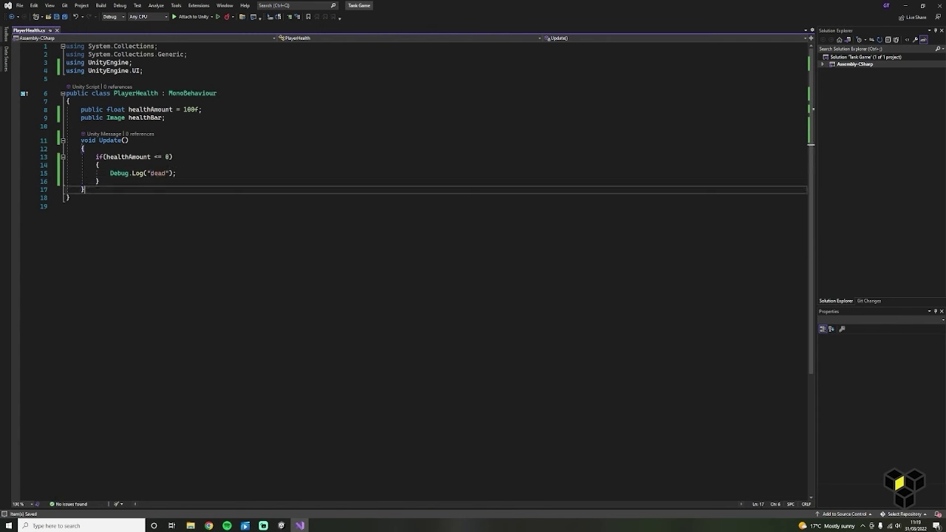
# Add an empty public void TakeDamage() method below the Update method.
pyautogui.press('Return')
pyautogui.press('Return')
pyautogui.write('public')
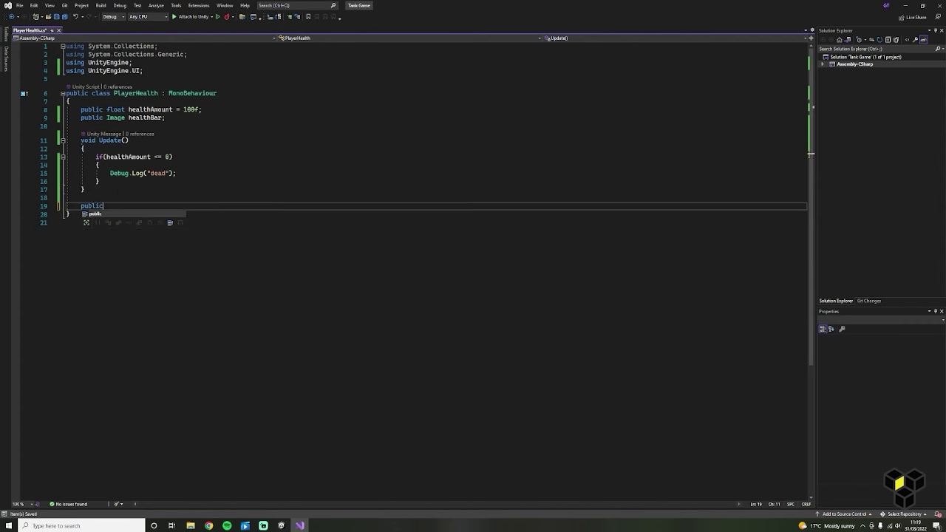
pyautogui.write(' void TakeDamage()')
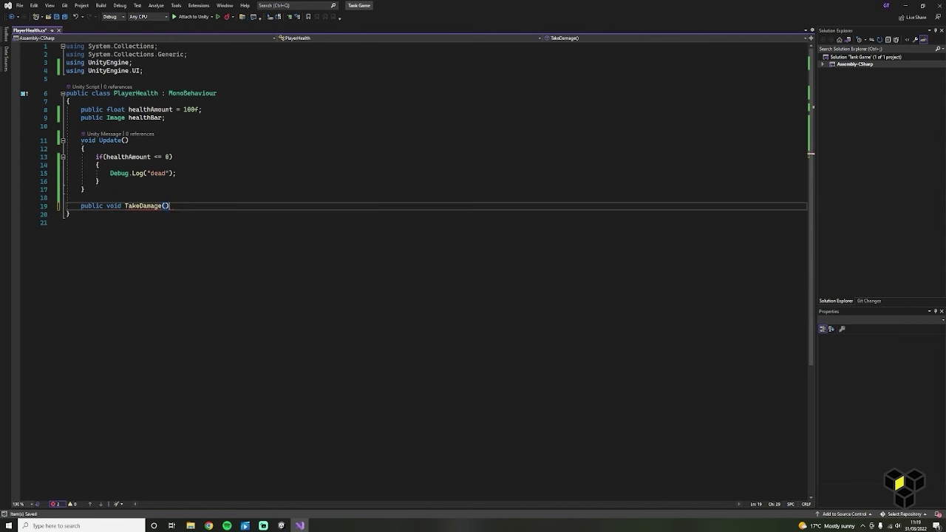
pyautogui.press('Return')
pyautogui.write('{')
pyautogui.press('Return')
# Give the TakeDamage method a float parameter named Damage.
pyautogui.click(165, 213)
pyautogui.write('float Da')
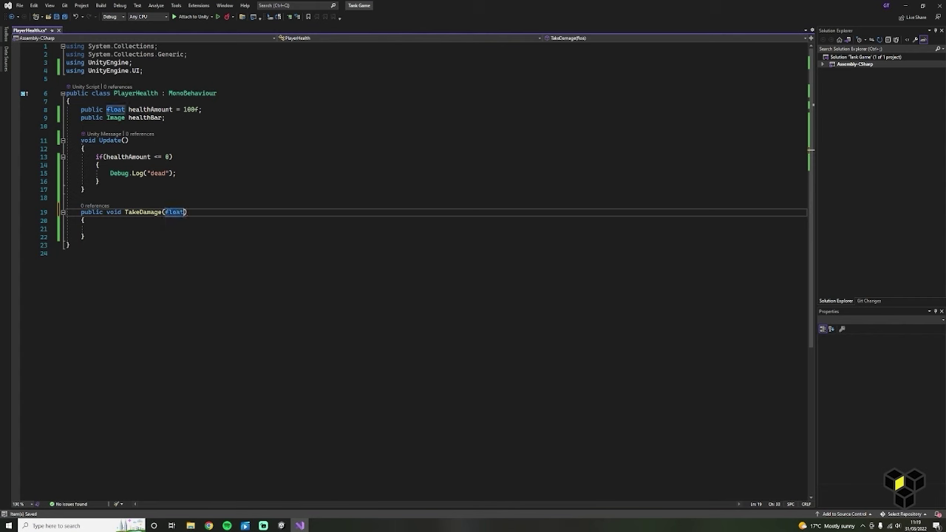
pyautogui.write('mage')
# Subtract Damage from healthAmount inside the TakeDamage body with healthAmount -= Damage;.
pyautogui.press('Down')
pyautogui.press('Down')
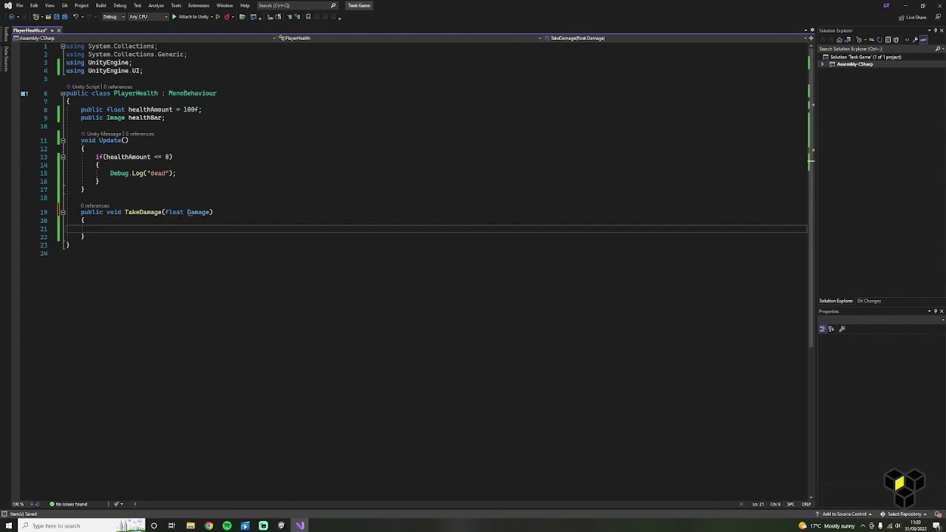
pyautogui.write('healthAmount')
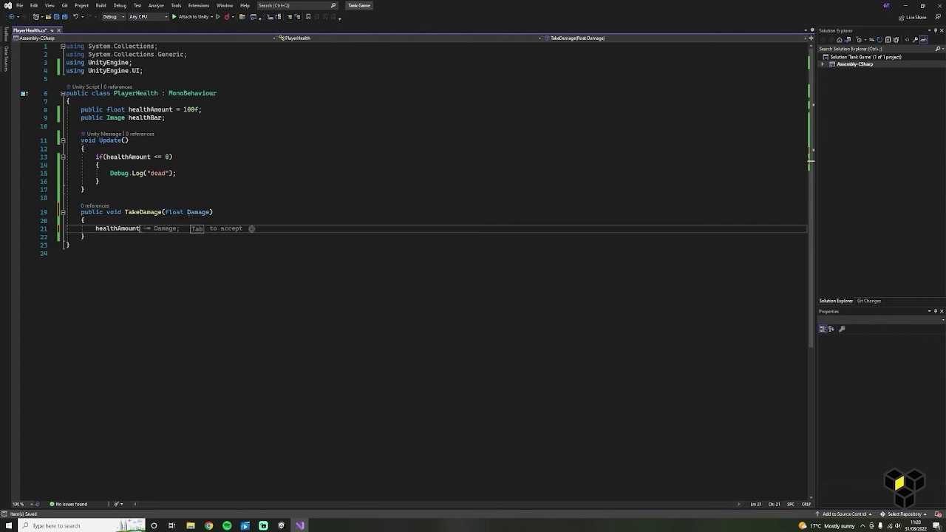
pyautogui.press('Tab')
pyautogui.press('Return')
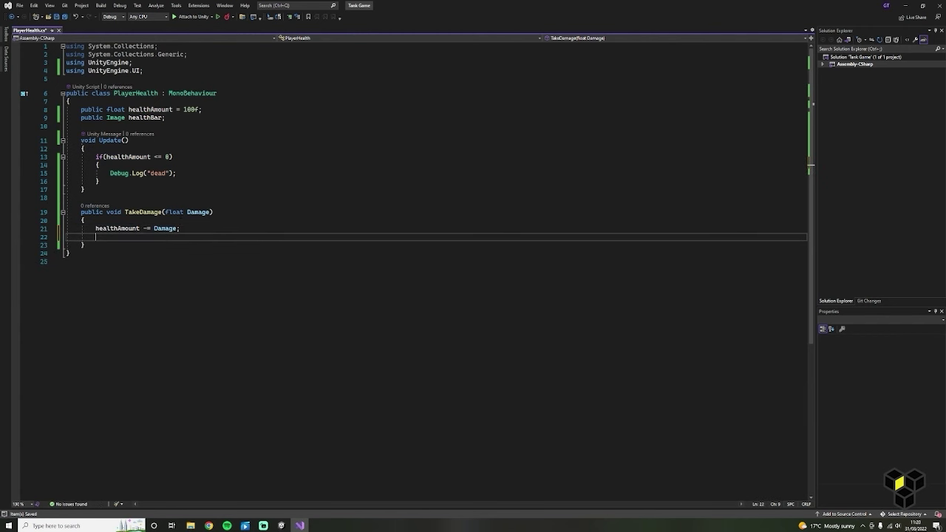
# Set healthBar.fillAmount to healthAmount divided by 100 on the following line of TakeDamage.
pyautogui.write('healthBar.fillAmount')
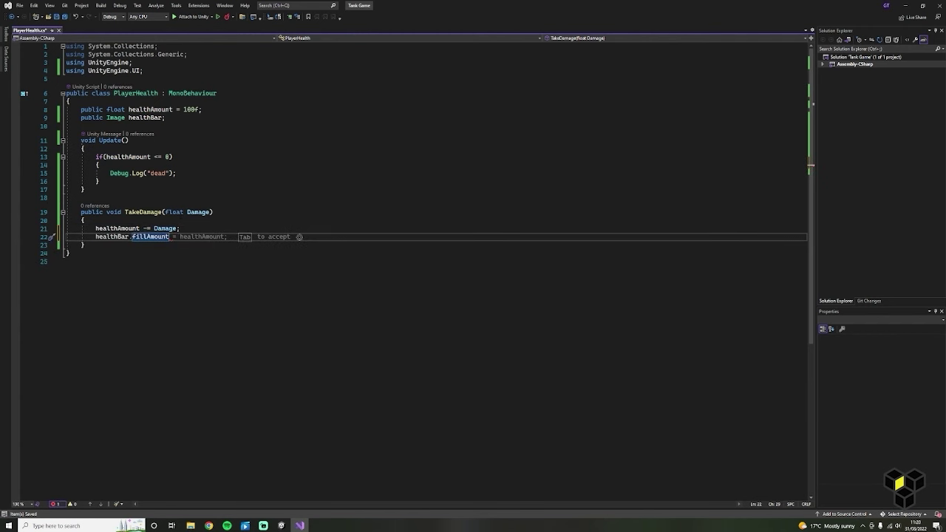
pyautogui.press('Tab')
pyautogui.write('/100')
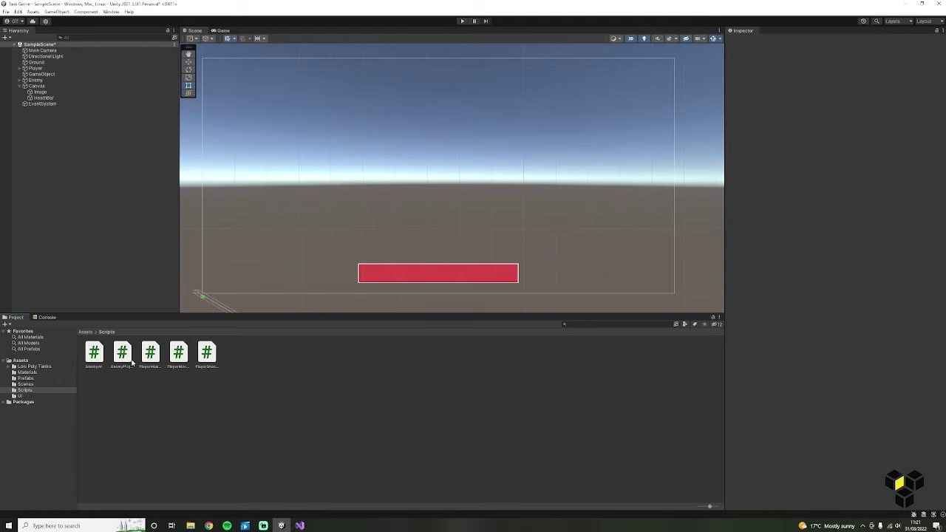
# Open the EnemyProjectile script from Unity and add an OnTriggerEnter method below Start with a Collider parameter named hitInfo.
pyautogui.doubleClick(123, 351)
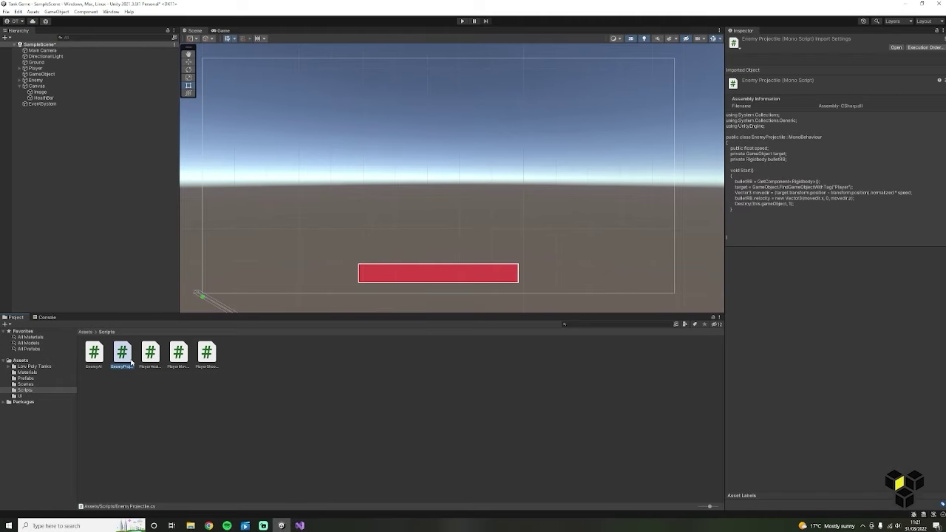
pyautogui.click(126, 223)
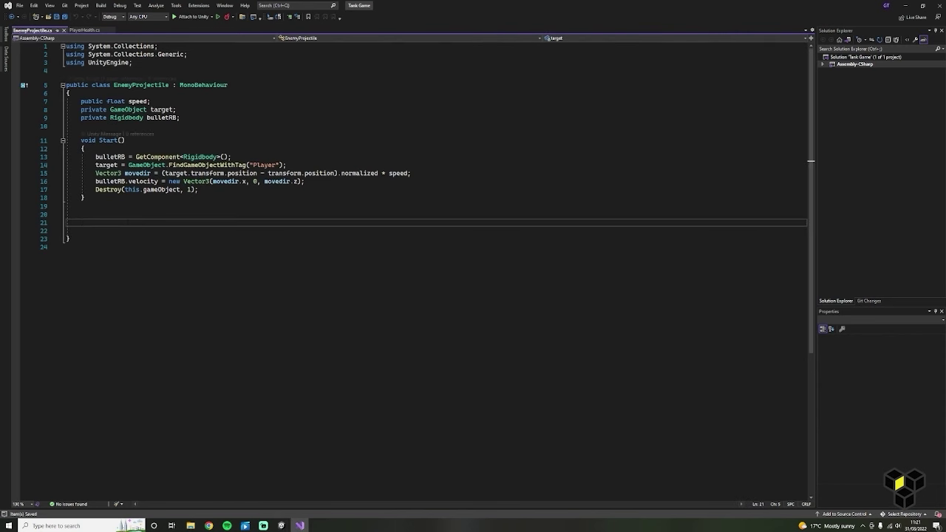
pyautogui.write('void Ontrigg')
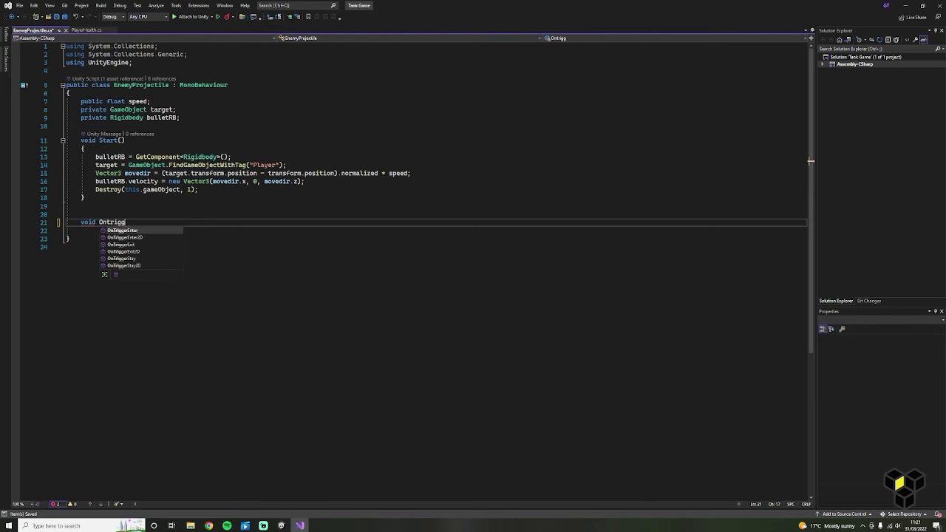
pyautogui.press('Tab')
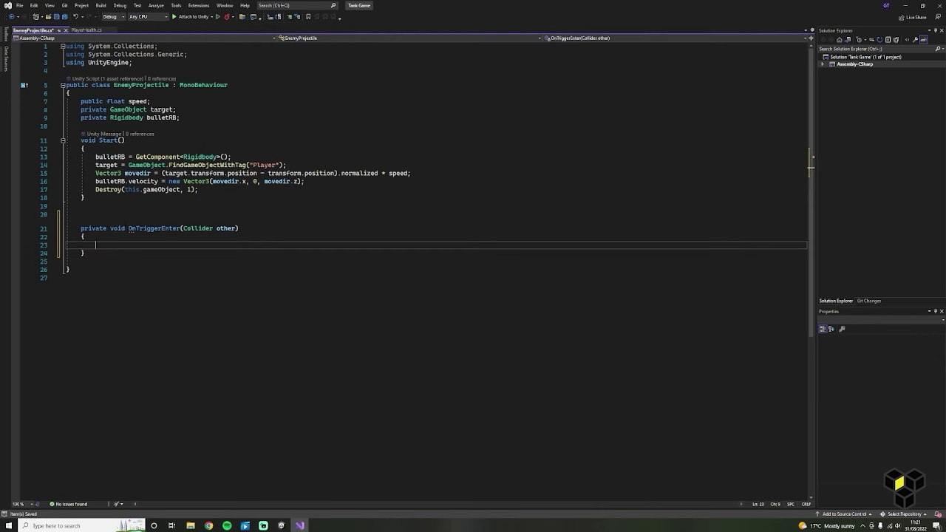
pyautogui.doubleClick(223, 229)
pyautogui.write('hitInfo')
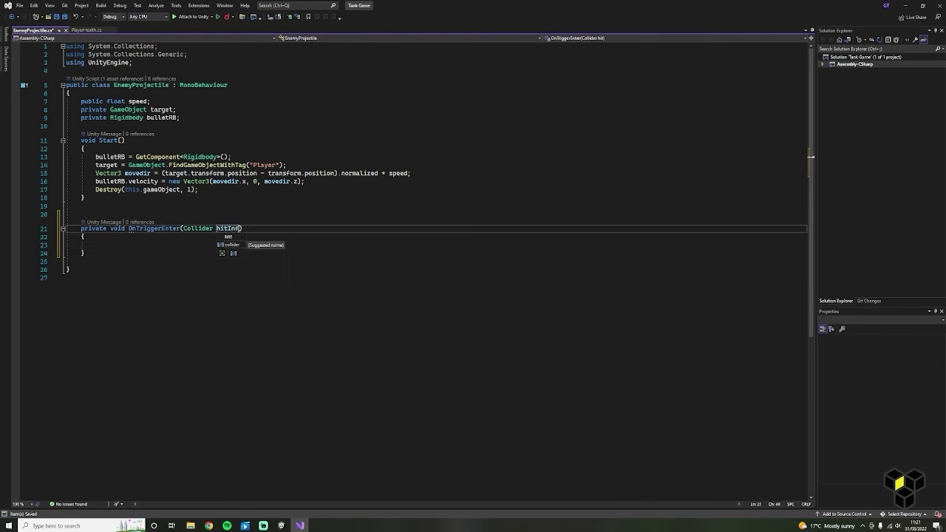
# Declare a PlayerHealth variable named playerHealth in OnTriggerEnter, assigned from hitInfo.GetComponent<PlayerHealth>().
pyautogui.click(161, 260)
pyautogui.click(160, 245)
pyautogui.write('PlayerHealth')
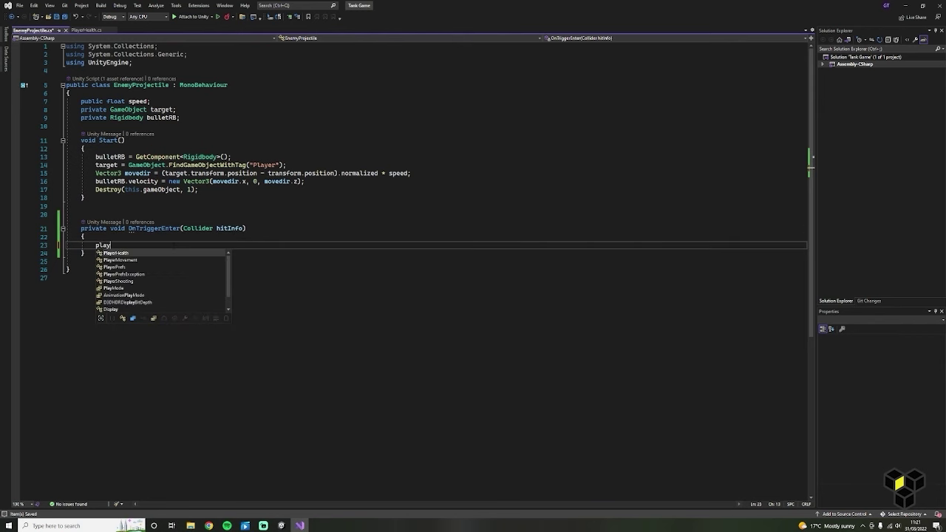
pyautogui.write(' pl')
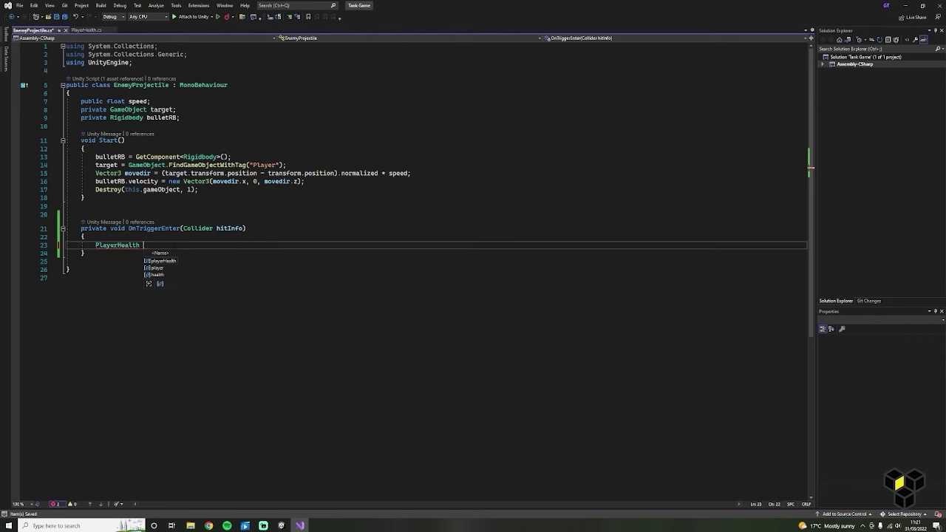
pyautogui.write('ayerHealth')
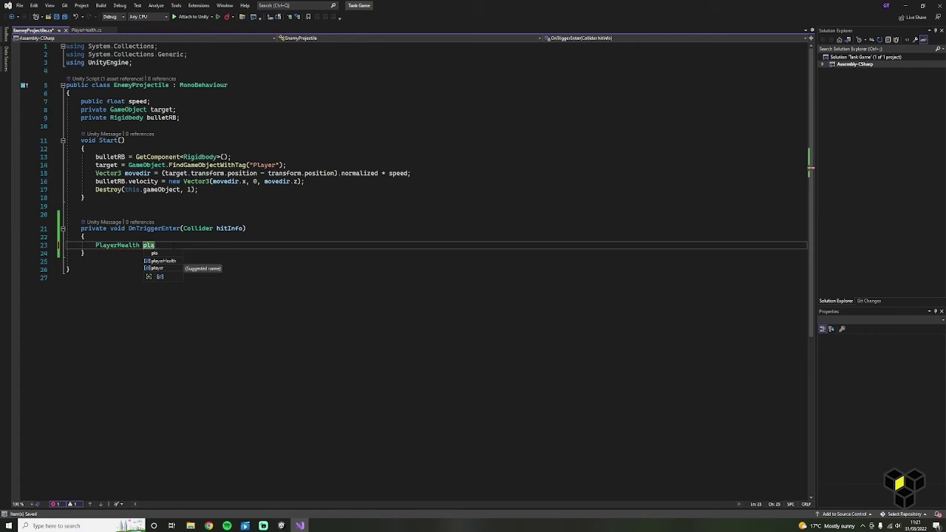
pyautogui.press('Up')
pyautogui.press('Up')
pyautogui.press('Tab')
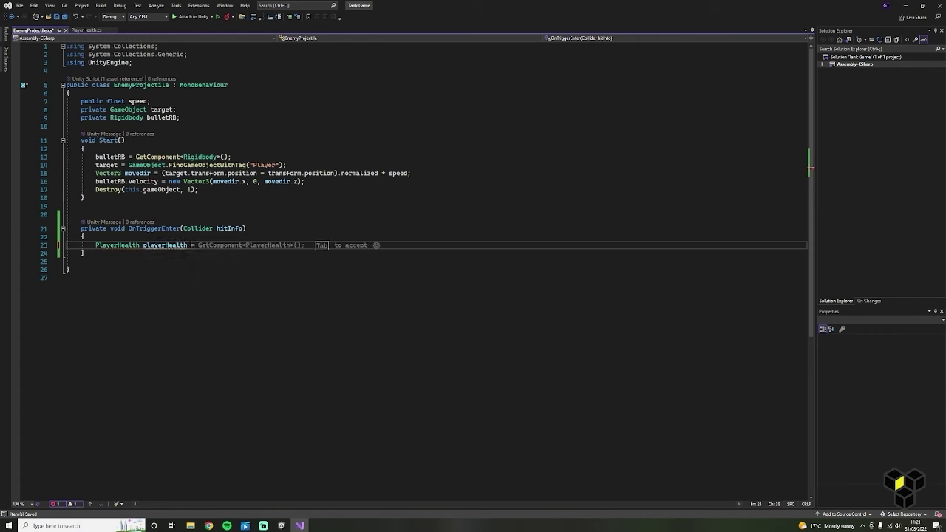
pyautogui.write('= ')
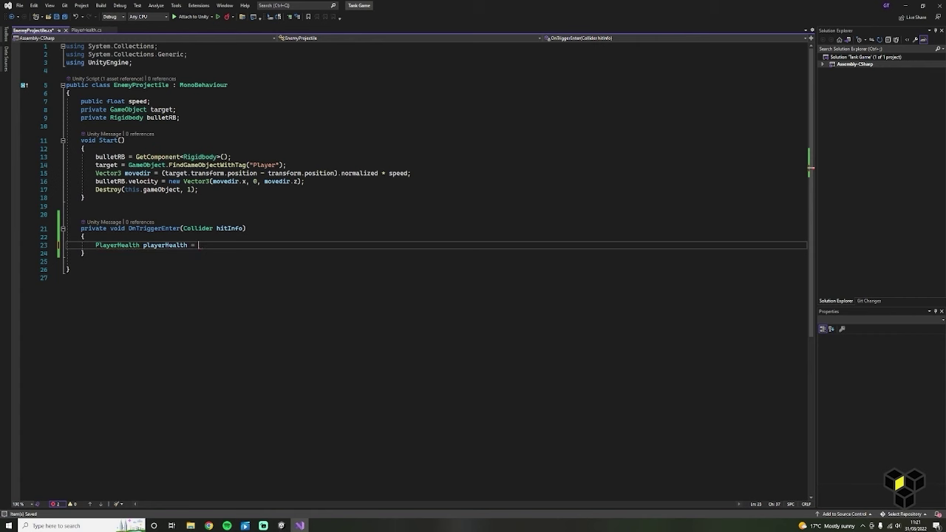
pyautogui.write('hitInfo.GetComponent')
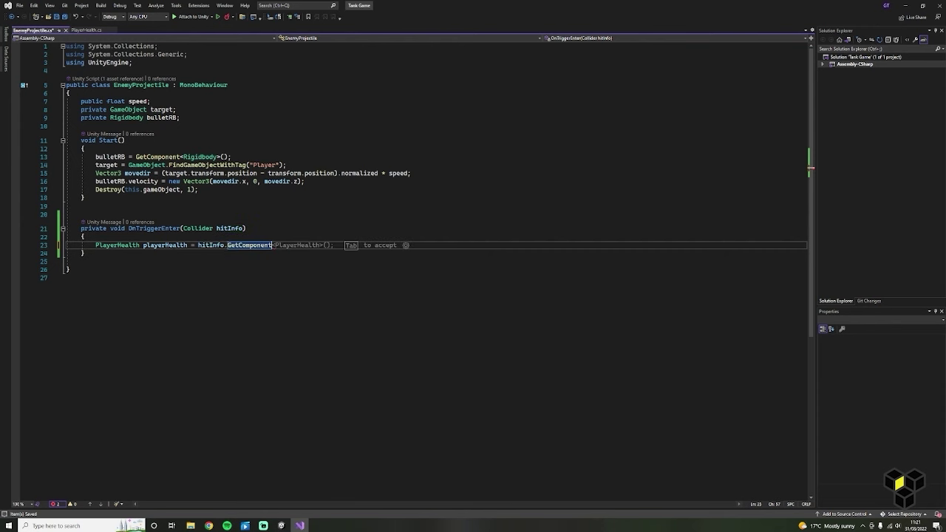
pyautogui.press('Tab')
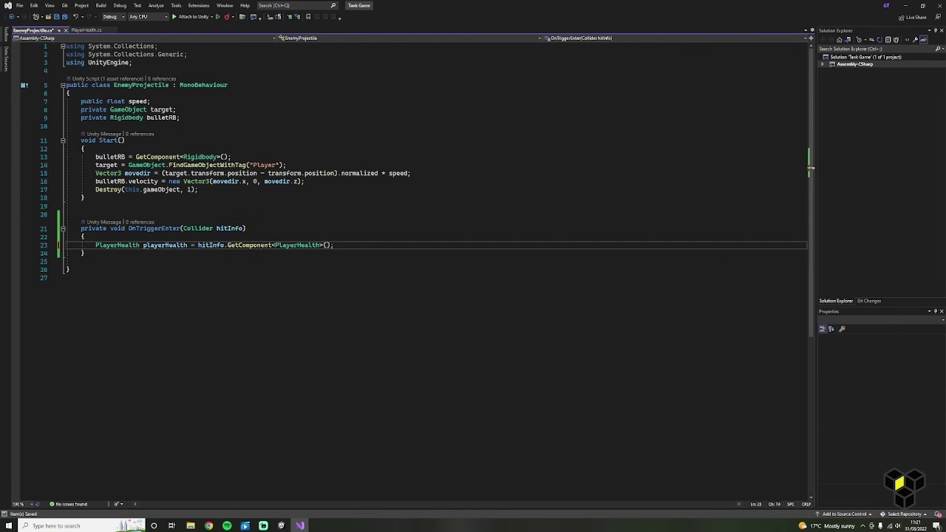
# Add an if block below the playerHealth declaration that checks whether playerHealth != null.
pyautogui.press('Return')
pyautogui.press('Return')
pyautogui.write('if(playerHealth')
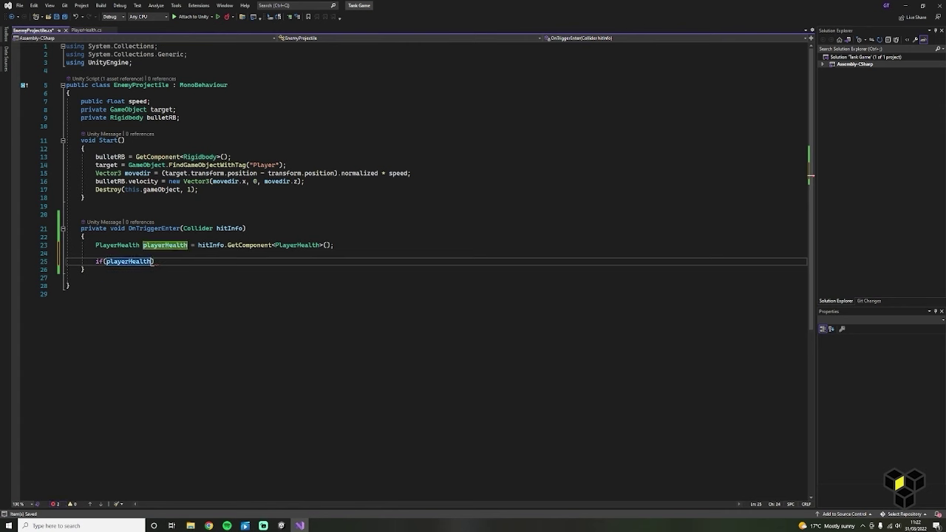
pyautogui.write(' !=')
pyautogui.press('Tab')
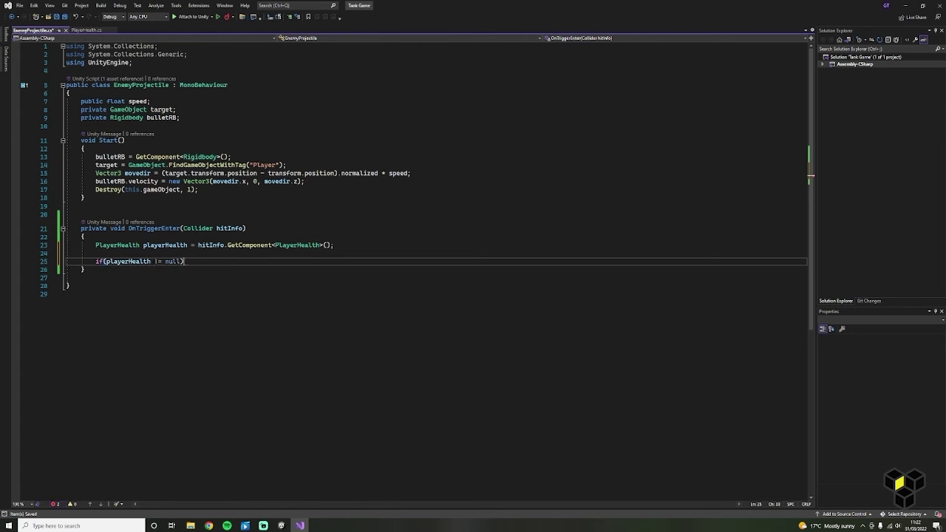
pyautogui.press('Return')
pyautogui.write('{')
pyautogui.press('Return')
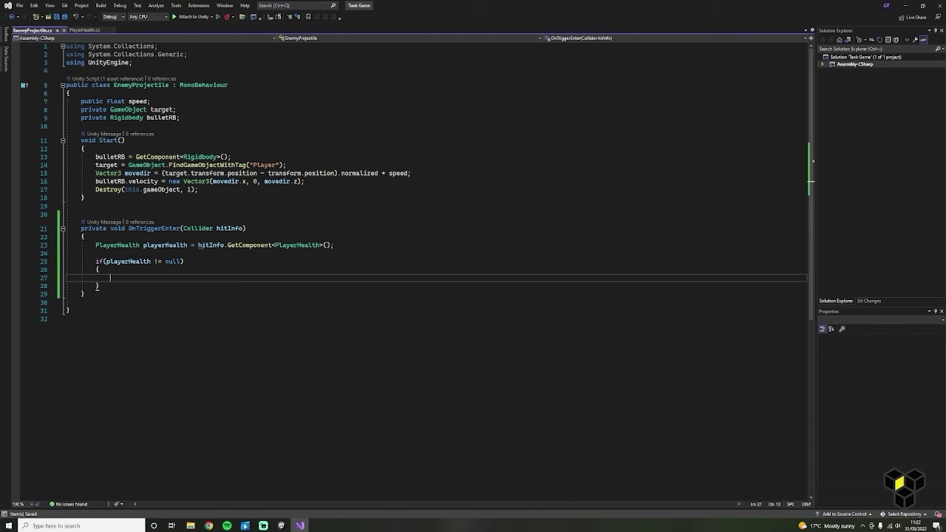
# Call playerHealth.TakeDamage(25); inside the null check and save the script.
pyautogui.write('playerHealth')
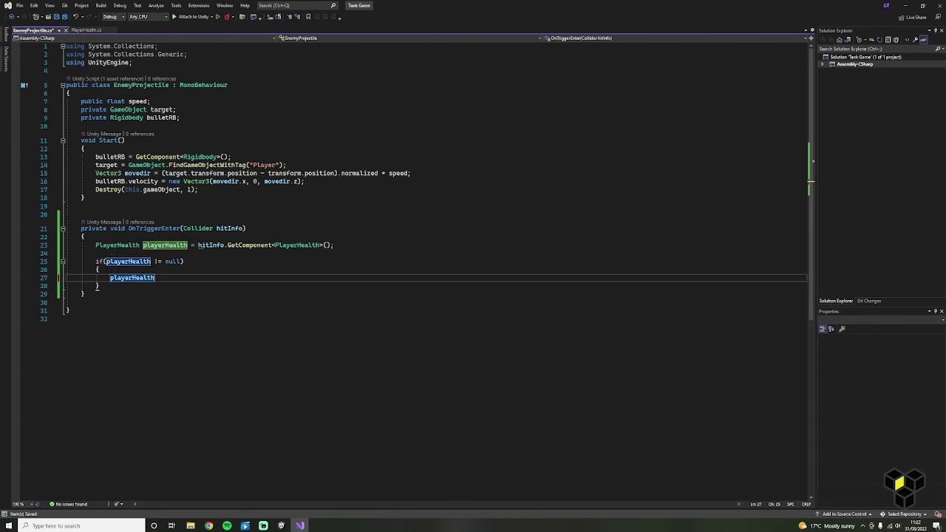
pyautogui.write('.TakeDamage(')
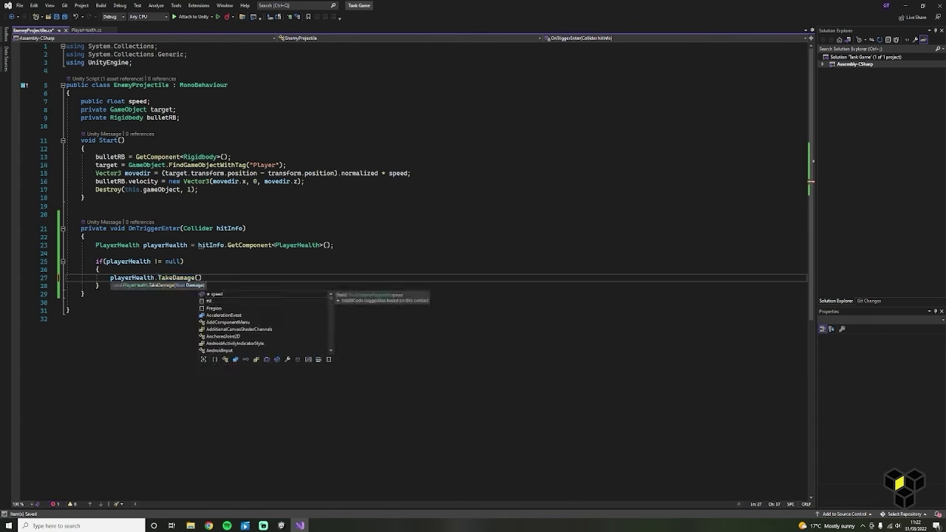
pyautogui.write('25);')
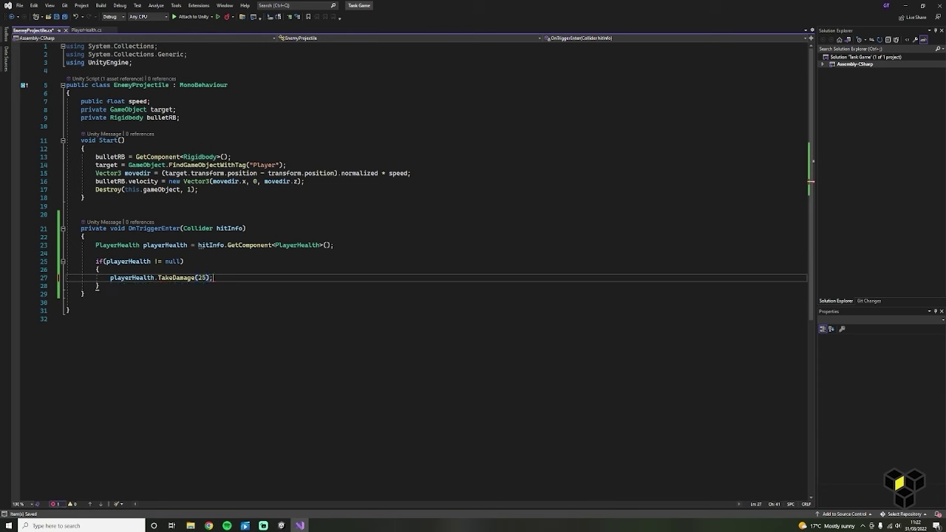
pyautogui.hotkey('ctrl', 's')
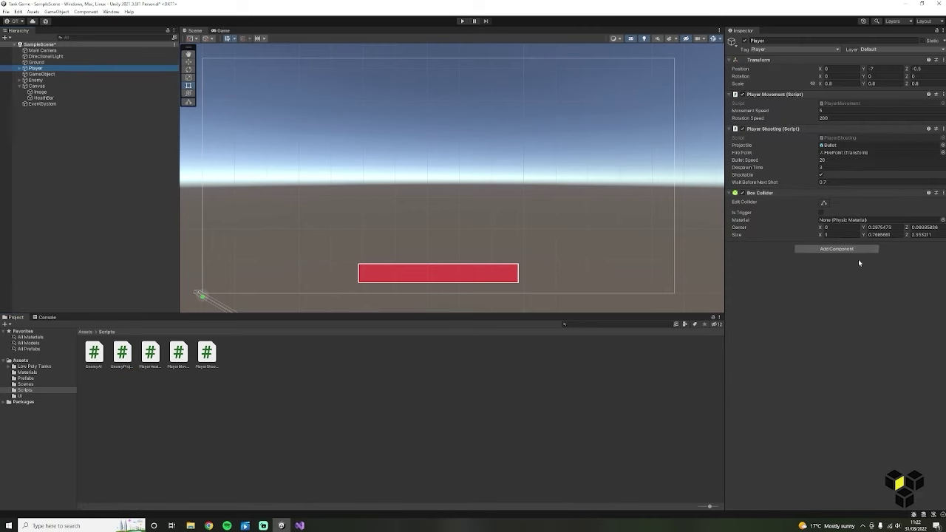
# Switch to Unity and add the Player Health script component to the Player object.
pyautogui.click(840, 249)
pyautogui.write('player')
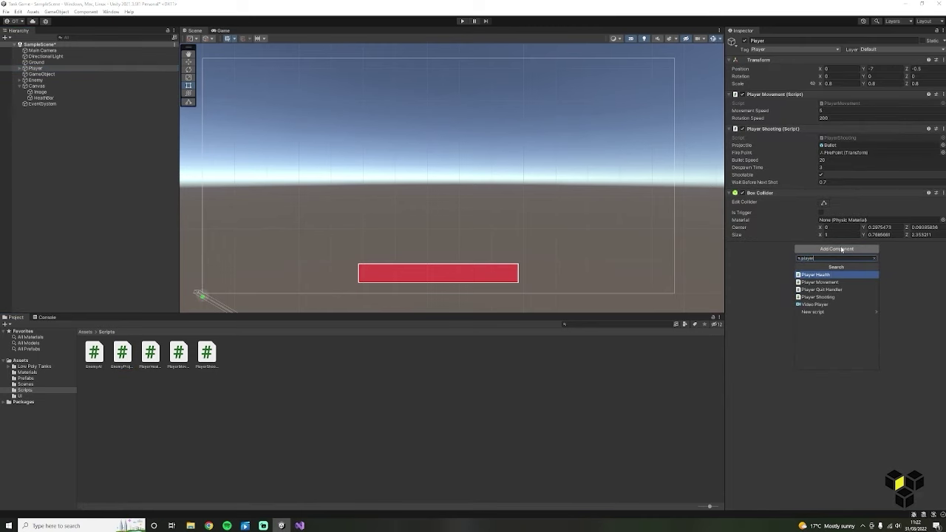
pyautogui.press('Return')
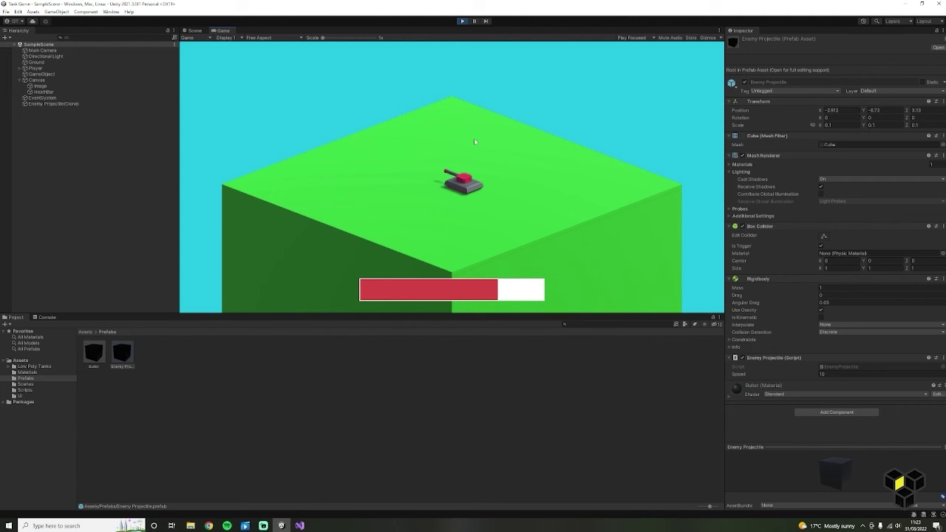
# Stop the play test and shift the Enemy's FirePoint slightly forward along its gun barrel in the 3D scene.
pyautogui.click(462, 21)
pyautogui.click(89, 80)
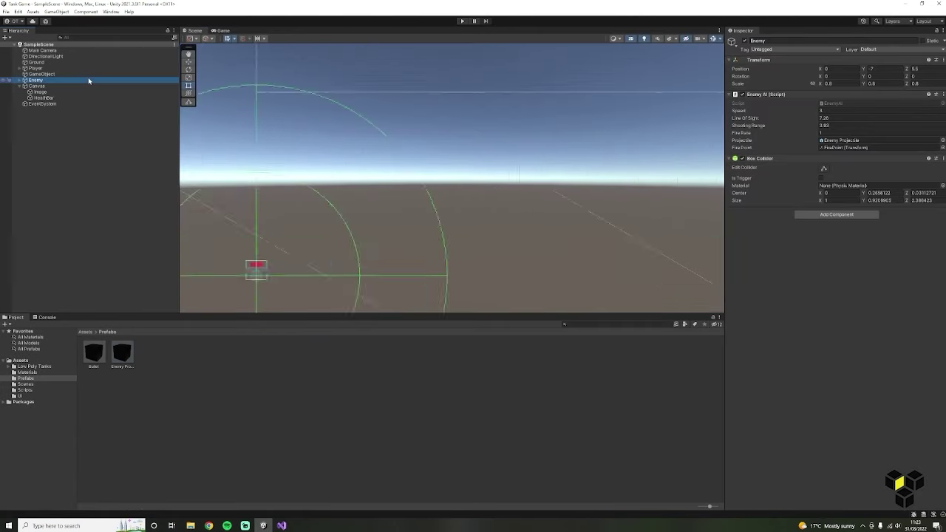
pyautogui.doubleClick(89, 81)
pyautogui.click(631, 38)
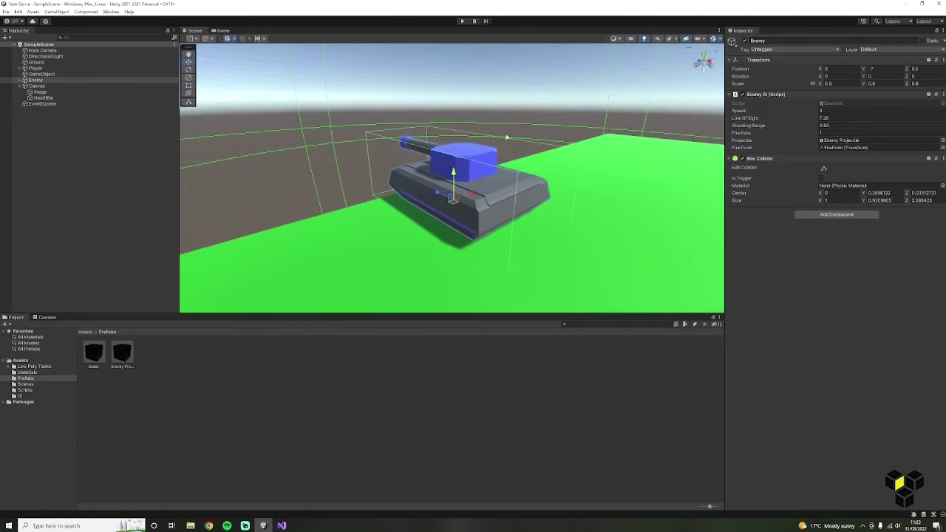
pyautogui.scroll(-2, 500, 148)
pyautogui.moveTo(493, 161); pyautogui.dragTo(536, 190, button='middle')
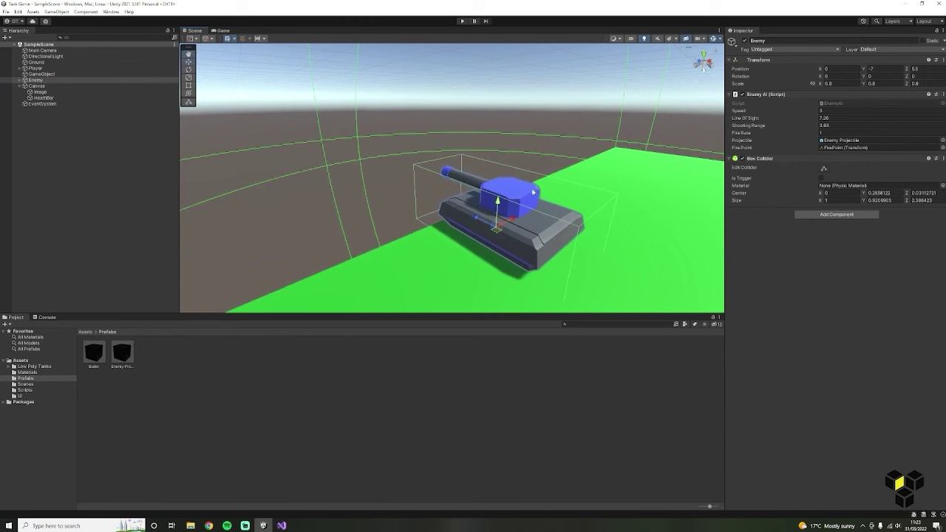
pyautogui.click(21, 80)
pyautogui.doubleClick(43, 92)
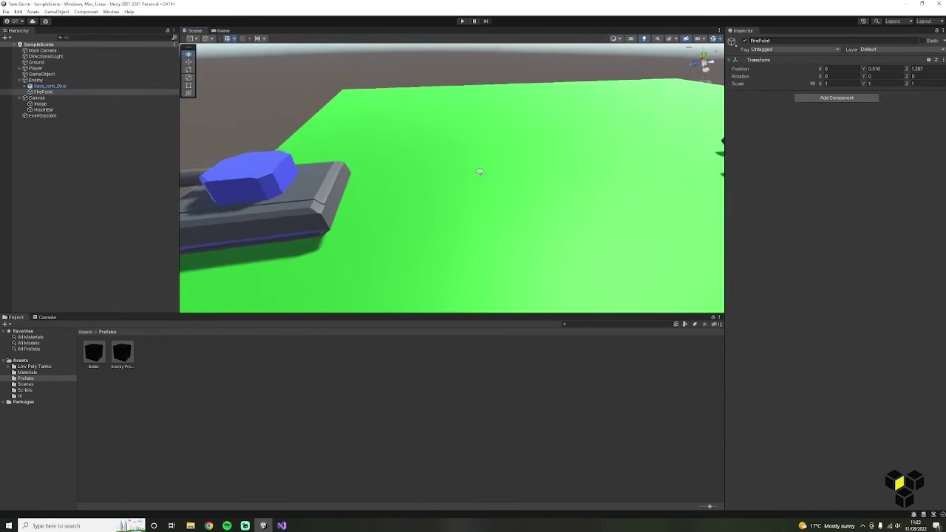
pyautogui.keyDown('alt'); pyautogui.moveTo(480, 171); pyautogui.dragTo(552, 136); pyautogui.keyUp('alt')
pyautogui.moveTo(312, 170); pyautogui.dragTo(287, 167)
# Enable Is Trigger on the Enemy Projectile prefab's Box Collider and start play mode.
pyautogui.click(123, 353)
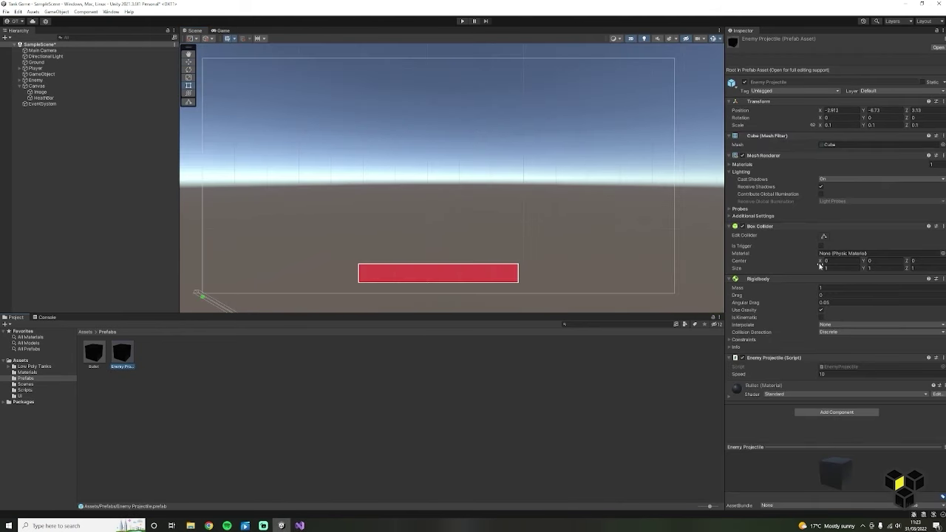
pyautogui.click(821, 247)
pyautogui.click(462, 21)
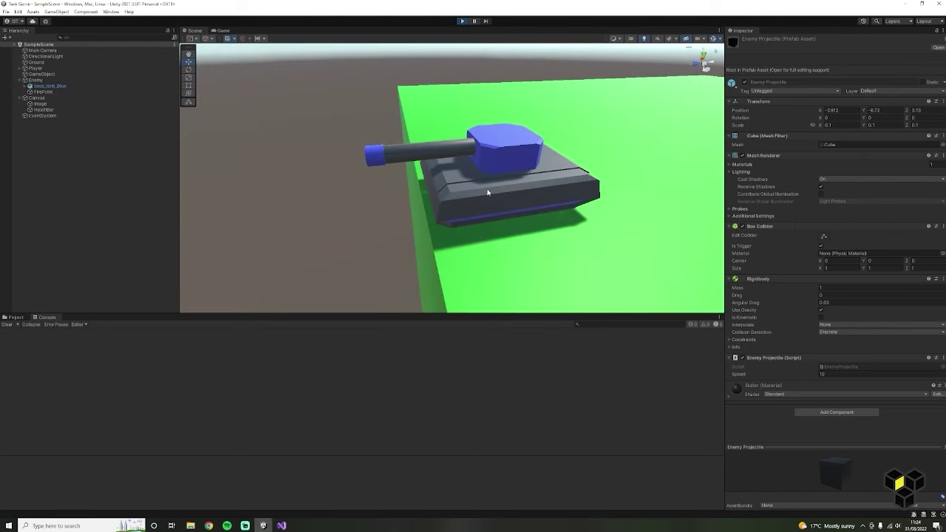
# Play-test the scene, driving the player tank under enemy fire and shooting the enemy to check the health bar damage.
pyautogui.press('d')
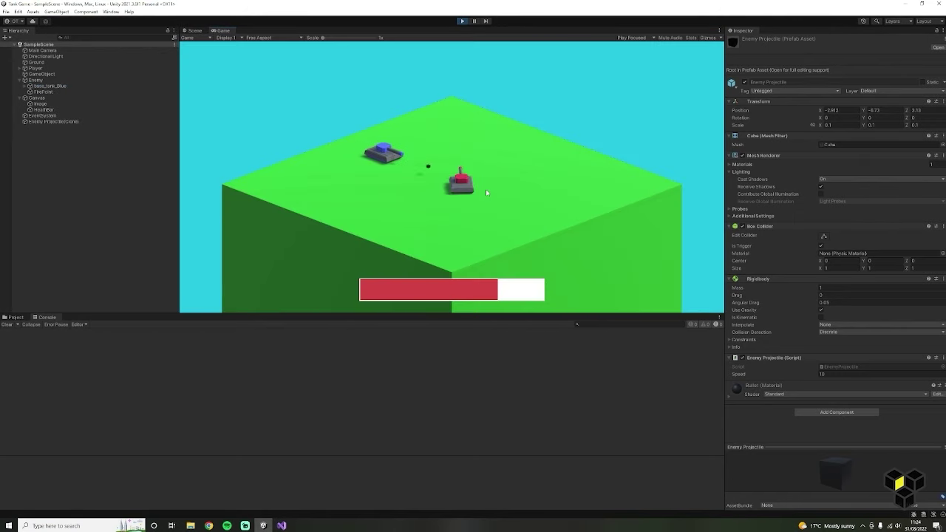
pyautogui.press('a')
pyautogui.click(483, 189)
pyautogui.press('w')
pyautogui.press('d')
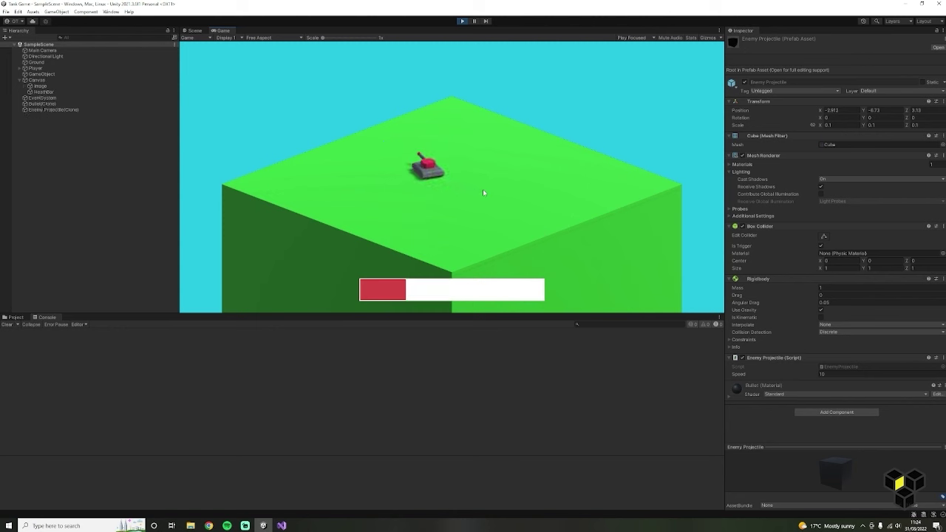
pyautogui.press('w')
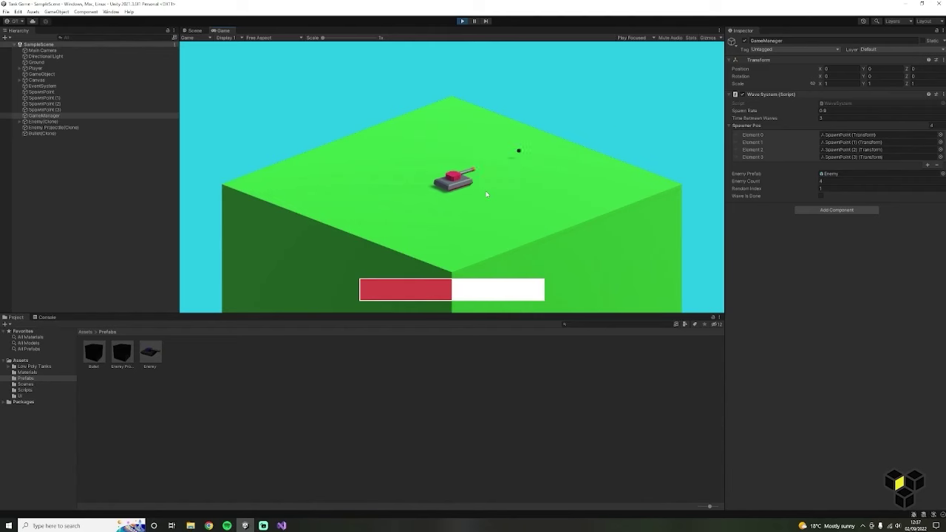
# Play-test the enemy wave system, driving the player tank around the platform and shooting at the spawned enemies.
pyautogui.press('a')
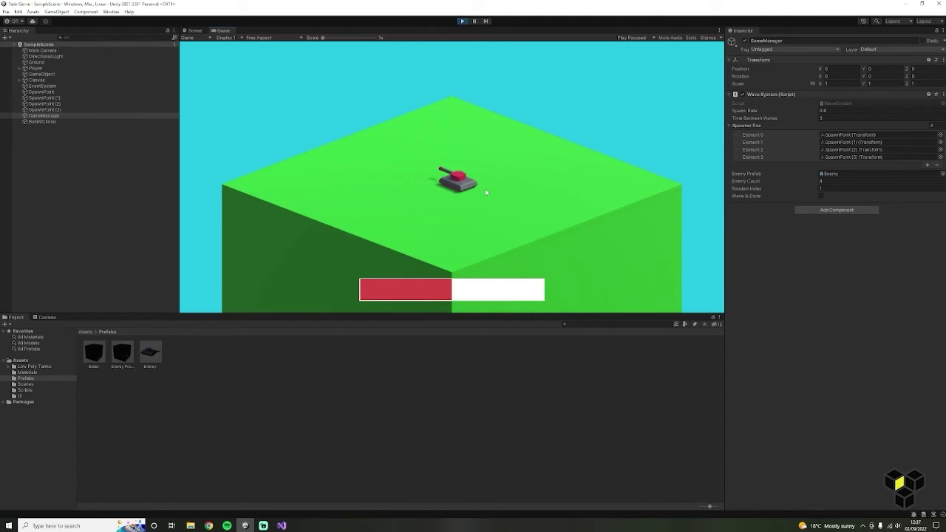
pyautogui.press('w')
pyautogui.press('d')
pyautogui.click(485, 188)
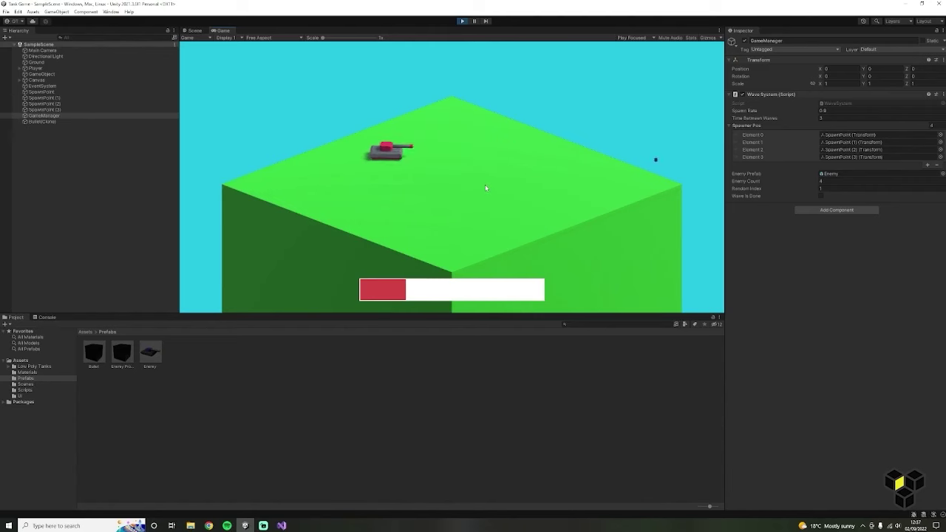
pyautogui.click(485, 188)
pyautogui.click(485, 188)
pyautogui.press('d')
pyautogui.press('w')
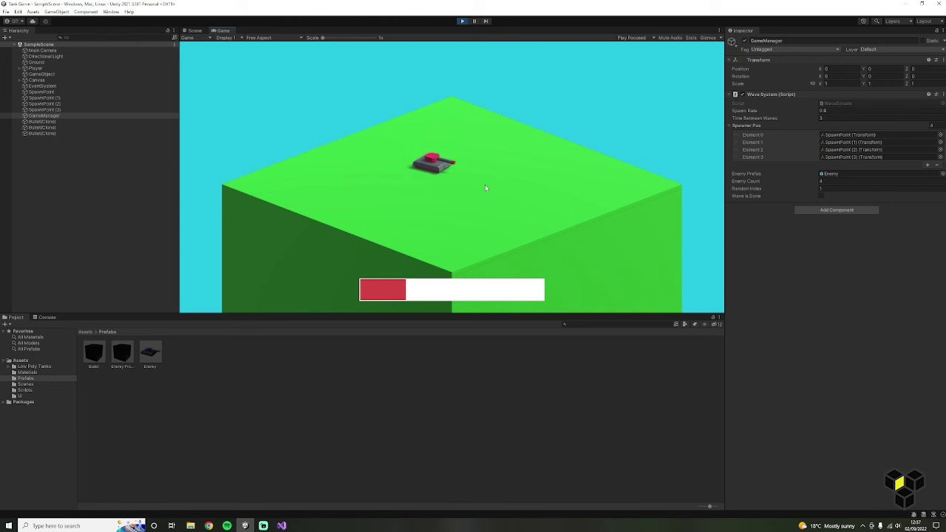
pyautogui.press('w')
pyautogui.press('a')
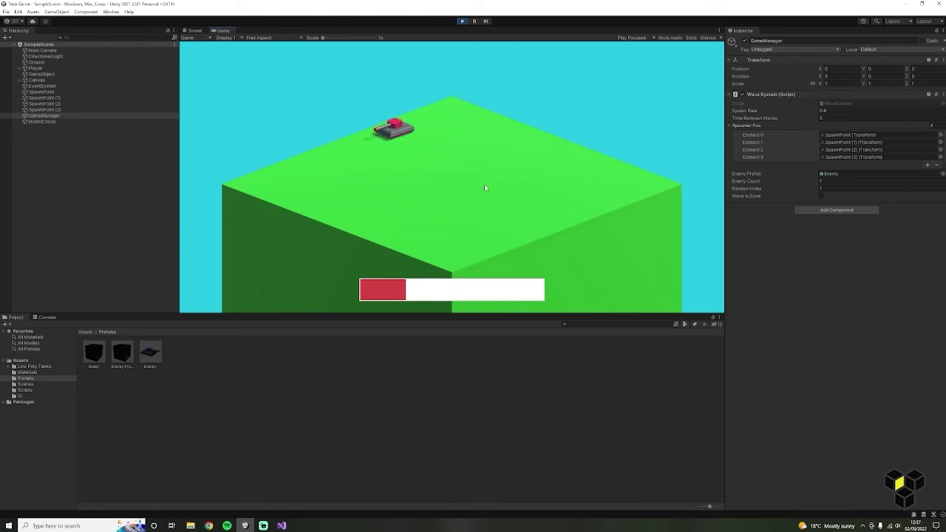
pyautogui.press('w')
pyautogui.press('a')
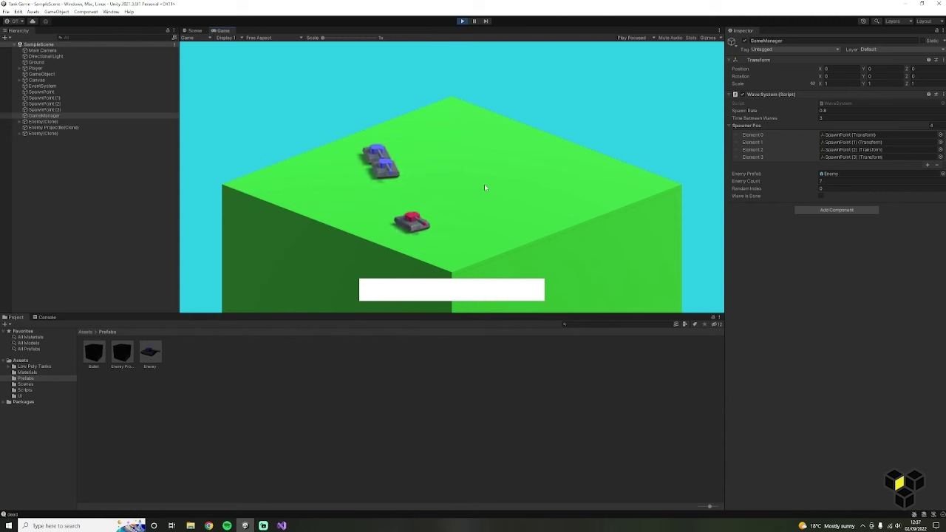
pyautogui.press('w')
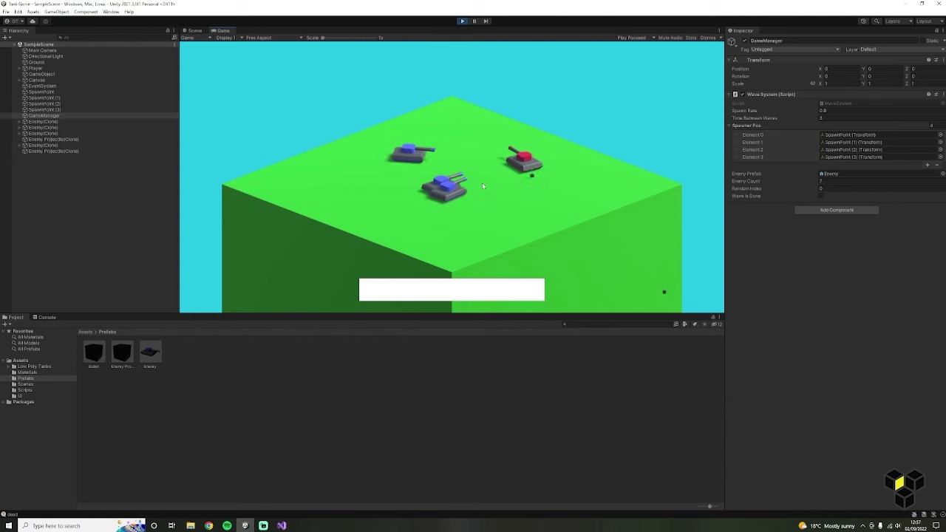
pyautogui.press('w')
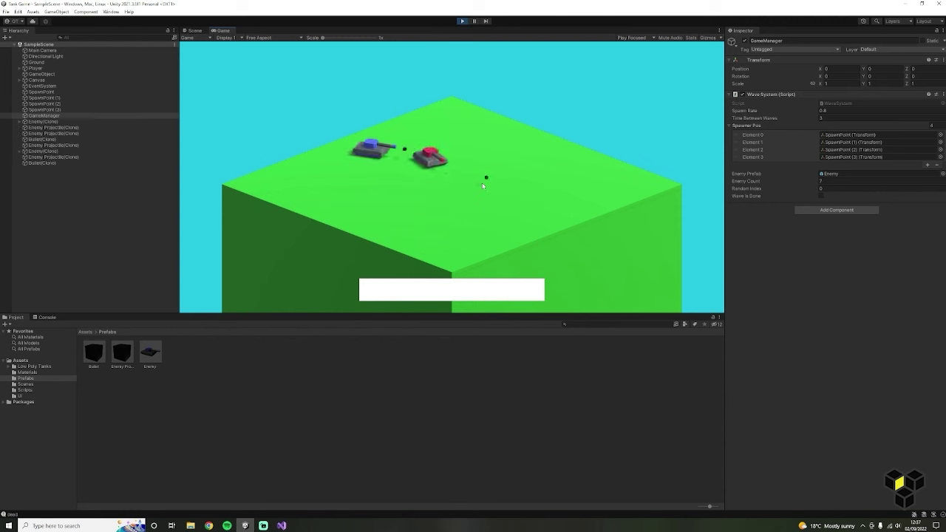
pyautogui.press('w')
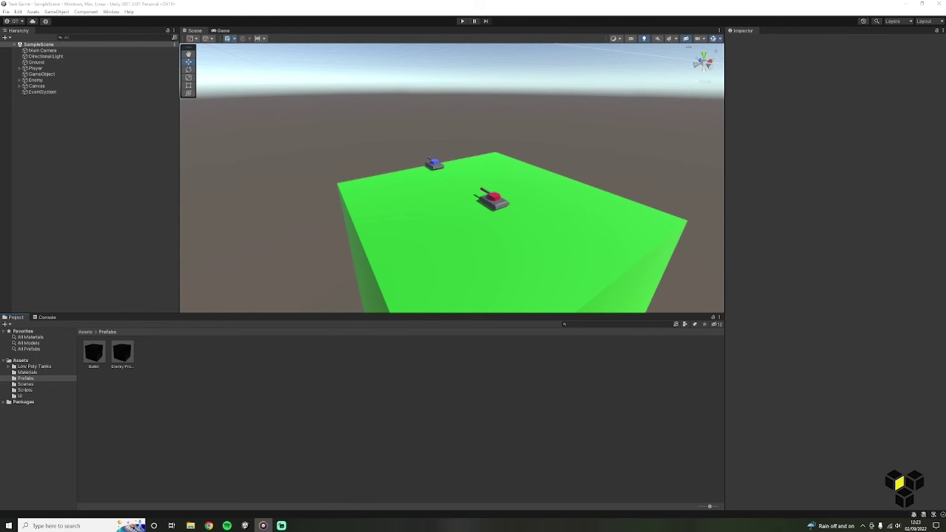
pyautogui.rightClick(69, 113)
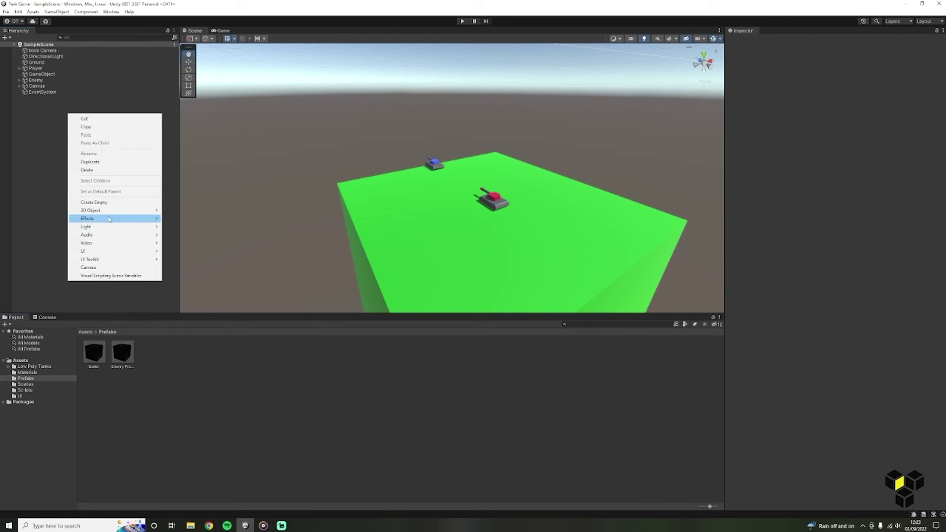
pyautogui.click(434, 192)
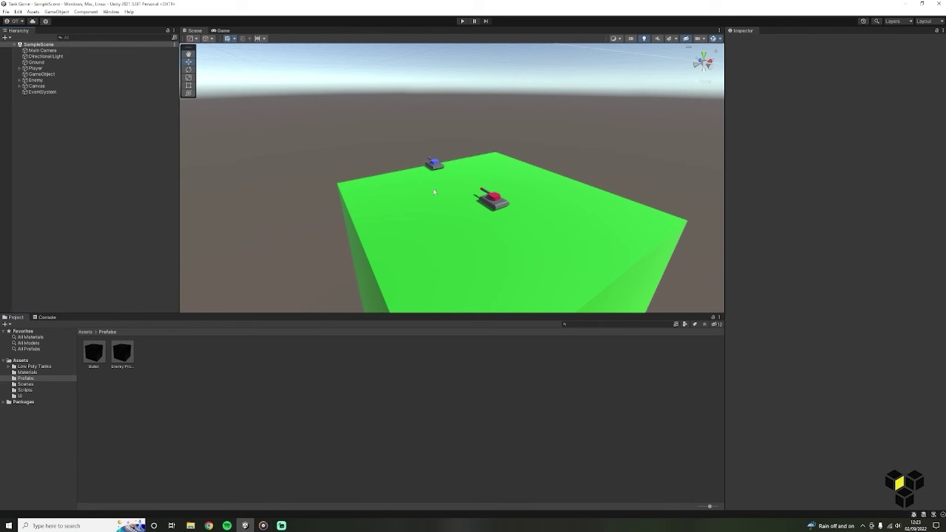
pyautogui.moveTo(448, 213); pyautogui.dragTo(450, 186, button='middle')
pyautogui.moveTo(224, 188); pyautogui.dragTo(283, 182, button='middle')
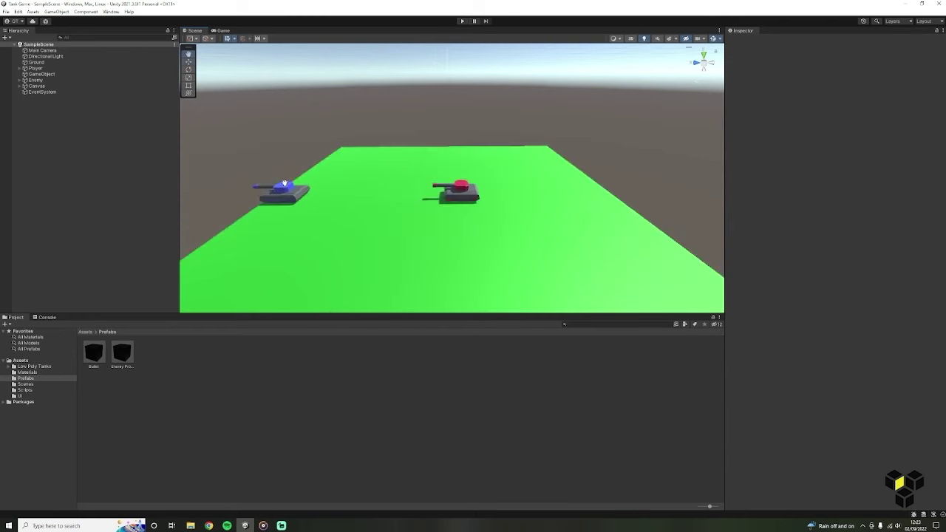
pyautogui.scroll(-2, 496, 194)
pyautogui.moveTo(498, 196); pyautogui.dragTo(496, 188, button='middle')
pyautogui.moveTo(496, 188); pyautogui.dragTo(380, 185, button='right')
pyautogui.moveTo(458, 181); pyautogui.dragTo(411, 186, button='middle')
pyautogui.moveTo(410, 187); pyautogui.dragTo(402, 173, button='right')
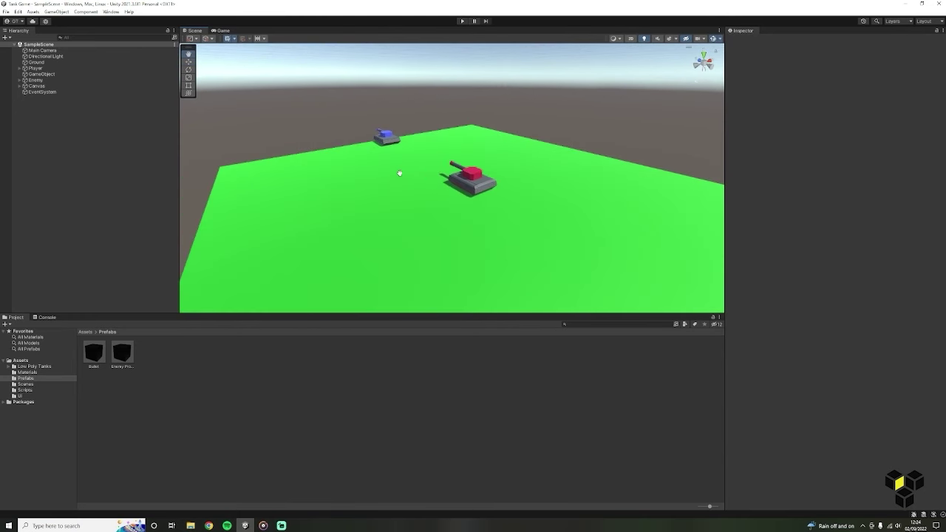
pyautogui.moveTo(482, 229); pyautogui.dragTo(468, 212, button='right')
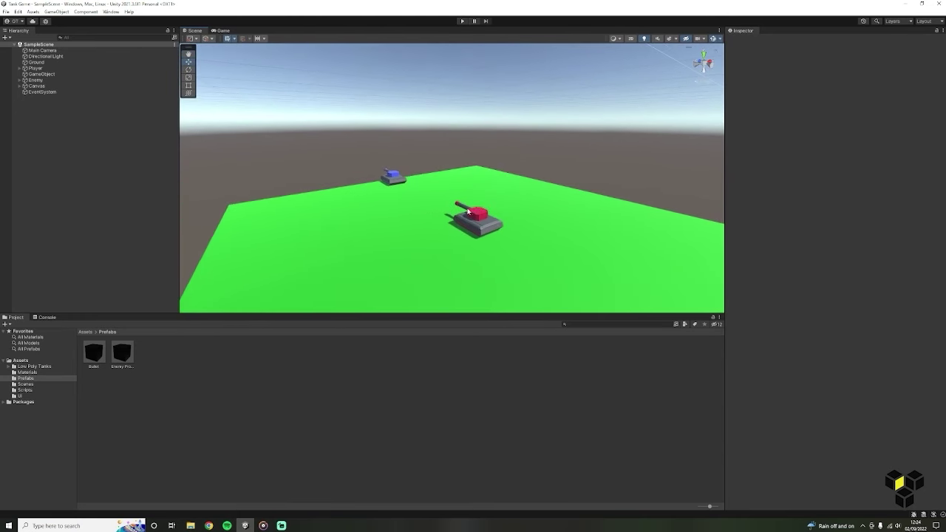
# Create an empty game object named SpawnPoint in the scene and reset its transform.
pyautogui.rightClick(84, 113)
pyautogui.click(121, 202)
pyautogui.write('SA')
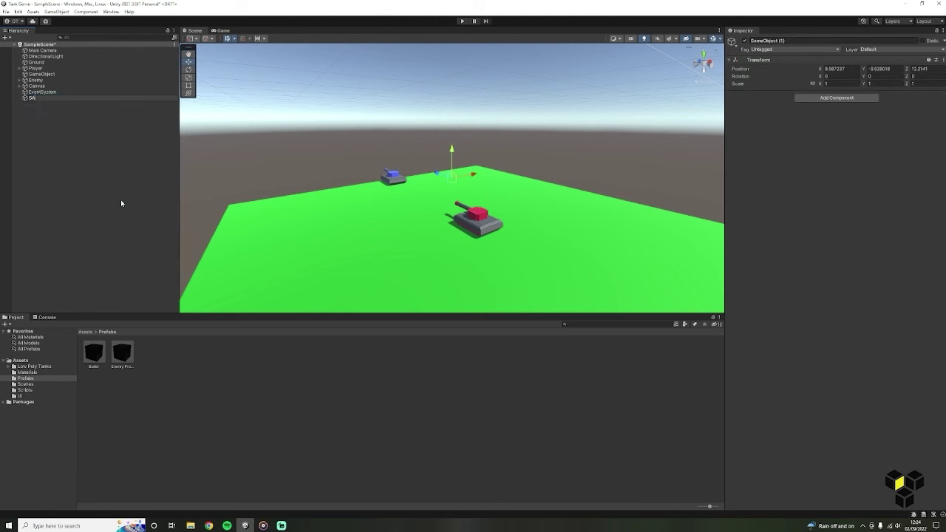
pyautogui.write('pawnPoint')
pyautogui.press('Return')
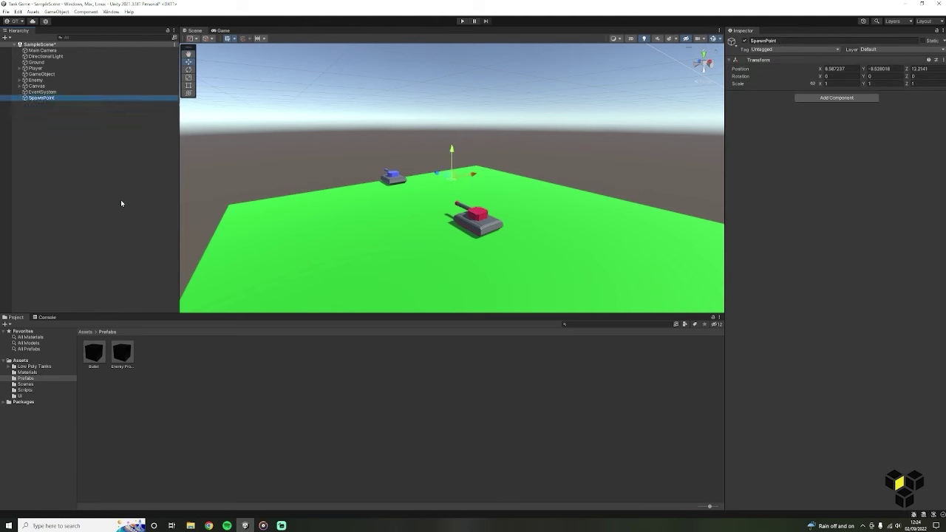
pyautogui.rightClick(774, 65)
pyautogui.click(789, 66)
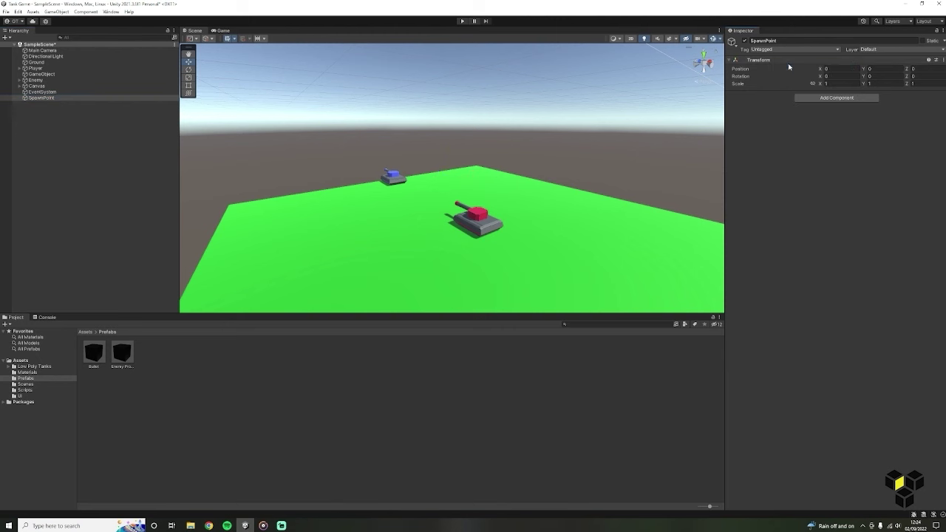
# Set SpawnPoint's Y position to -7 so that it sits at the height of the green platform.
pyautogui.doubleClick(59, 99)
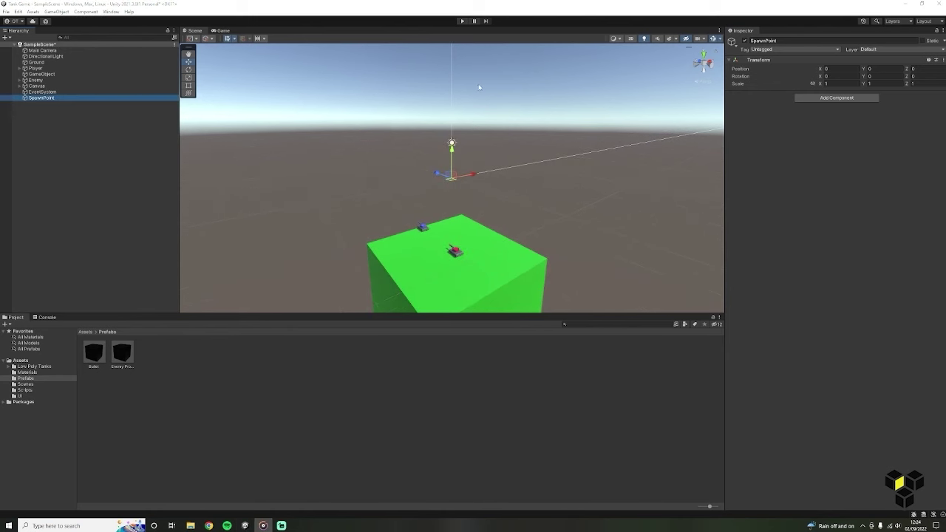
pyautogui.moveTo(479, 87); pyautogui.dragTo(484, 122, button='right')
pyautogui.moveTo(456, 84); pyautogui.dragTo(459, 139, button='middle')
pyautogui.scroll(3, 460, 139)
pyautogui.moveTo(471, 173); pyautogui.dragTo(471, 157, button='right')
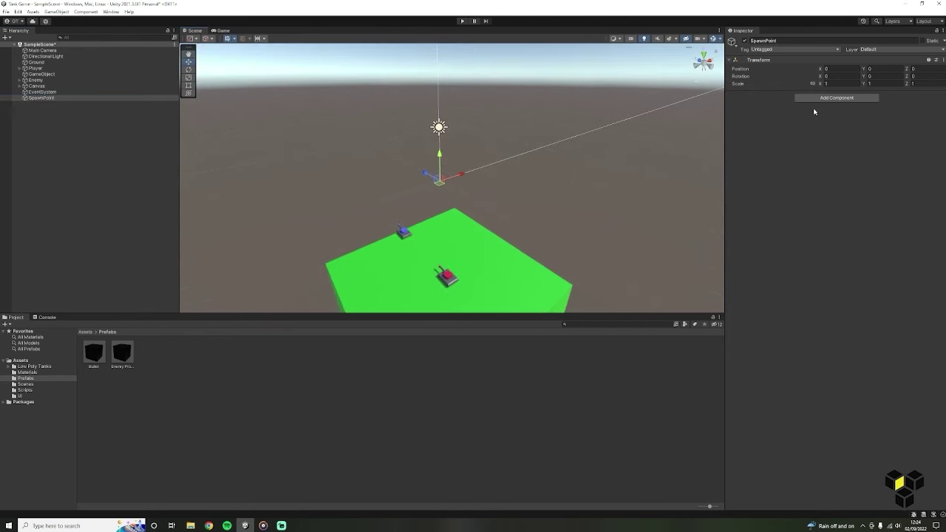
pyautogui.click(881, 68)
pyautogui.write('-7')
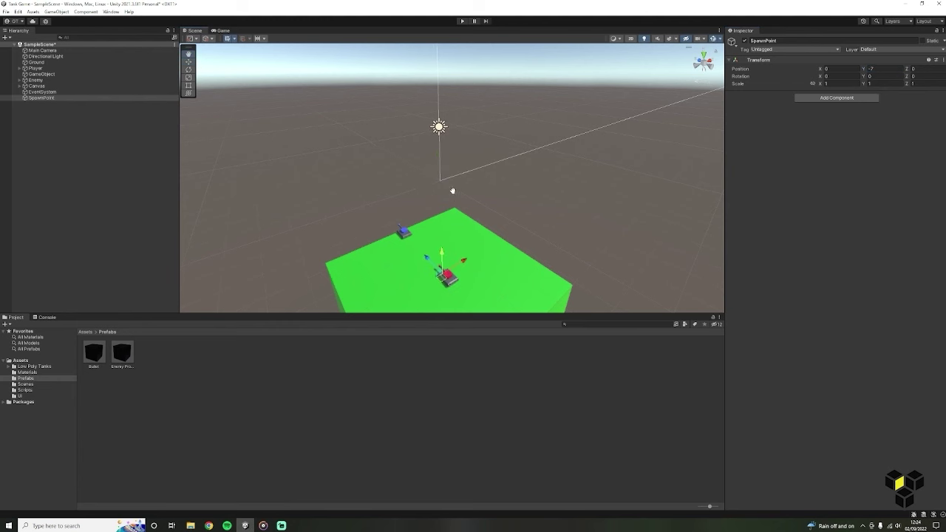
pyautogui.moveTo(452, 190); pyautogui.dragTo(448, 129, button='middle')
pyautogui.scroll(4, 437, 218)
pyautogui.moveTo(437, 218); pyautogui.dragTo(463, 114, button='middle')
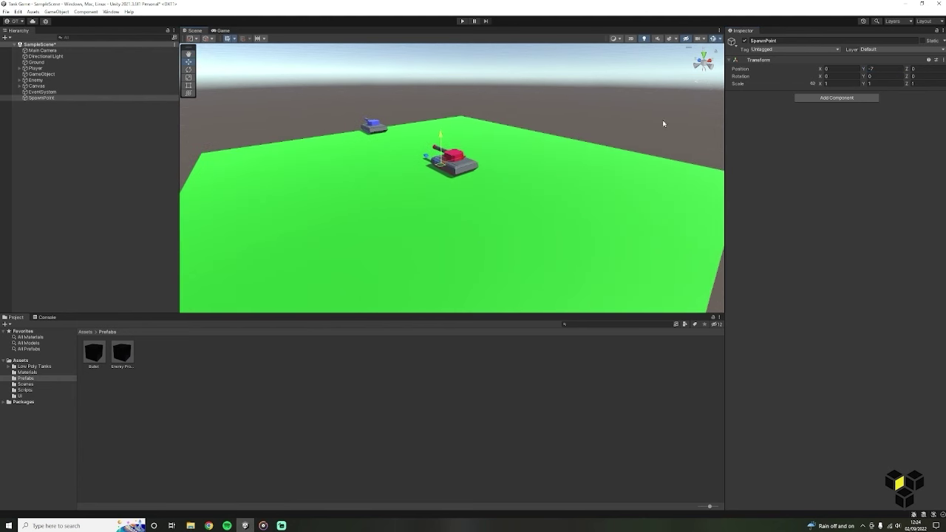
# Duplicate SpawnPoint three times to make four spawn points in total.
pyautogui.click(63, 98)
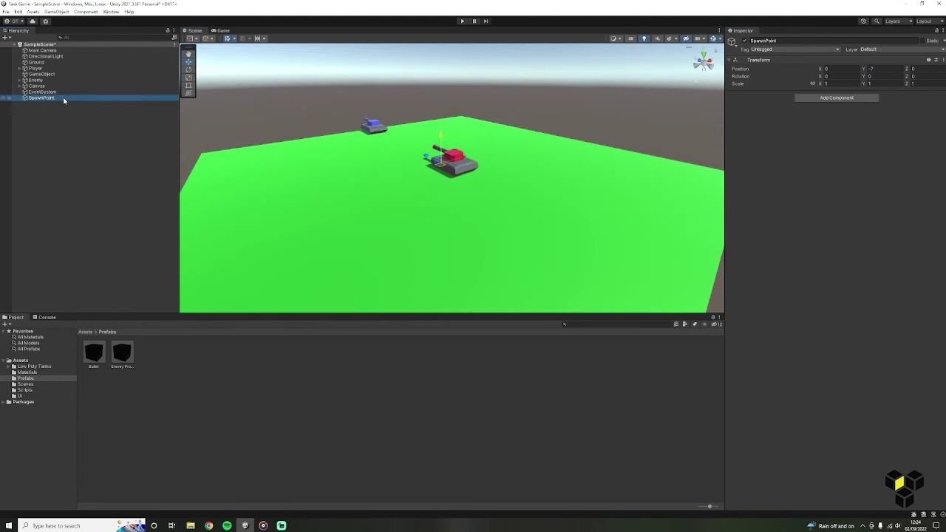
pyautogui.hotkey('ctrl', 'd')
pyautogui.hotkey('ctrl', 'd')
pyautogui.hotkey('ctrl', 'd')
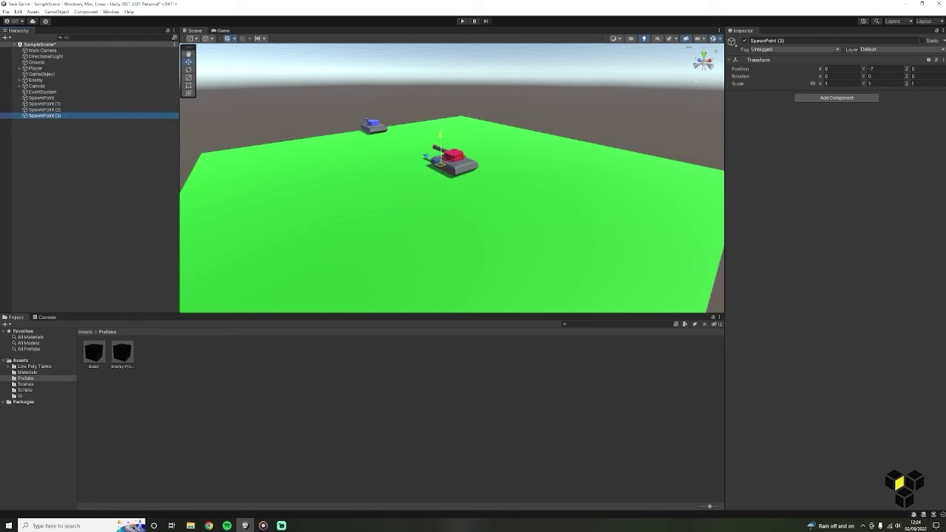
# Turn the Enemy object into a prefab in the Prefabs folder and delete the original from the scene.
pyautogui.moveTo(65, 82); pyautogui.dragTo(193, 369)
pyautogui.click(228, 368)
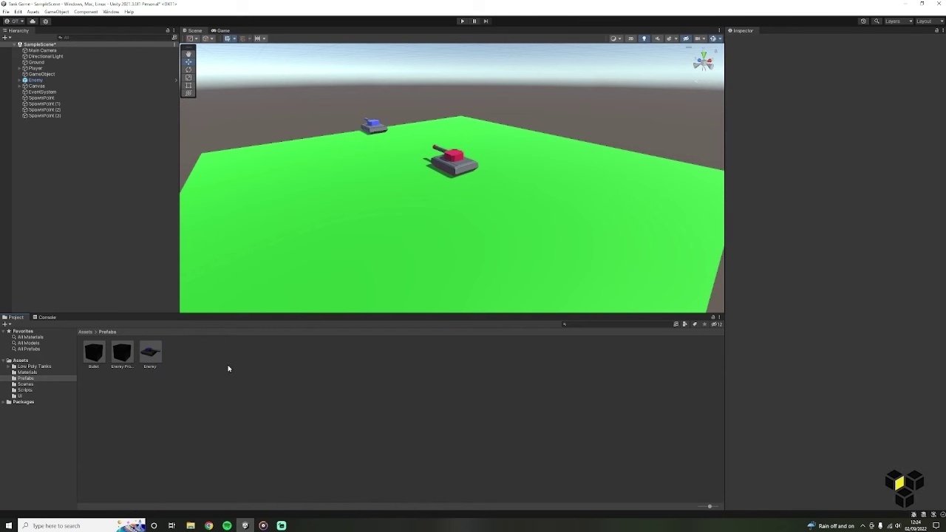
pyautogui.click(35, 80)
pyautogui.press('Delete')
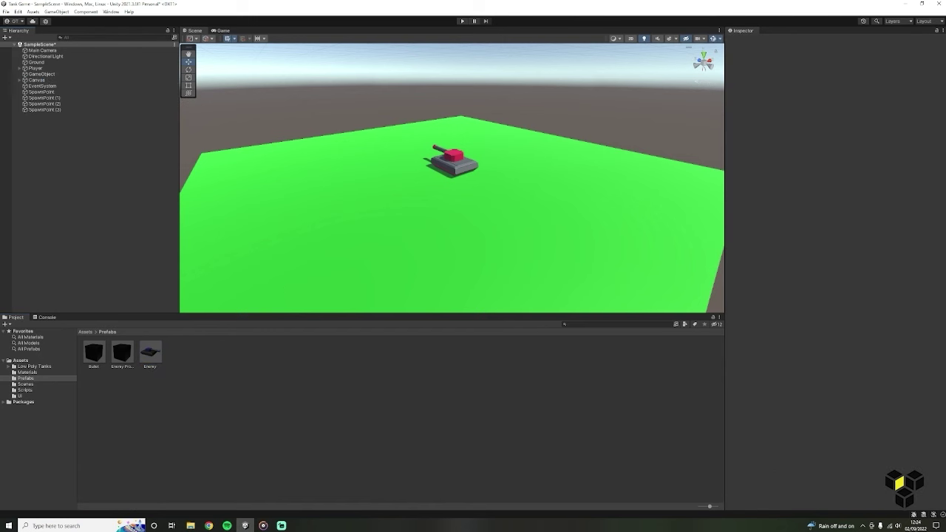
# Move SpawnPoint to about Z 4.04 and SpawnPoint (2) to about X -5.57, near different edges of the platform.
pyautogui.doubleClick(42, 91)
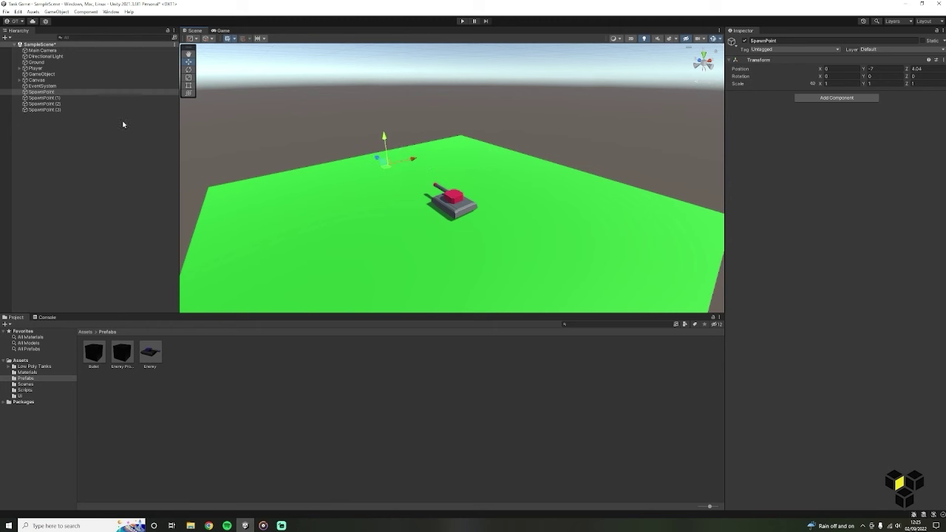
pyautogui.click(44, 98)
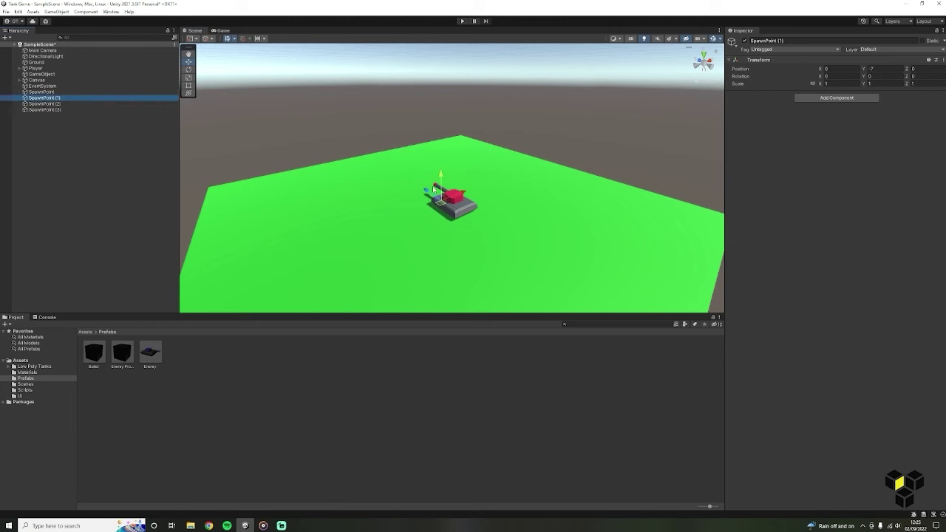
pyautogui.click(74, 104)
pyautogui.moveTo(464, 194); pyautogui.dragTo(237, 254)
pyautogui.scroll(-3, 405, 228)
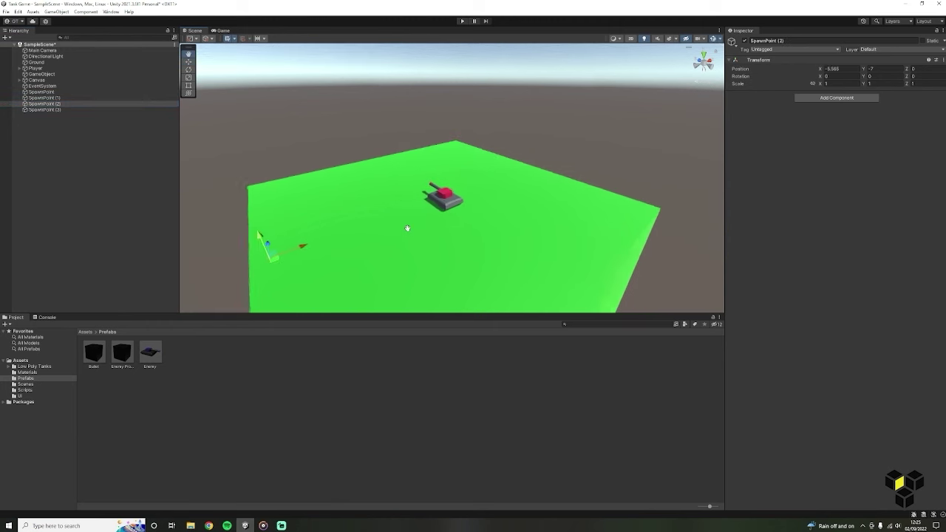
pyautogui.moveTo(406, 228); pyautogui.dragTo(374, 201, button='middle')
# Move SpawnPoint (3) to about Z -5.58 near the platform's edge and check the placement of all four spawn points.
pyautogui.click(80, 110)
pyautogui.moveTo(392, 165); pyautogui.dragTo(489, 230)
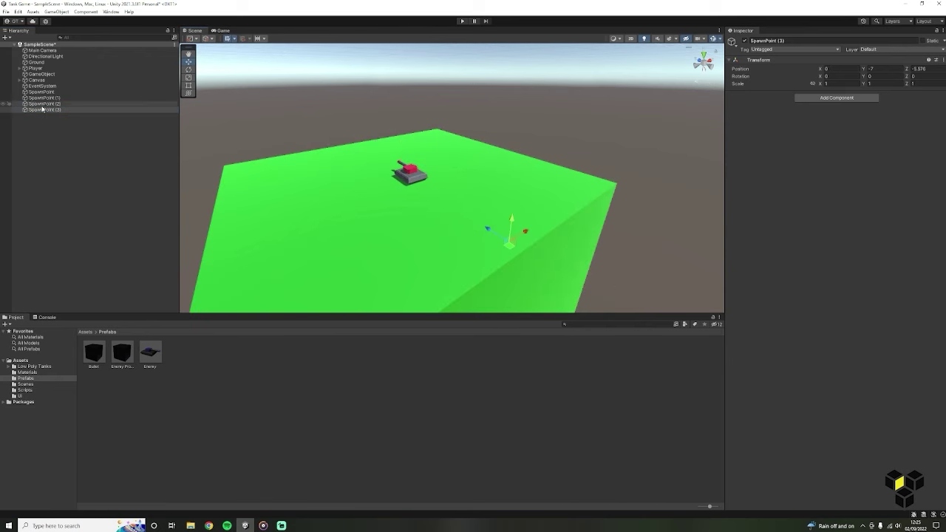
pyautogui.click(46, 104)
pyautogui.click(59, 98)
pyautogui.click(65, 92)
pyautogui.click(65, 98)
pyautogui.click(66, 104)
pyautogui.click(66, 110)
# Create a new C# script named WaveSystem in the Scripts folder.
pyautogui.click(89, 332)
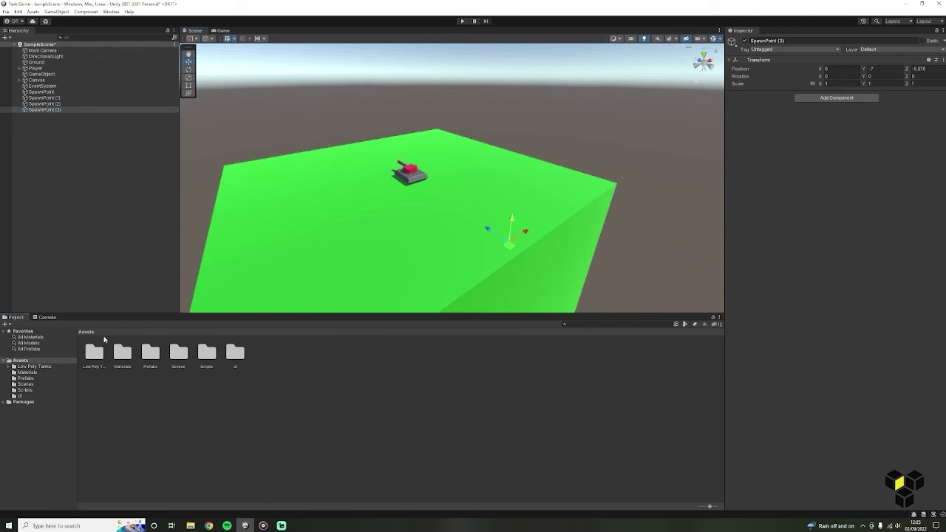
pyautogui.doubleClick(206, 361)
pyautogui.rightClick(270, 356)
pyautogui.moveTo(296, 157)
pyautogui.click(426, 168)
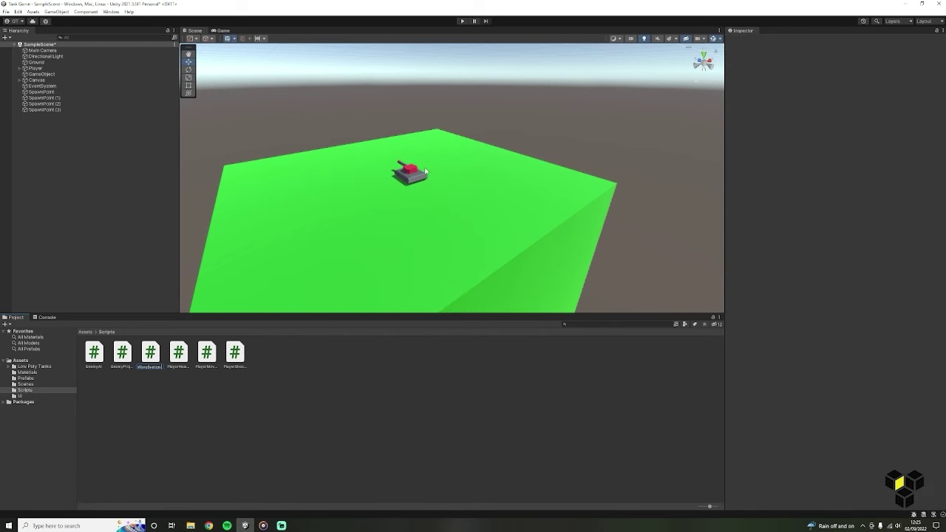
pyautogui.press('Return')
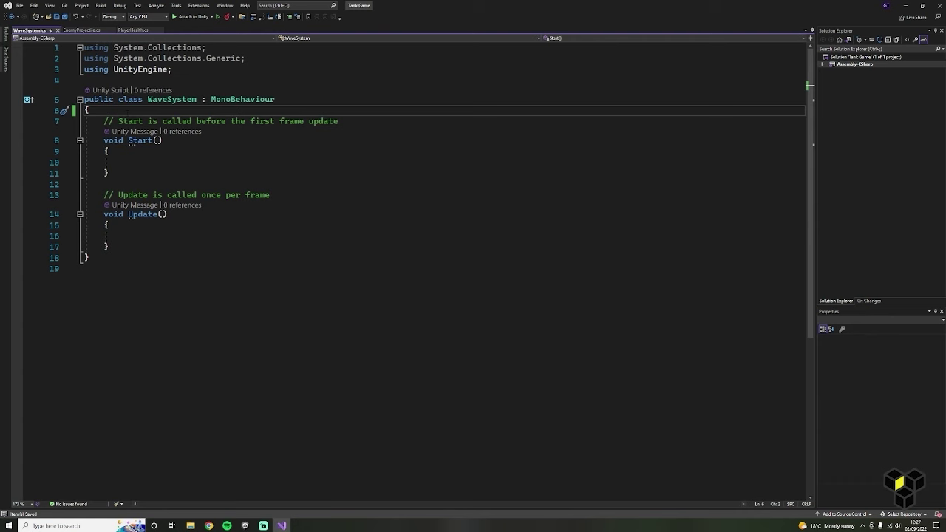
# Declare a public float spawnRate with the value 1f at the start of the WaveSystem class.
pyautogui.press('Return')
pyautogui.press('Return')
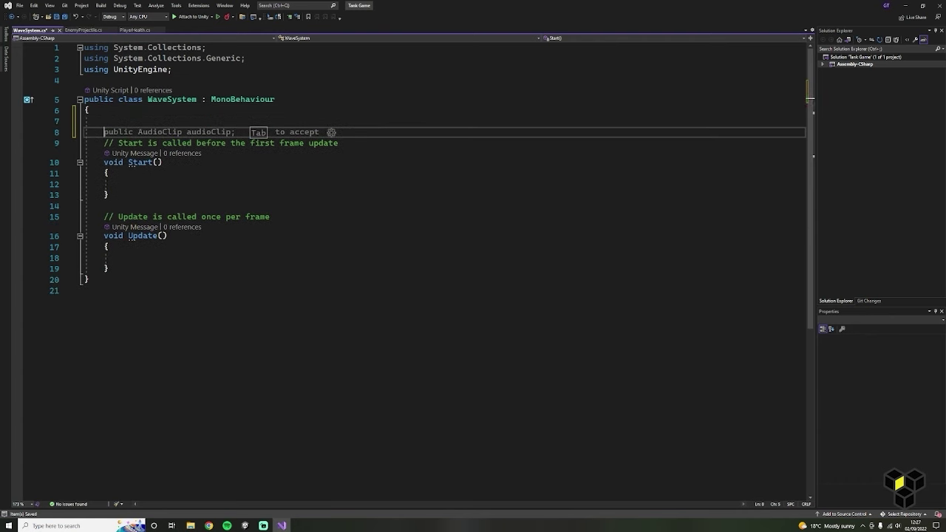
pyautogui.press('Up')
pyautogui.write('public fl')
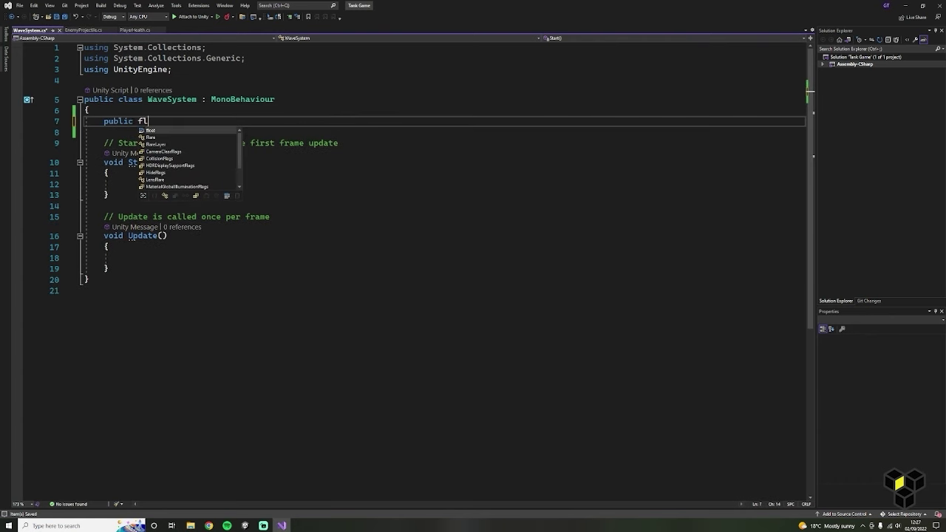
pyautogui.write('oat spawnRate')
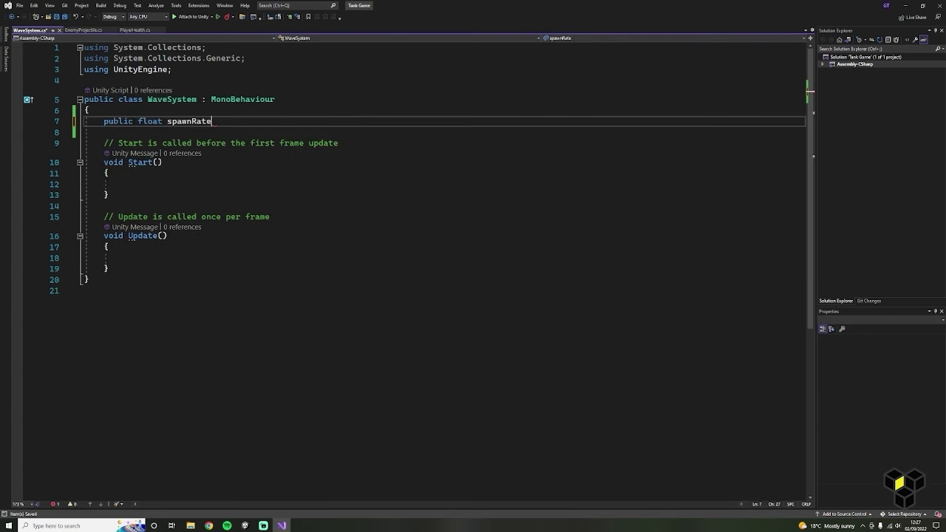
pyautogui.write(' = 1f')
pyautogui.press('End')
pyautogui.press('Return')
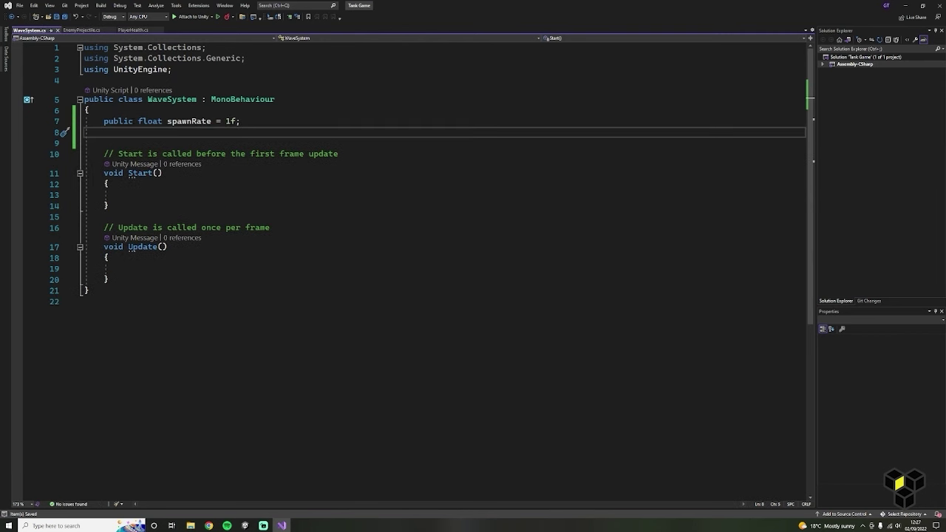
# Declare a public float timeBetweenWaves with the value 3f below spawnRate.
pyautogui.write('public float timeB')
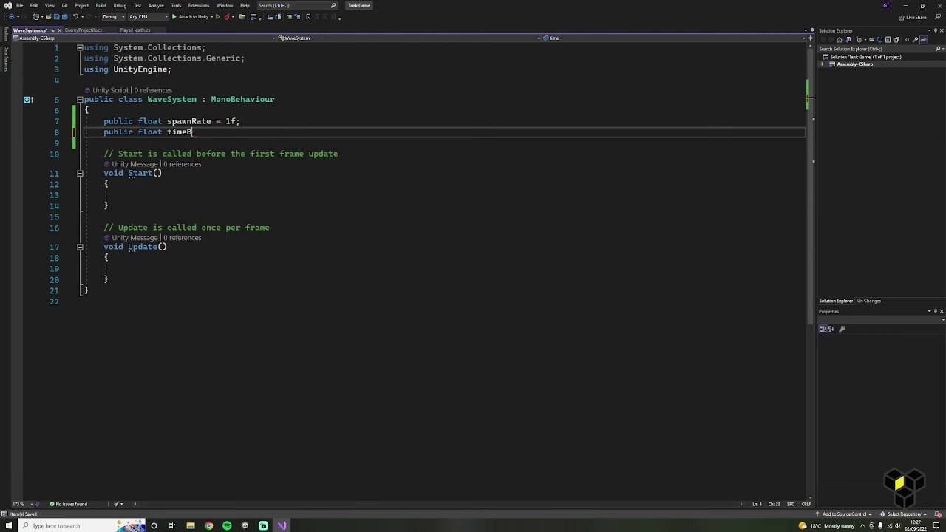
pyautogui.write('etweenWaves= 3f;')
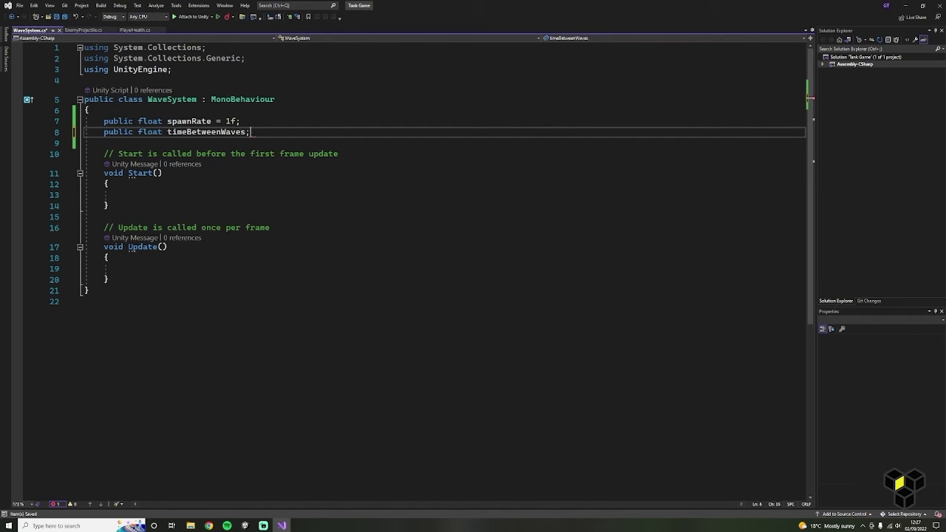
pyautogui.press('BackSpace')
pyautogui.write('= 3f;')
pyautogui.press('Return')
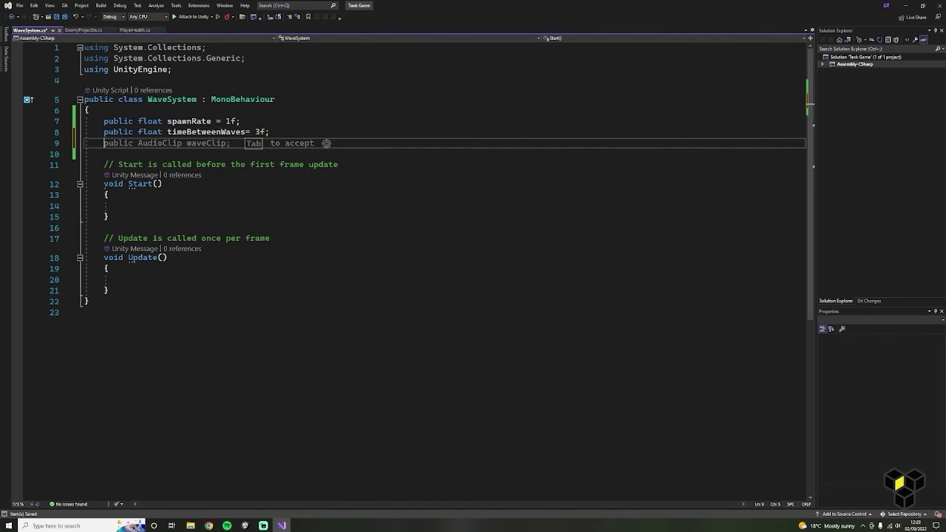
# Declare a public Transform array named spawnerPos below timeBetweenWaves.
pyautogui.write('public Transform')
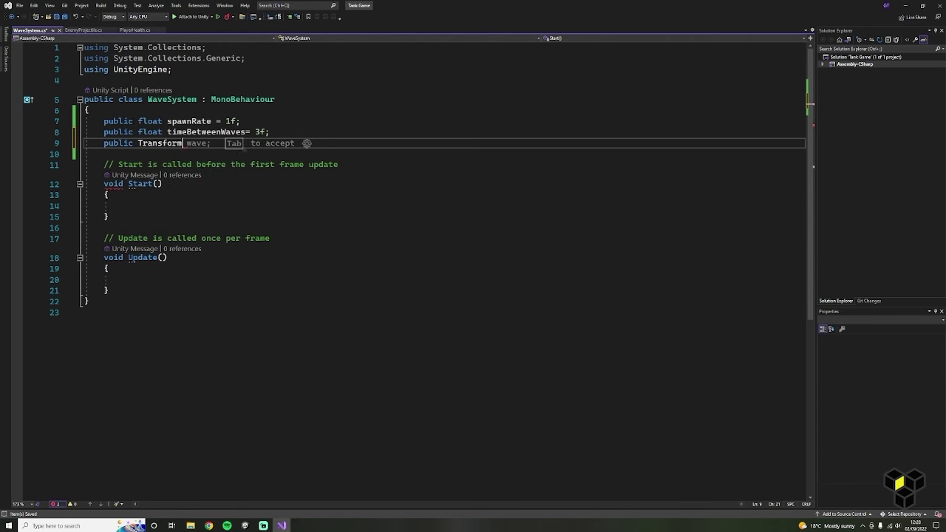
pyautogui.write('[')
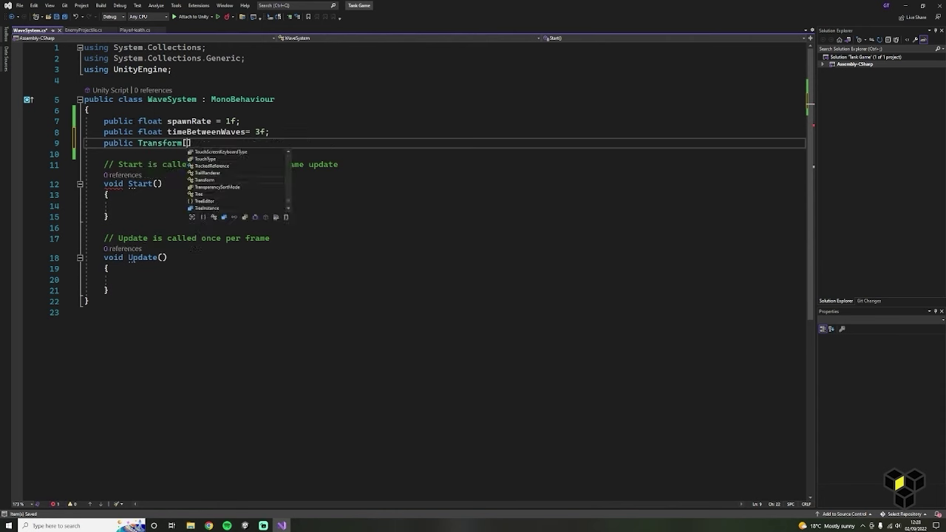
pyautogui.write('] ')
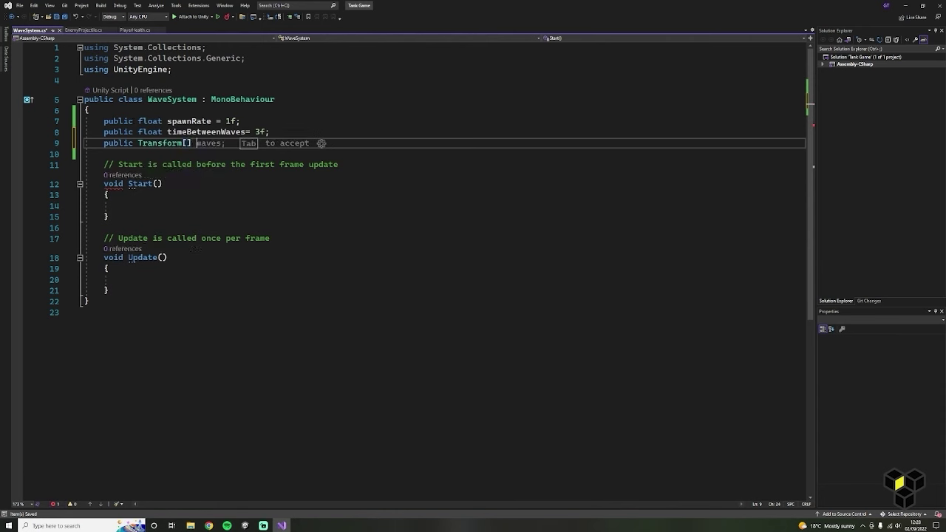
pyautogui.write('spawn')
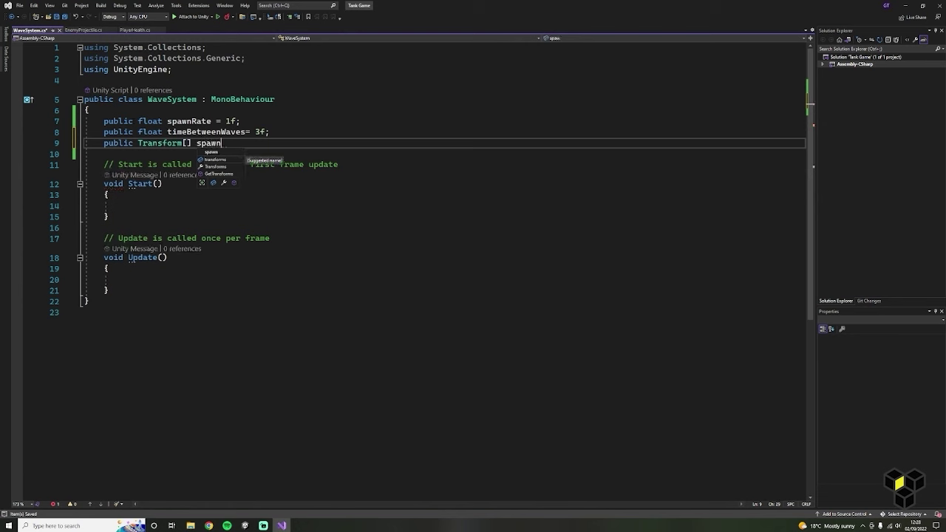
pyautogui.write('erPos;')
pyautogui.press('Return')
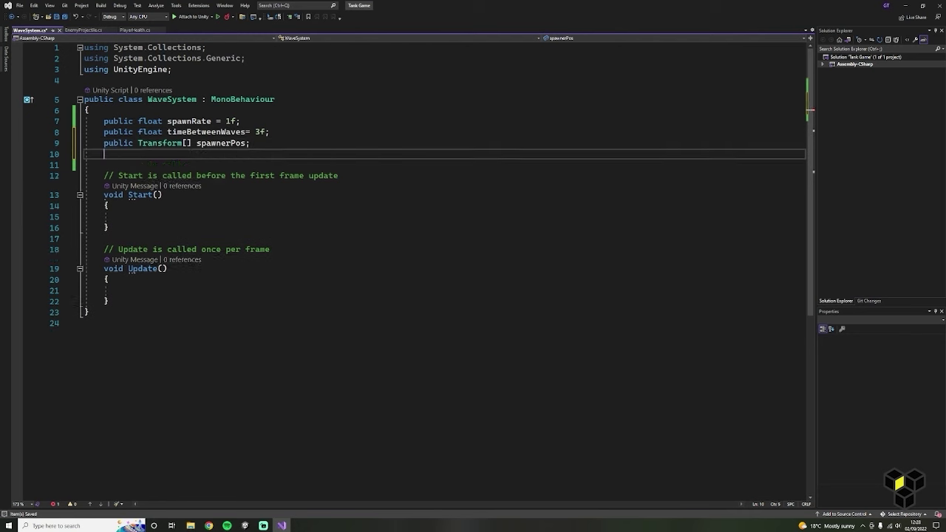
# Declare a public GameObject enemyPrefab and a public int enemyCount below the spawnerPos array.
pyautogui.write('public GameObject ene')
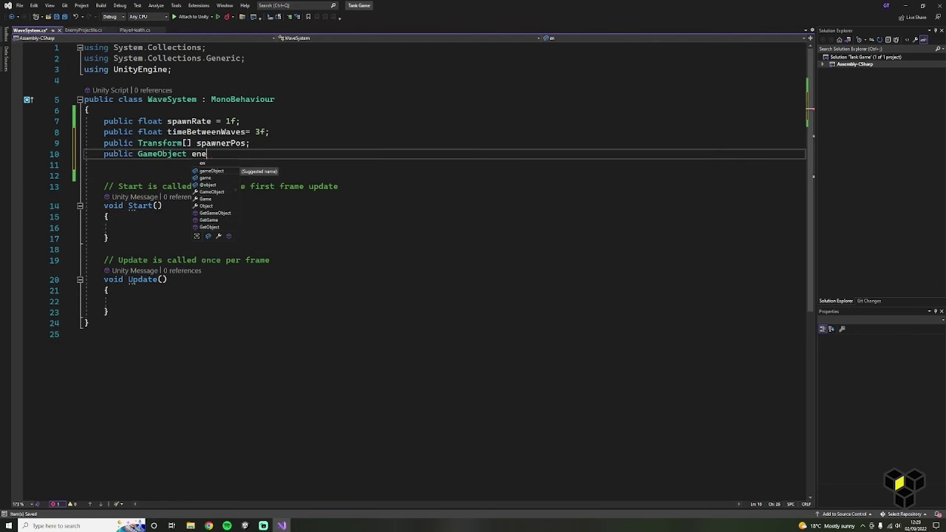
pyautogui.write('myPOfab;')
pyautogui.press('Return')
pyautogui.write('public int ')
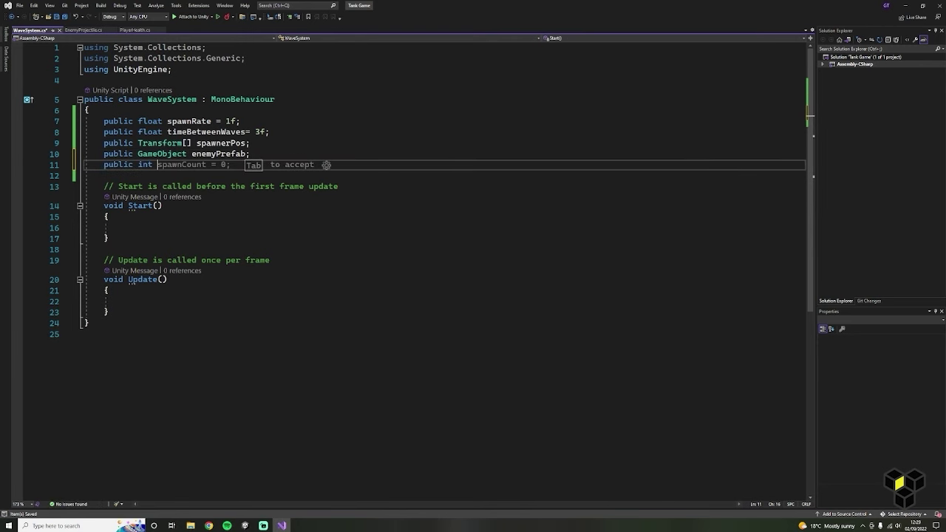
pyautogui.write('enemyCount;')
pyautogui.press('Return')
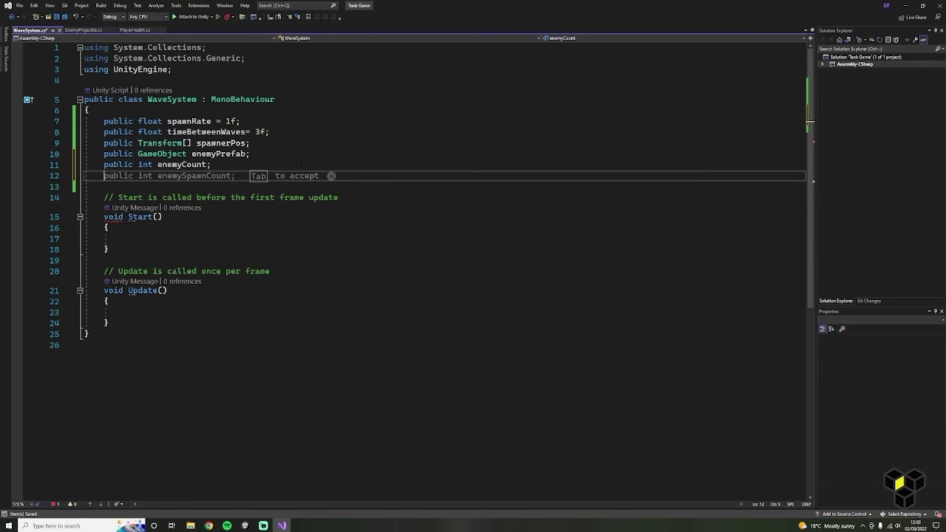
# Declare a public int randomIndex = 0 and a public bool waveIsDone = true, and save the script.
pyautogui.write('public int randomIndex = 0;')
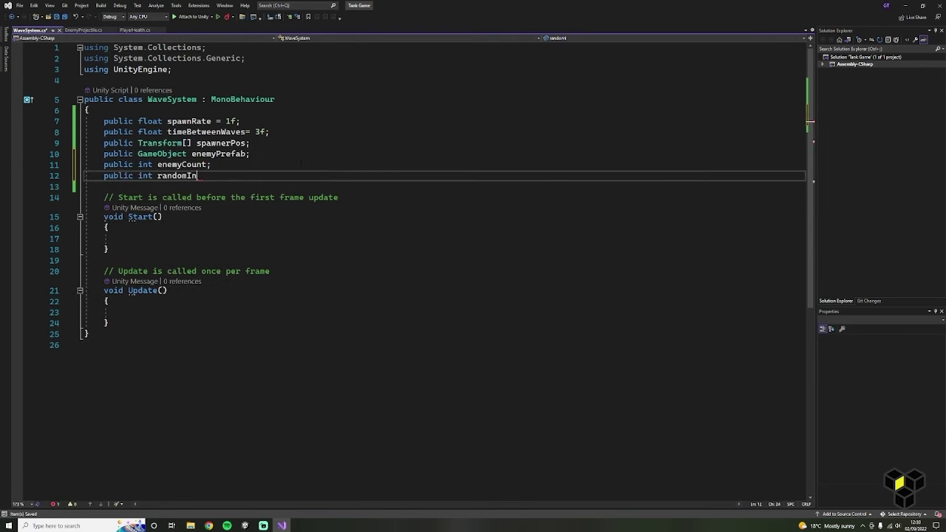
pyautogui.press('Return')
pyautogui.write('public bo')
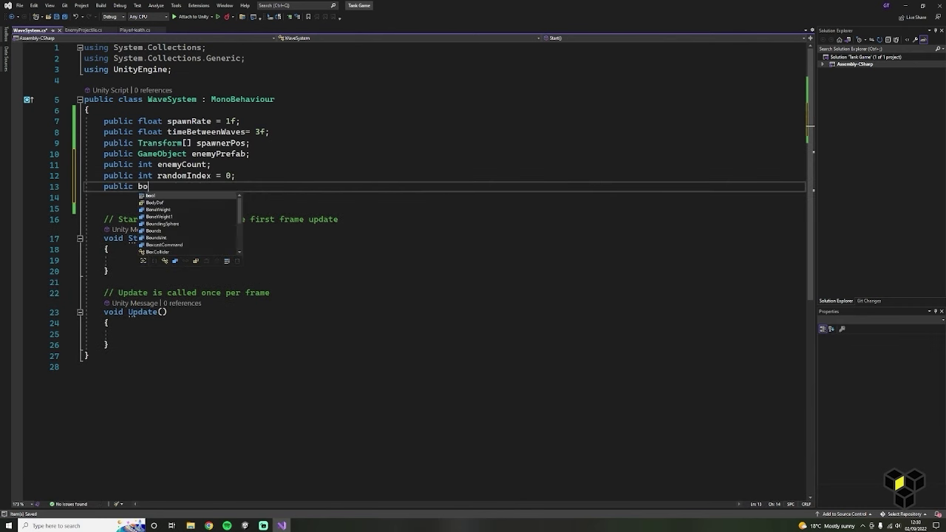
pyautogui.write('ol waveIsDone= tre;')
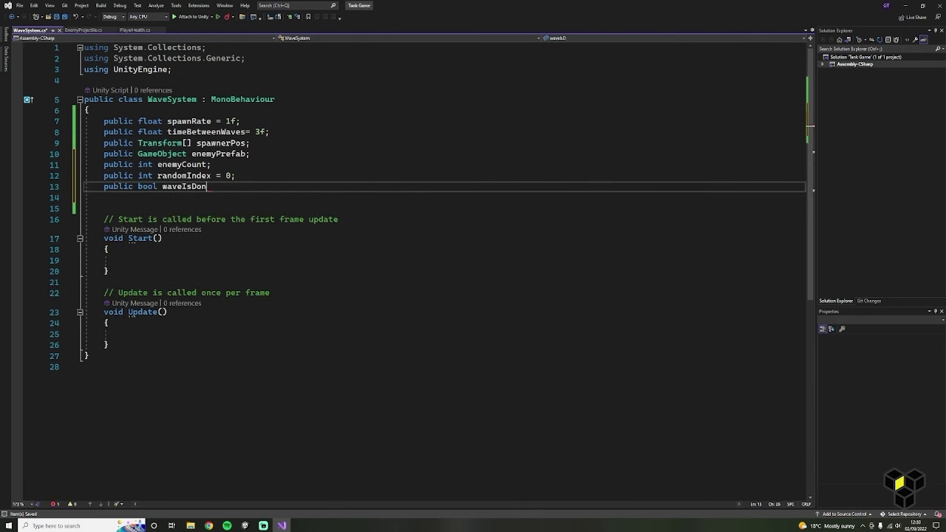
pyautogui.press('Left')
pyautogui.write('= tre')
pyautogui.press('BackSpace')
pyautogui.write('ue')
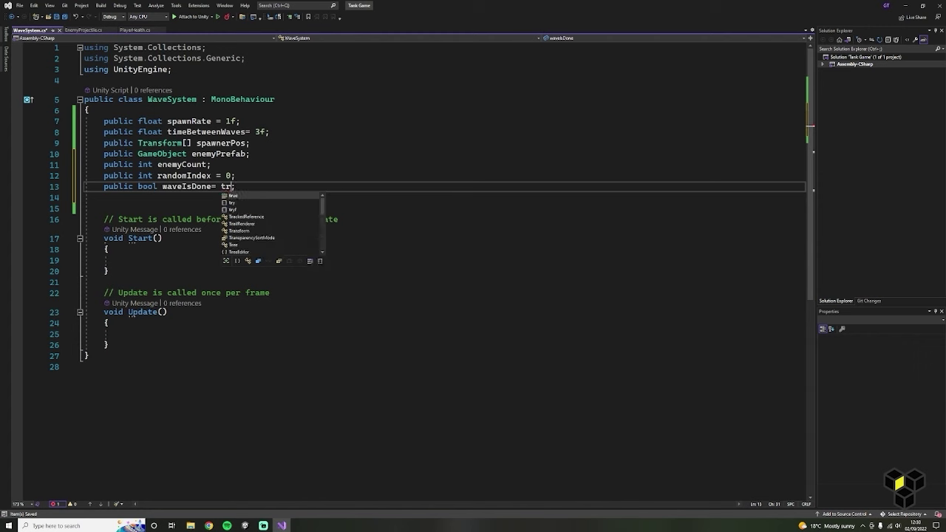
pyautogui.hotkey('ctrl', 's')
# Delete the Start method, the default comments and the extra blank lines above Update, and save the script.
pyautogui.moveTo(109, 271); pyautogui.dragTo(94, 220)
pyautogui.press('BackSpace')
pyautogui.press('BackSpace')
pyautogui.press('BackSpace')
pyautogui.press('BackSpace')
pyautogui.press('BackSpace')
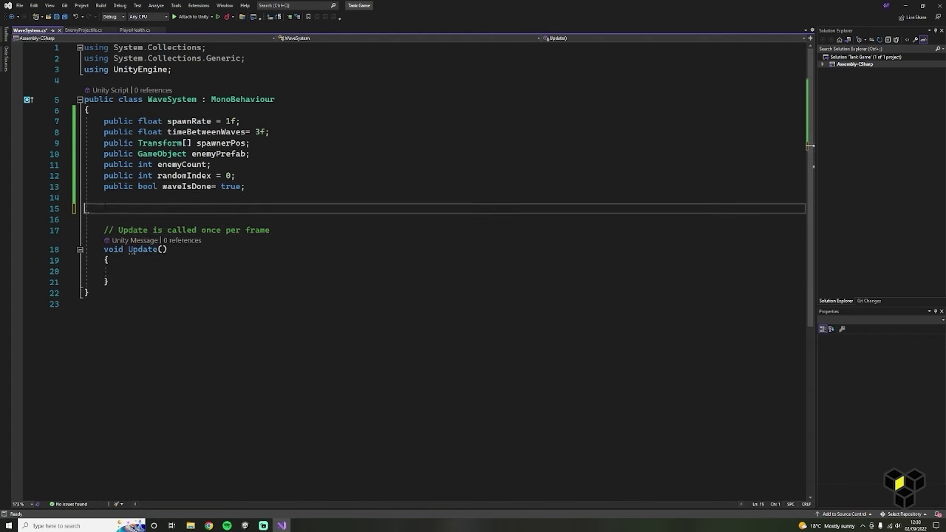
pyautogui.tripleClick(139, 226)
pyautogui.press('Delete')
pyautogui.press('Delete')
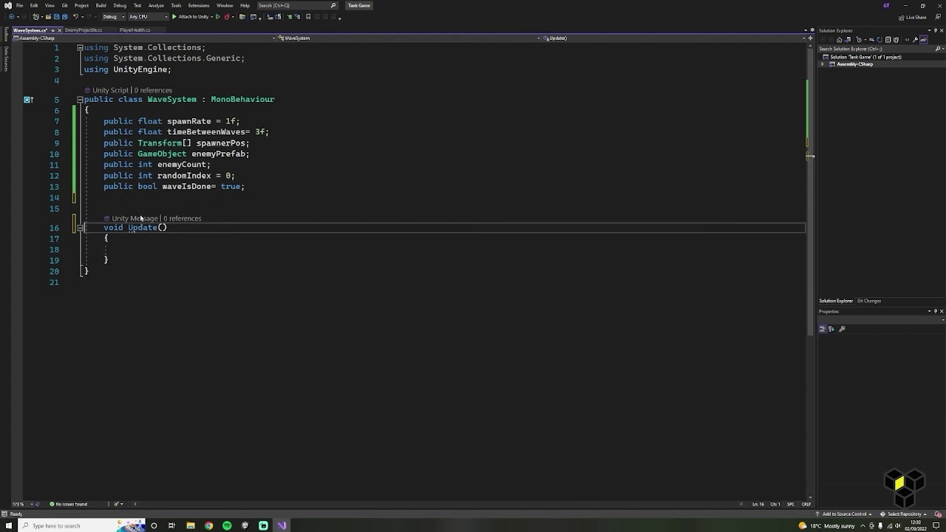
pyautogui.press('Up')
pyautogui.press('BackSpace')
pyautogui.hotkey('ctrl', 's')
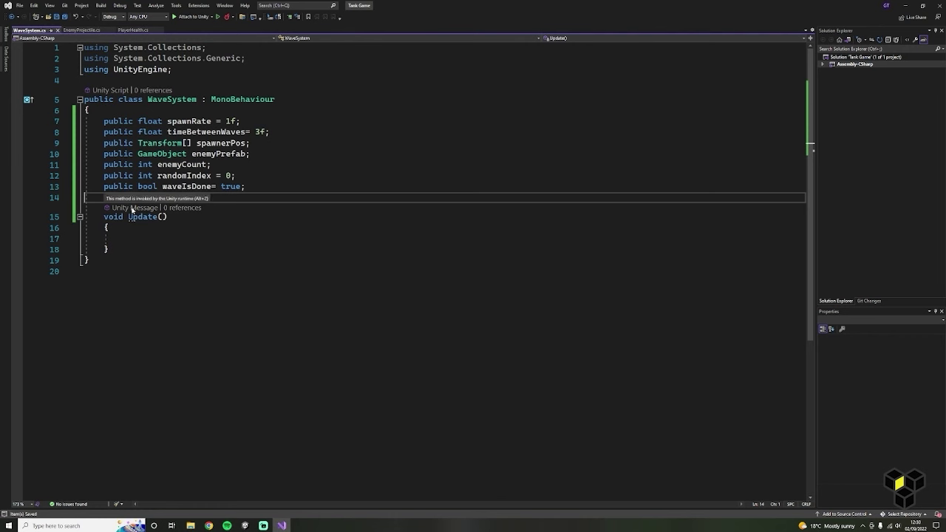
# In Update, add an if block for waveIsDone == true that calls StartCoroutine(WaveSpawner()).
pyautogui.click(124, 238)
pyautogui.write('if(w')
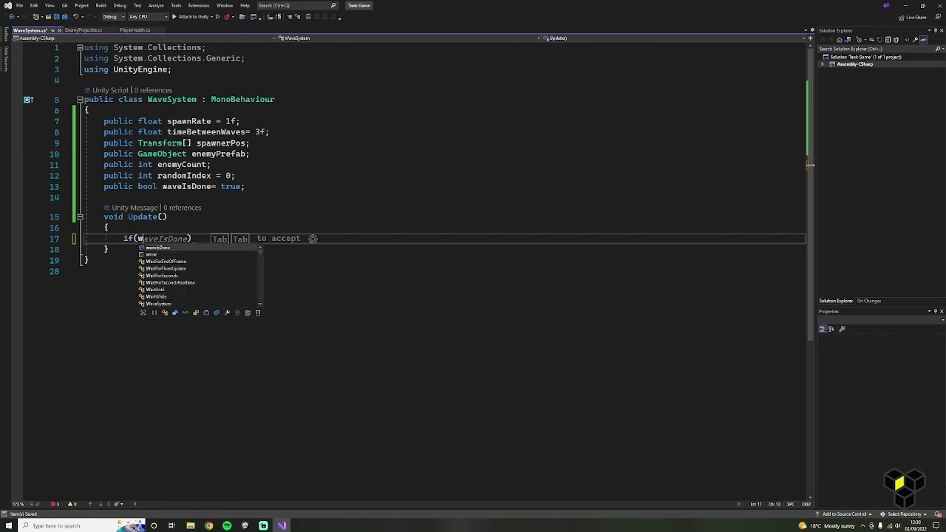
pyautogui.write('aveIsDone == true)')
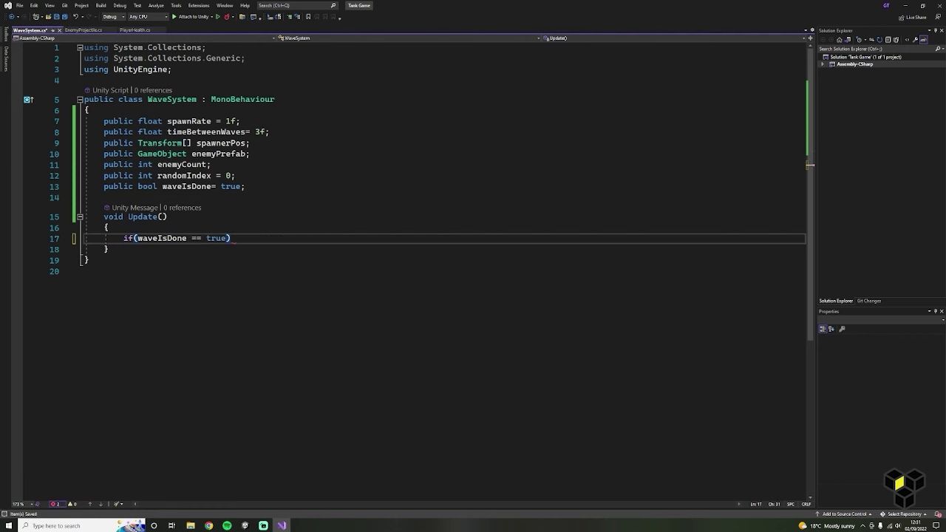
pyautogui.press('Return')
pyautogui.write('{')
pyautogui.press('Return')
pyautogui.write('StartCoroutine')
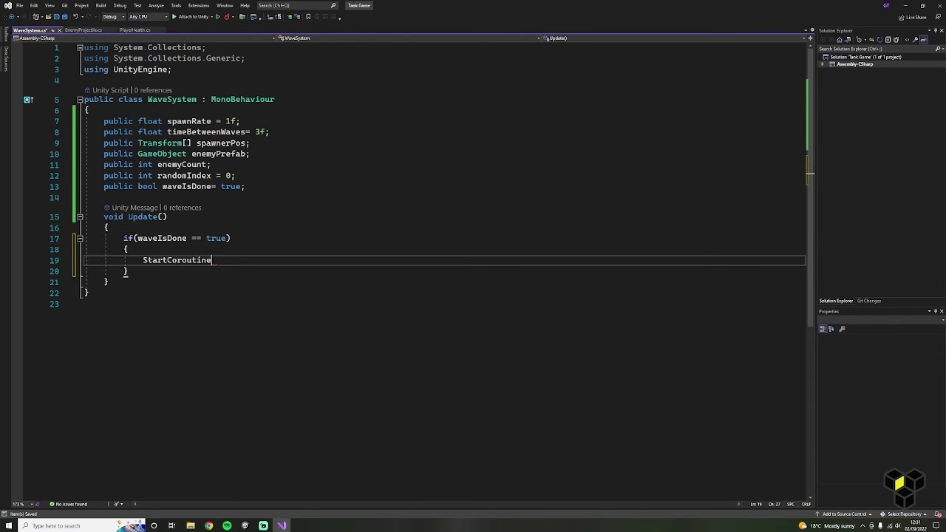
pyautogui.write('(Wave')
pyautogui.write('Spawner(')
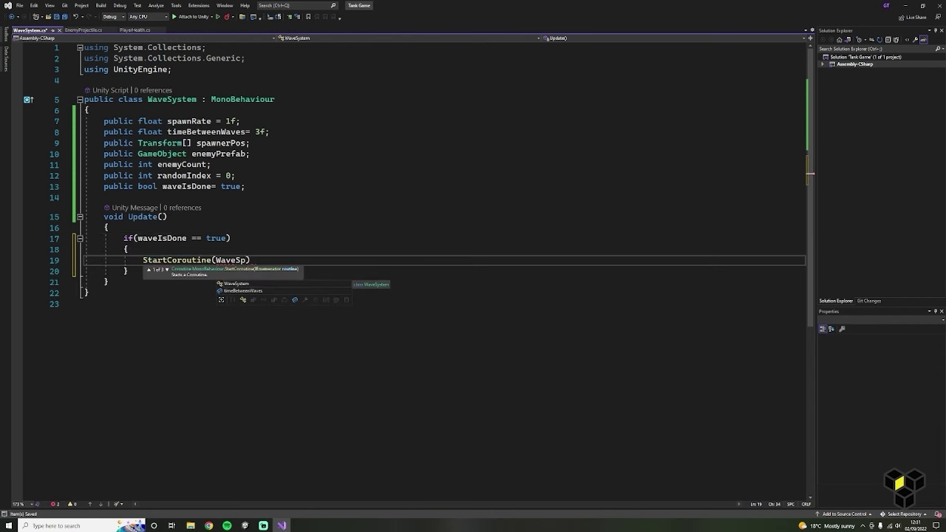
pyautogui.write('));')
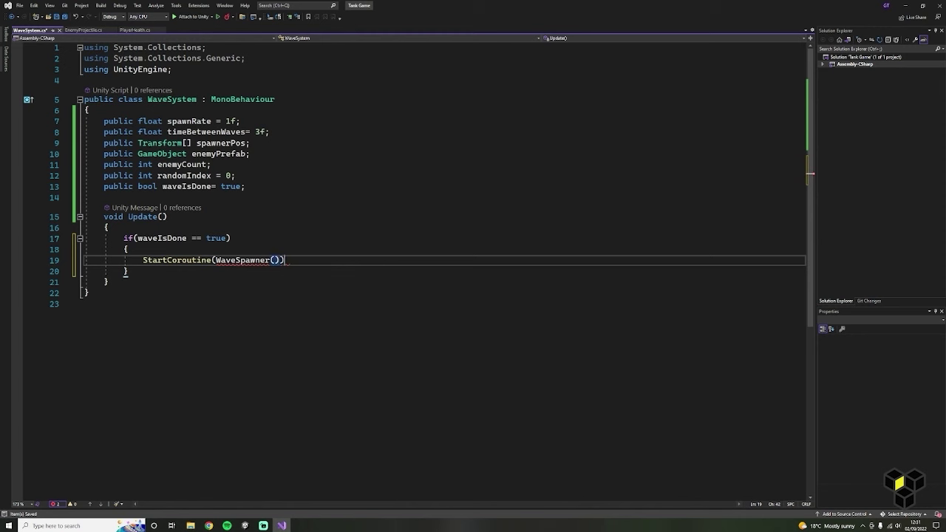
# Add an IEnumerator method named WaveSpawner() with an empty body below Update.
pyautogui.click(145, 280)
pyautogui.press('Return')
pyautogui.press('Return')
pyautogui.press('Return')
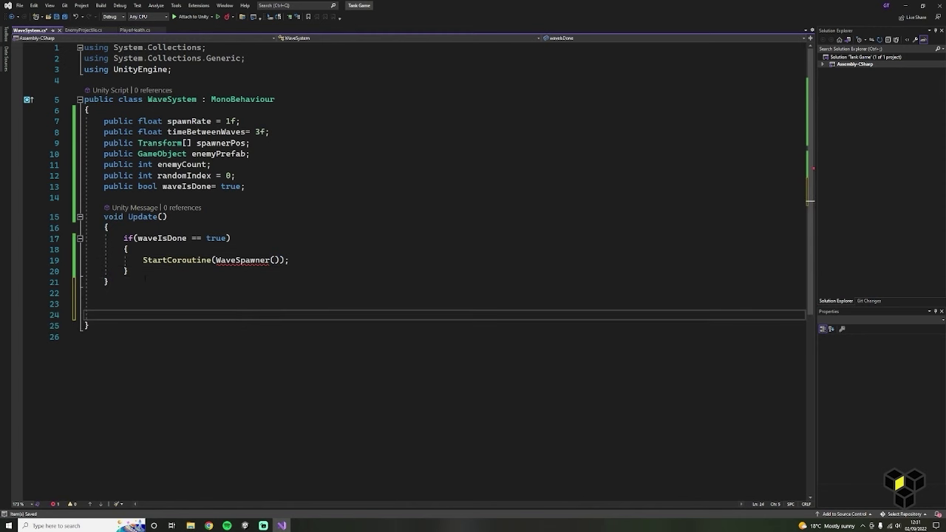
pyautogui.press('BackSpace')
pyautogui.write('ie')
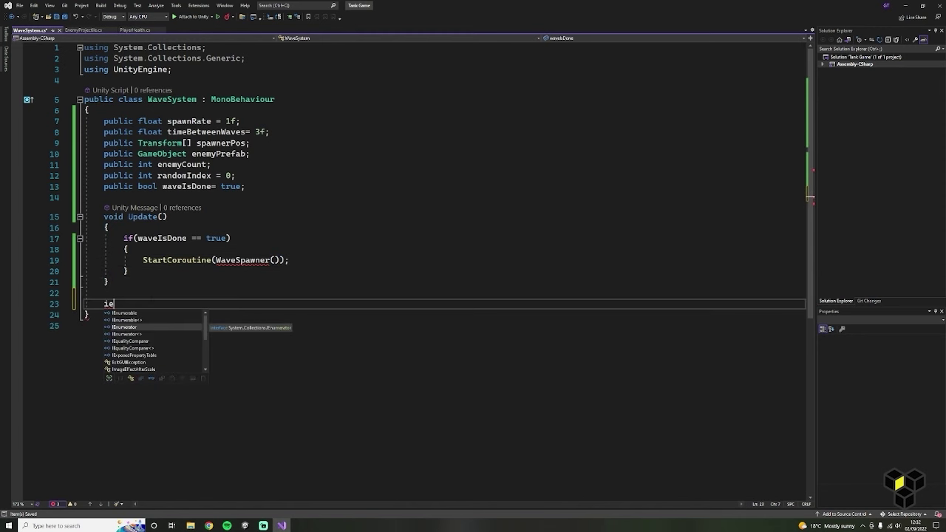
pyautogui.write(' Wa')
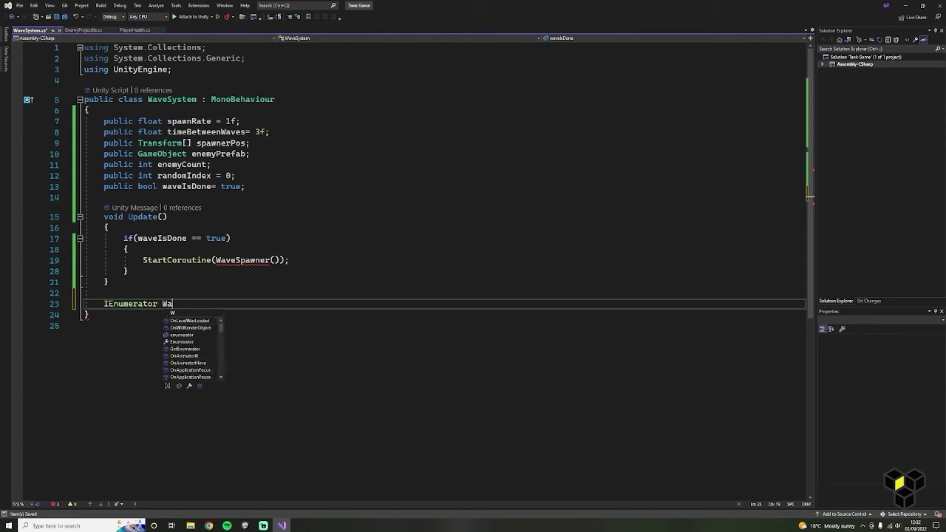
pyautogui.write('veSp')
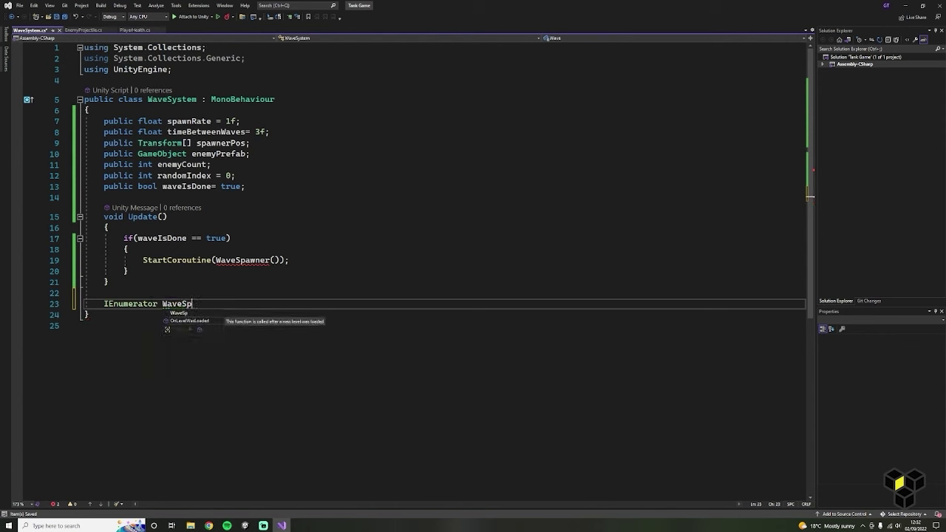
pyautogui.write('awner')
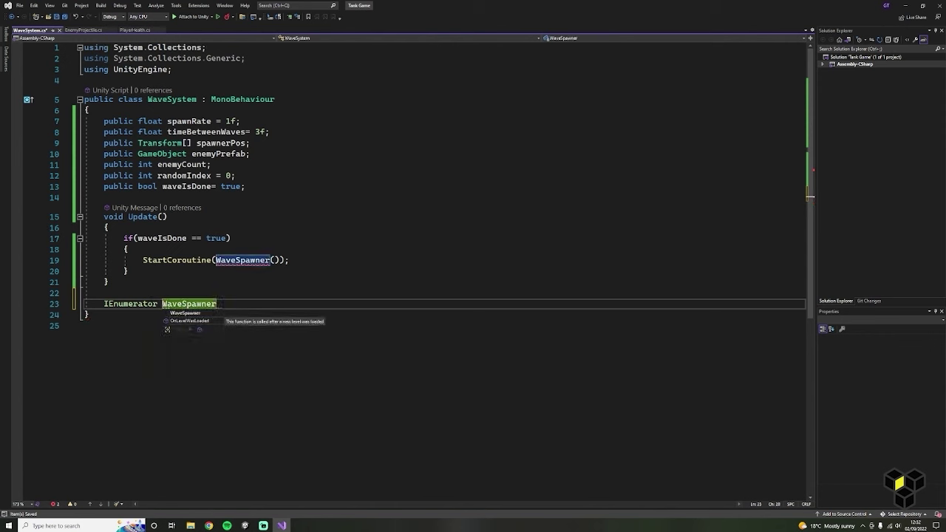
pyautogui.write('(')
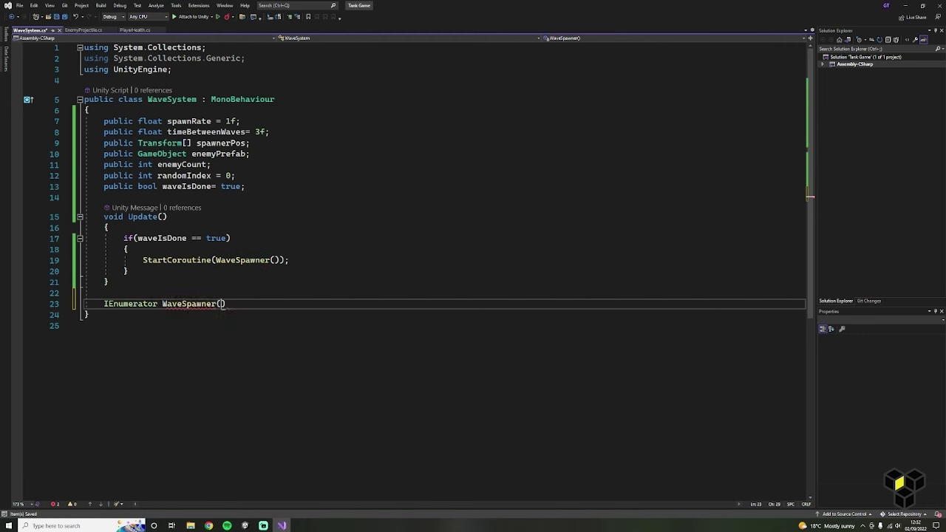
pyautogui.write(')')
pyautogui.press('Return')
pyautogui.write('{')
pyautogui.press('Return')
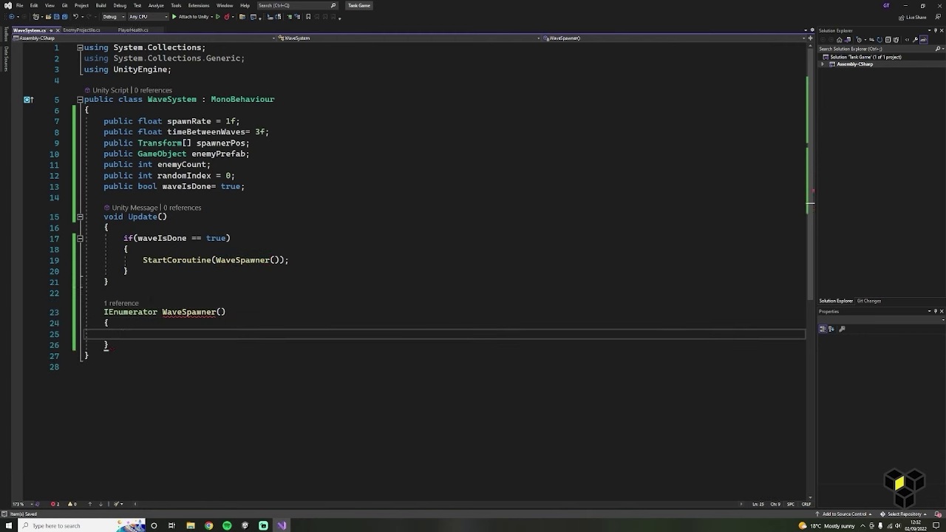
# In the WaveSpawner coroutine, assign randomIndex = Random.Range(0, 4);.
pyautogui.write('rand')
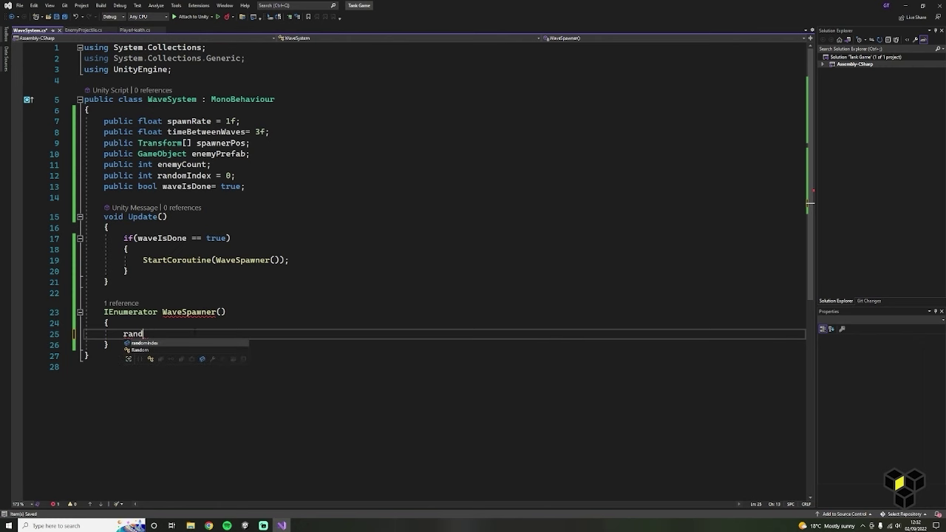
pyautogui.press('Tab')
pyautogui.write('=')
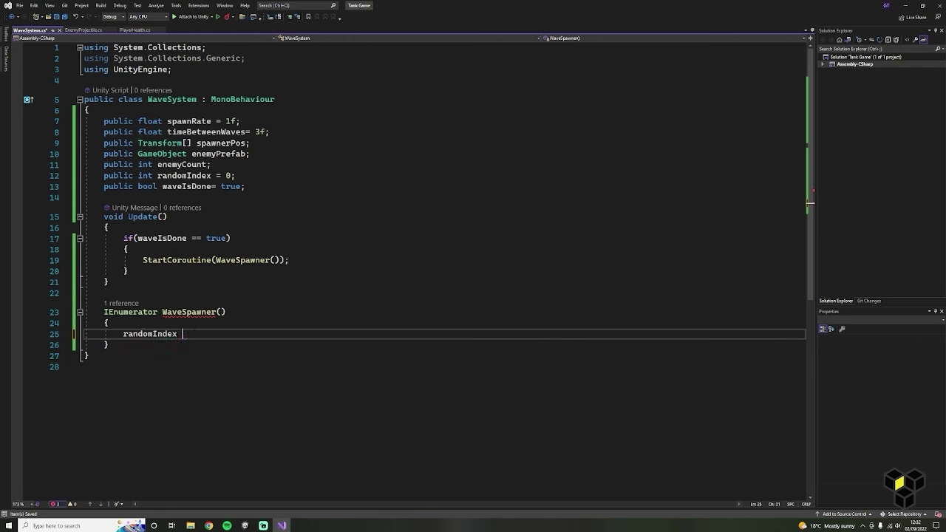
pyautogui.write(' Random')
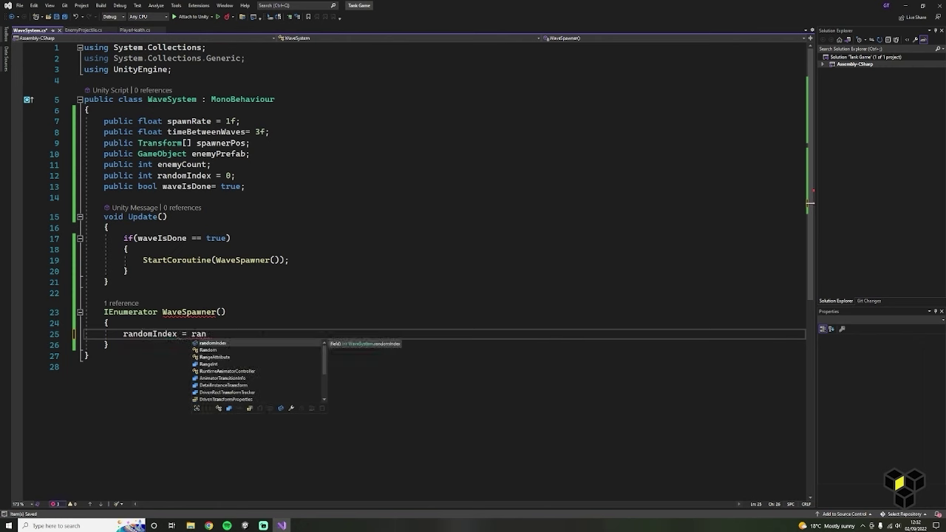
pyautogui.write('.ra')
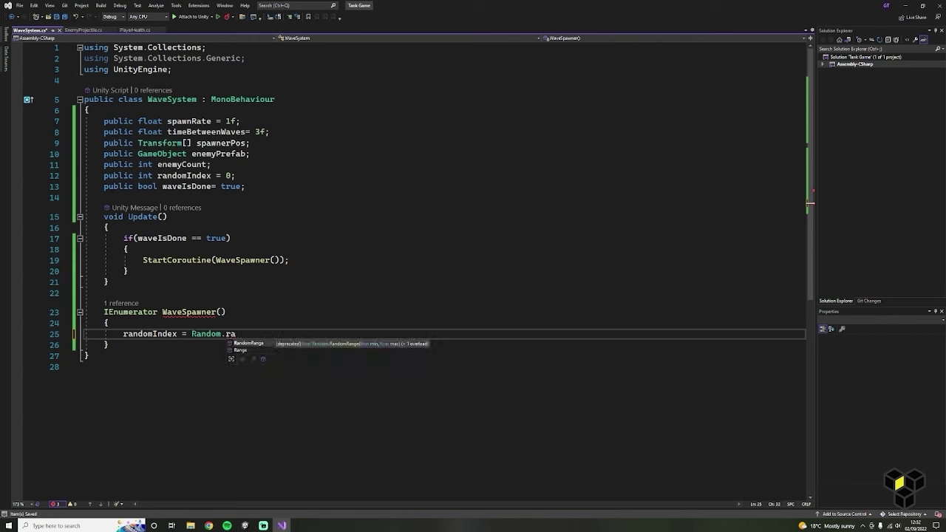
pyautogui.press('Tab')
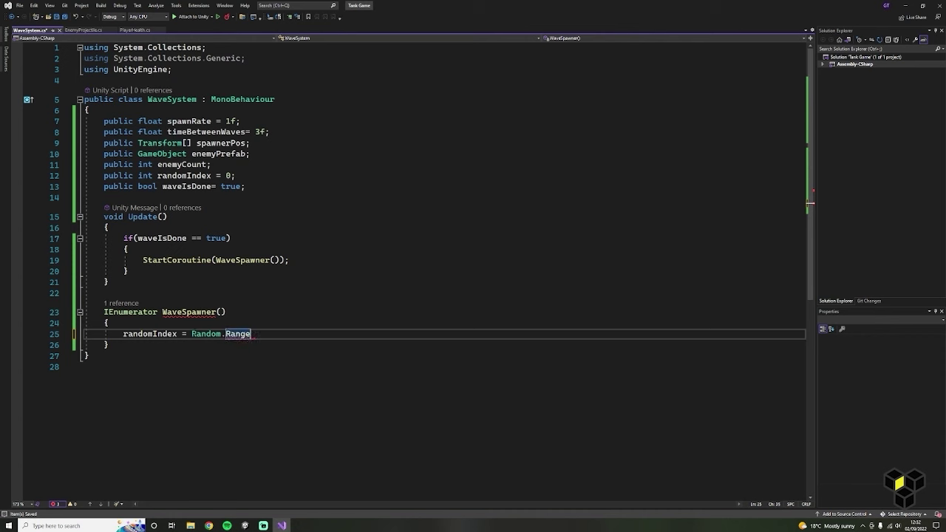
pyautogui.write('(')
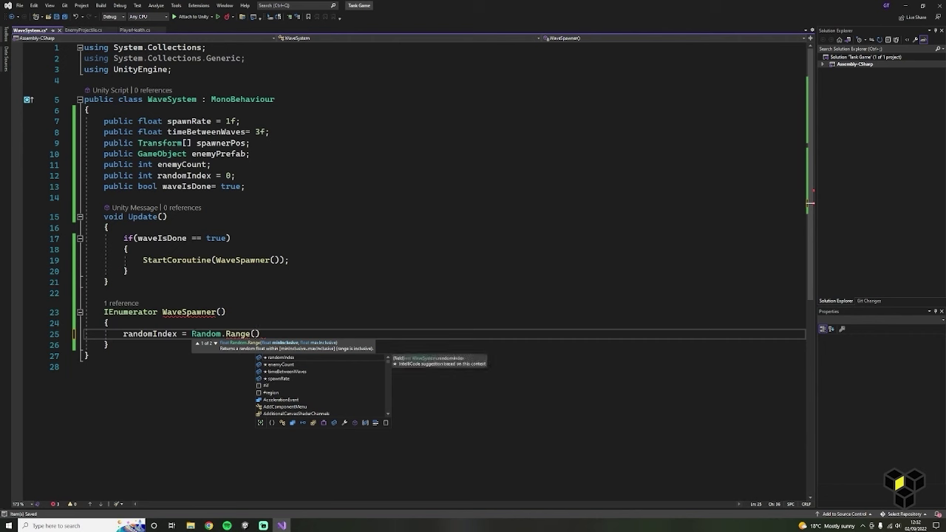
pyautogui.write('0, ')
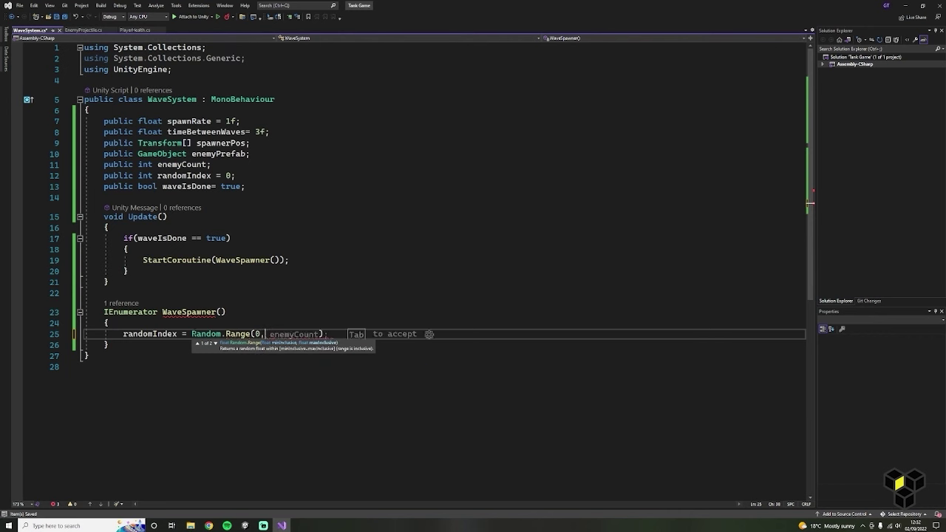
pyautogui.write('4)')
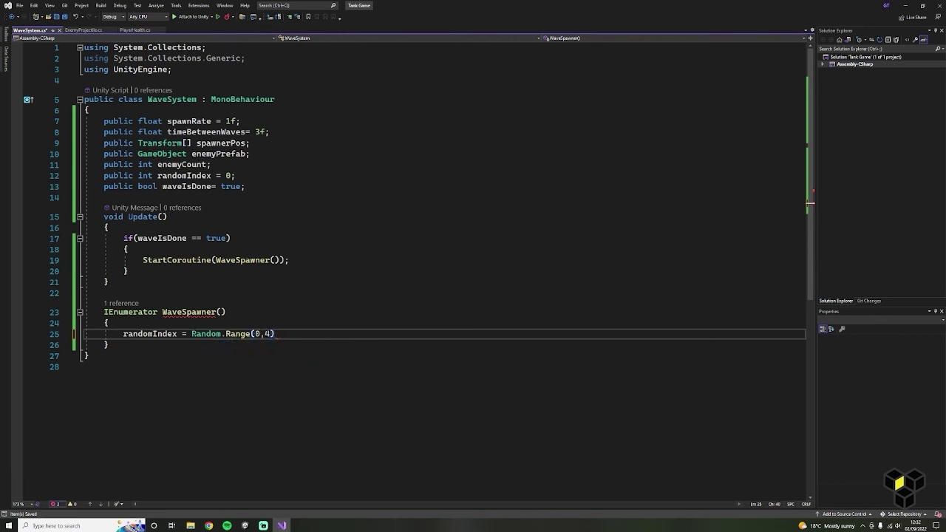
pyautogui.write(';')
pyautogui.press('Return')
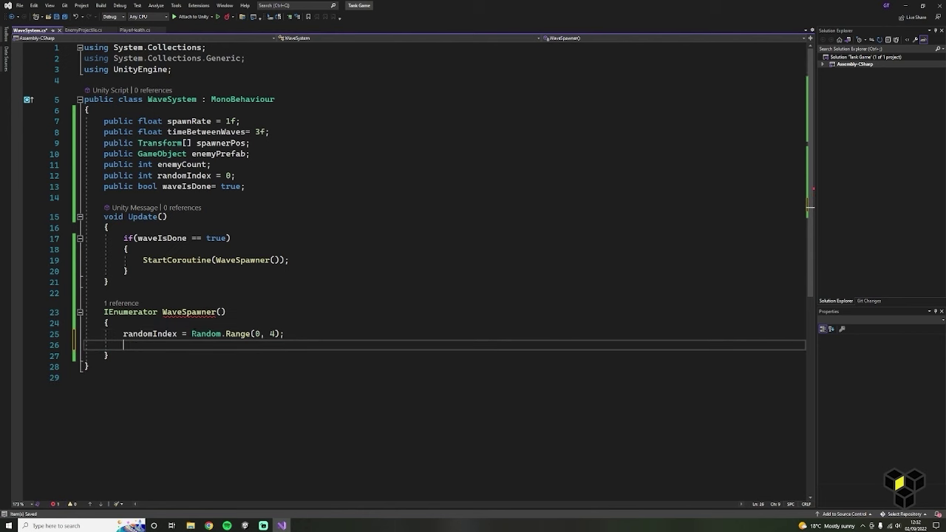
# Below the randomIndex assignment in WaveSpawner, set waveIsDone = false;.
pyautogui.write('wa')
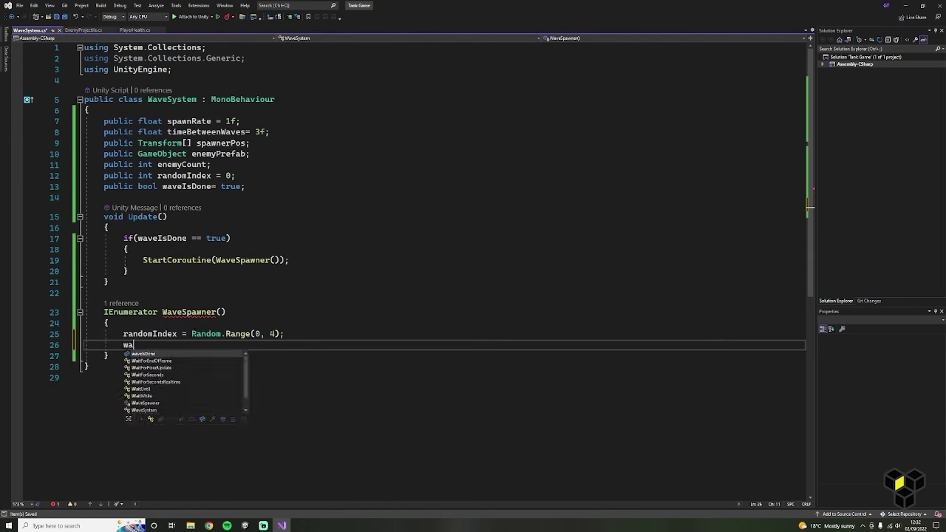
pyautogui.write('veIsDone = fa')
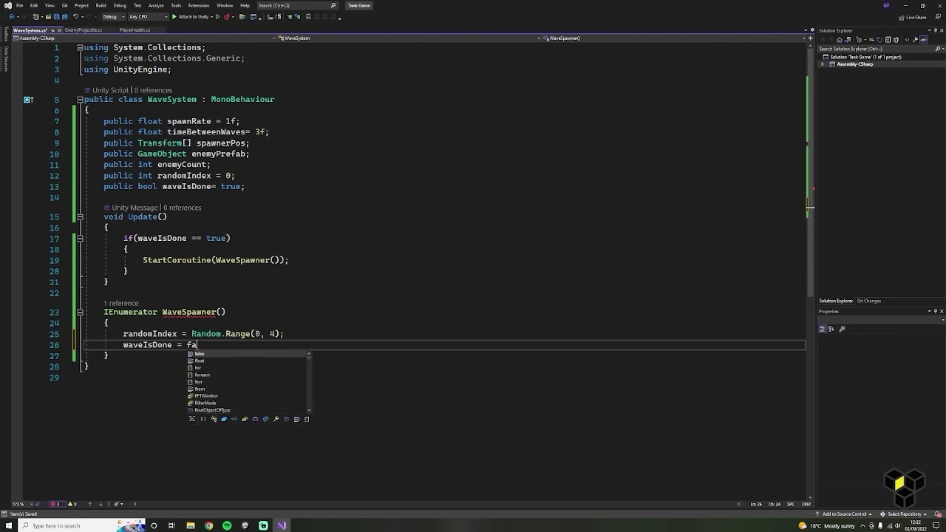
pyautogui.write('lse;')
pyautogui.press('Return')
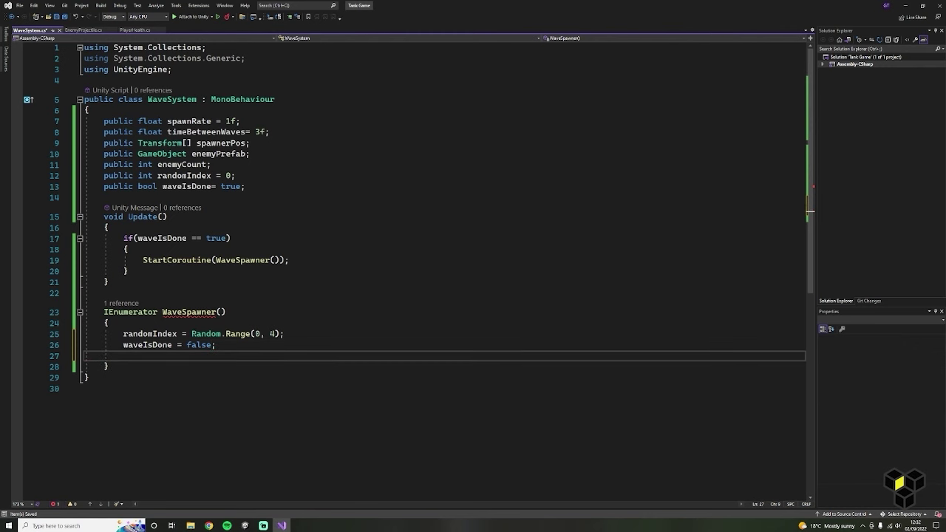
# After a blank line in WaveSpawner, add an empty for loop with int i = 0; i < enemyCount; i++ and save the script.
pyautogui.press('Return')
pyautogui.write('f')
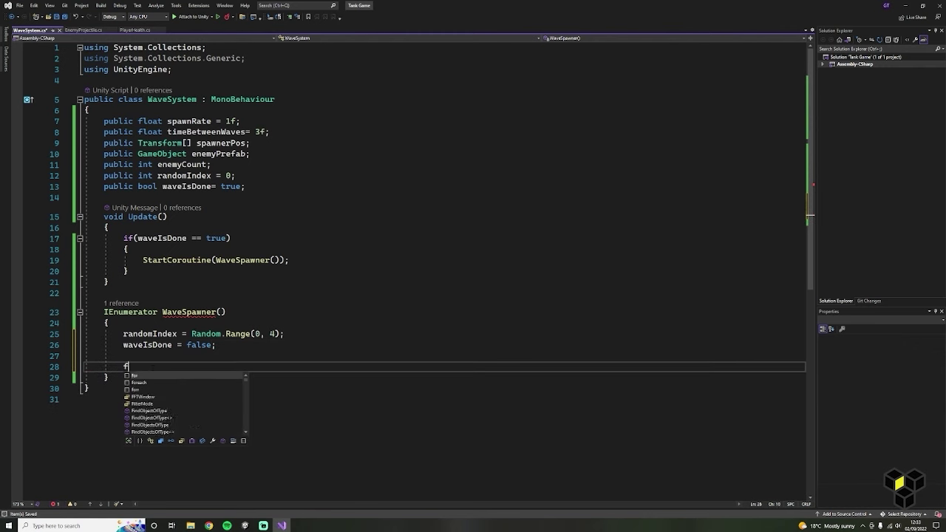
pyautogui.write('or(int')
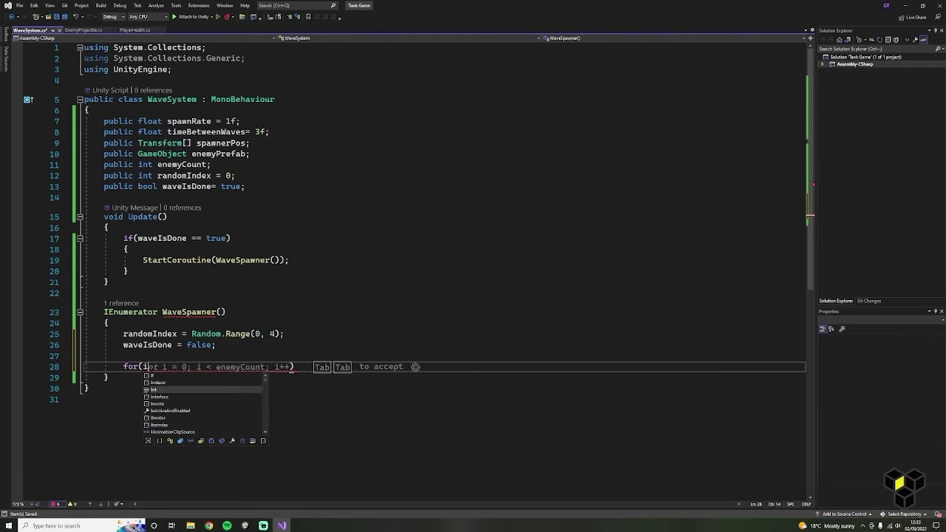
pyautogui.press('Tab')
pyautogui.press('Tab')
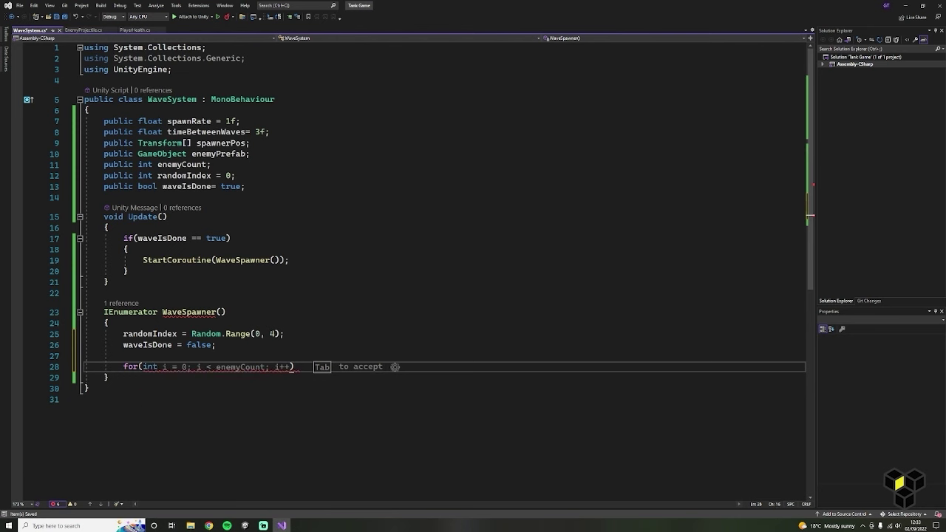
pyautogui.press('Return')
pyautogui.write('{')
pyautogui.press('Return')
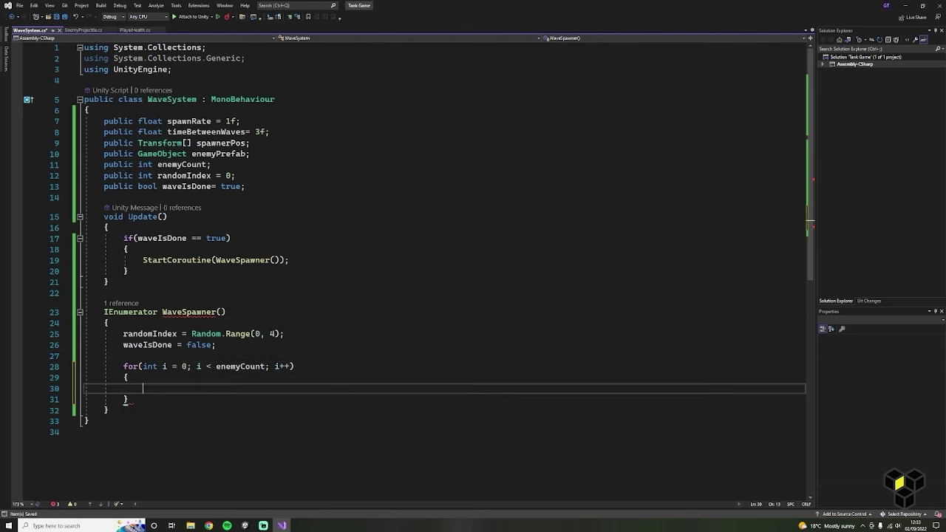
pyautogui.click(147, 366)
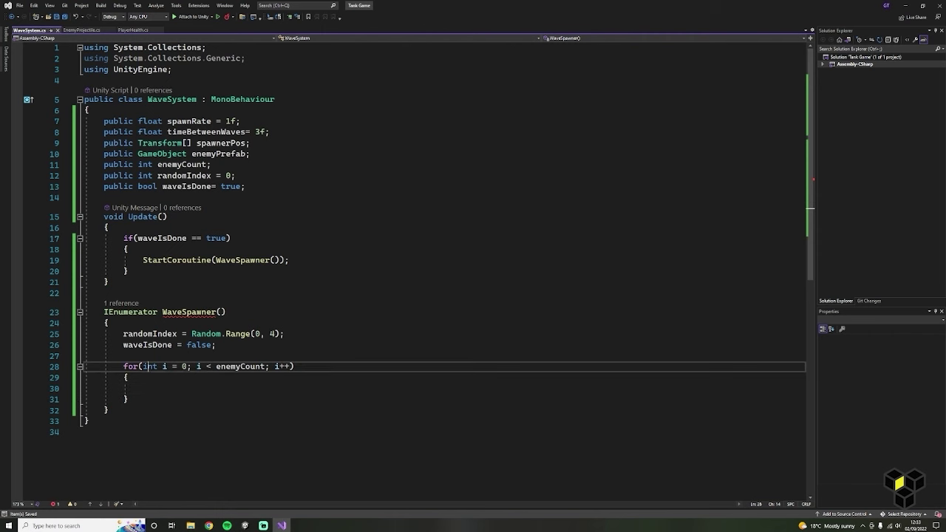
# Inside the for loop, declare GameObject enemyClone = Instantiate(enemyPrefab) on a new line.
pyautogui.click(141, 387)
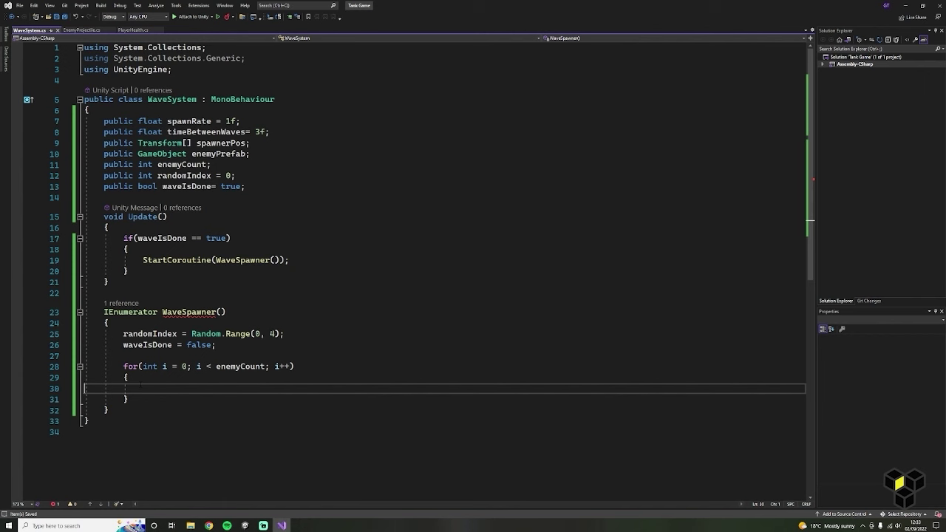
pyautogui.click(141, 382)
pyautogui.press('Return')
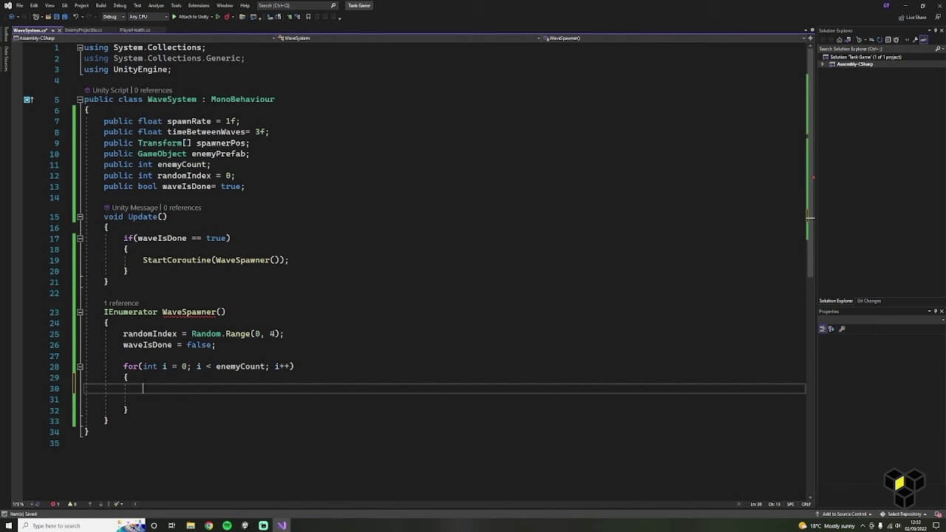
pyautogui.write('GameObject en')
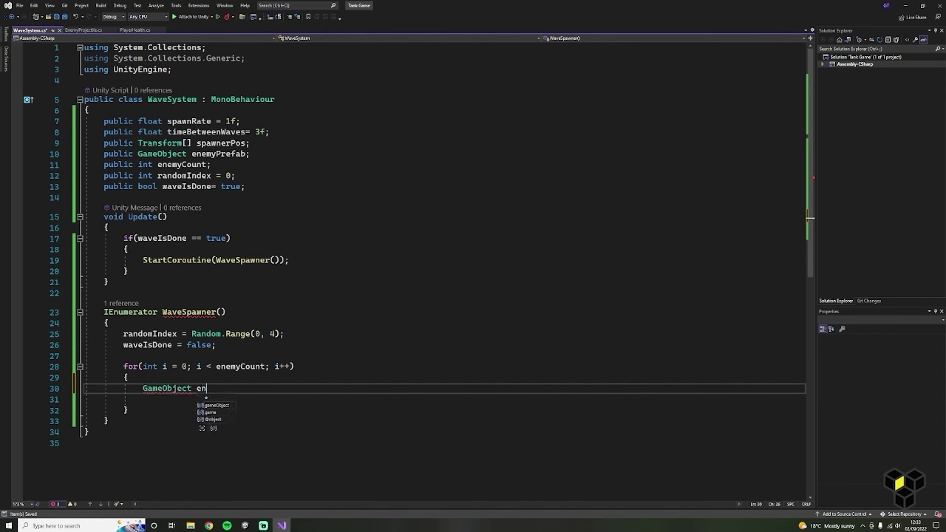
pyautogui.write('emy')
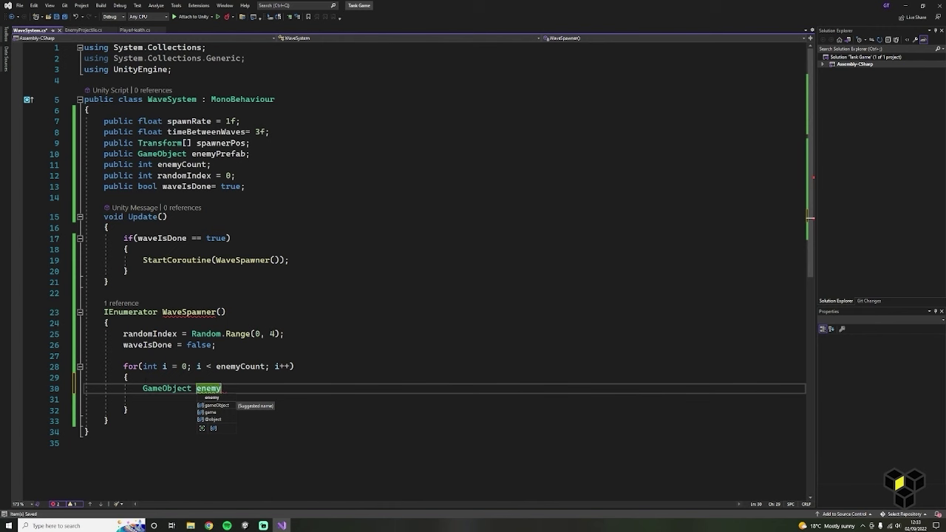
pyautogui.write('Clone')
pyautogui.write(' =')
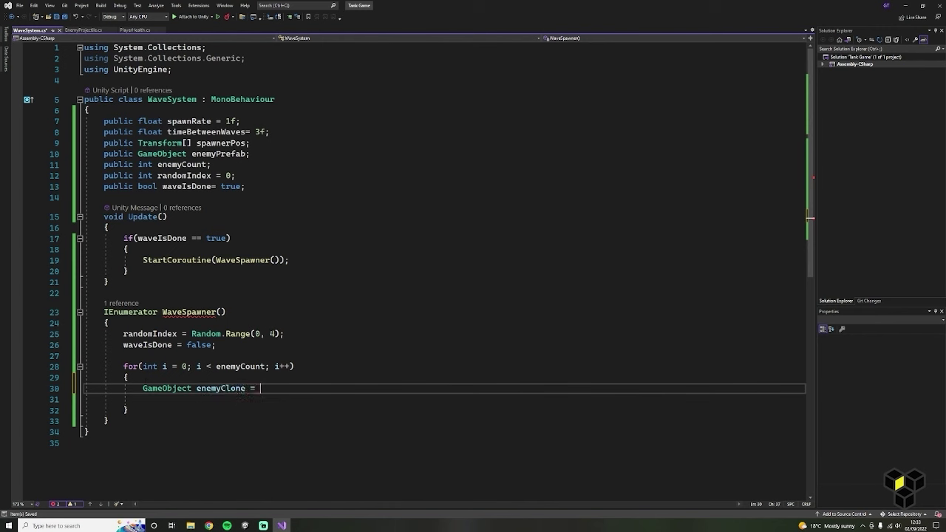
pyautogui.write(' inst')
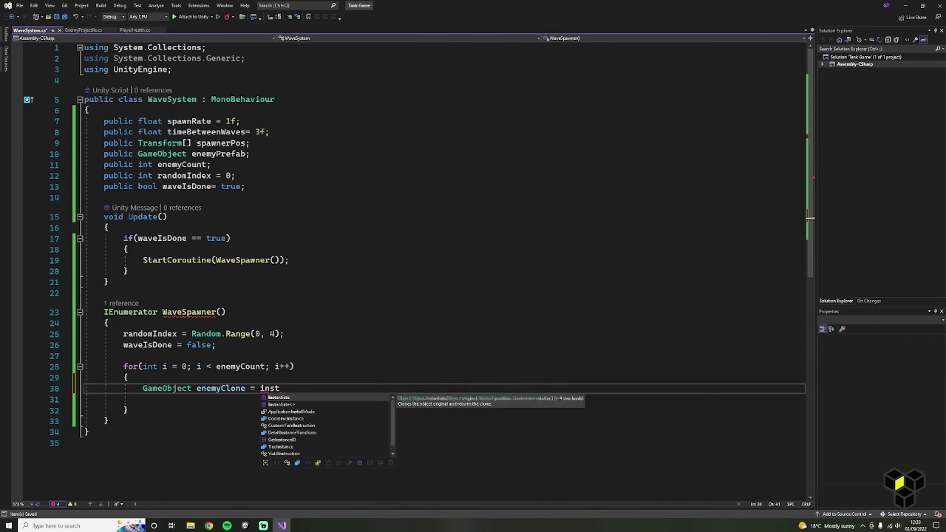
pyautogui.press('Tab')
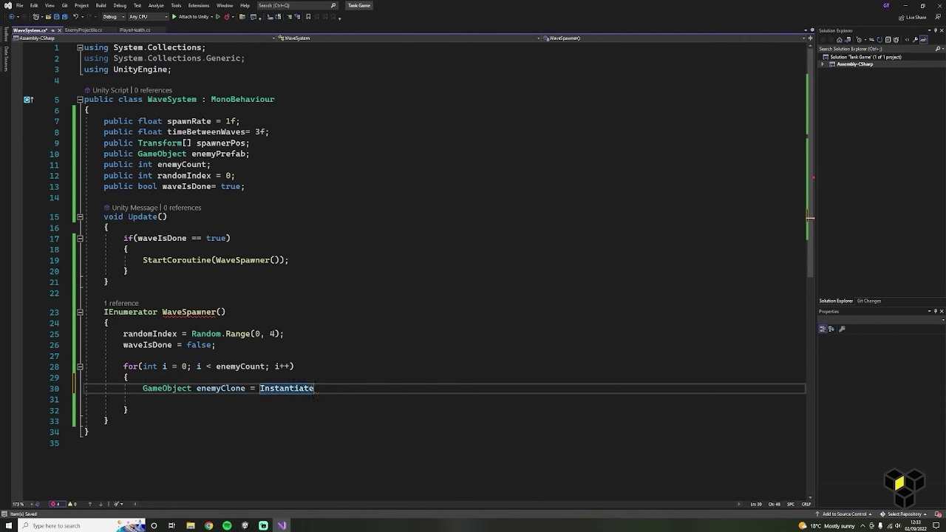
pyautogui.write('(')
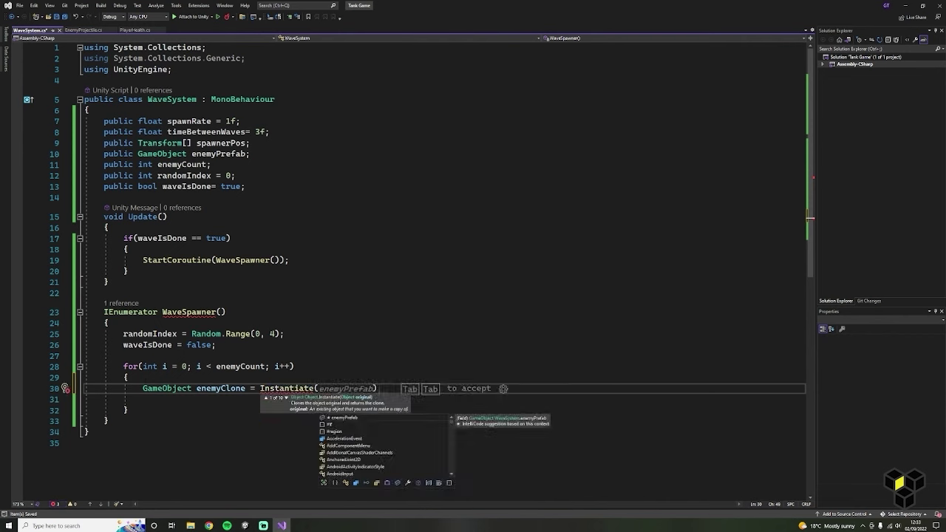
pyautogui.write('ene')
pyautogui.press('Tab')
pyautogui.write(';')
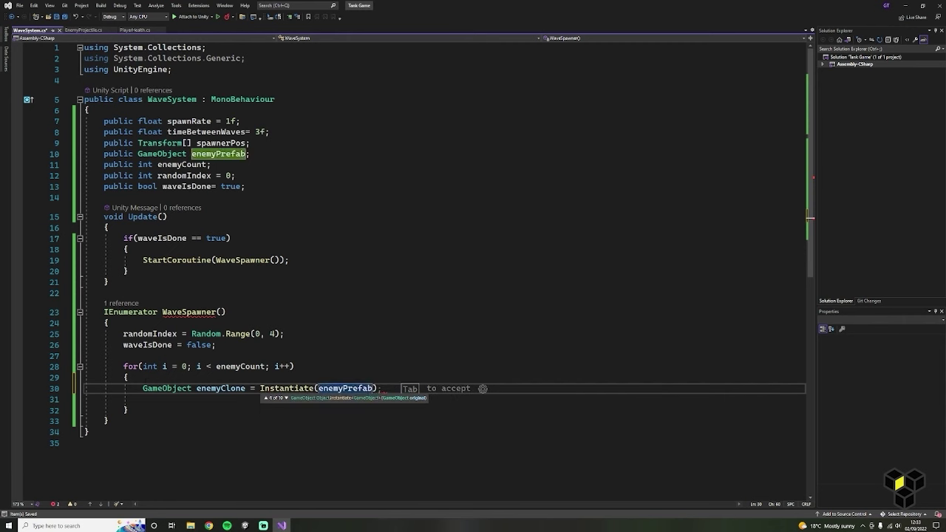
# Complete the Instantiate call with spawnerPos[randomIndex].position and spawnerPos[randomIndex].rotation as arguments, save the script and add a new line below.
pyautogui.write(',spawnerPos')
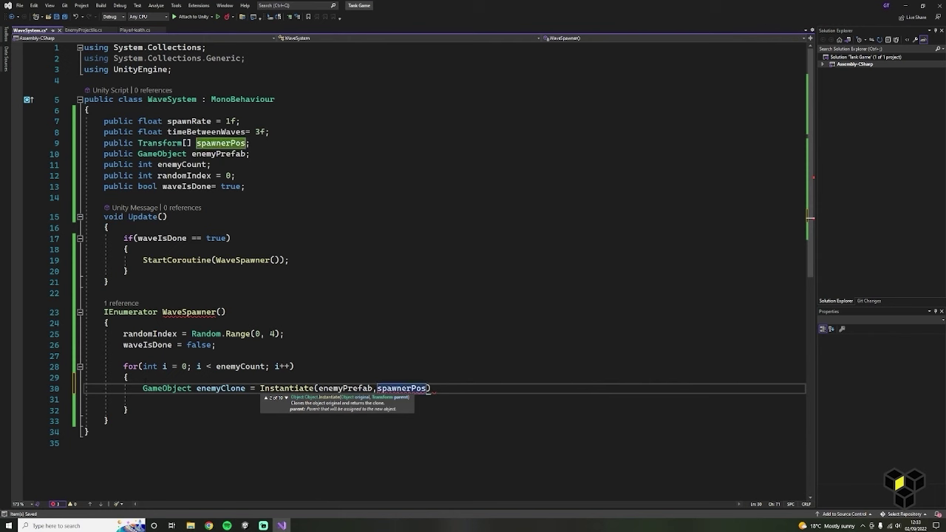
pyautogui.write('[randomIndex')
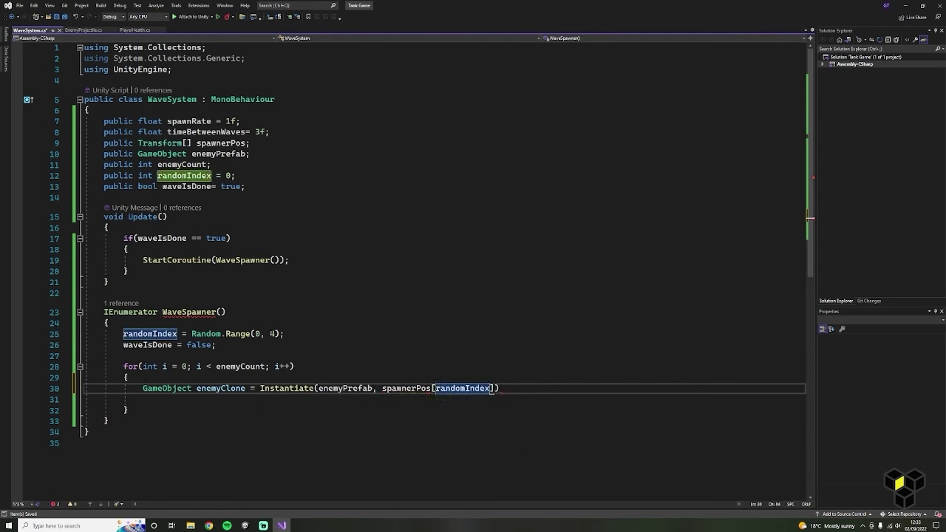
pyautogui.write('].pos')
pyautogui.write(')')
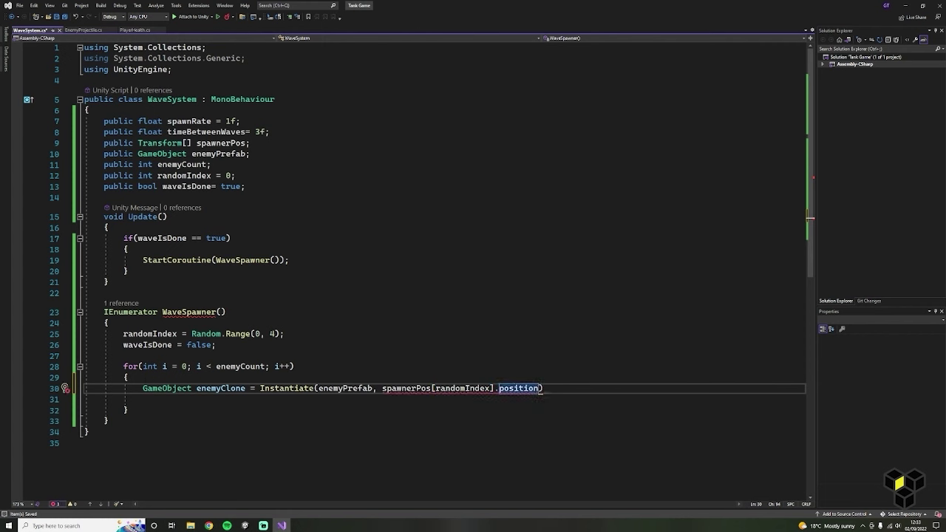
pyautogui.write(', ')
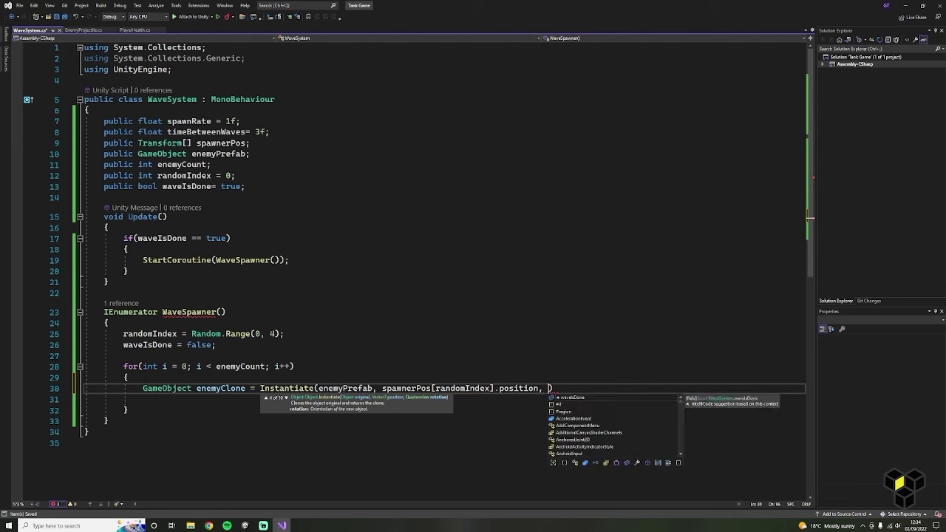
pyautogui.write('spawnerPos')
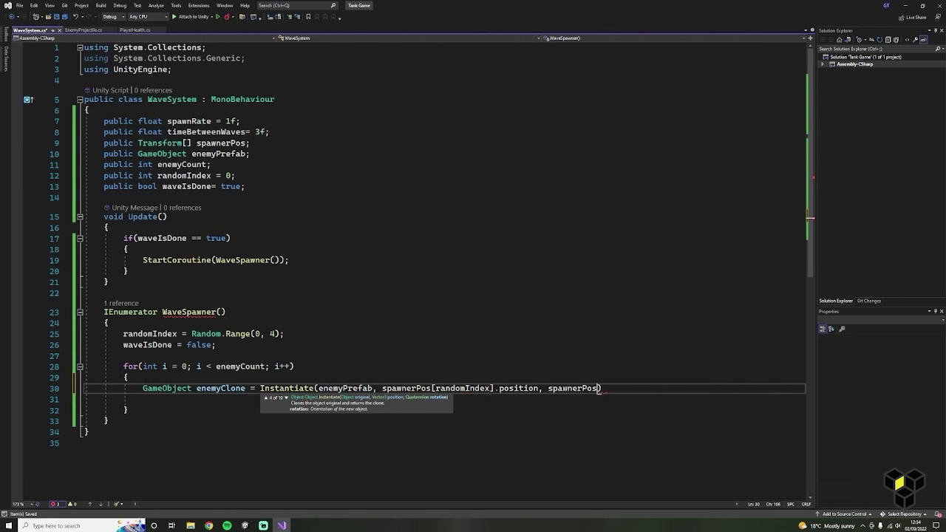
pyautogui.write('[randomIndex]')
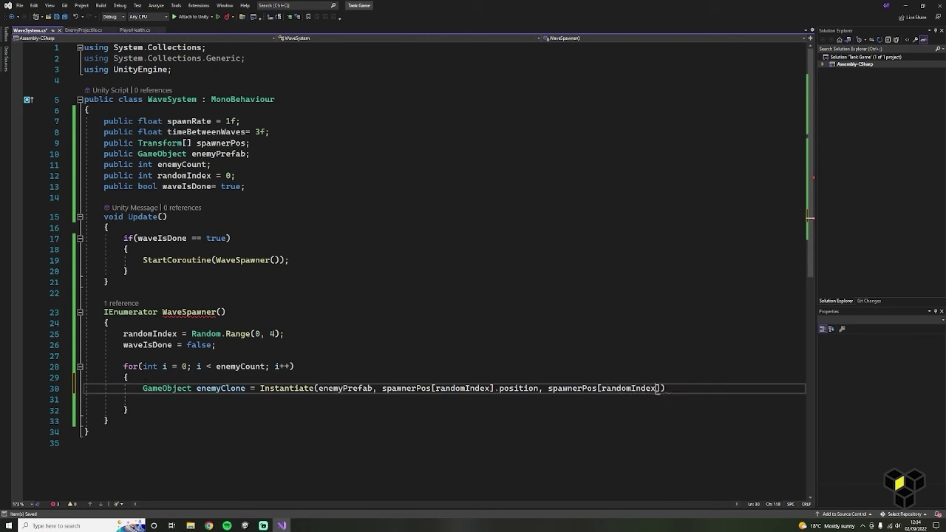
pyautogui.write('.rotation);')
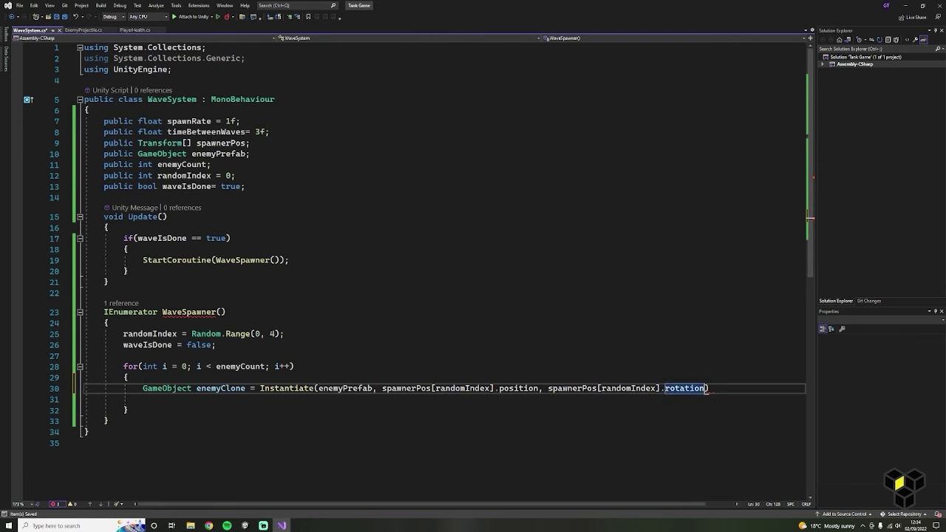
pyautogui.hotkey('ctrl', 's')
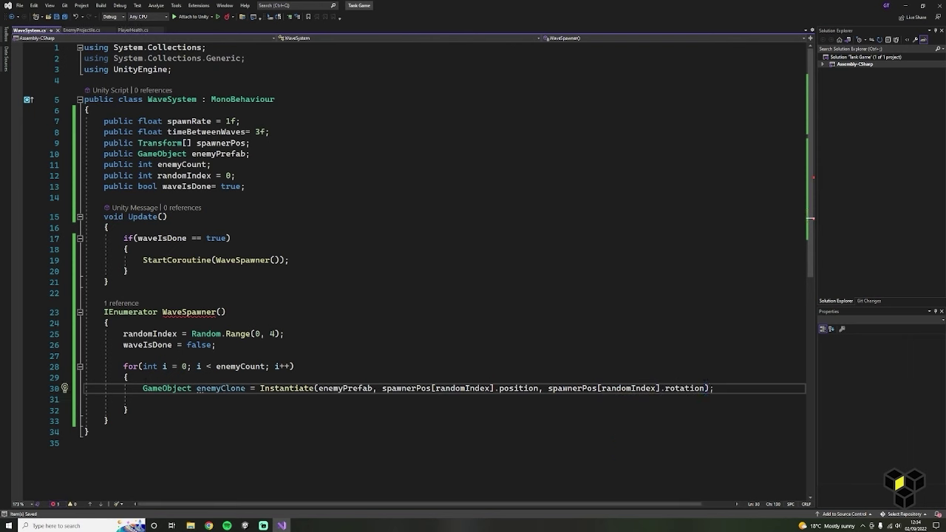
pyautogui.press('Return')
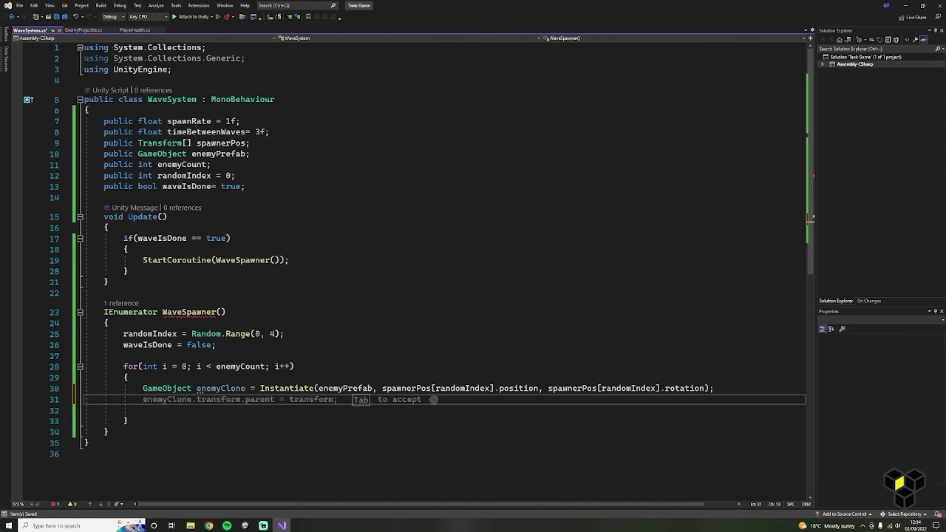
# Below the Instantiate line in the for loop, add yield return new WaitForSeconds(spawnRate); and save the script.
pyautogui.press('Return')
pyautogui.write('yield')
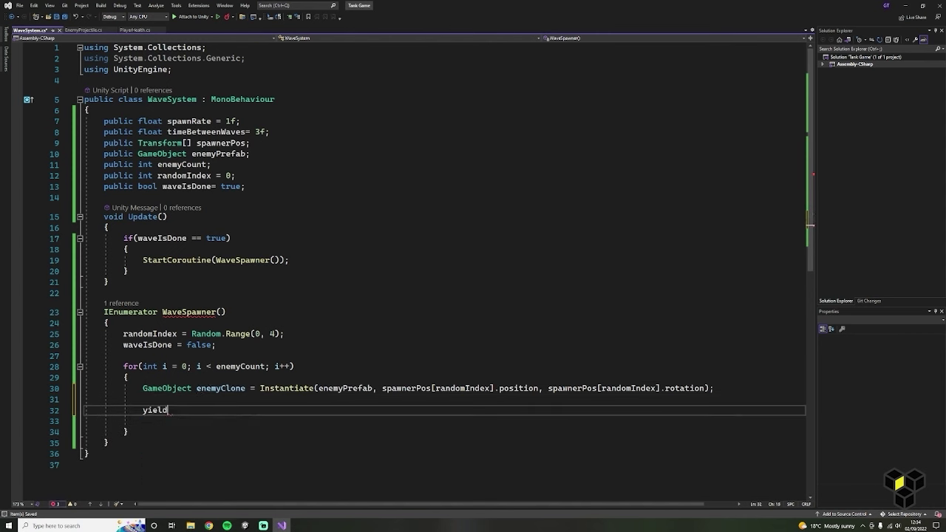
pyautogui.write(' return new ')
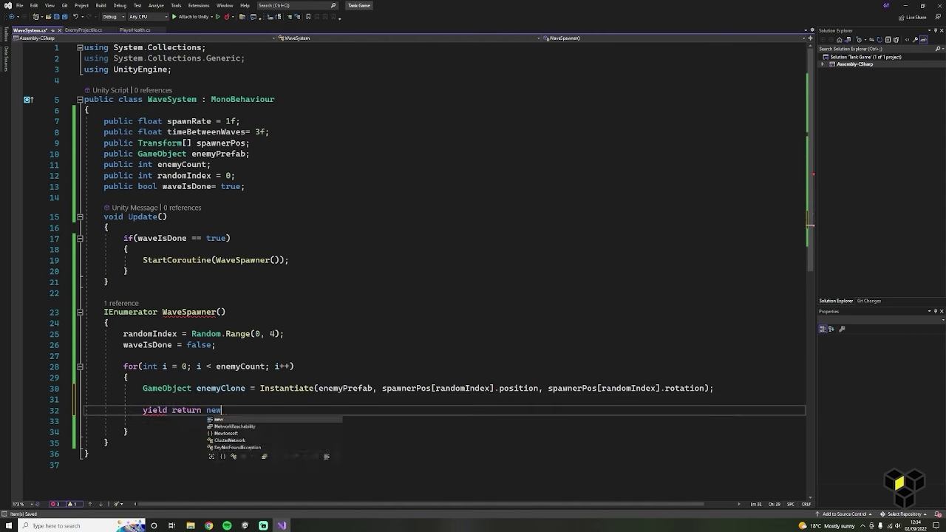
pyautogui.write('wai')
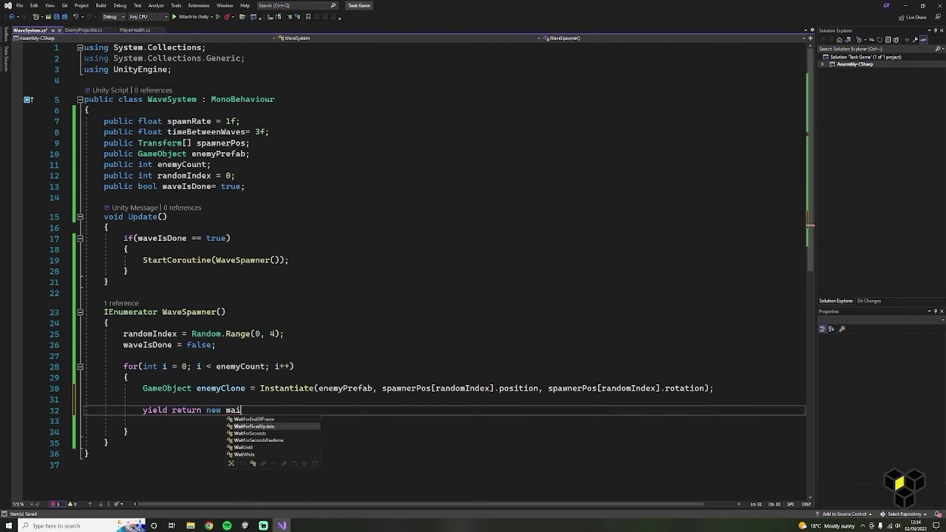
pyautogui.write('tForSeconds(spawnRate')
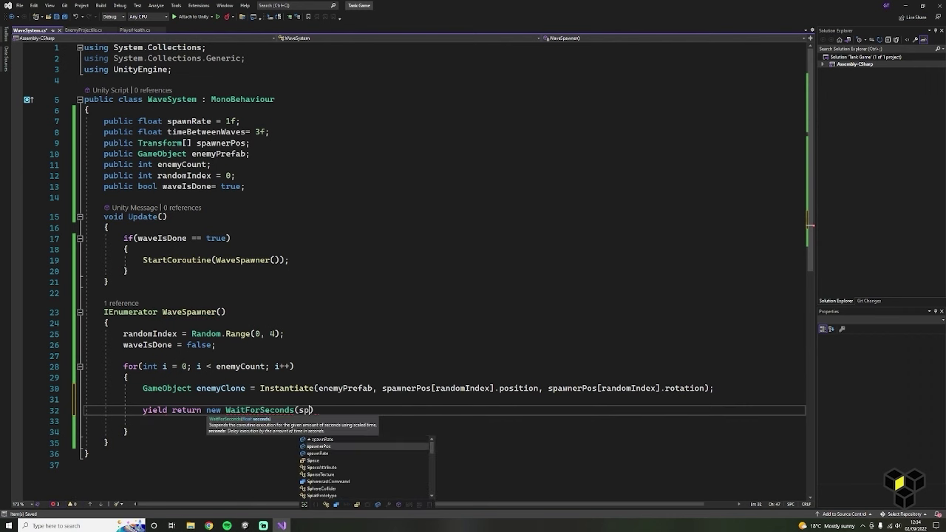
pyautogui.write(');')
pyautogui.hotkey('ctrl', 's')
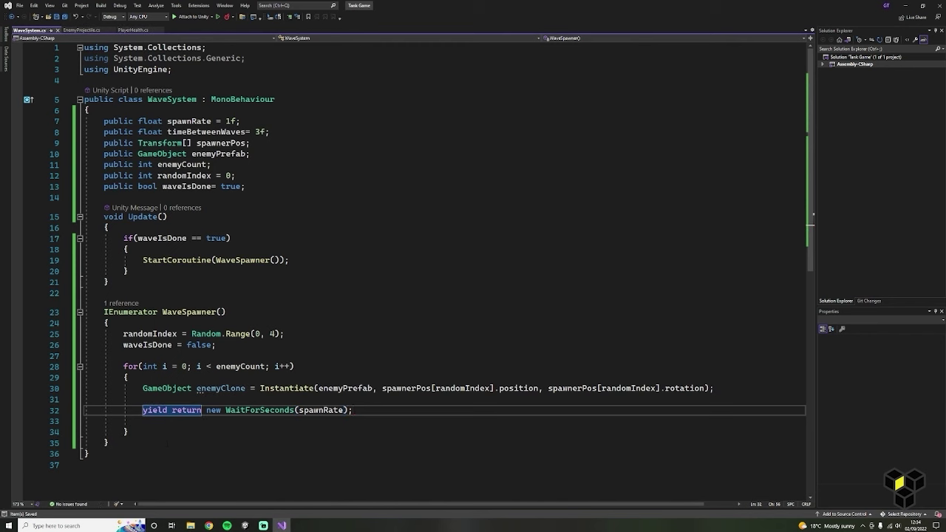
# Remove the blank line at the for loop's end and, after a blank line below the loop, add spawnRate -= 0.1f;.
pyautogui.click(164, 432)
pyautogui.click(164, 421)
pyautogui.press('BackSpace')
pyautogui.press('Down')
pyautogui.press('Return')
pyautogui.press('Return')
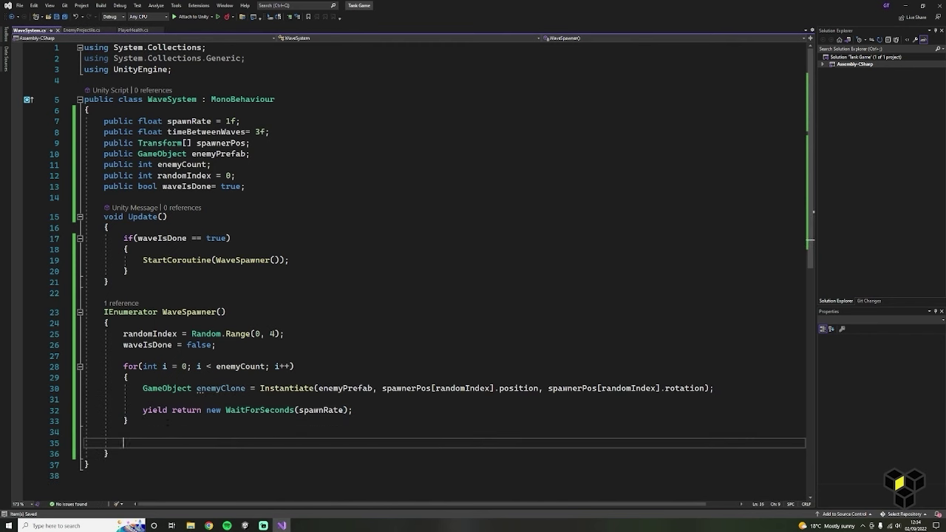
pyautogui.scroll(-1, 443, 266)
pyautogui.write('spawnRate')
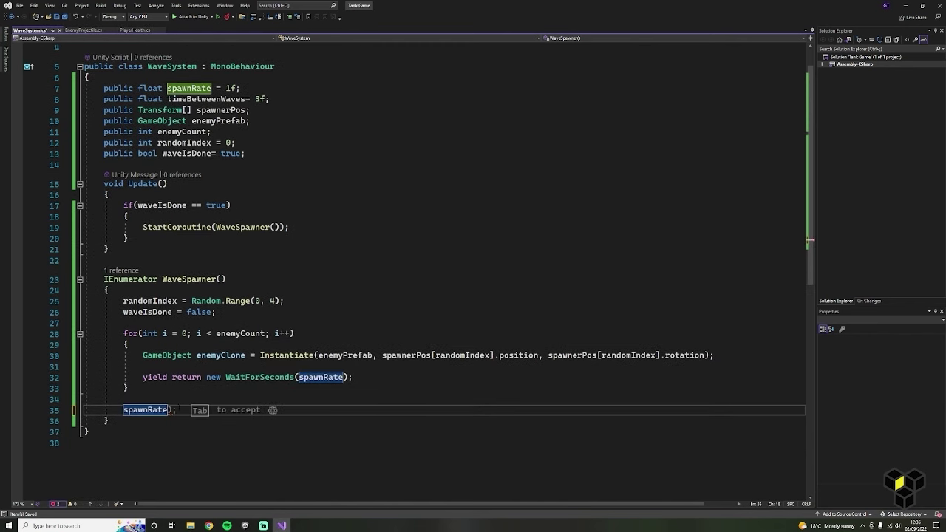
pyautogui.write(' -=')
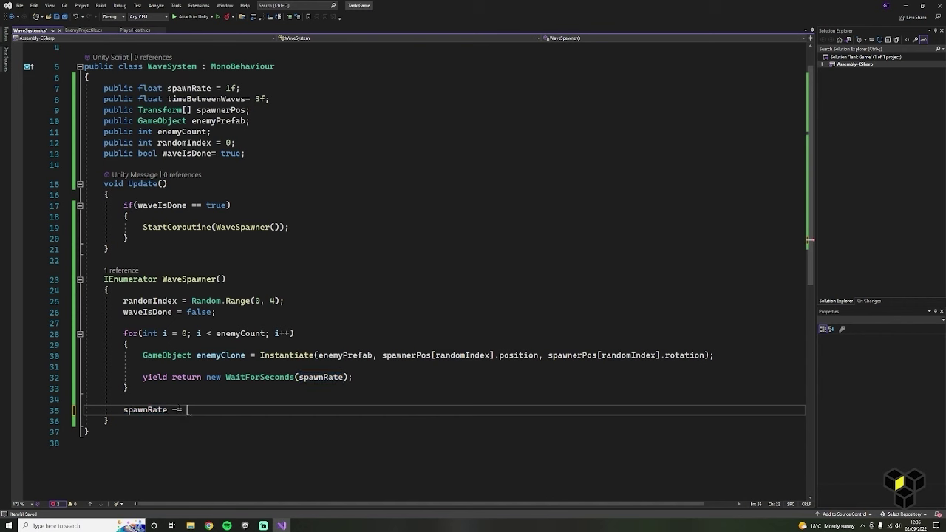
pyautogui.write('= 0.1f;')
# Below the spawnRate decrement in WaveSpawner, add enemyCount += 3;.
pyautogui.press('Return')
pyautogui.write('en')
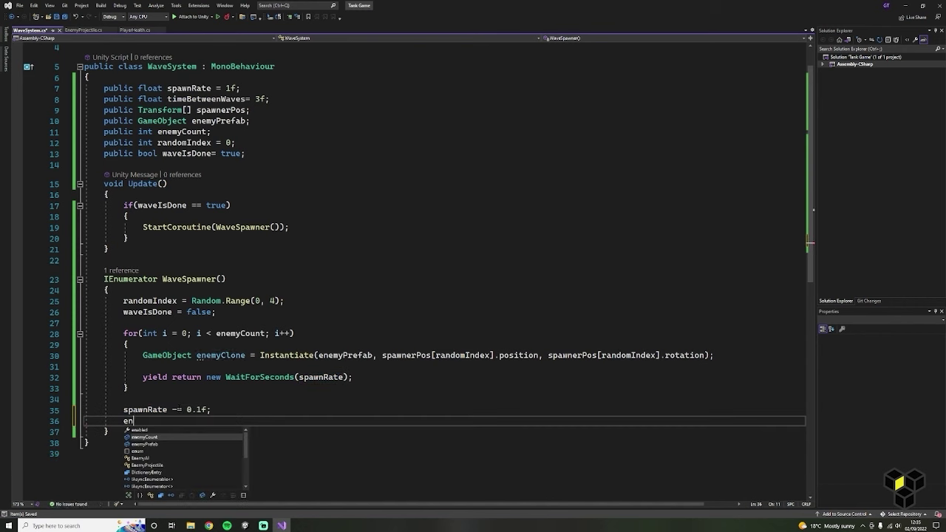
pyautogui.write('emyCount += 3;')
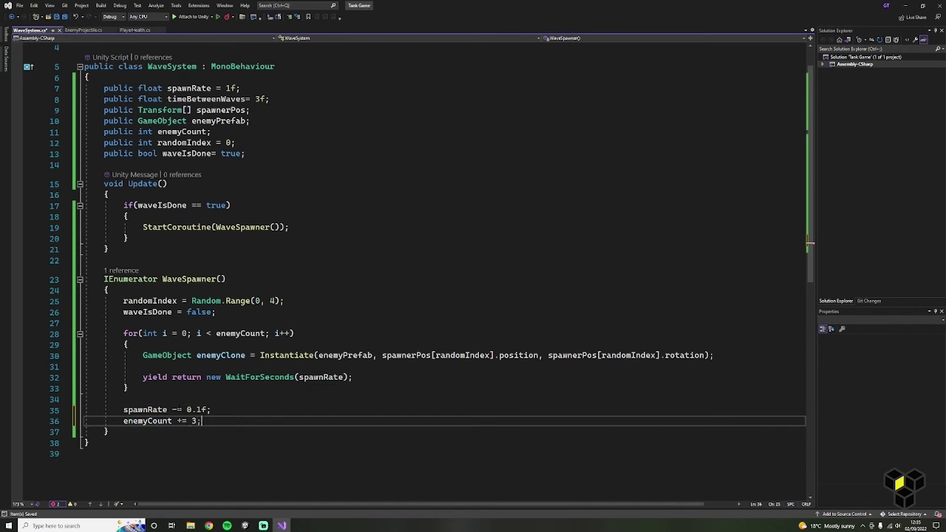
# After a blank line below the enemyCount increment, add yield return new WaitForSeconds(timeBetweenWaves);.
pyautogui.press('Return')
pyautogui.press('Return')
pyautogui.write('yield')
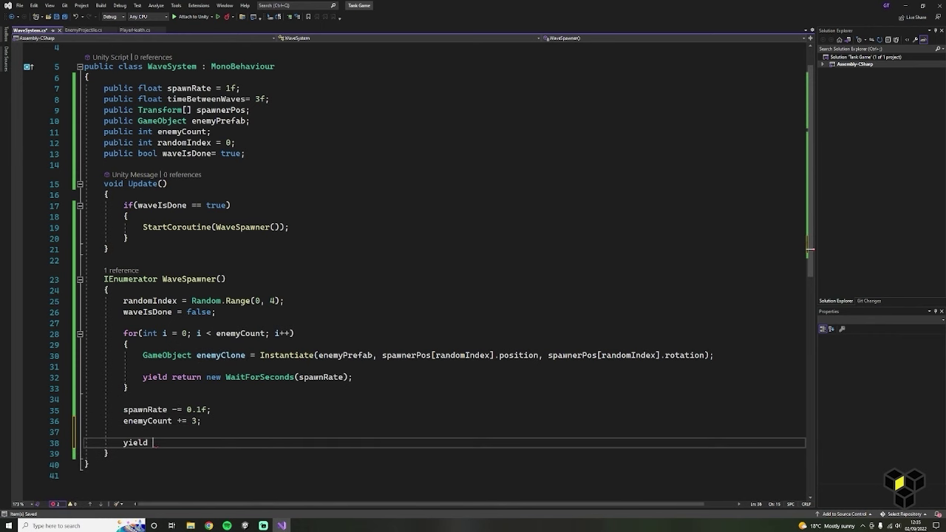
pyautogui.write(' return new WaitForSeconds(timeBetweenWaves);')
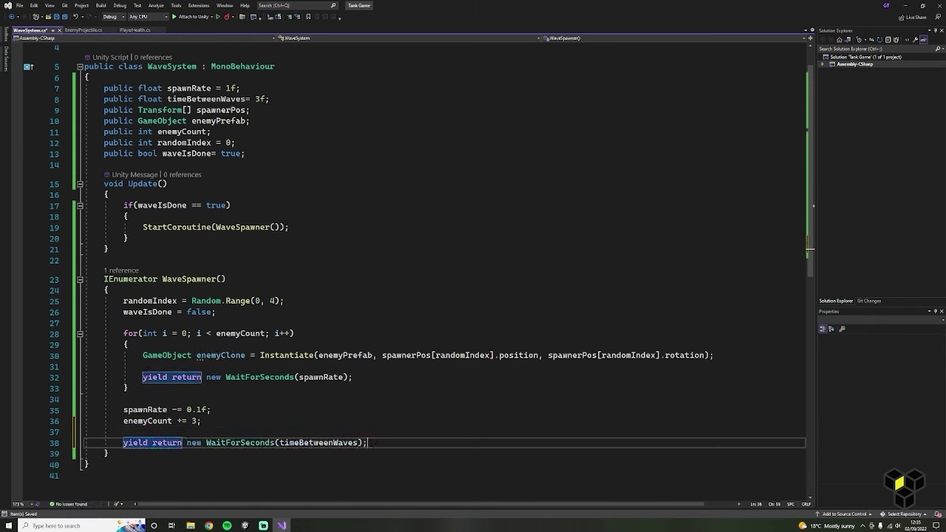
# End the WaveSpawner coroutine with waveIsDone = true; after a blank line and save the script.
pyautogui.press('Return')
pyautogui.press('Return')
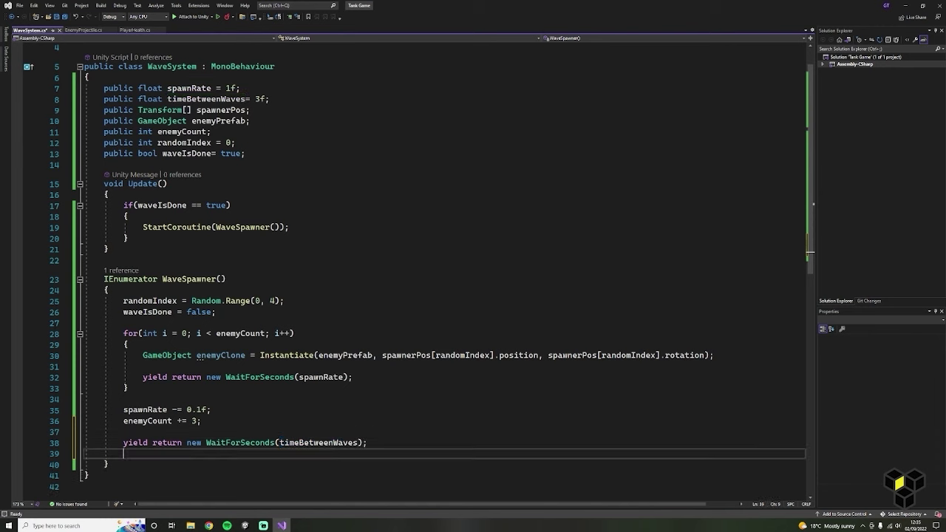
pyautogui.write('waveIsDone = tr')
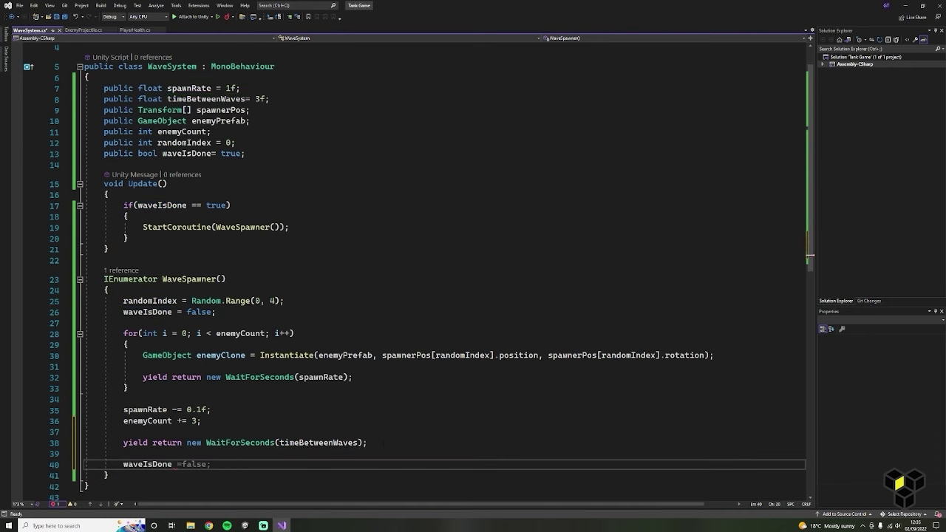
pyautogui.write('ue;')
pyautogui.hotkey('ctrl', 's')
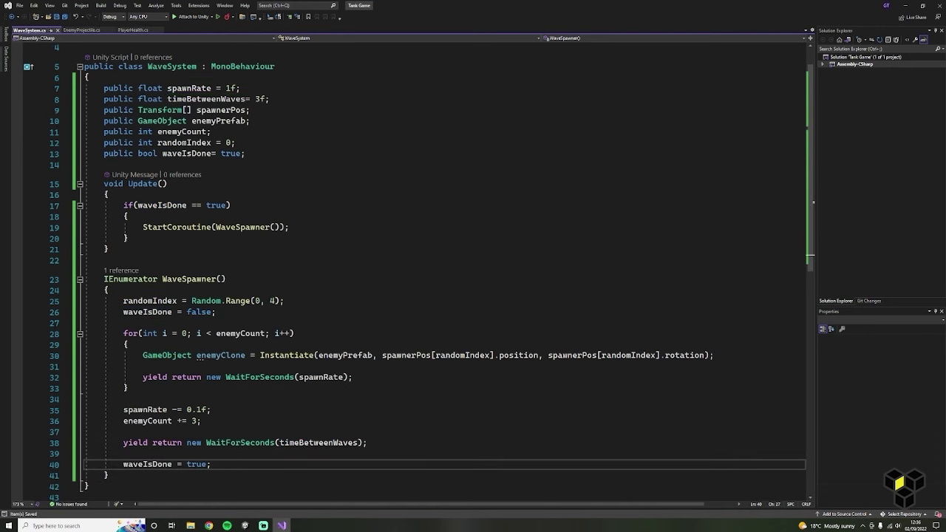
pyautogui.scroll(1, 206, 452)
pyautogui.scroll(-1, 206, 452)
# Switch to Unity and create an empty object named GameManager in SampleScene.
pyautogui.rightClick(96, 184)
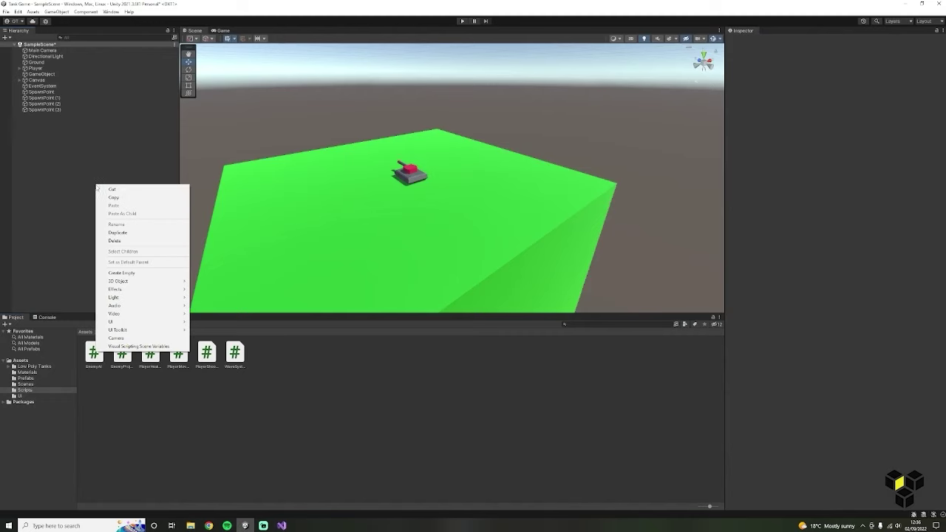
pyautogui.click(148, 276)
pyautogui.write('GameManager')
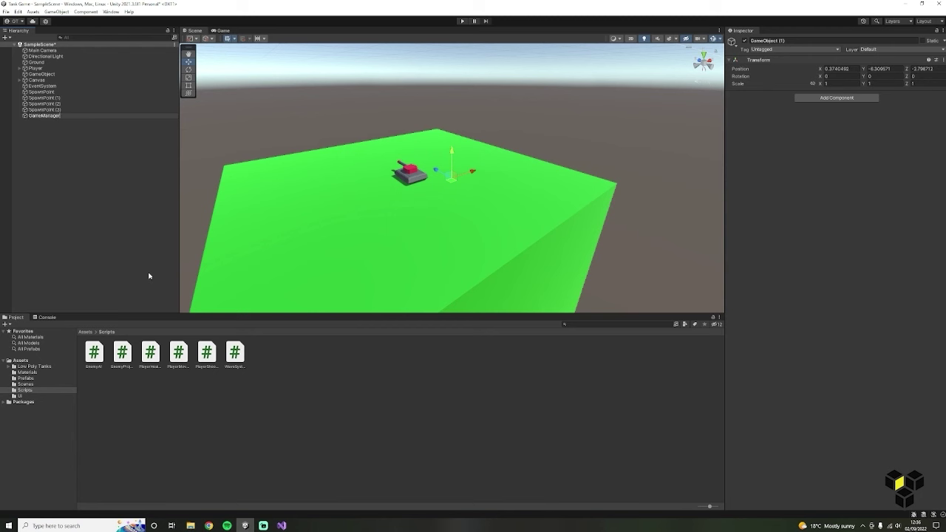
pyautogui.press('Return')
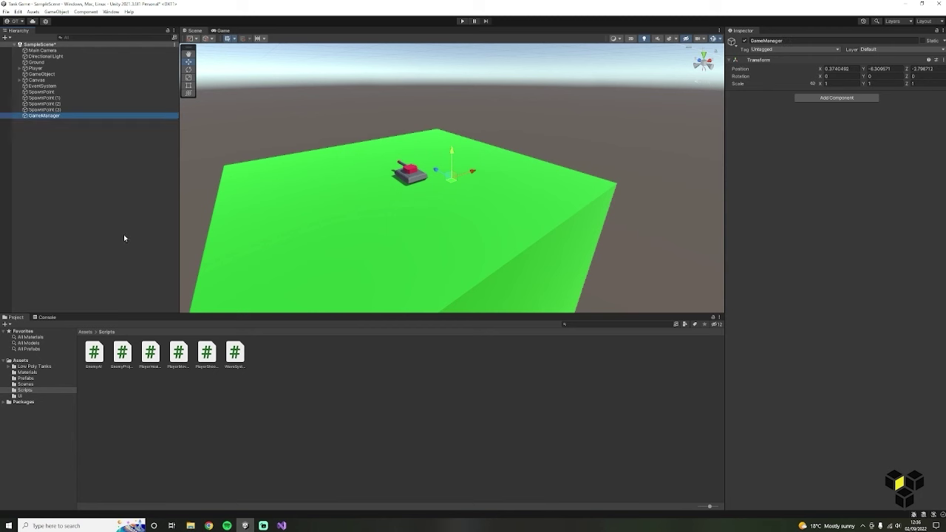
# Reset GameManager's Transform and add the Wave System script component to it.
pyautogui.rightClick(785, 59)
pyautogui.click(810, 66)
pyautogui.click(814, 98)
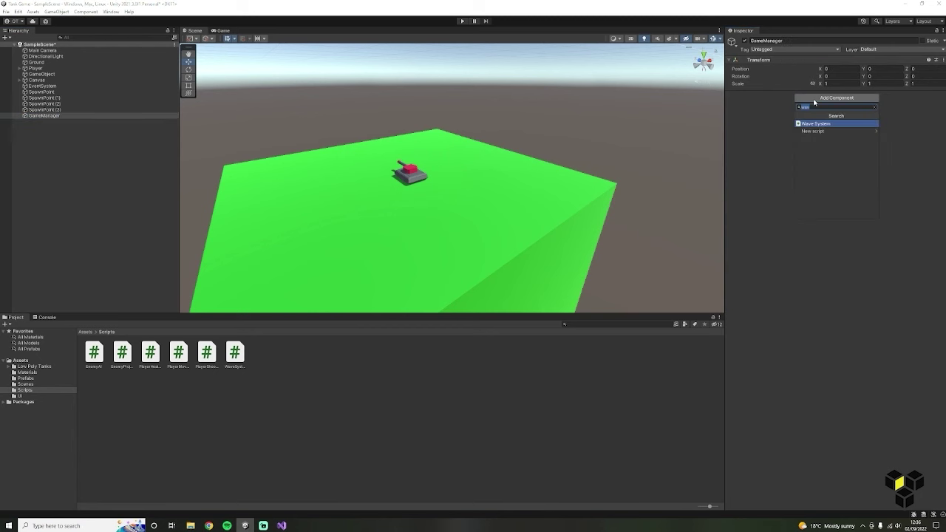
pyautogui.click(832, 120)
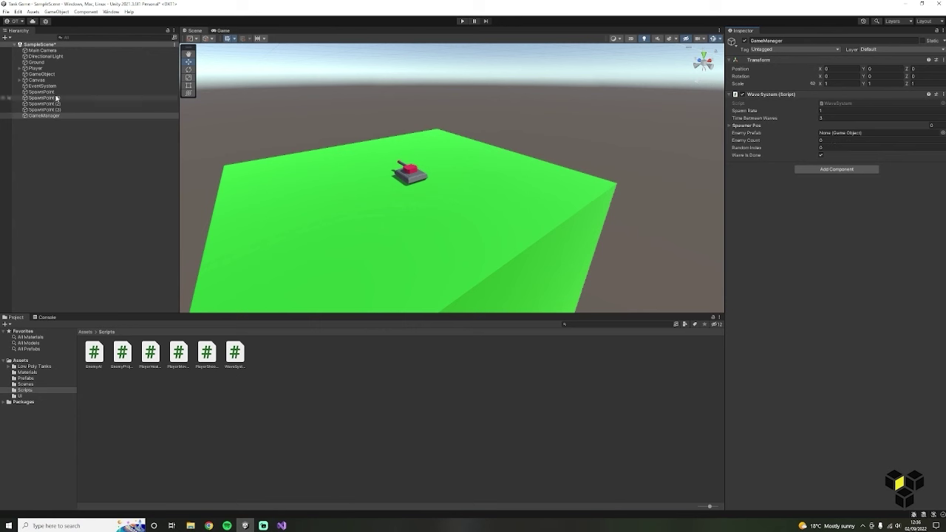
# Fill the Spawner Pos array with SpawnPoint, SpawnPoint (1), SpawnPoint (2) and SpawnPoint (3), and expand the array.
pyautogui.click(931, 125)
pyautogui.write('1')
pyautogui.press('Return')
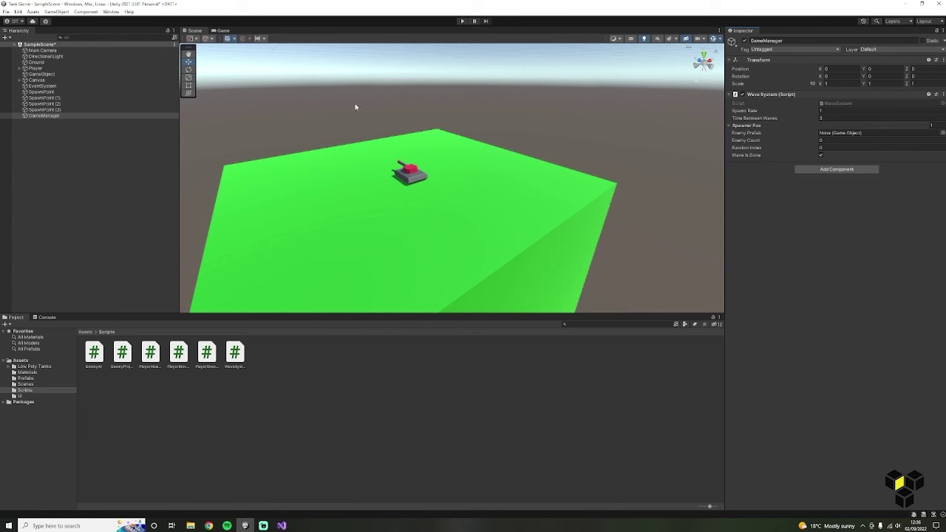
pyautogui.moveTo(50, 98); pyautogui.dragTo(902, 128)
pyautogui.moveTo(46, 104); pyautogui.dragTo(814, 126)
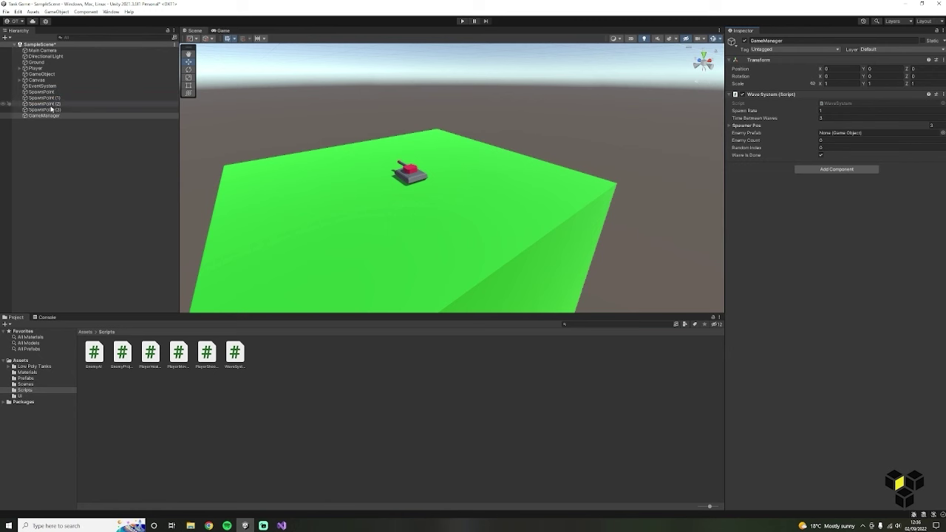
pyautogui.moveTo(579, 111); pyautogui.dragTo(881, 130)
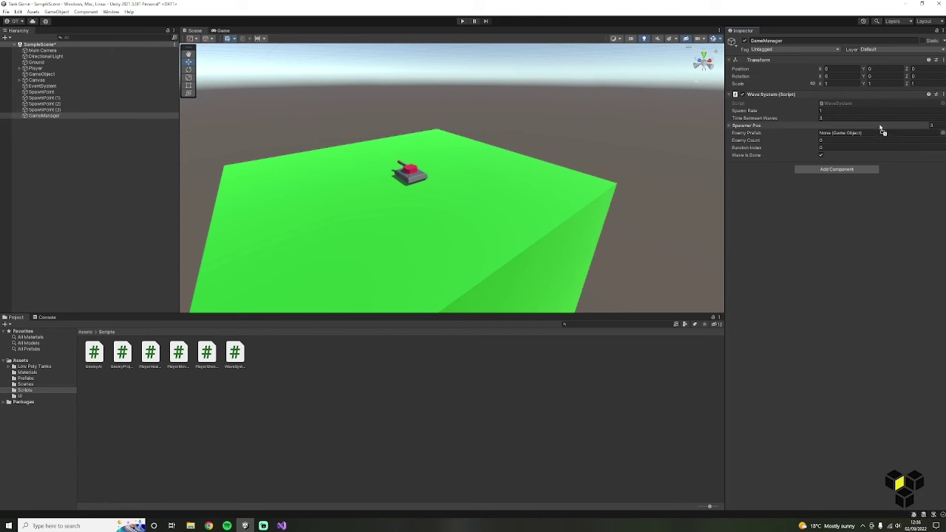
pyautogui.click(729, 127)
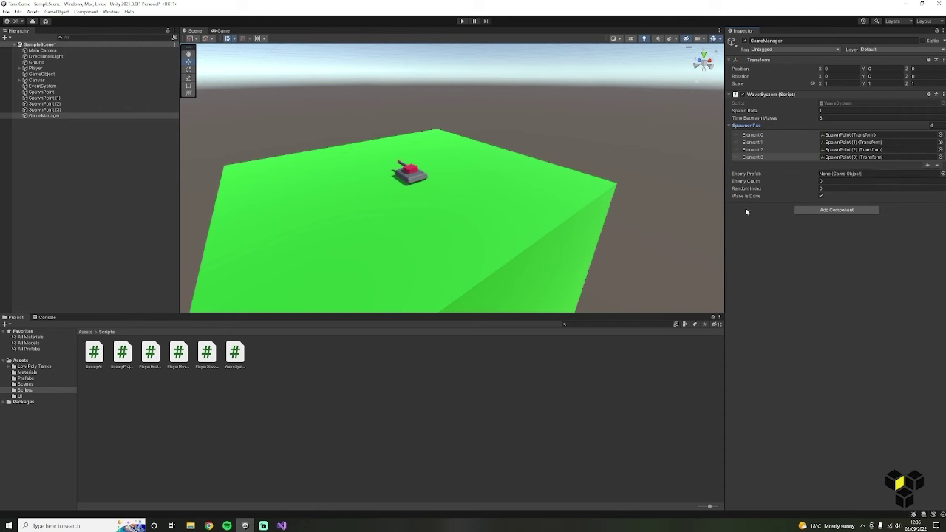
# Open the Prefabs asset folder containing the Enemy prefab and reselect GameManager.
pyautogui.click(84, 332)
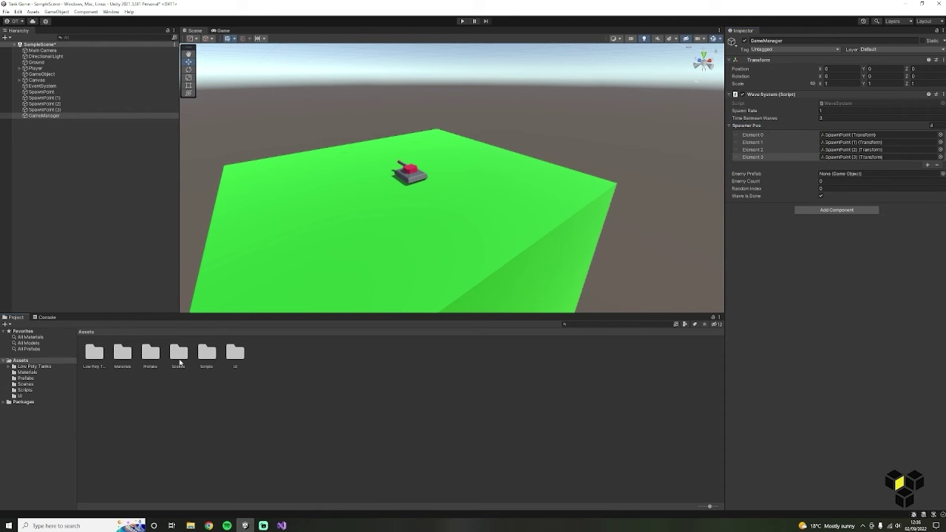
pyautogui.doubleClick(152, 355)
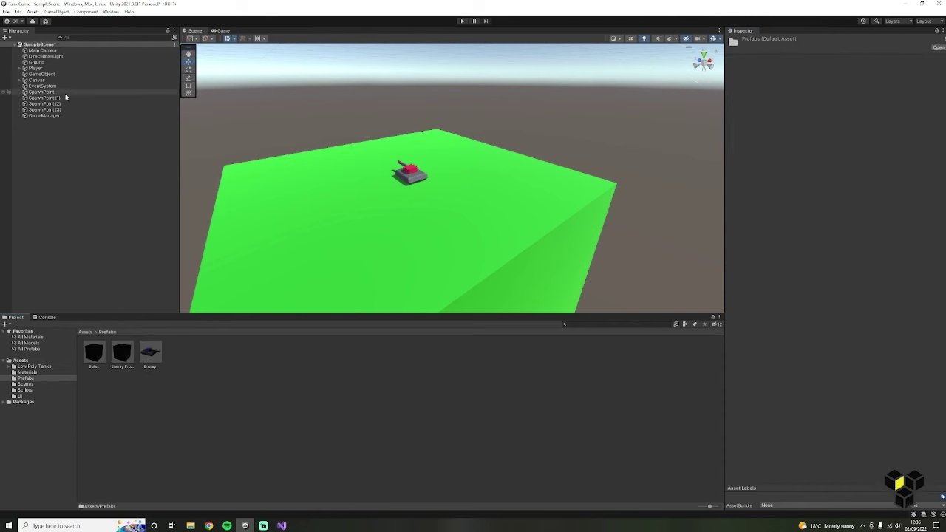
pyautogui.click(46, 115)
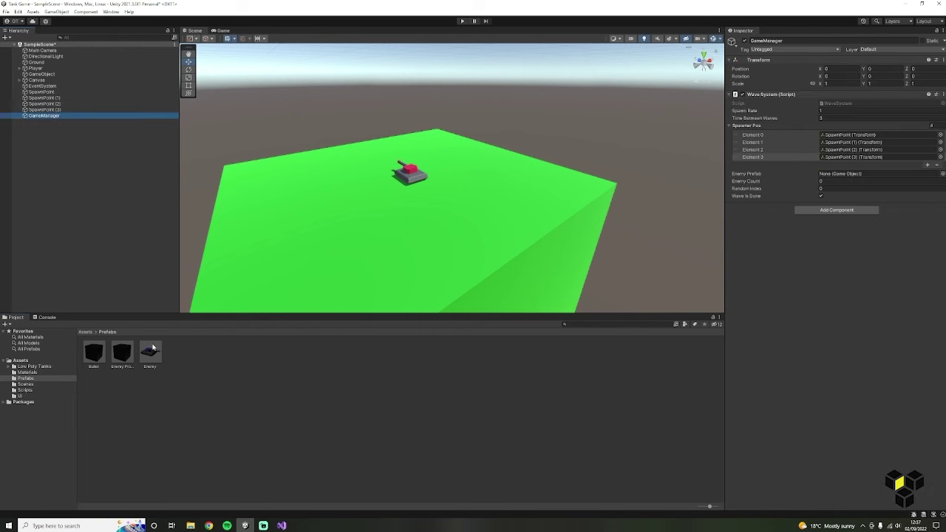
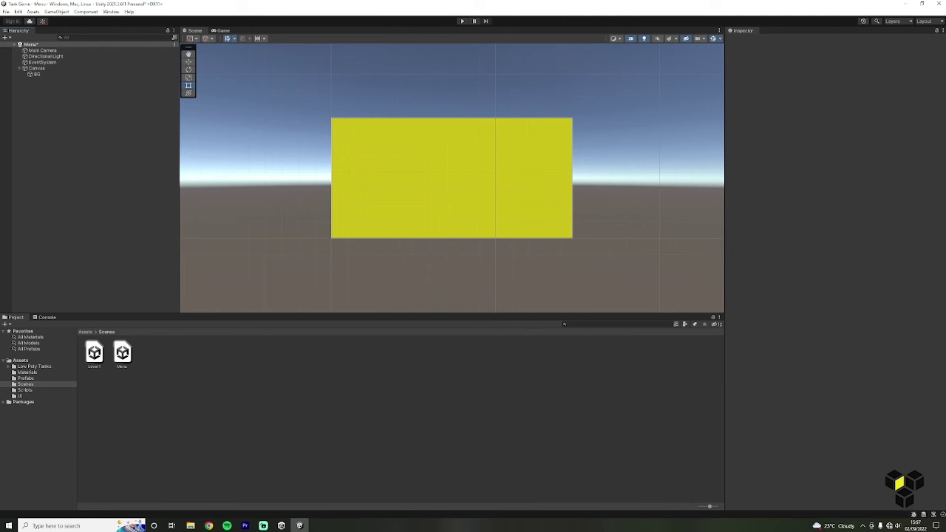
# Add a UI Image as a child of the BG object in the Menu scene's Canvas.
pyautogui.click(46, 74)
pyautogui.rightClick(46, 74)
pyautogui.moveTo(63, 217)
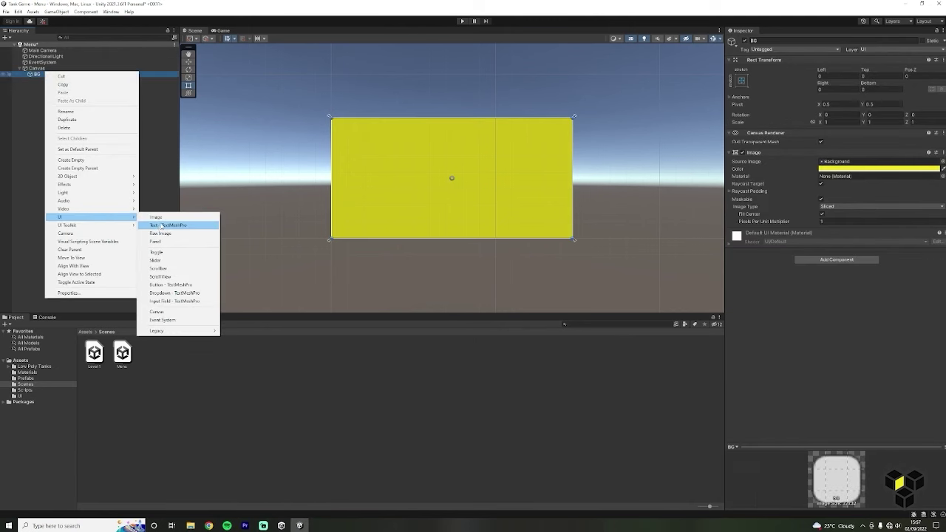
pyautogui.click(163, 217)
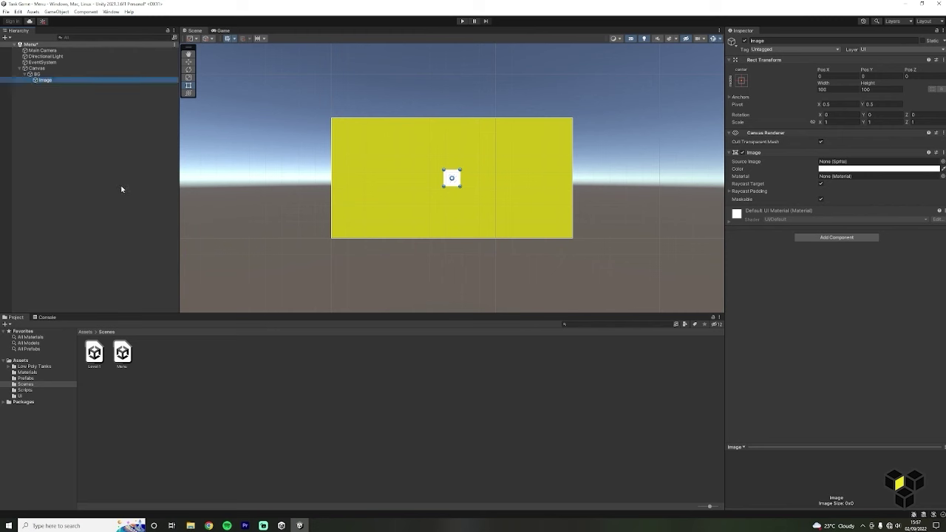
# In the UI asset folder, choose Sprite (2D and UI) as the unnamed (3) texture's type and assign it as the new Image's source image.
pyautogui.click(85, 332)
pyautogui.doubleClick(235, 352)
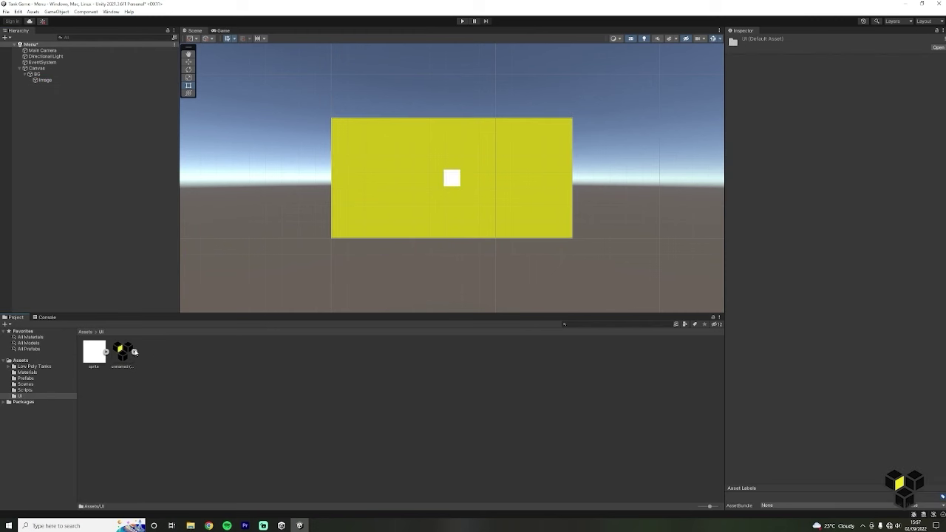
pyautogui.click(123, 351)
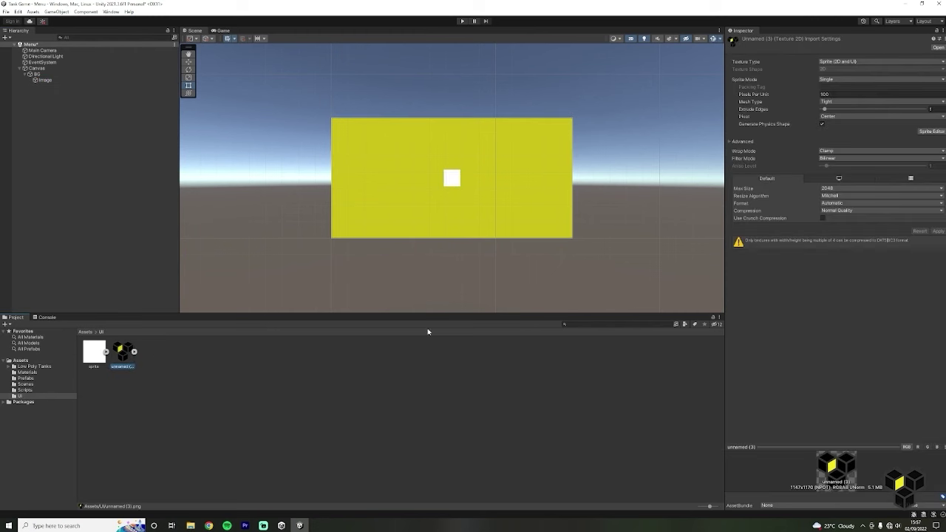
pyautogui.click(854, 62)
pyautogui.click(842, 94)
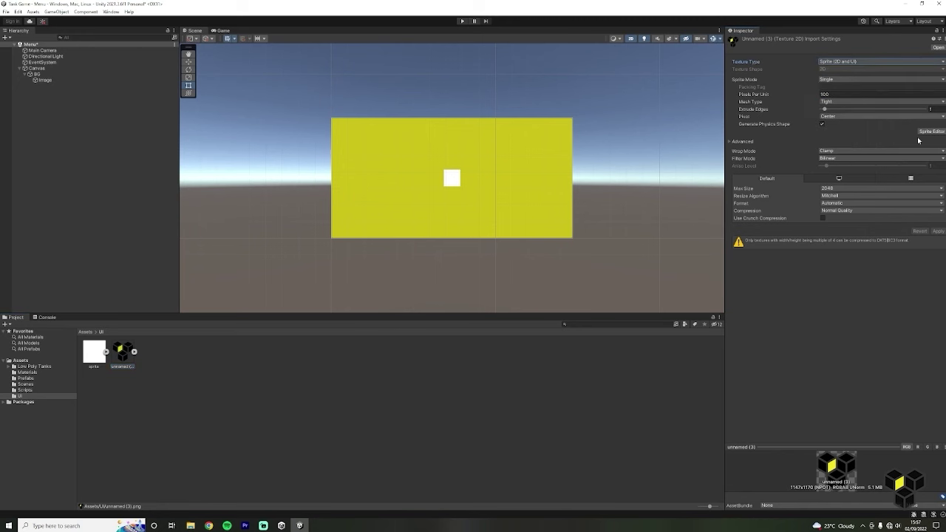
pyautogui.click(45, 80)
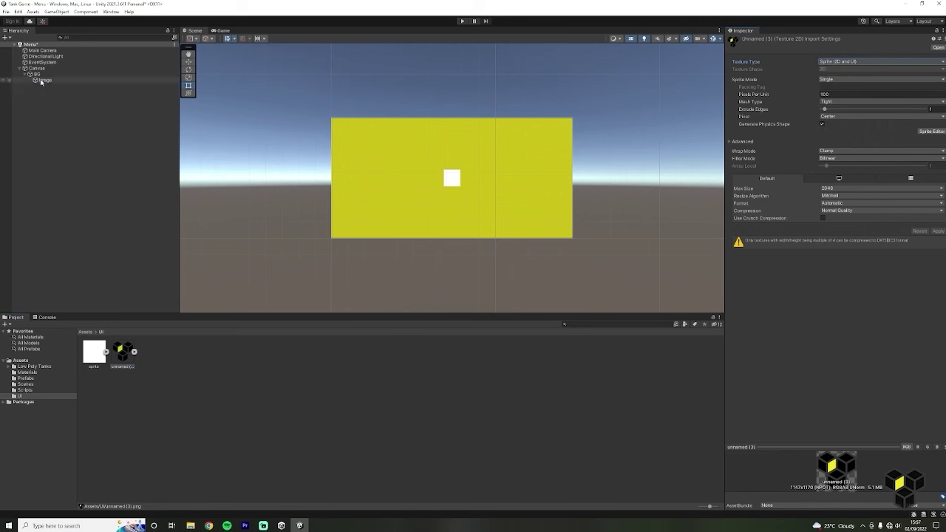
pyautogui.moveTo(123, 352); pyautogui.dragTo(858, 163)
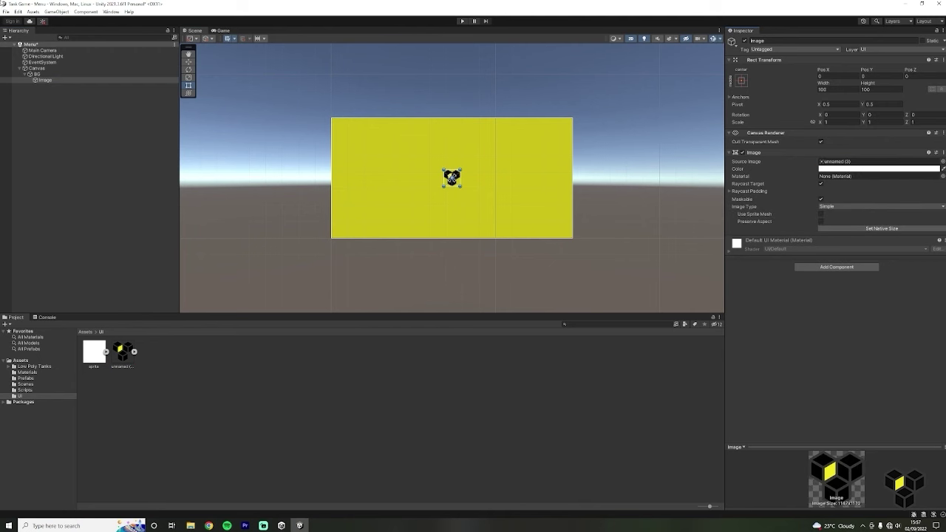
# Scale the logo image to 2 and place it centred near the background's upper edge, at about Y 197.
pyautogui.scroll(5, 454, 177)
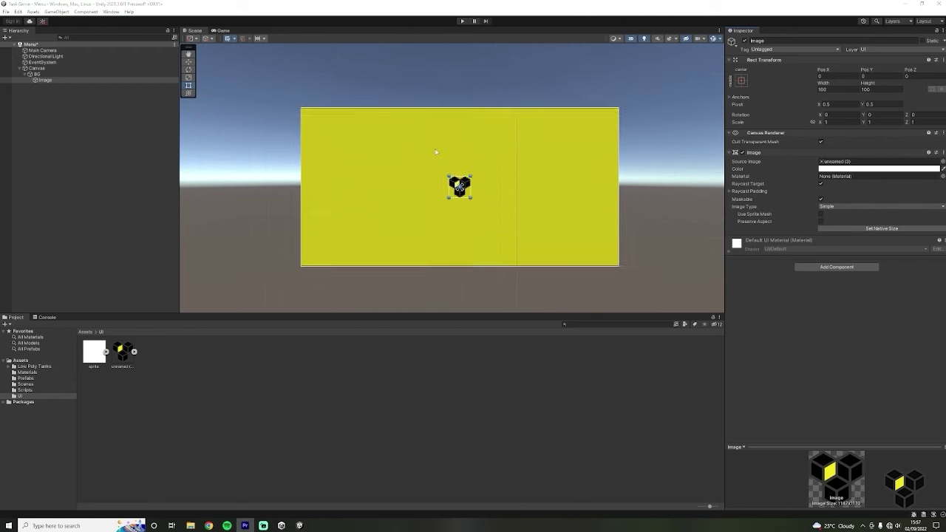
pyautogui.moveTo(443, 178); pyautogui.dragTo(449, 103)
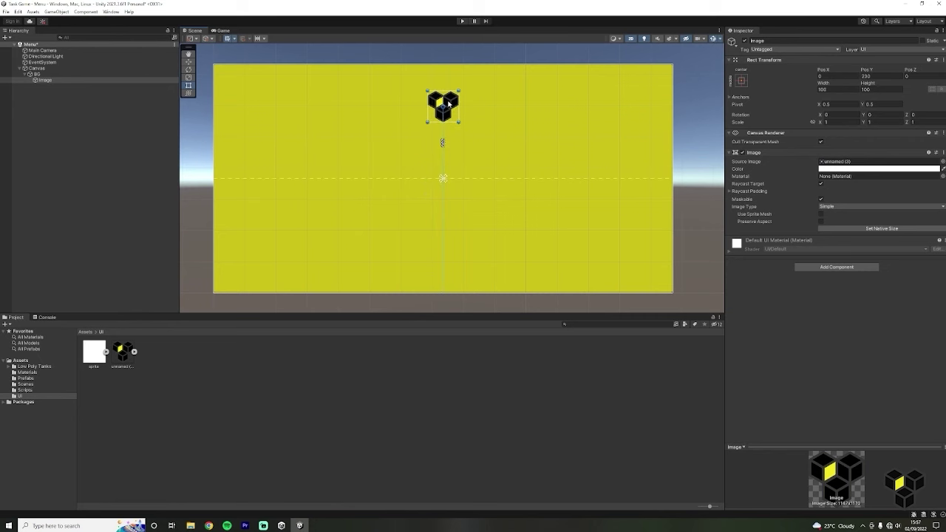
pyautogui.write('2')
pyautogui.press('Tab')
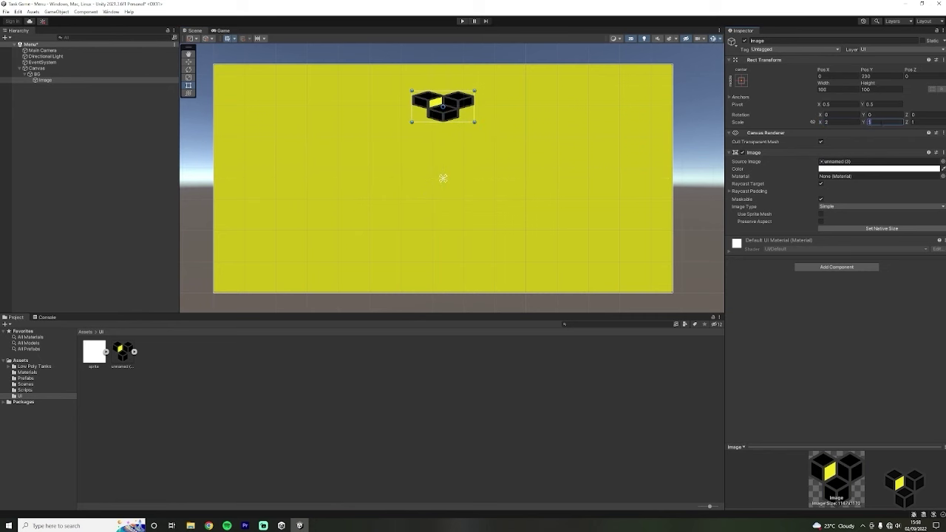
pyautogui.write('2')
pyautogui.moveTo(453, 107); pyautogui.dragTo(455, 117)
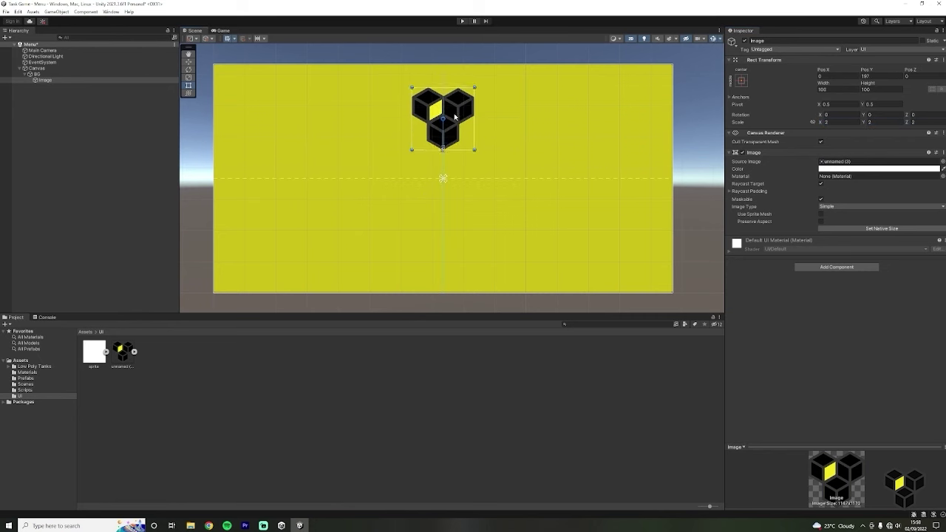
# Add a legacy UI Button as a child of the Canvas and name it Play.
pyautogui.rightClick(37, 68)
pyautogui.moveTo(94, 214)
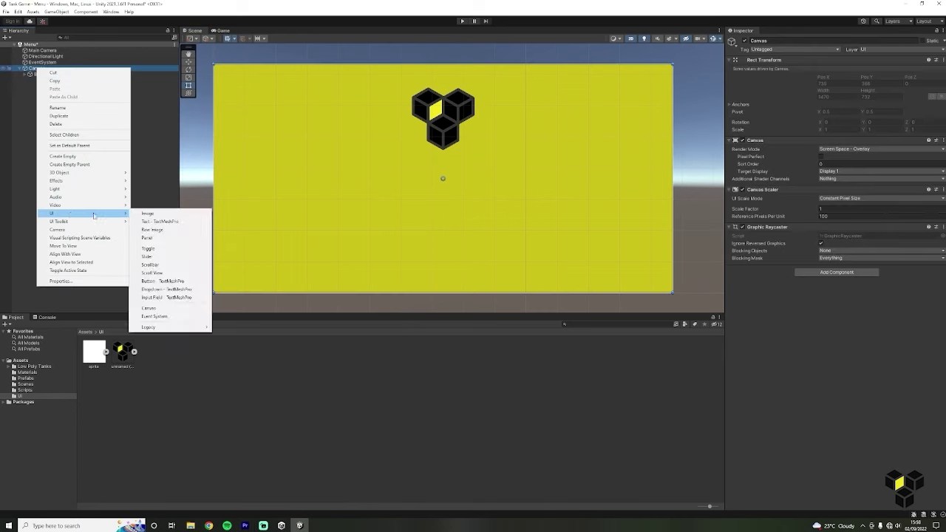
pyautogui.moveTo(168, 327)
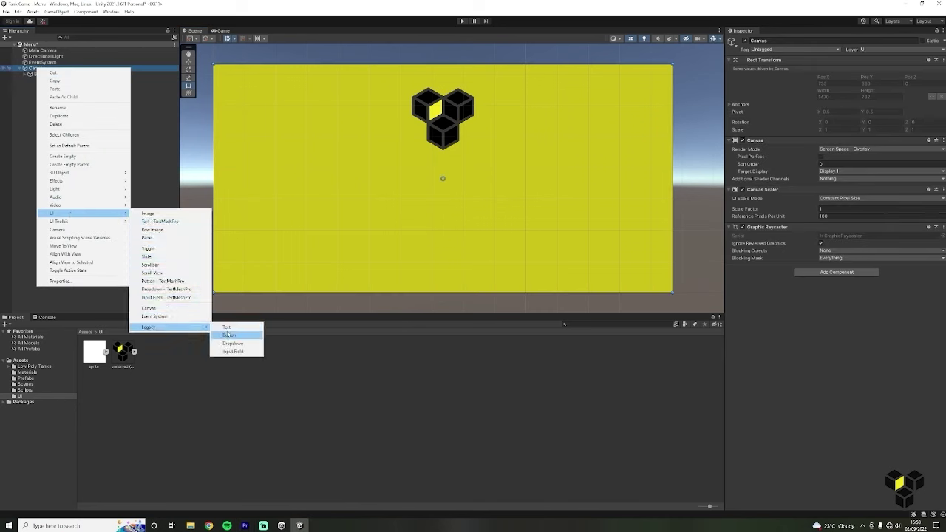
pyautogui.click(229, 334)
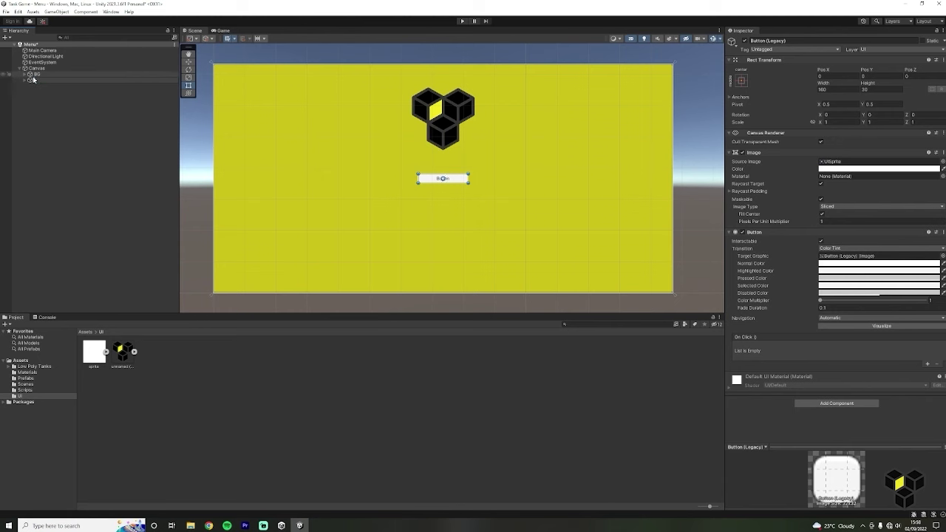
pyautogui.press('Return')
pyautogui.click(57, 96)
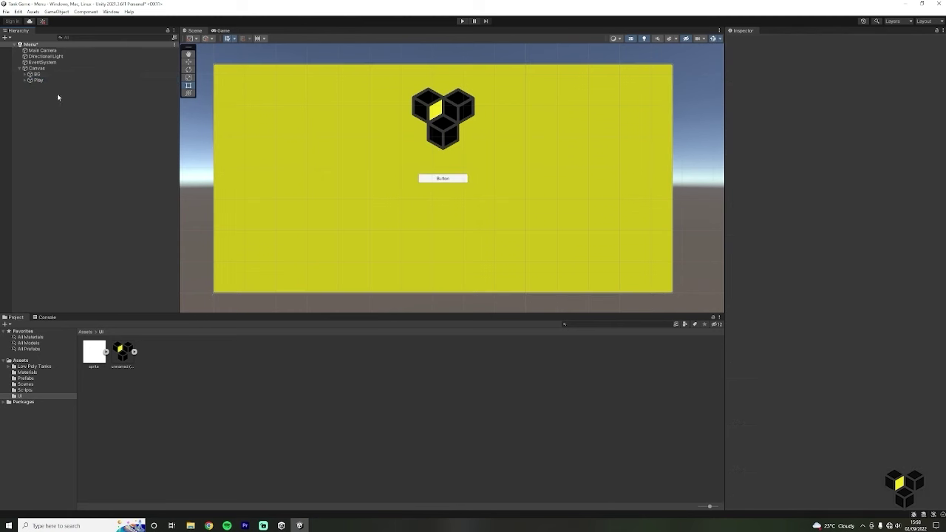
# Set the Play button's width to 180 and height to 80, and move it down to about Y -40.
pyautogui.click(48, 75)
pyautogui.click(47, 80)
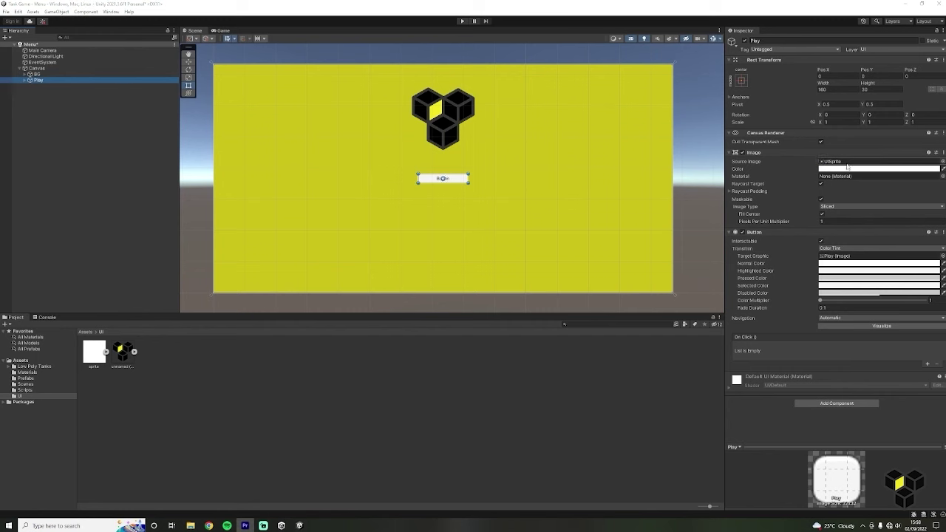
pyautogui.click(843, 89)
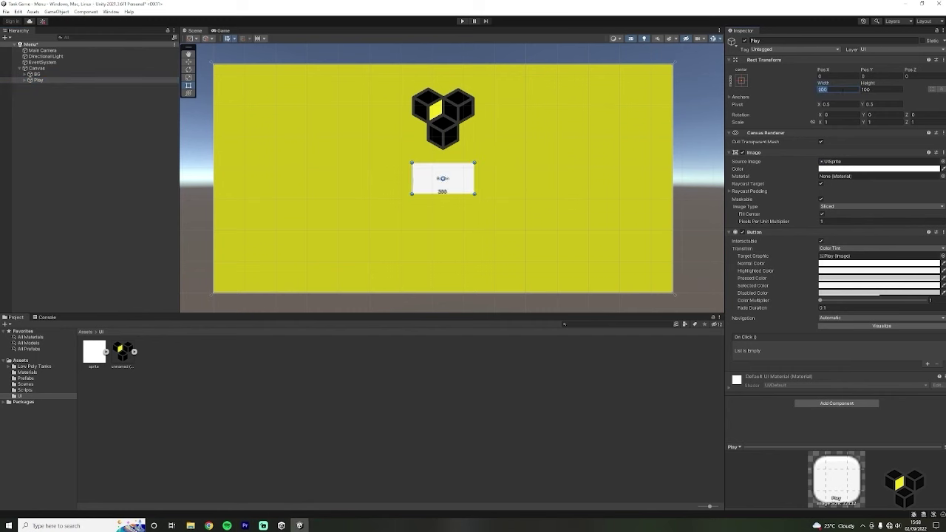
pyautogui.write('180')
pyautogui.press('Tab')
pyautogui.write('1')
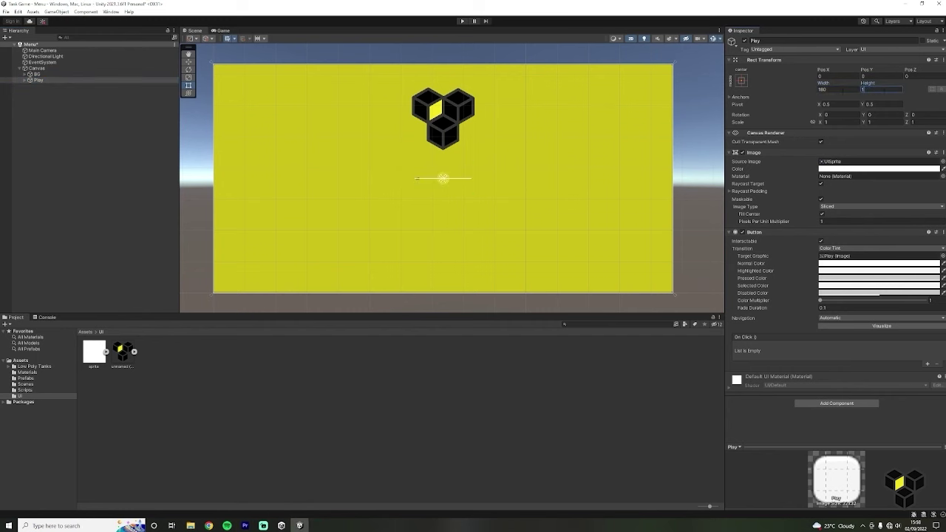
pyautogui.write('80')
pyautogui.press('BackSpace')
pyautogui.press('BackSpace')
pyautogui.press('BackSpace')
pyautogui.write('80')
pyautogui.moveTo(461, 181); pyautogui.dragTo(465, 193)
pyautogui.click(467, 192)
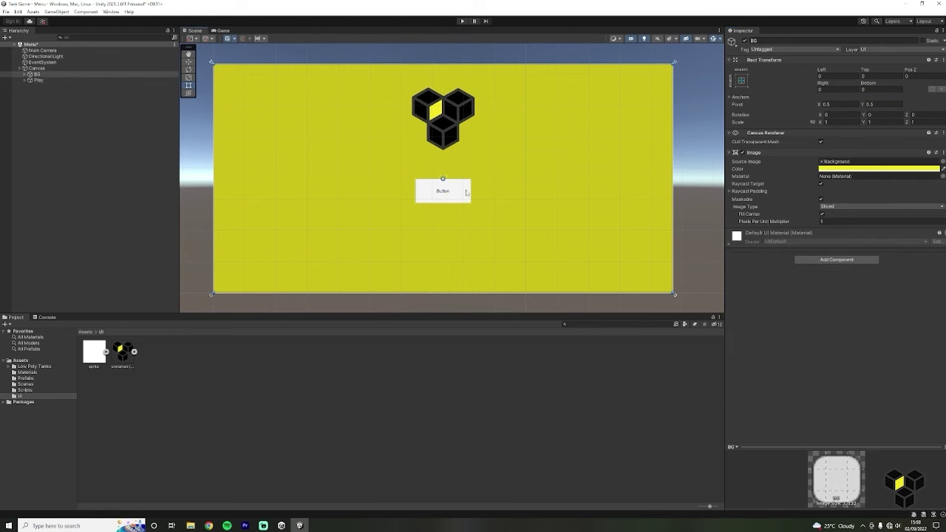
# Set the Play button's label to "Play" in bold at font size 50.
pyautogui.click(450, 193)
pyautogui.click(24, 80)
pyautogui.click(49, 86)
pyautogui.click(822, 174)
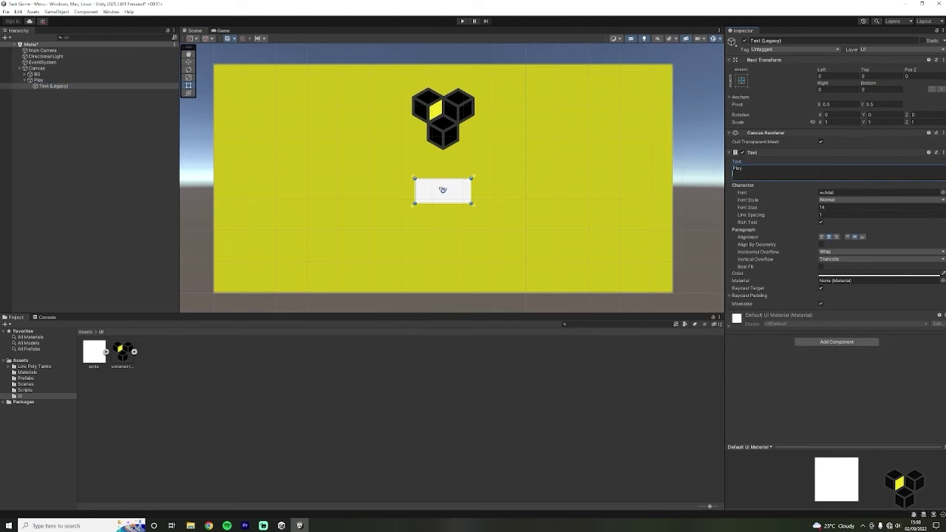
pyautogui.click(880, 200)
pyautogui.click(836, 212)
pyautogui.click(843, 208)
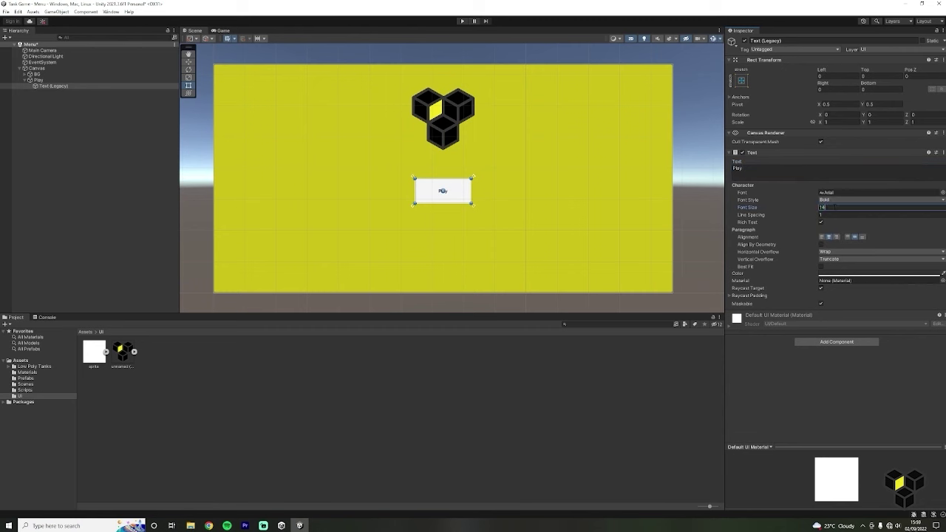
pyautogui.write('50')
# Duplicate the Play button, rename the copy Quit, and place it below Play at about Y -148.
pyautogui.click(111, 125)
pyautogui.click(24, 79)
pyautogui.click(44, 80)
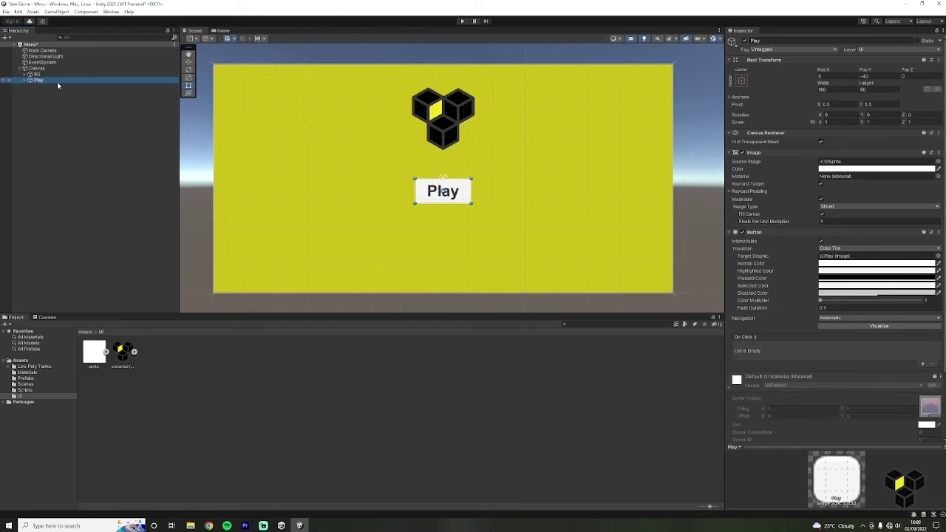
pyautogui.hotkey('ctrl', 'd')
pyautogui.click(832, 41)
pyautogui.write('Quit')
pyautogui.press('Return')
pyautogui.moveTo(457, 192); pyautogui.dragTo(457, 225)
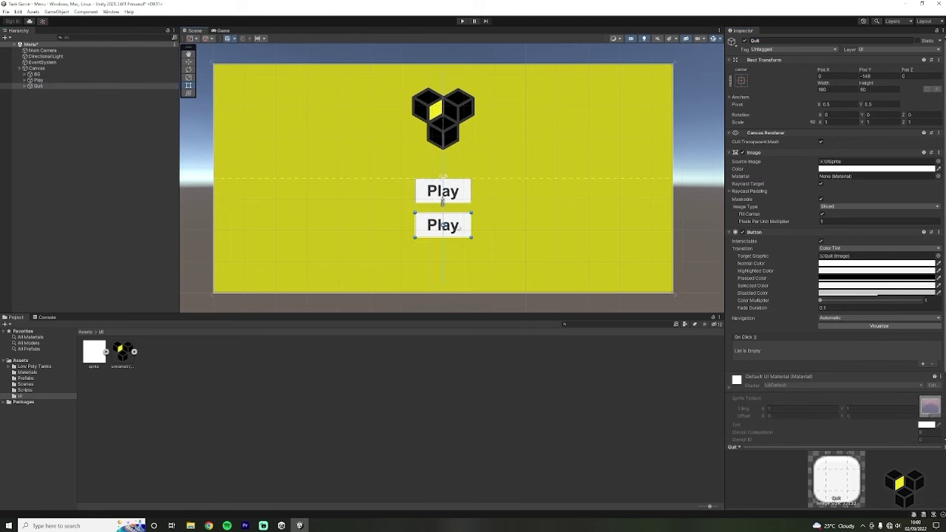
# Change the Quit button's label to "Quit" and set its font size to 40.
pyautogui.click(25, 86)
pyautogui.click(49, 92)
pyautogui.doubleClick(739, 169)
pyautogui.write('Quit')
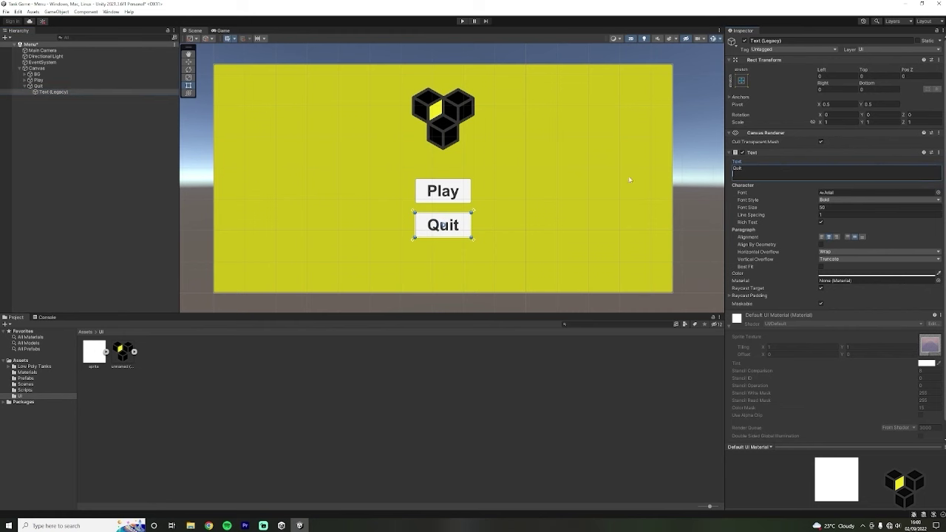
pyautogui.click(847, 207)
pyautogui.write('40')
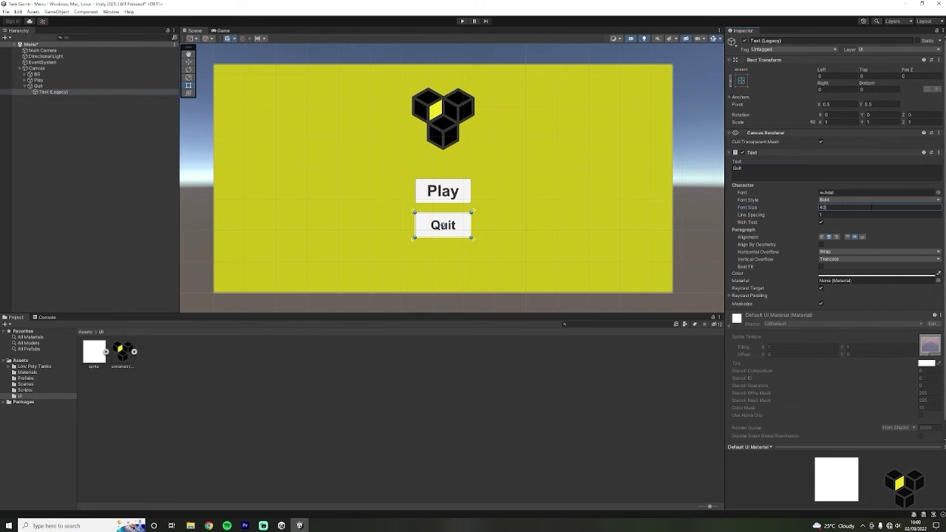
# Scale the Quit button to 0.8 in X and Y.
pyautogui.click(46, 86)
pyautogui.click(836, 122)
pyautogui.write('0..8')
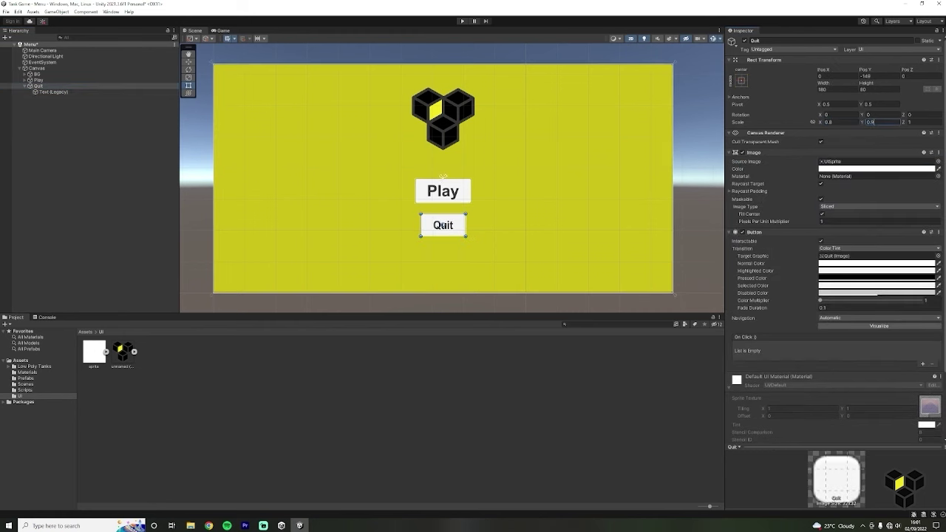
pyautogui.click(626, 209)
# Preview the menu in the Game view and nudge the logo slightly down in the scene.
pyautogui.click(224, 31)
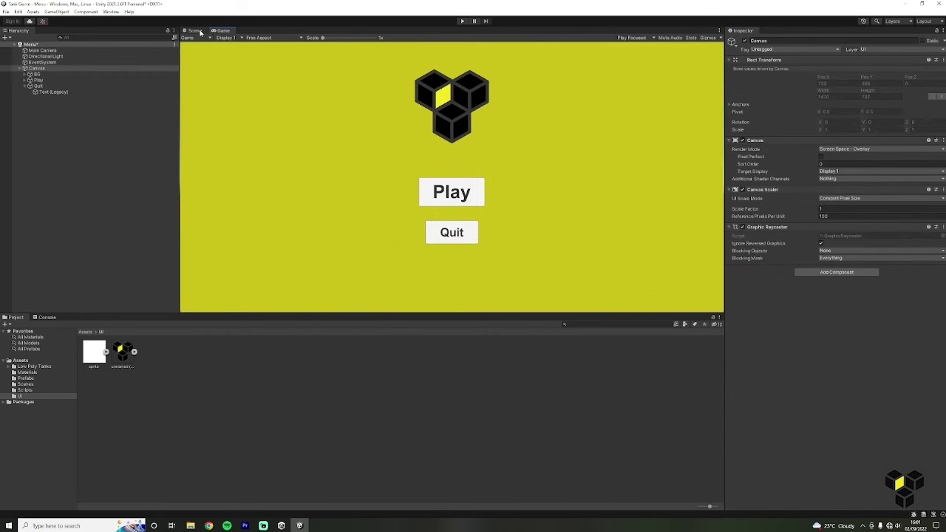
pyautogui.click(195, 31)
pyautogui.click(225, 31)
pyautogui.click(158, 162)
pyautogui.click(194, 31)
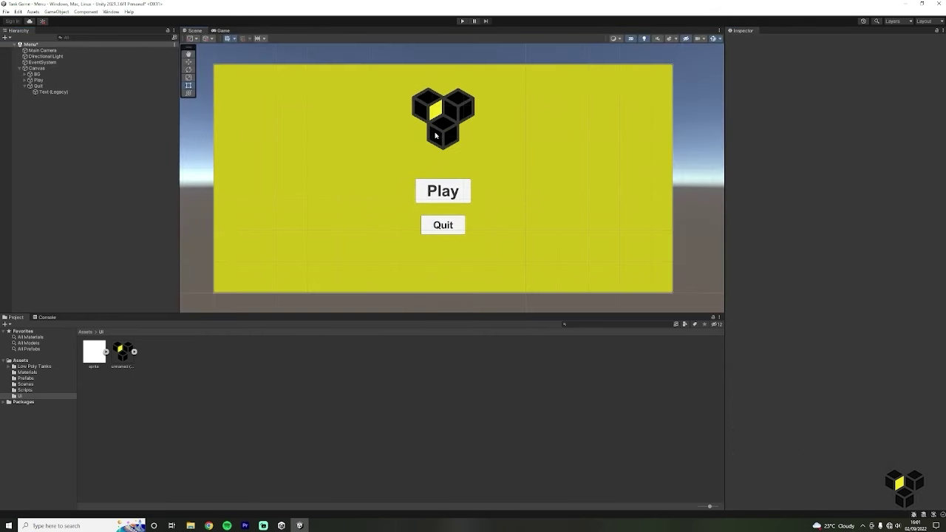
pyautogui.click(435, 133)
pyautogui.click(450, 120)
pyautogui.click(454, 121)
pyautogui.moveTo(453, 121)
pyautogui.mouseDown()
pyautogui.moveTo(453, 133)
pyautogui.moveTo(453, 123)
pyautogui.mouseUp()
pyautogui.click(333, 97)
pyautogui.click(225, 31)
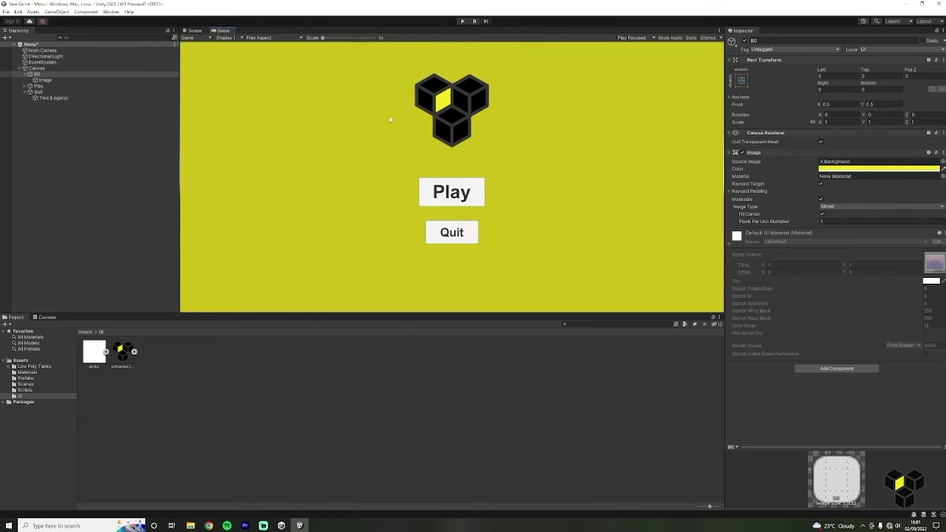
# Move the logo image, Play button and Quit button together slightly lower on the background.
pyautogui.click(194, 32)
pyautogui.click(414, 144)
pyautogui.keyDown('ctrl'); pyautogui.click(43, 74); pyautogui.keyUp('ctrl')
pyautogui.click(44, 85)
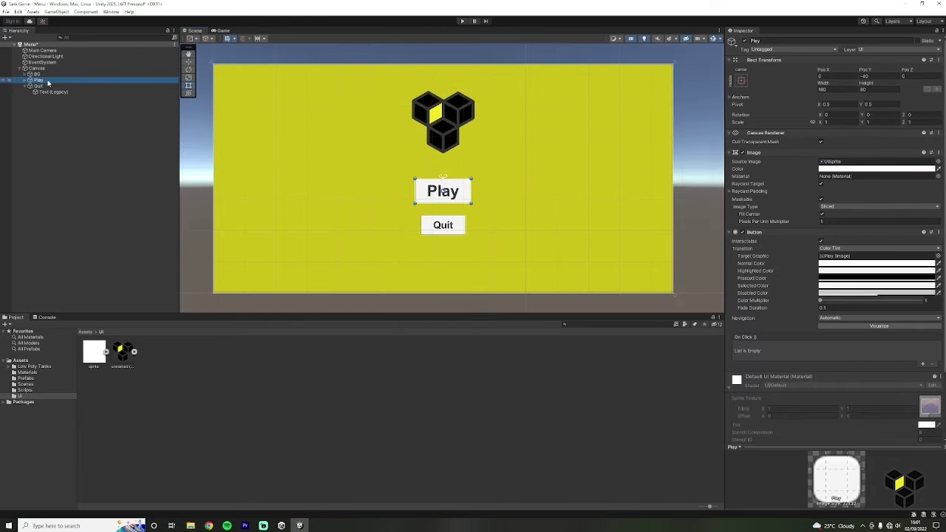
pyautogui.keyDown('ctrl'); pyautogui.click(44, 92); pyautogui.keyUp('ctrl')
pyautogui.keyDown('ctrl'); pyautogui.click(46, 80); pyautogui.keyUp('ctrl')
pyautogui.moveTo(452, 136); pyautogui.dragTo(452, 150)
# Create a C# script named MainMenu in the Scripts asset folder.
pyautogui.click(36, 362)
pyautogui.doubleClick(208, 356)
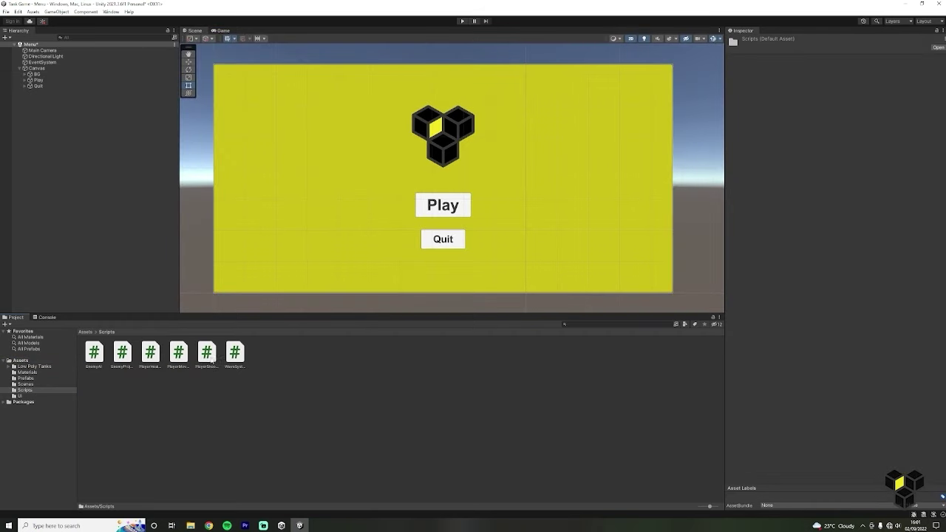
pyautogui.rightClick(297, 364)
pyautogui.moveTo(351, 172)
pyautogui.click(446, 180)
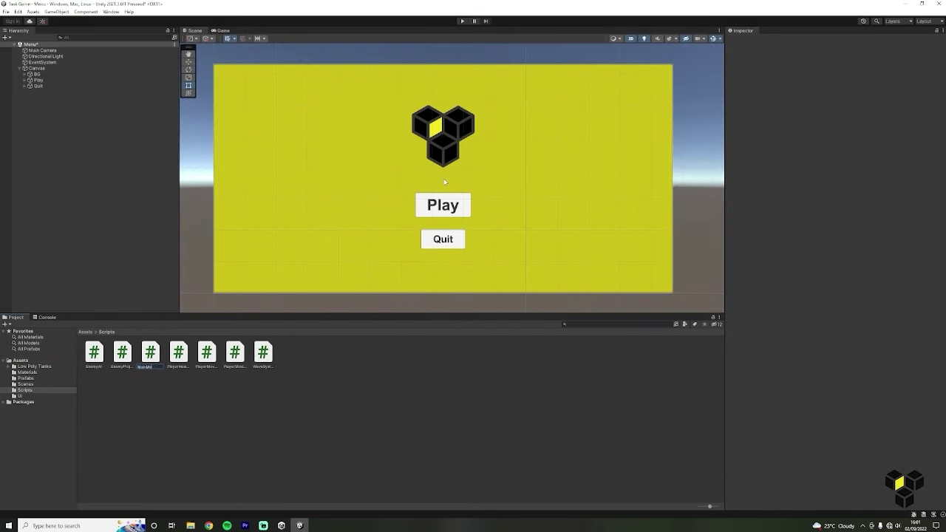
pyautogui.press('Return')
# Open the MainMenu script in Visual Studio, add "using UnityEngine.SceneManagement;" below the UnityEngine directive, and save.
pyautogui.doubleClick(150, 353)
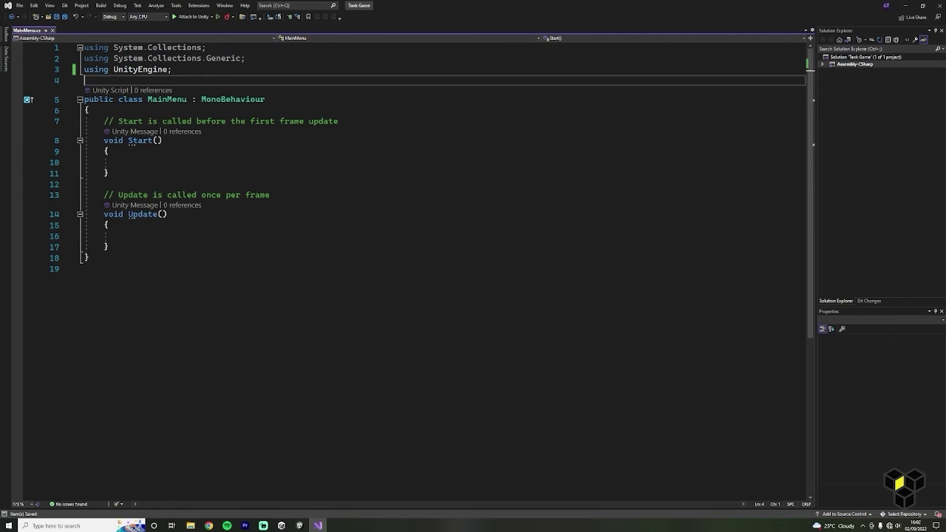
pyautogui.click(172, 69)
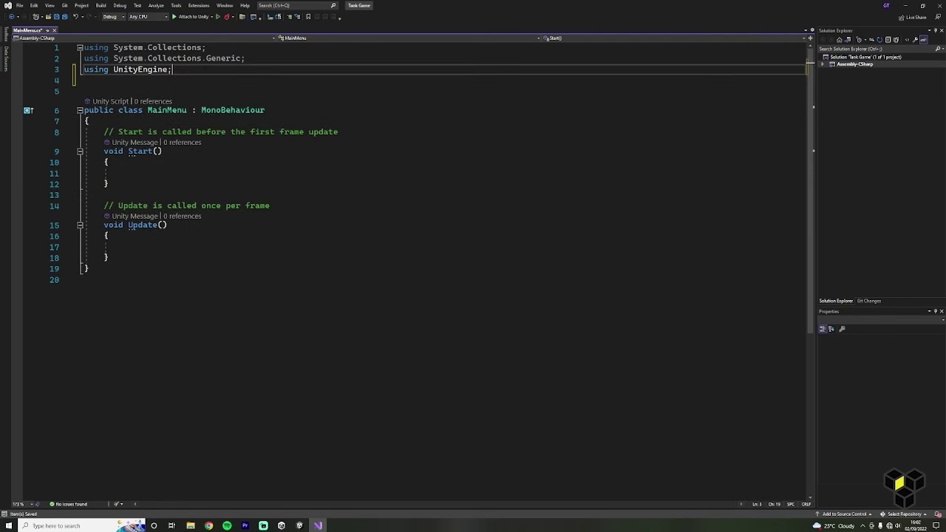
pyautogui.hotkey('ctrl', 'd')
pyautogui.write('.SceneManagement;')
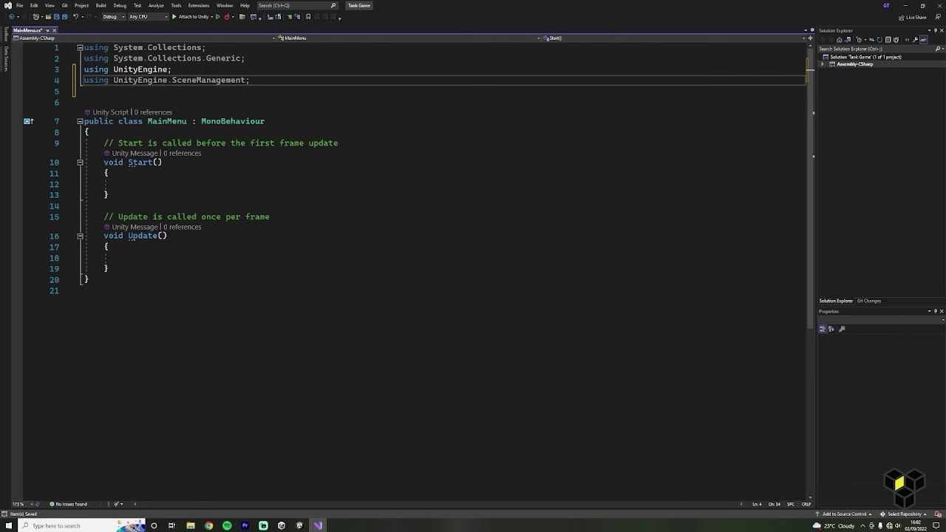
pyautogui.hotkey('ctrl', 's')
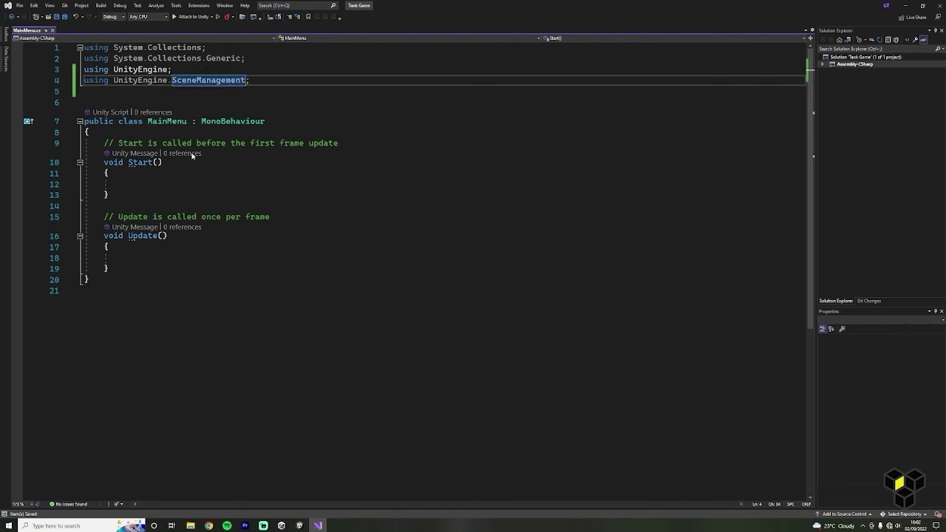
# Delete the default Start and Update methods with their comments from the MainMenu class.
pyautogui.moveTo(110, 269); pyautogui.dragTo(103, 142)
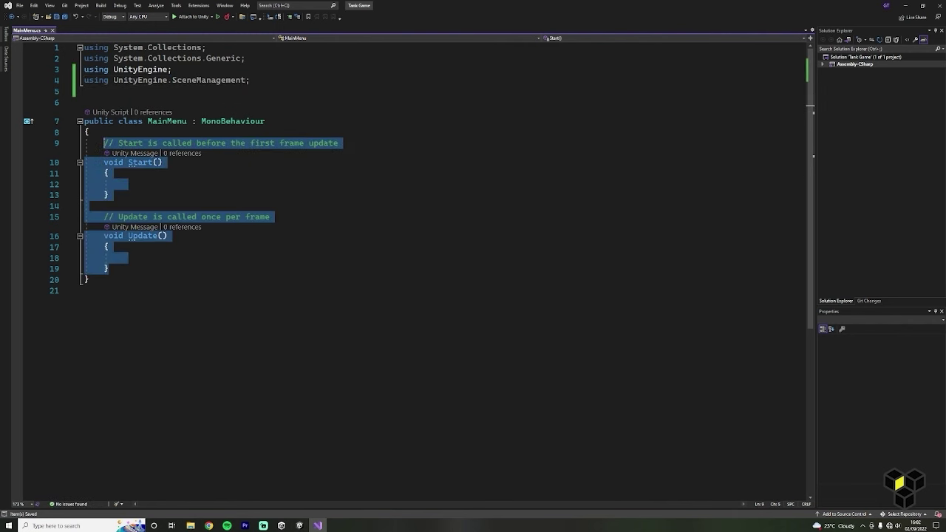
pyautogui.press('BackSpace')
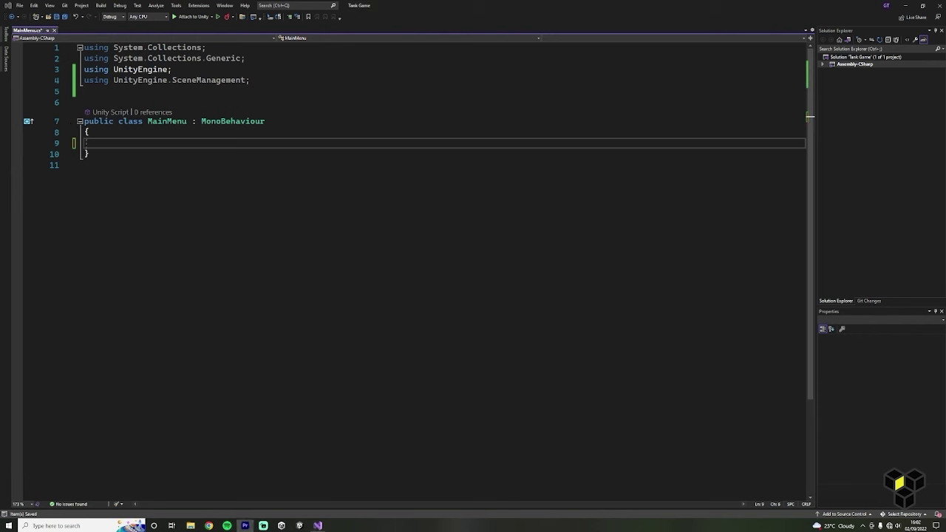
pyautogui.hotkey('alt', 'Tab')
# Add an empty public void Play() method to the MainMenu class.
pyautogui.write('public void Play')
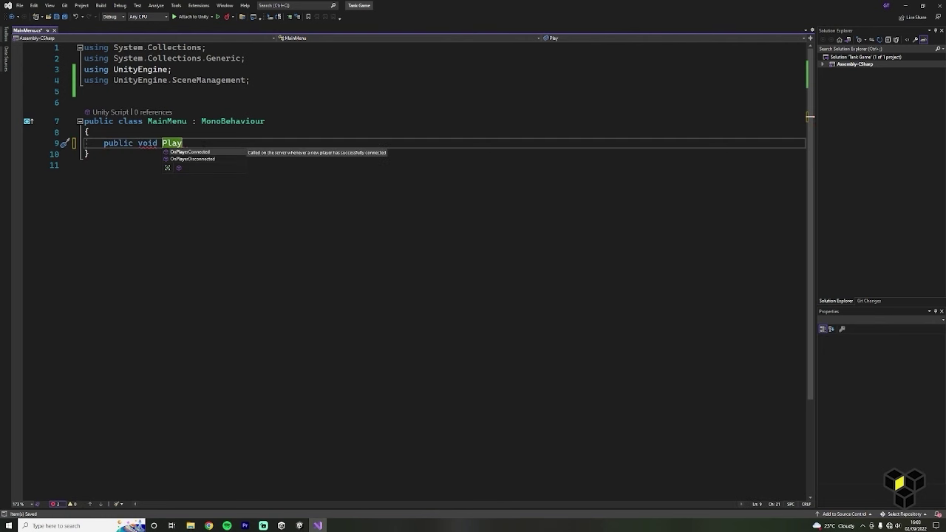
pyautogui.press('Escape')
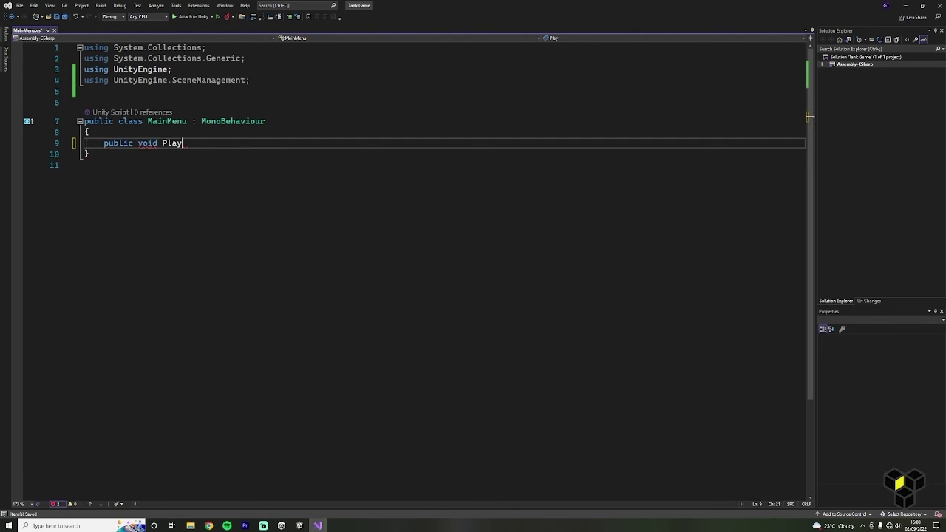
pyautogui.write('() {')
pyautogui.press('Return')
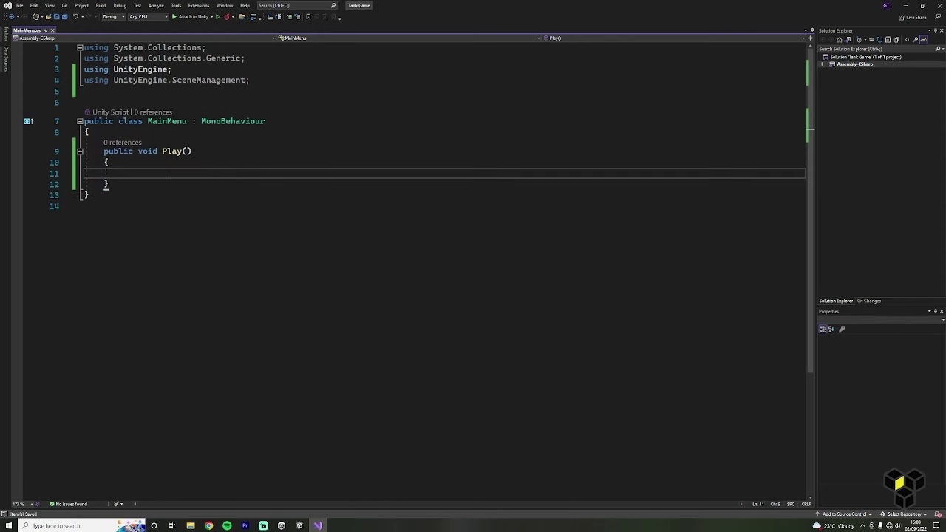
# Fill the Play() method with SceneManager.LoadScene("Level 1"); and save the script.
pyautogui.write('sce')
pyautogui.press('Tab')
pyautogui.write('.Lo')
pyautogui.press('Tab')
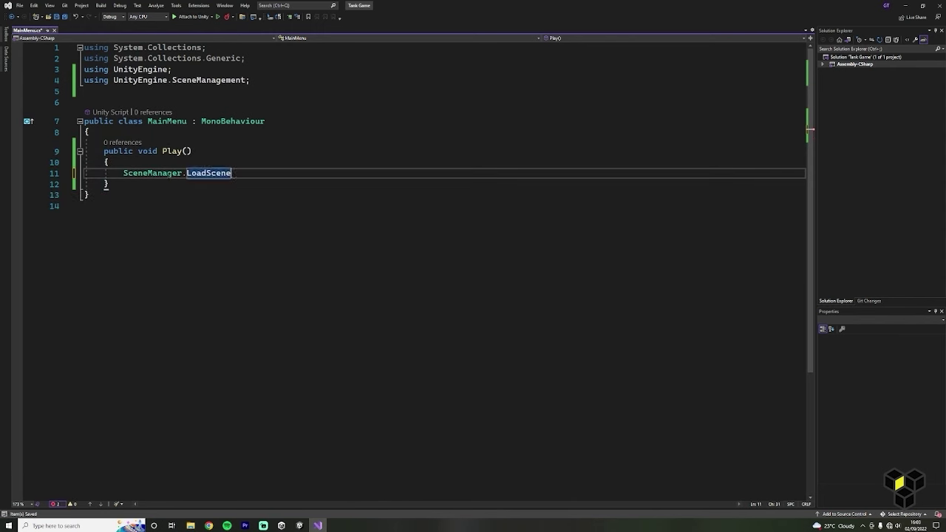
pyautogui.write('("')
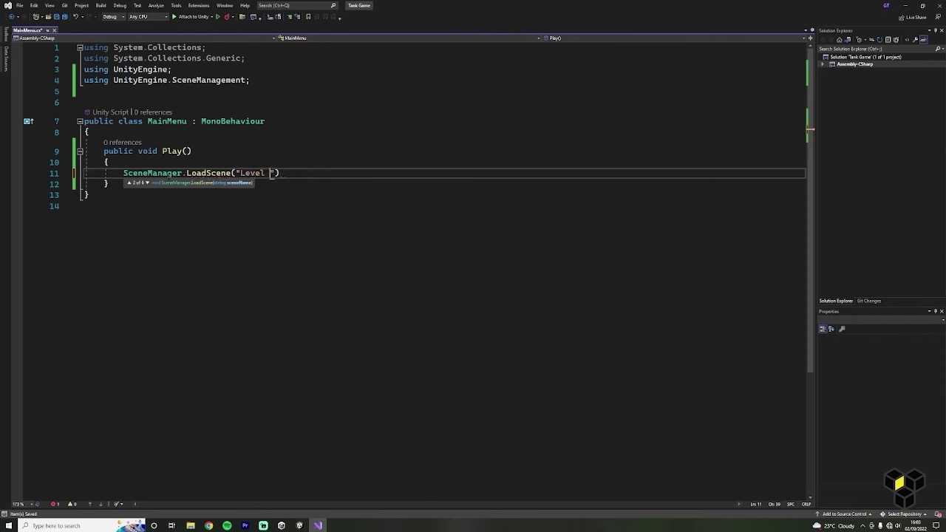
pyautogui.write('Level 1")')
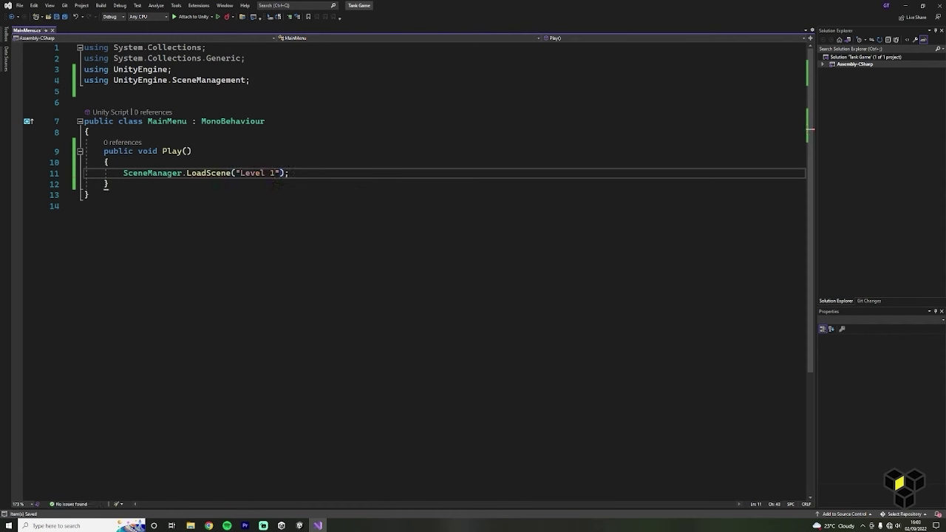
# Add an empty public void Menu() method below Play() in the MainMenu class.
pyautogui.press('Down')
pyautogui.press('End')
pyautogui.press('Return')
pyautogui.press('Return')
pyautogui.press('Return')
pyautogui.press('Return')
pyautogui.press('Up')
pyautogui.press('Up')
pyautogui.write('public void m')
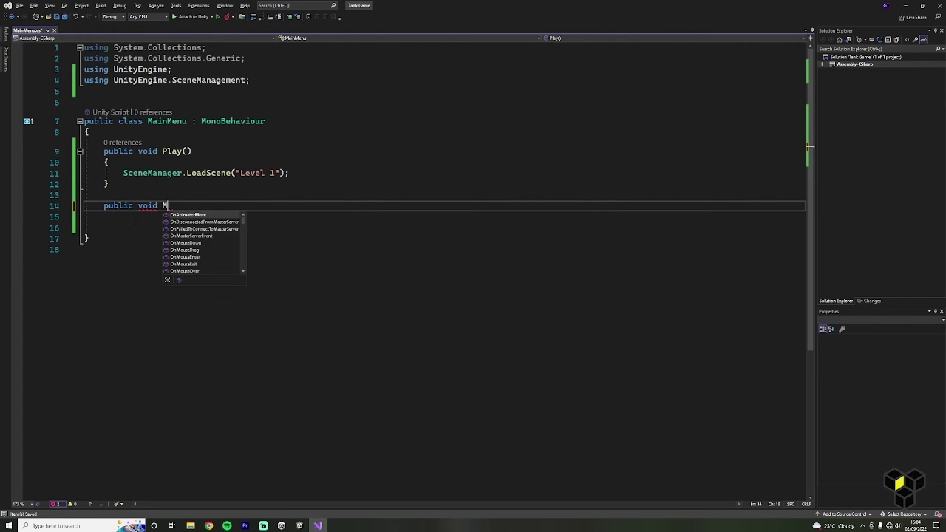
pyautogui.write('enu()')
pyautogui.press('Return')
pyautogui.write('{')
pyautogui.press('Return')
# Fill the Menu() method with SceneManager.LoadScene("Menu");.
pyautogui.write('SceneManager.LoadScene')
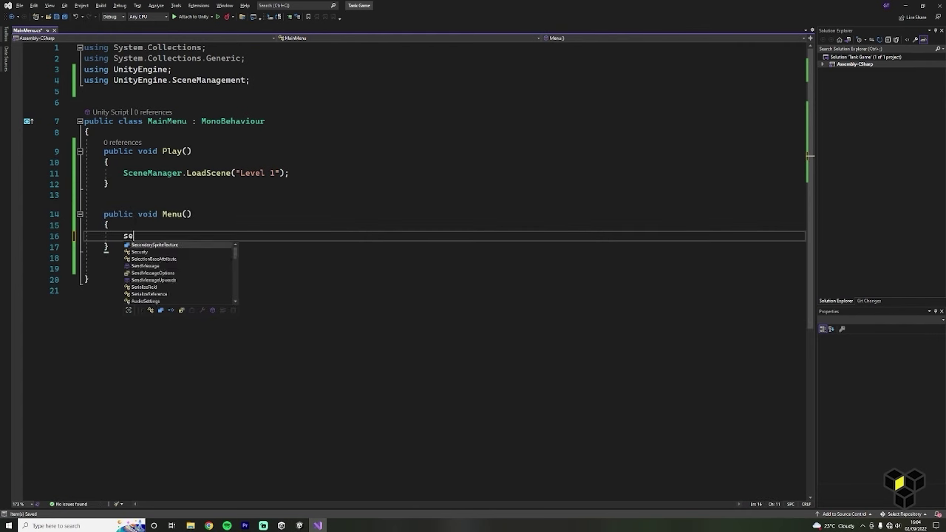
pyautogui.write('("')
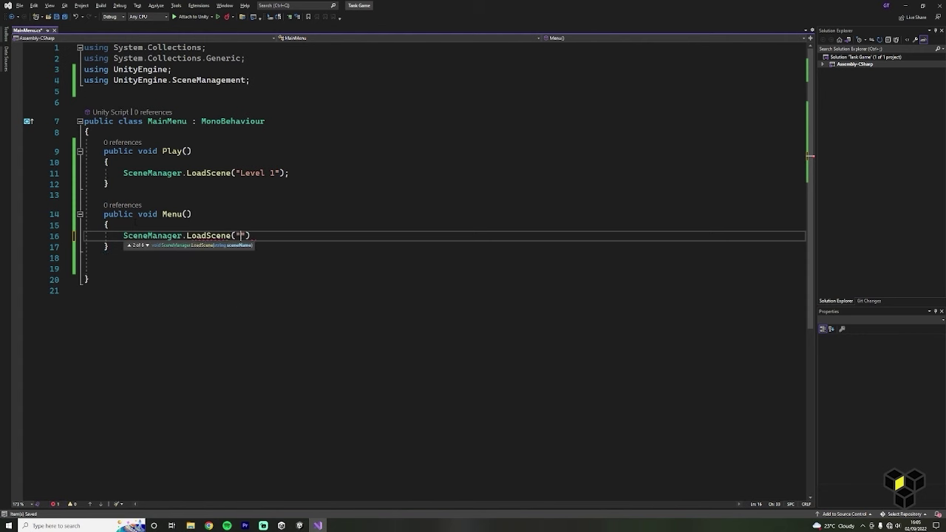
pyautogui.write('Menu");')
# Add a public void Quit() method below Menu() and begin its application-quitting statement.
pyautogui.press('Down')
pyautogui.press('Return')
pyautogui.press('Return')
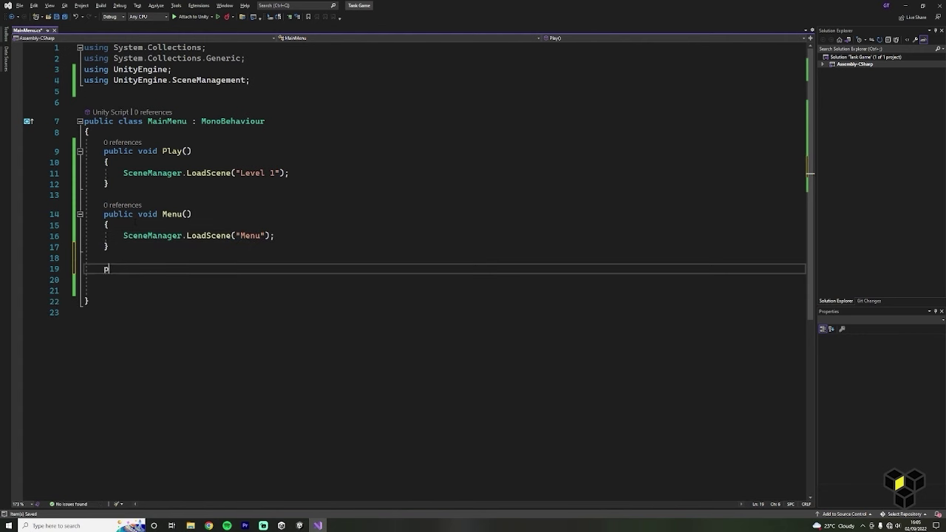
pyautogui.write('public vo')
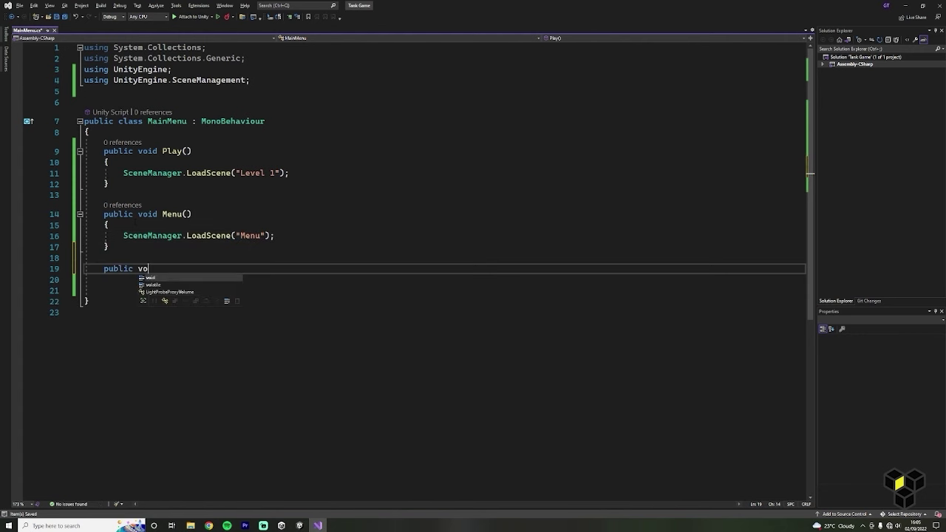
pyautogui.write('id Quit()')
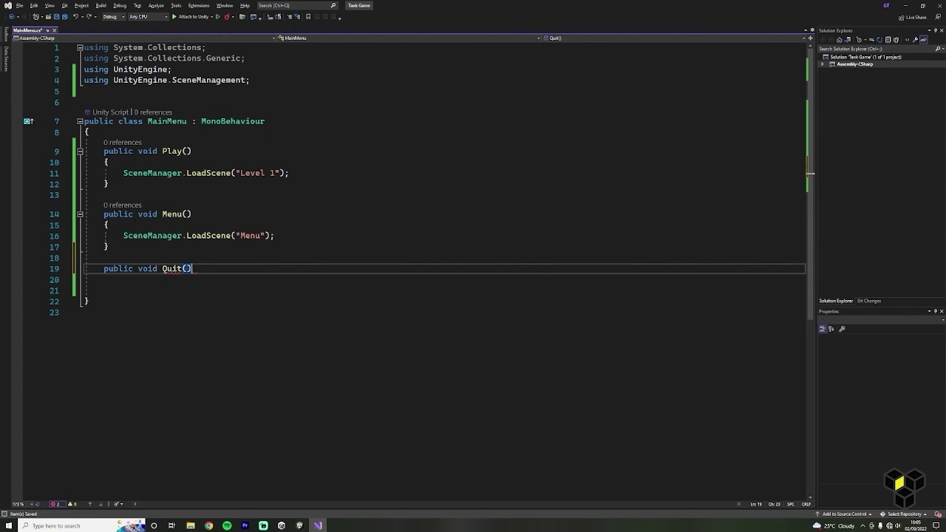
pyautogui.press('Return')
pyautogui.write('{')
pyautogui.press('Return')
pyautogui.write('ap')
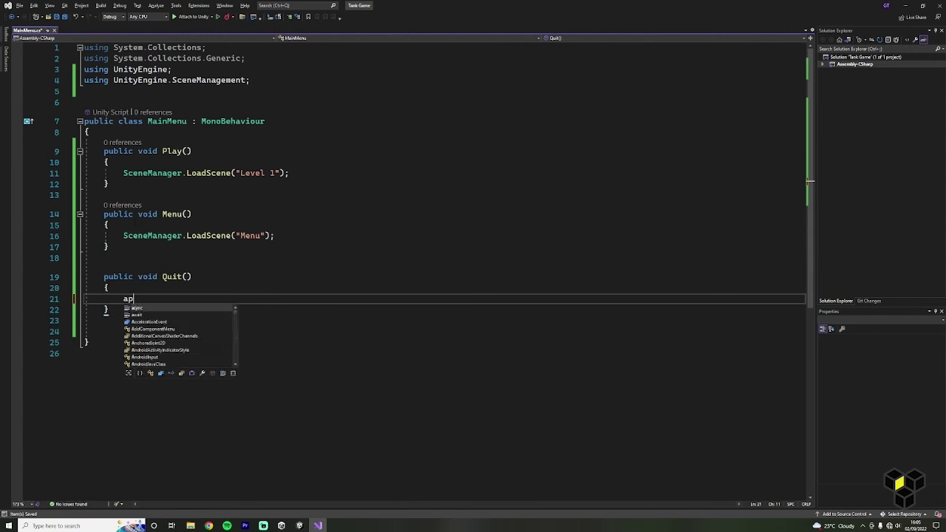
pyautogui.press('Tab')
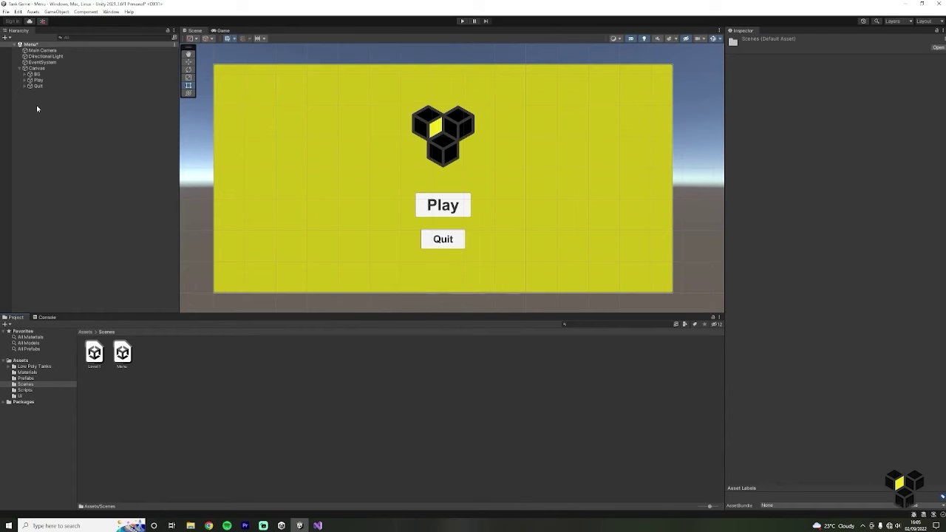
# Switch to Unity and create an empty game object named GameManager in the Menu scene.
pyautogui.rightClick(38, 106)
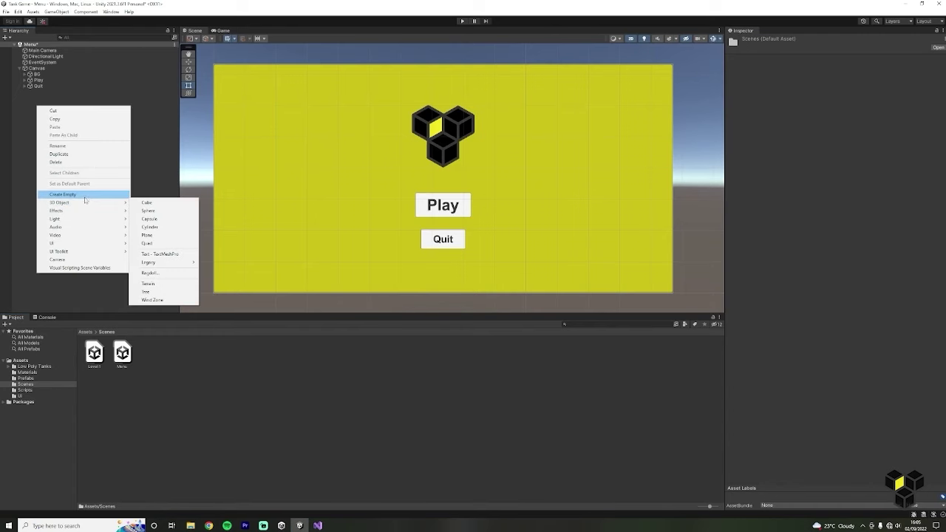
pyautogui.click(85, 195)
pyautogui.write('GameManager')
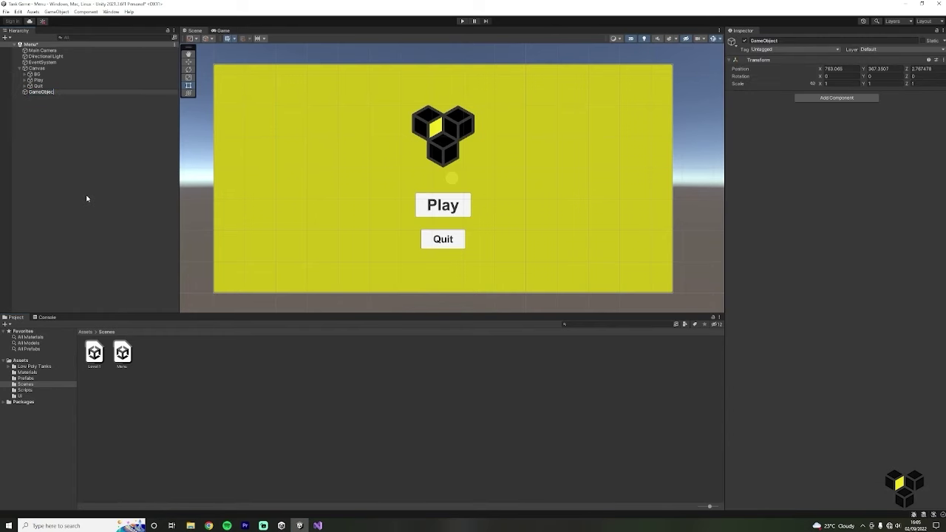
pyautogui.press('Return')
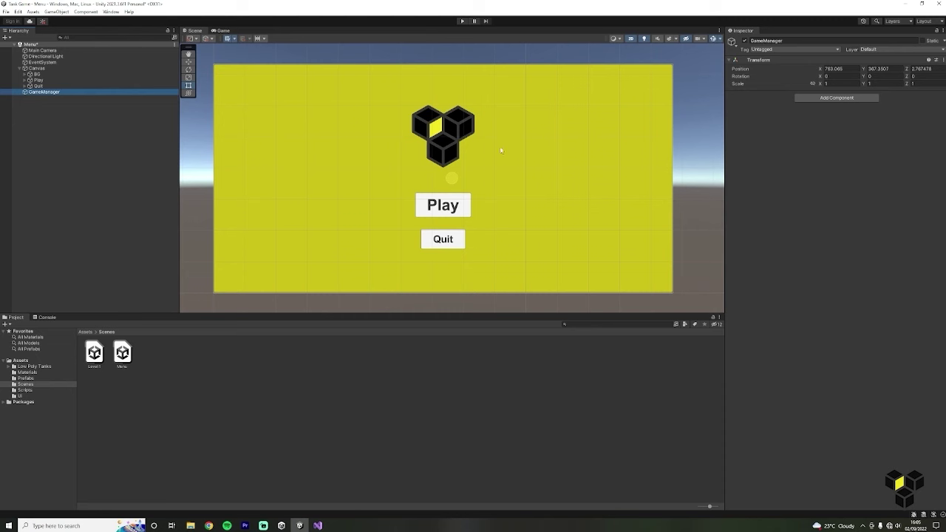
# Add the Main Menu script component to the GameManager object.
pyautogui.click(827, 98)
pyautogui.write('n')
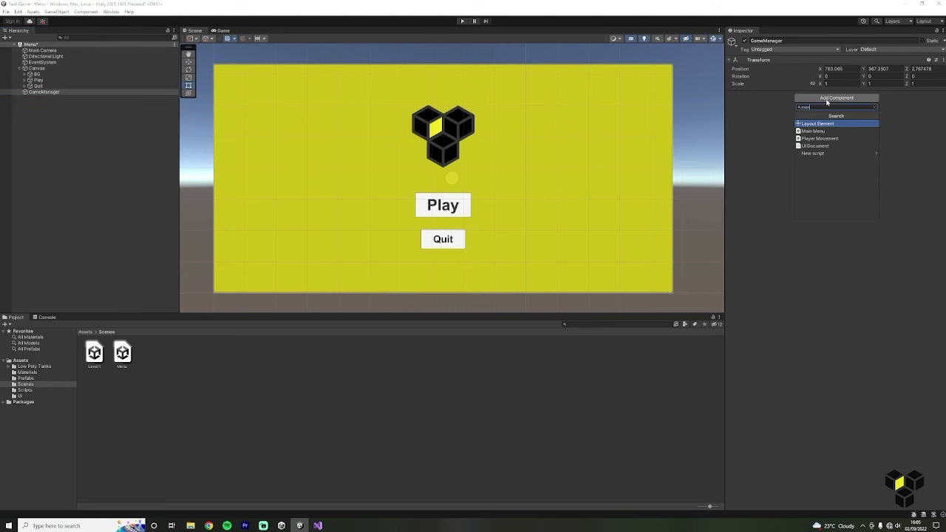
pyautogui.write('u')
pyautogui.press('Return')
# Add an On Click event to the Play button that calls MainMenu.Play on the GameManager object.
pyautogui.click(70, 79)
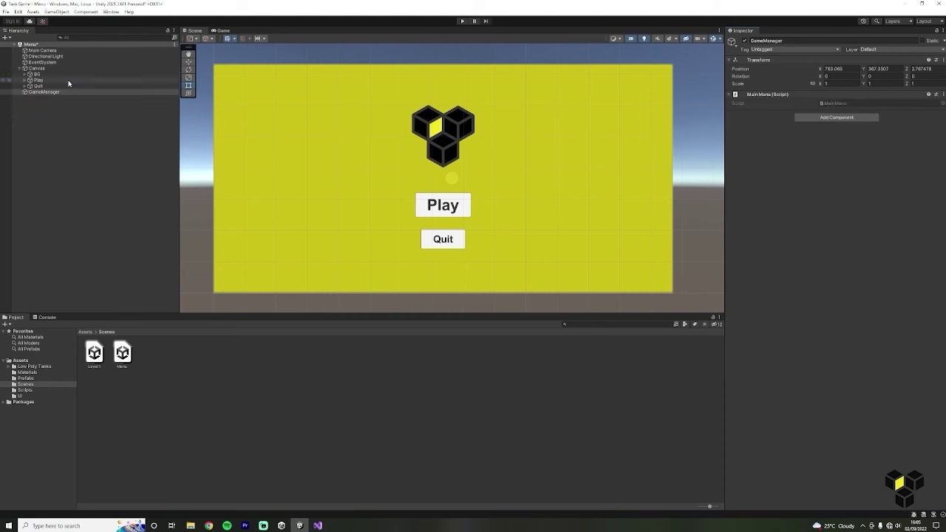
pyautogui.click(922, 363)
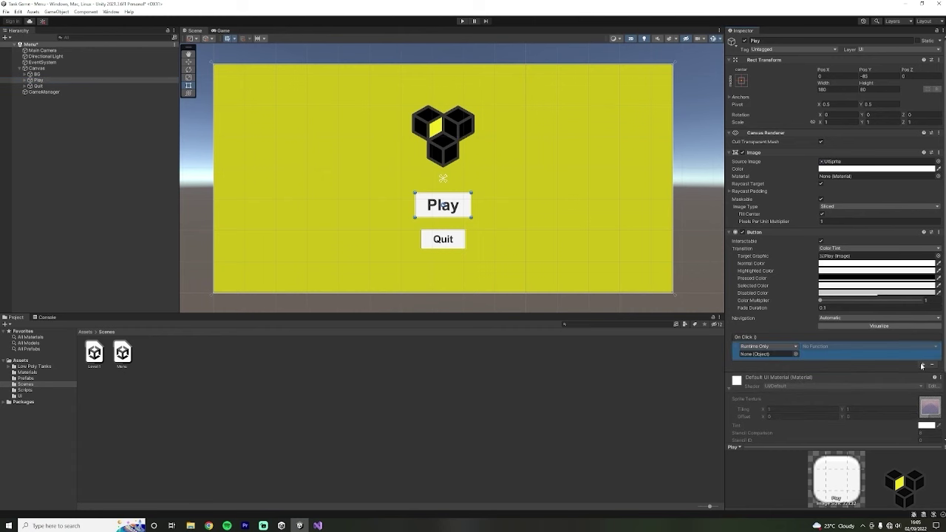
pyautogui.moveTo(45, 91); pyautogui.dragTo(765, 354)
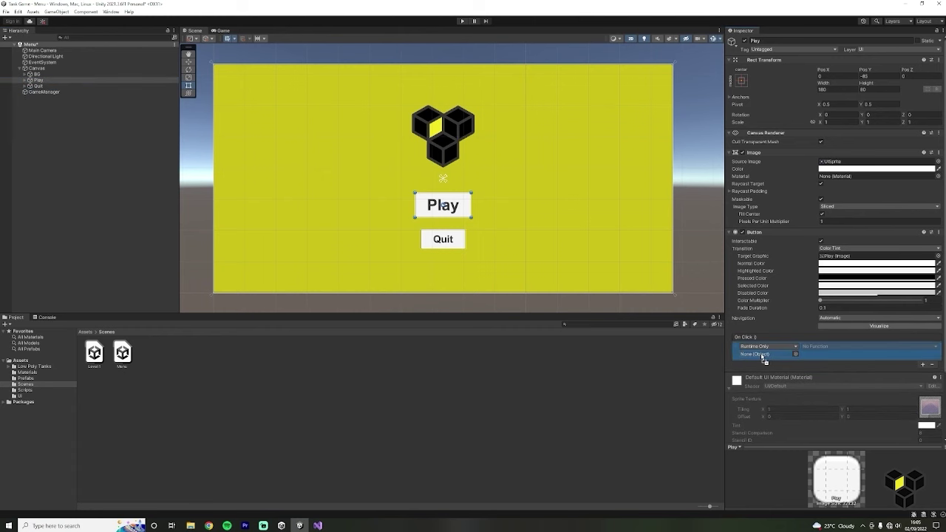
pyautogui.click(830, 348)
pyautogui.moveTo(826, 382)
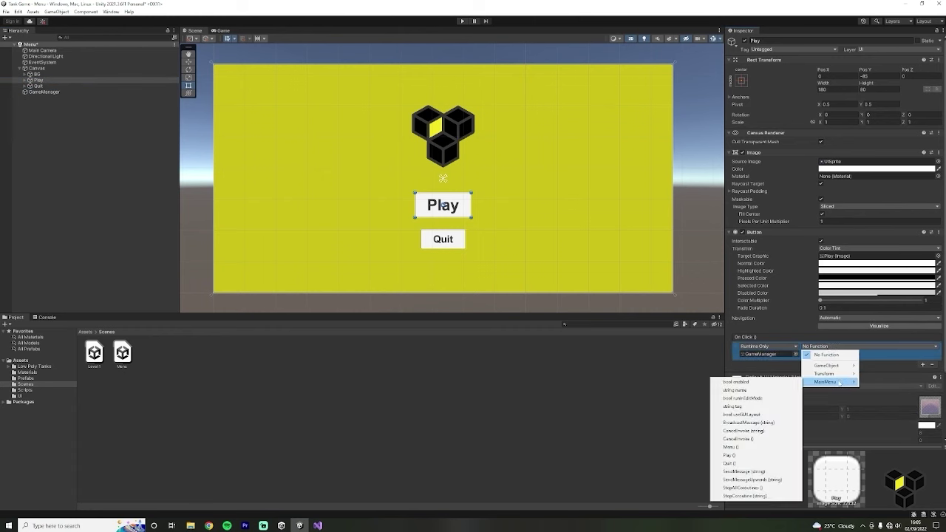
pyautogui.click(759, 456)
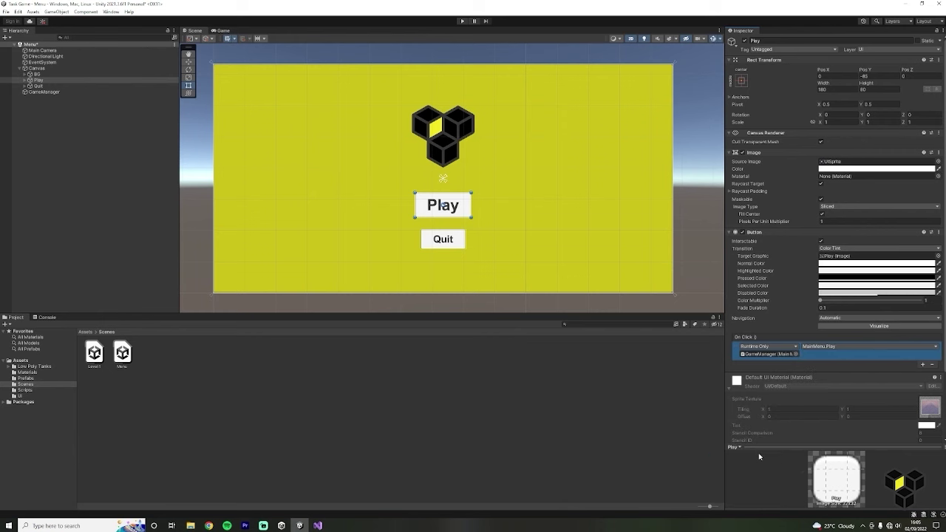
# Add an On Click event to the Quit button that calls MainMenu.Quit on the GameManager object.
pyautogui.click(92, 86)
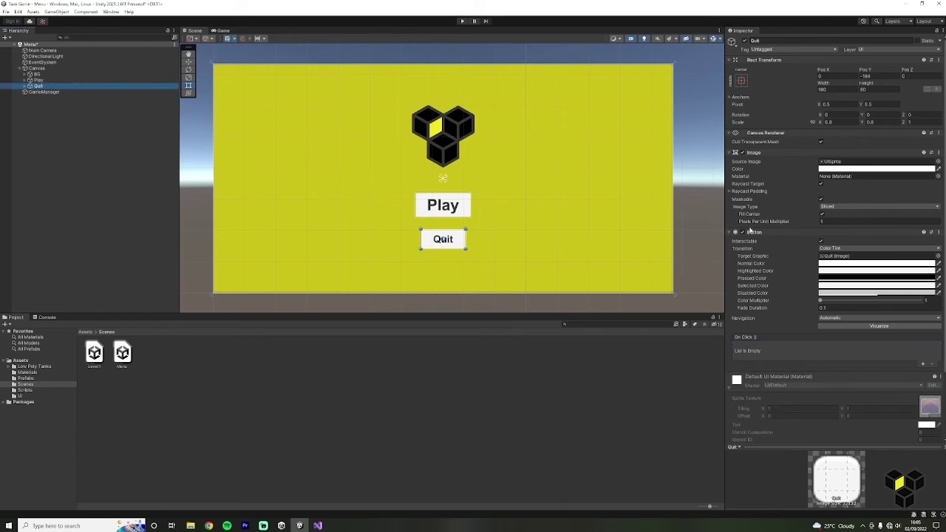
pyautogui.moveTo(44, 92); pyautogui.dragTo(769, 354)
pyautogui.click(829, 346)
pyautogui.moveTo(826, 382)
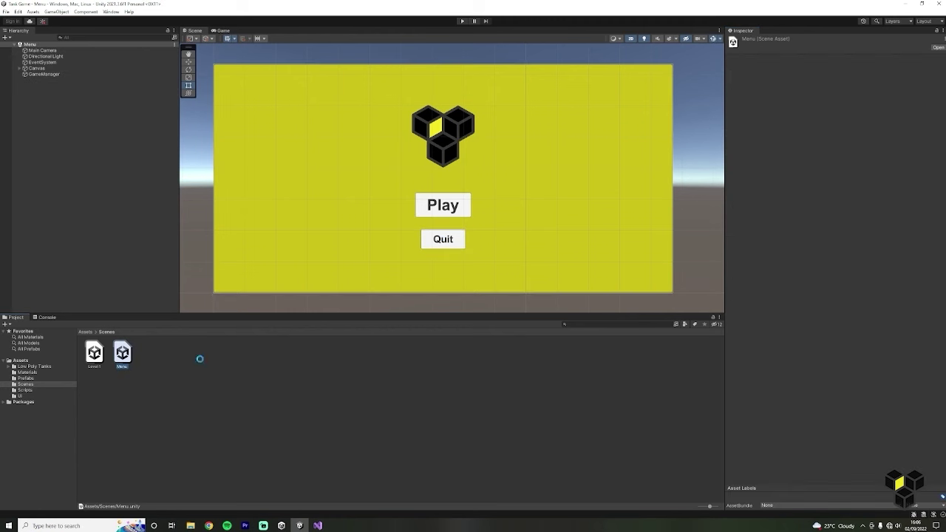
# Duplicate the Menu scene asset and name the copy Game Over.
pyautogui.rightClick(122, 354)
pyautogui.click(175, 198)
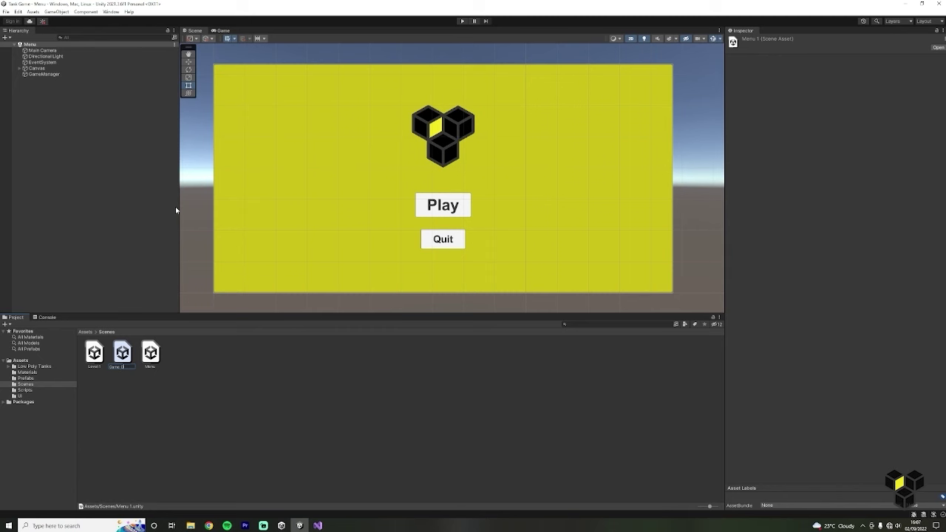
pyautogui.write('Game Over')
pyautogui.press('Return')
# Open the Game Over scene and change the Play button's label text to "Play Again".
pyautogui.doubleClick(94, 353)
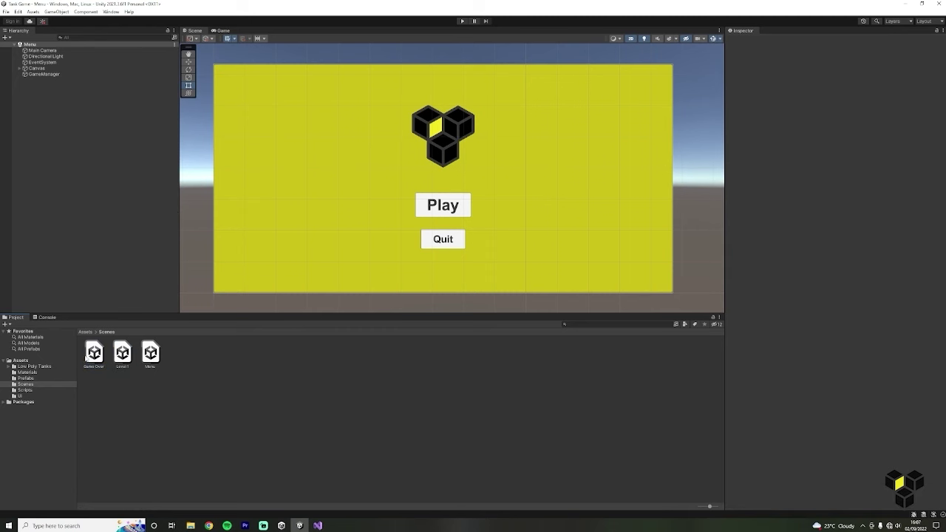
pyautogui.click(20, 68)
pyautogui.click(53, 81)
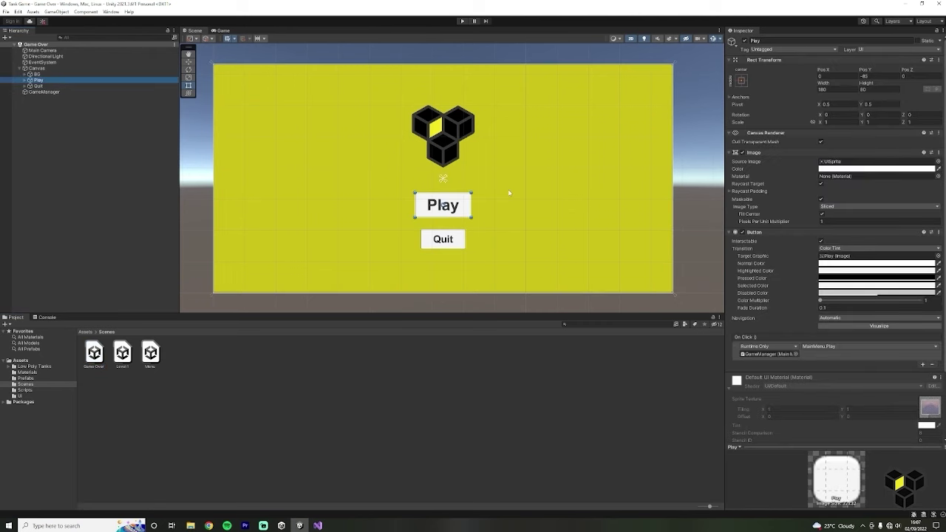
pyautogui.click(25, 79)
pyautogui.click(52, 86)
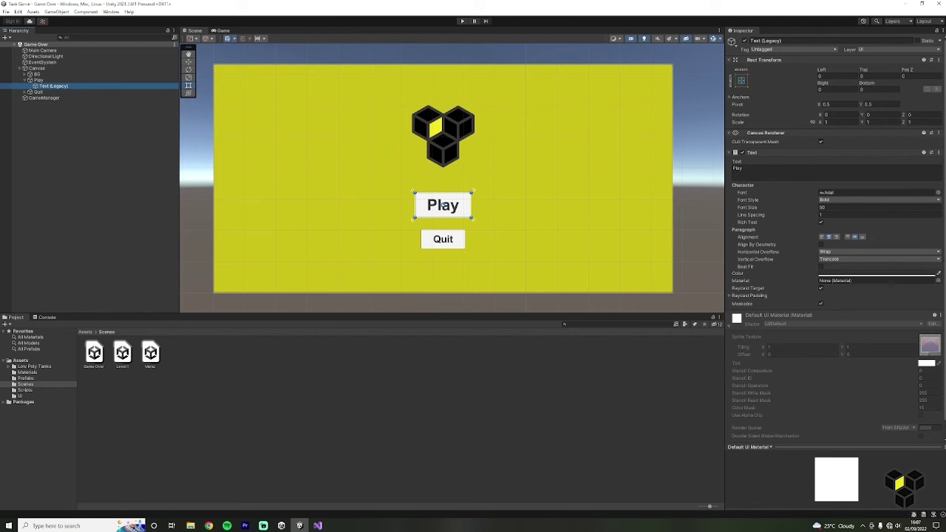
pyautogui.click(743, 168)
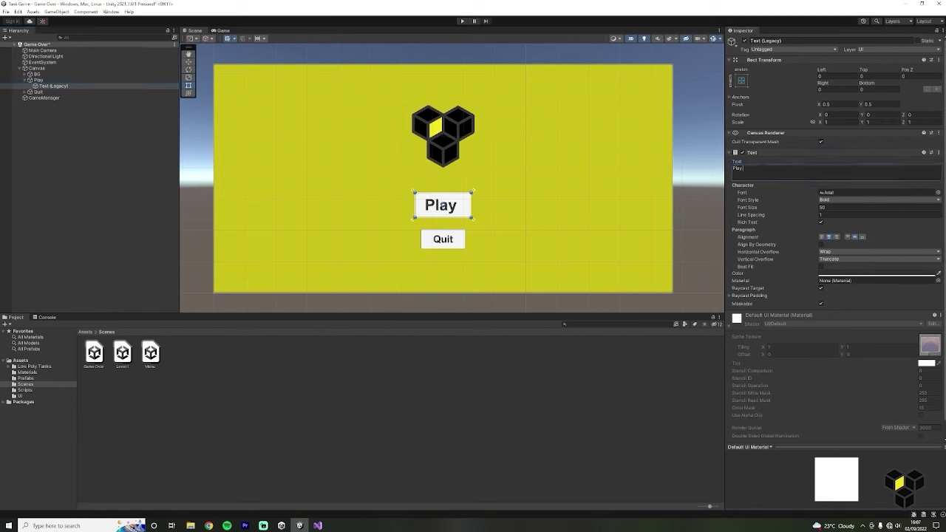
pyautogui.write('Again')
# Set the font size of the Play Again label to 30.
pyautogui.click(857, 207)
pyautogui.write('2')
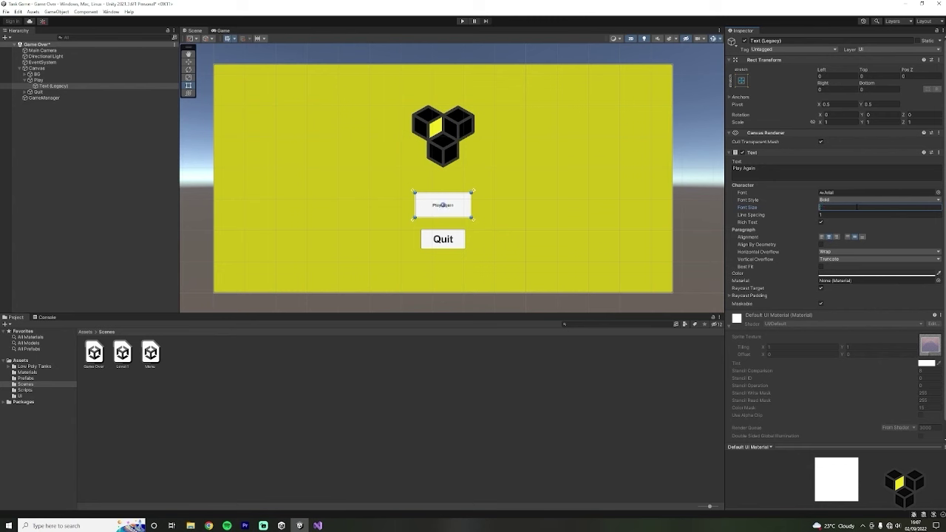
pyautogui.write('53035')
pyautogui.press('BackSpace')
pyautogui.write('0')
# Change the Quit button's label text to "Main Menu" and set its font size to 30.
pyautogui.click(25, 92)
pyautogui.click(51, 97)
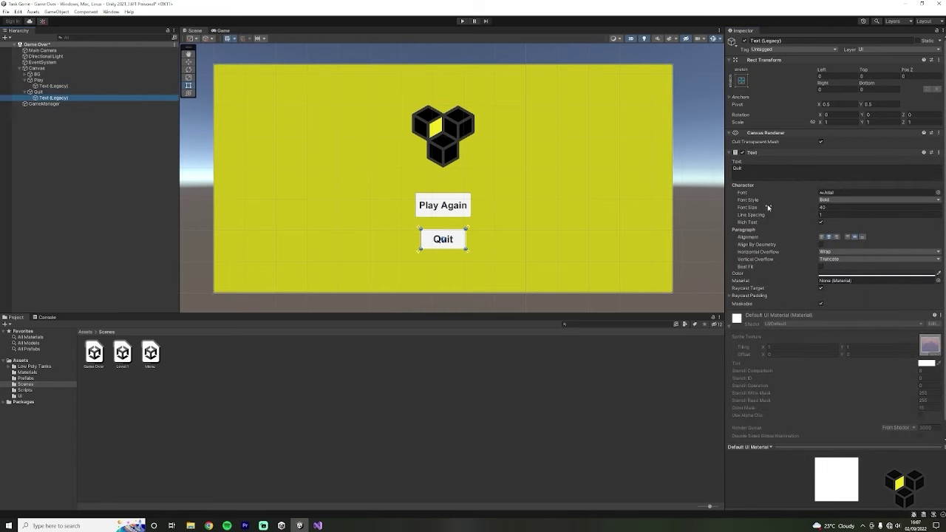
pyautogui.click(782, 177)
pyautogui.write('Main Menu')
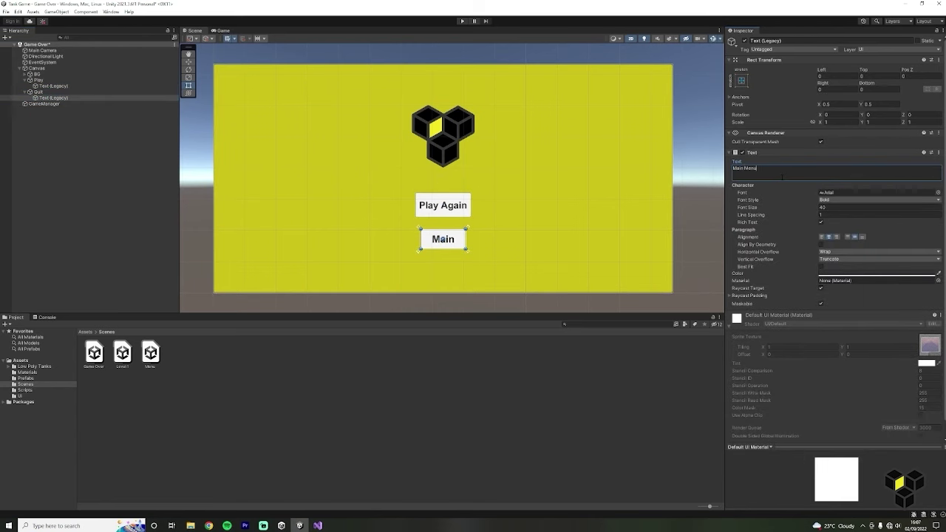
pyautogui.click(828, 208)
pyautogui.write('30')
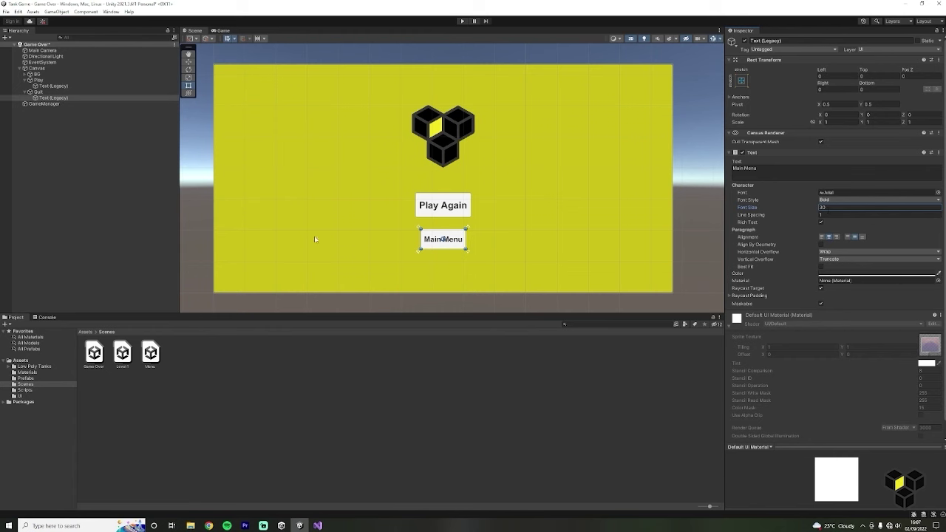
# Set the Quit button's On Click function to MainMenu.Menu in the Game Over scene.
pyautogui.click(38, 92)
pyautogui.click(812, 347)
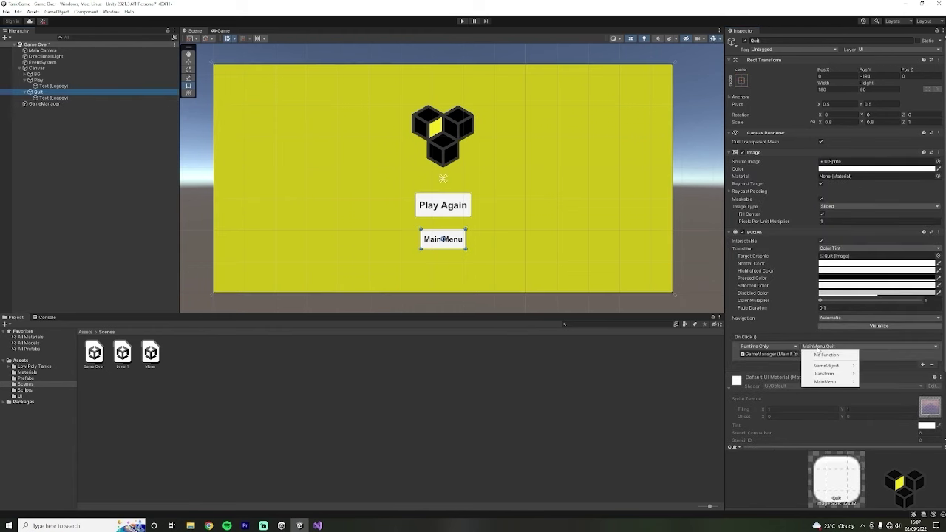
pyautogui.moveTo(828, 381)
pyautogui.click(747, 446)
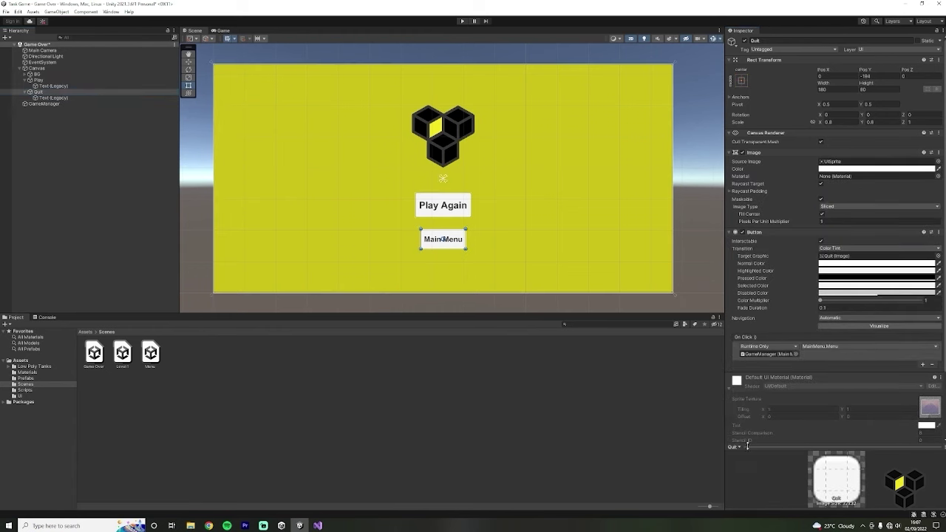
# Open the PlayerHealth script, add "using UnityEngine.SceneManagement;" below the UnityEngine.UI line, and save it.
pyautogui.doubleClick(207, 353)
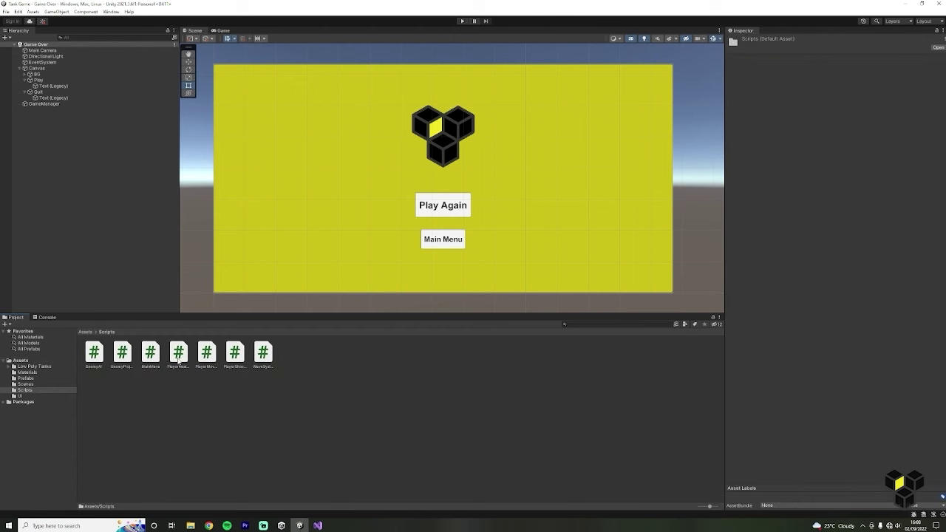
pyautogui.doubleClick(179, 354)
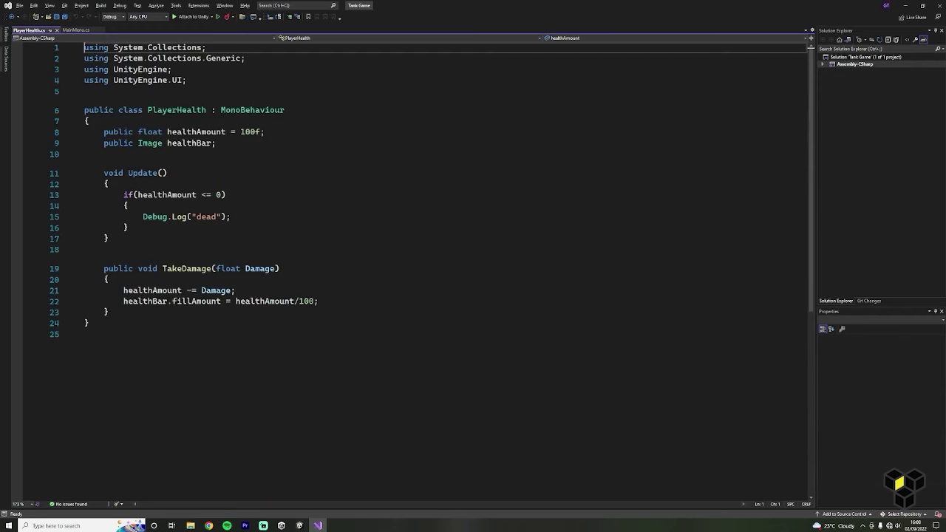
pyautogui.moveTo(217, 217); pyautogui.dragTo(222, 216)
pyautogui.click(192, 79)
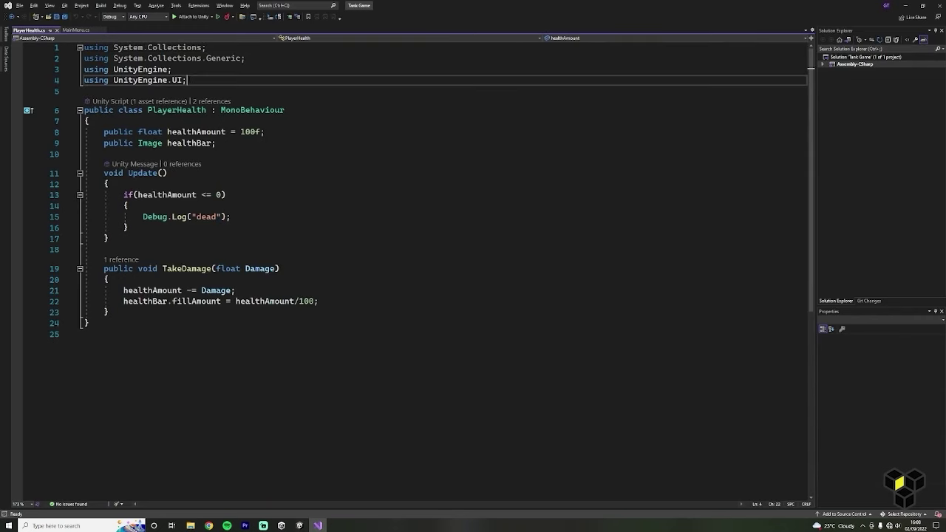
pyautogui.press('Return')
pyautogui.write('using un')
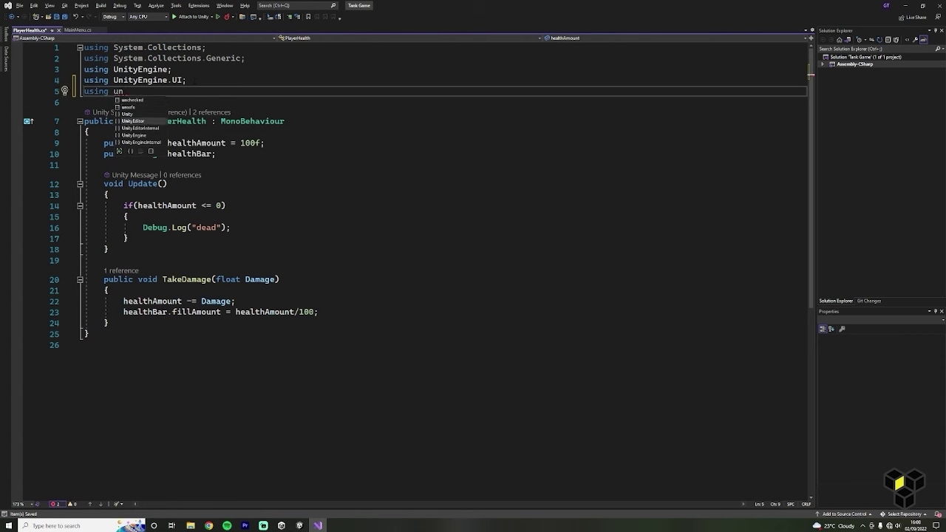
pyautogui.write('ityEngine.SceneManagement')
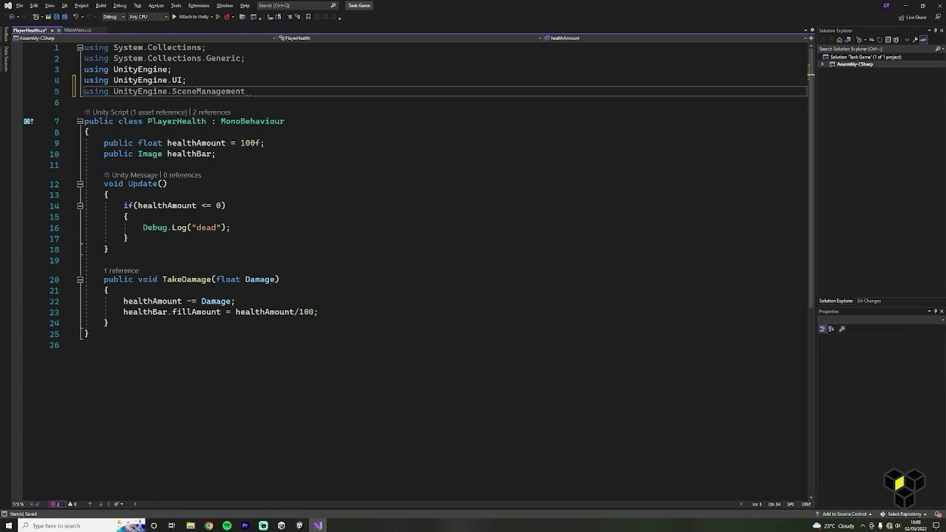
pyautogui.write(';')
pyautogui.hotkey('ctrl', 's')
# Replace the Debug.Log("dead") line in PlayerHealth's Update with SceneManager.LoadScene("Game Over"); and save the script.
pyautogui.moveTo(231, 227); pyautogui.dragTo(142, 227)
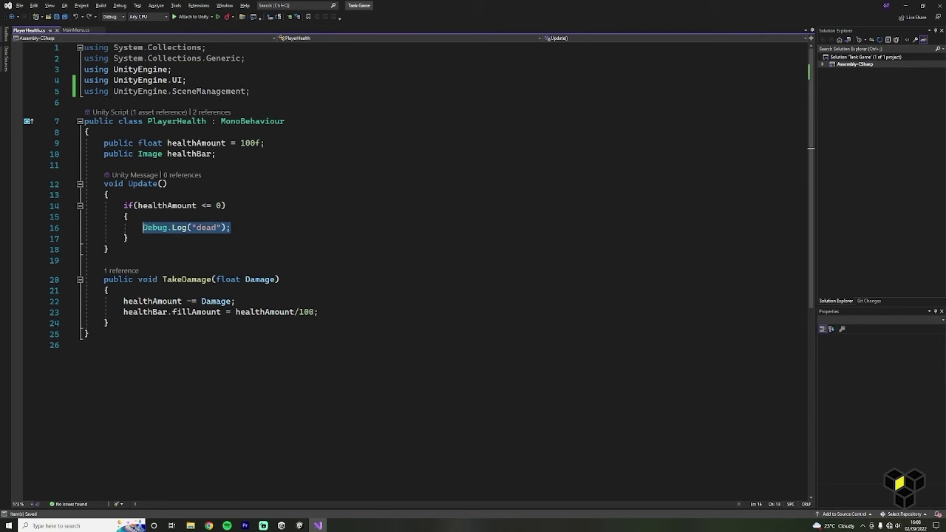
pyautogui.write('SceneManager.l')
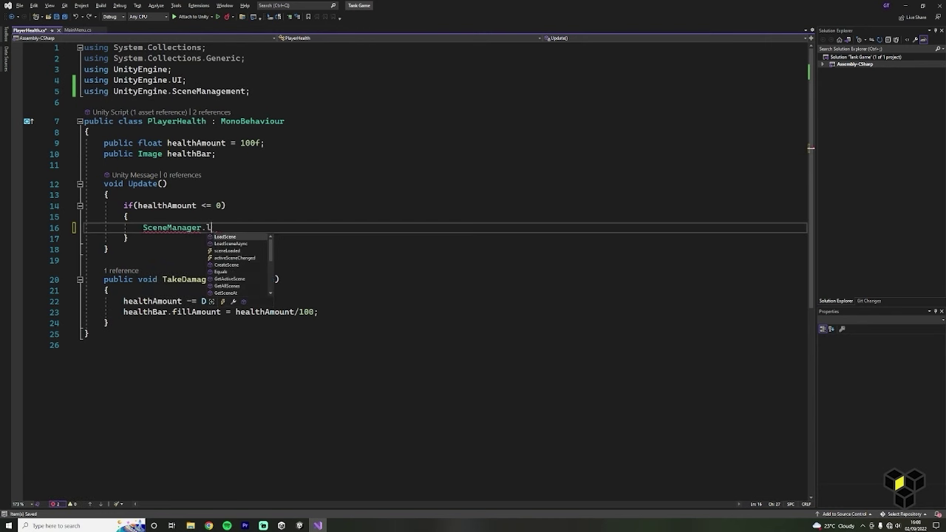
pyautogui.press('Tab')
pyautogui.write('("')
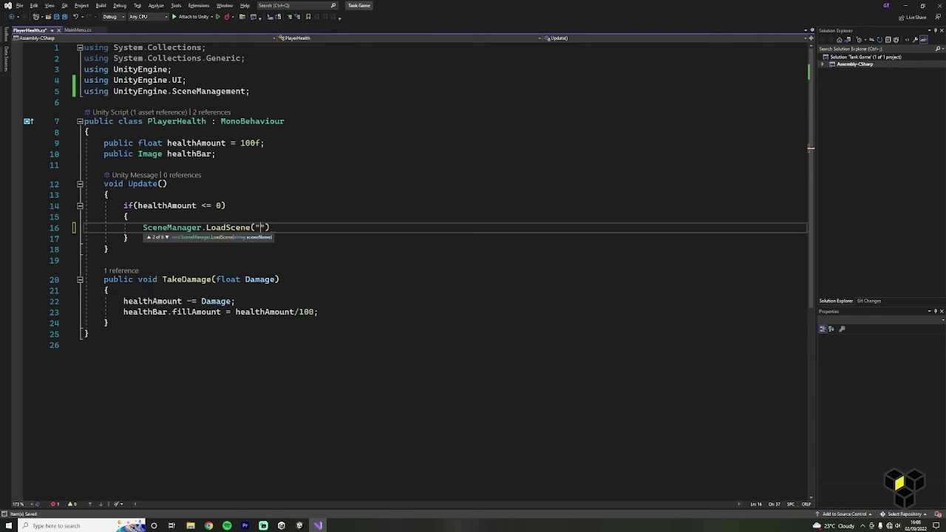
pyautogui.write('Game Over");')
pyautogui.hotkey('ctrl', 's')
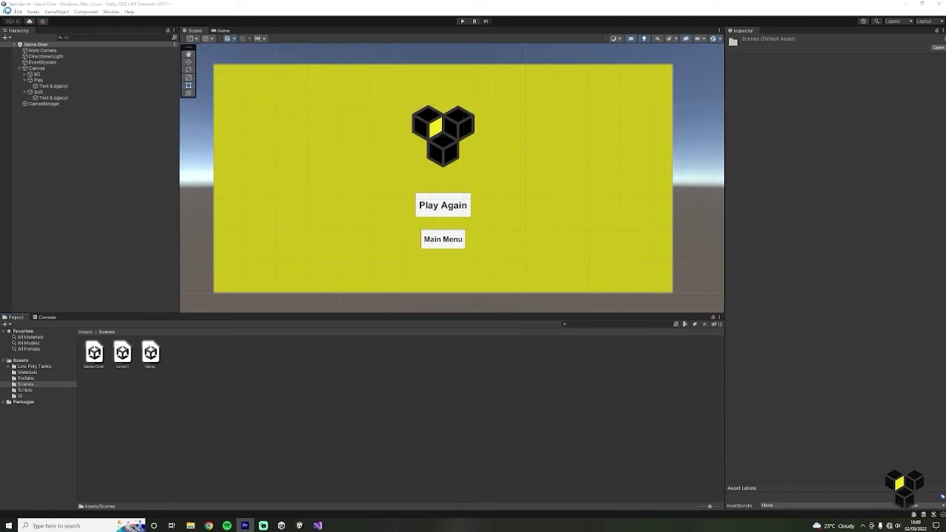
# Add the Menu and Game Over scenes to the build settings and move Level 1 down in the build order.
pyautogui.click(7, 11)
pyautogui.click(22, 103)
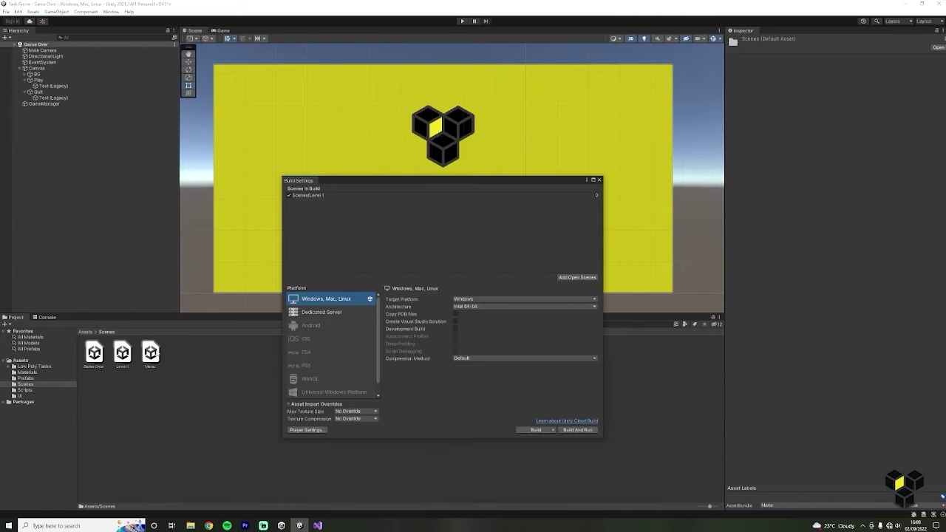
pyautogui.moveTo(151, 353); pyautogui.dragTo(353, 235)
pyautogui.moveTo(93, 350); pyautogui.dragTo(341, 225)
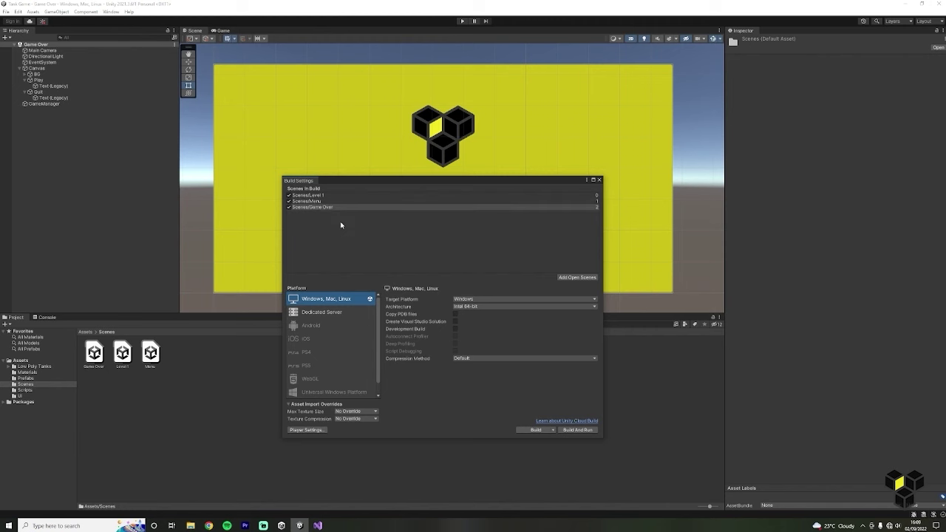
pyautogui.moveTo(327, 194); pyautogui.dragTo(327, 206)
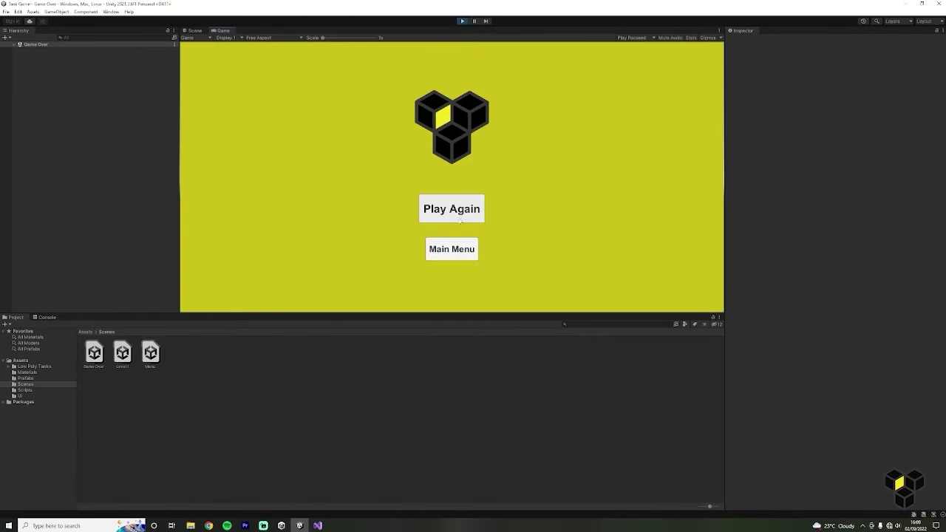
# Test the Game Over scene's Main Menu button and the Menu scene's Play button in play mode.
pyautogui.click(452, 250)
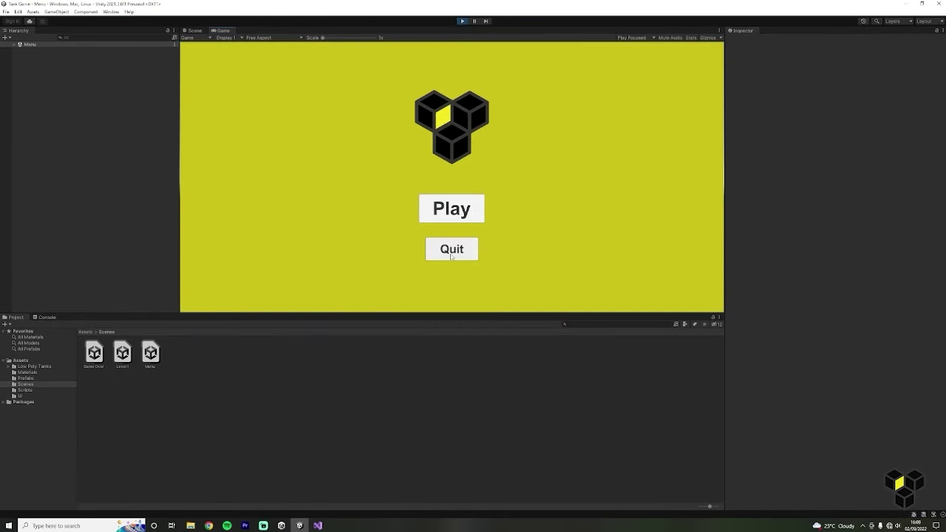
pyautogui.click(457, 210)
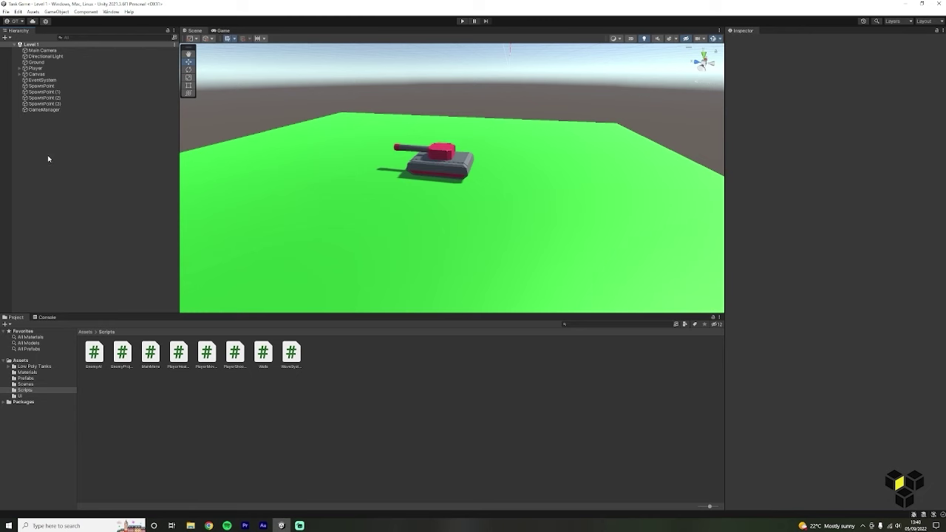
# Create an empty object named "Spawn Points" in the Level 1 scene.
pyautogui.rightClick(47, 155)
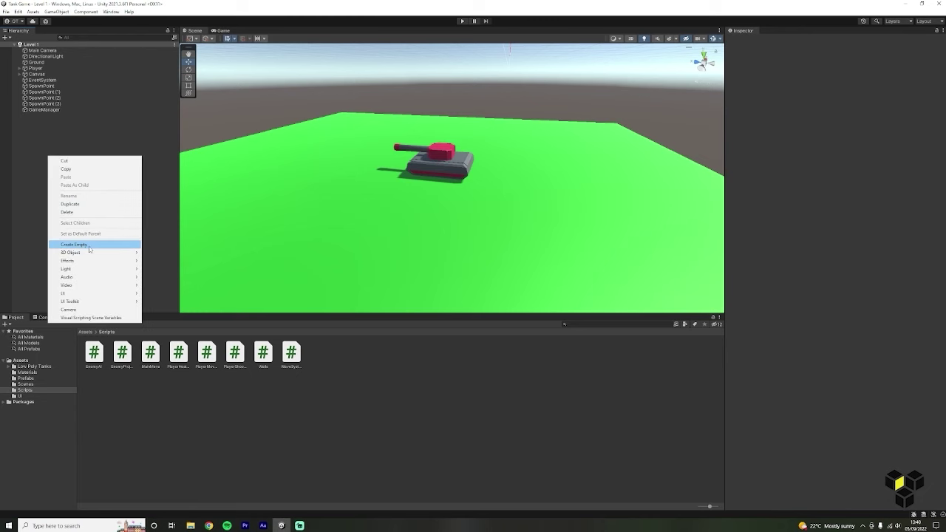
pyautogui.click(89, 245)
pyautogui.write('Spawn')
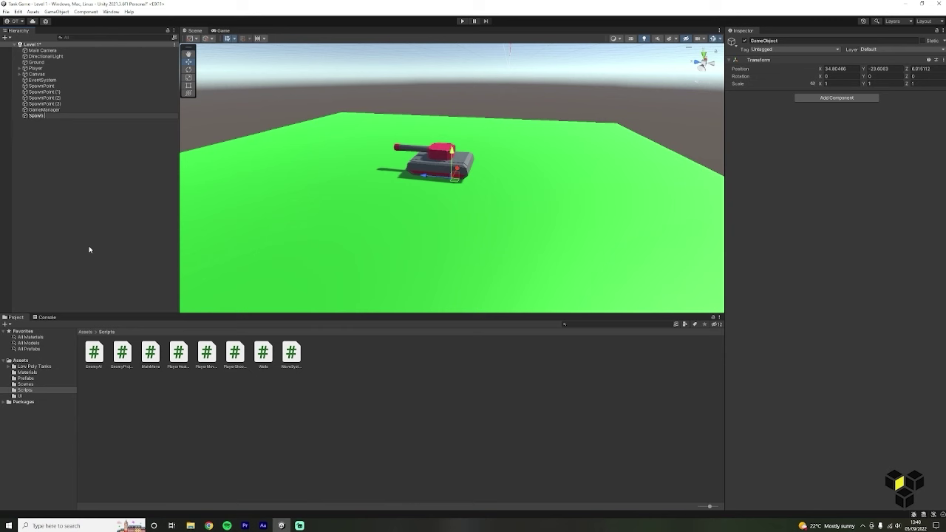
pyautogui.write(' Points')
pyautogui.press('Return')
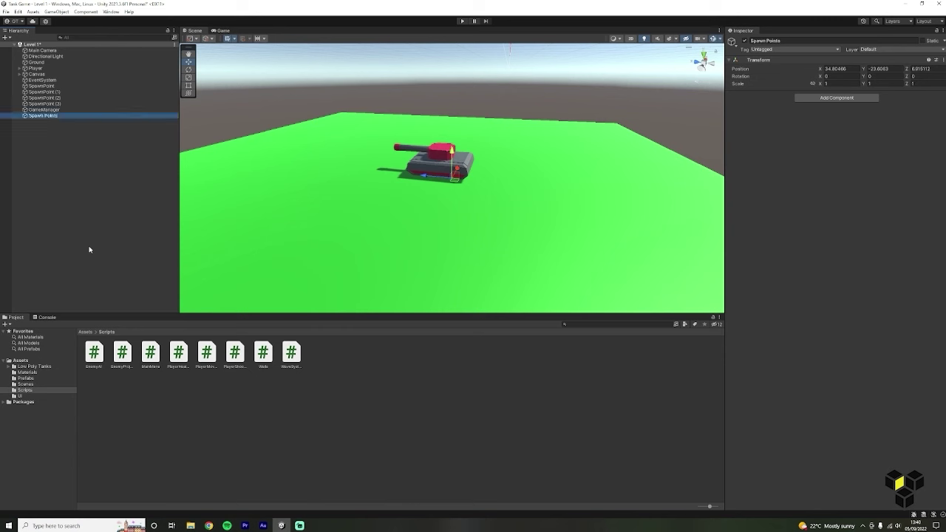
# Make all four SpawnPoint objects children of Spawn Points and collapse the group.
pyautogui.click(59, 103)
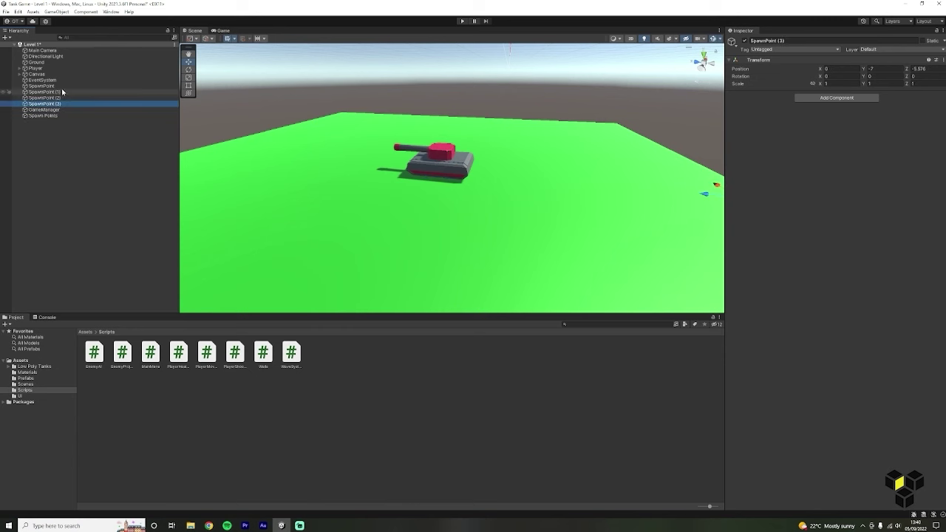
pyautogui.keyDown('shift'); pyautogui.click(44, 85); pyautogui.keyUp('shift')
pyautogui.moveTo(63, 93); pyautogui.dragTo(44, 115)
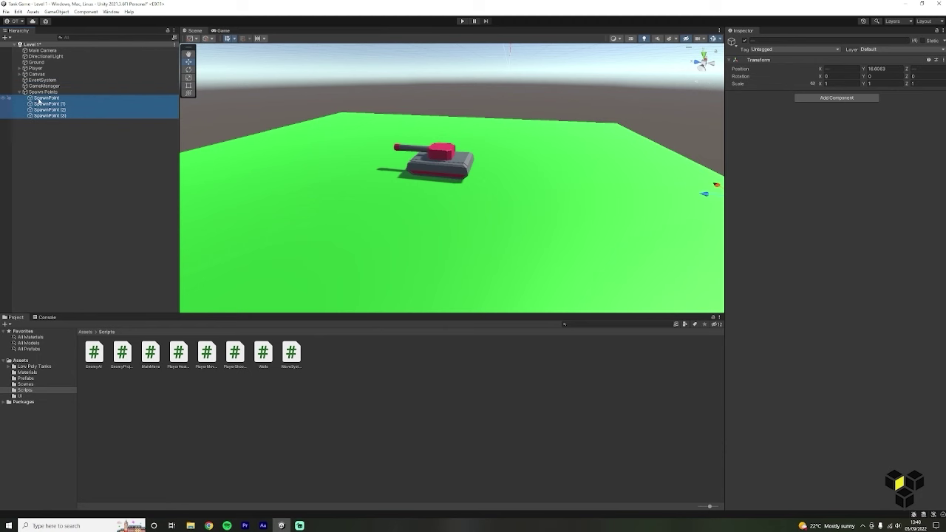
pyautogui.click(19, 91)
pyautogui.click(56, 112)
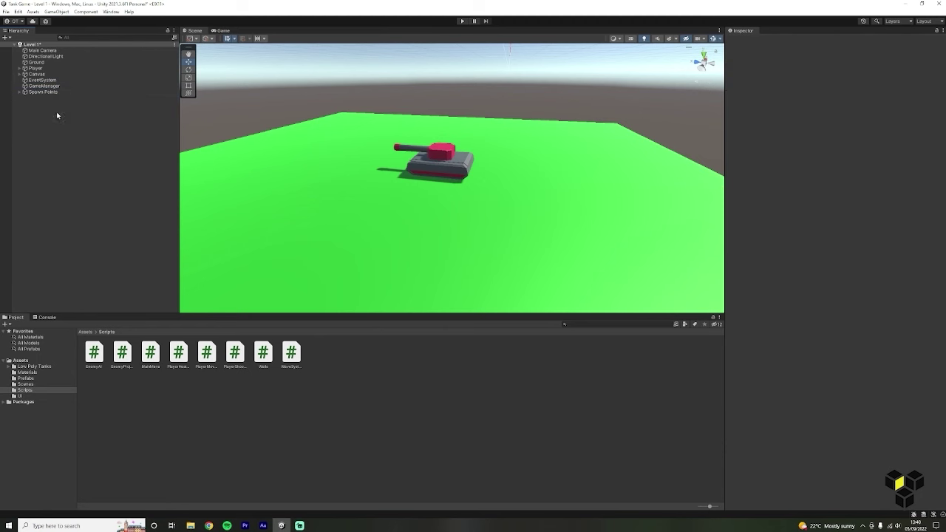
# Add a Rigidbody to the Player with gravity off, Y position frozen, and rotation frozen on X, Y and Z.
pyautogui.moveTo(403, 150)
pyautogui.mouseDown(button='middle')
pyautogui.moveTo(429, 168)
pyautogui.moveTo(408, 161)
pyautogui.mouseUp(button='middle')
pyautogui.scroll(-4, 419, 157)
pyautogui.scroll(3, 407, 161)
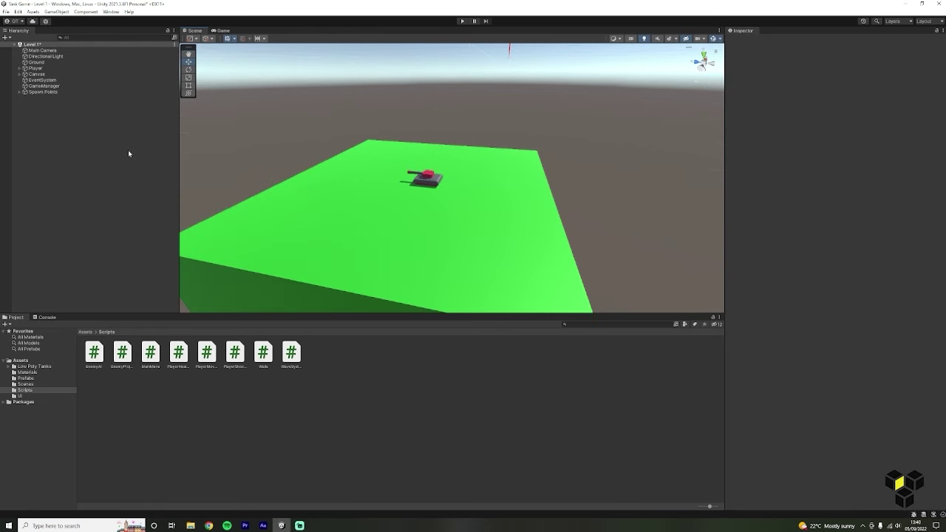
pyautogui.click(88, 67)
pyautogui.click(815, 283)
pyautogui.write('ri')
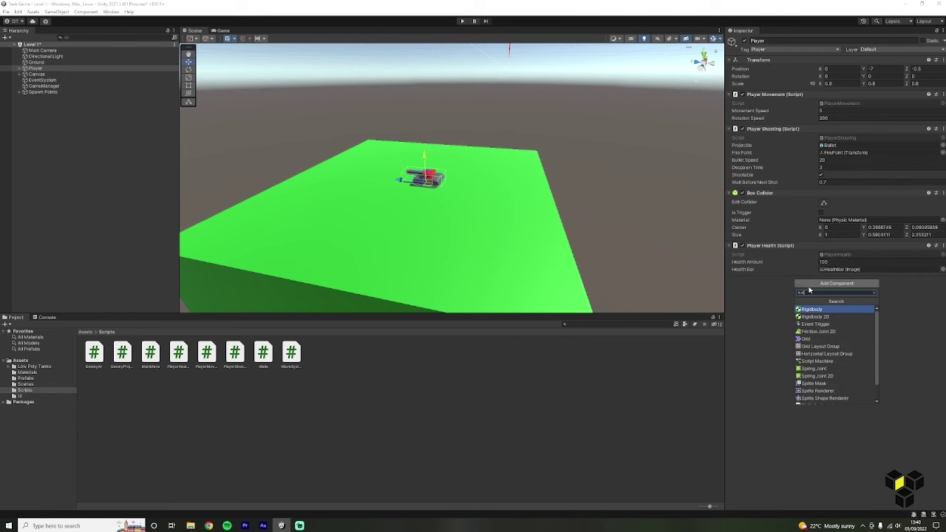
pyautogui.click(814, 310)
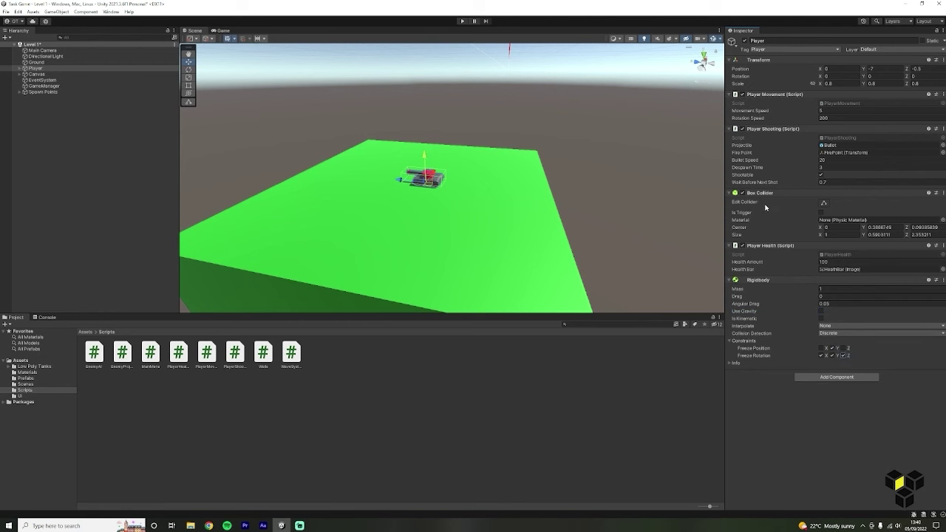
# Resize the Player's box collider to fit the tank body, about 0.70 high and 2.16 long.
pyautogui.scroll(7, 488, 182)
pyautogui.moveTo(310, 186); pyautogui.dragTo(403, 185, button='middle')
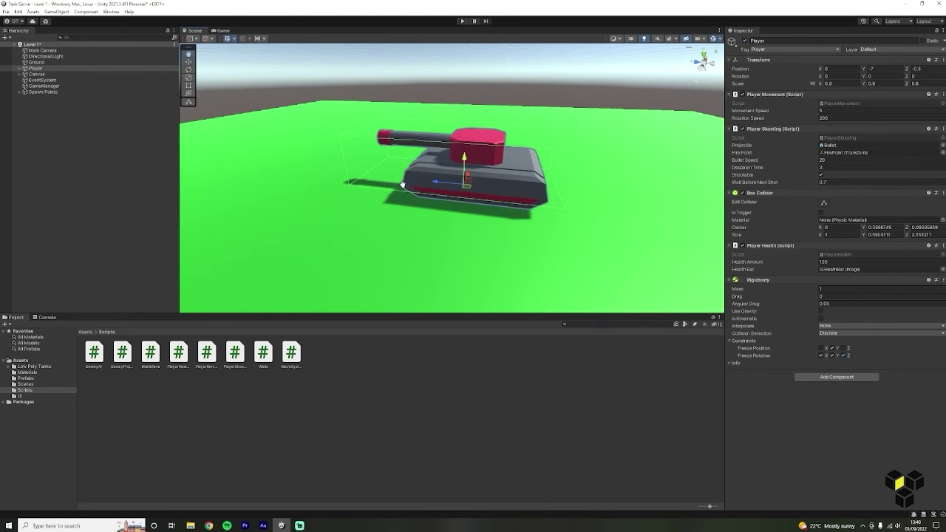
pyautogui.click(823, 203)
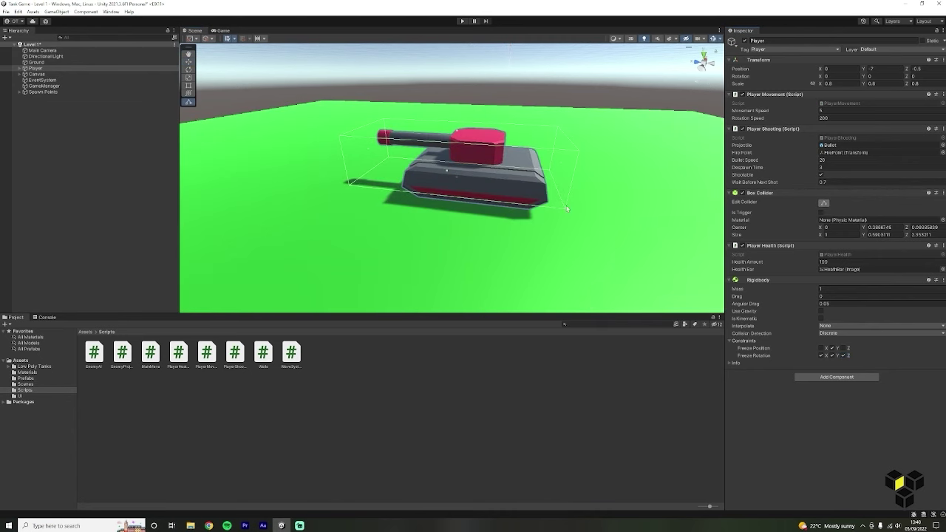
pyautogui.keyDown('alt'); pyautogui.moveTo(567, 209); pyautogui.dragTo(508, 204); pyautogui.keyUp('alt')
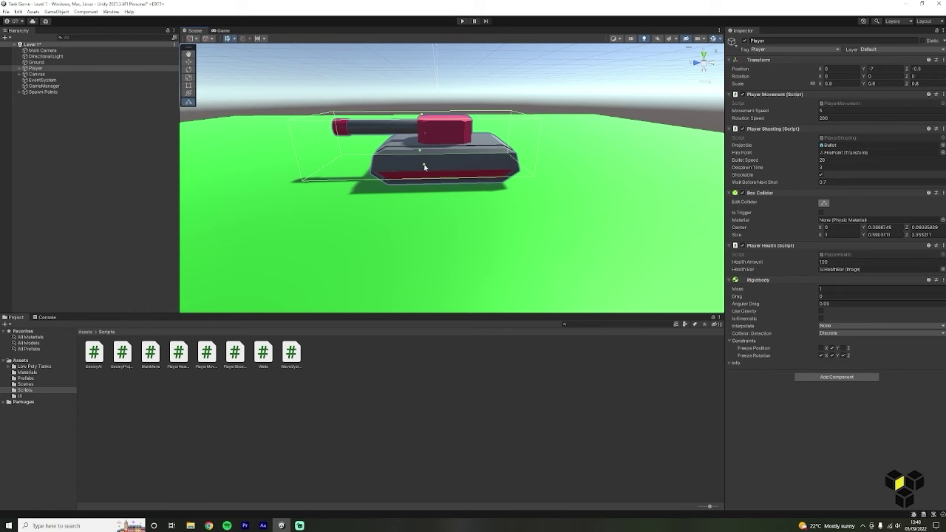
pyautogui.moveTo(424, 165); pyautogui.dragTo(423, 181)
pyautogui.moveTo(452, 217); pyautogui.dragTo(458, 195, button='right')
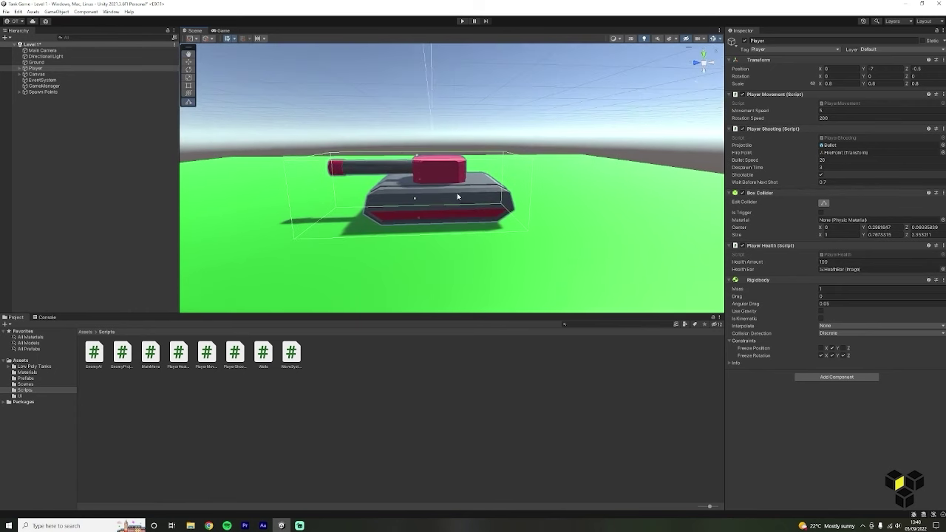
pyautogui.keyDown('alt'); pyautogui.moveTo(458, 197); pyautogui.dragTo(420, 195); pyautogui.keyUp('alt')
pyautogui.keyDown('alt'); pyautogui.moveTo(420, 195); pyautogui.dragTo(518, 174); pyautogui.keyUp('alt')
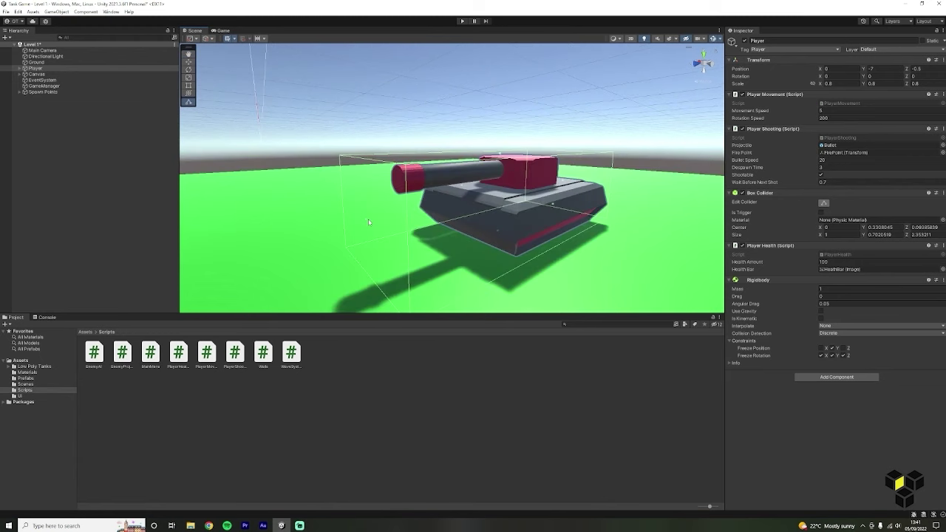
pyautogui.moveTo(368, 219); pyautogui.dragTo(392, 217)
pyautogui.keyDown('alt'); pyautogui.moveTo(393, 218); pyautogui.dragTo(222, 227); pyautogui.keyUp('alt')
pyautogui.scroll(-5, 229, 227)
pyautogui.moveTo(512, 229); pyautogui.dragTo(444, 231)
# Open the Enemy prefab from the Prefabs folder for editing.
pyautogui.click(86, 332)
pyautogui.click(150, 358)
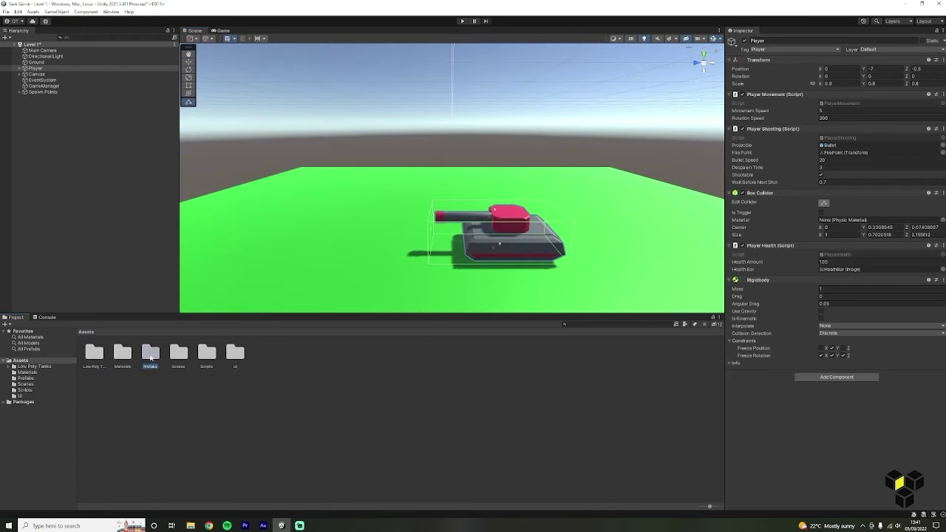
pyautogui.doubleClick(150, 354)
pyautogui.click(150, 352)
pyautogui.doubleClick(150, 352)
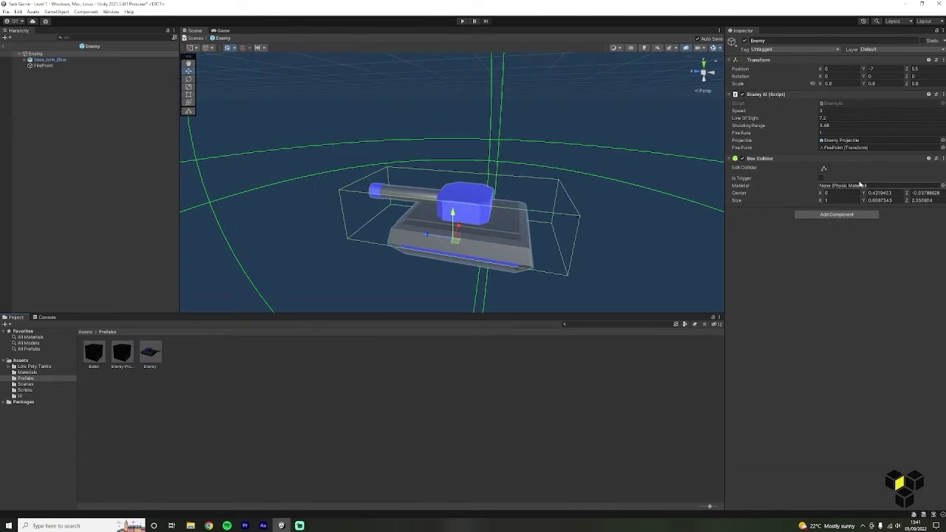
# Resize the Enemy prefab's box collider to fit its tank, about 0.71 high and 1.75 long.
pyautogui.click(824, 168)
pyautogui.keyDown('alt'); pyautogui.moveTo(414, 211); pyautogui.dragTo(562, 222); pyautogui.keyUp('alt')
pyautogui.moveTo(561, 222); pyautogui.dragTo(547, 169, button='middle')
pyautogui.moveTo(444, 198); pyautogui.dragTo(444, 186)
pyautogui.moveTo(211, 160); pyautogui.dragTo(455, 179)
pyautogui.moveTo(394, 194); pyautogui.dragTo(584, 198)
pyautogui.moveTo(584, 198); pyautogui.dragTo(501, 205, button='middle')
pyautogui.moveTo(501, 178); pyautogui.dragTo(488, 214)
pyautogui.scroll(-3, 488, 214)
pyautogui.moveTo(488, 214); pyautogui.dragTo(398, 213, button='middle')
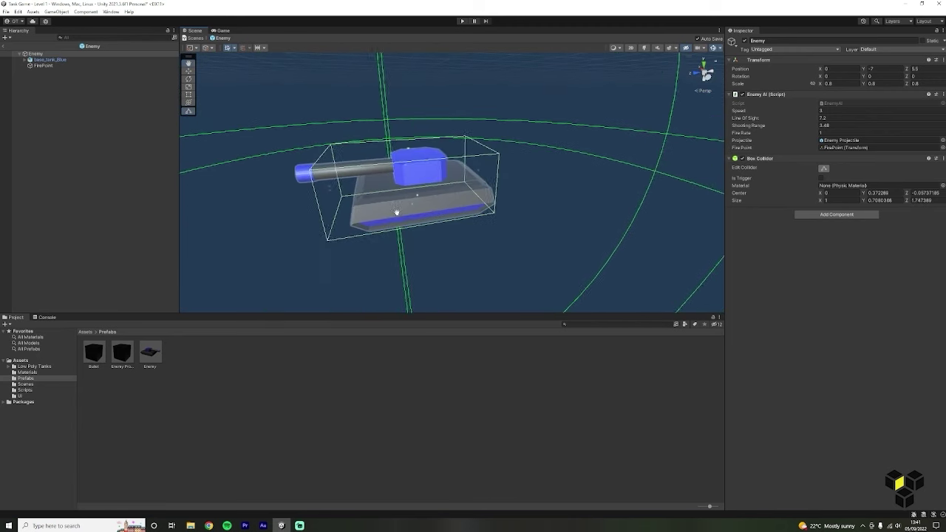
# Add a Rigidbody to the Enemy prefab with gravity off, freeze its Y position and rotation, and return to the scene.
pyautogui.click(837, 214)
pyautogui.click(825, 244)
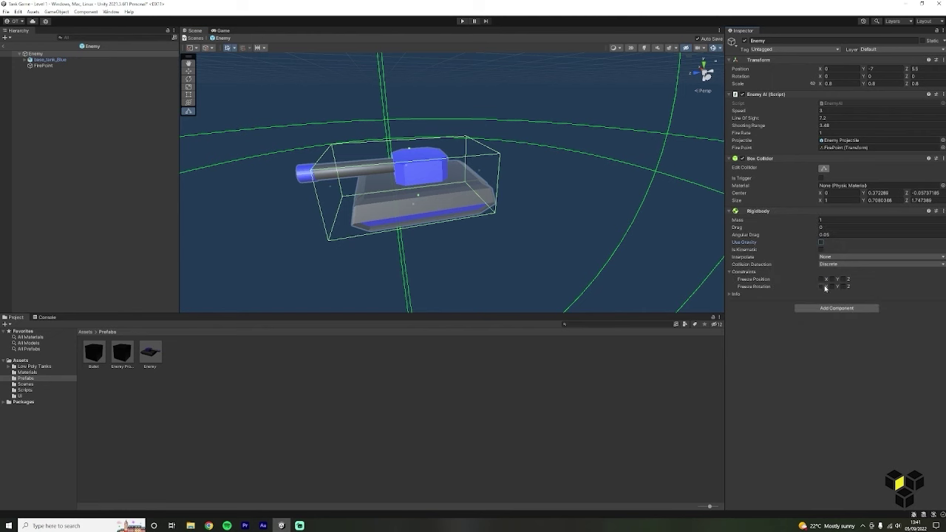
pyautogui.click(832, 279)
pyautogui.click(823, 287)
pyautogui.click(4, 45)
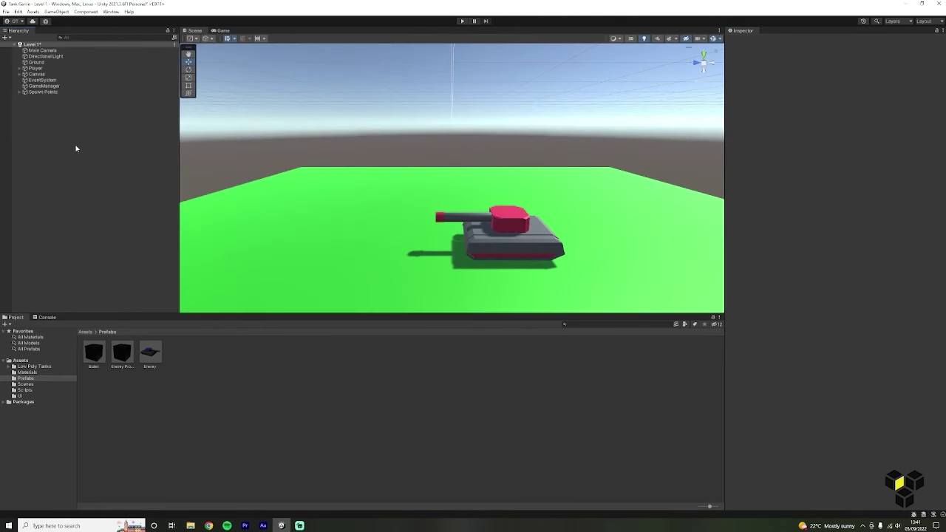
# Create a cube in the scene, reset its transform and rename it Wall.
pyautogui.rightClick(86, 146)
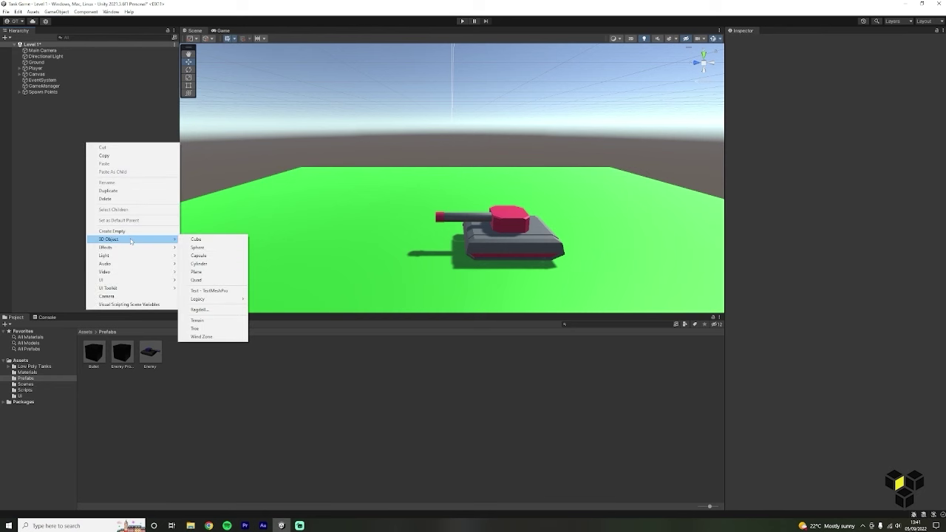
pyautogui.click(194, 238)
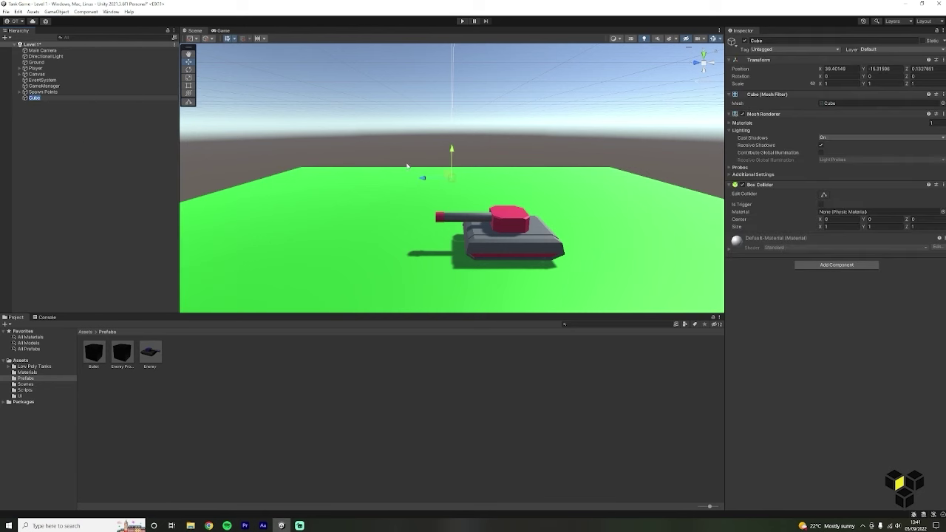
pyautogui.click(770, 66)
pyautogui.rightClick(780, 65)
pyautogui.click(796, 68)
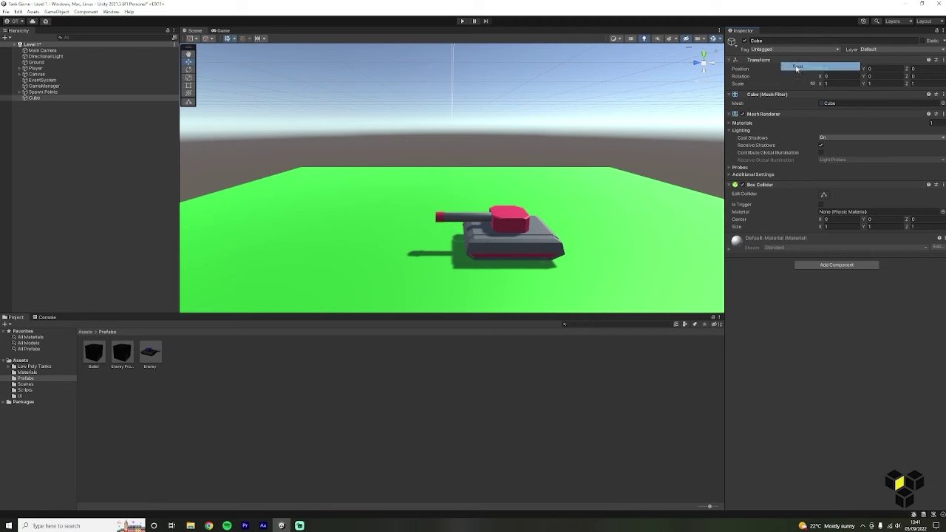
pyautogui.click(787, 40)
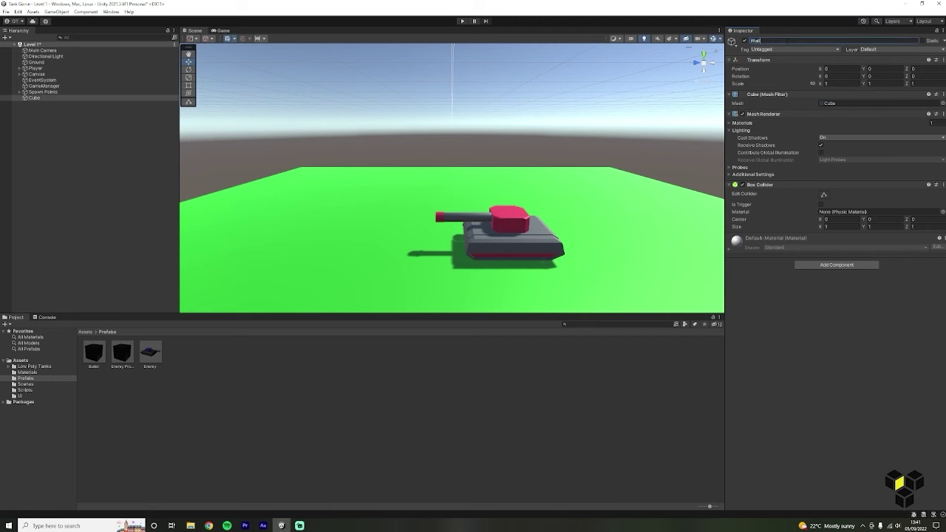
# Stretch the wall to about 16.72 along X and set its Y position to -6.
pyautogui.doubleClick(44, 98)
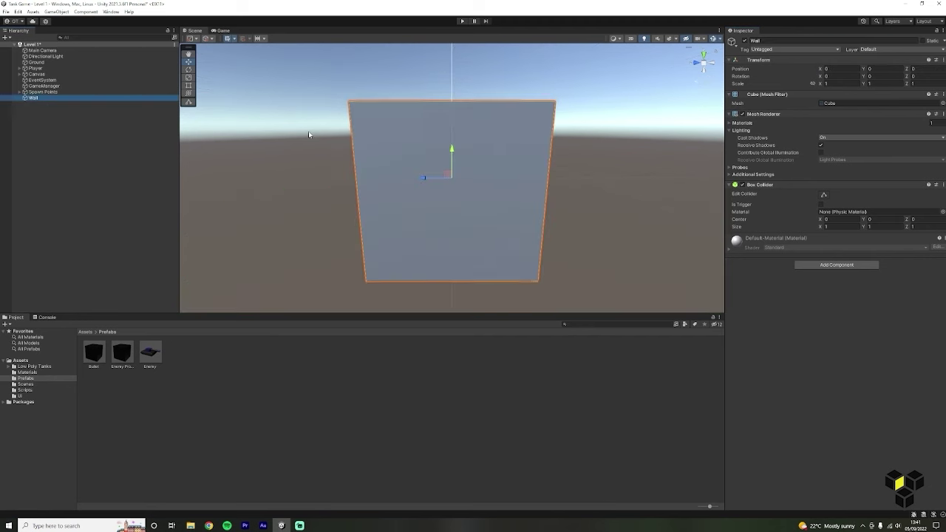
pyautogui.moveTo(533, 205); pyautogui.dragTo(493, 233, button='right')
pyautogui.scroll(-5, 511, 209)
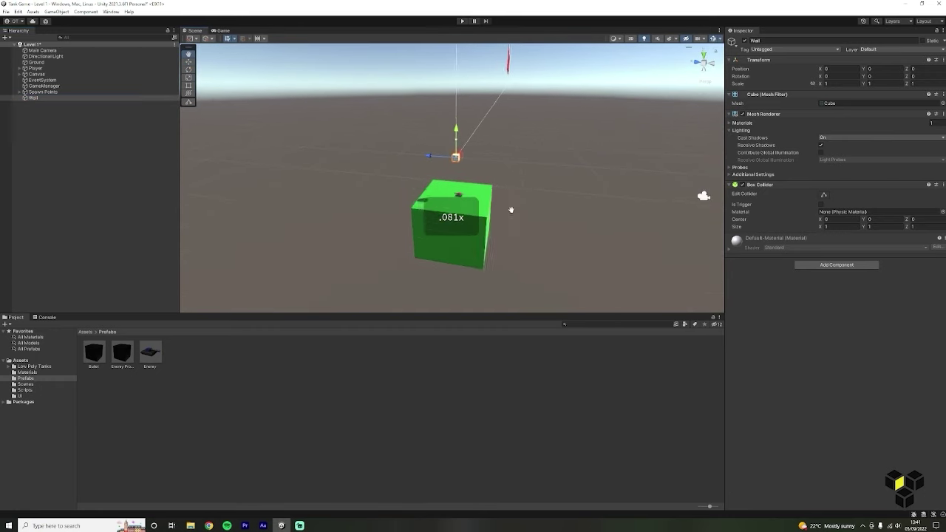
pyautogui.scroll(4, 508, 212)
pyautogui.scroll(4, 496, 213)
pyautogui.moveTo(495, 213); pyautogui.dragTo(489, 189, button='middle')
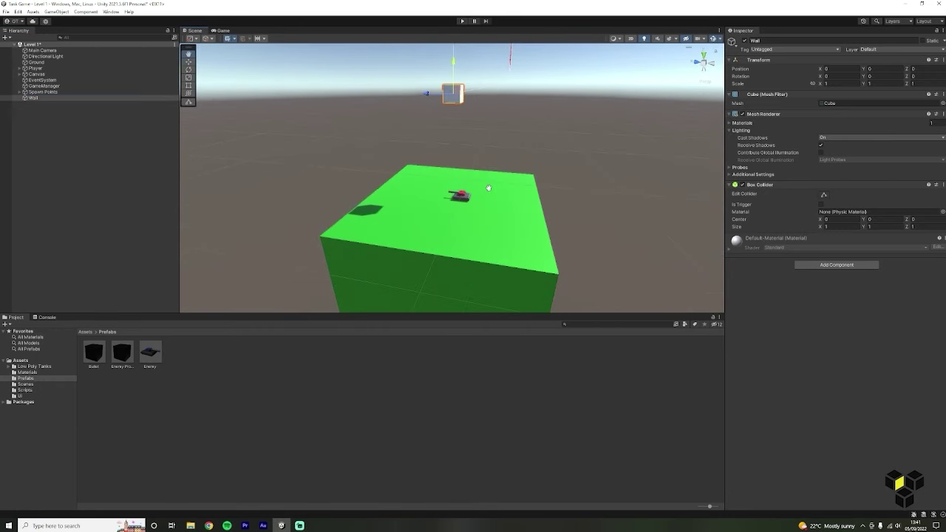
pyautogui.scroll(1, 490, 191)
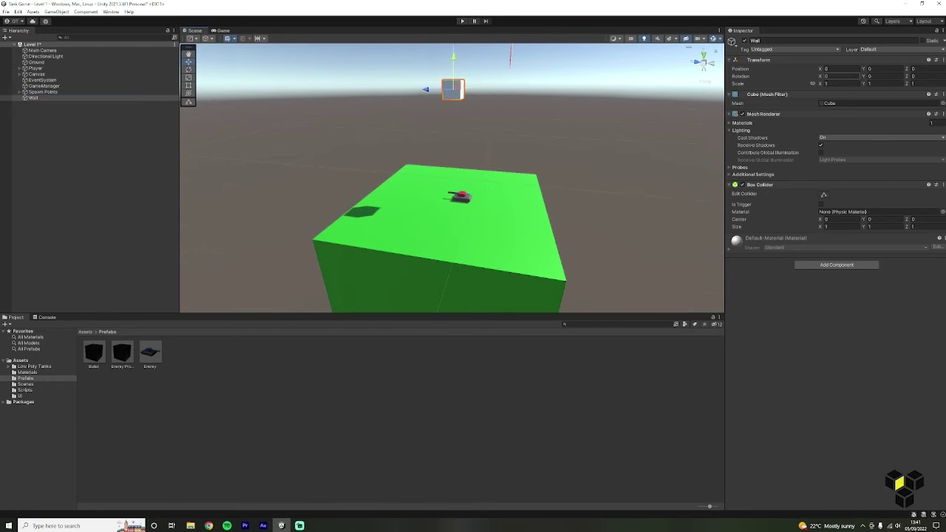
pyautogui.click(829, 84)
pyautogui.moveTo(828, 84); pyautogui.dragTo(78, 84)
pyautogui.moveTo(864, 68); pyautogui.dragTo(770, 87)
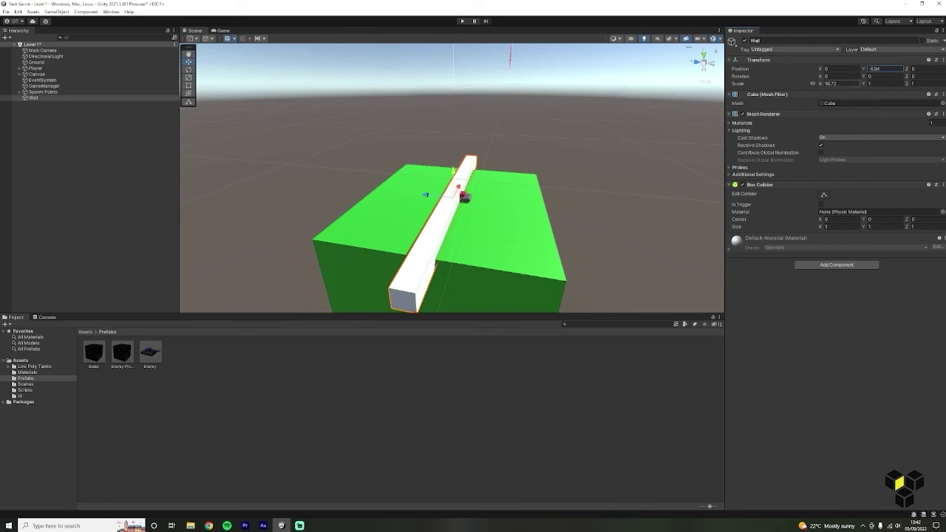
pyautogui.moveTo(821, 68); pyautogui.dragTo(796, 74)
pyautogui.hotkey('ctrl', 'z')
pyautogui.click(881, 69)
pyautogui.write('-6')
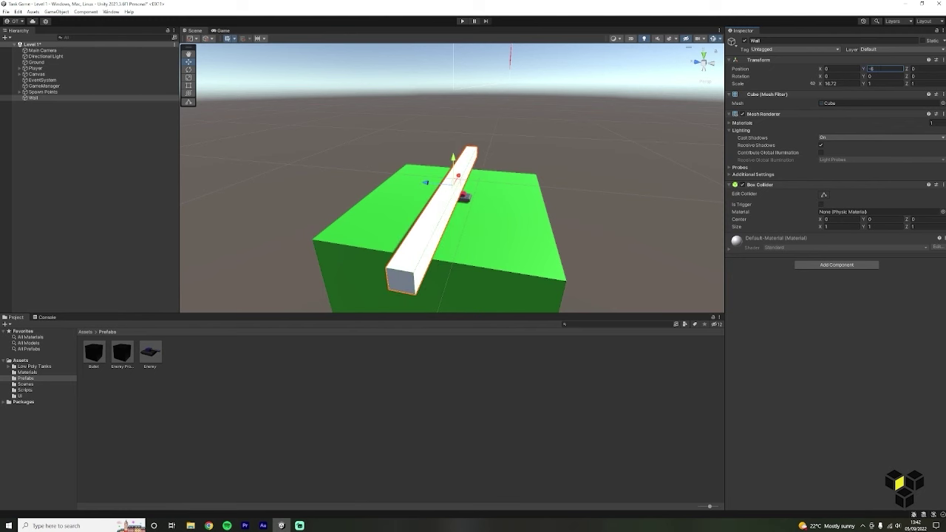
pyautogui.press('Tab')
# Move the wall to the ground's edge, with Y at -7 and Z at about 6.58.
pyautogui.moveTo(907, 69); pyautogui.dragTo(40, 68)
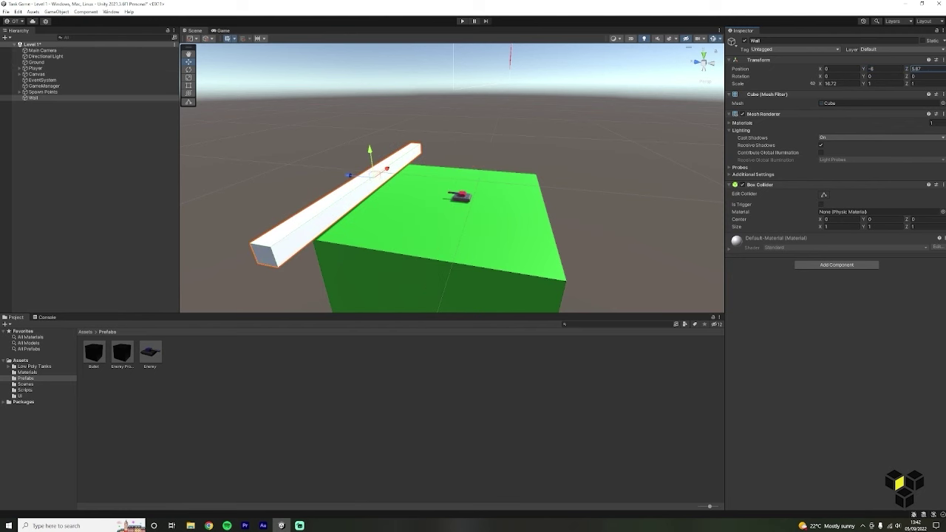
pyautogui.scroll(4, 275, 243)
pyautogui.click(888, 69)
pyautogui.write('-7')
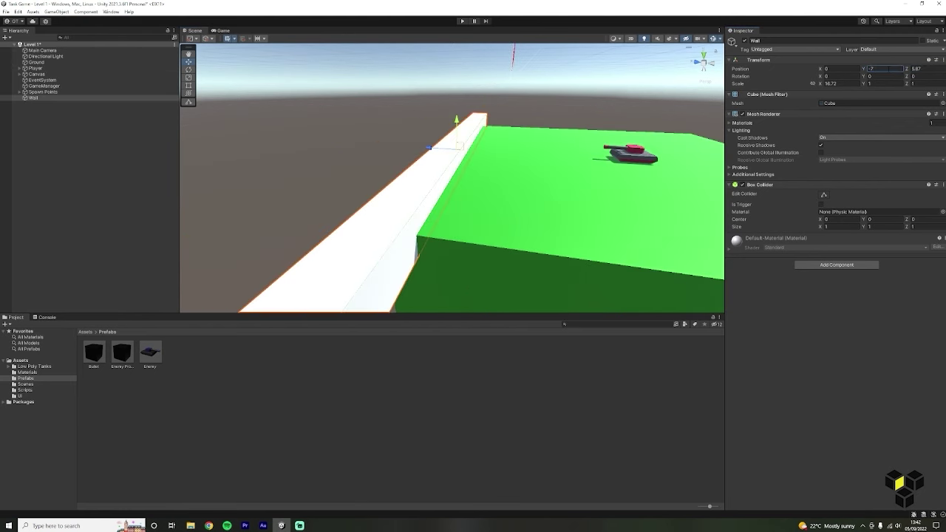
pyautogui.moveTo(430, 149); pyautogui.dragTo(414, 149)
pyautogui.moveTo(415, 149); pyautogui.dragTo(562, 152, button='right')
# Adjust the wall's X scale to 14.5 to match the length of the ground's edge.
pyautogui.moveTo(820, 84); pyautogui.dragTo(777, 92)
pyautogui.moveTo(650, 118); pyautogui.dragTo(618, 130, button='right')
pyautogui.moveTo(819, 83); pyautogui.dragTo(830, 86)
# Duplicate the wall and move the copy to the ground's opposite edge, at Z about -6.67.
pyautogui.moveTo(444, 144); pyautogui.dragTo(71, 148, button='right')
pyautogui.hotkey('ctrl', 'd')
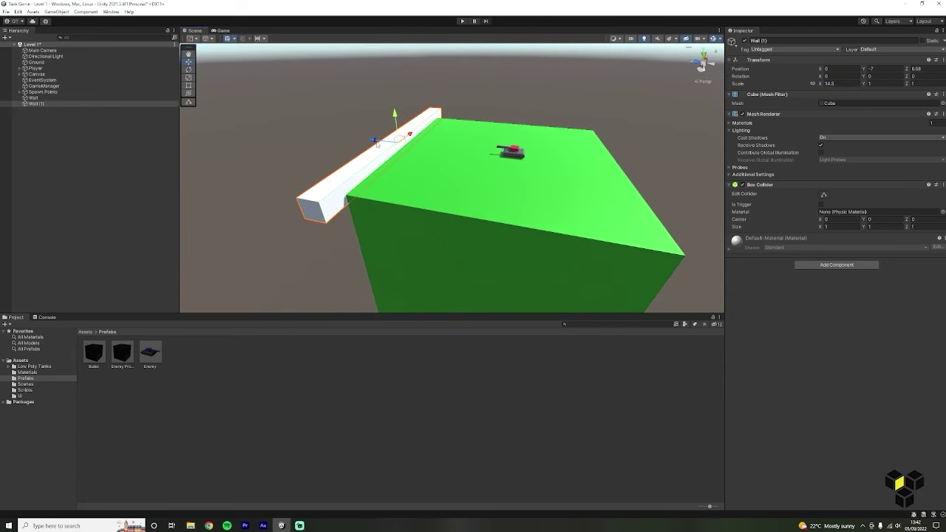
pyautogui.moveTo(376, 139); pyautogui.dragTo(566, 168)
# Create two more wall copies rotated 90 degrees in Y and place them along the remaining ground edges, at X about -6.8 and 6.76.
pyautogui.hotkey('ctrl', 'd')
pyautogui.write('90')
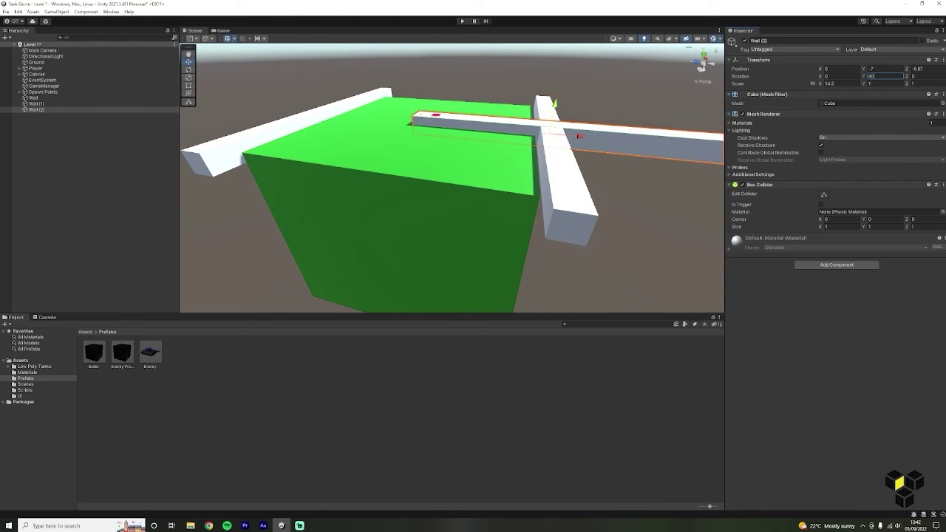
pyautogui.moveTo(579, 136); pyautogui.dragTo(439, 125)
pyautogui.scroll(-5, 440, 125)
pyautogui.keyDown('alt'); pyautogui.moveTo(568, 118); pyautogui.dragTo(591, 126); pyautogui.keyUp('alt')
pyautogui.hotkey('ctrl', 'd')
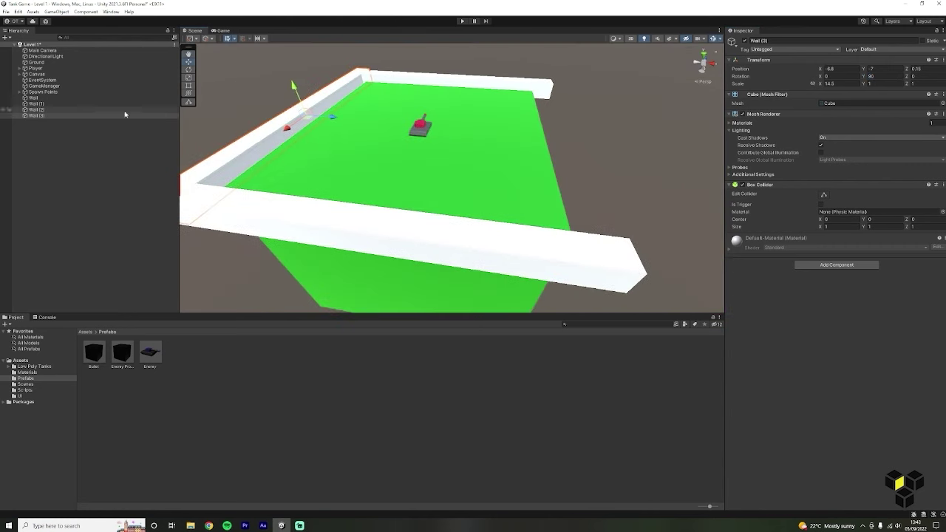
pyautogui.moveTo(355, 120); pyautogui.dragTo(591, 138)
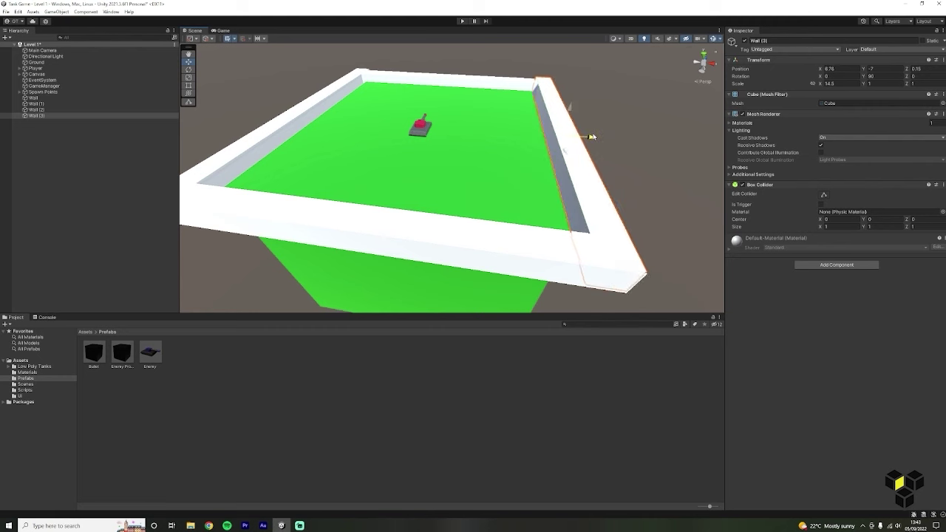
# Disable the Mesh Renderer on all four walls while keeping their box colliders.
pyautogui.keyDown('shift'); pyautogui.click(71, 99); pyautogui.keyUp('shift')
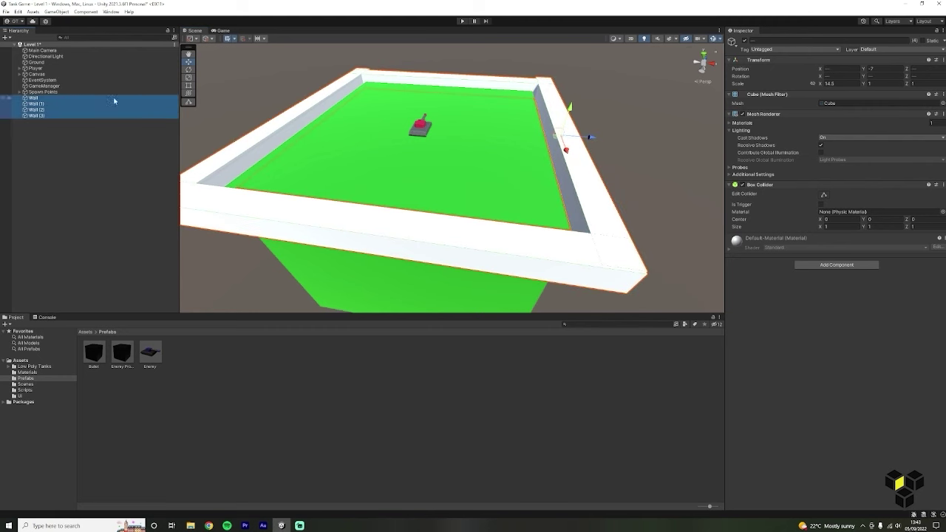
pyautogui.click(742, 114)
pyautogui.click(162, 161)
# Create an empty object named Walls and nest the four wall objects under it.
pyautogui.rightClick(39, 136)
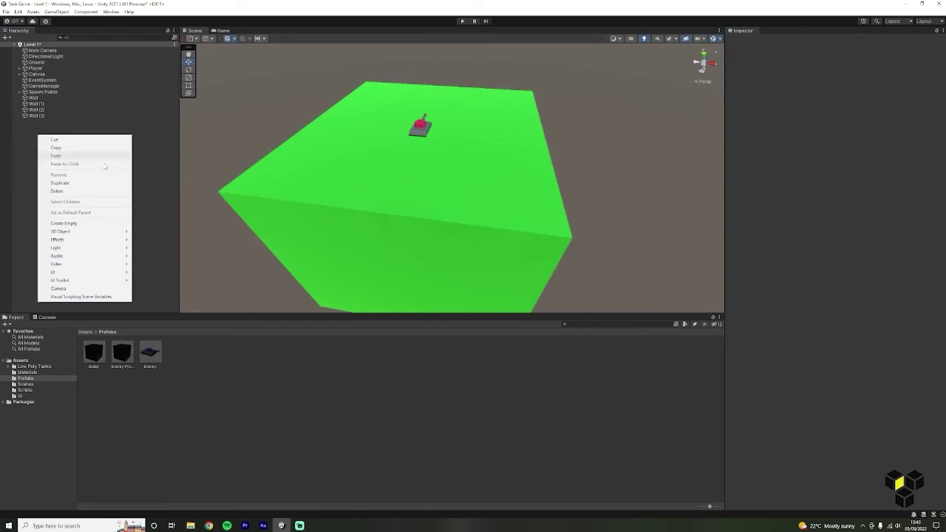
pyautogui.click(92, 229)
pyautogui.write('Walls')
pyautogui.press('Return')
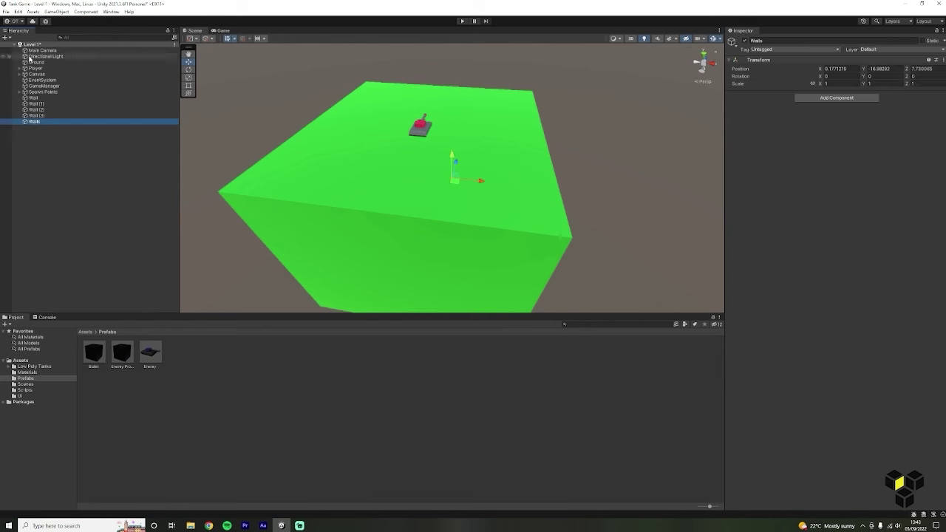
pyautogui.click(52, 98)
pyautogui.keyDown('shift'); pyautogui.click(61, 115); pyautogui.keyUp('shift')
pyautogui.moveTo(43, 105); pyautogui.dragTo(35, 121)
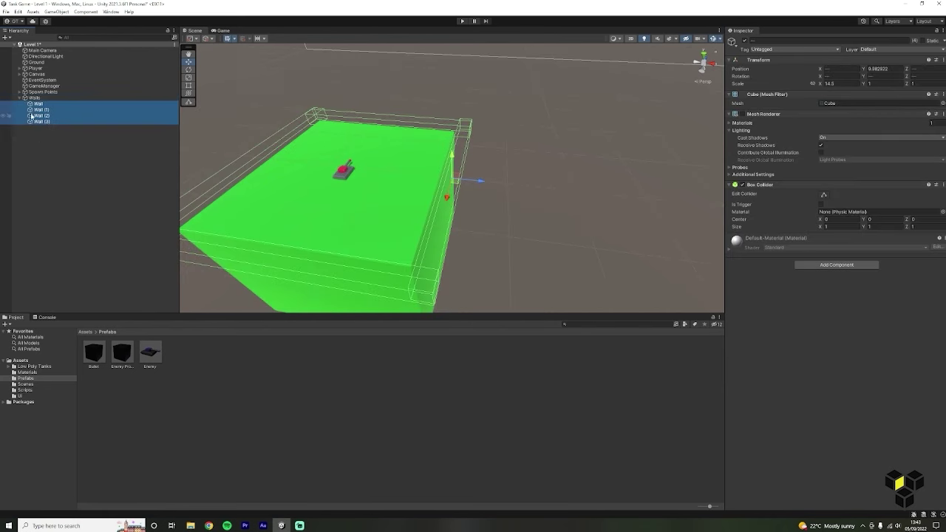
pyautogui.click(64, 144)
pyautogui.click(19, 97)
# Set the TakeDamage value in the EnemyProjectile script to 1 in Visual Studio and playtest Level 1 in Unity.
pyautogui.click(462, 21)
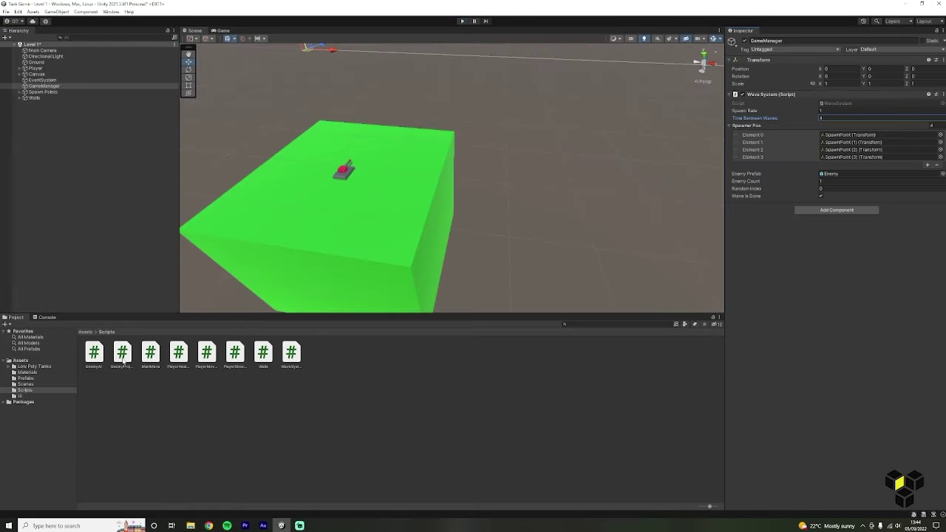
pyautogui.doubleClick(122, 354)
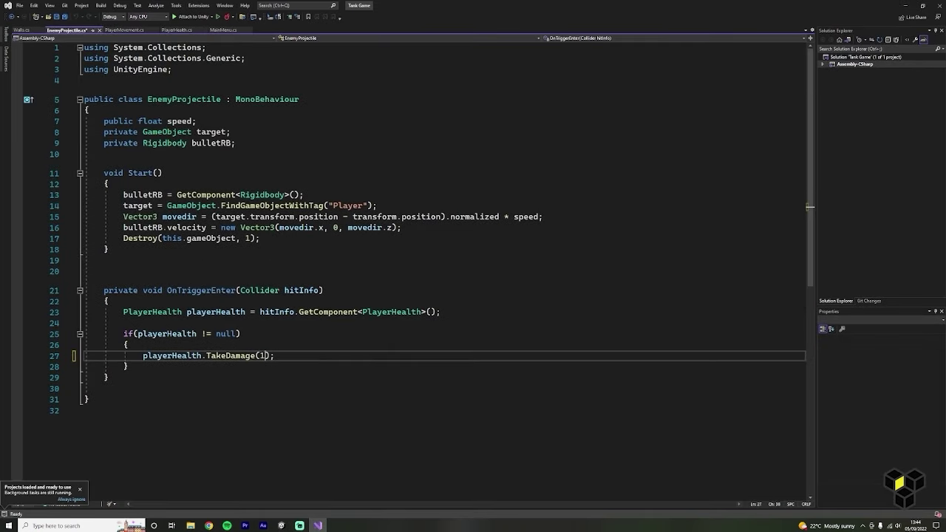
pyautogui.hotkey('alt', 'Tab')
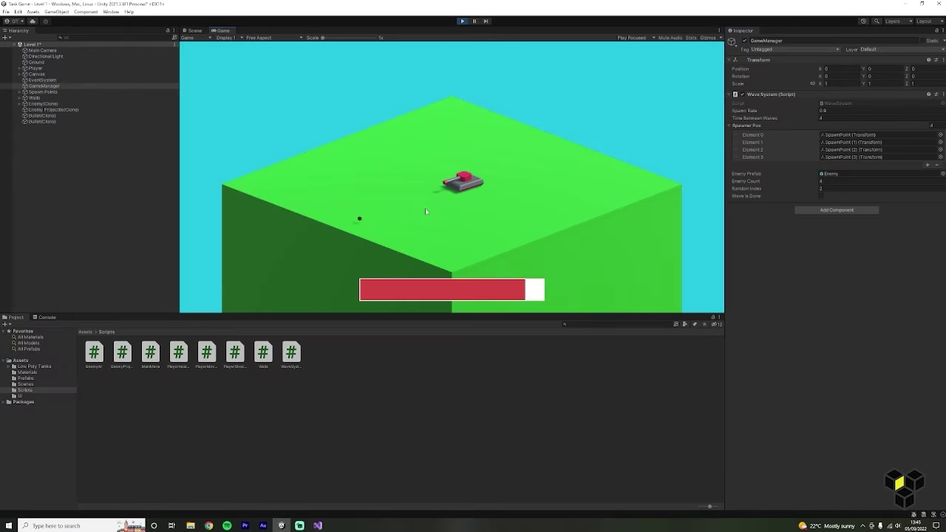
pyautogui.press('w')
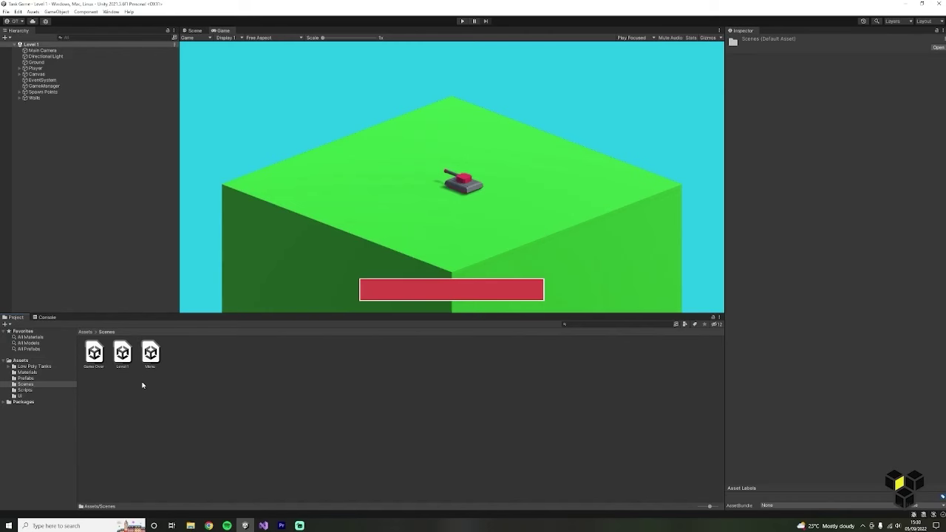
# Duplicate the Level 1 scene as Level 2 and open the copy.
pyautogui.click(126, 356)
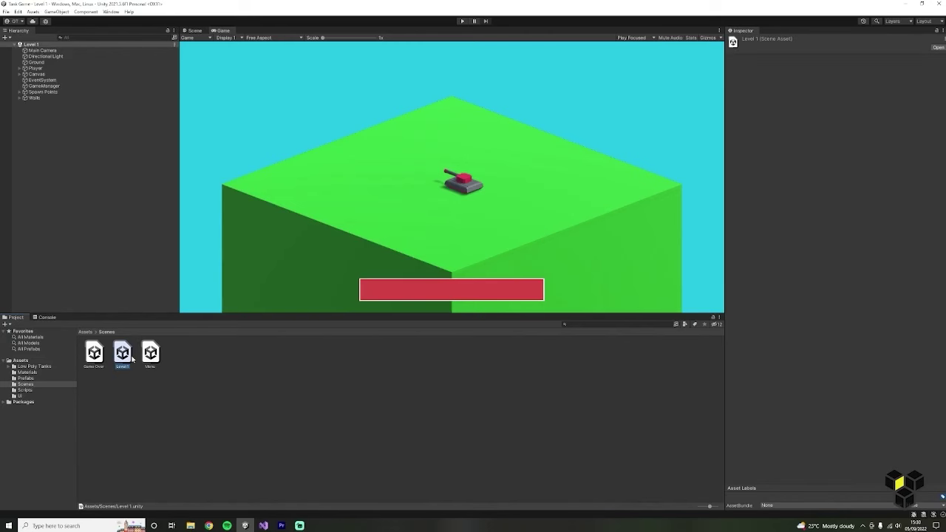
pyautogui.hotkey('ctrl', 'd')
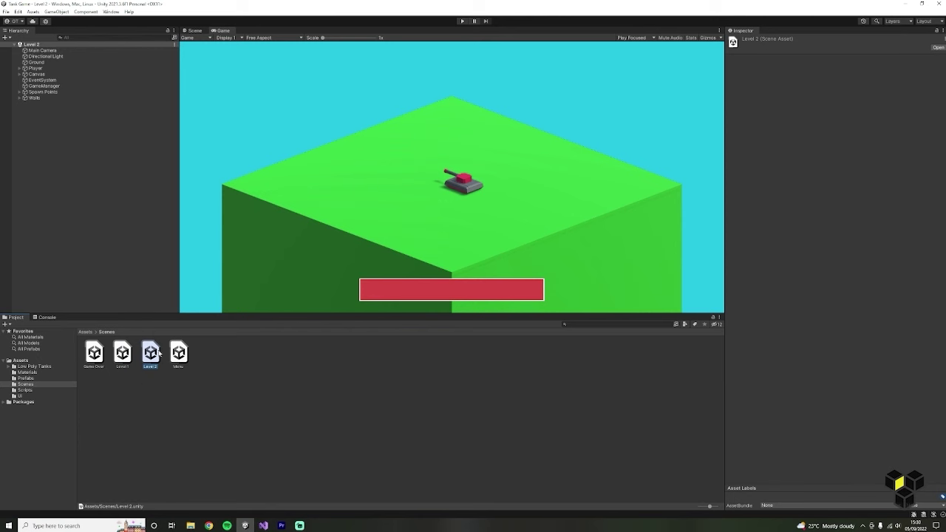
# Duplicate the GroundMat material in the Materials folder and apply the copy to the Level 2 ground.
pyautogui.click(86, 332)
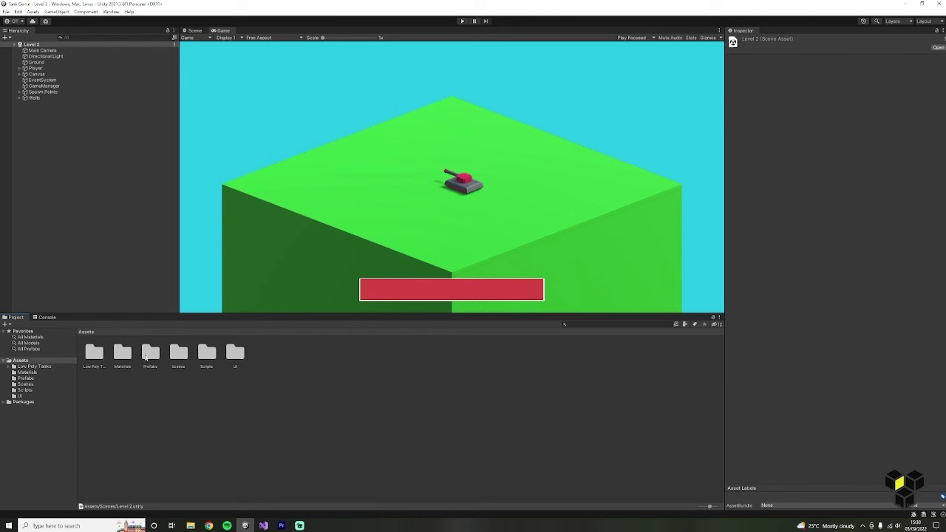
pyautogui.doubleClick(123, 355)
pyautogui.click(126, 356)
pyautogui.hotkey('ctrl', 'd')
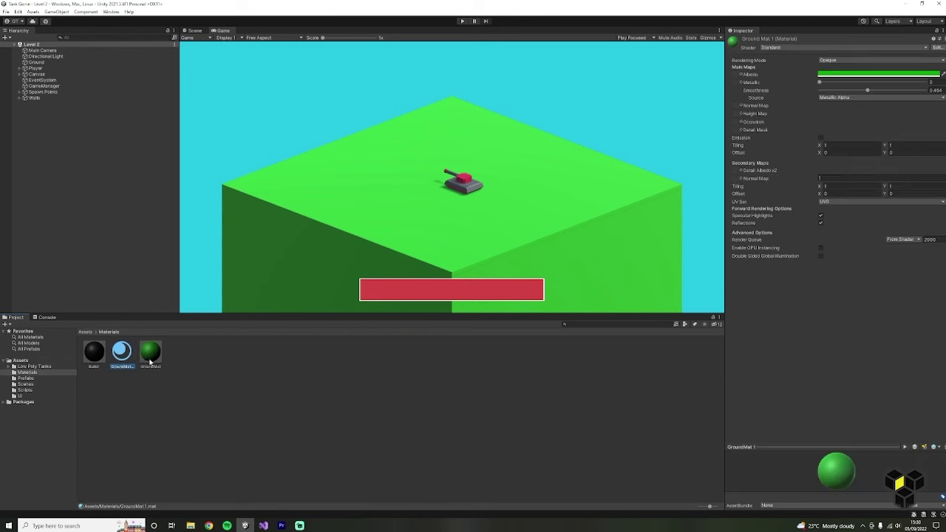
pyautogui.moveTo(128, 360); pyautogui.dragTo(376, 240)
pyautogui.moveTo(207, 42); pyautogui.dragTo(183, 90)
pyautogui.moveTo(111, 366); pyautogui.dragTo(279, 235)
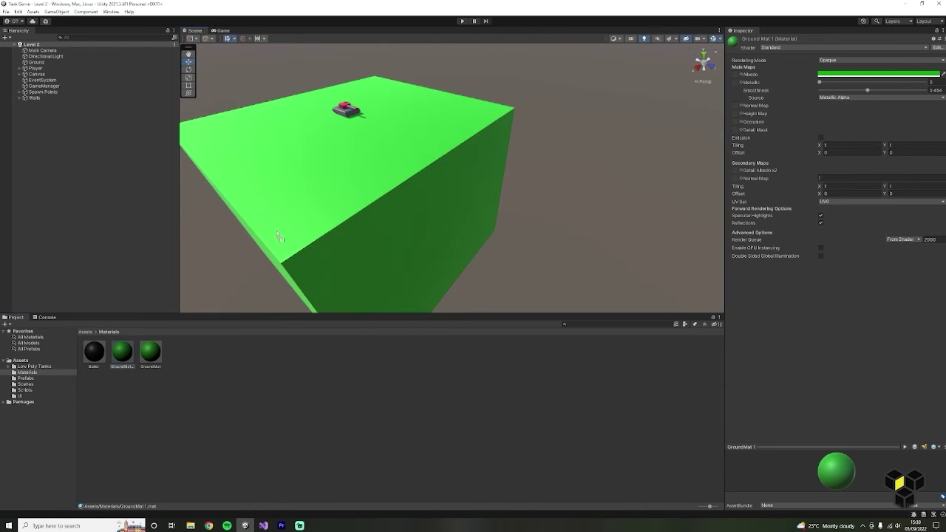
# Change the duplicated ground material's albedo colour to yellow, checking it in the game view.
pyautogui.click(838, 74)
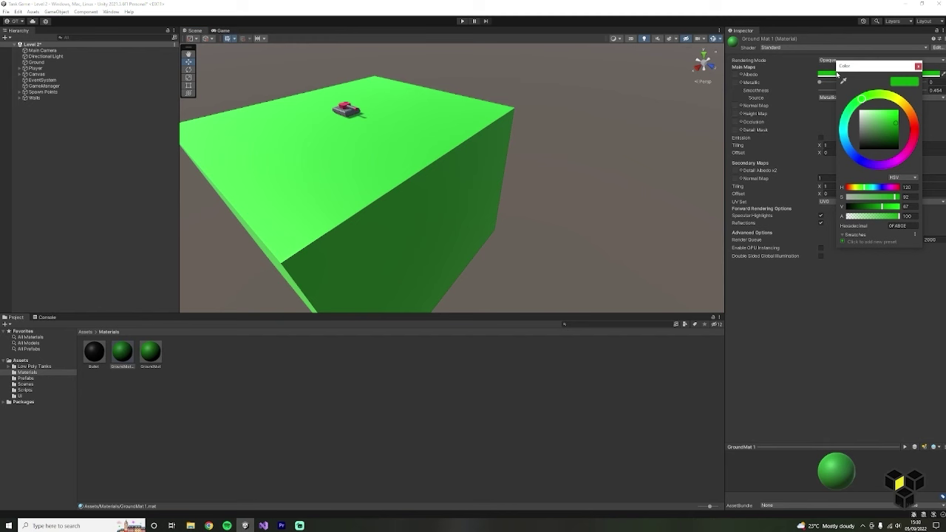
pyautogui.click(896, 104)
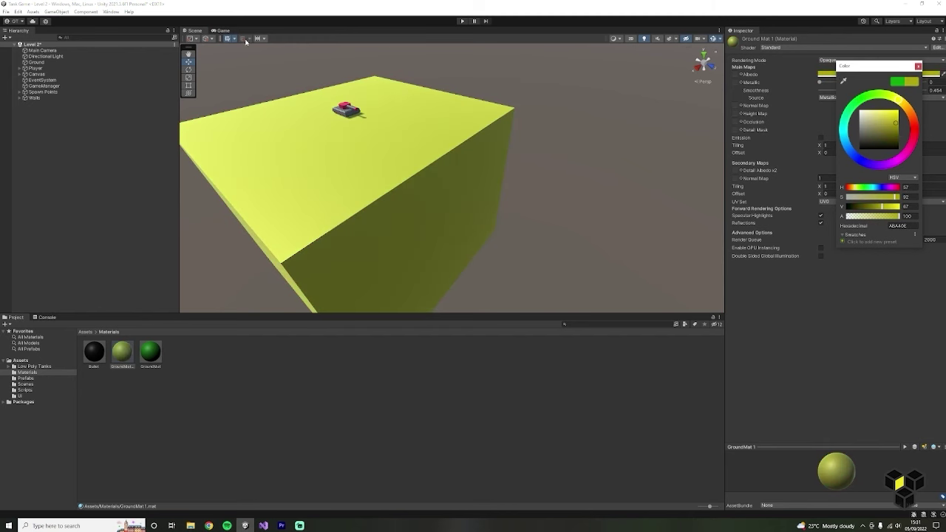
pyautogui.click(222, 30)
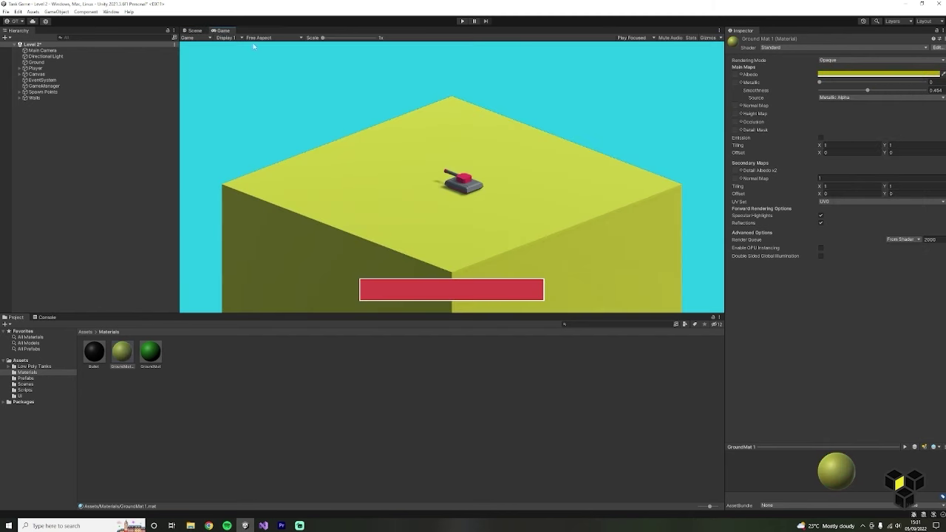
pyautogui.click(832, 74)
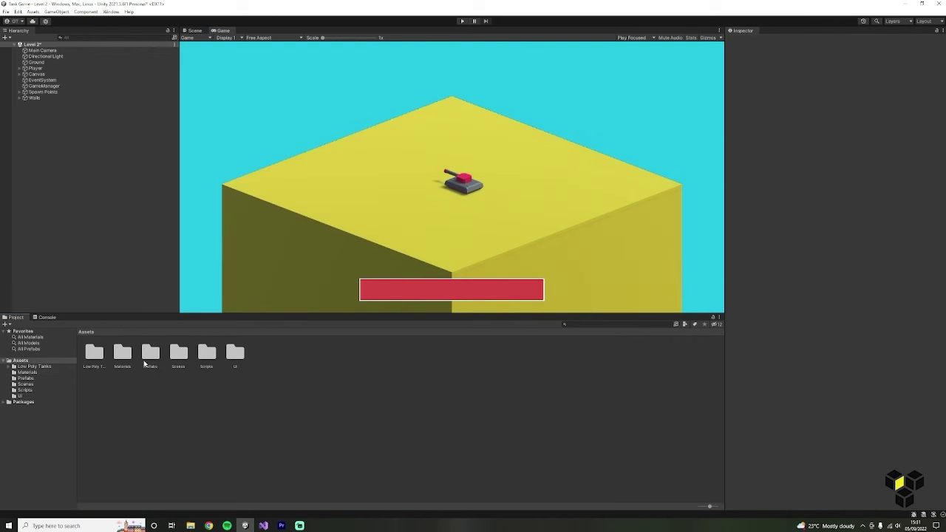
# Duplicate the Enemy prefab in the Prefabs folder and rename the copy Yellow Enemy.
pyautogui.doubleClick(145, 358)
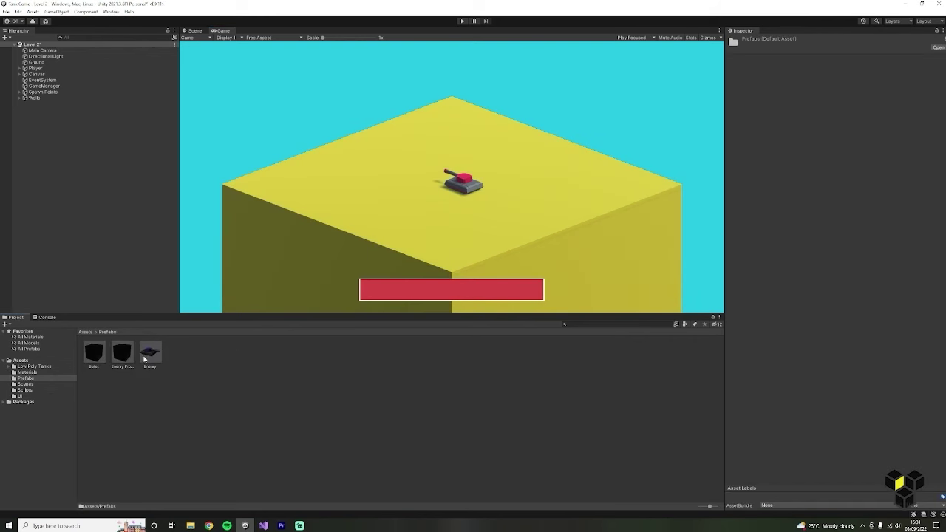
pyautogui.click(150, 354)
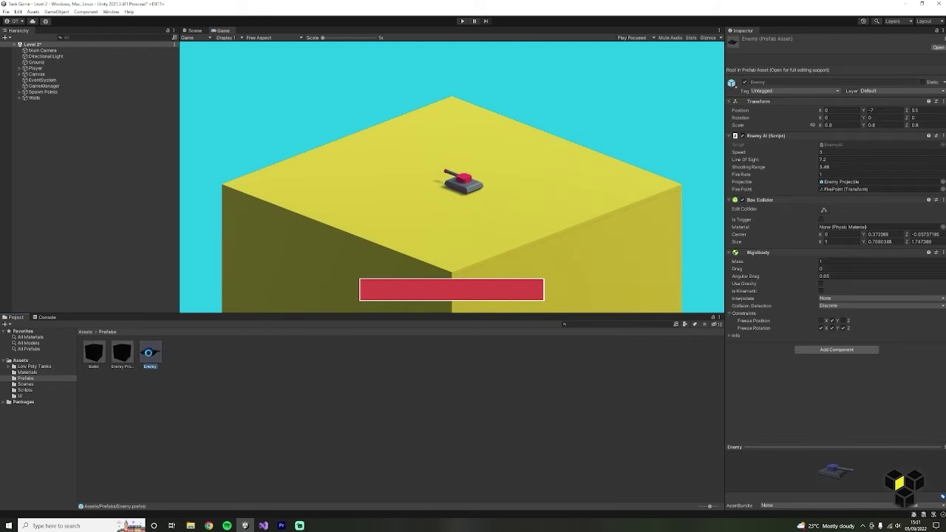
pyautogui.hotkey('ctrl', 'd')
pyautogui.rightClick(122, 361)
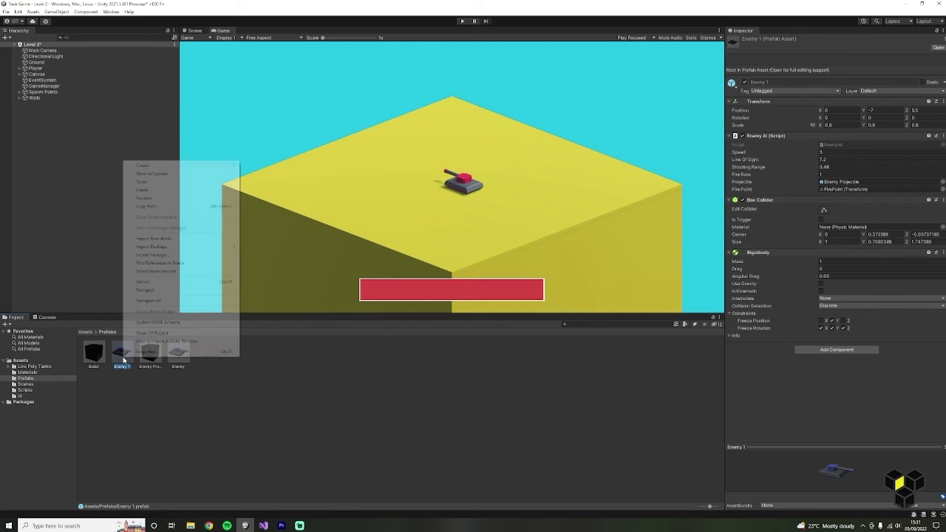
pyautogui.click(164, 198)
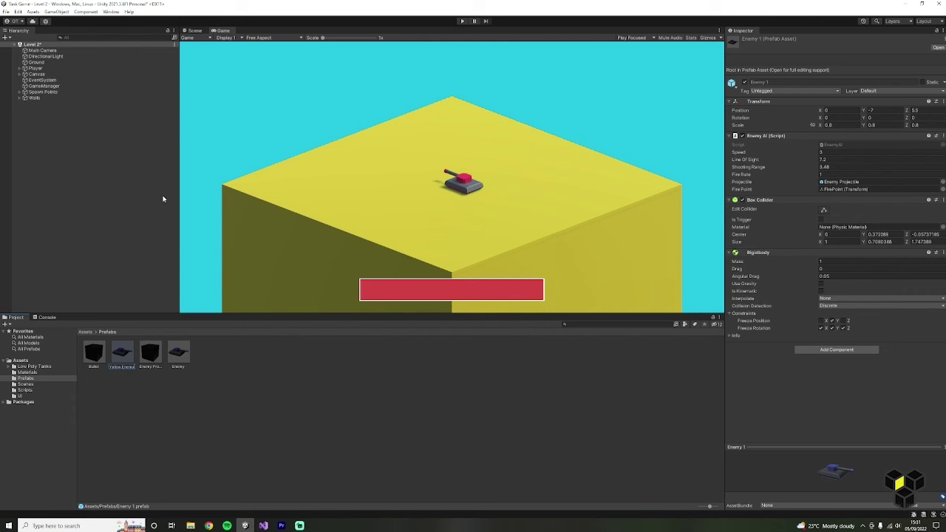
pyautogui.click(230, 436)
# Replace the blue tank model in the Yellow Enemy prefab with base_tank_yellow, setting its Z position to 0.5.
pyautogui.doubleClick(178, 352)
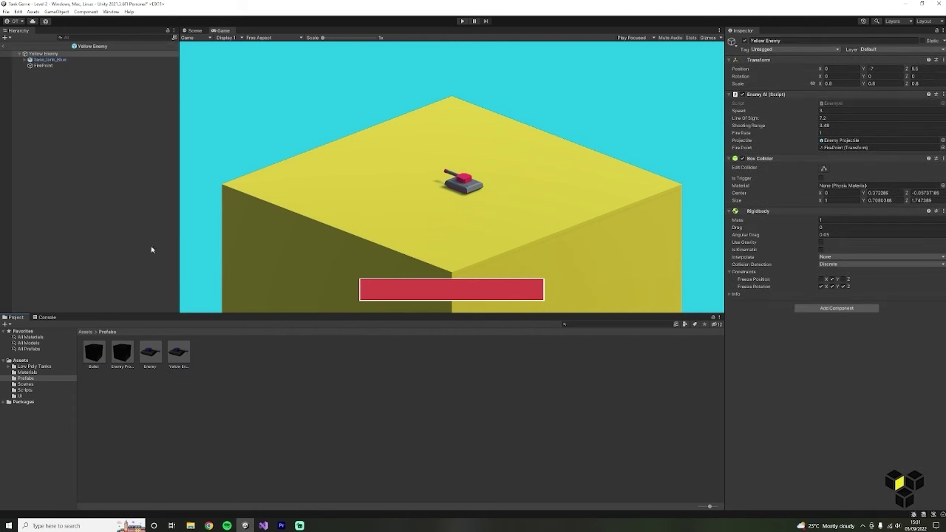
pyautogui.click(59, 60)
pyautogui.click(195, 30)
pyautogui.click(87, 332)
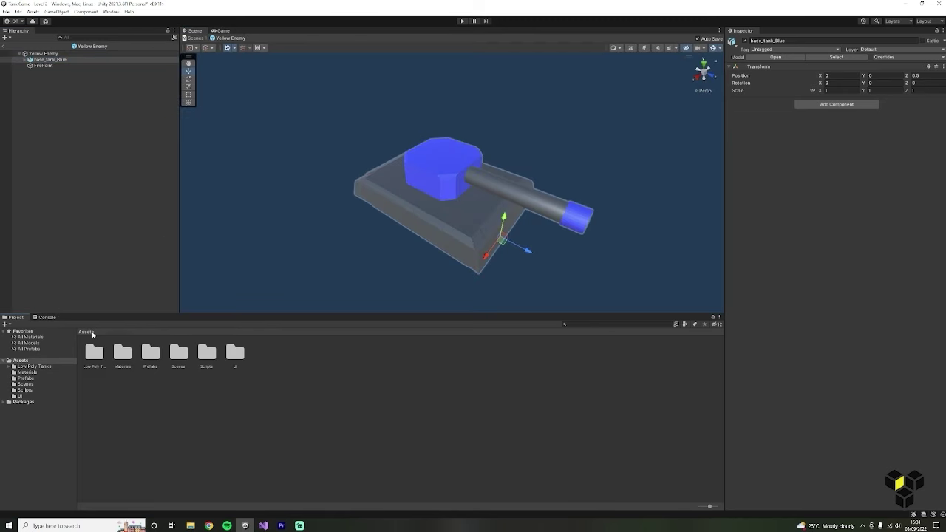
pyautogui.doubleClick(92, 356)
pyautogui.moveTo(207, 353); pyautogui.dragTo(146, 210)
pyautogui.moveTo(68, 71); pyautogui.dragTo(65, 62)
pyautogui.click(924, 75)
pyautogui.press('Return')
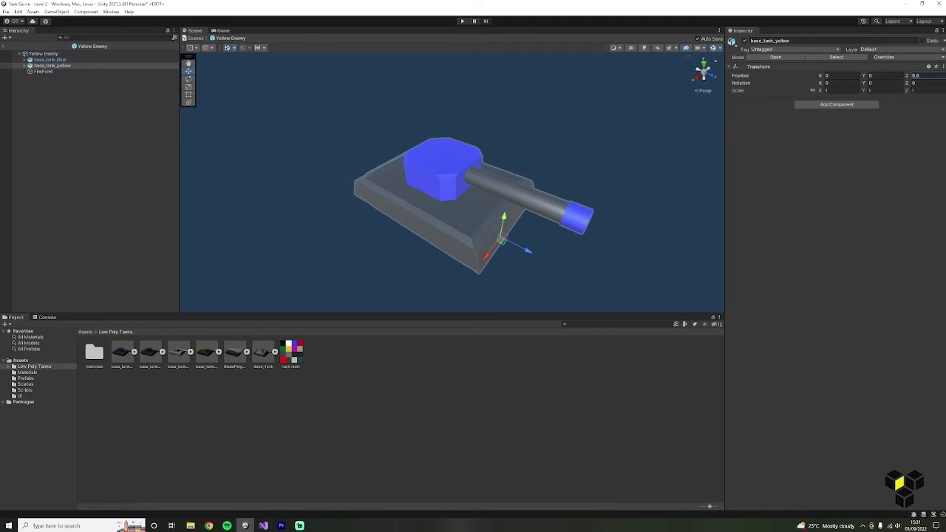
pyautogui.click(59, 59)
pyautogui.press('Delete')
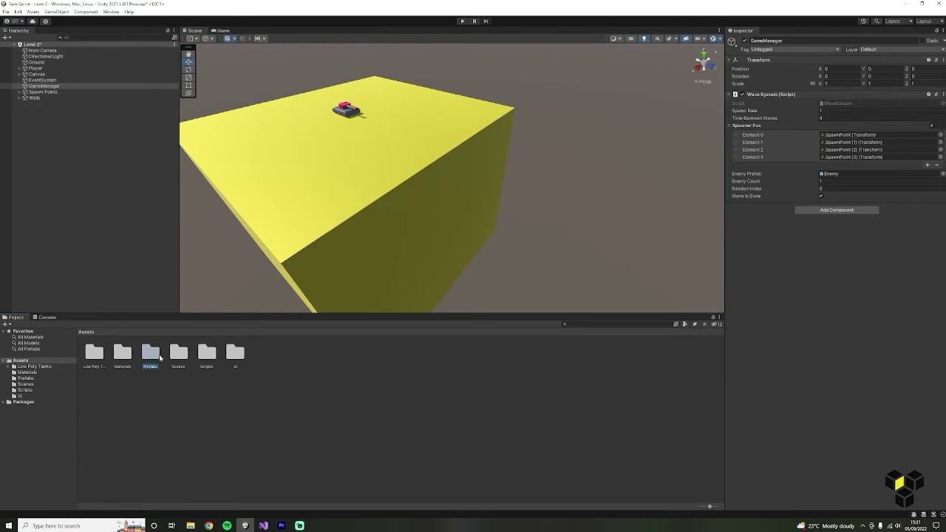
# Assign the Yellow Enemy prefab as the Enemy Prefab of the GameManager's Wave System and playtest Level 2.
pyautogui.doubleClick(150, 352)
pyautogui.click(54, 86)
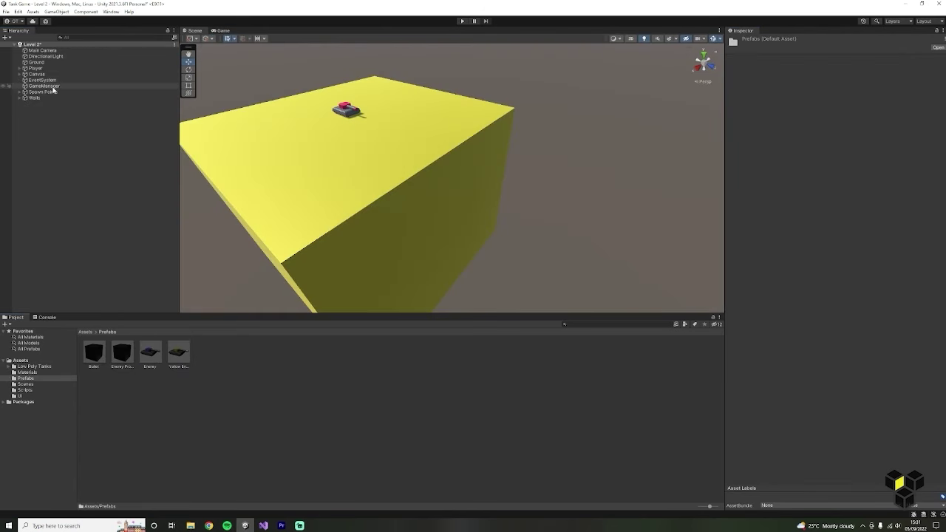
pyautogui.moveTo(792, 237); pyautogui.dragTo(857, 175)
pyautogui.click(462, 21)
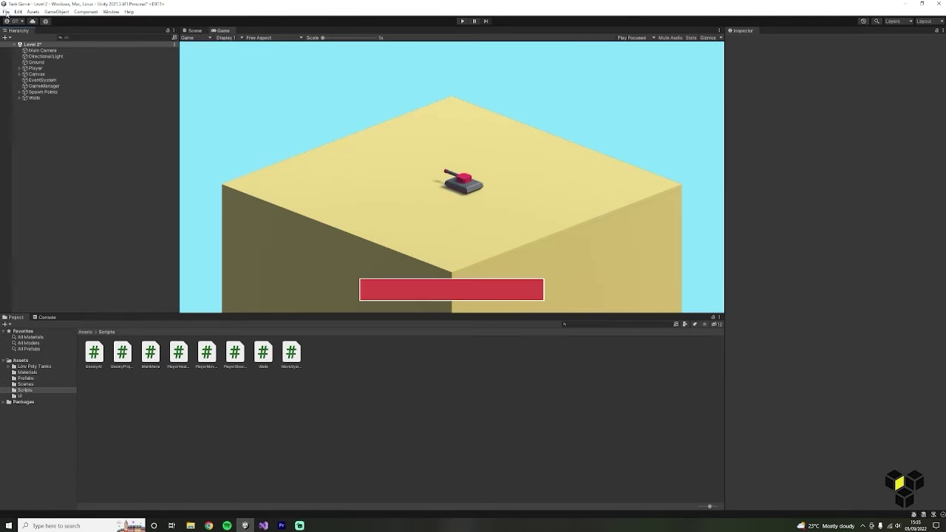
# Add the Level 2 and Level 3 scenes to the build settings between Level 1 and Game Over.
pyautogui.click(6, 12)
pyautogui.click(63, 102)
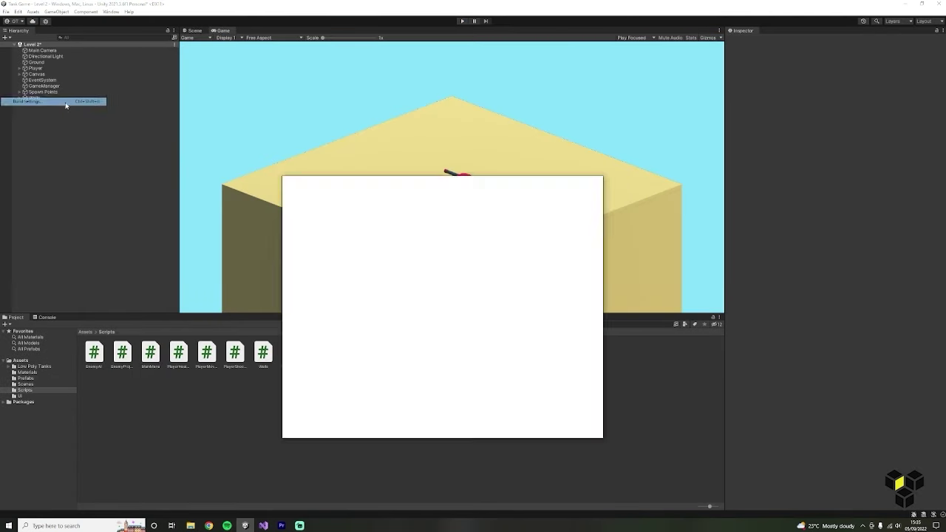
pyautogui.click(91, 332)
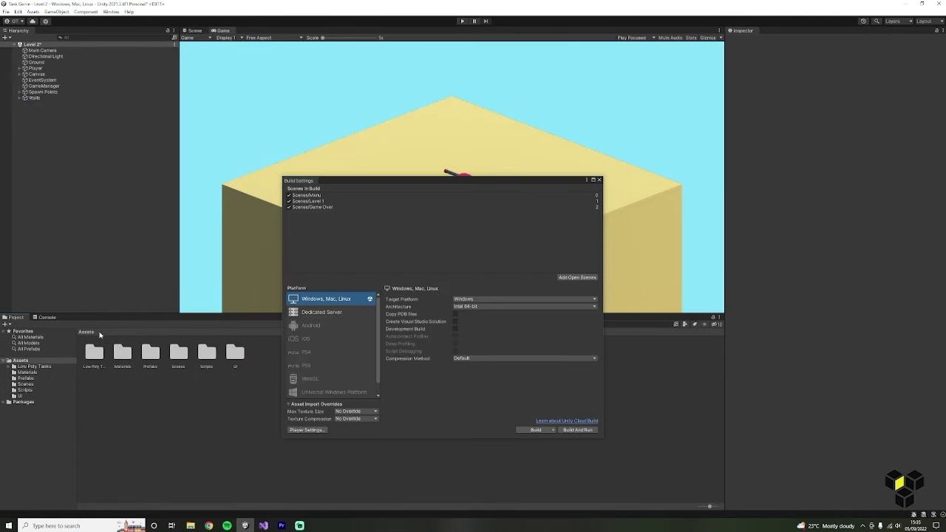
pyautogui.doubleClick(170, 355)
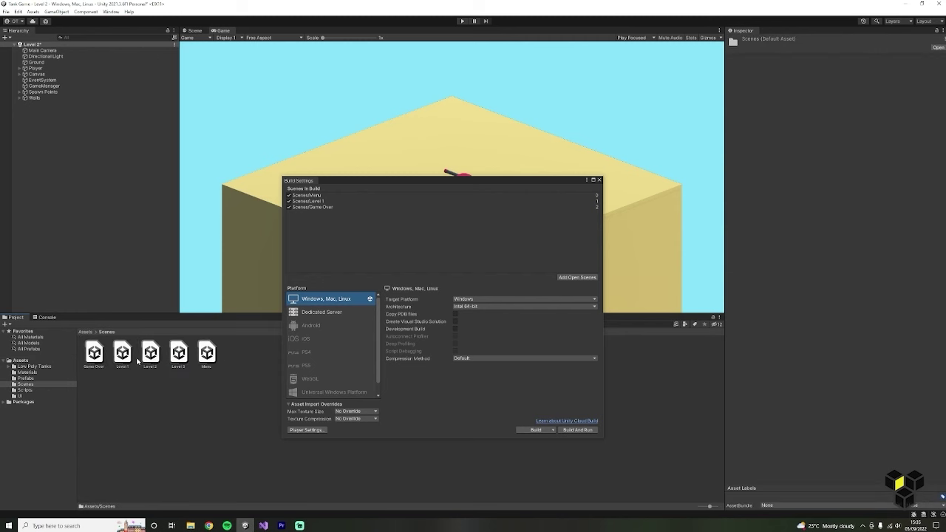
pyautogui.moveTo(237, 305); pyautogui.dragTo(347, 205)
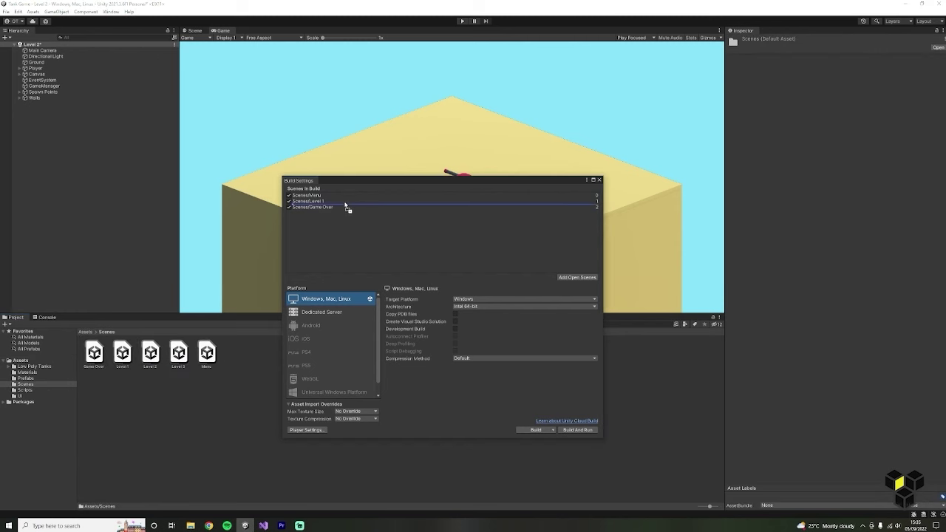
pyautogui.moveTo(191, 347); pyautogui.dragTo(334, 212)
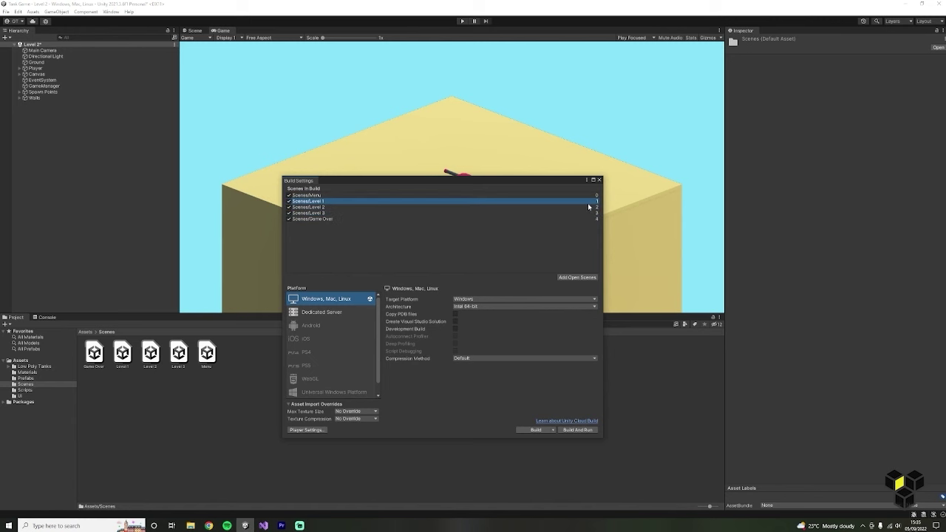
pyautogui.click(599, 179)
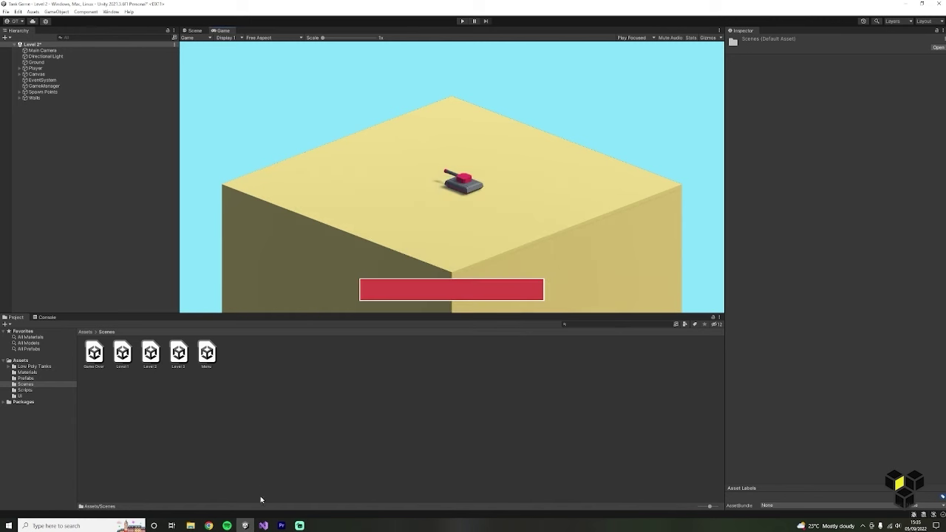
# Open the MainMenu script in Visual Studio and declare a public int randomIndex at the start of the class.
pyautogui.click(86, 332)
pyautogui.doubleClick(188, 354)
pyautogui.click(85, 332)
pyautogui.doubleClick(207, 353)
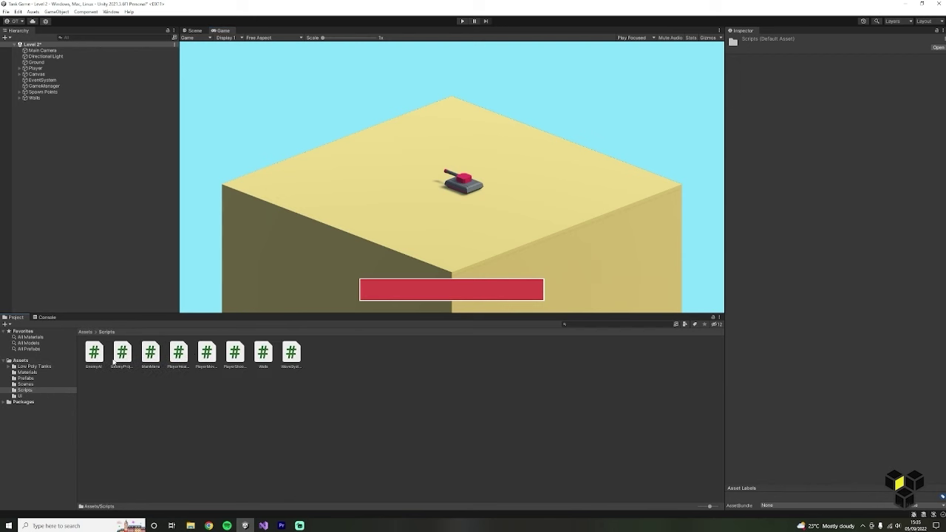
pyautogui.click(156, 361)
pyautogui.write('public int')
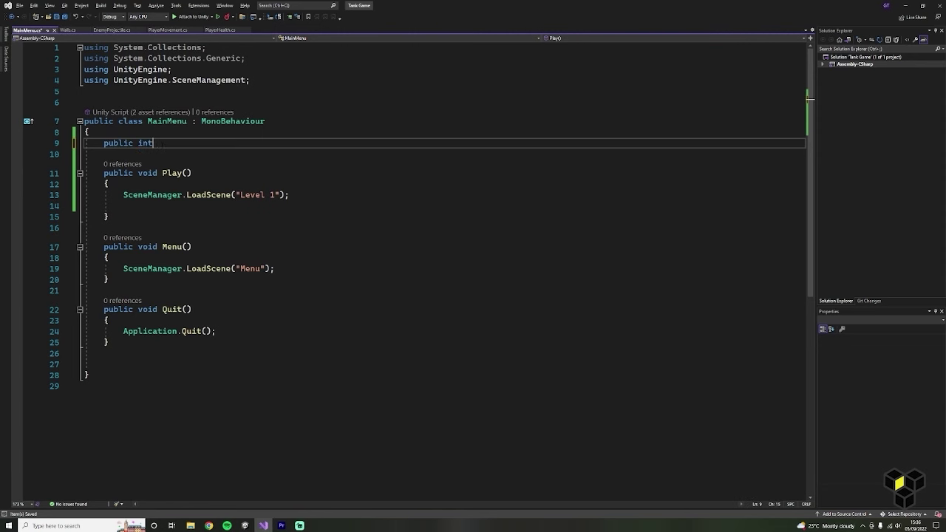
pyautogui.write(' randomIn')
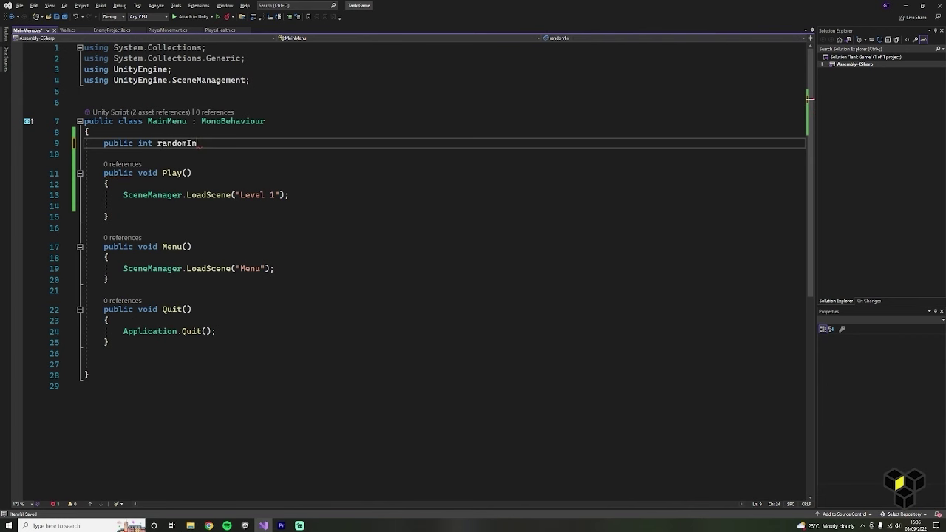
pyautogui.write('dex;')
# Assign randomIndex = Random.Range(1, 4); at the start of the Play() method.
pyautogui.click(228, 186)
pyautogui.press('Return')
pyautogui.write('ra')
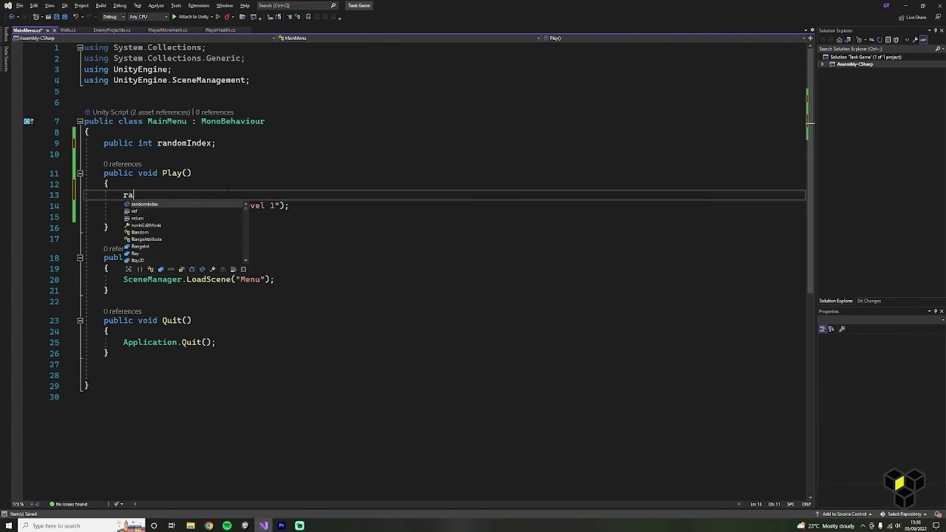
pyautogui.write('ndomIndex = Random')
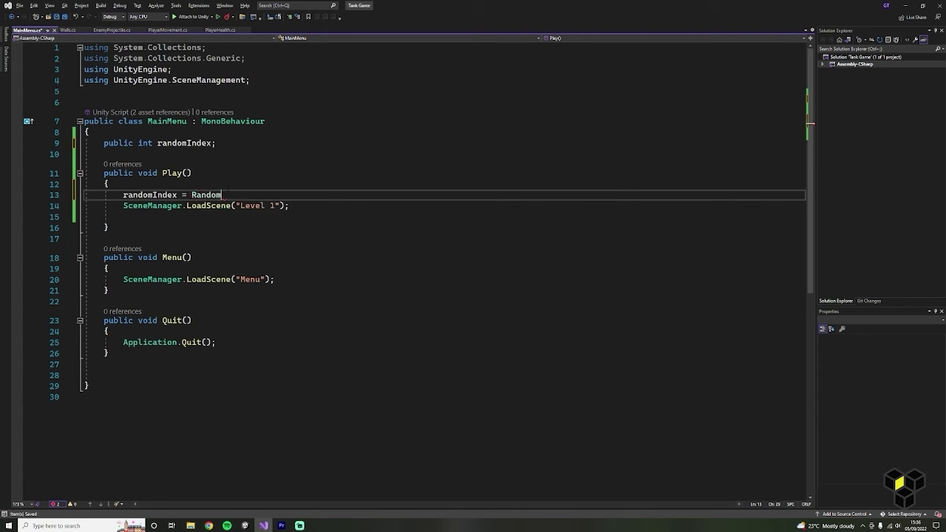
pyautogui.write('.Range(1')
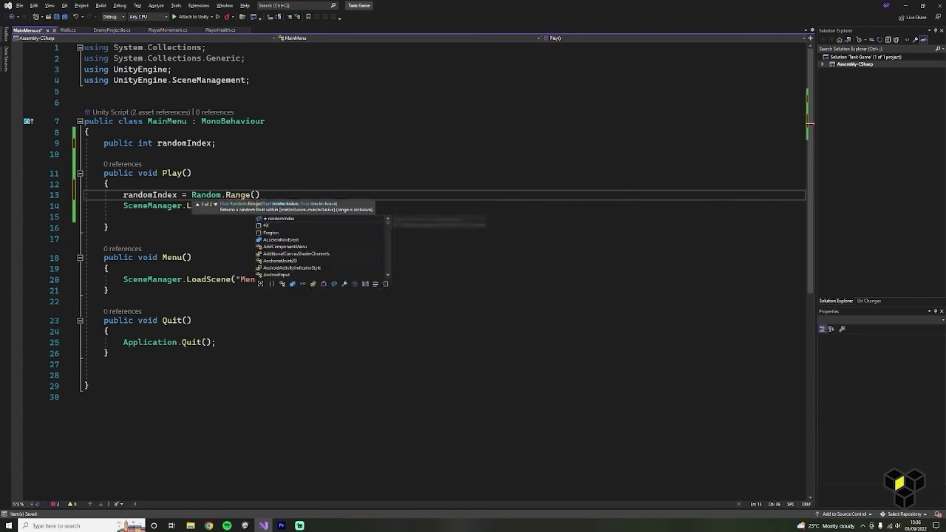
pyautogui.write(', 4);')
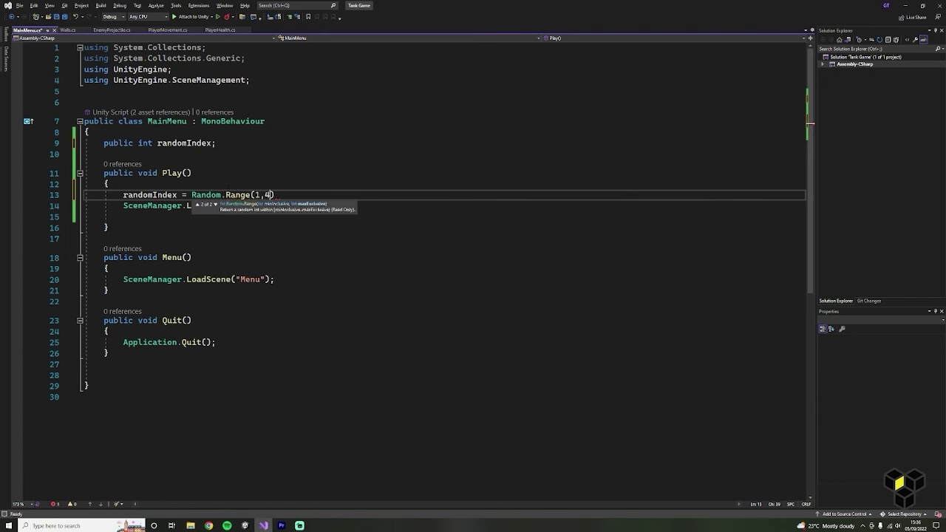
# Replace "Level 1" with randomIndex in the LoadScene call of the Play() method.
pyautogui.moveTo(280, 206); pyautogui.dragTo(236, 206)
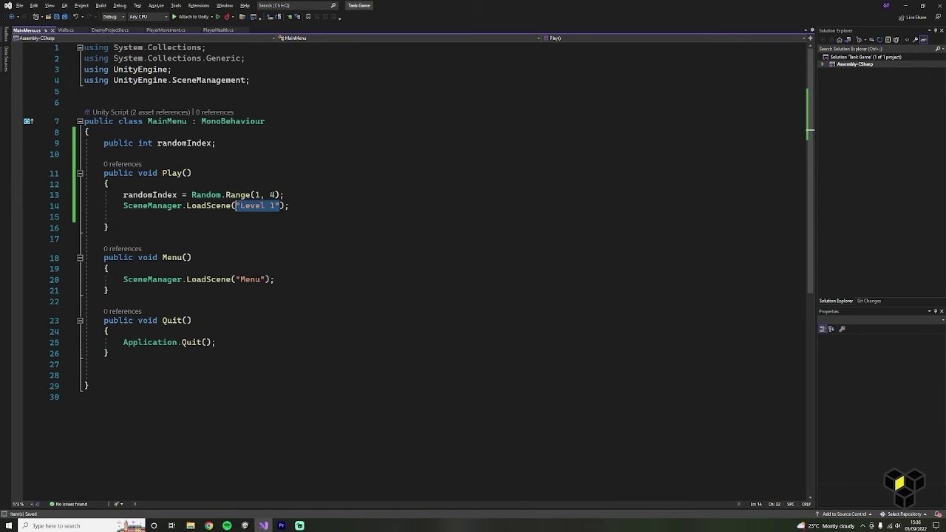
pyautogui.press('BackSpace')
pyautogui.write('randomIndex')
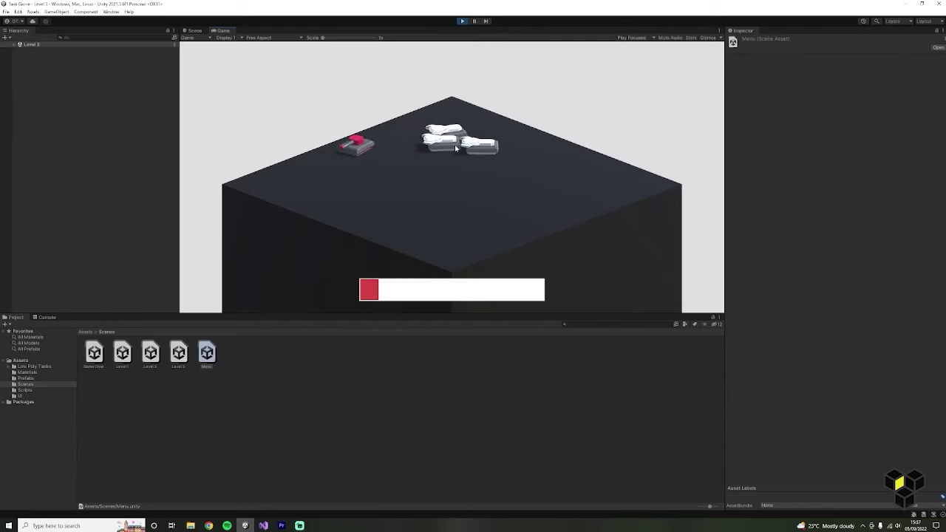
# Playtest the random level loading in Unity, driving the tank in Level 3 and Level 2.
pyautogui.press('w')
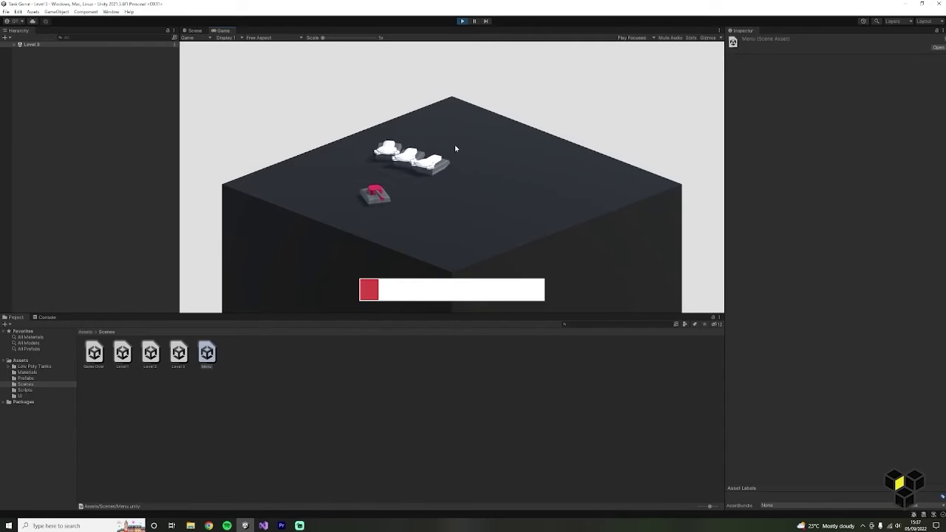
pyautogui.press('a')
pyautogui.click(470, 210)
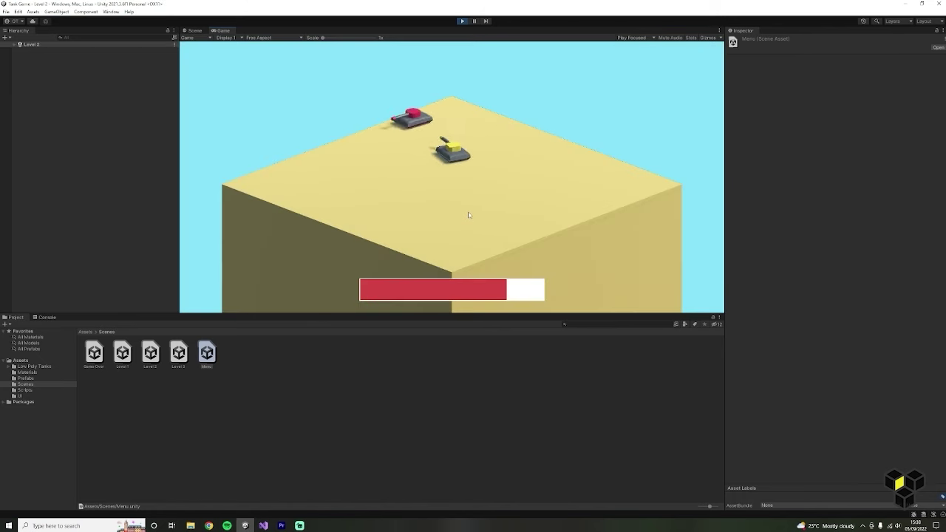
pyautogui.press('w')
pyautogui.press('a')
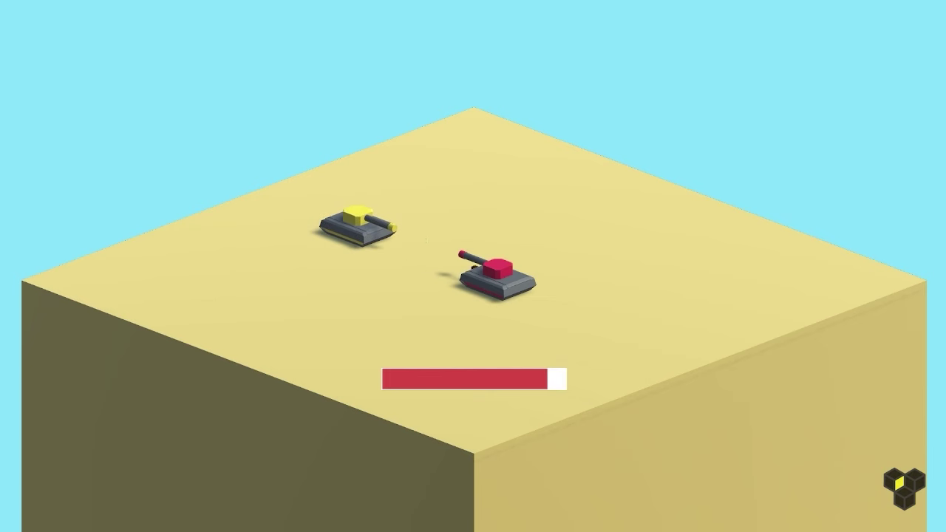
# Playtest Level 2 in the full-screen game, driving the tank around the arena.
pyautogui.press('a')
pyautogui.press('w')
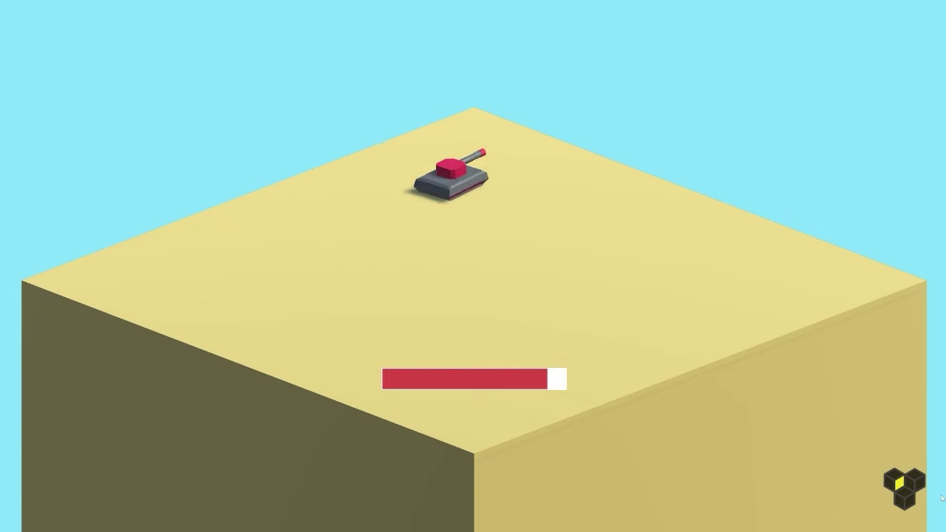
pyautogui.press('a')
pyautogui.press('s')
pyautogui.press('d')
pyautogui.press('d')
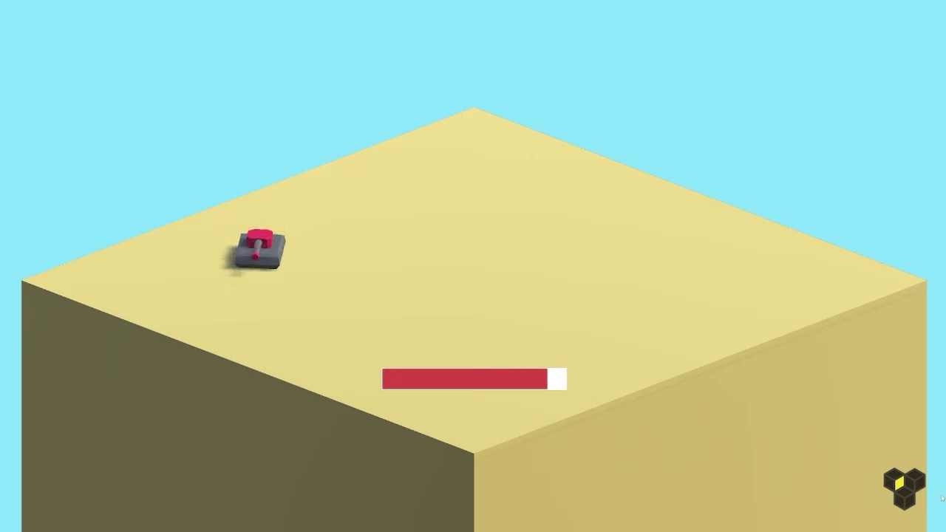
pyautogui.press('d')
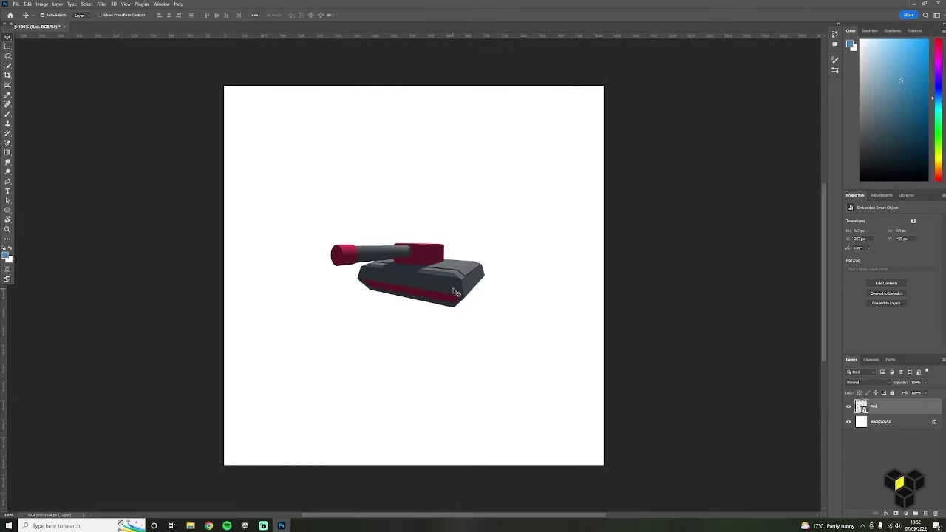
# In Photoshop, enlarge the red tank image to nearly the canvas width and place it along the bottom edge.
pyautogui.hotkey('ctrl', 't')
pyautogui.moveTo(508, 180); pyautogui.dragTo(692, 102)
pyautogui.moveTo(556, 246); pyautogui.dragTo(510, 299)
pyautogui.moveTo(648, 155); pyautogui.dragTo(626, 175)
pyautogui.moveTo(529, 250)
pyautogui.mouseDown()
pyautogui.moveTo(533, 233)
pyautogui.moveTo(535, 256)
pyautogui.mouseUp()
pyautogui.press('Return')
pyautogui.hotkey('ctrl', '-')
pyautogui.hotkey('ctrl', '-')
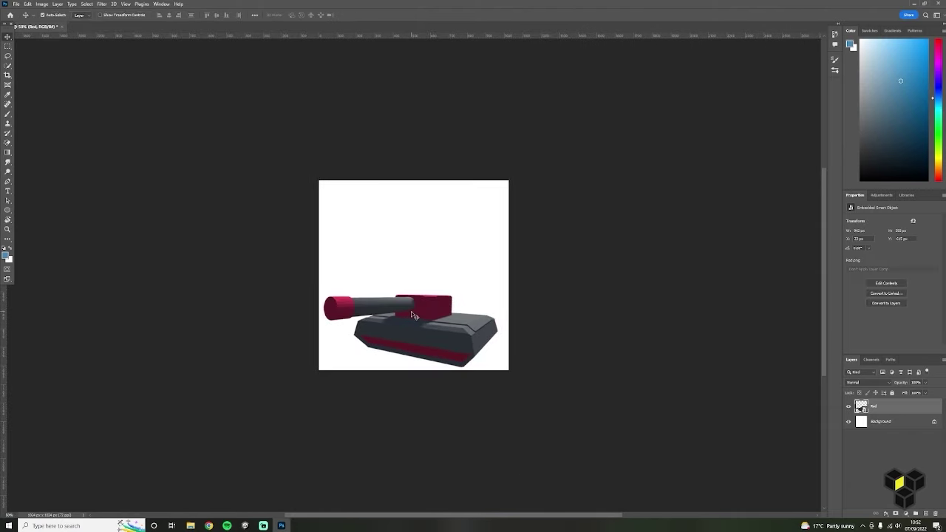
# Add the text "Tanks" at 200 pt and position it just above the tank.
pyautogui.click(8, 190)
pyautogui.click(399, 265)
pyautogui.write('Tanks')
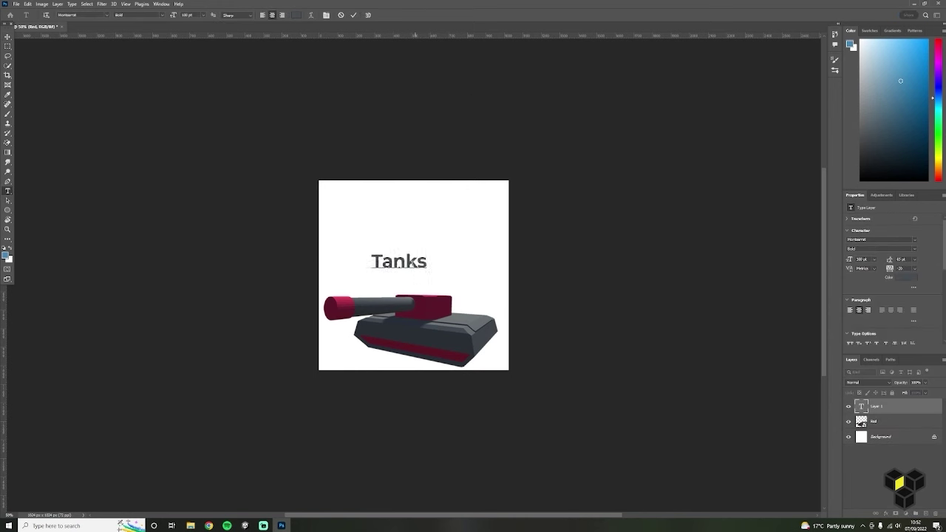
pyautogui.hotkey('ctrl', 'a')
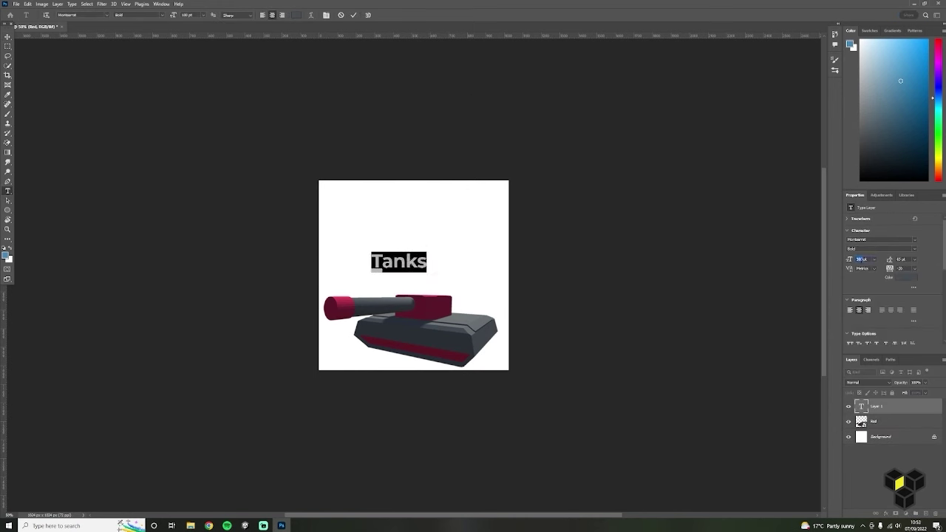
pyautogui.write('200')
pyautogui.click(7, 37)
pyautogui.moveTo(417, 247); pyautogui.dragTo(433, 267)
pyautogui.click(444, 301)
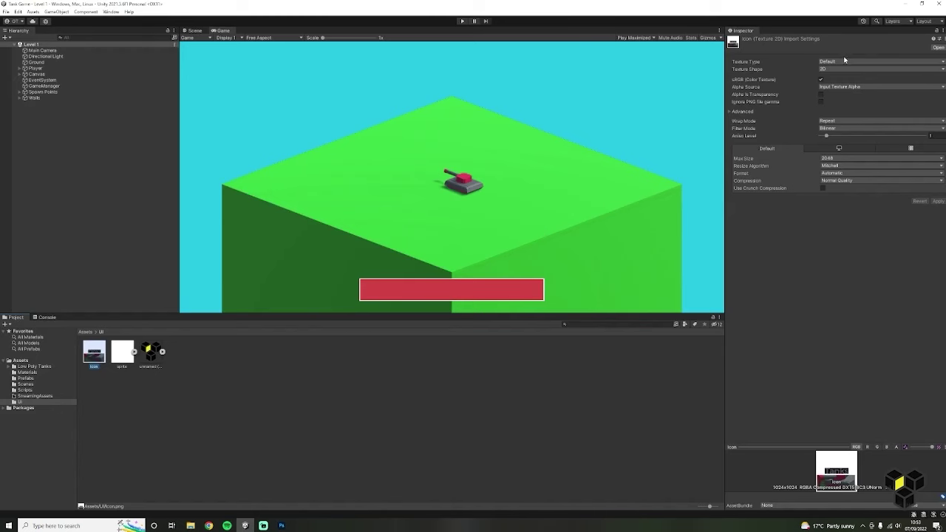
# In Unity, set the icon image's texture type to Sprite (2D and UI) and apply the import settings.
pyautogui.click(838, 62)
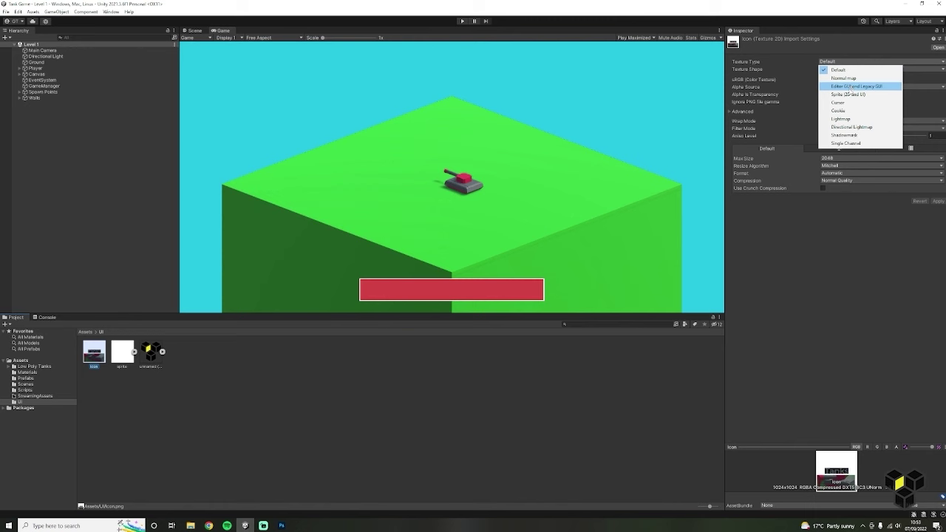
pyautogui.click(849, 94)
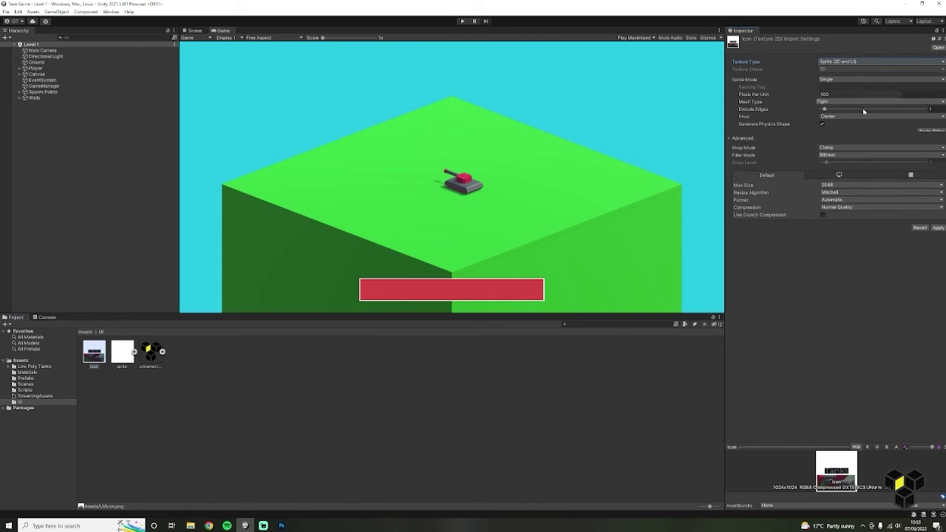
pyautogui.click(929, 230)
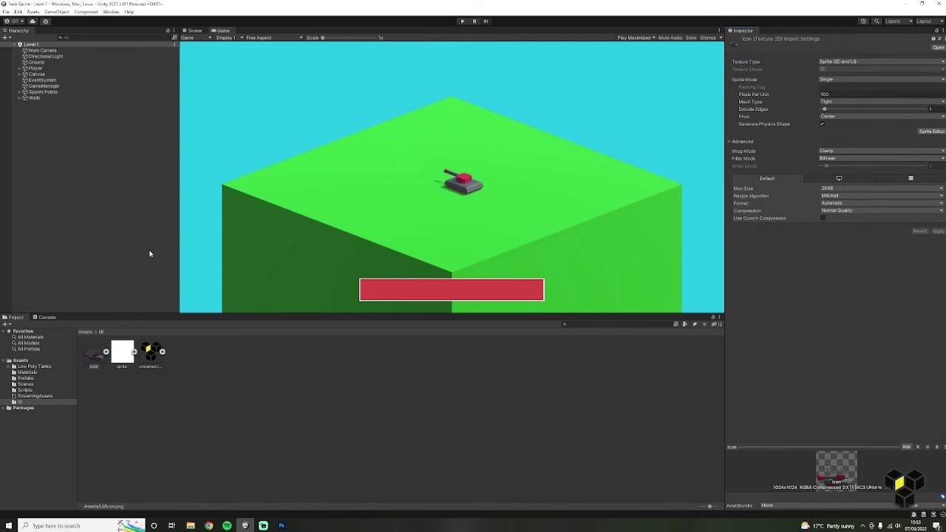
# Assign the icon texture to the 1024x1024 icon slot in the project's Player settings for Windows, Mac, Linux.
pyautogui.click(16, 12)
pyautogui.click(66, 249)
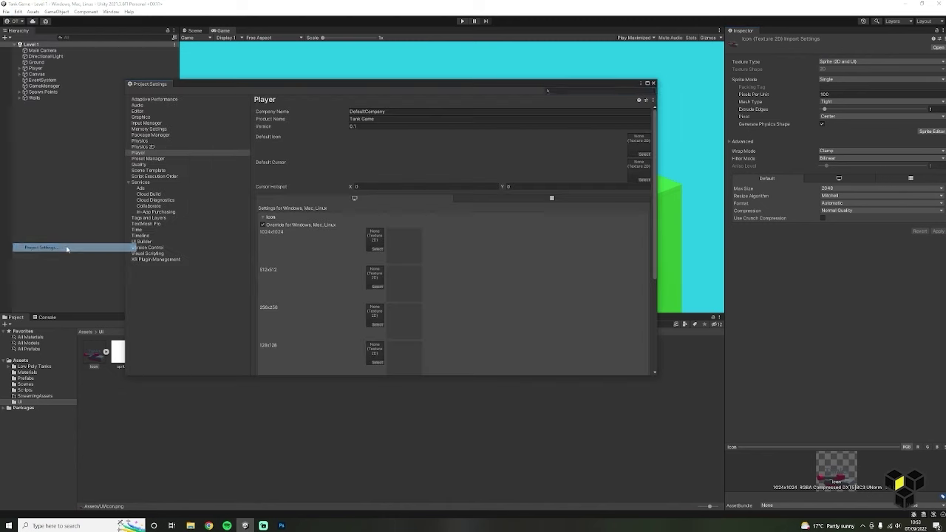
pyautogui.click(376, 250)
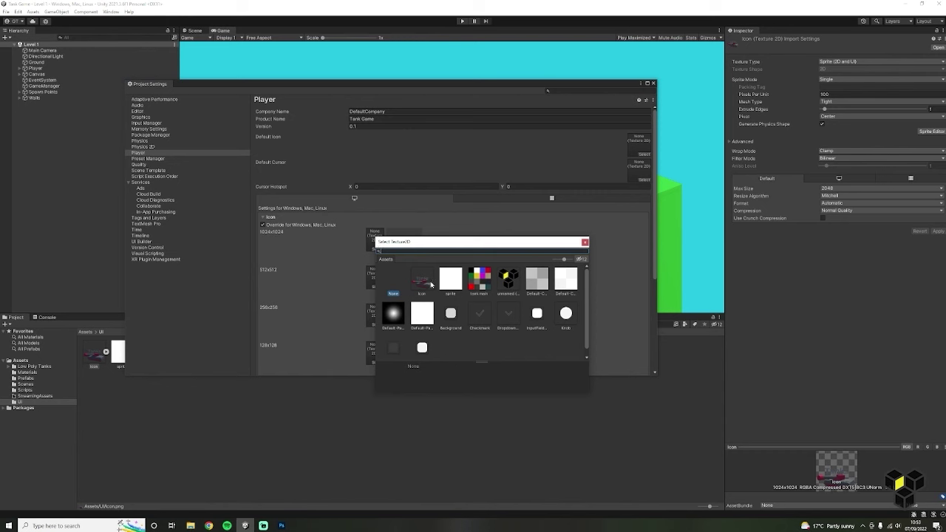
pyautogui.doubleClick(431, 285)
pyautogui.scroll(-4, 420, 276)
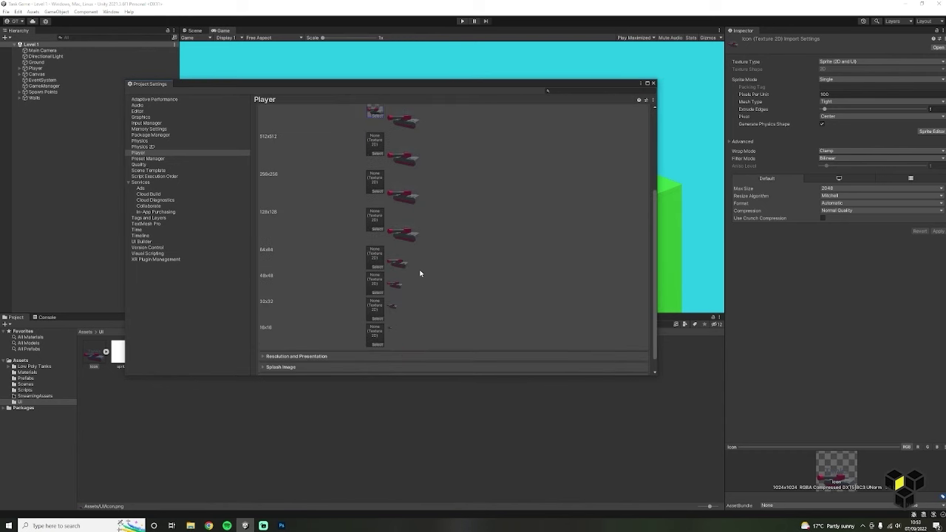
pyautogui.click(652, 84)
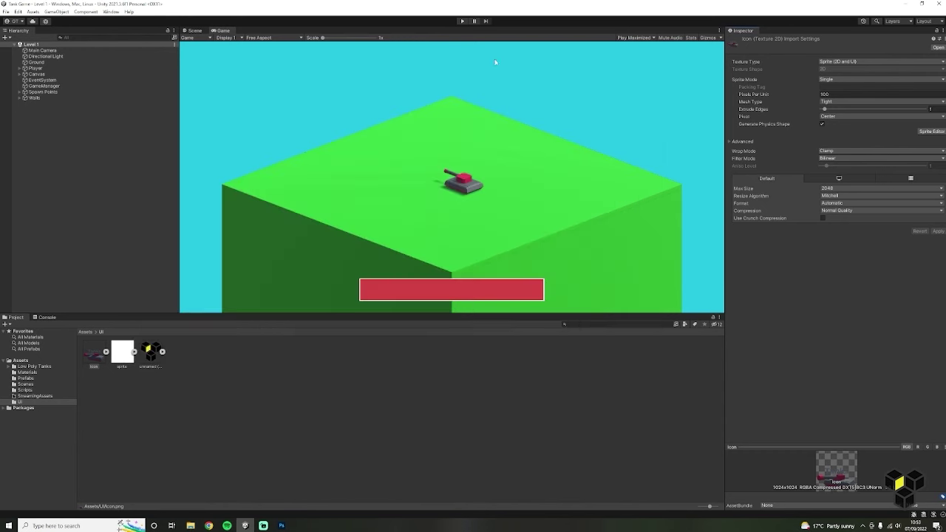
# Build the game for Windows from the build settings.
pyautogui.click(7, 12)
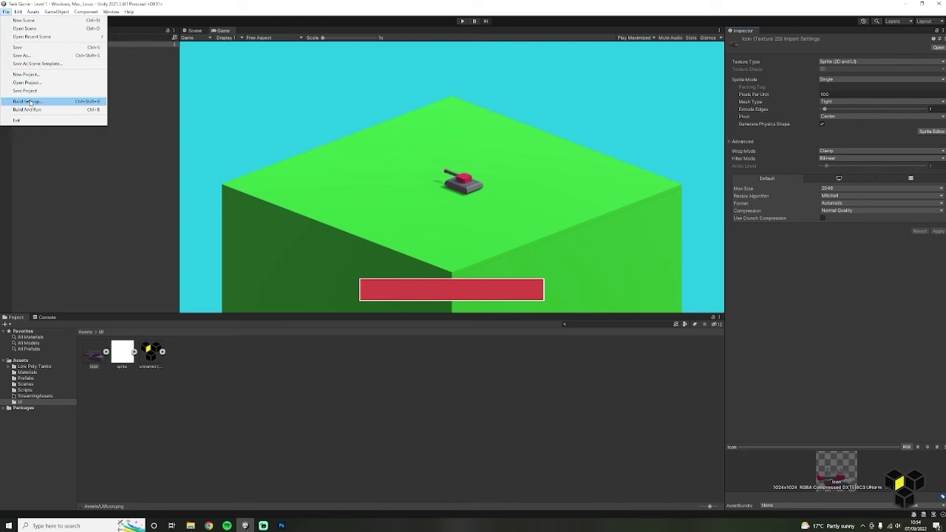
pyautogui.click(30, 101)
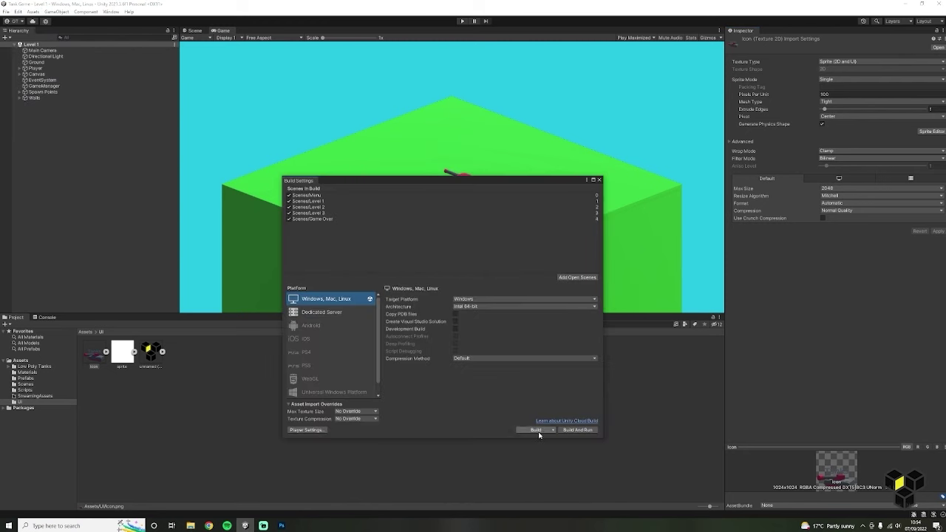
pyautogui.click(566, 431)
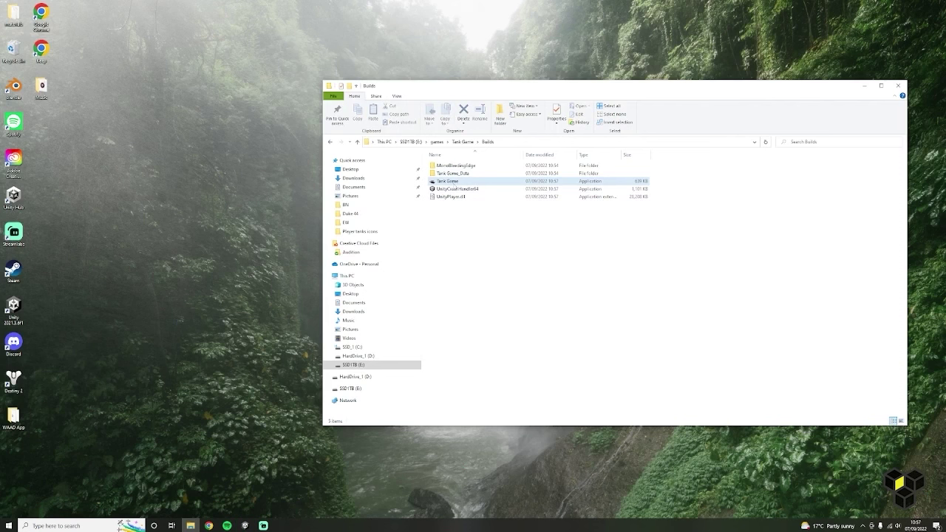
# In File Explorer, create a shortcut to the Tank Game application in the Builds folder and move it to the desktop.
pyautogui.rightClick(452, 182)
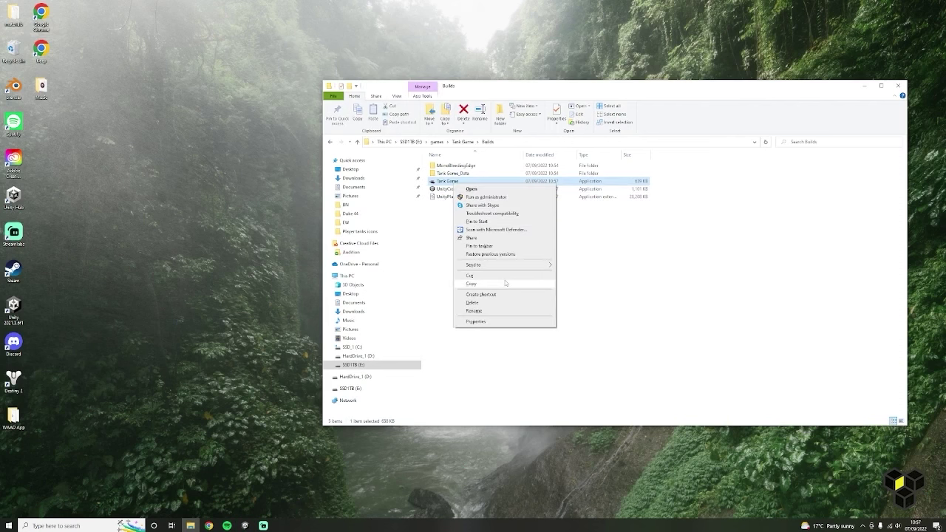
pyautogui.click(496, 295)
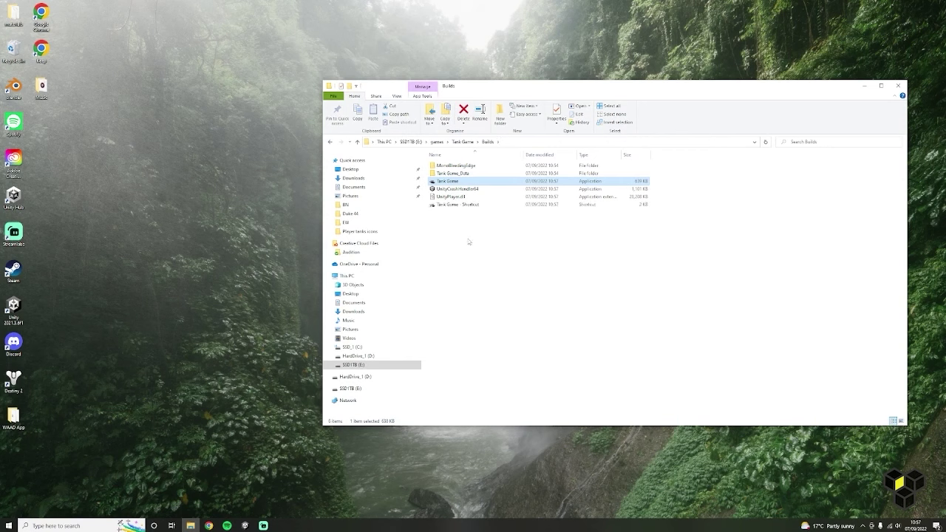
pyautogui.moveTo(494, 183); pyautogui.dragTo(363, 186)
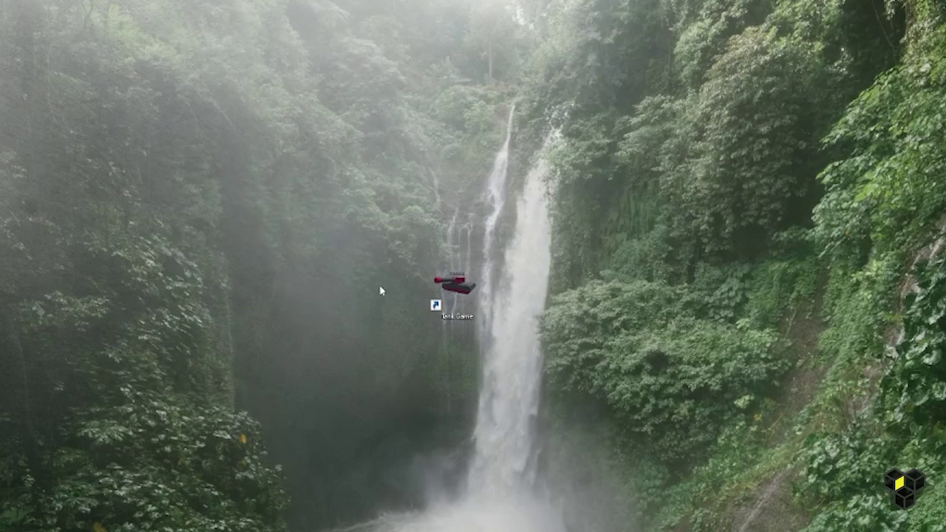
# Launch the built game from its desktop shortcut, start playing from the menu and drive the tank around the dark arena.
pyautogui.doubleClick(474, 295)
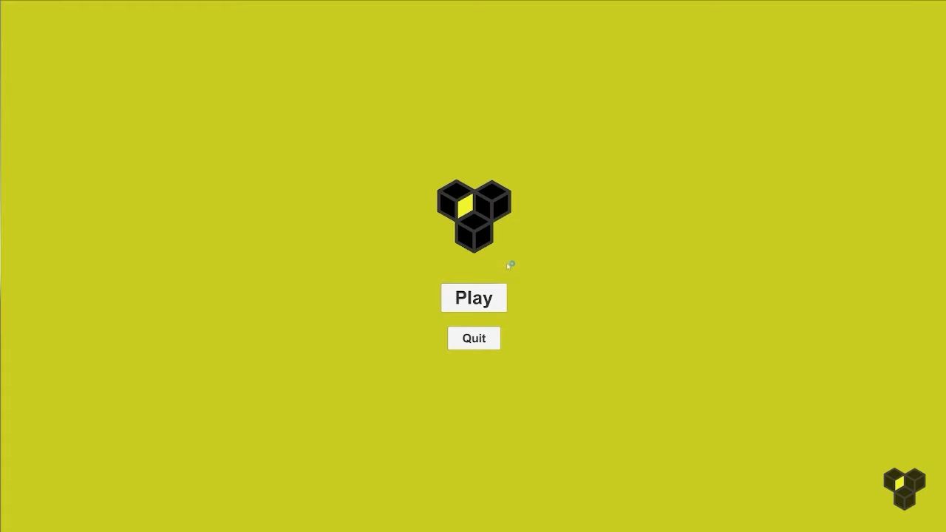
pyautogui.click(498, 298)
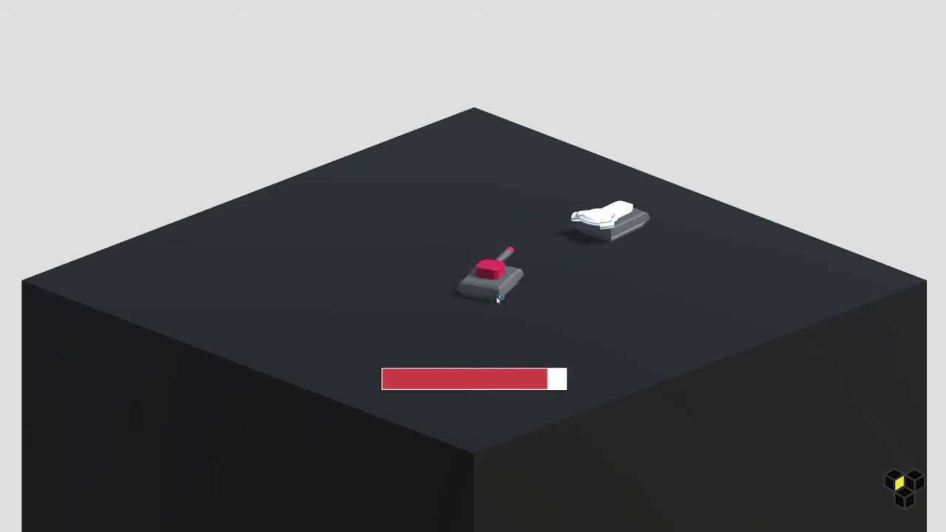
pyautogui.press('w')
pyautogui.press('a')
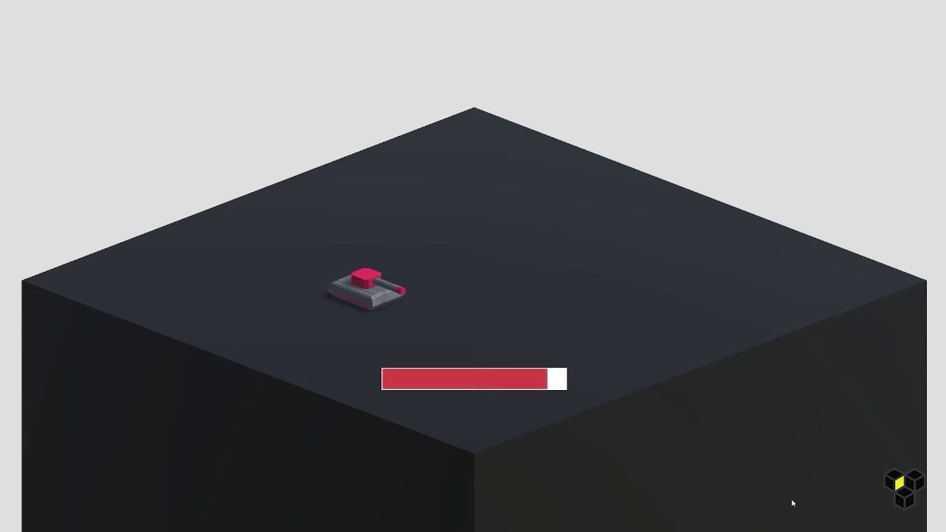
pyautogui.press('w')
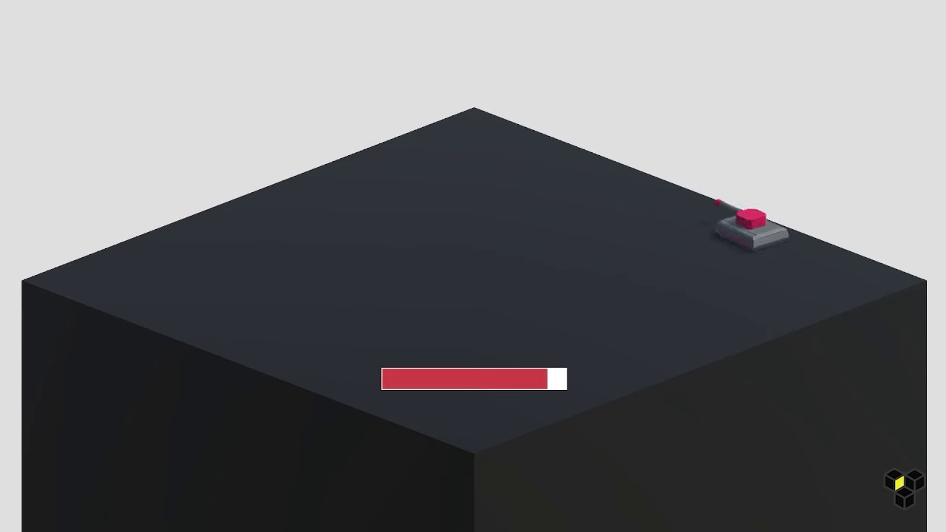